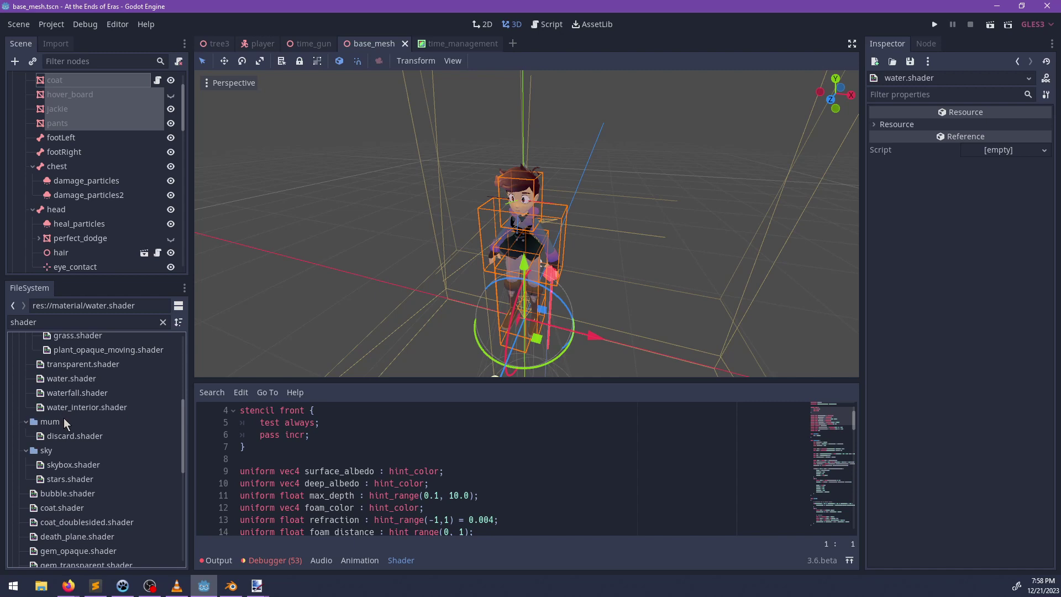
# Step: Copy the stencil block with value 0 and test equal from the env folder's water_interior.shader
pyautogui.click(84, 406)
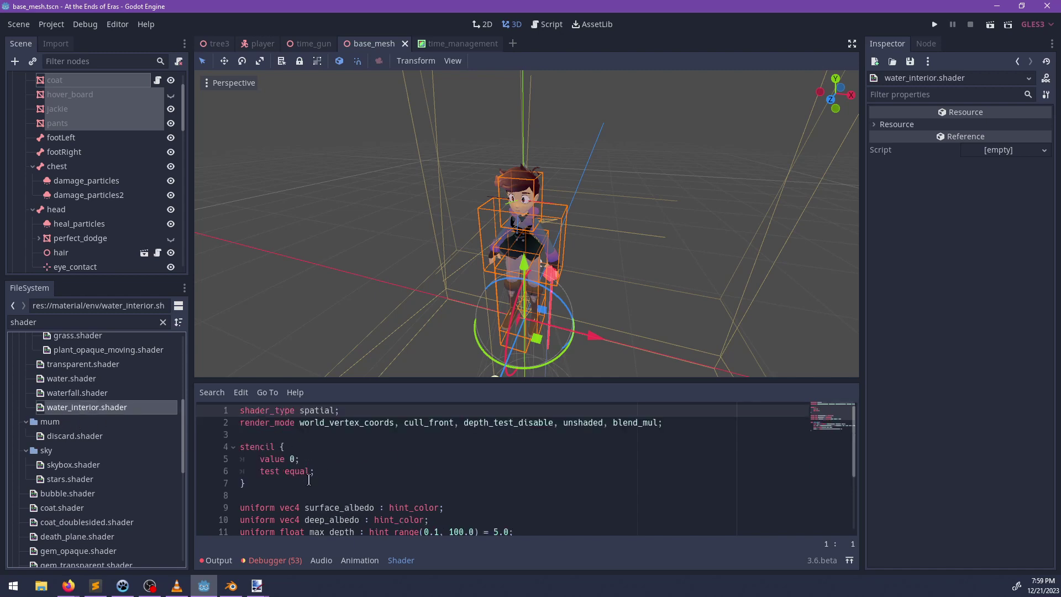
pyautogui.moveTo(298, 481); pyautogui.dragTo(227, 444)
pyautogui.hotkey('ctrl', 'c')
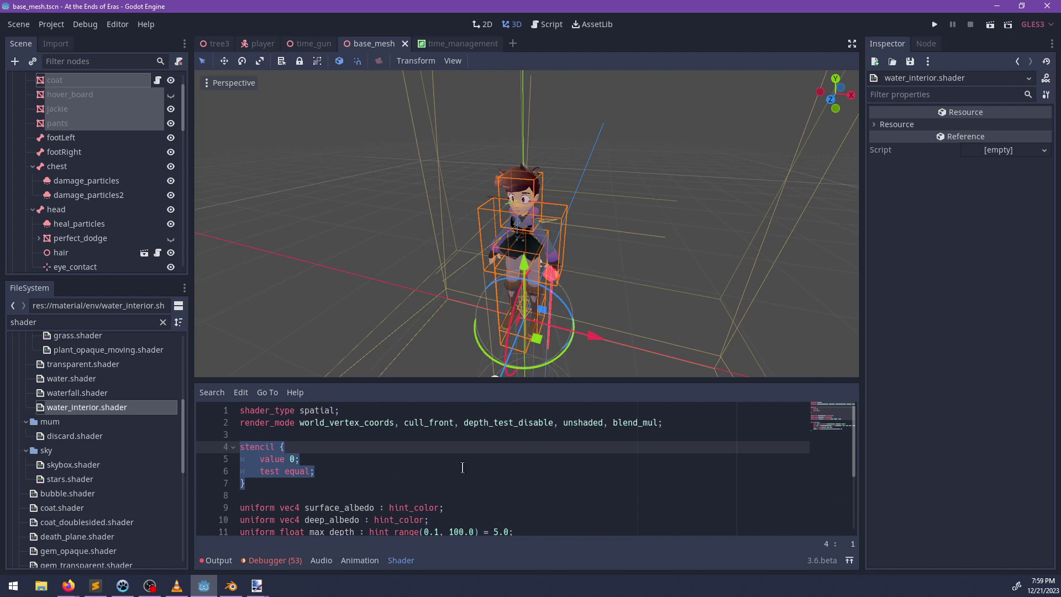
pyautogui.click(306, 475)
pyautogui.click(299, 482)
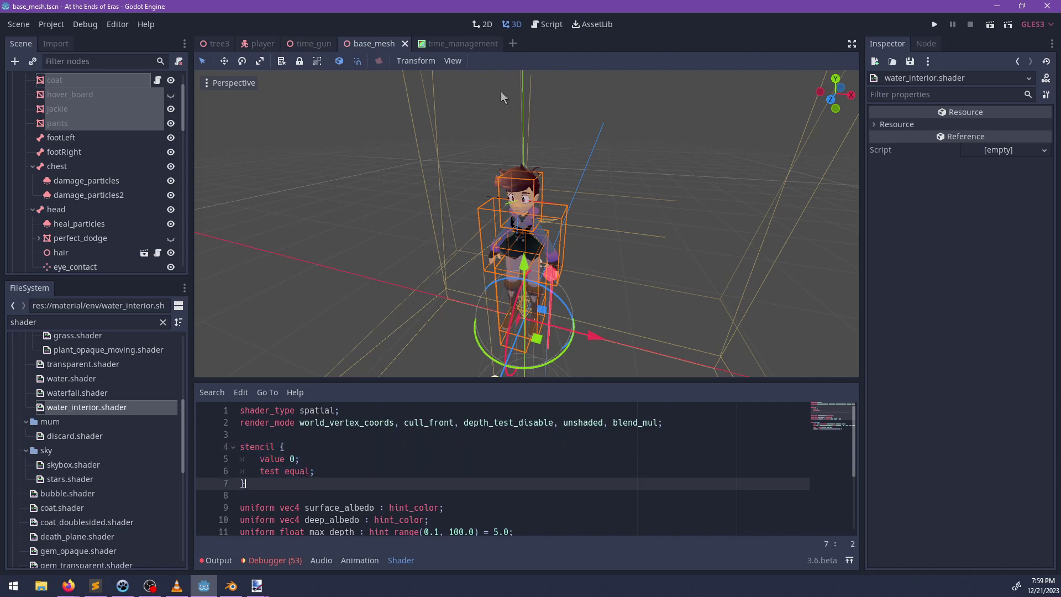
# Step: Replace the incomplete stencil block in the time_management node's time_stop.gdshader with the copied stencil block and save
pyautogui.scroll(-4, 115, 407)
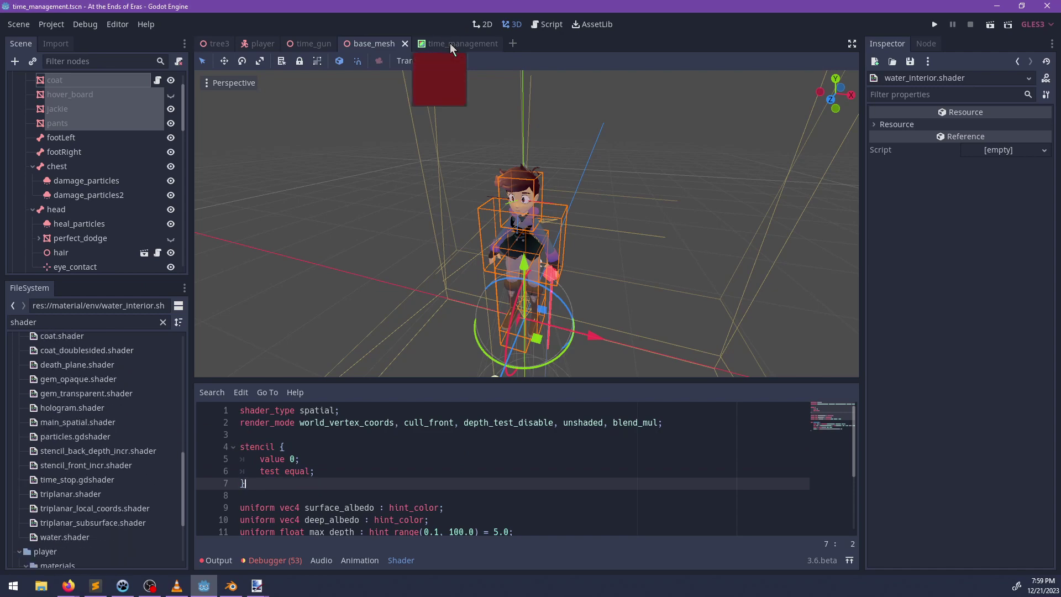
pyautogui.click(450, 43)
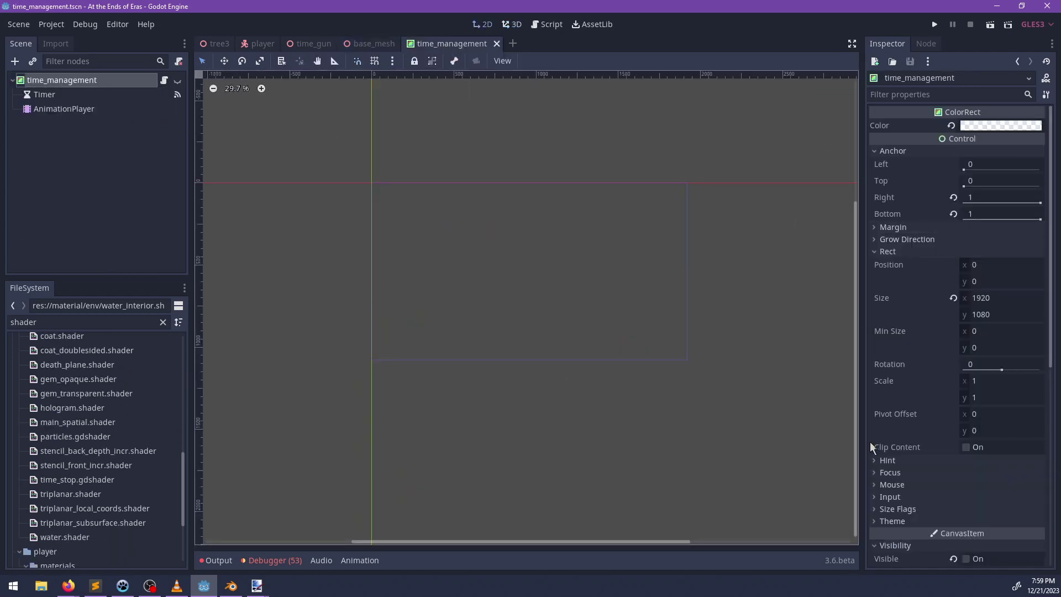
pyautogui.scroll(-5, 964, 382)
pyautogui.click(989, 351)
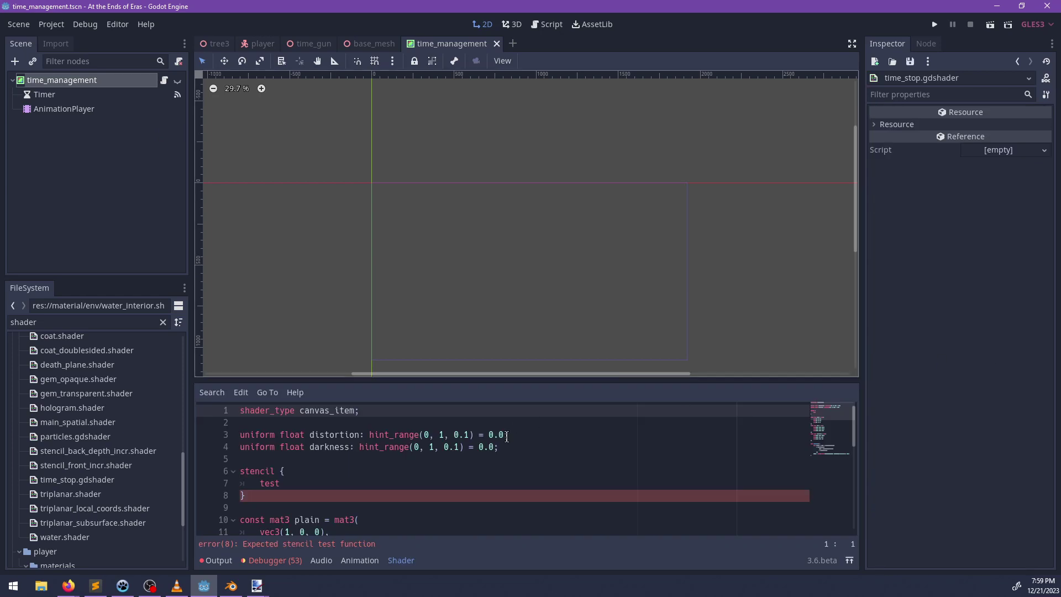
pyautogui.moveTo(280, 499); pyautogui.dragTo(227, 477)
pyautogui.hotkey('ctrl', 'v')
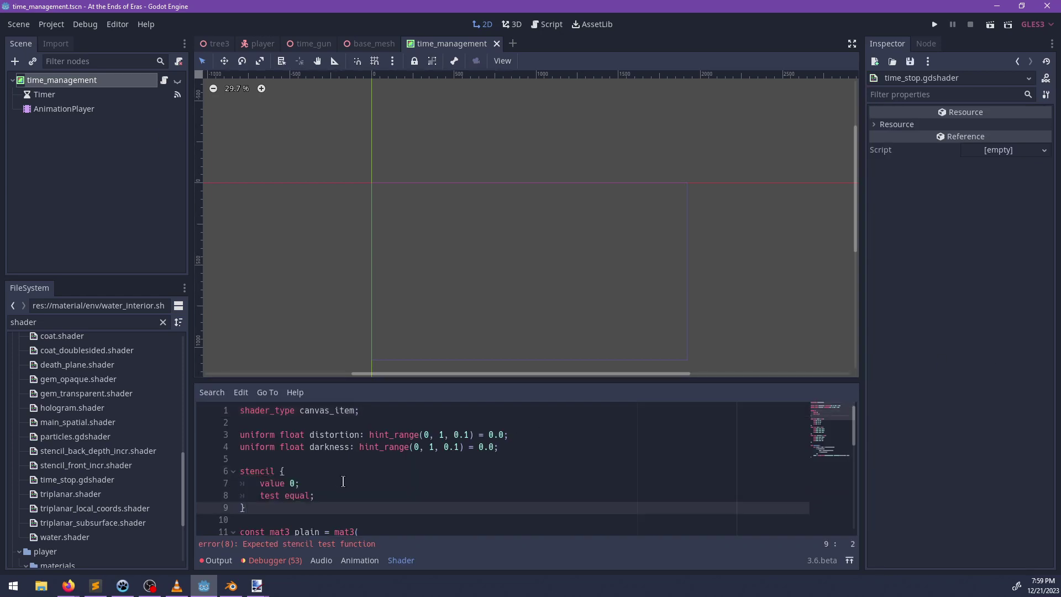
pyautogui.hotkey('ctrl', 's')
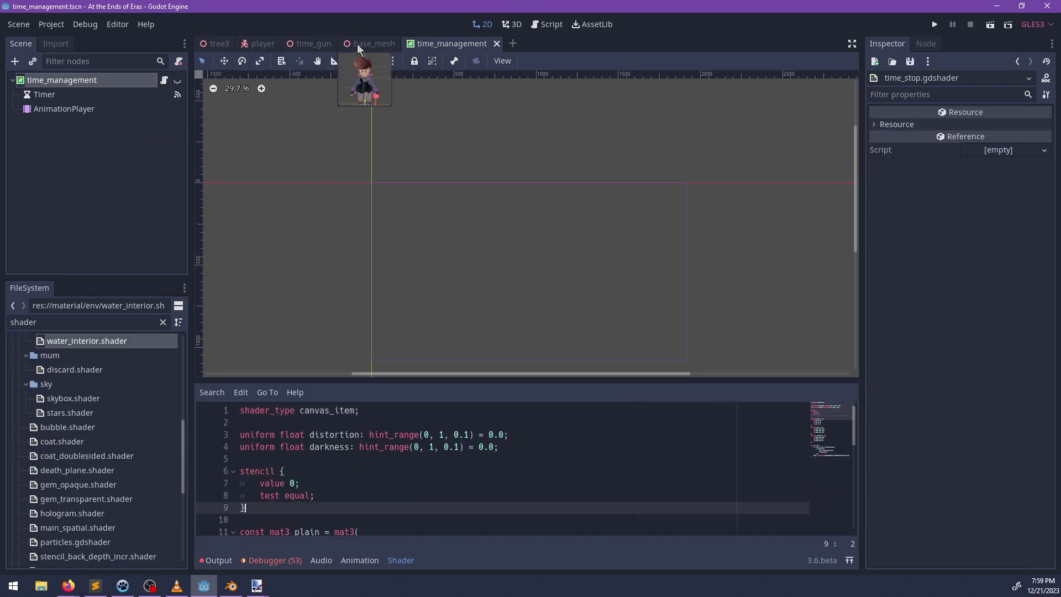
# Step: In the jackie mesh's Material Overlay shader in base_mesh, make the block stencil front and replace its faulty first line with test always;
pyautogui.click(362, 44)
pyautogui.click(58, 109)
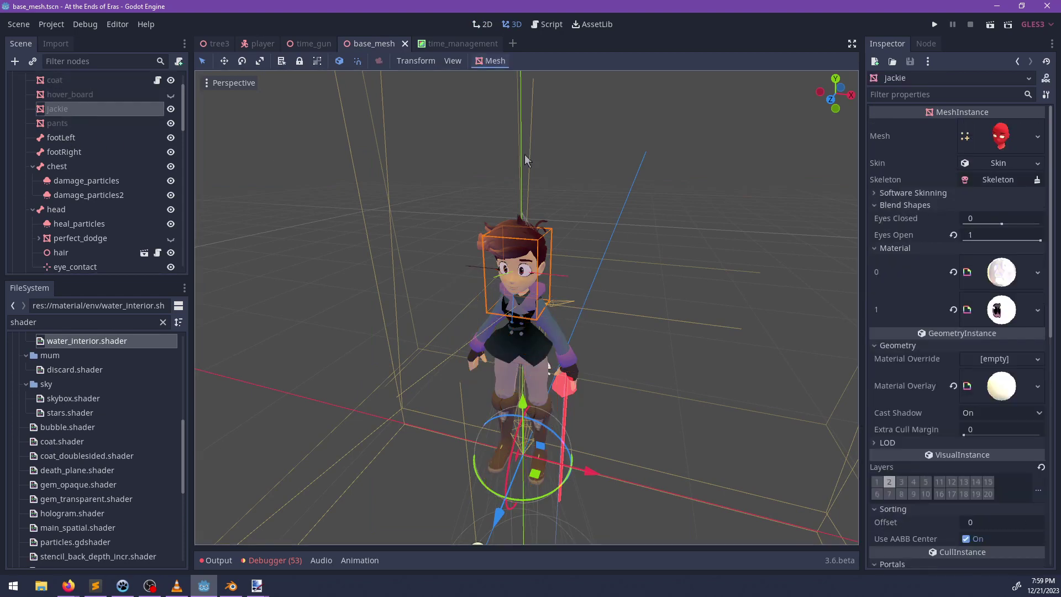
pyautogui.click(1001, 386)
pyautogui.click(998, 495)
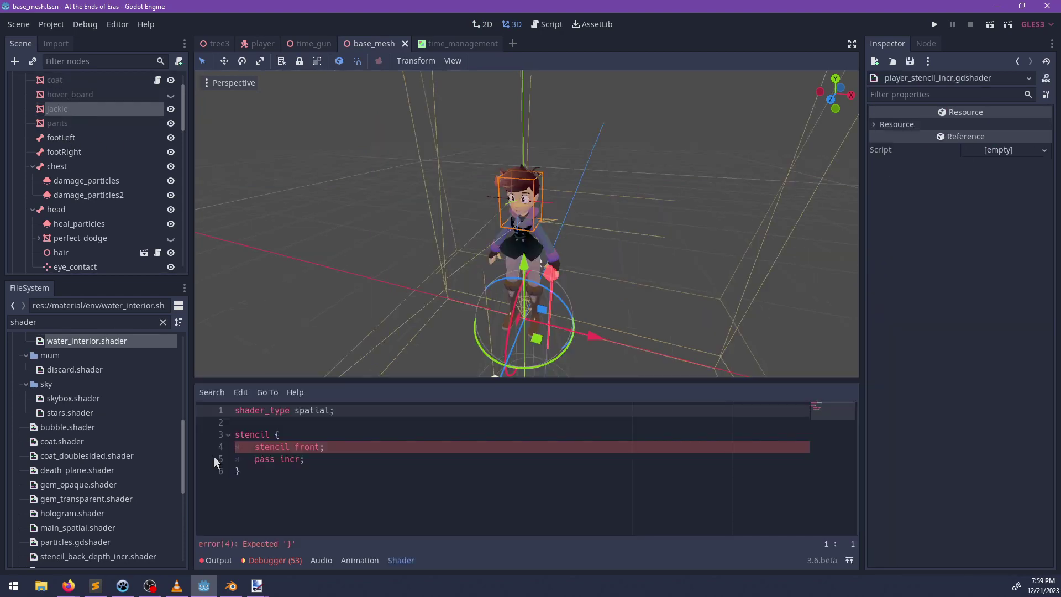
pyautogui.doubleClick(307, 447)
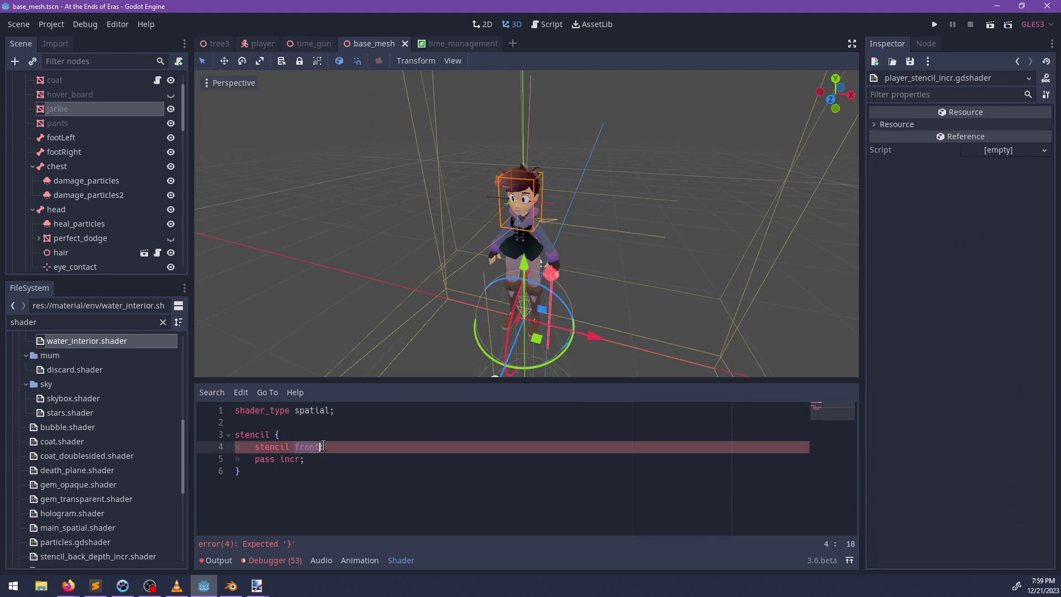
pyautogui.press('BackSpace')
pyautogui.hotkey('ctrl', 'BackSpace')
pyautogui.write('test alway')
pyautogui.write('s')
pyautogui.press('Up')
pyautogui.press('Left')
pyautogui.write('front')
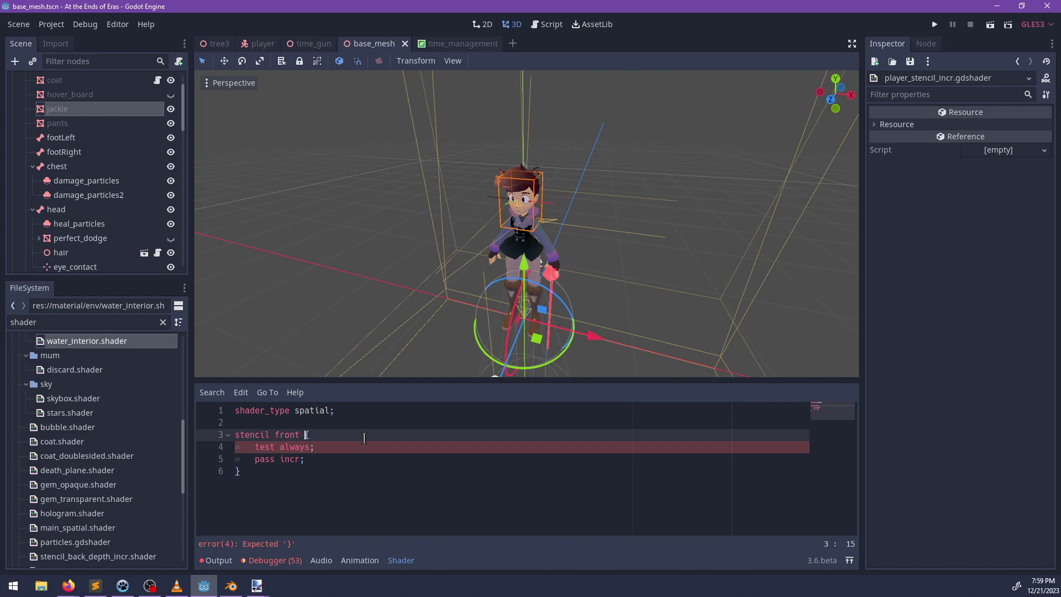
# Step: Add a void fragment() function containing discard; below the stencil block in player_stencil_incr.gdshader and save
pyautogui.click(328, 466)
pyautogui.press('Return')
pyautogui.press('Return')
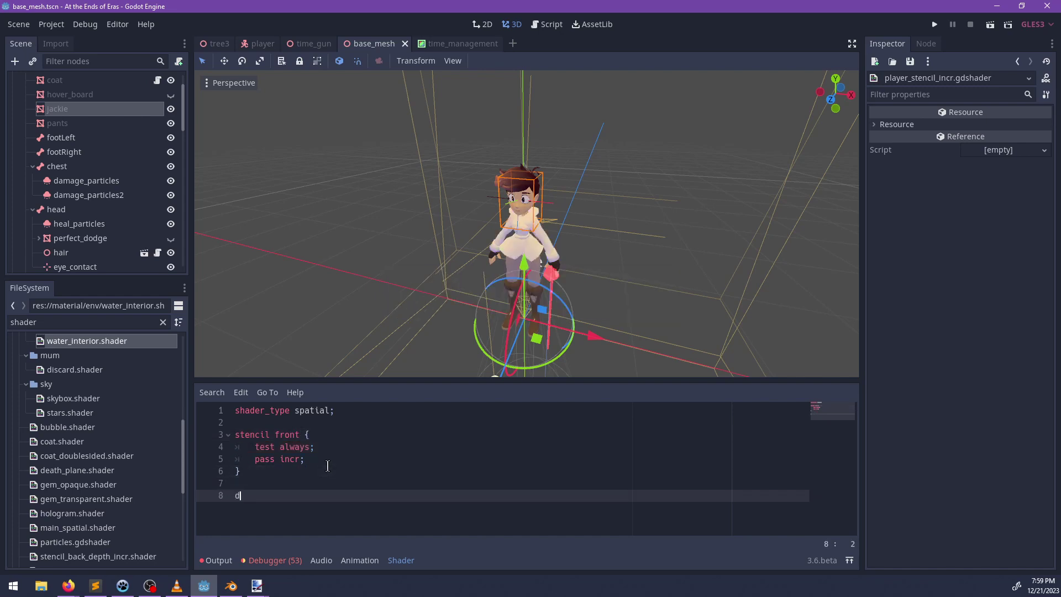
pyautogui.write('void fra')
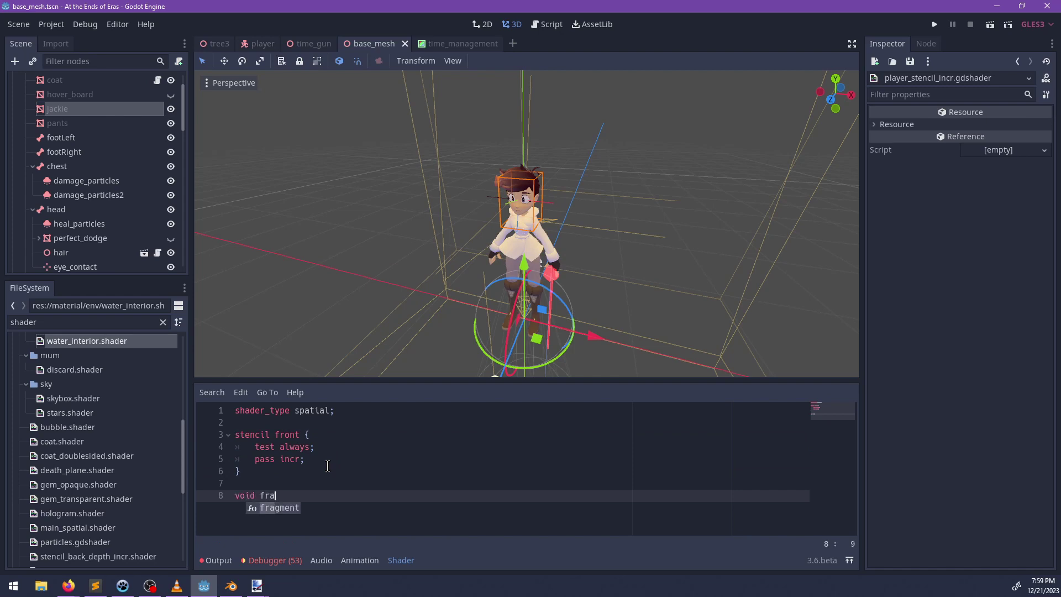
pyautogui.write('gment() {')
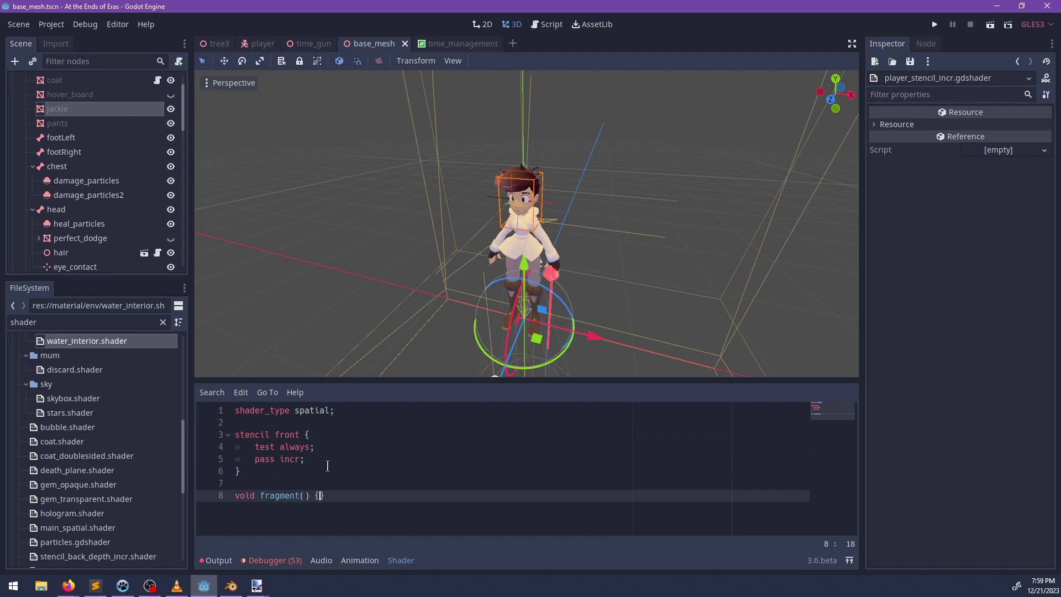
pyautogui.press('Return')
pyautogui.write('discard;')
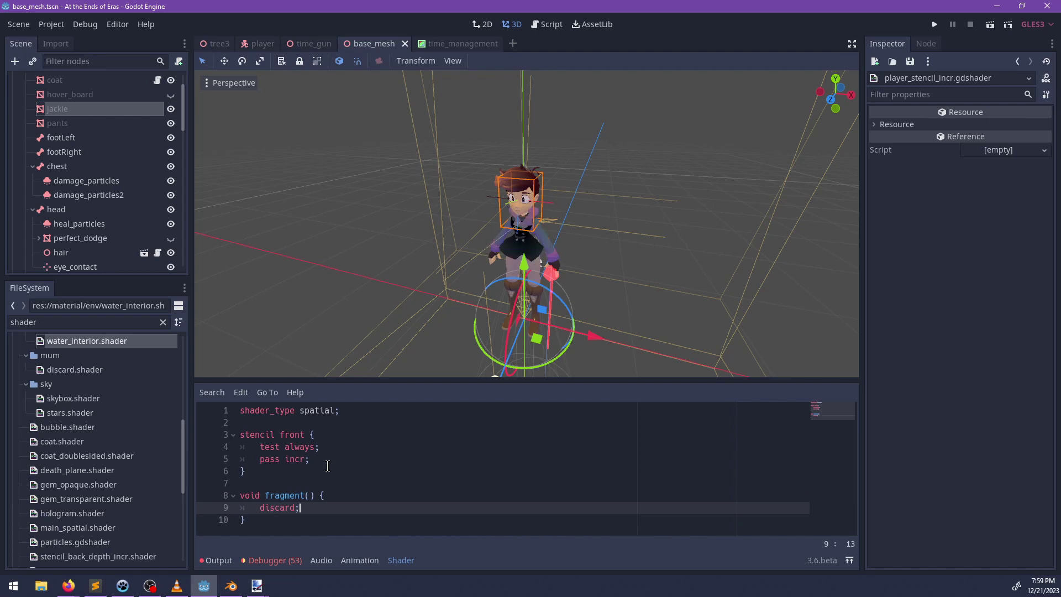
pyautogui.hotkey('ctrl', 's')
pyautogui.moveTo(273, 473); pyautogui.dragTo(232, 437)
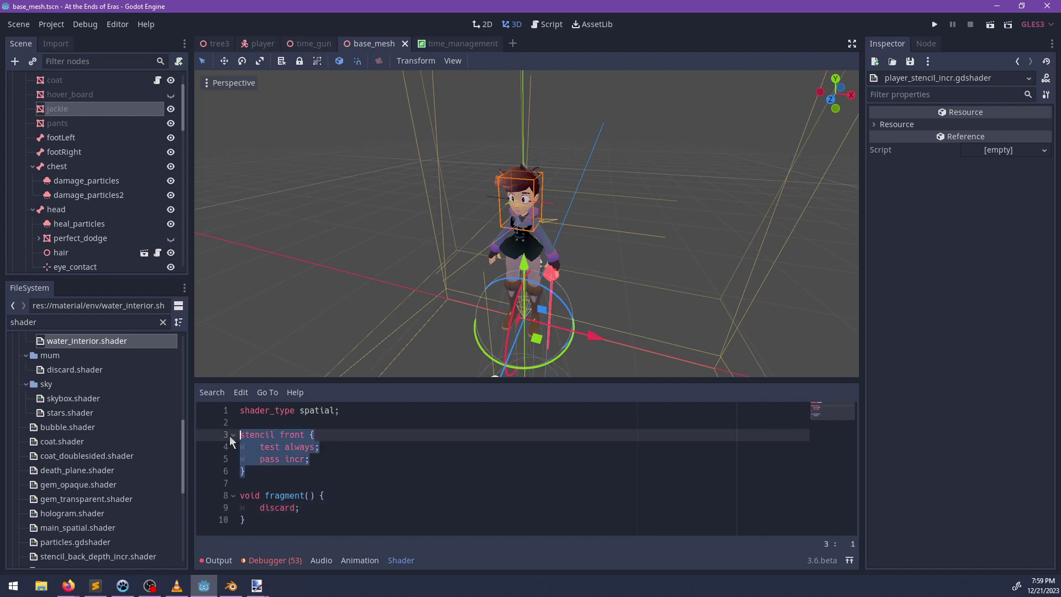
pyautogui.moveTo(272, 521); pyautogui.dragTo(232, 496)
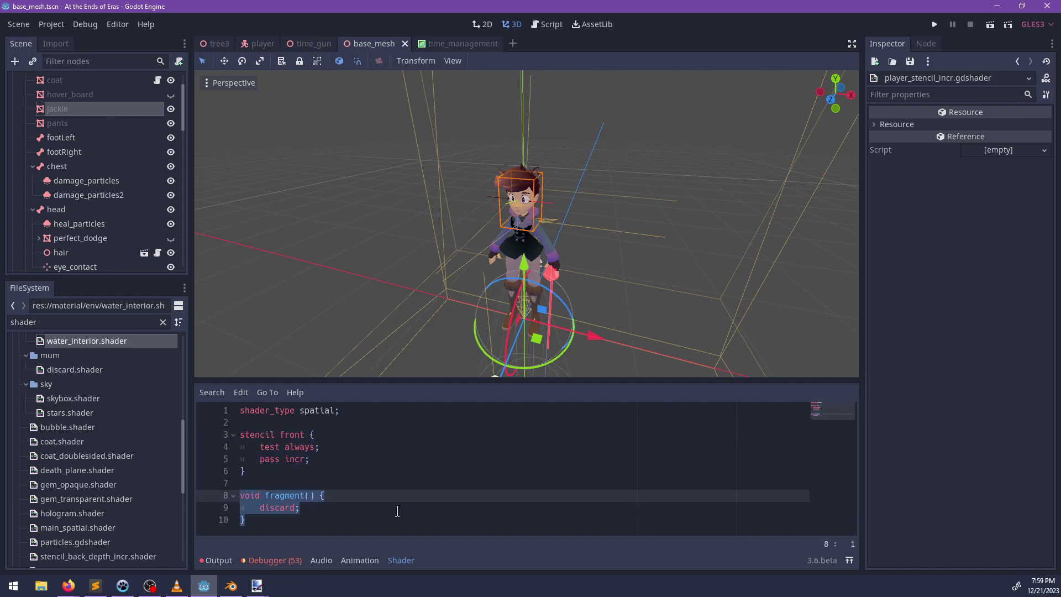
pyautogui.scroll(1, 514, 283)
pyautogui.scroll(3, 514, 283)
pyautogui.moveTo(514, 283); pyautogui.dragTo(545, 256, button='middle')
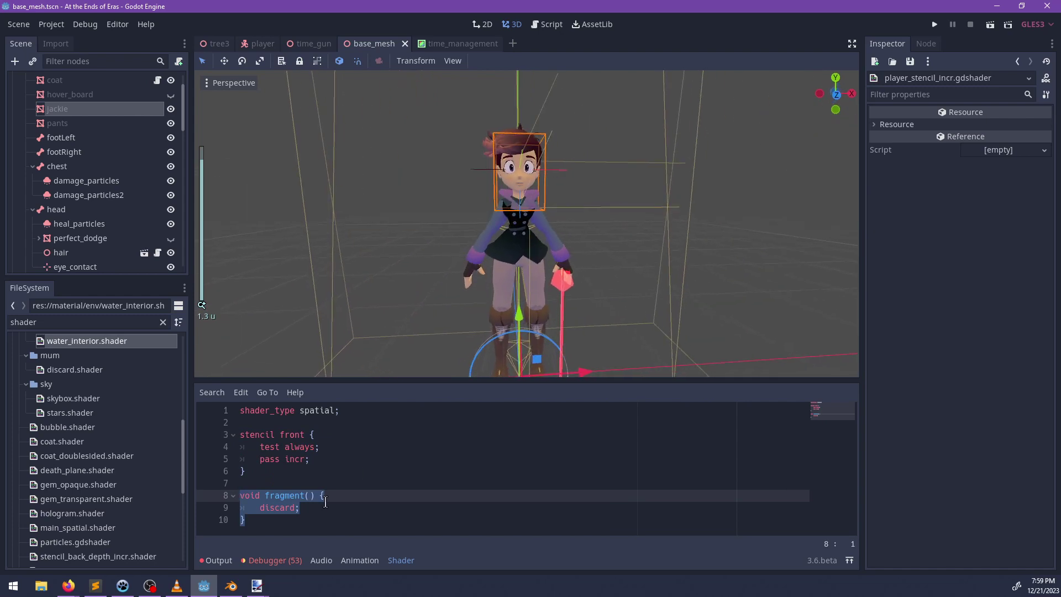
# Step: Add the line render_mode blend_add; beneath the shader_type declaration
pyautogui.click(333, 411)
pyautogui.press('Return')
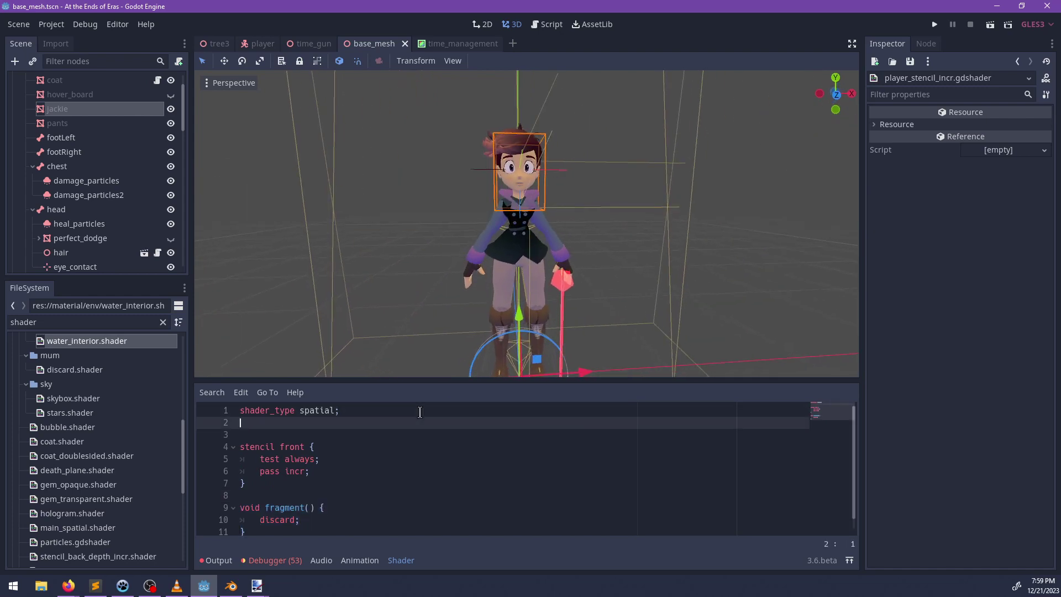
pyautogui.write('blend_')
pyautogui.hotkey('ctrl', 'BackSpace')
pyautogui.write('render_mode blend')
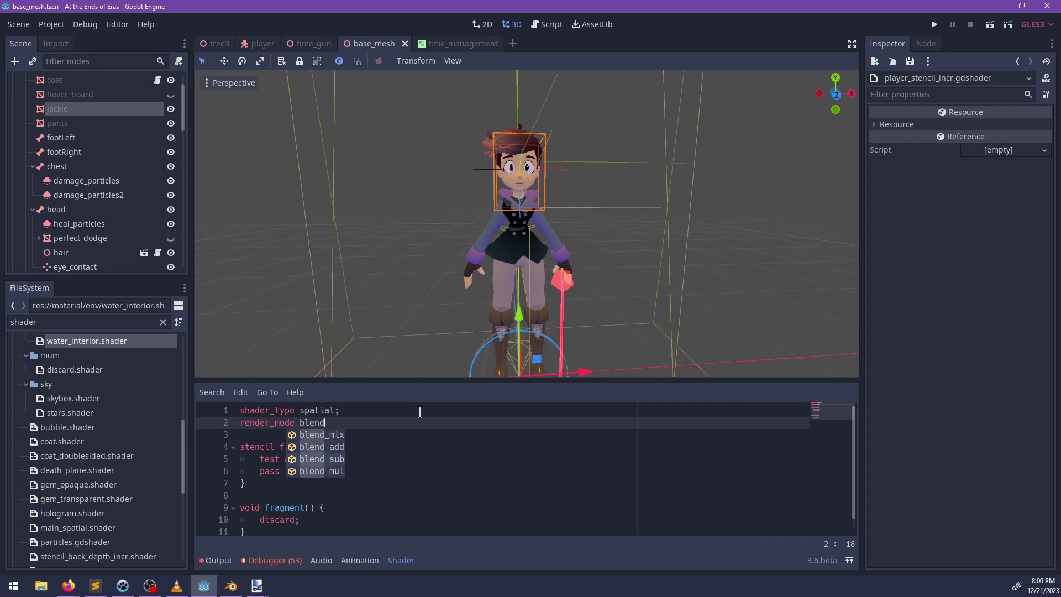
pyautogui.press('Down')
pyautogui.press('Return')
pyautogui.write(';')
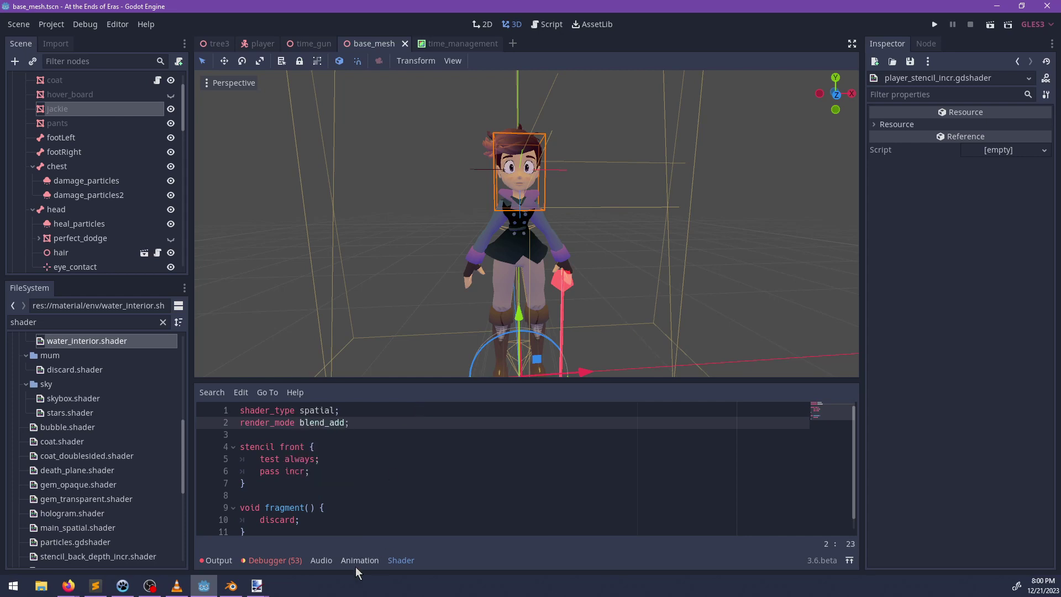
# Step: Replace the discard statement in the fragment function with ALBEDO = vec3(0.0);
pyautogui.click(304, 519)
pyautogui.hotkey('ctrl', 'BackSpace')
pyautogui.write('A')
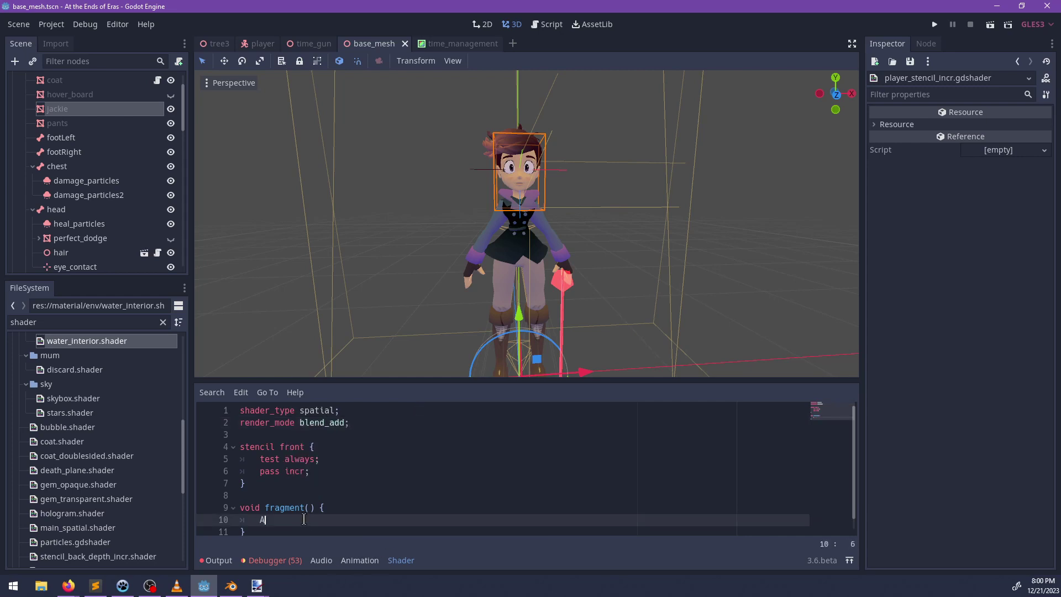
pyautogui.write('L')
pyautogui.press('Return')
pyautogui.write('= vec3(0.0);')
pyautogui.click(303, 480)
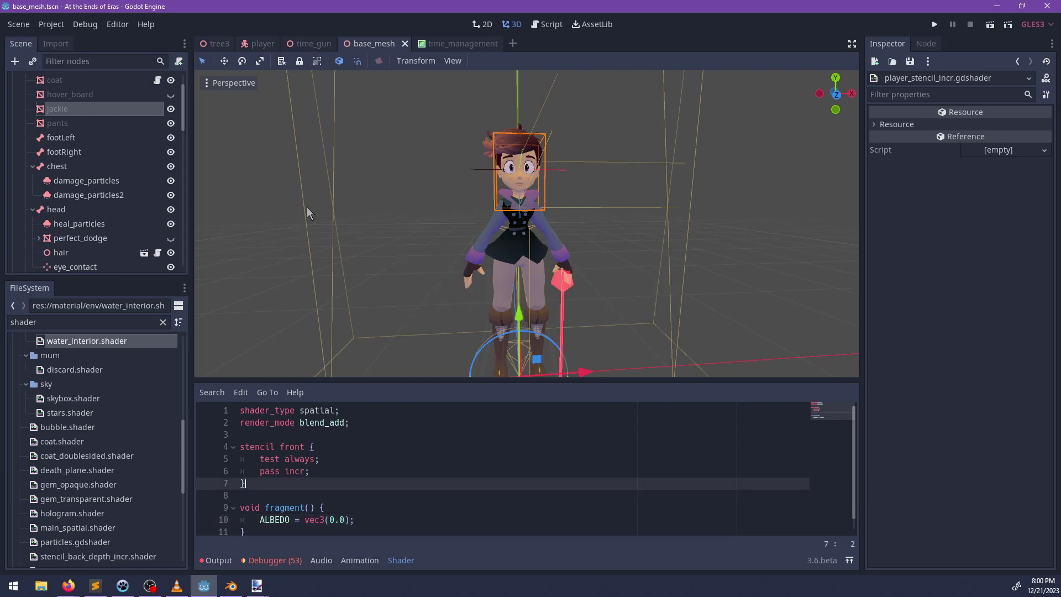
# Step: Check the Material Overlay under Geometry for the jackie, pants and coat meshes
pyautogui.click(71, 115)
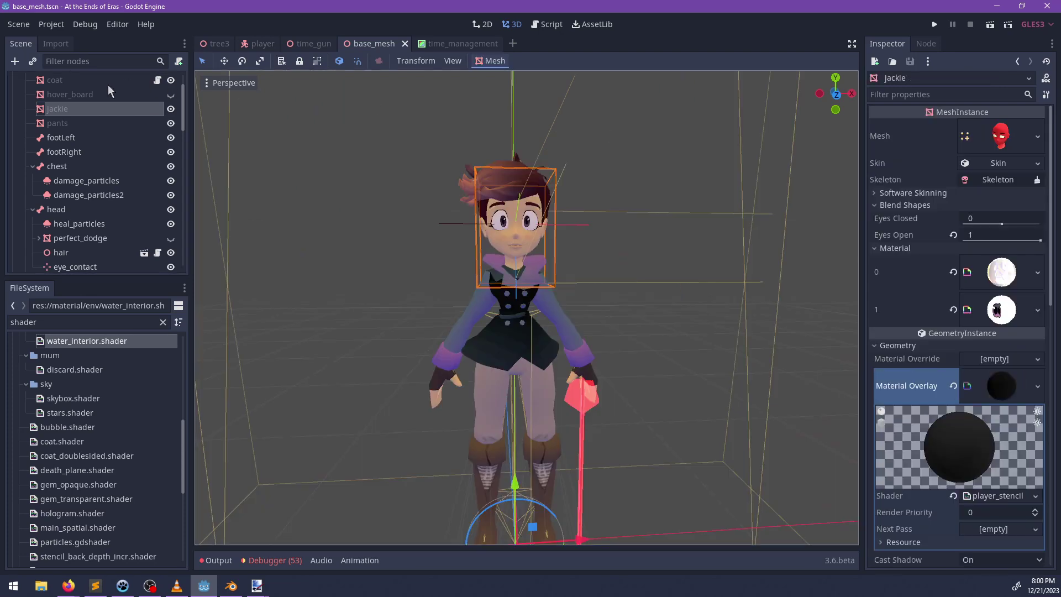
pyautogui.click(58, 124)
pyautogui.click(900, 265)
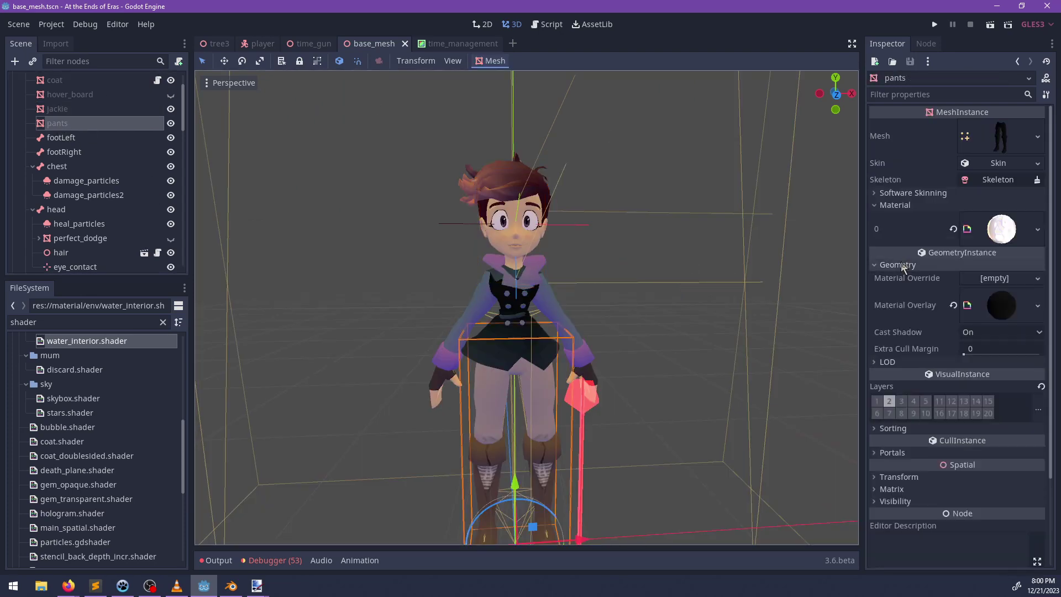
pyautogui.click(67, 84)
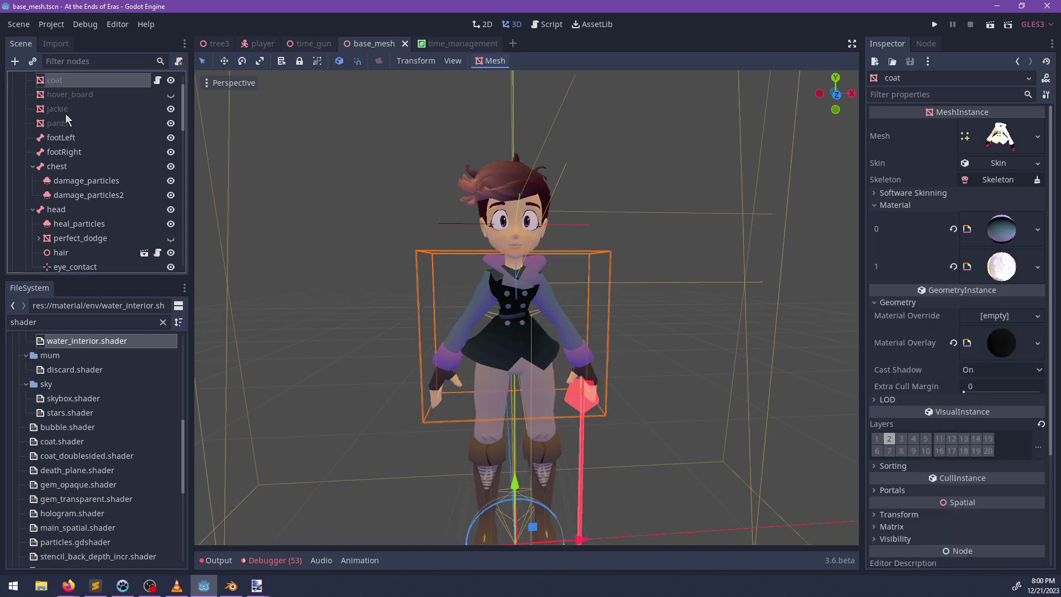
pyautogui.keyDown('shift'); pyautogui.click(65, 120); pyautogui.keyUp('shift')
pyautogui.click(900, 229)
pyautogui.click(899, 229)
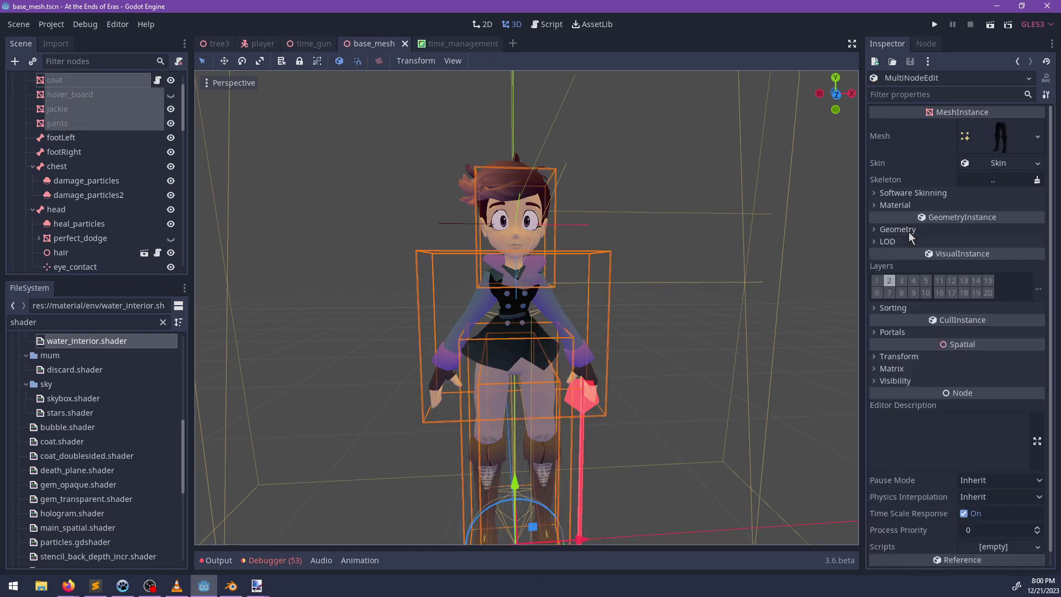
# Step: Deselect the meshes, save the base_mesh scene and run the project
pyautogui.scroll(-6, 660, 313)
pyautogui.moveTo(661, 312); pyautogui.dragTo(619, 333, button='middle')
pyautogui.click(666, 293)
pyautogui.hotkey('ctrl', 's')
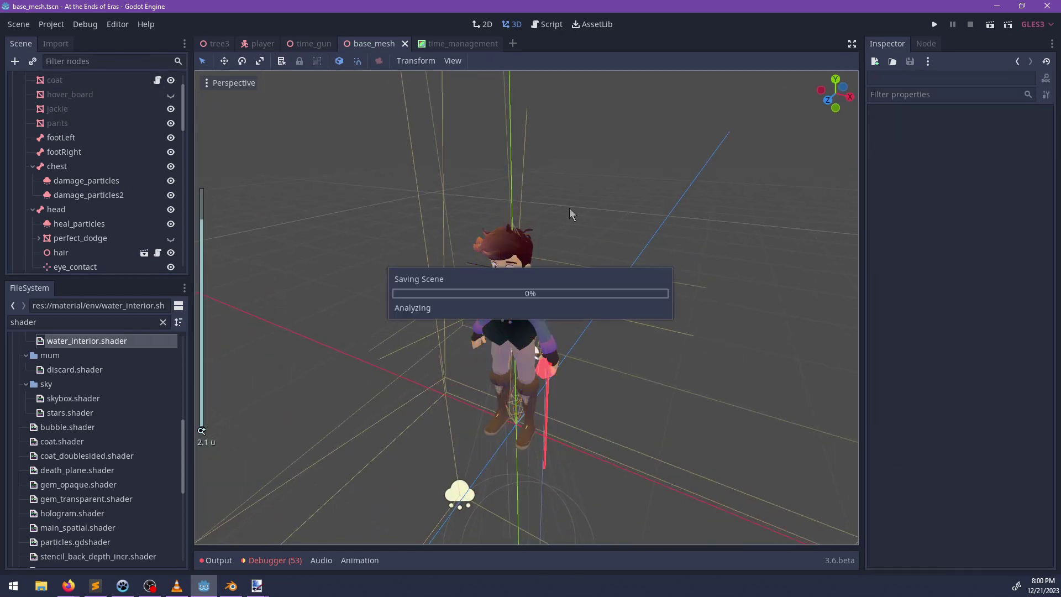
pyautogui.press('F5')
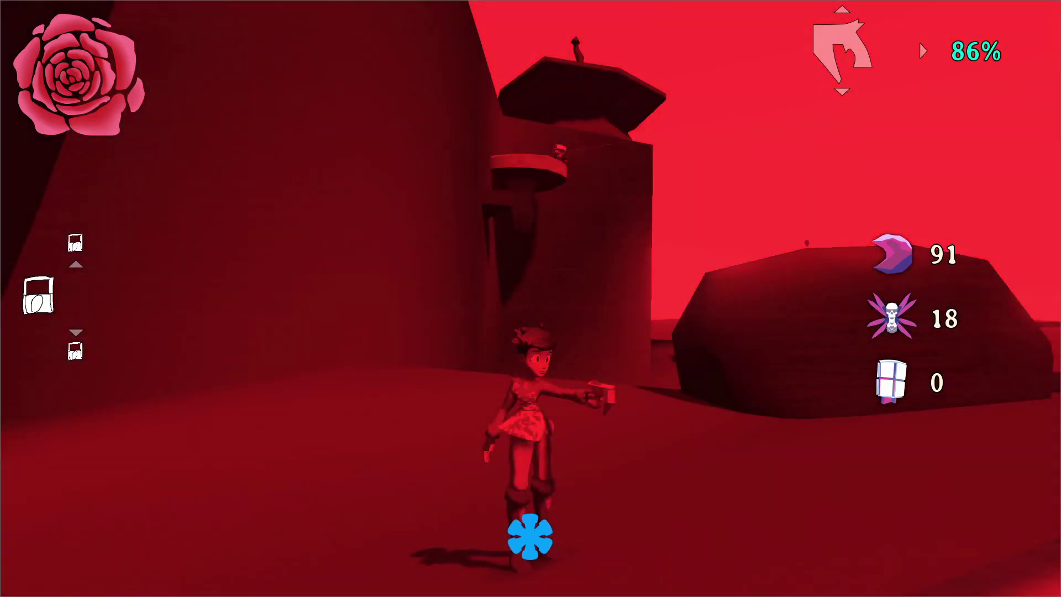
# Step: Move the character around to examine the time-stop effect in the running game, pause it and switch back to the Godot editor
pyautogui.press('w')
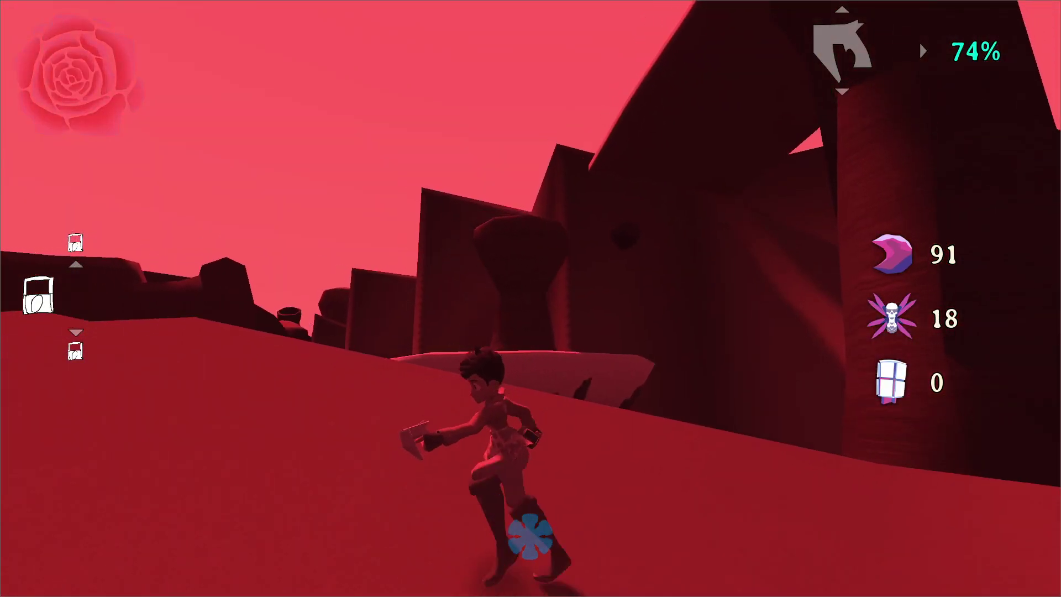
pyautogui.press('w')
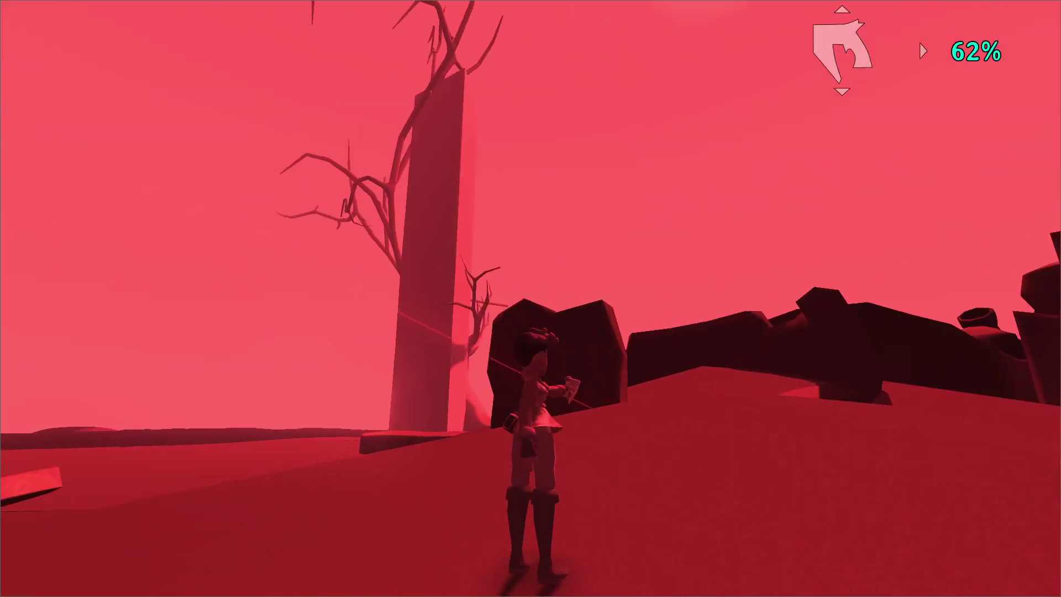
pyautogui.press('w')
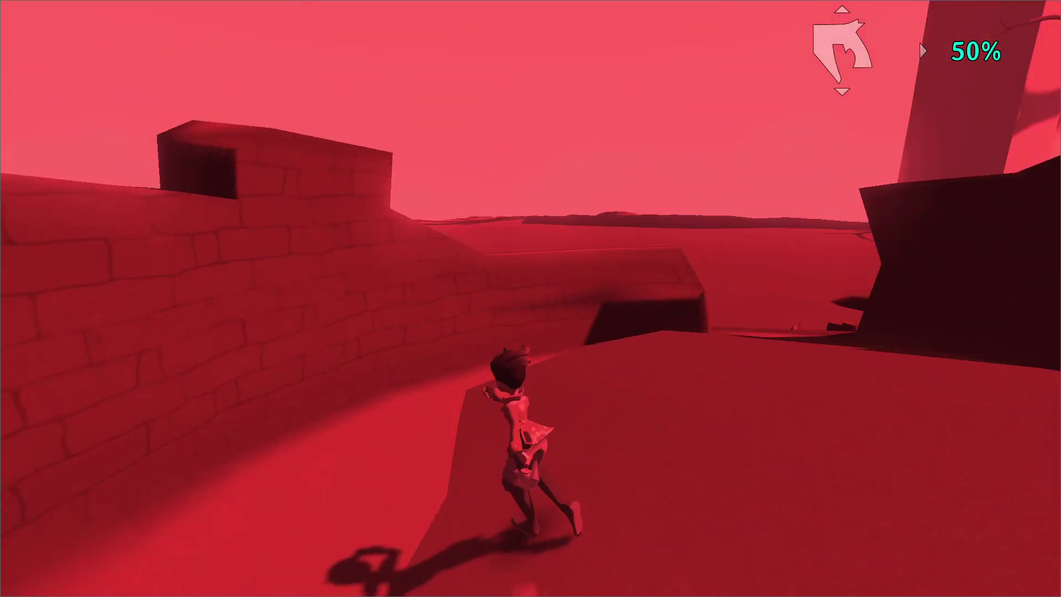
pyautogui.press('w')
pyautogui.press('Escape')
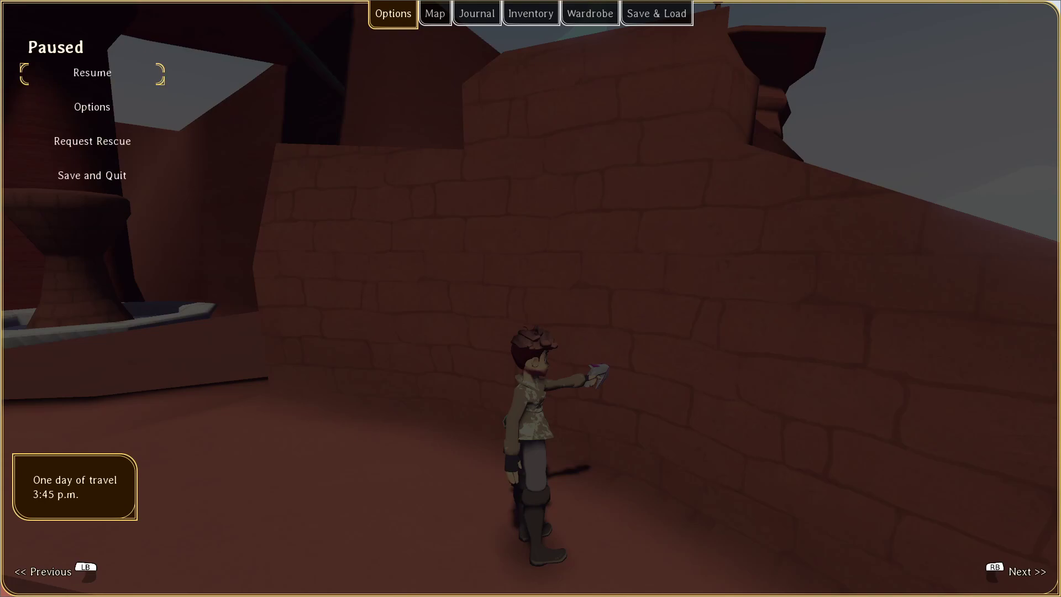
pyautogui.hotkey('alt', 'Tab')
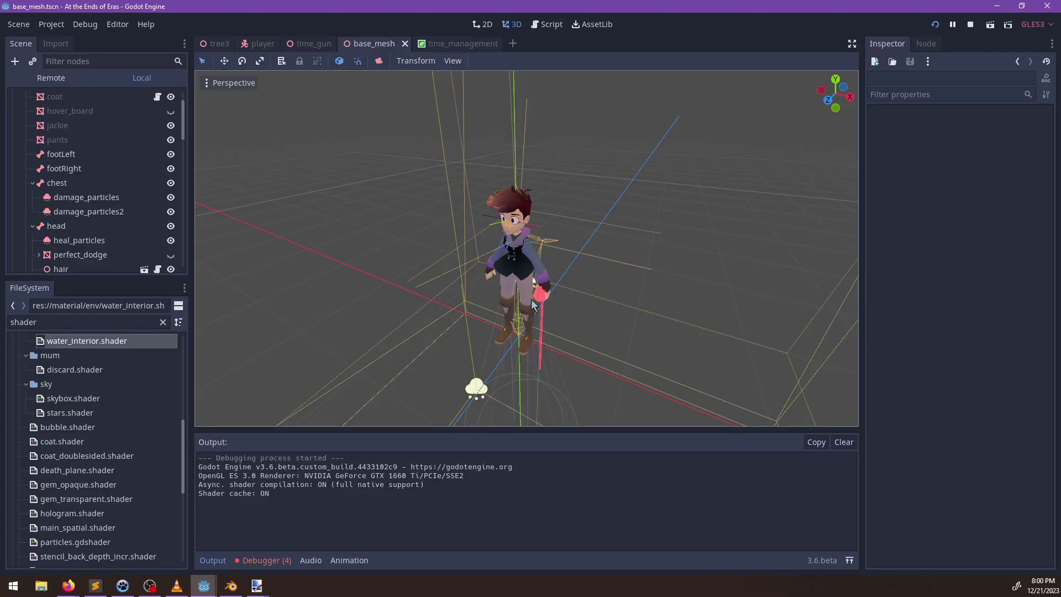
# Step: Review the errors logged in the debugger
pyautogui.click(287, 559)
pyautogui.click(271, 421)
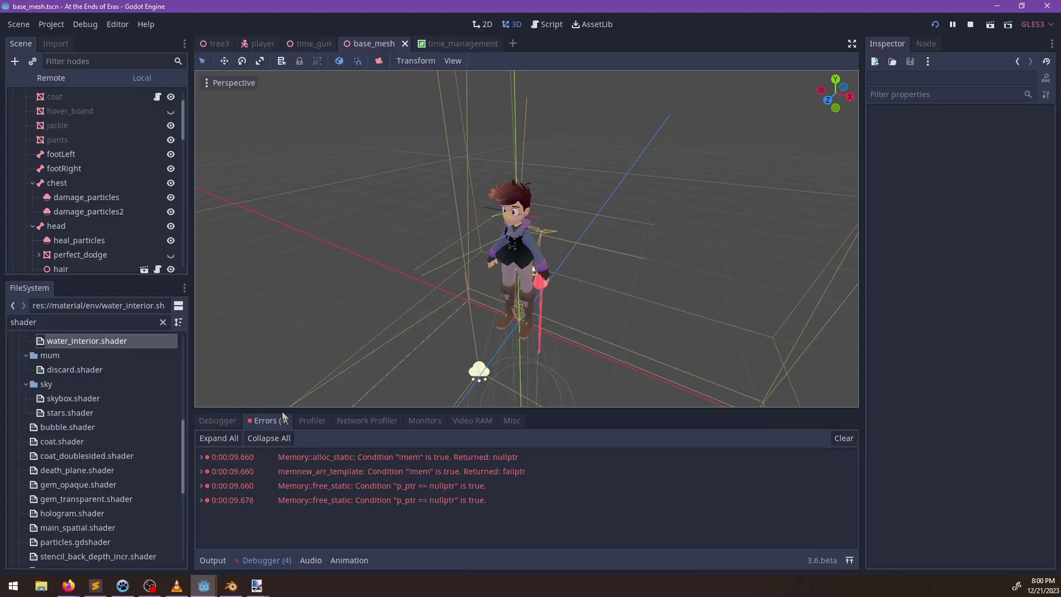
pyautogui.scroll(-3, 633, 264)
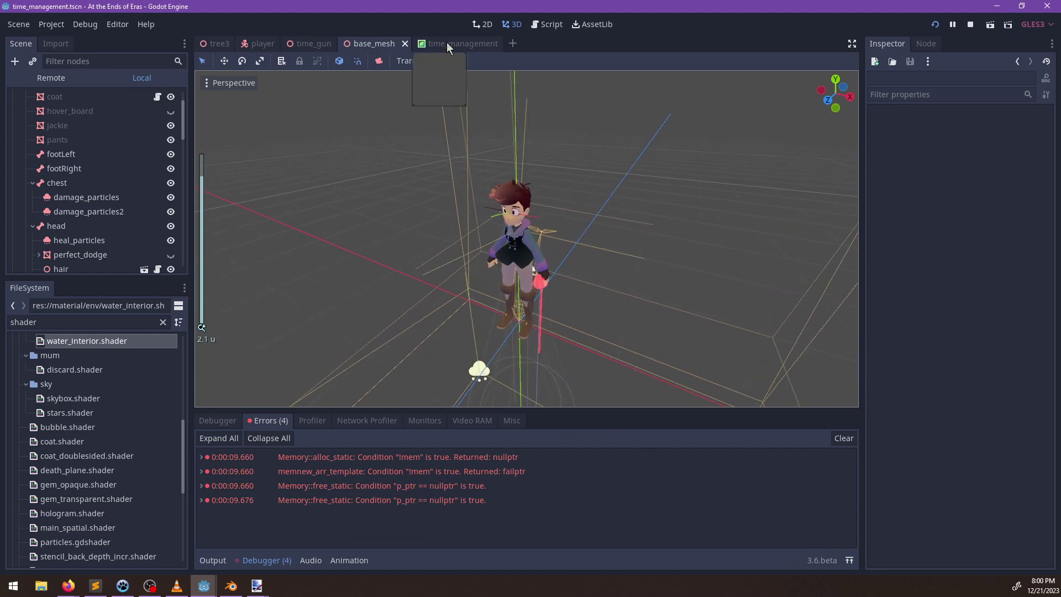
# Step: Try adding the time_management scene as a child of the base_mesh root node, and undo it
pyautogui.click(450, 43)
pyautogui.click(177, 96)
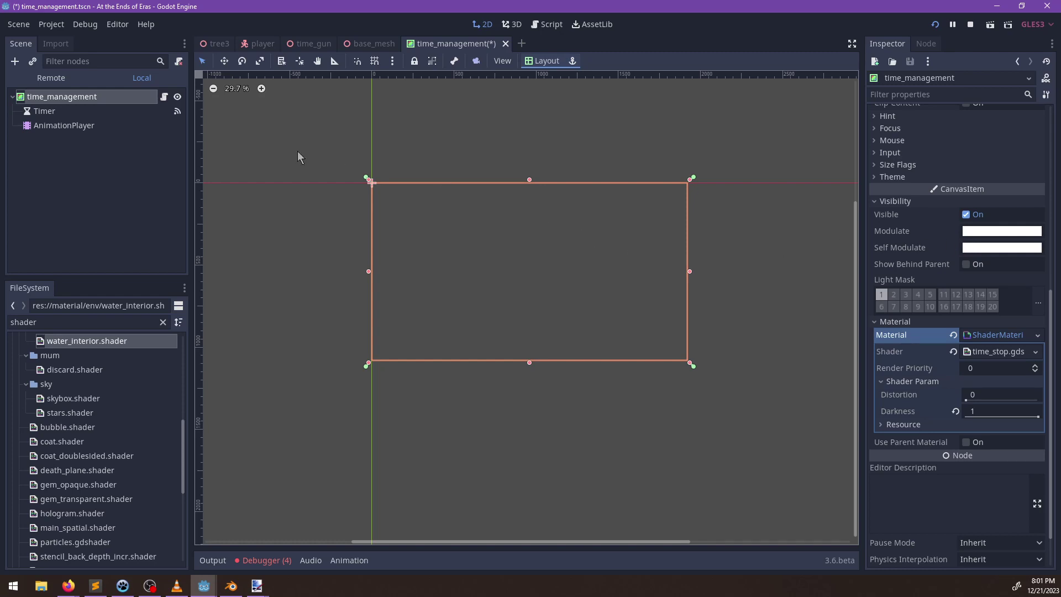
pyautogui.click(373, 43)
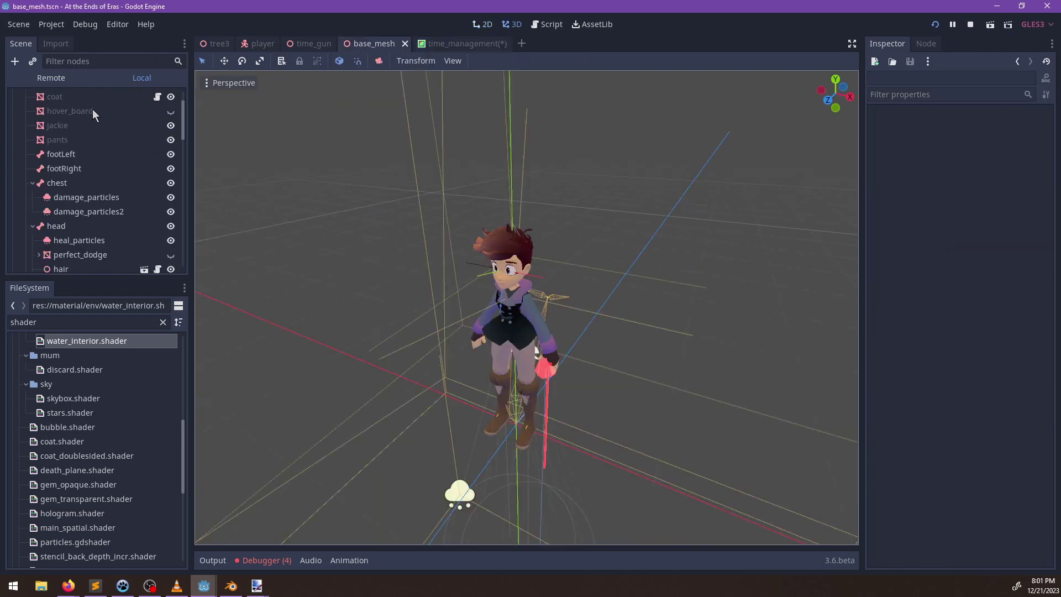
pyautogui.scroll(2, 104, 128)
pyautogui.click(72, 99)
pyautogui.hotkey('ctrl', 'v')
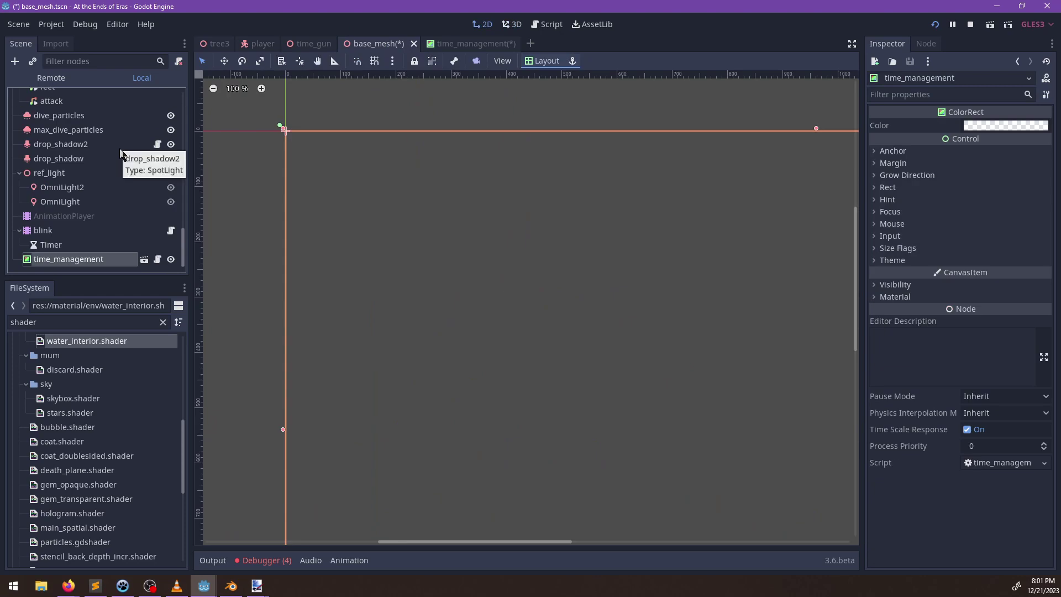
pyautogui.scroll(-7, 499, 153)
pyautogui.scroll(-1, 522, 178)
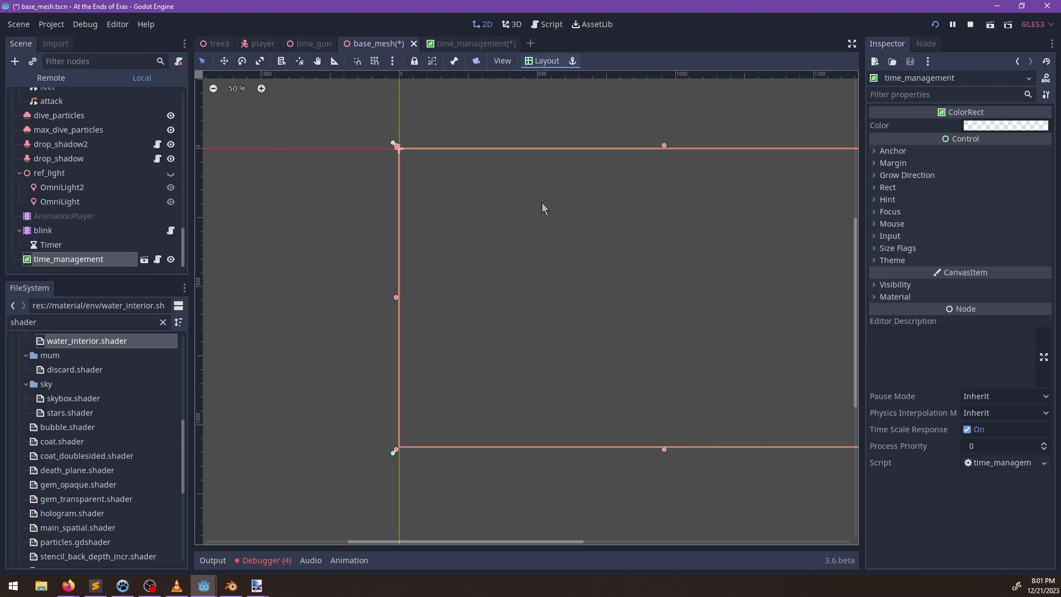
pyautogui.hotkey('ctrl', 'z')
pyautogui.scroll(10, 78, 161)
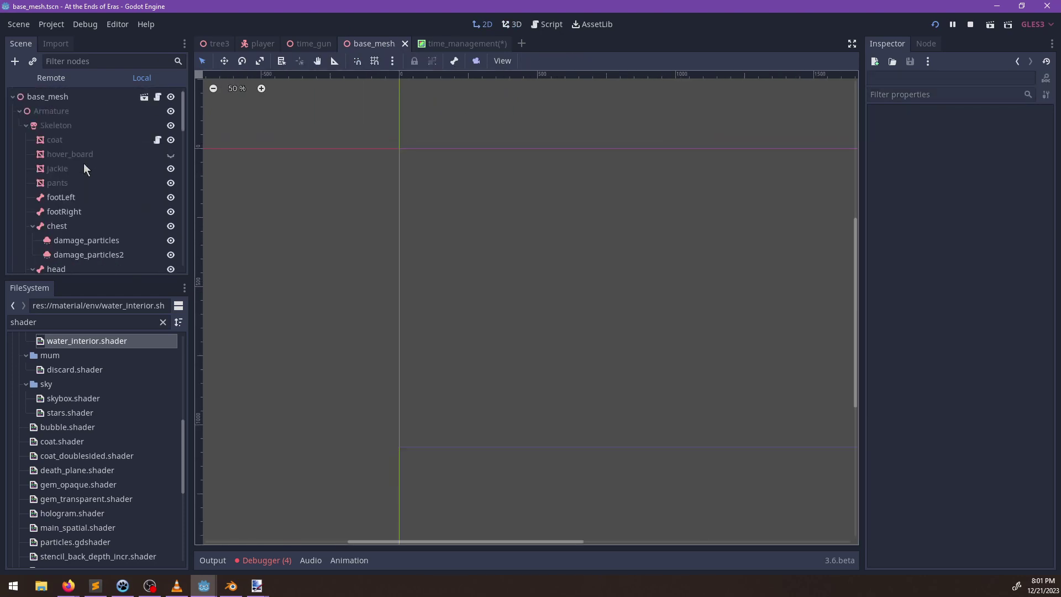
# Step: Open the time_stop.gdshader used by the time_management material and review its code around the stencil block
pyautogui.click(479, 44)
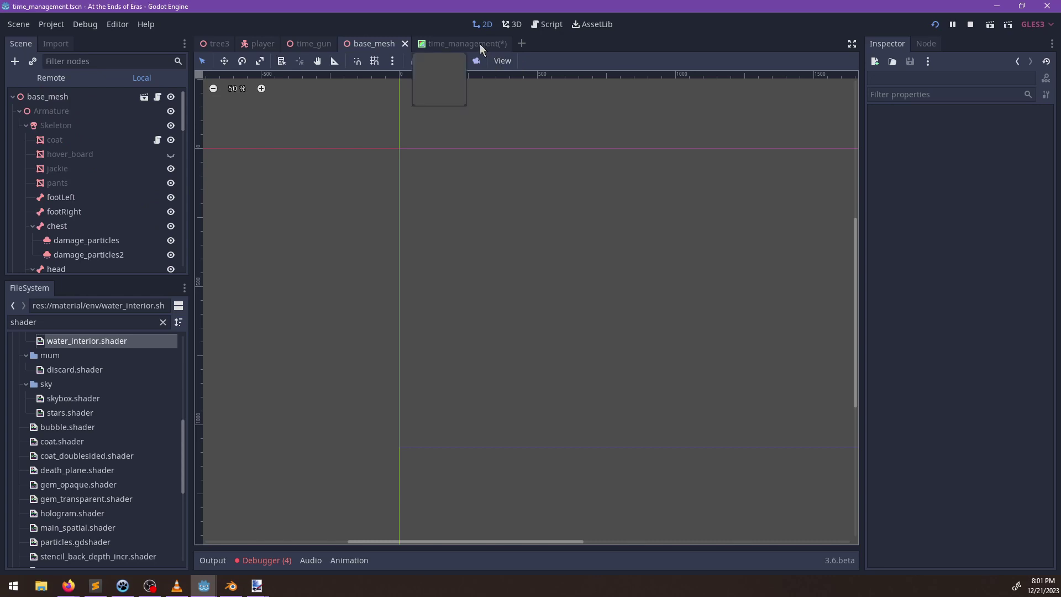
pyautogui.click(512, 24)
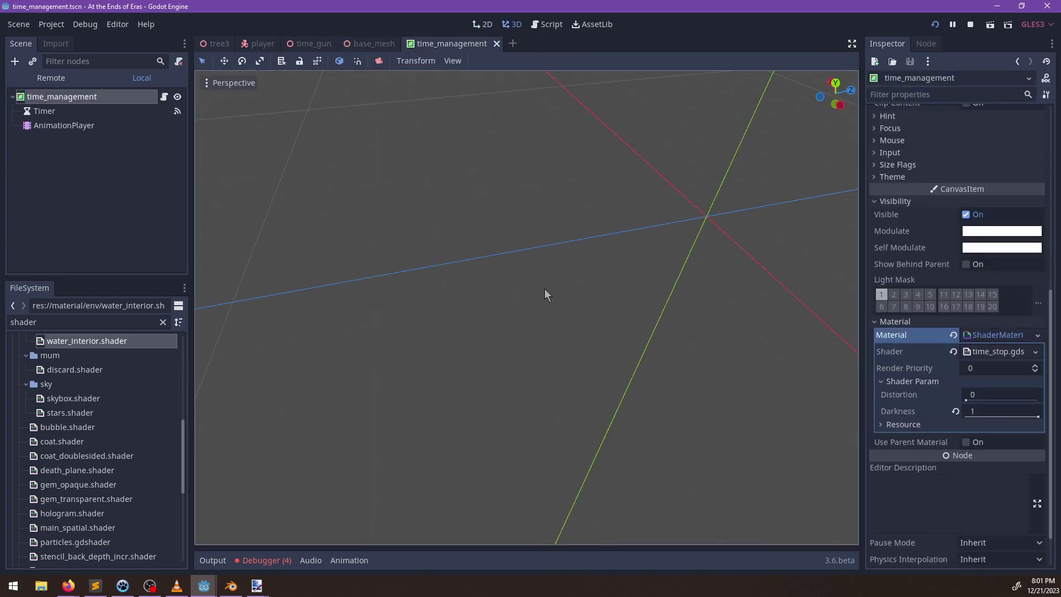
pyautogui.click(485, 25)
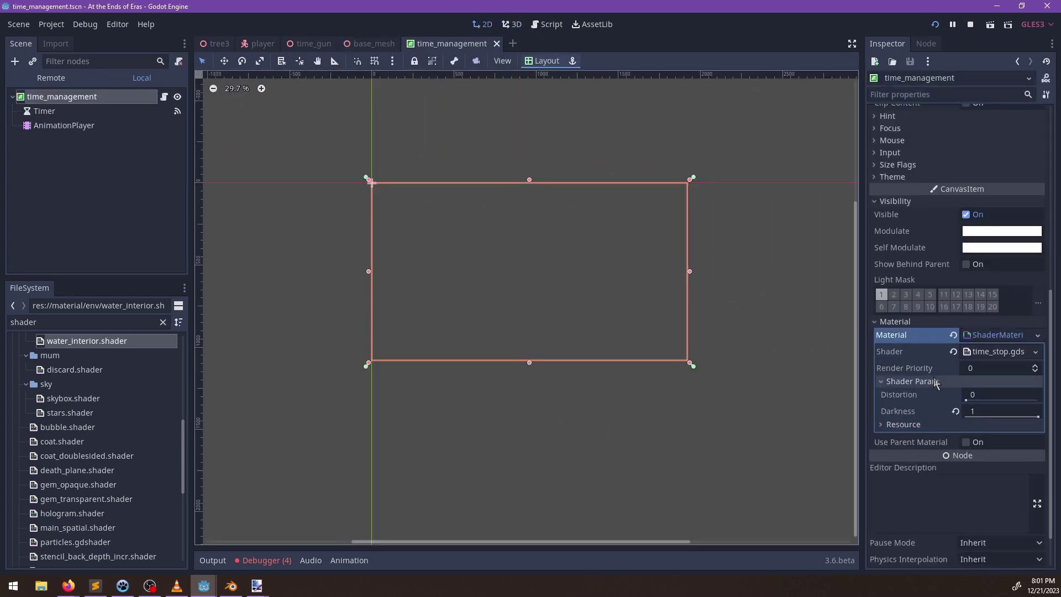
pyautogui.click(988, 358)
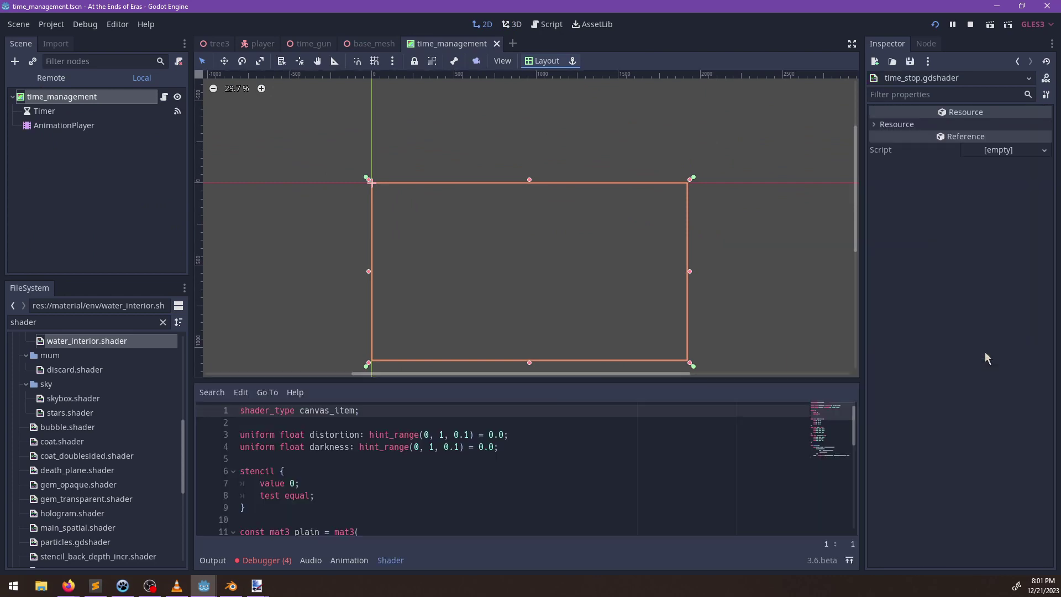
pyautogui.click(365, 495)
pyautogui.scroll(-3, 351, 483)
pyautogui.scroll(3, 351, 483)
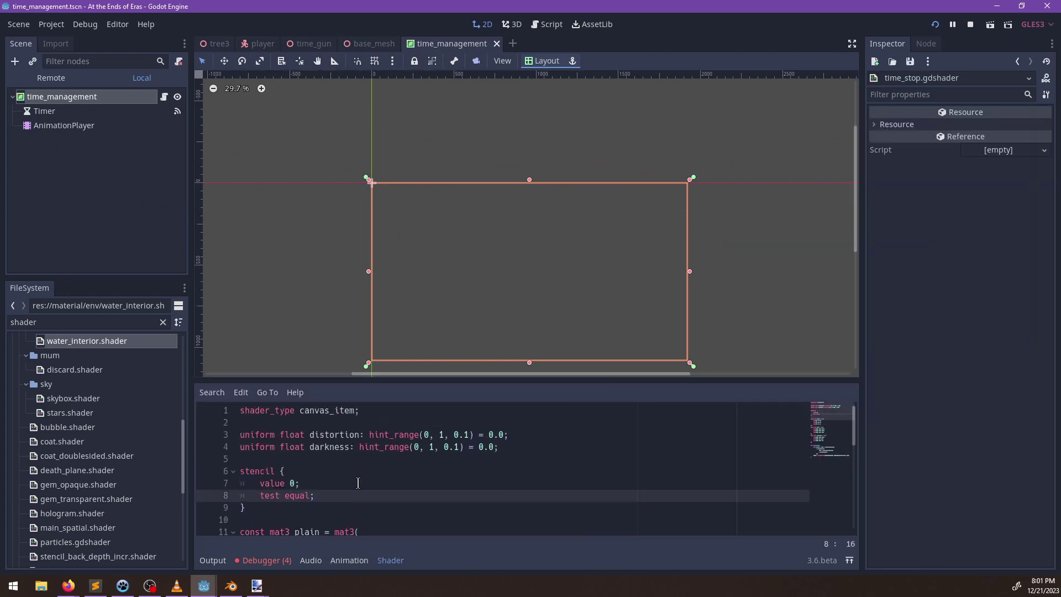
pyautogui.scroll(-1, 358, 483)
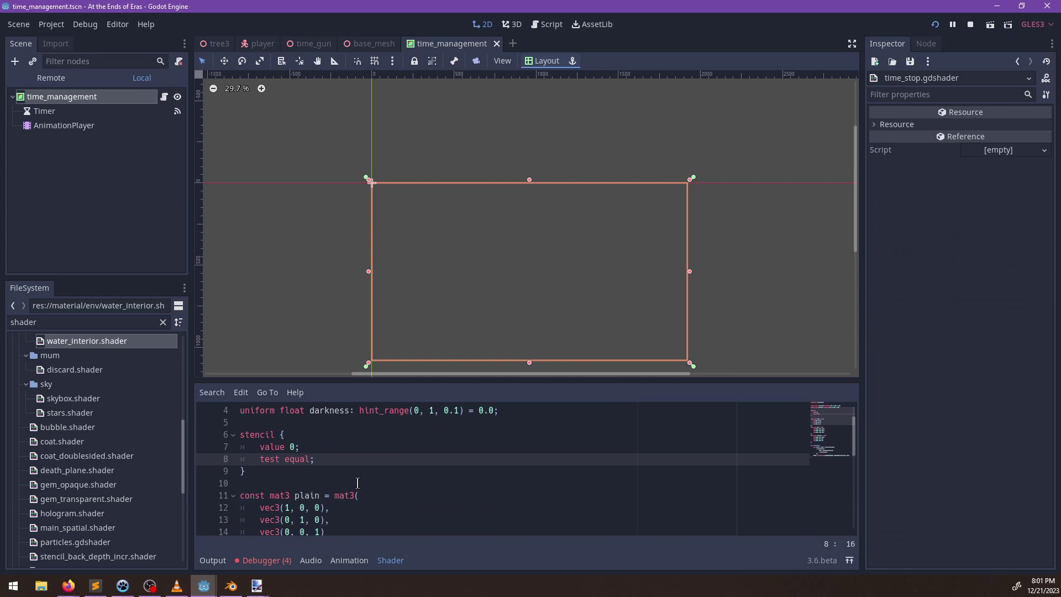
# Step: Set the stencil value to 1 in the time_stop shader, test the time-stop effect by running the project, and stop it
pyautogui.doubleClick(276, 446)
pyautogui.click(293, 446)
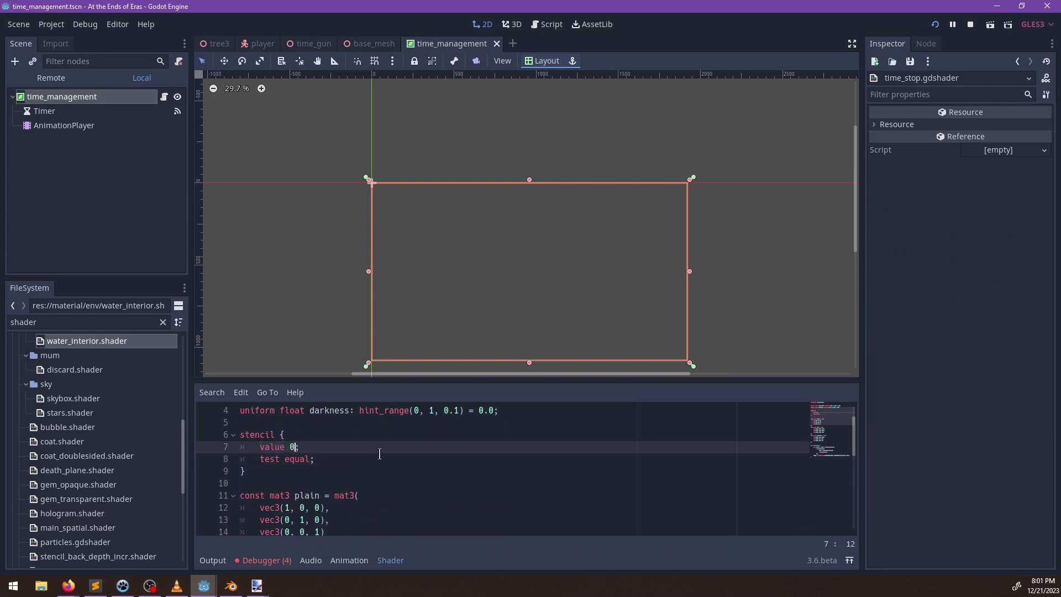
pyautogui.write('1')
pyautogui.press('F5')
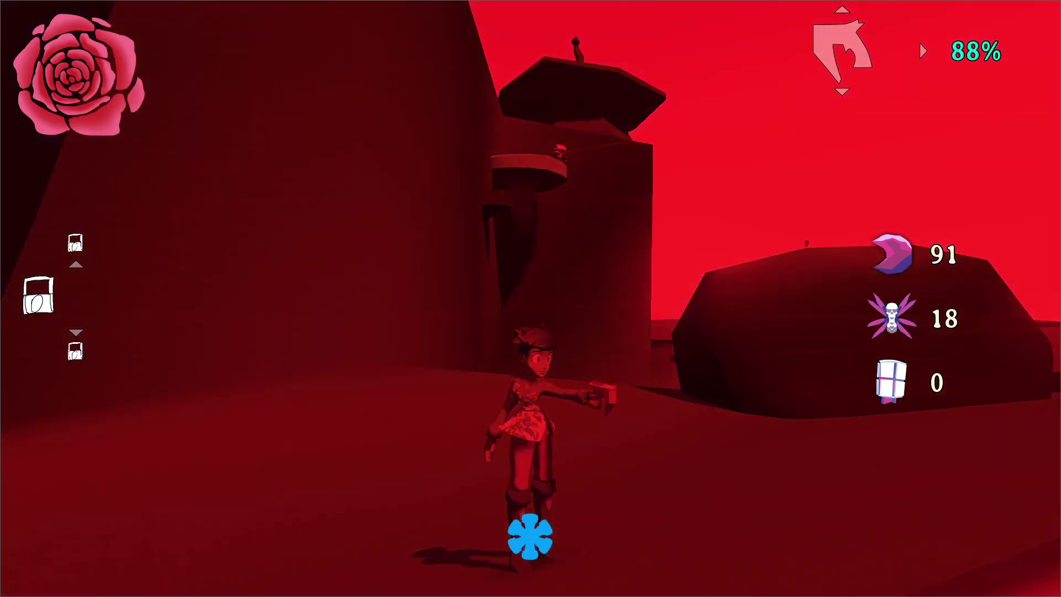
pyautogui.press('F8')
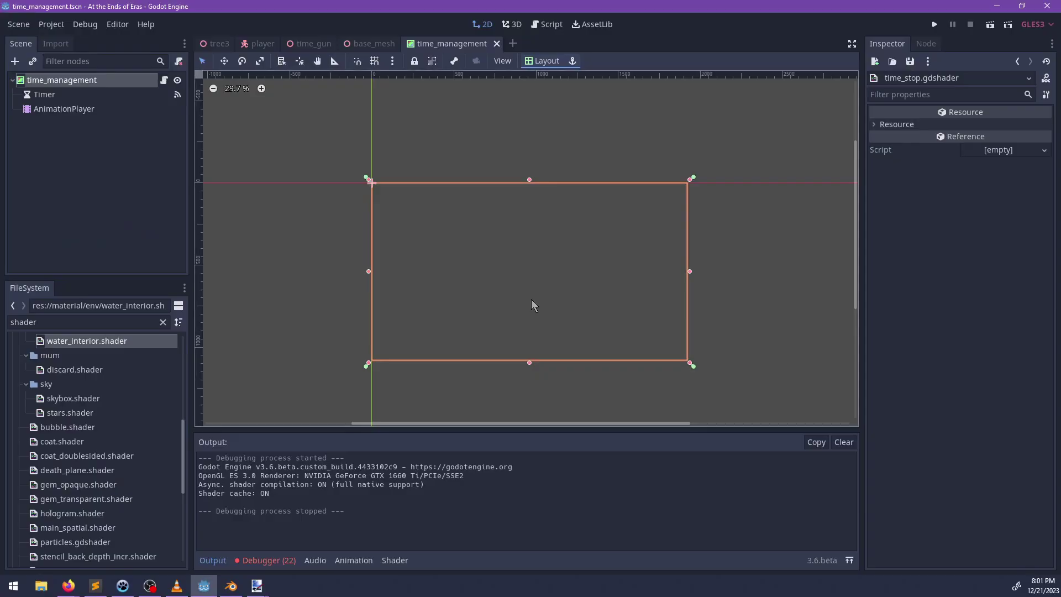
# Step: Search the project files for "visual" and open the visual_test.tscn scene
pyautogui.click(512, 43)
pyautogui.click(114, 321)
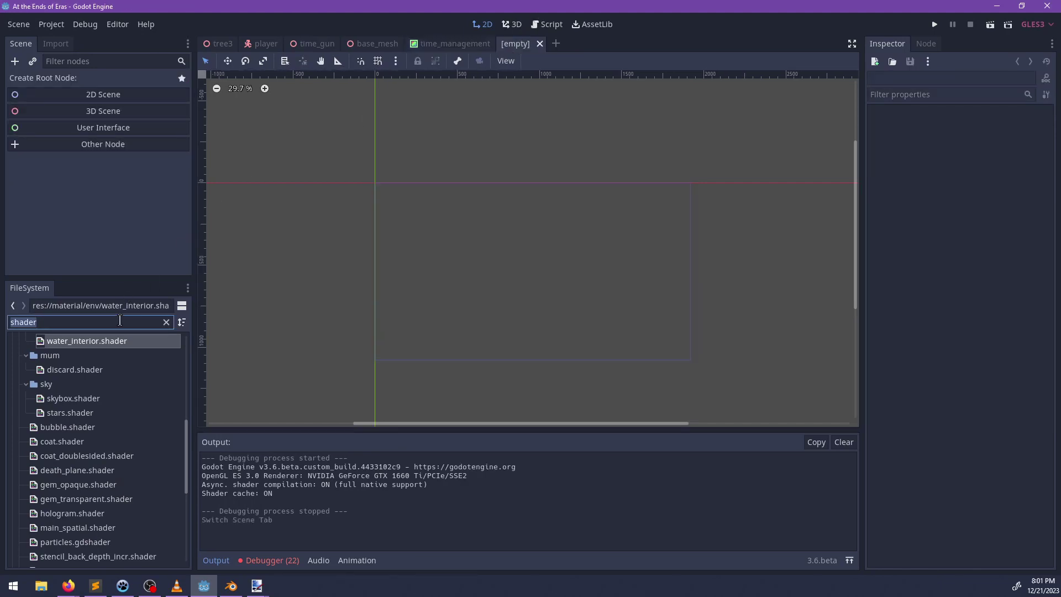
pyautogui.click(540, 43)
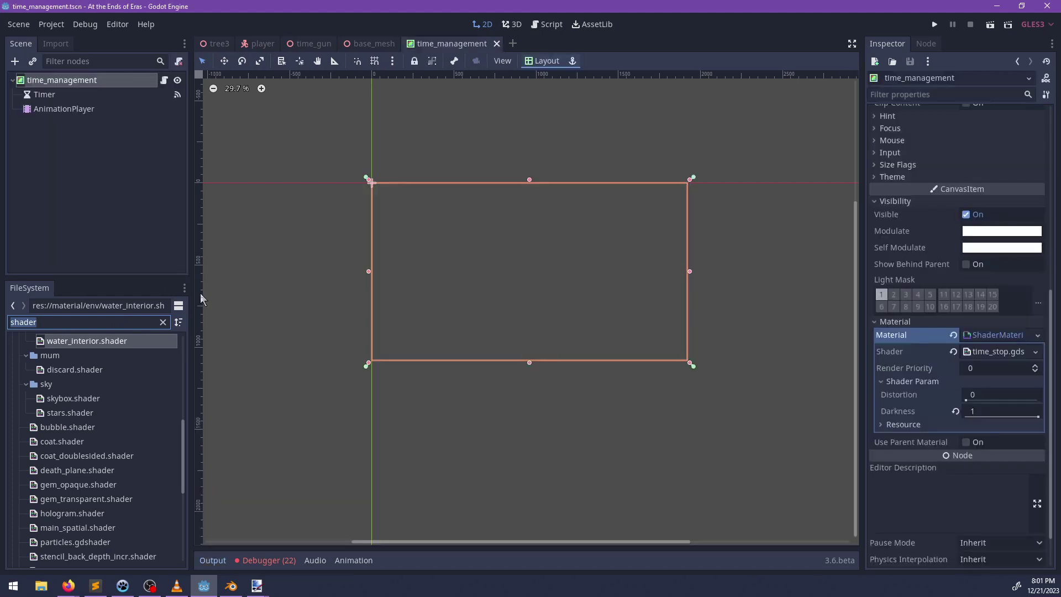
pyautogui.write('visual')
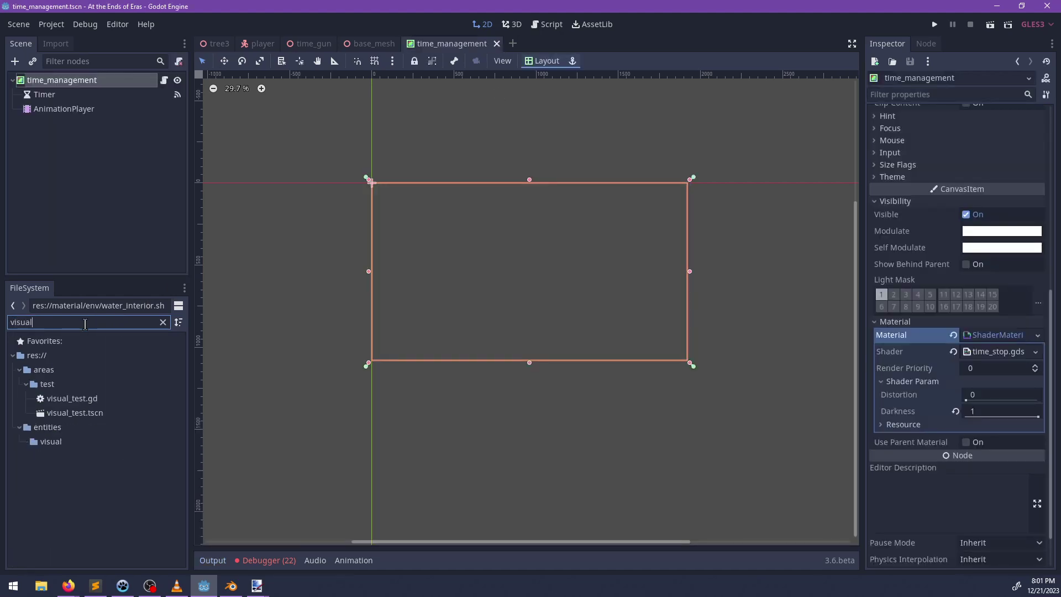
pyautogui.doubleClick(97, 414)
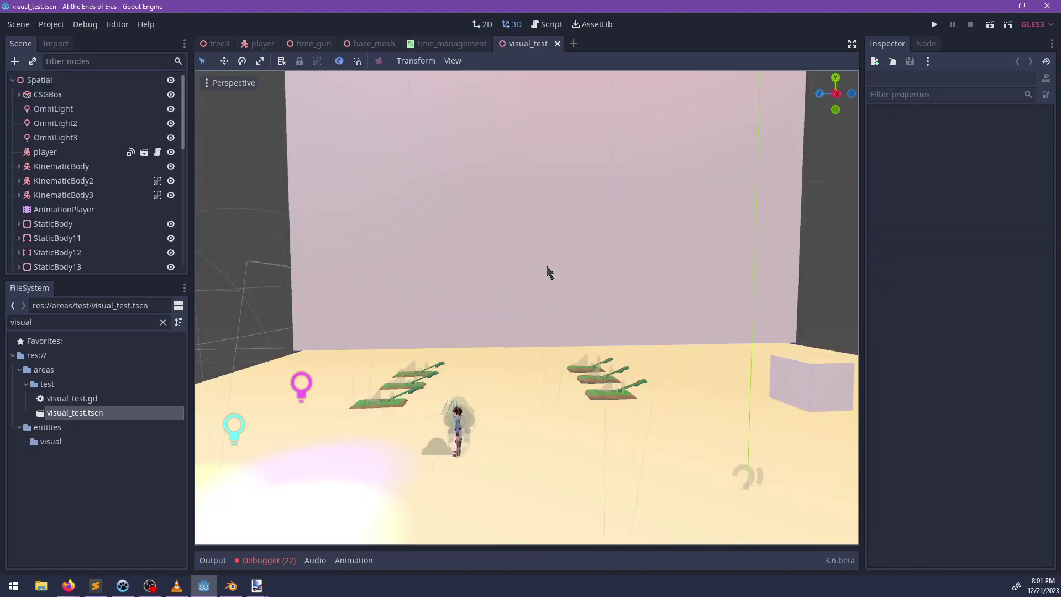
# Step: Examine the layout and node tree of the visual_test scene to find a block suitable for testing
pyautogui.scroll(-8, 545, 263)
pyautogui.moveTo(545, 263); pyautogui.dragTo(621, 293, button='middle')
pyautogui.scroll(-10, 621, 293)
pyautogui.keyDown('shift'); pyautogui.moveTo(552, 241); pyautogui.dragTo(539, 305, button='middle'); pyautogui.keyUp('shift')
pyautogui.scroll(-8, 123, 194)
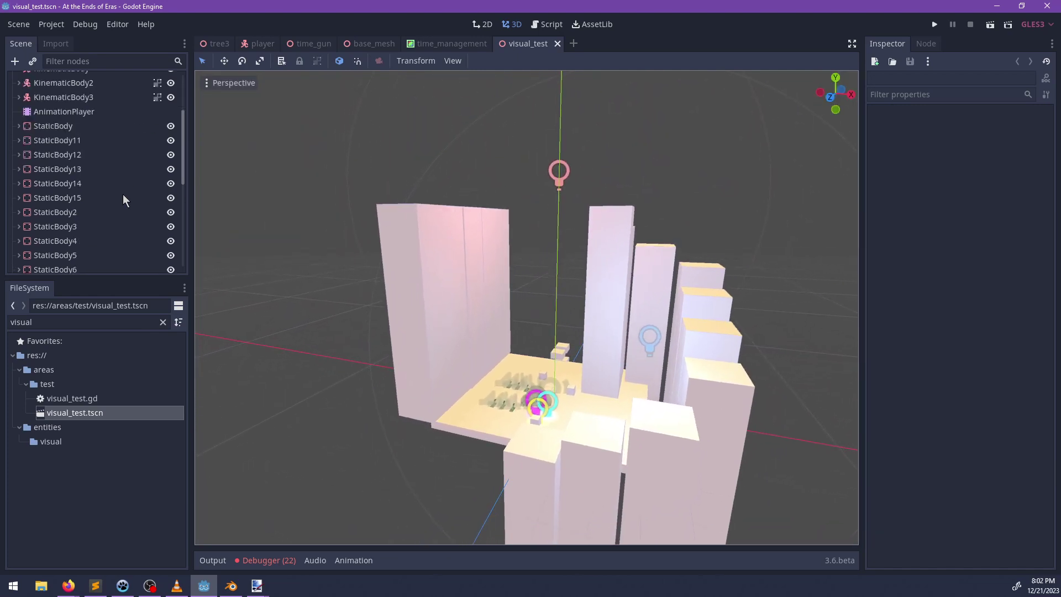
pyautogui.scroll(8, 100, 166)
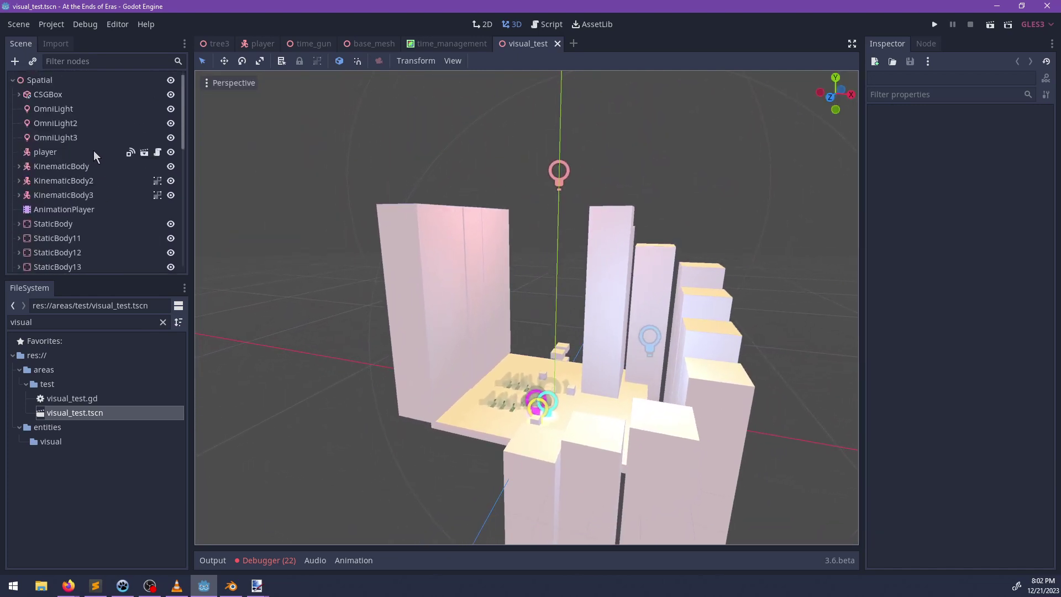
pyautogui.click(61, 81)
pyautogui.scroll(10, 616, 315)
pyautogui.keyDown('shift'); pyautogui.moveTo(607, 414); pyautogui.dragTo(608, 360, button='middle'); pyautogui.keyUp('shift')
pyautogui.keyDown('shift'); pyautogui.moveTo(585, 277); pyautogui.dragTo(577, 382, button='middle'); pyautogui.keyUp('shift')
pyautogui.scroll(5, 525, 331)
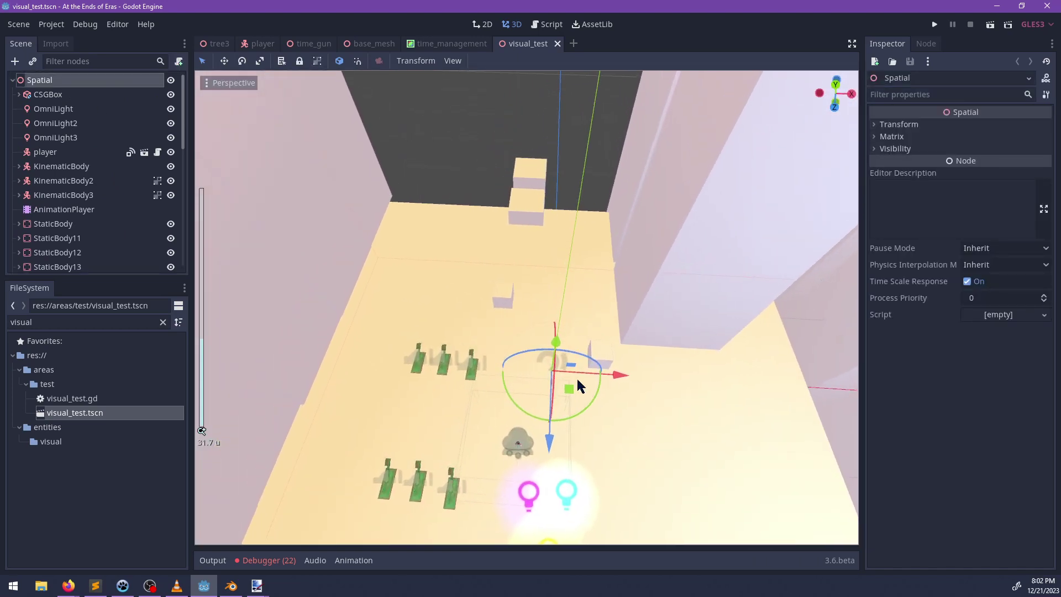
pyautogui.scroll(5, 578, 382)
# Step: Move the small CSGBox2 block to about X 2.47, Y 3.40, Z -1.01
pyautogui.doubleClick(87, 323)
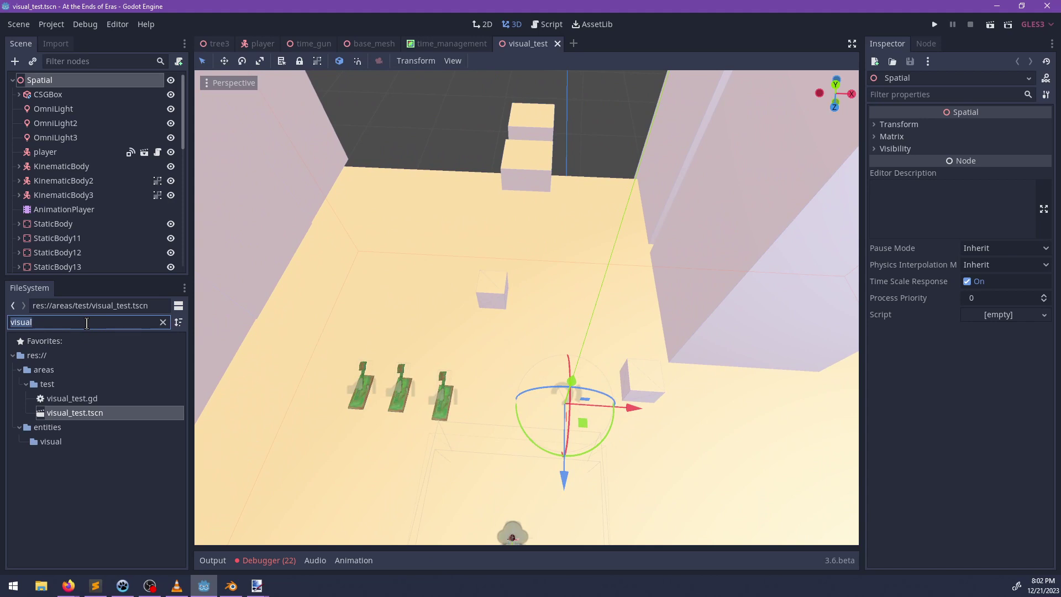
pyautogui.click(558, 338)
pyautogui.press('f')
pyautogui.scroll(4, 619, 288)
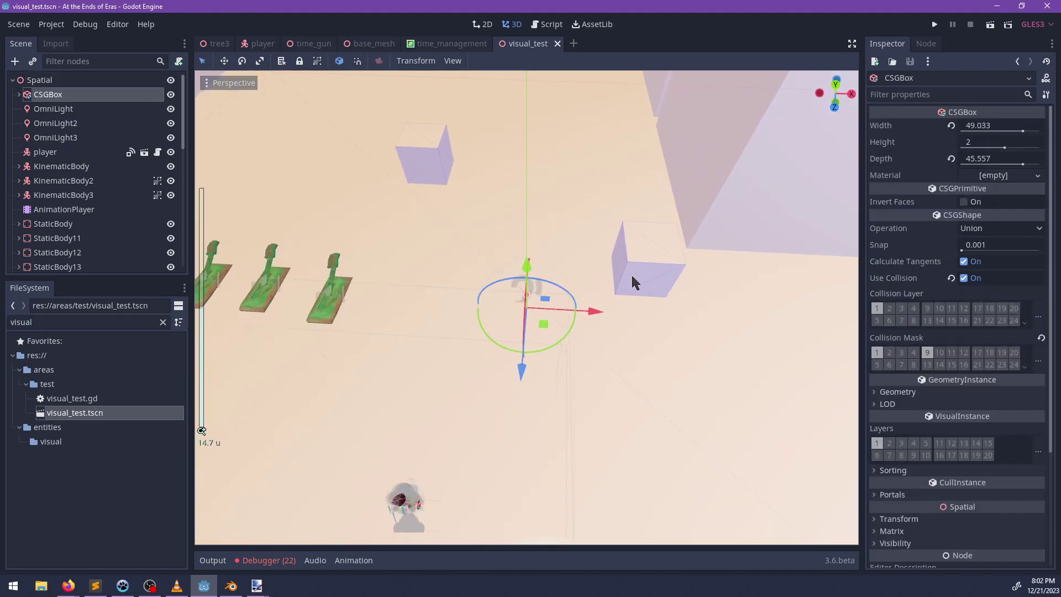
pyautogui.click(632, 274)
pyautogui.moveTo(652, 320); pyautogui.dragTo(576, 232, button='middle')
pyautogui.moveTo(661, 263); pyautogui.dragTo(613, 224)
# Step: Search the project files for "water" and assign water_interior.shader as the material of CSGBox2
pyautogui.click(53, 321)
pyautogui.hotkey('ctrl', 'a')
pyautogui.write('water')
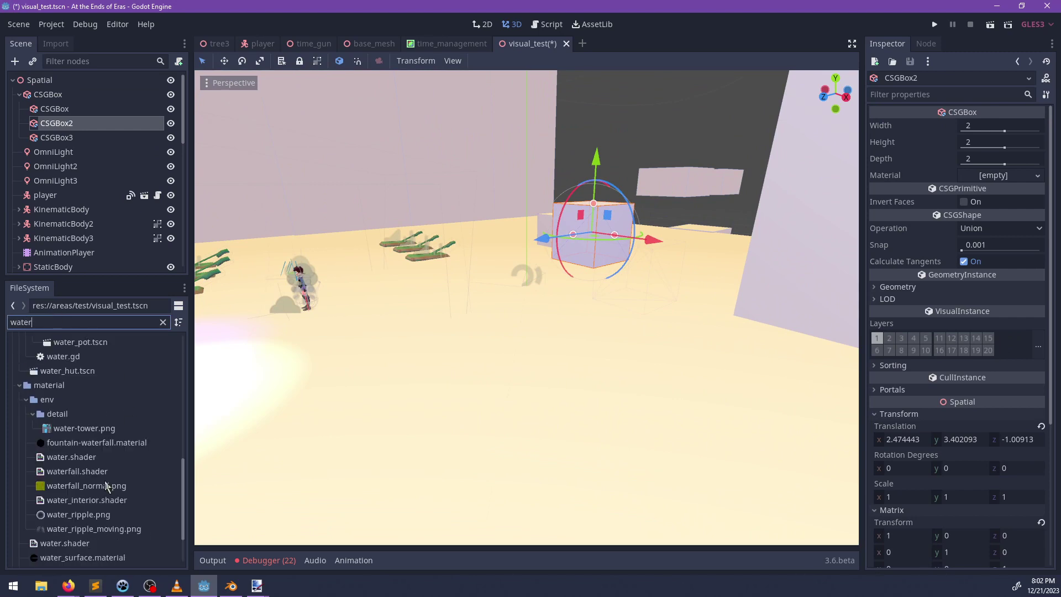
pyautogui.scroll(-2, 105, 481)
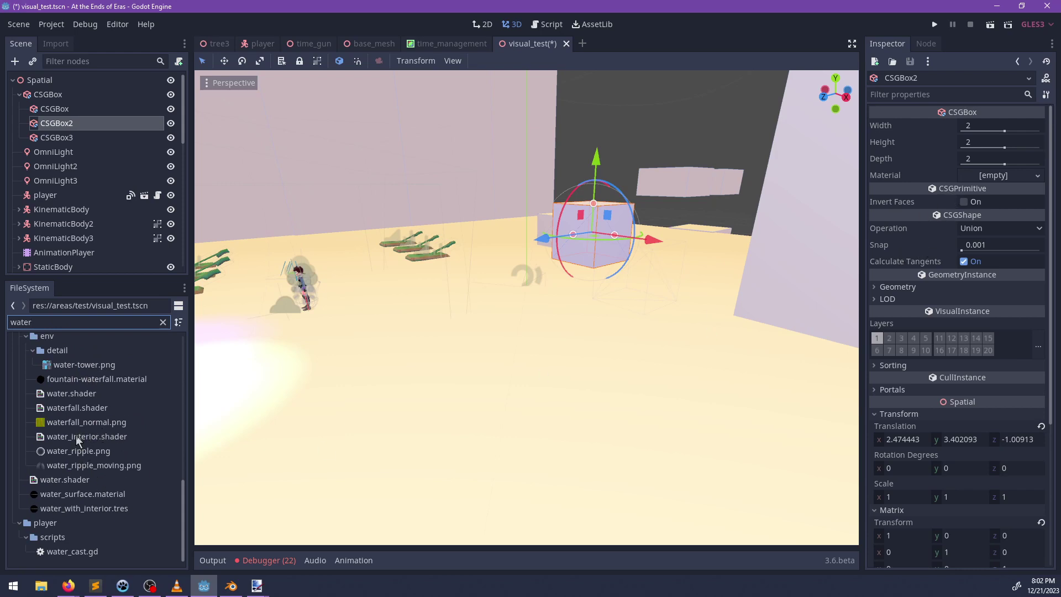
pyautogui.moveTo(77, 438); pyautogui.dragTo(981, 176)
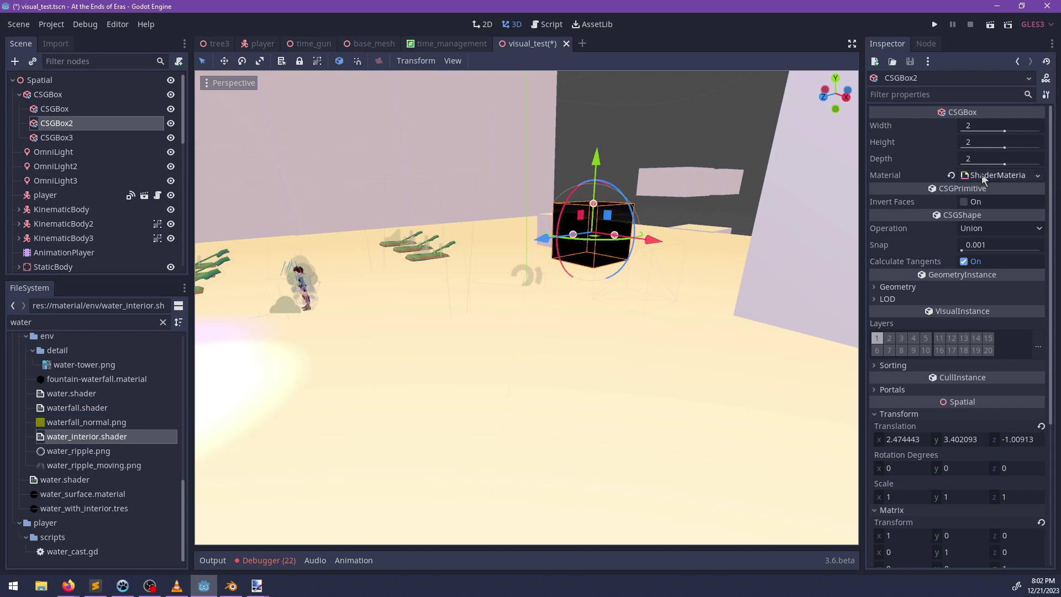
# Step: Set the material's Surface Albedo to light pink c5a9a9 and its Deep Albedo to a very dark red
pyautogui.click(1013, 188)
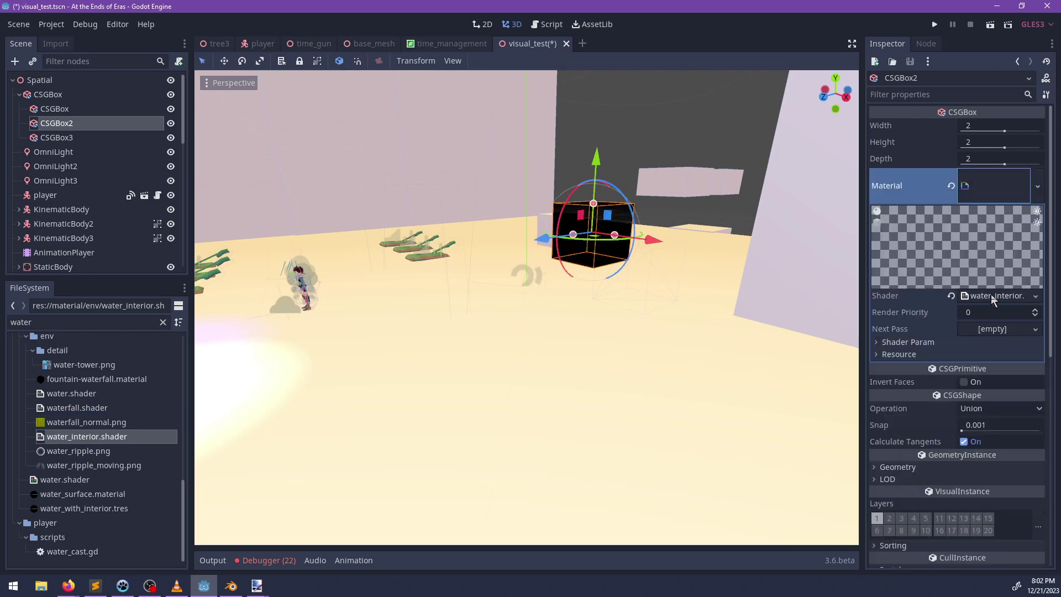
pyautogui.click(946, 343)
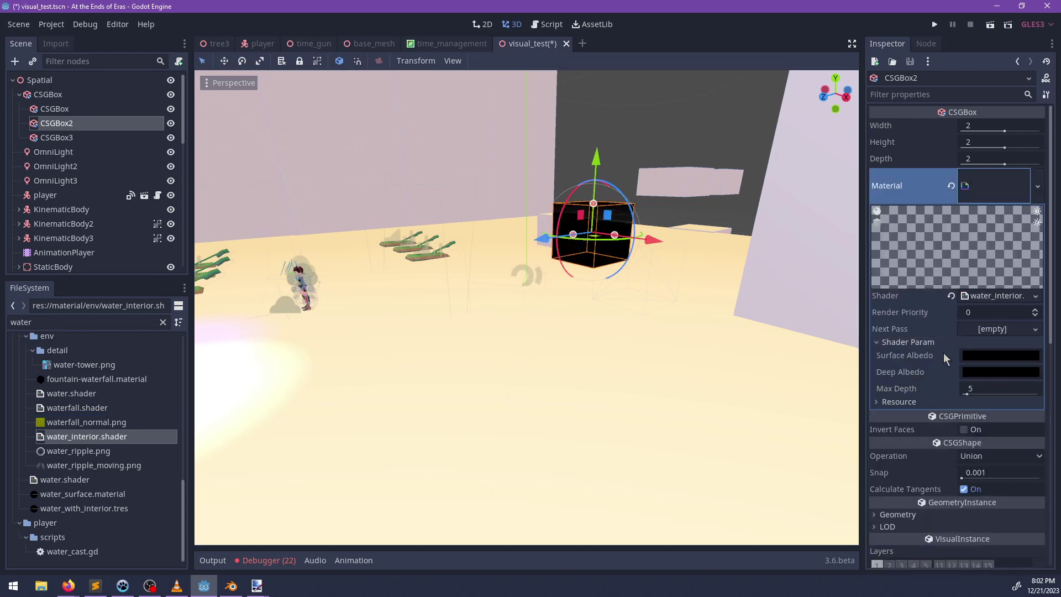
pyautogui.click(1003, 356)
pyautogui.moveTo(831, 87); pyautogui.dragTo(824, 116)
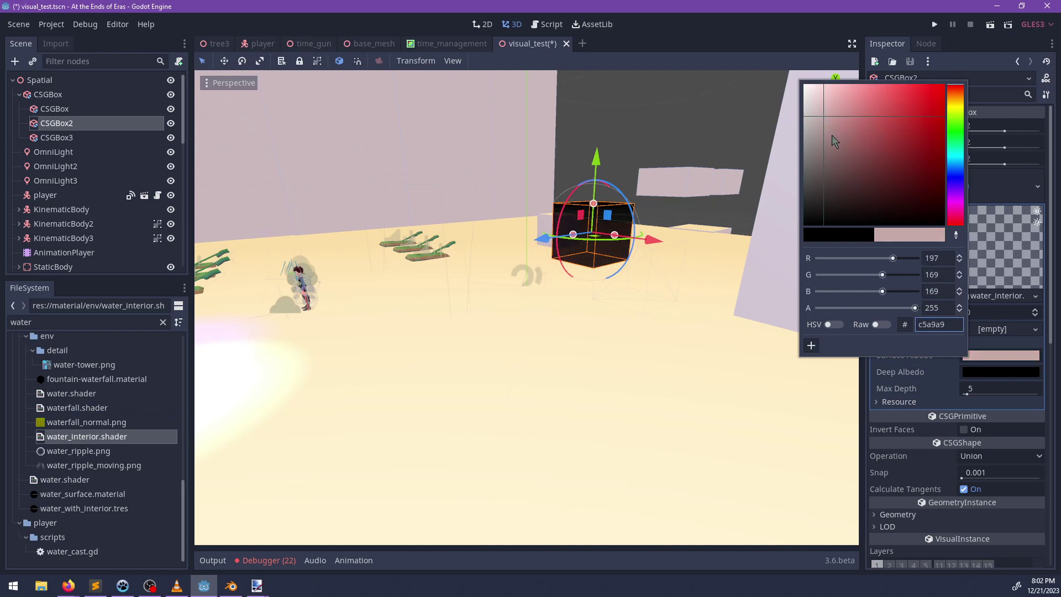
pyautogui.click(993, 379)
pyautogui.moveTo(900, 230); pyautogui.dragTo(880, 205)
pyautogui.click(622, 277)
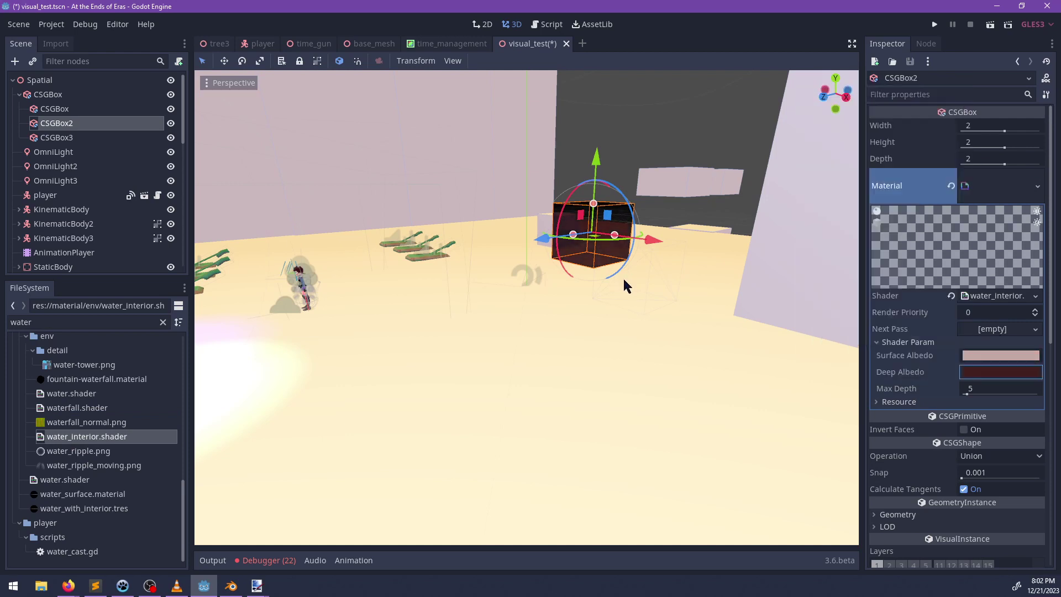
# Step: Save the visual_test scene, run it on its own and move the character forward toward the dark box
pyautogui.scroll(5, 623, 279)
pyautogui.keyDown('shift'); pyautogui.moveTo(623, 279); pyautogui.dragTo(629, 337, button='middle'); pyautogui.keyUp('shift')
pyautogui.hotkey('ctrl', 's')
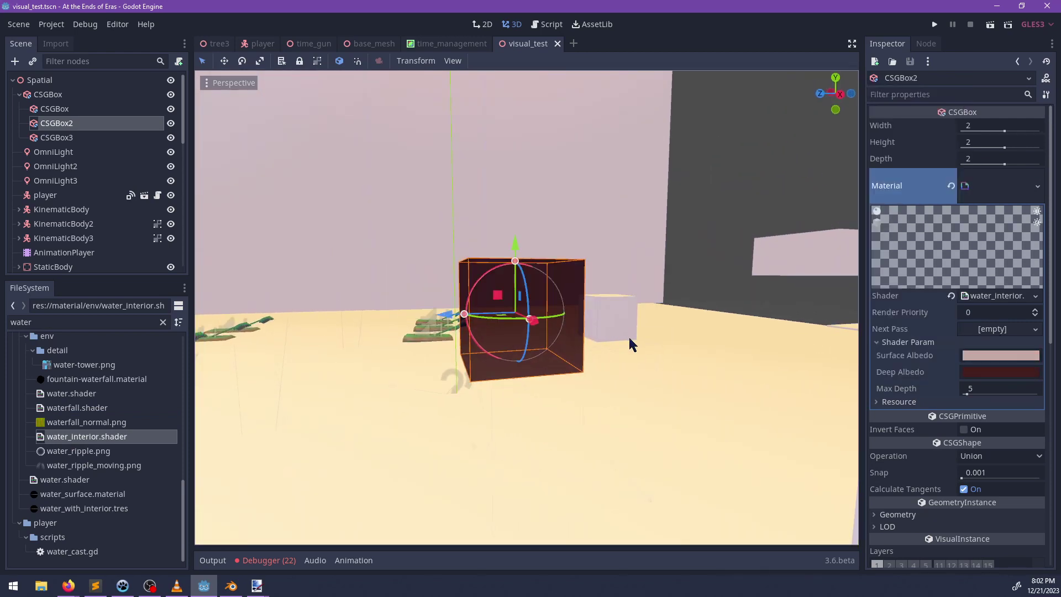
pyautogui.press('F6')
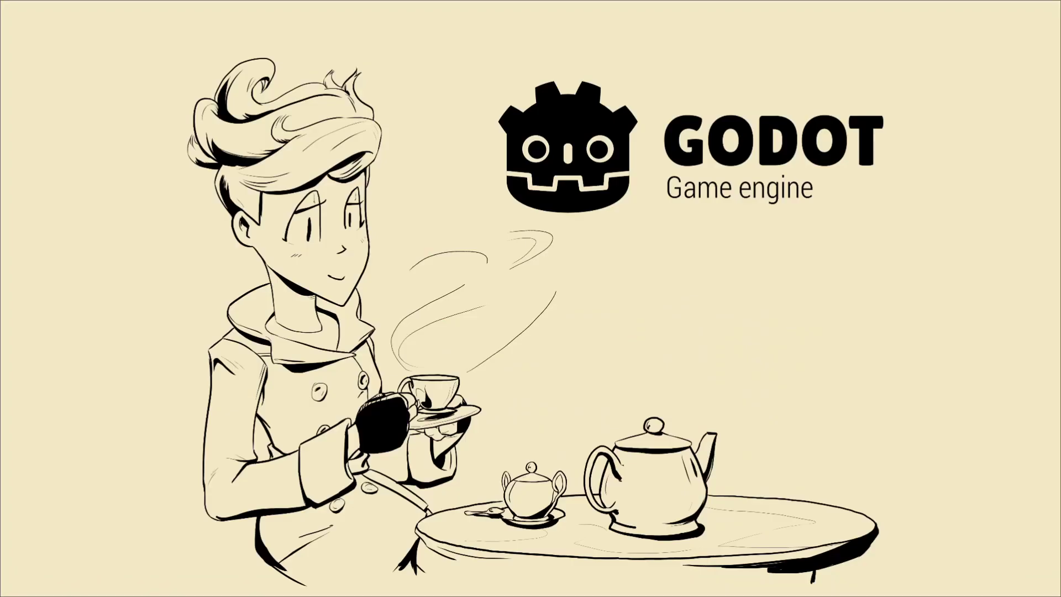
pyautogui.press('w')
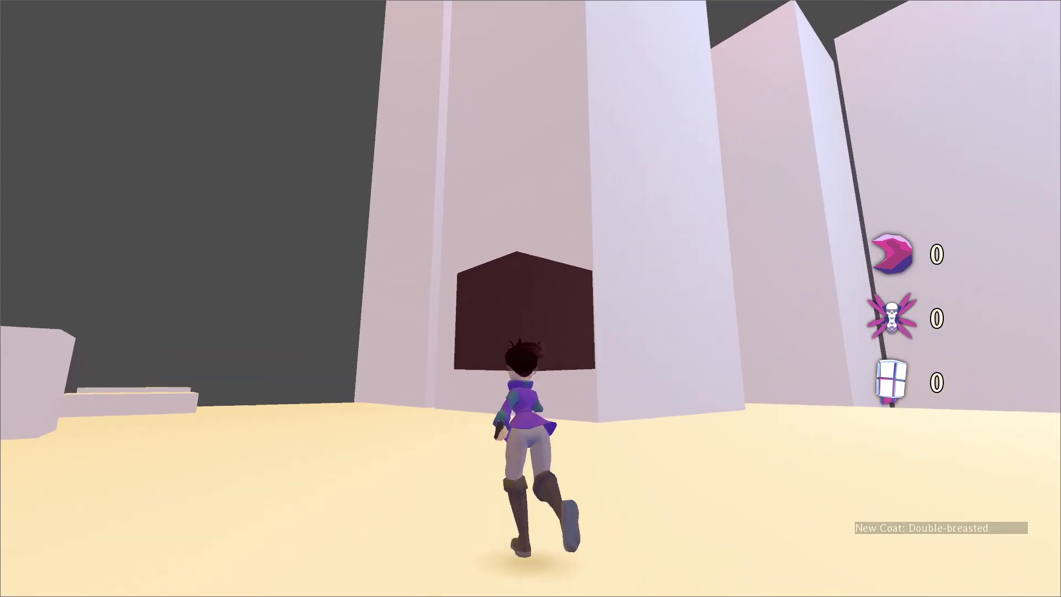
# Step: Walk the character around and beneath the dark box to examine how the character renders against it, and return to the editor
pyautogui.press('a')
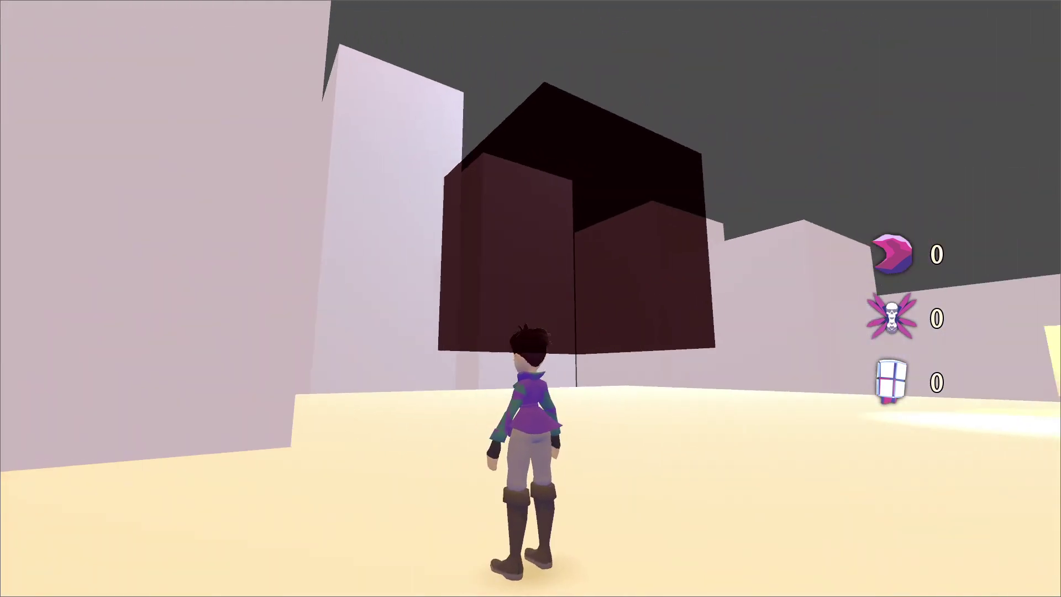
pyautogui.press('s')
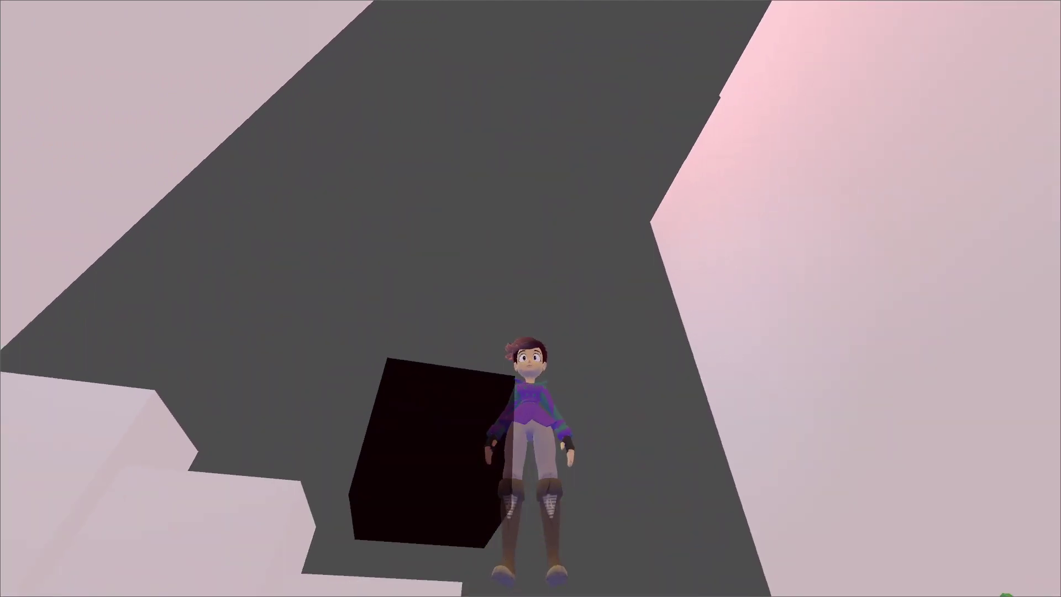
pyautogui.press('w')
pyautogui.press('a')
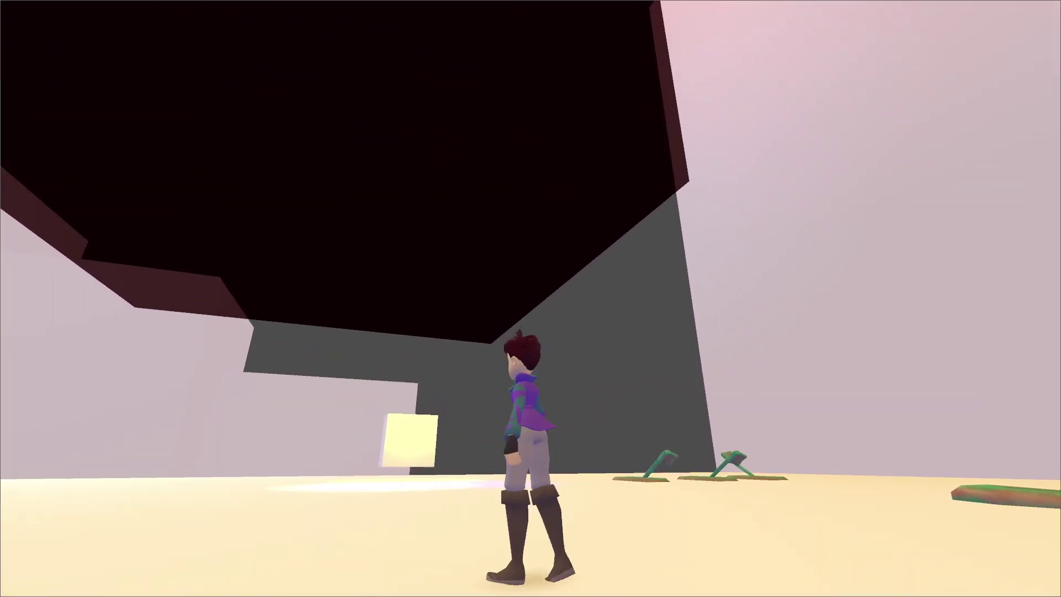
pyautogui.press('s')
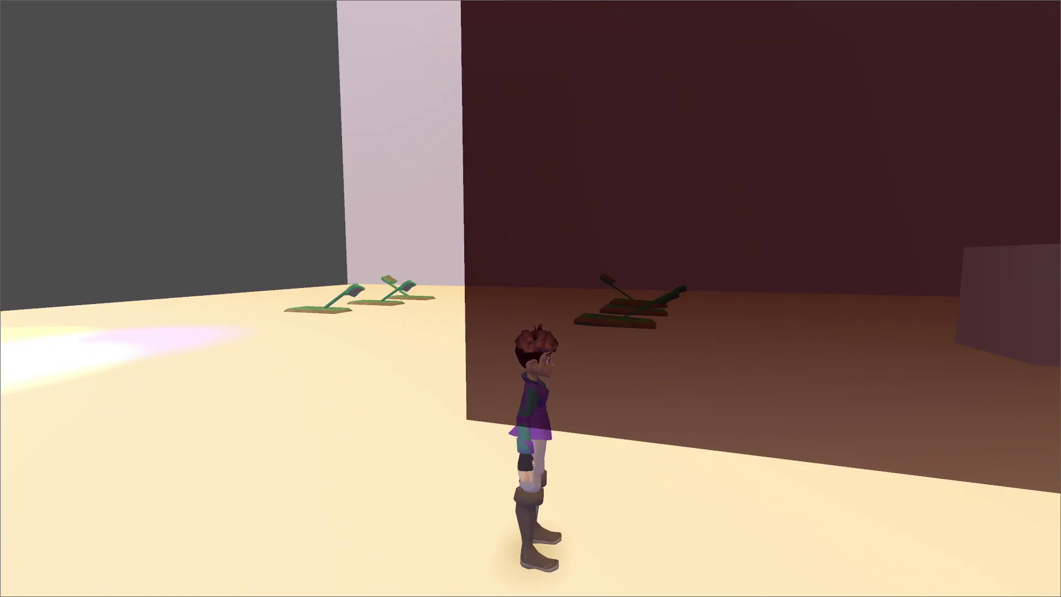
pyautogui.press('Escape')
pyautogui.hotkey('alt', 'Tab')
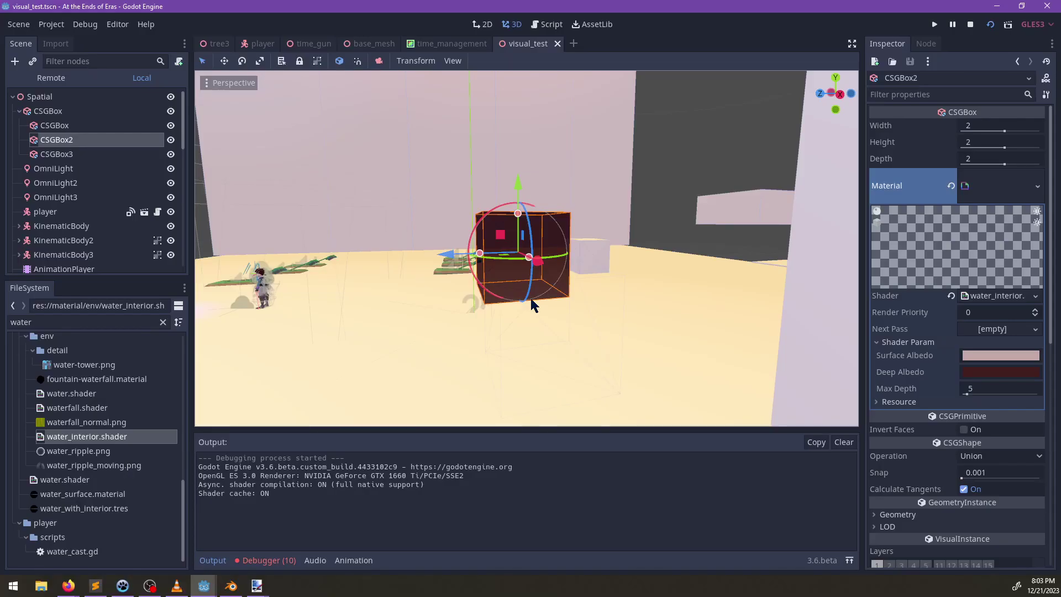
# Step: Copy the material overlay of the pants mesh in the base_mesh scene
pyautogui.click(347, 45)
pyautogui.click(77, 182)
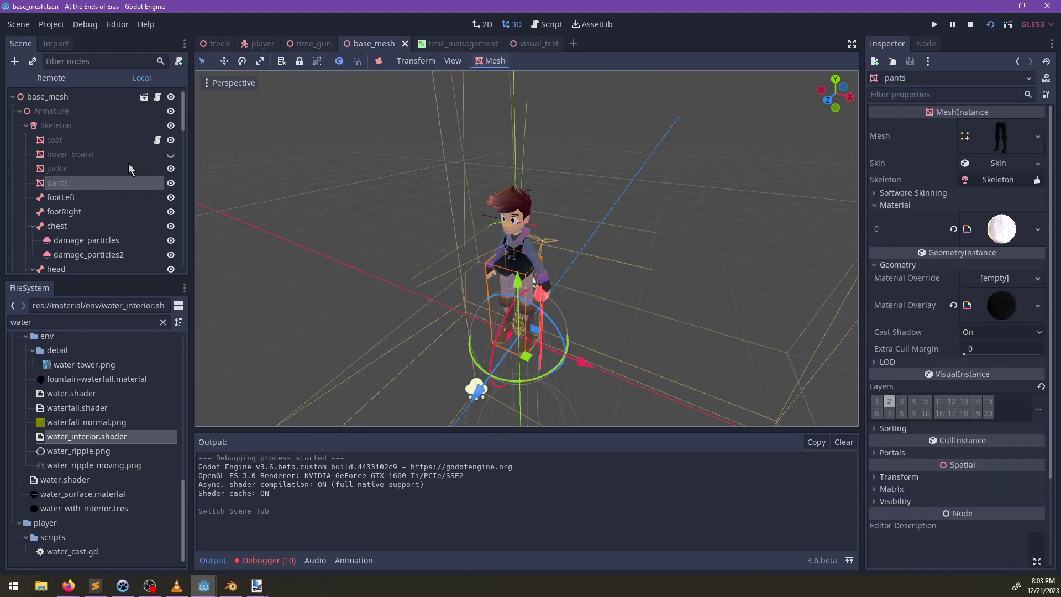
pyautogui.rightClick(1010, 310)
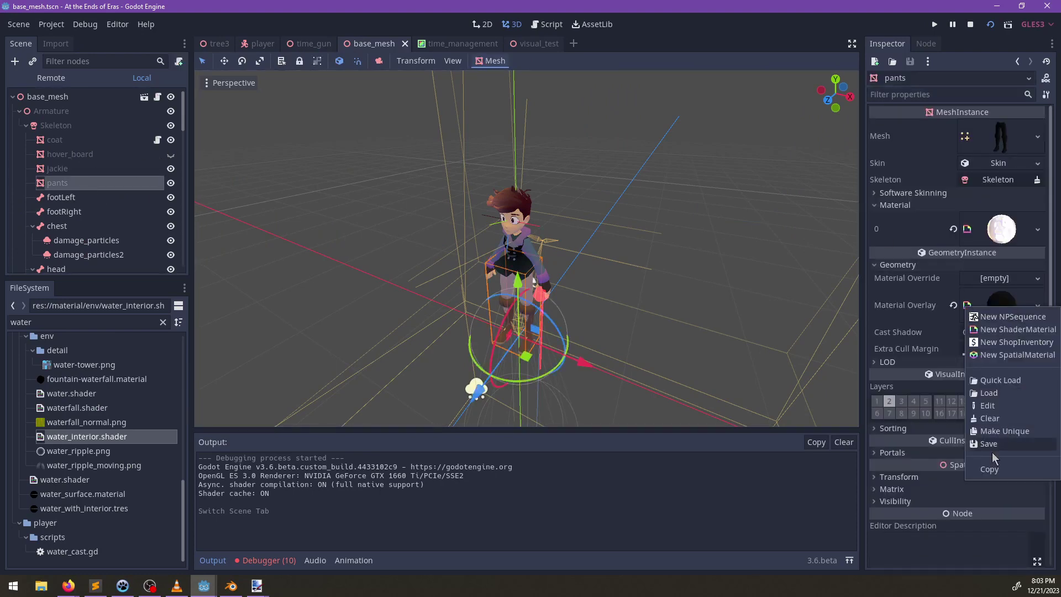
# Step: Clear the material overlay of the coat, hover_board, jackie and pants meshes together, and check each mesh's materials
pyautogui.keyDown('shift'); pyautogui.click(105, 140); pyautogui.keyUp('shift')
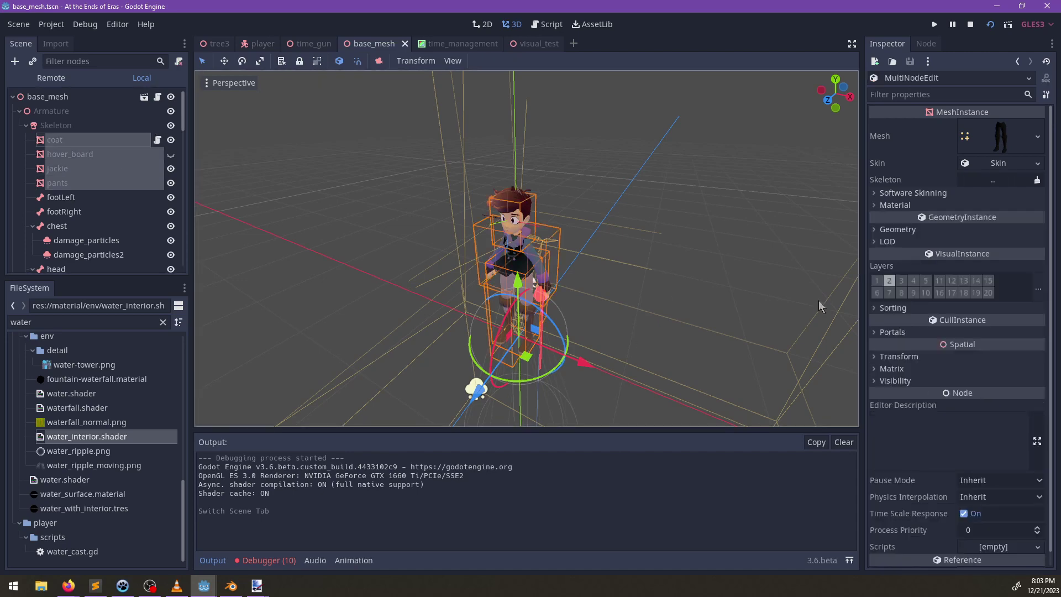
pyautogui.click(898, 229)
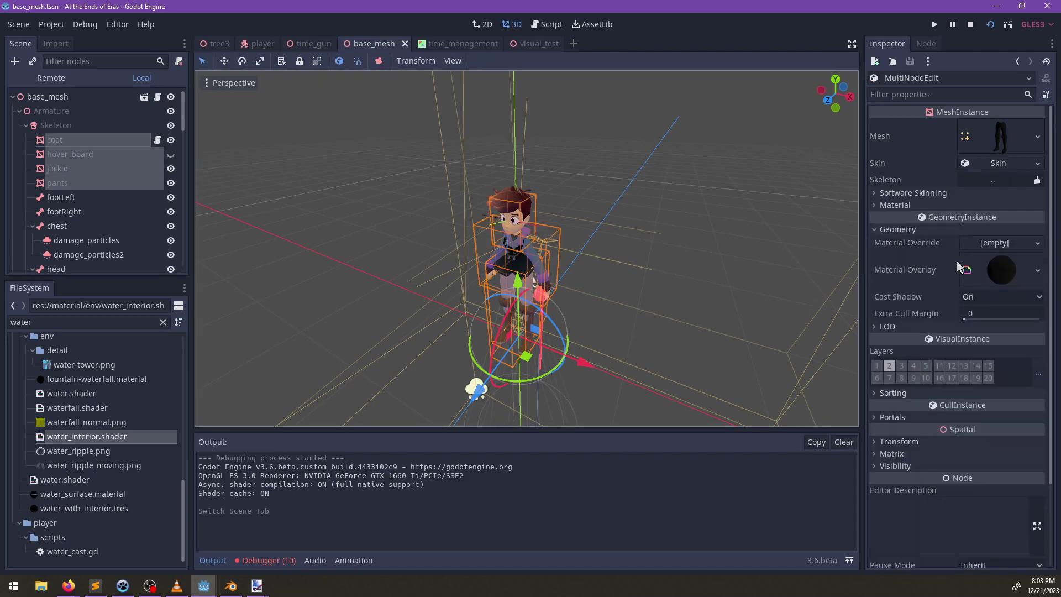
pyautogui.click(1016, 271)
pyautogui.rightClick(1018, 279)
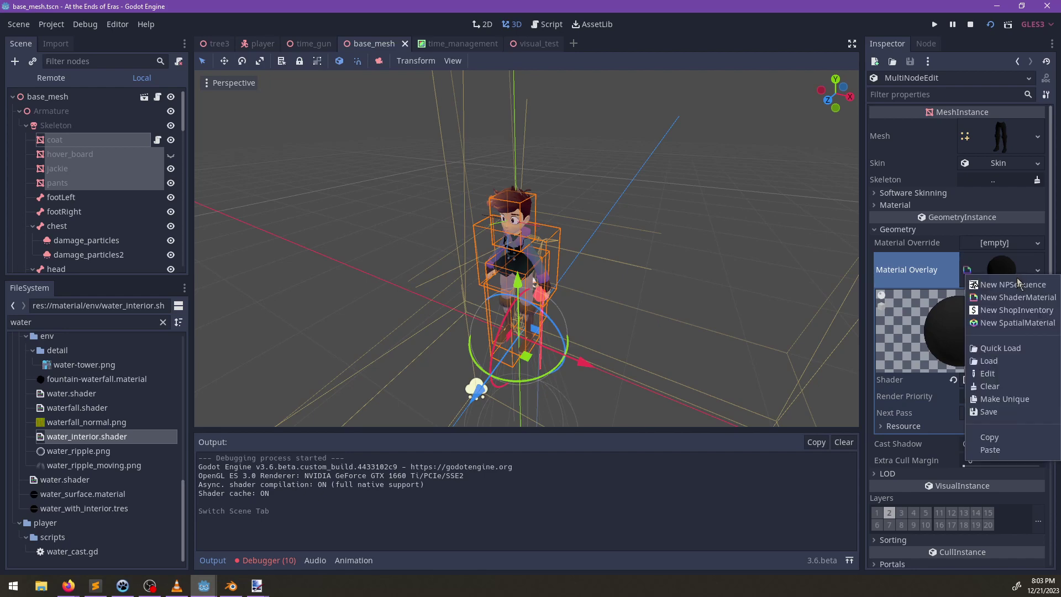
pyautogui.click(989, 386)
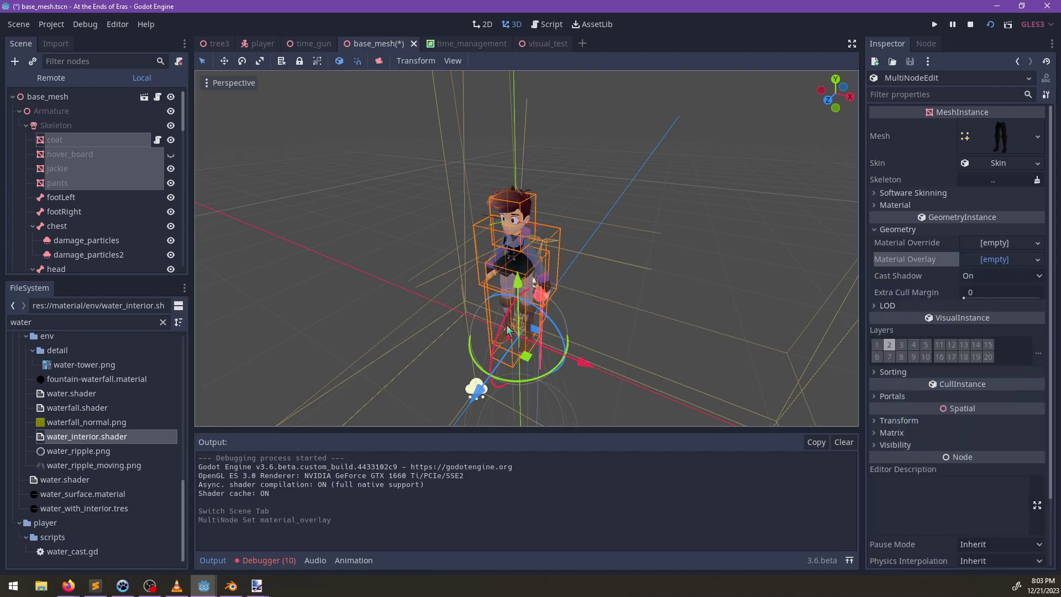
pyautogui.click(61, 143)
pyautogui.click(71, 152)
pyautogui.click(71, 168)
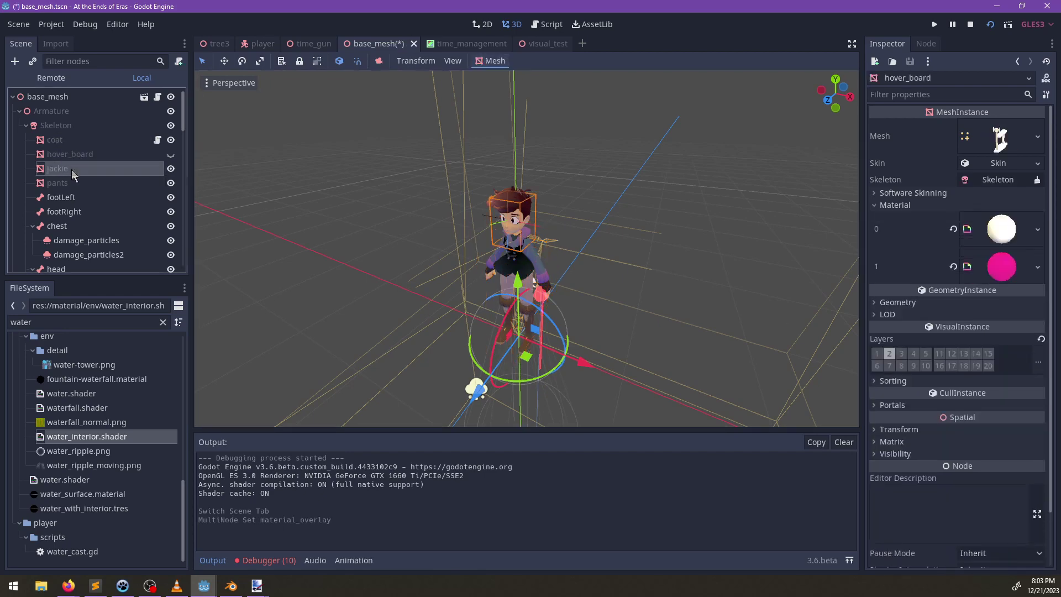
pyautogui.click(70, 183)
# Step: Paste the copied stencil material as the next pass of the coat's material 1 and save the base_mesh scene
pyautogui.click(60, 140)
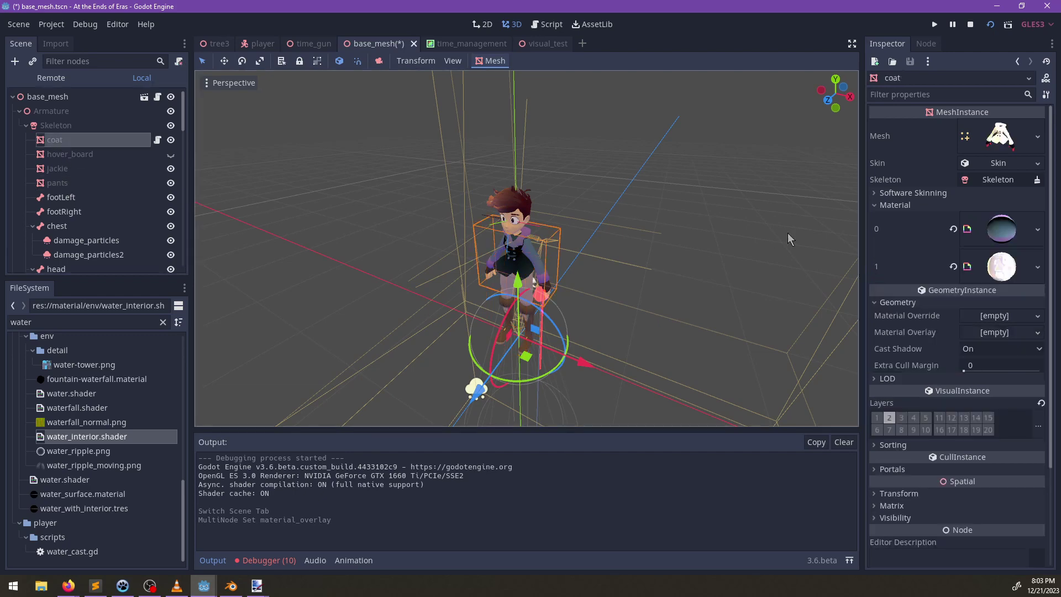
pyautogui.click(1000, 264)
pyautogui.scroll(-2, 981, 375)
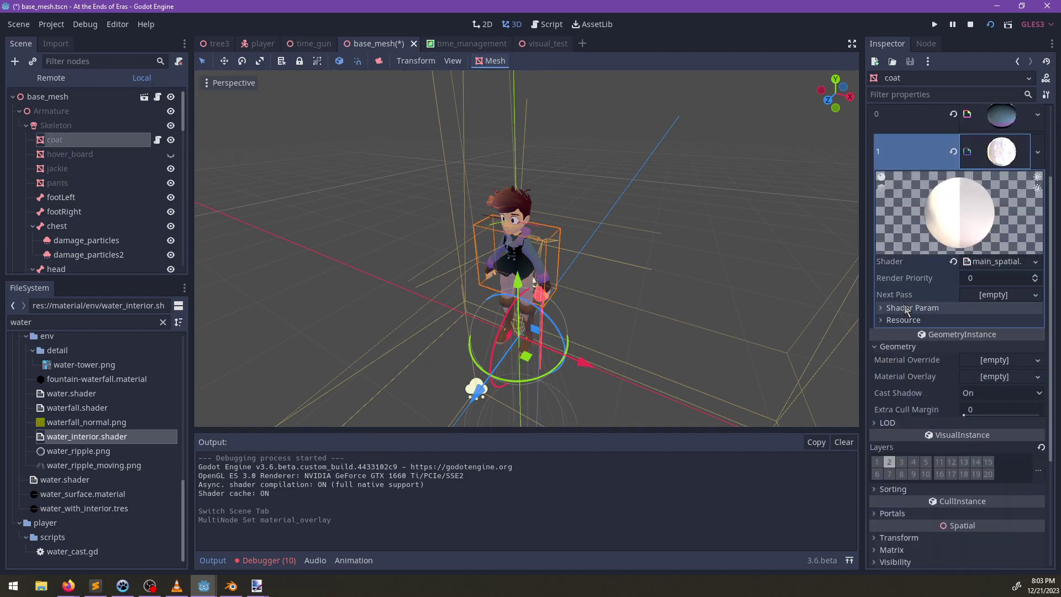
pyautogui.click(907, 308)
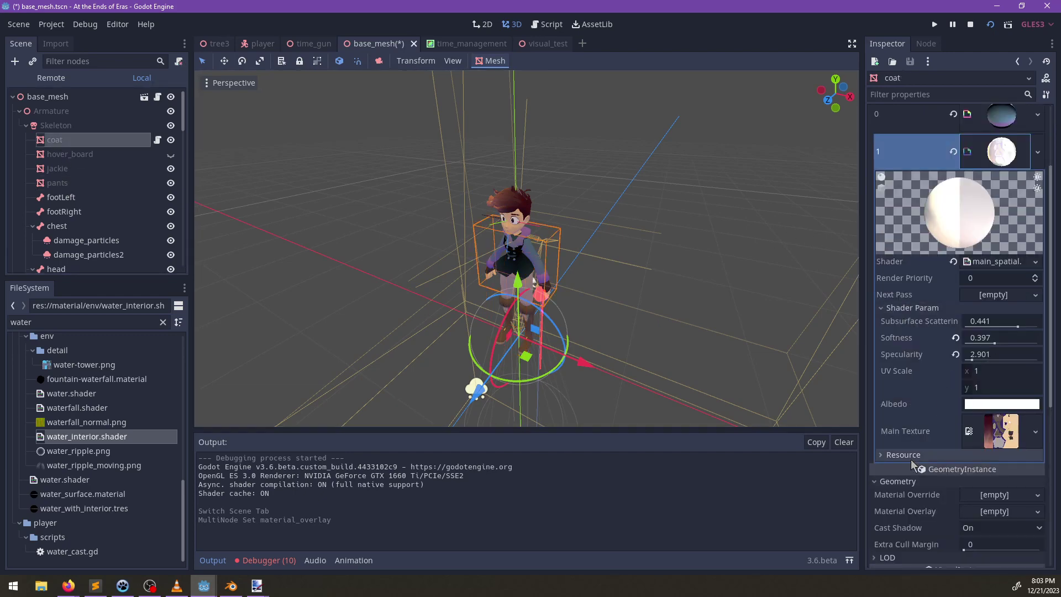
pyautogui.click(1024, 293)
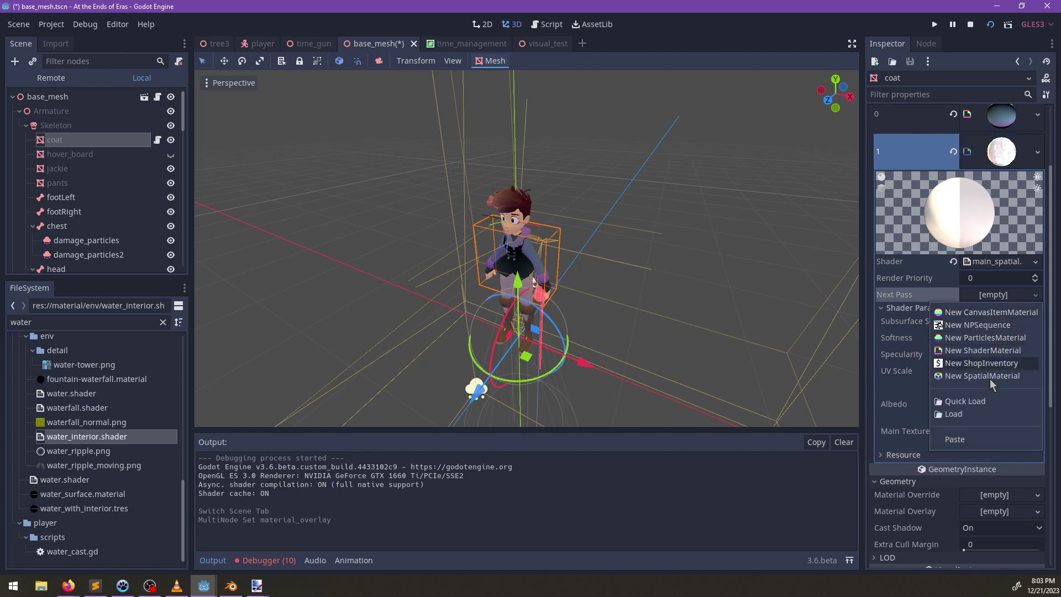
pyautogui.click(961, 439)
pyautogui.hotkey('ctrl', 's')
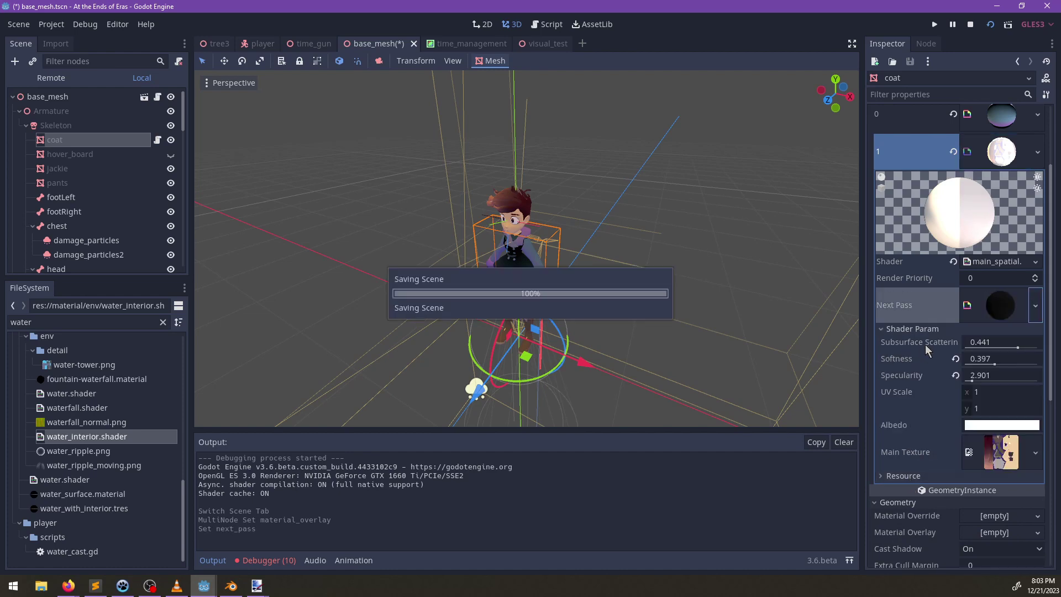
# Step: Inspect the next pass of the jackie mesh's material 0 to see which shader it uses
pyautogui.click(105, 153)
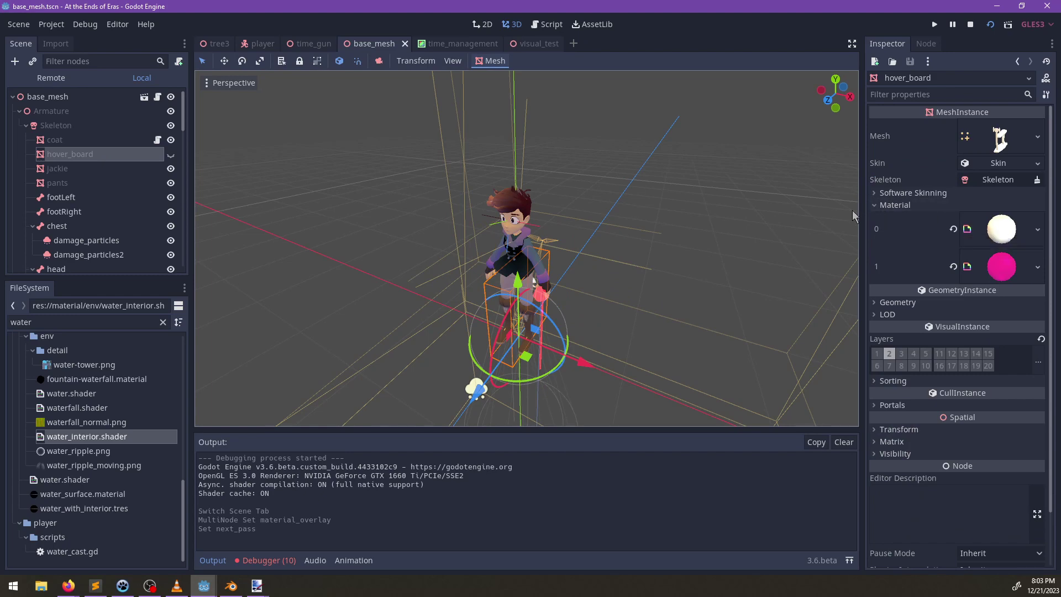
pyautogui.click(73, 169)
pyautogui.click(1001, 310)
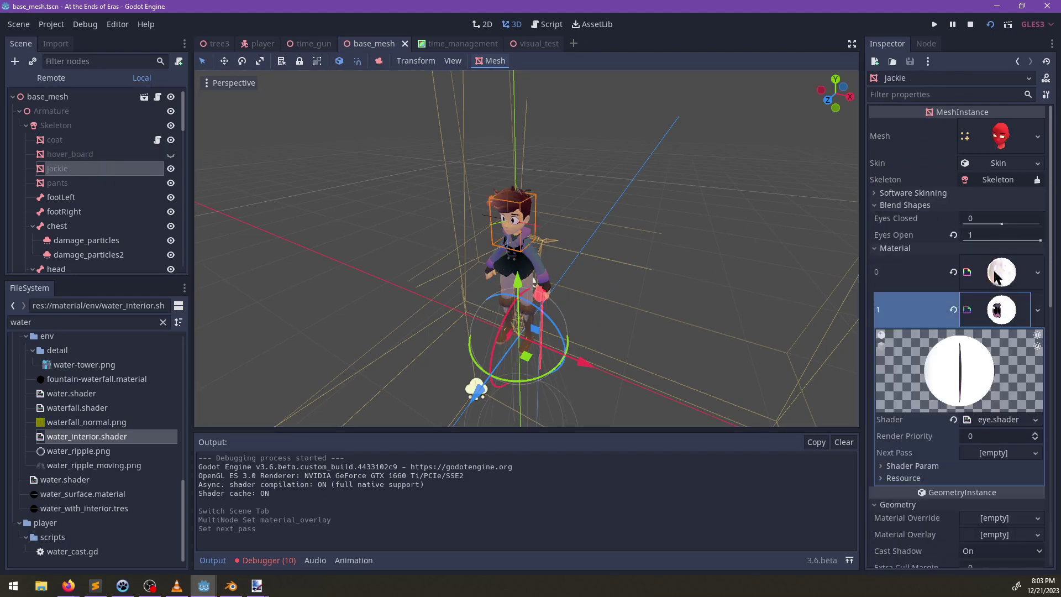
pyautogui.click(1001, 272)
pyautogui.scroll(-3, 1016, 318)
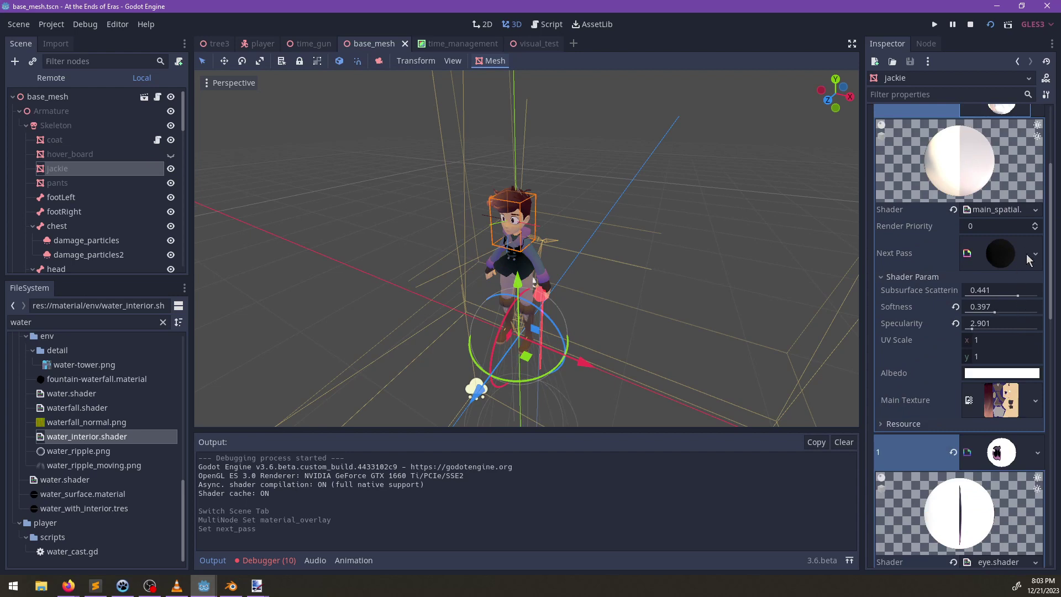
pyautogui.click(993, 253)
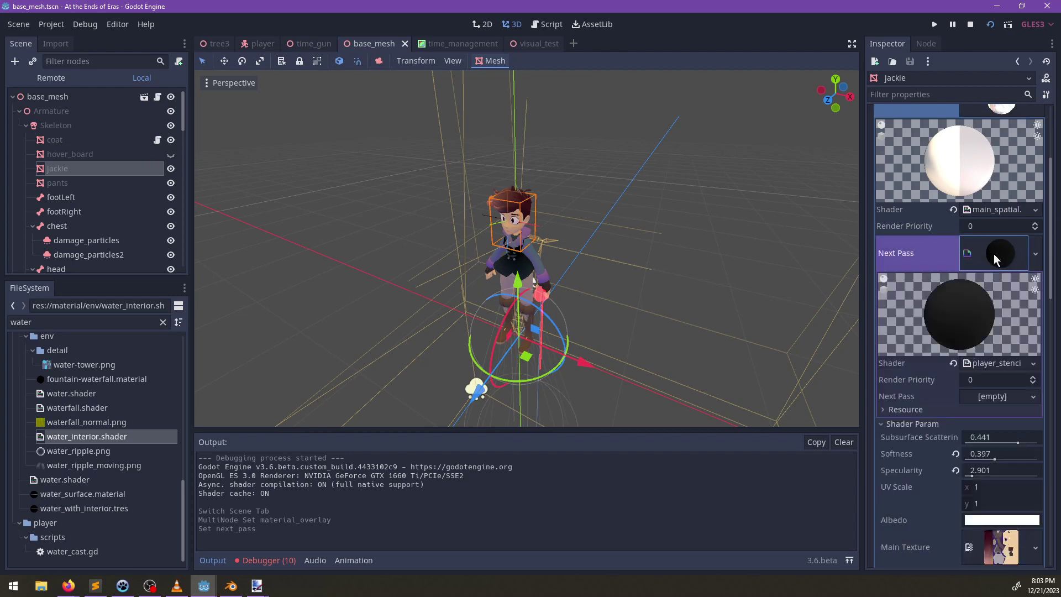
pyautogui.click(993, 254)
# Step: Paste the stencil material as the next pass of jackie's eye.shader material and save the scene
pyautogui.scroll(-2, 1013, 349)
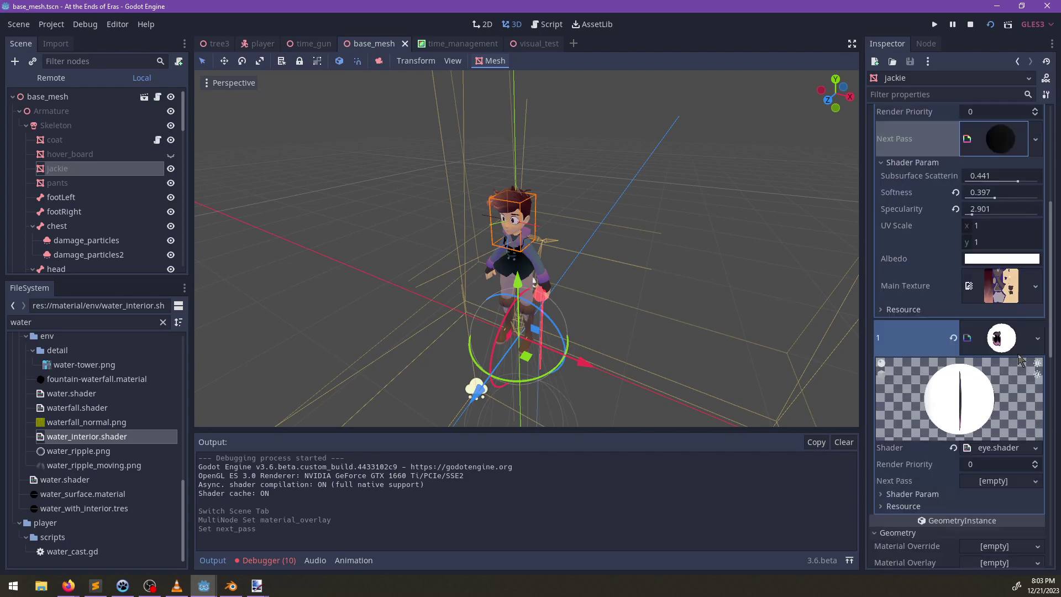
pyautogui.scroll(4, 1019, 359)
pyautogui.click(997, 227)
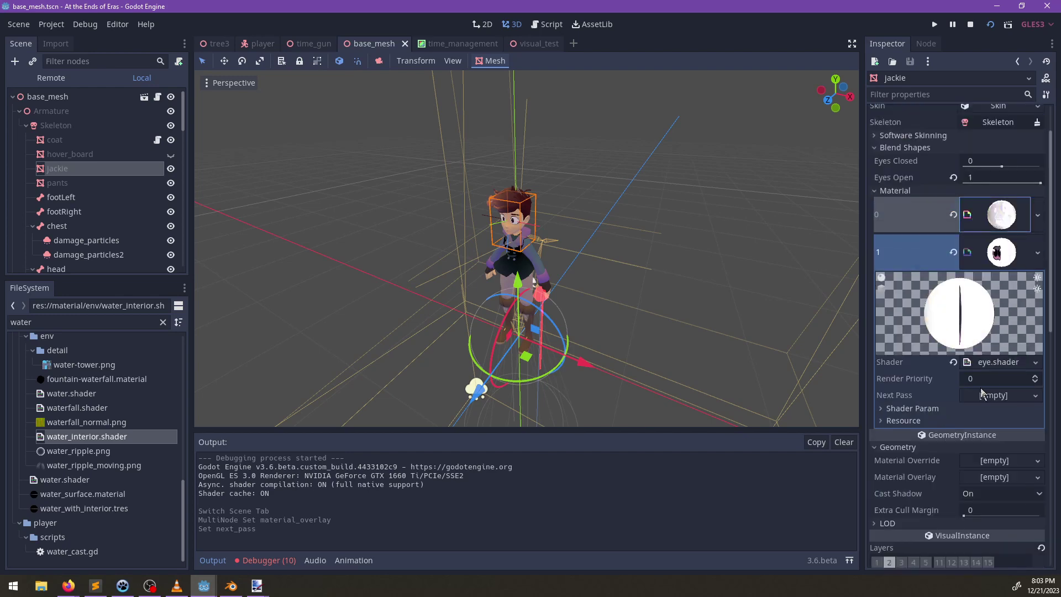
pyautogui.click(1016, 395)
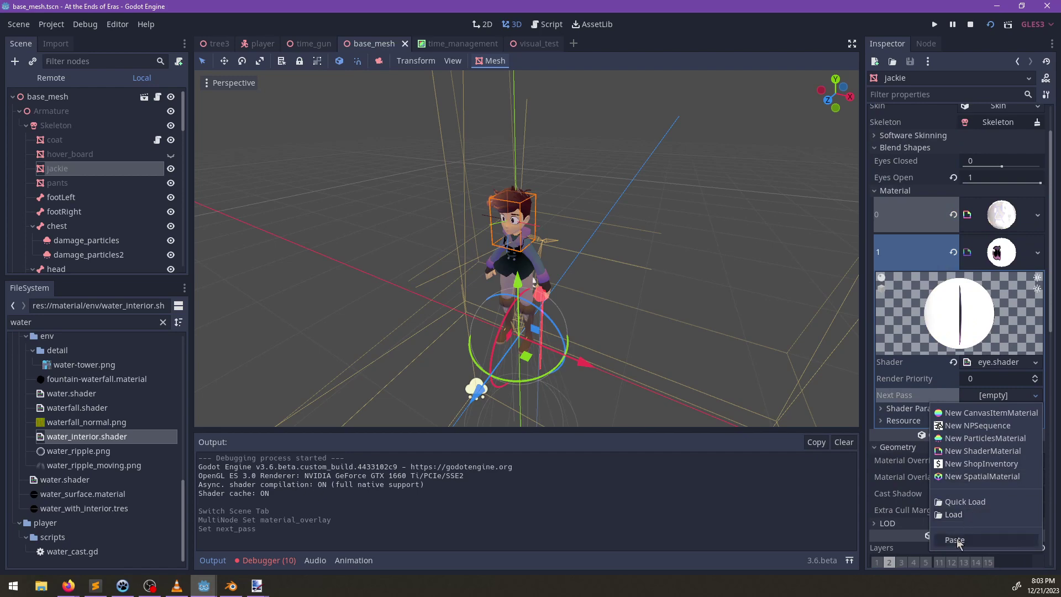
pyautogui.click(1016, 540)
pyautogui.hotkey('ctrl', 's')
# Step: Check whether the pants material has the stencil material as its next pass
pyautogui.click(82, 183)
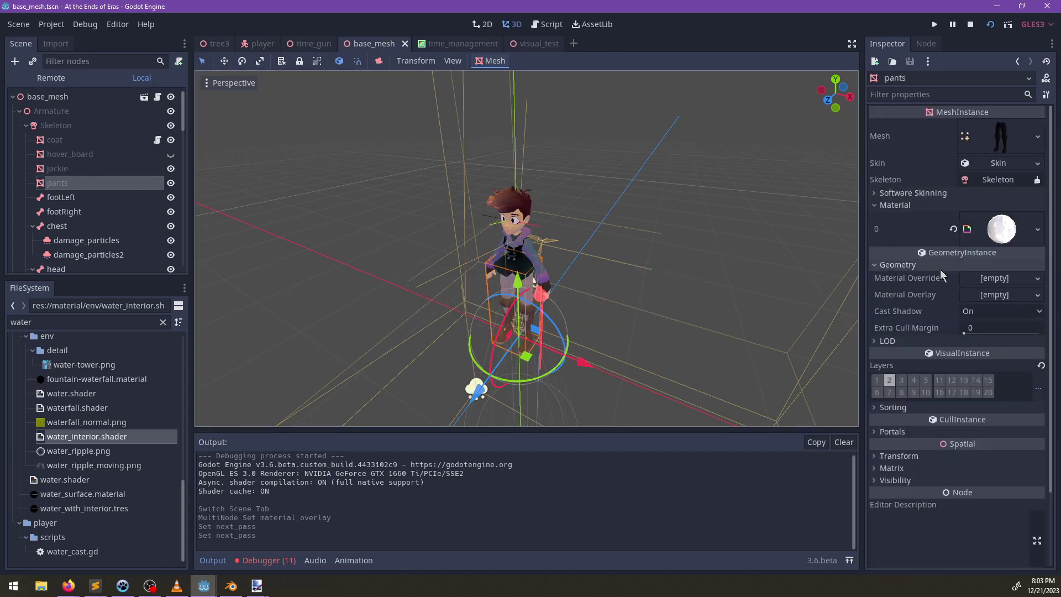
pyautogui.click(1001, 235)
pyautogui.scroll(-5, 1038, 376)
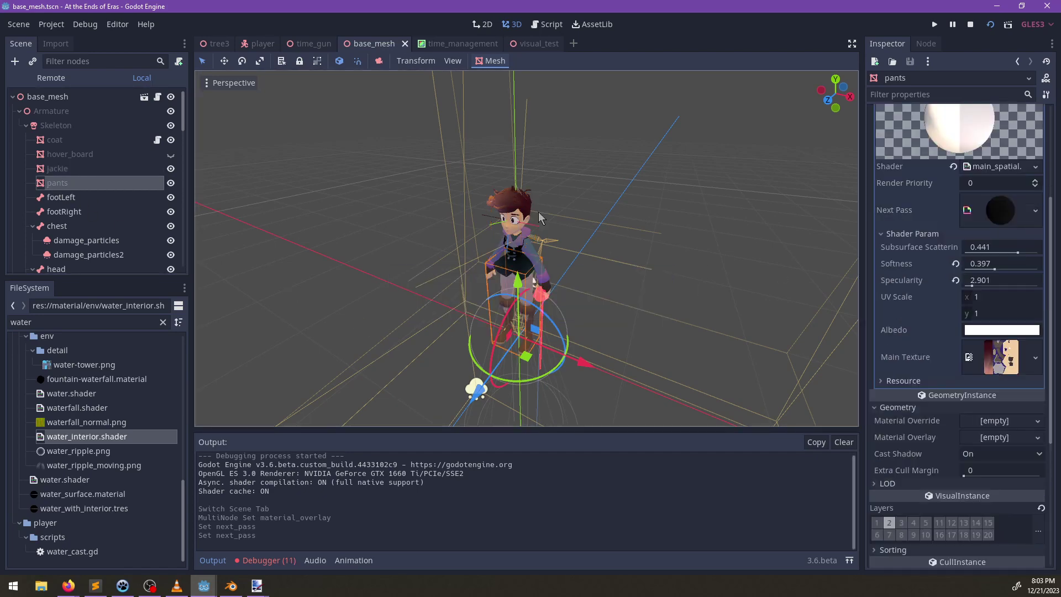
# Step: Switch to the visual_test scene and examine from several angles how the player renders behind CSGBox2
pyautogui.click(529, 44)
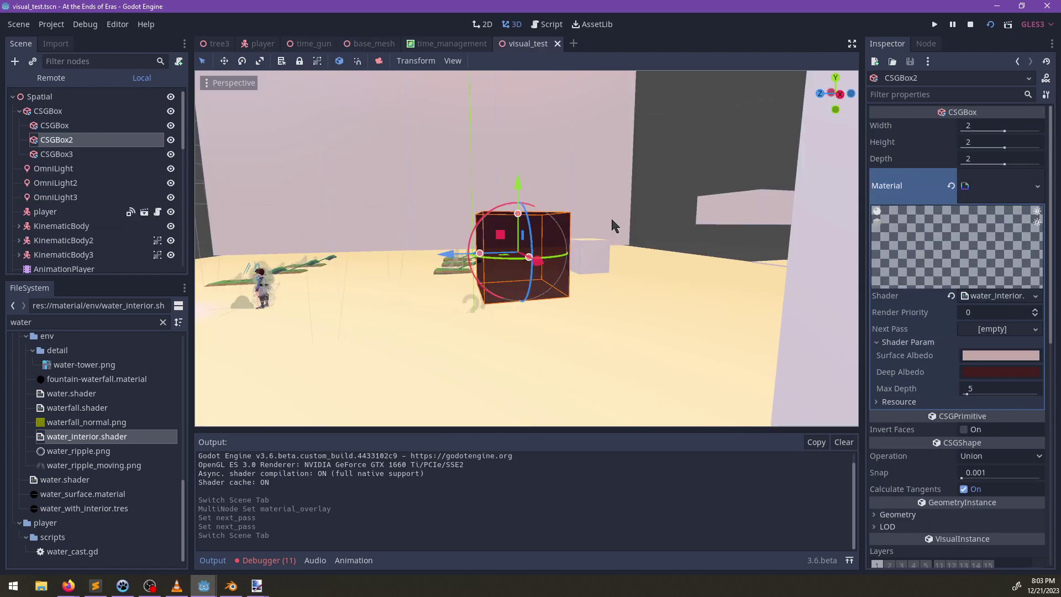
pyautogui.moveTo(584, 258); pyautogui.dragTo(499, 284, button='middle')
pyautogui.scroll(4, 512, 320)
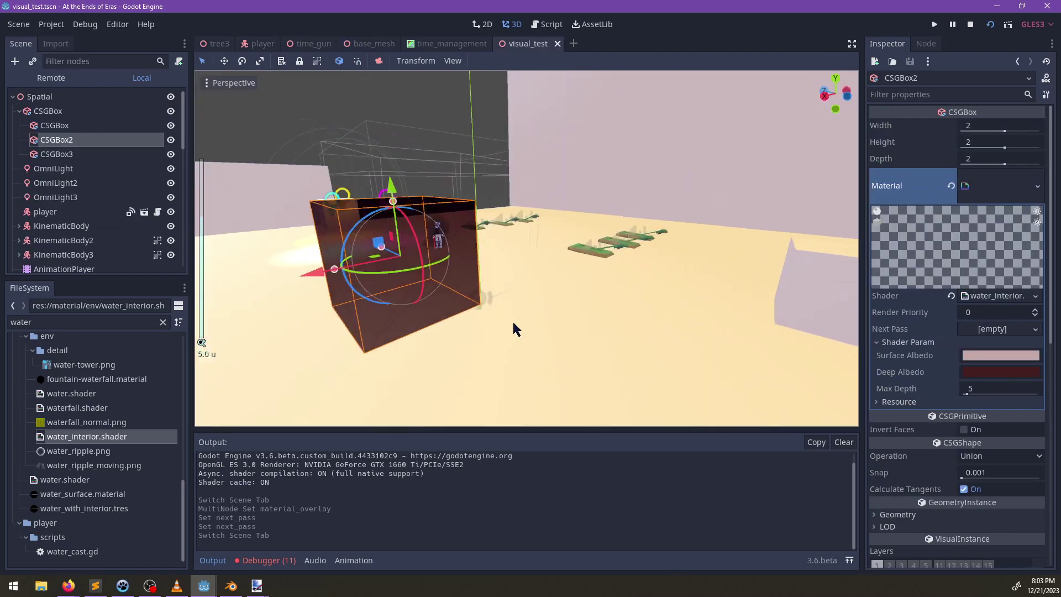
pyautogui.scroll(3, 512, 322)
pyautogui.keyDown('shift'); pyautogui.moveTo(512, 322); pyautogui.dragTo(428, 301, button='middle'); pyautogui.keyUp('shift')
pyautogui.scroll(3, 558, 265)
pyautogui.scroll(4, 436, 285)
pyautogui.scroll(-4, 441, 282)
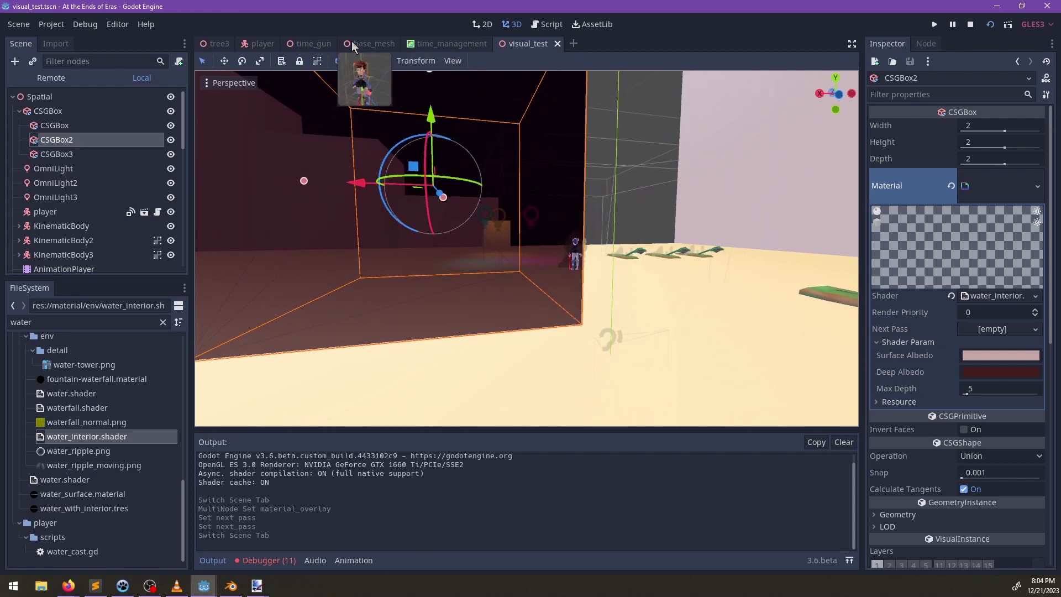
# Step: Open the time_gun scene and the player scene, and look through the player's node tree
pyautogui.click(307, 44)
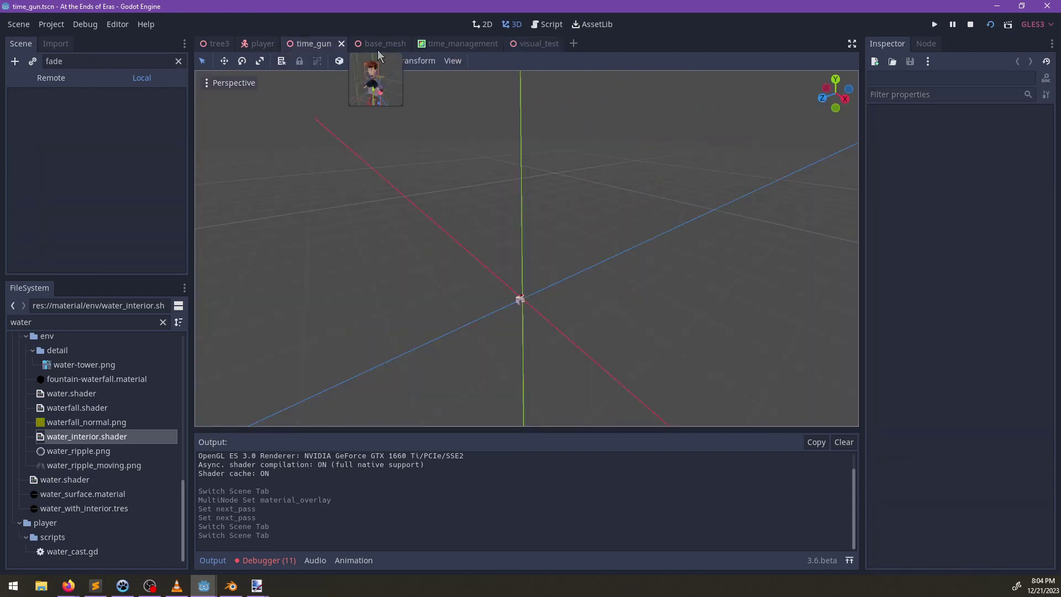
pyautogui.click(260, 44)
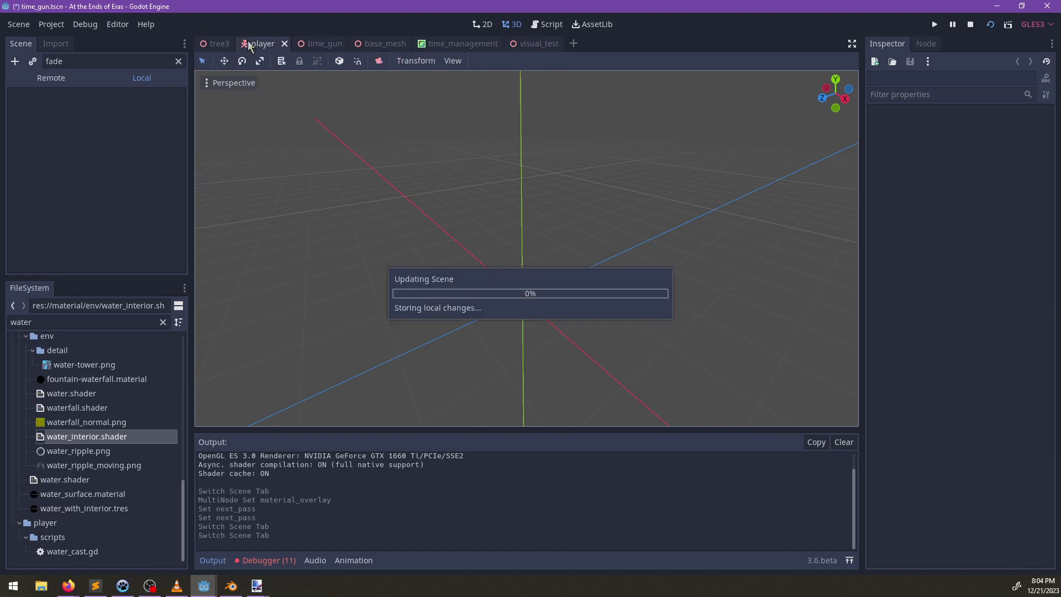
pyautogui.scroll(3, 150, 213)
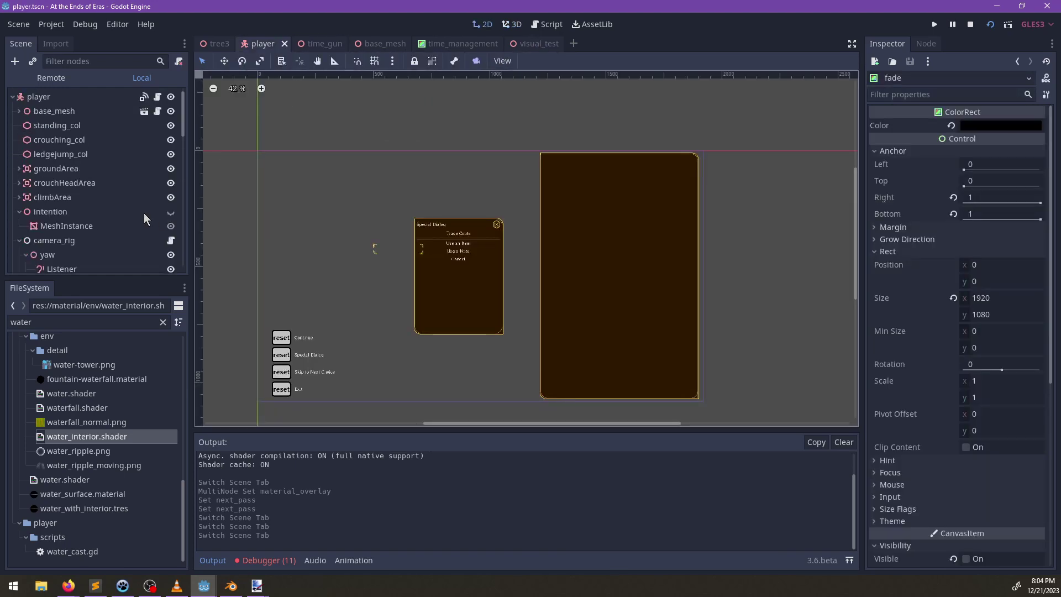
pyautogui.scroll(-1, 94, 158)
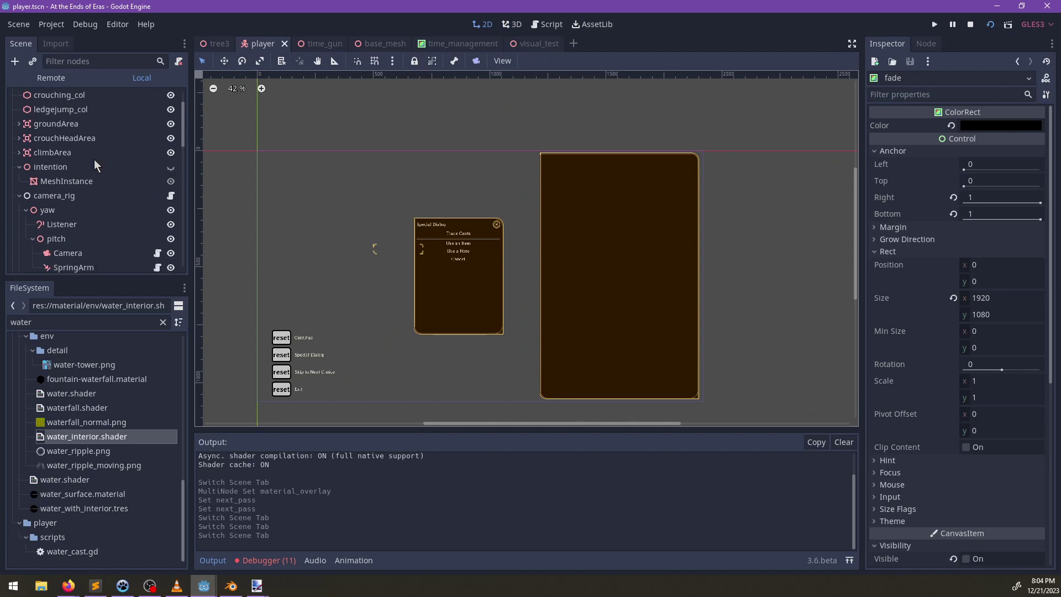
pyautogui.scroll(1, 89, 152)
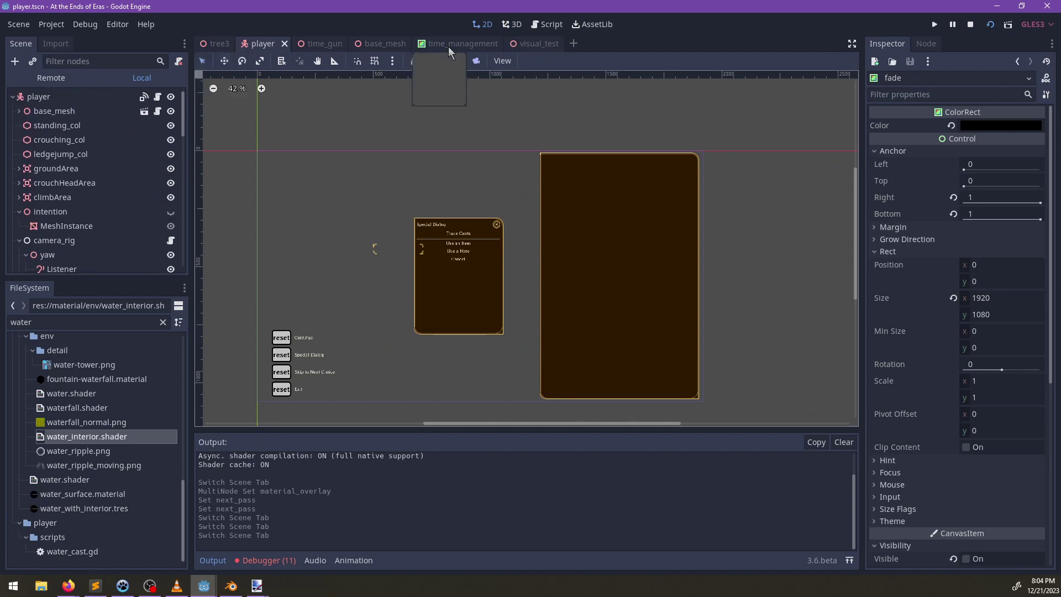
pyautogui.moveTo(518, 43)
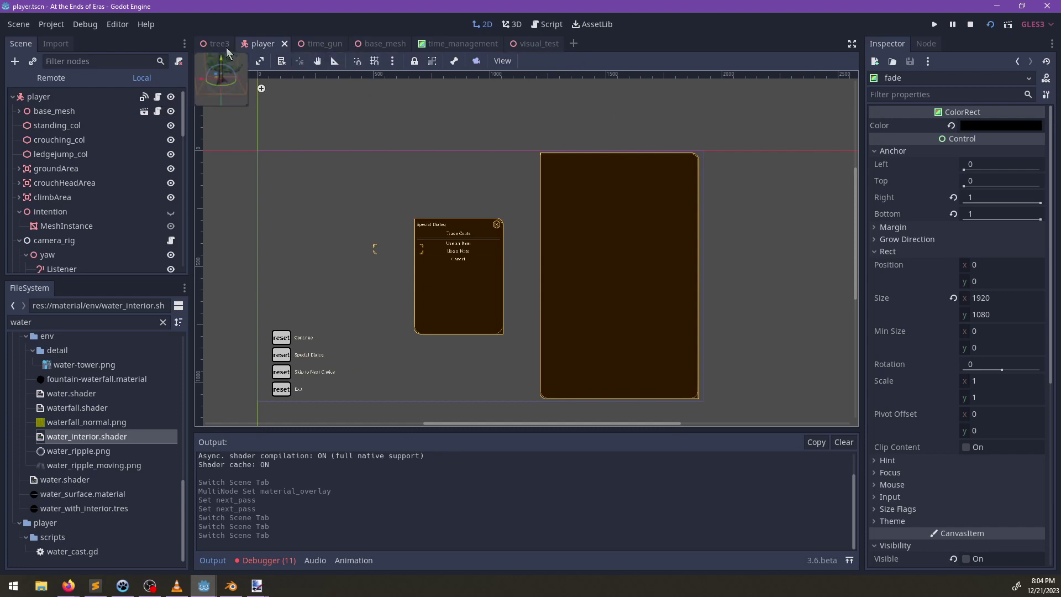
# Step: Open the base_mesh scene's animator script and find the show_coat function by searching for "coat"
pyautogui.click(144, 111)
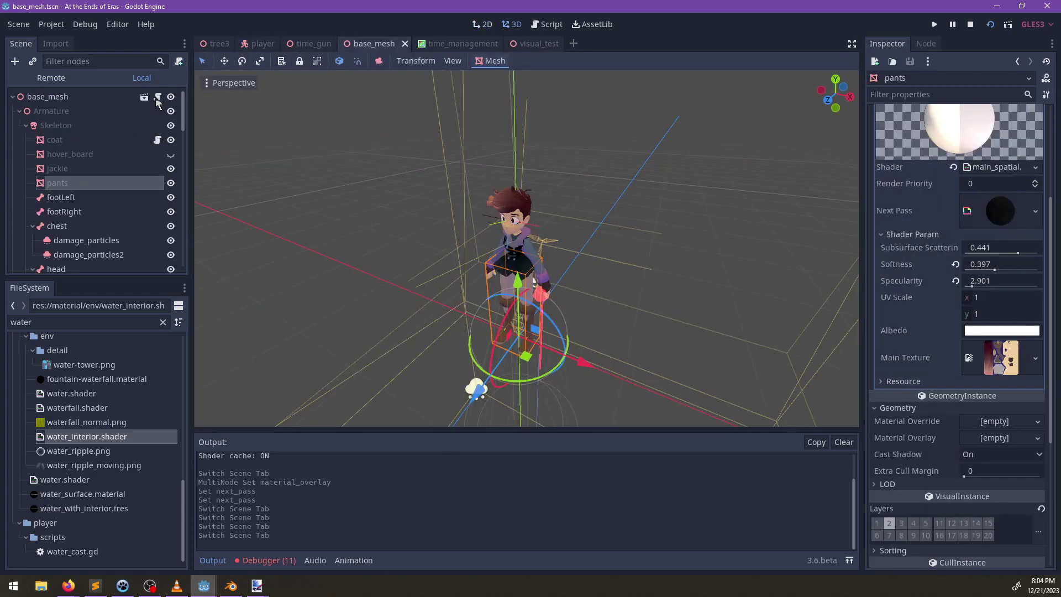
pyautogui.click(158, 97)
pyautogui.hotkey('ctrl', 'f')
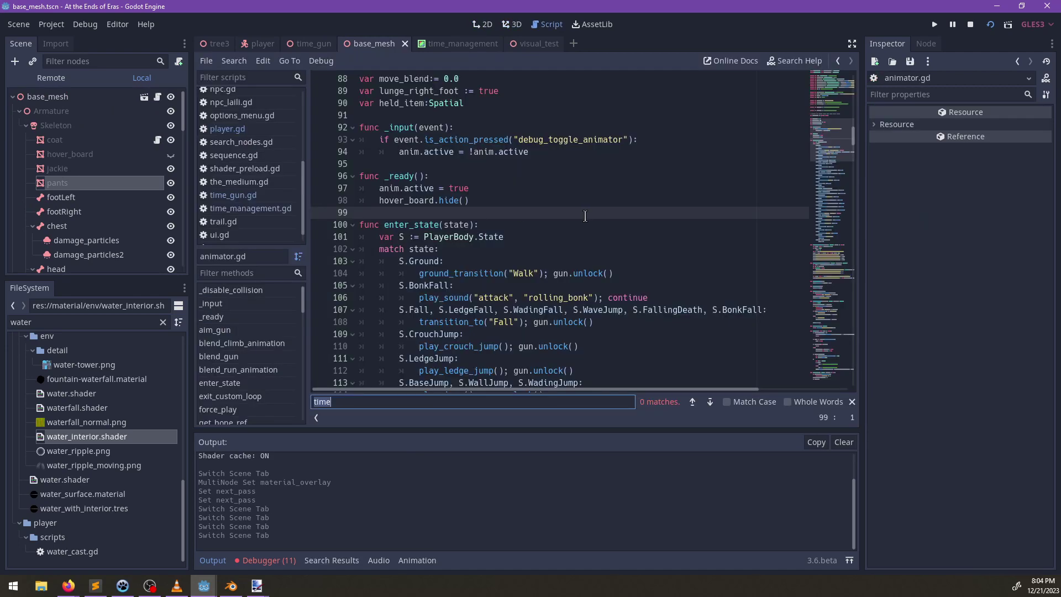
pyautogui.write('coat')
pyautogui.press('Escape')
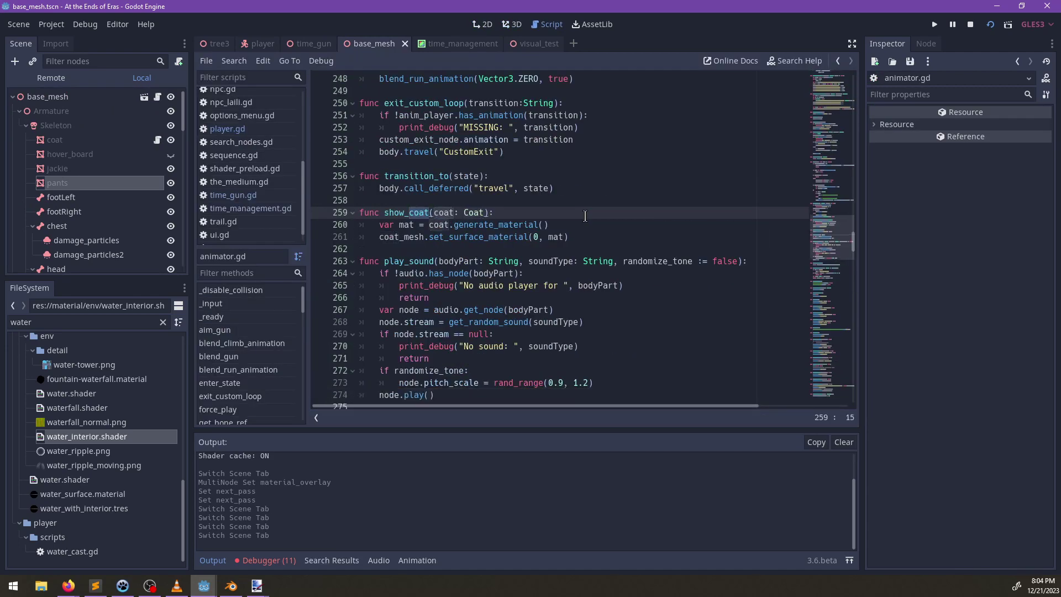
# Step: Start a new line after the set_surface_material call in show_coat that accesses a member of mat
pyautogui.click(589, 237)
pyautogui.press('Return')
pyautogui.write('coa')
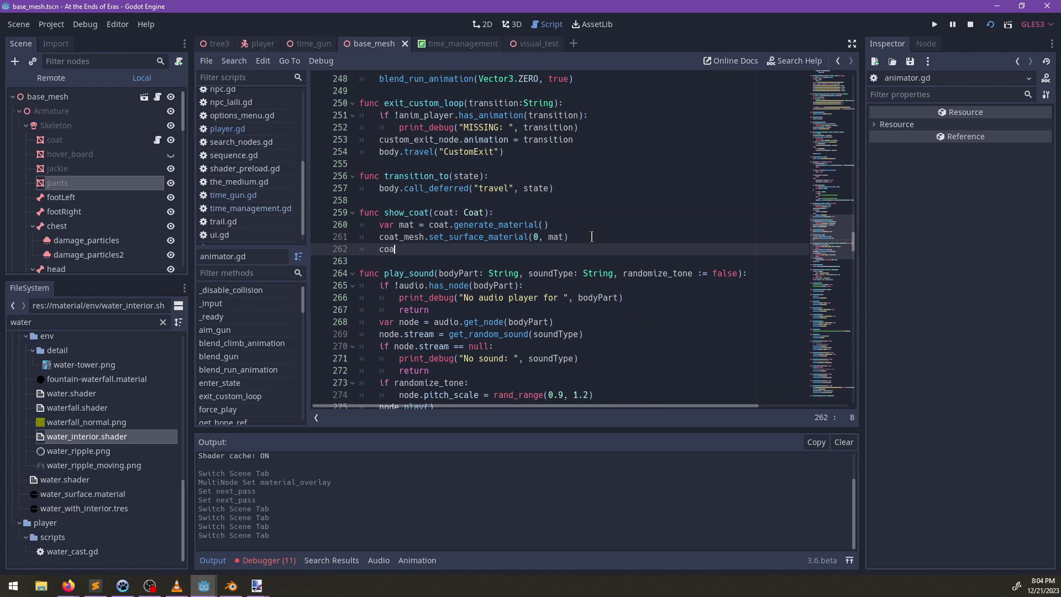
pyautogui.write('t_mesh.')
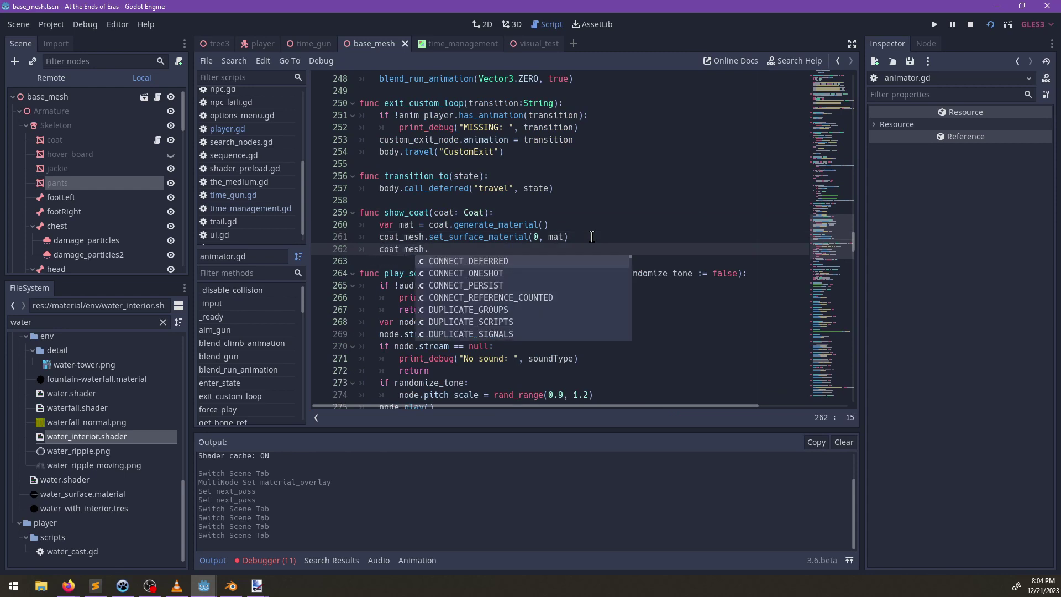
pyautogui.write('next_pa')
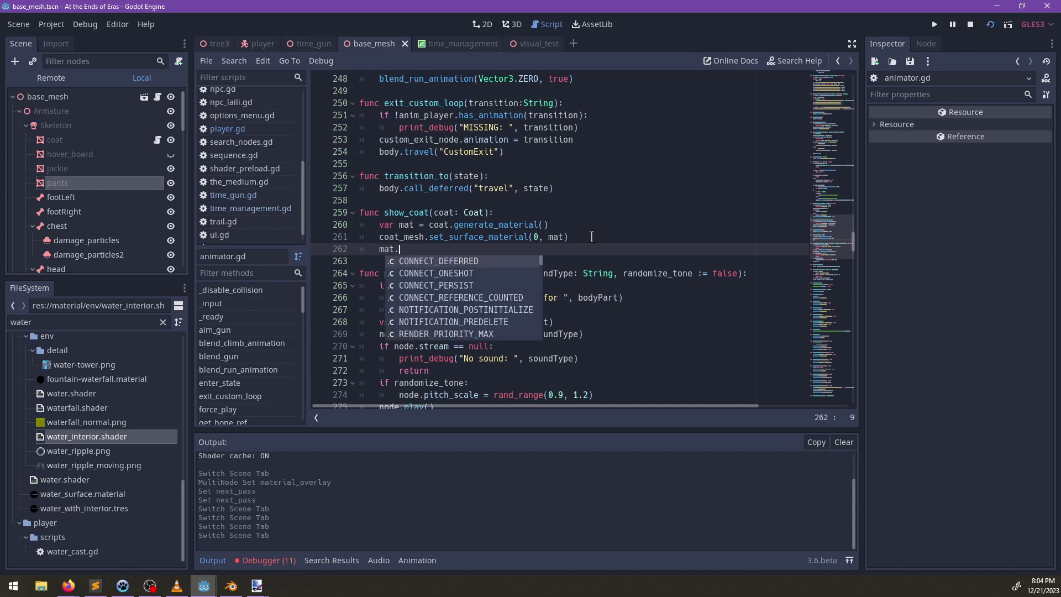
# Step: Declare the mat variable in show_coat with the type Material, then return to the unfinished mat line
pyautogui.press('Up')
pyautogui.press('Up')
pyautogui.press('Escape')
pyautogui.press('Up')
pyautogui.press('Up')
pyautogui.write(':SpatialMa')
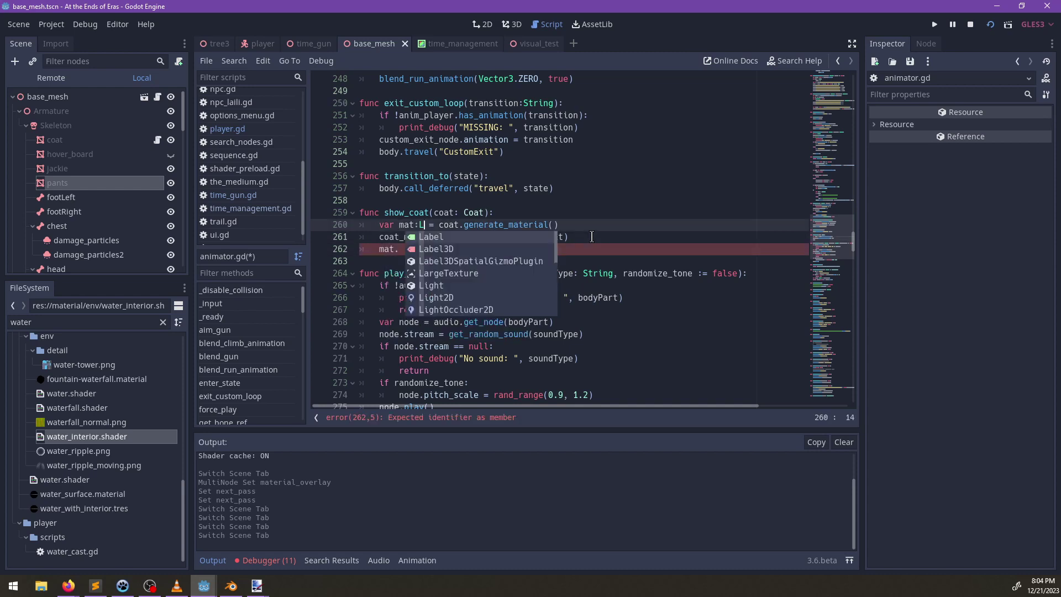
pyautogui.press('BackSpace')
pyautogui.press('BackSpace')
pyautogui.press('BackSpace')
pyautogui.press('BackSpace')
pyautogui.press('BackSpace')
pyautogui.press('BackSpace')
pyautogui.press('BackSpace')
pyautogui.press('BackSpace')
pyautogui.press('BackSpace')
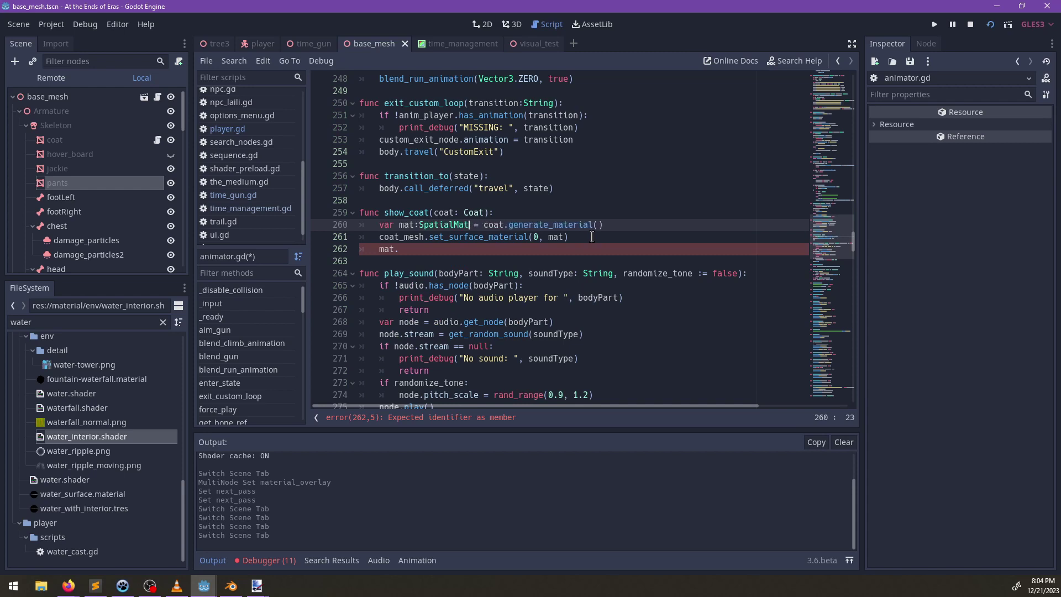
pyautogui.write('Mat')
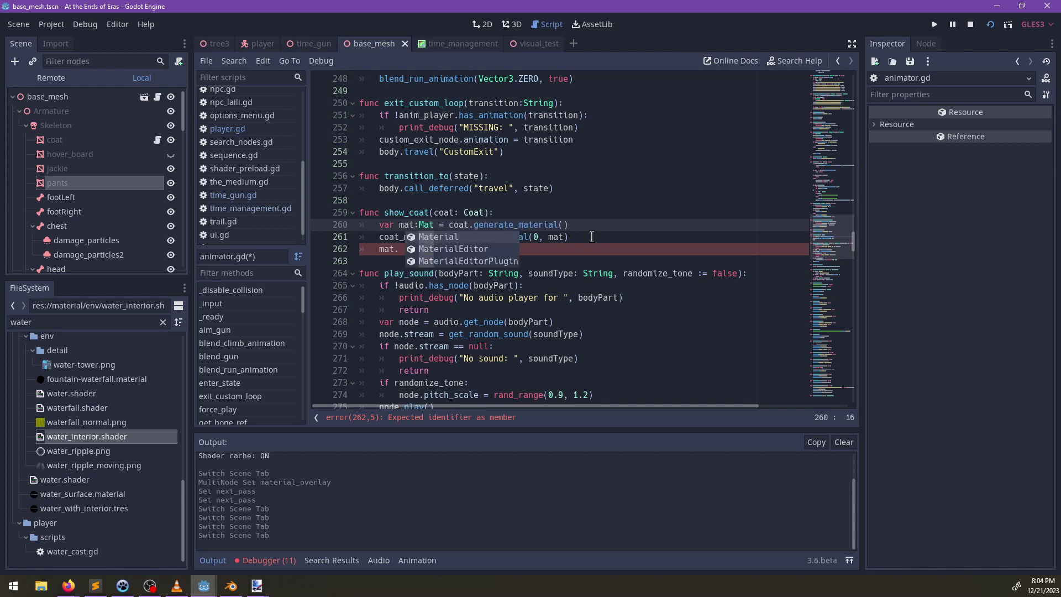
pyautogui.write('erial')
pyautogui.press('Escape')
pyautogui.press('Down')
pyautogui.press('Down')
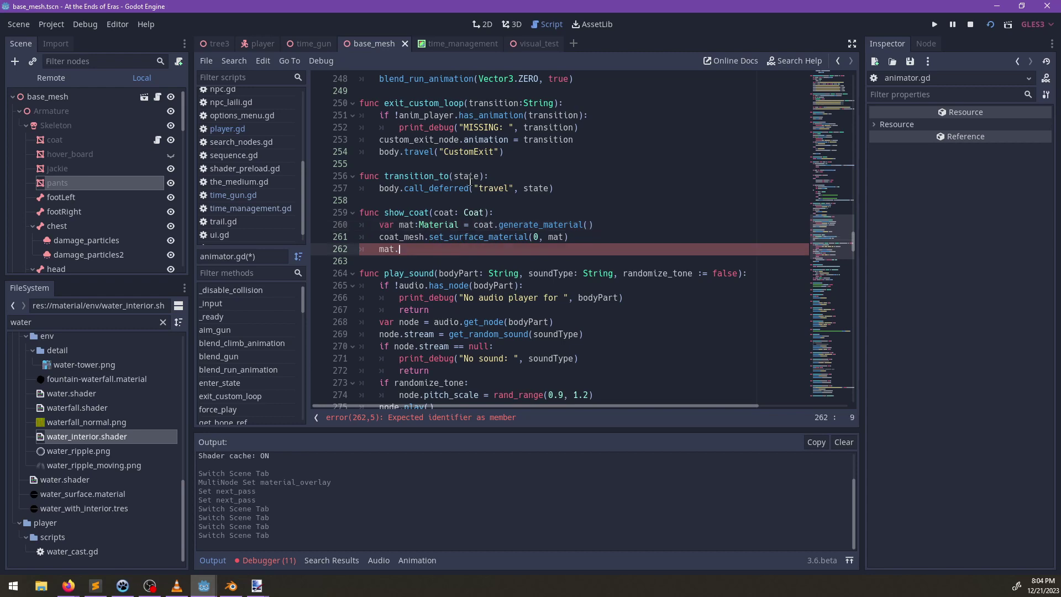
# Step: Open the visual_test scene in the 3D view and move the player toward CSGBox2
pyautogui.click(503, 26)
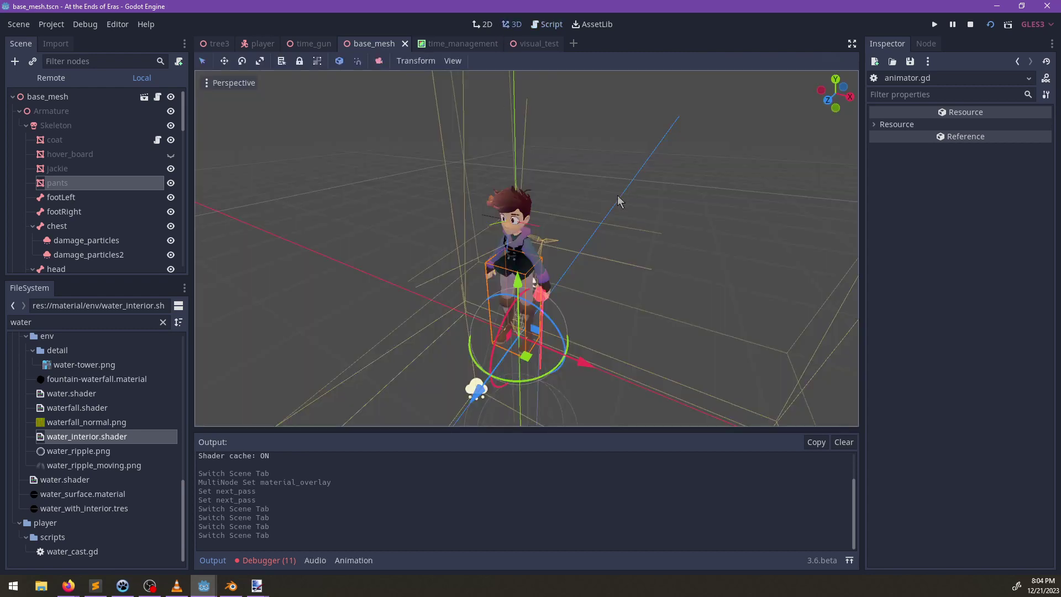
pyautogui.click(525, 39)
pyautogui.moveTo(573, 238); pyautogui.dragTo(524, 284, button='middle')
pyautogui.scroll(5, 708, 161)
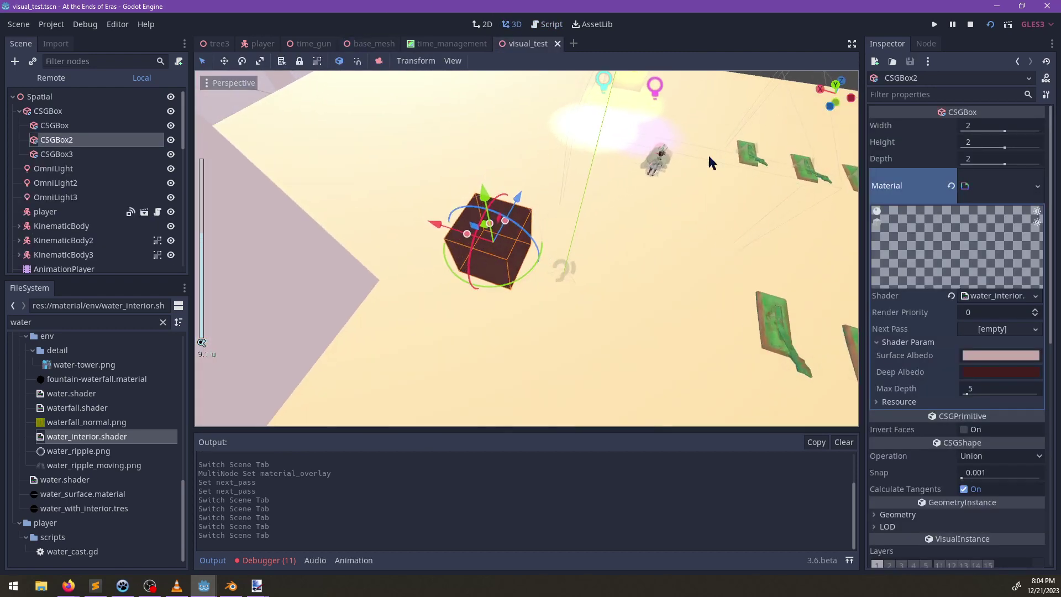
pyautogui.click(657, 165)
pyautogui.moveTo(631, 165); pyautogui.dragTo(514, 166, button='middle')
pyautogui.moveTo(538, 150); pyautogui.dragTo(665, 321)
# Step: Reposition the player at about X 0.94, Y 1, Z -0.99 and examine how it renders through the water_interior box
pyautogui.press('f')
pyautogui.scroll(7, 580, 334)
pyautogui.moveTo(512, 257); pyautogui.dragTo(516, 267, button='middle')
pyautogui.moveTo(500, 250); pyautogui.dragTo(431, 271)
pyautogui.moveTo(577, 333); pyautogui.dragTo(586, 200, button='middle')
pyautogui.scroll(2, 620, 230)
pyautogui.scroll(3, 537, 285)
pyautogui.scroll(-3, 536, 284)
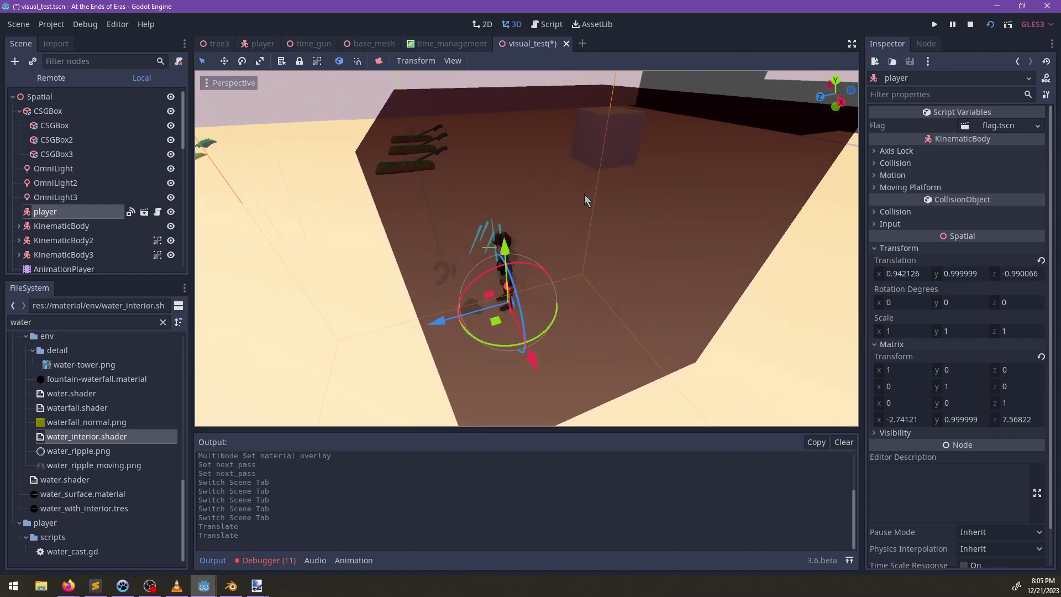
# Step: Save the scene and complete the last line of show_coat as mat.next_pass = player_stencil_material
pyautogui.click(548, 25)
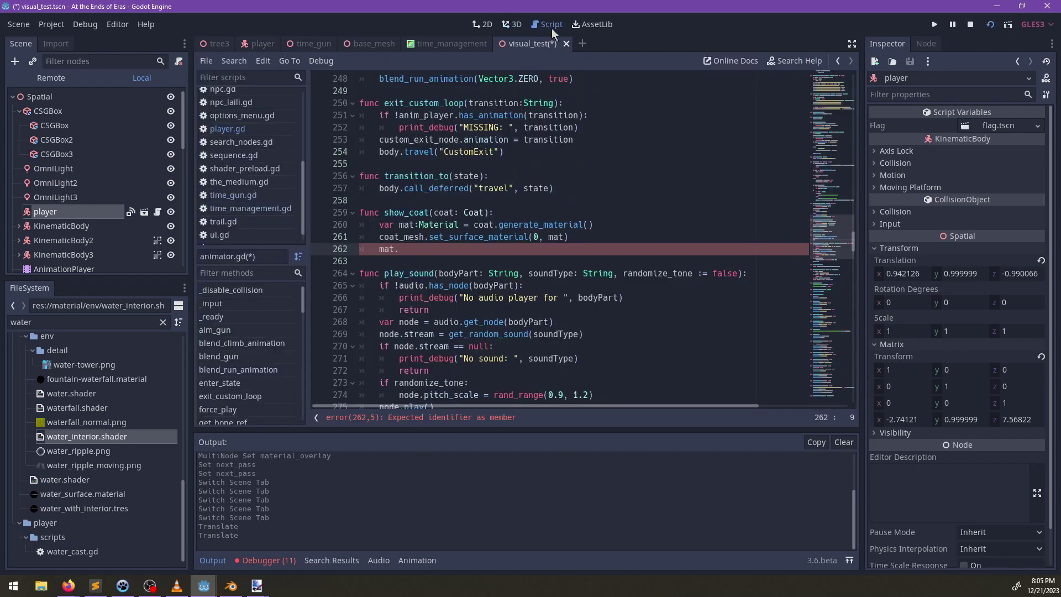
pyautogui.hotkey('ctrl', 's')
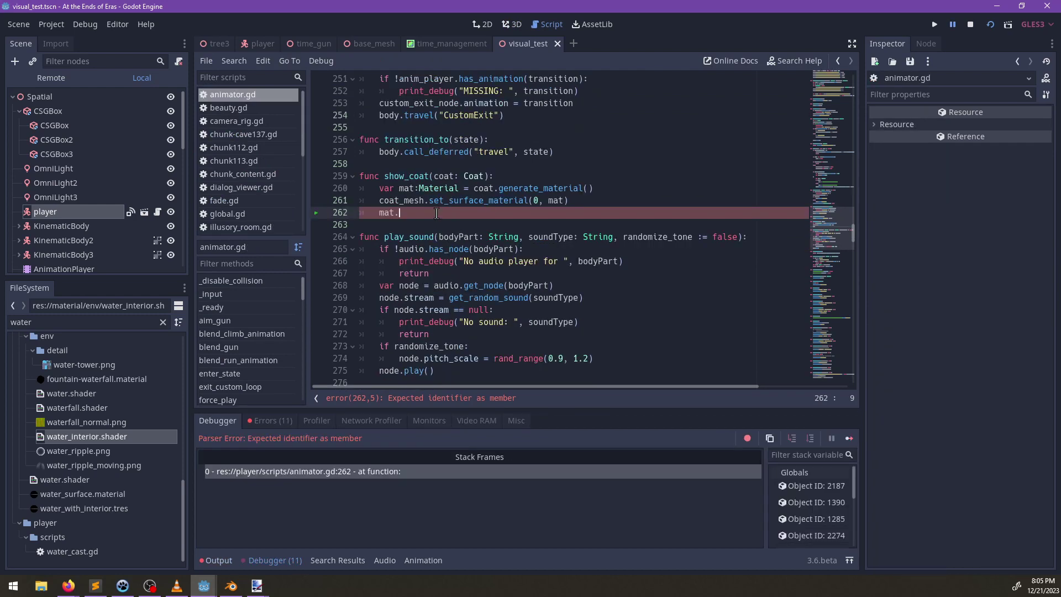
pyautogui.write('.next_pass')
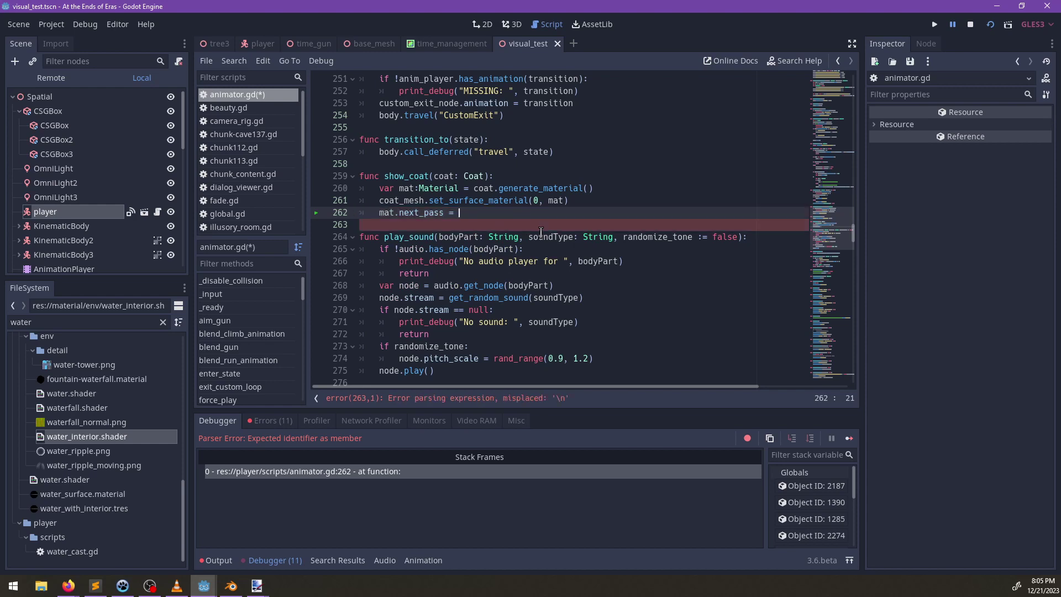
pyautogui.write(' = player_ce')
pyautogui.click(534, 46)
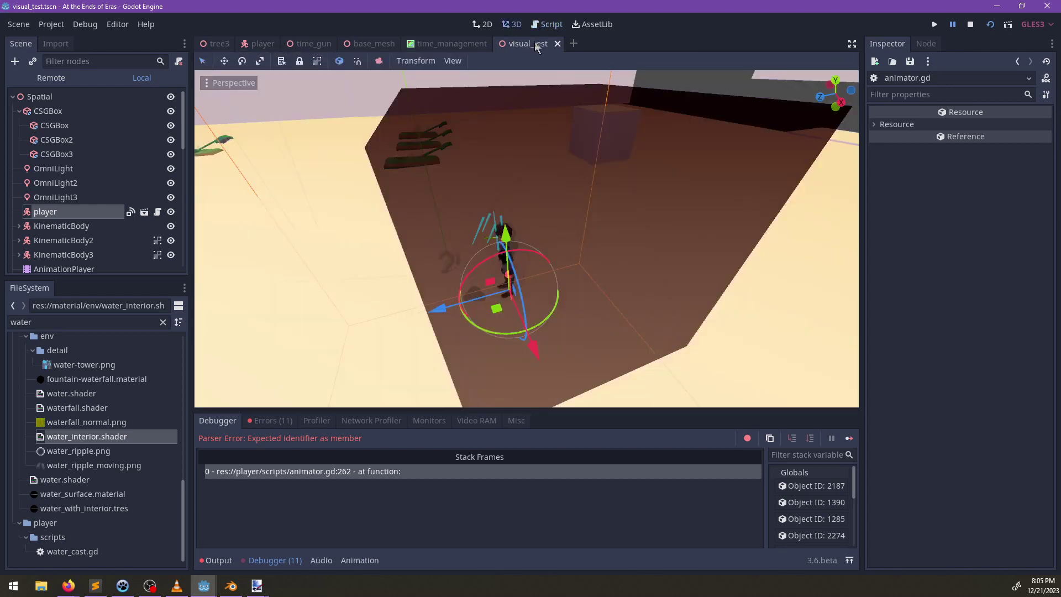
pyautogui.click(547, 23)
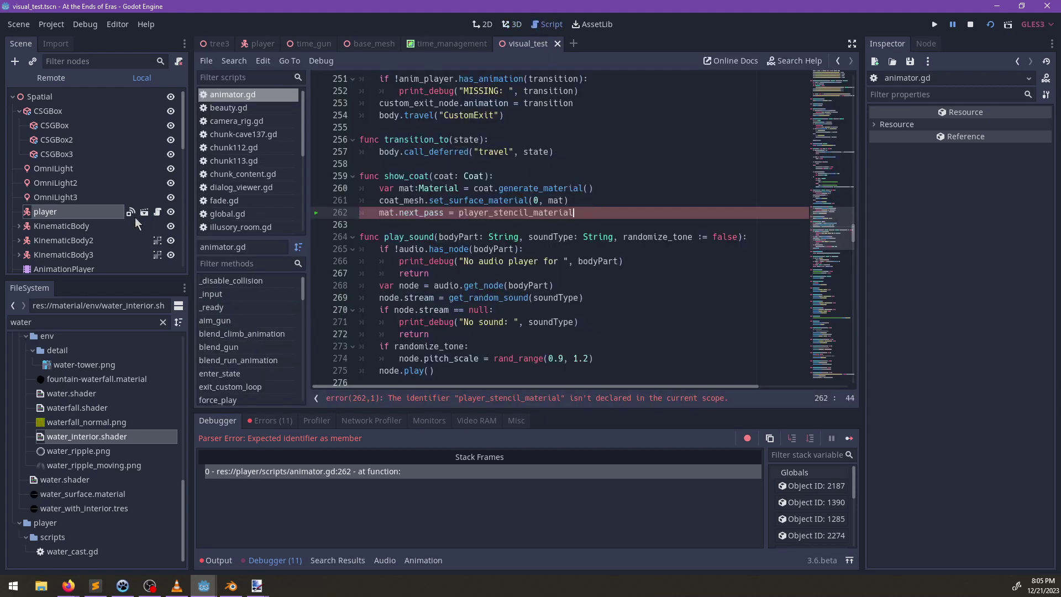
# Step: Return to the base_mesh scene and insert blank lines above the exported sound_roll variable in animator.gd
pyautogui.click(369, 44)
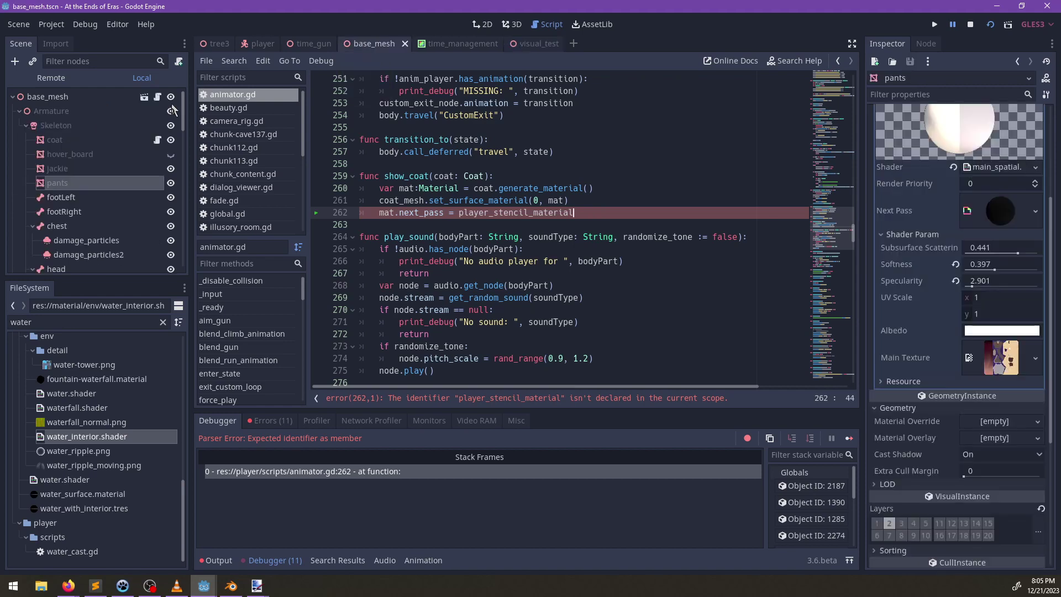
pyautogui.scroll(8, 535, 184)
pyautogui.scroll(20, 534, 184)
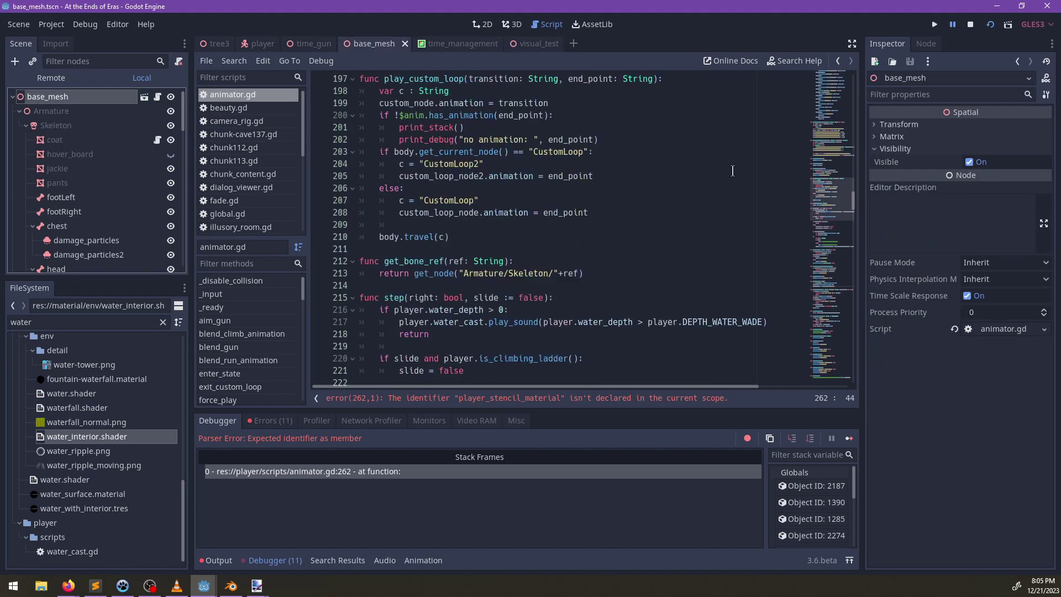
pyautogui.scroll(-10, 535, 251)
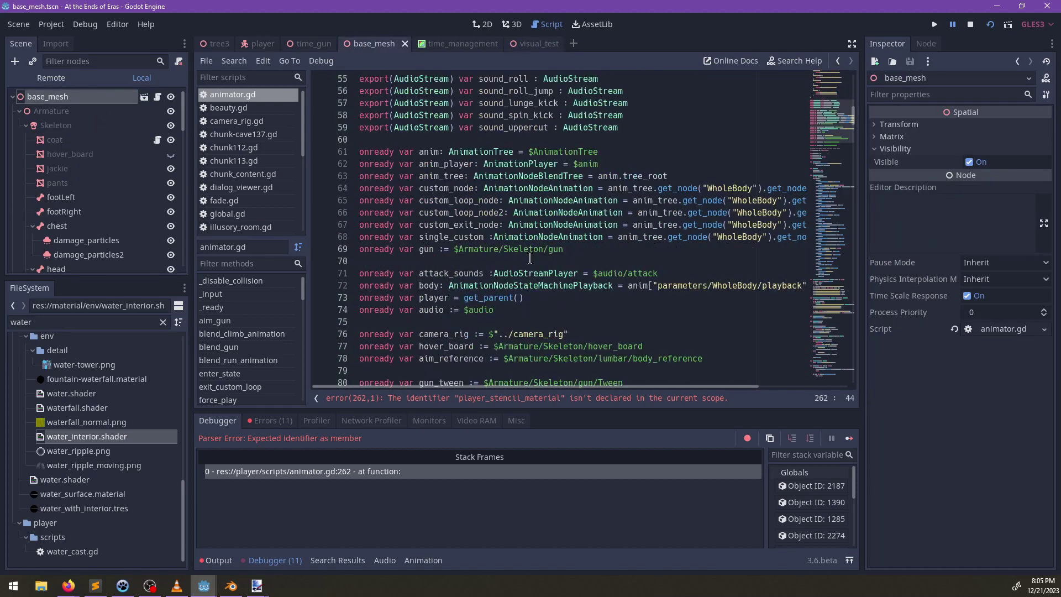
pyautogui.click(655, 131)
pyautogui.scroll(1, 654, 131)
pyautogui.scroll(-1, 654, 131)
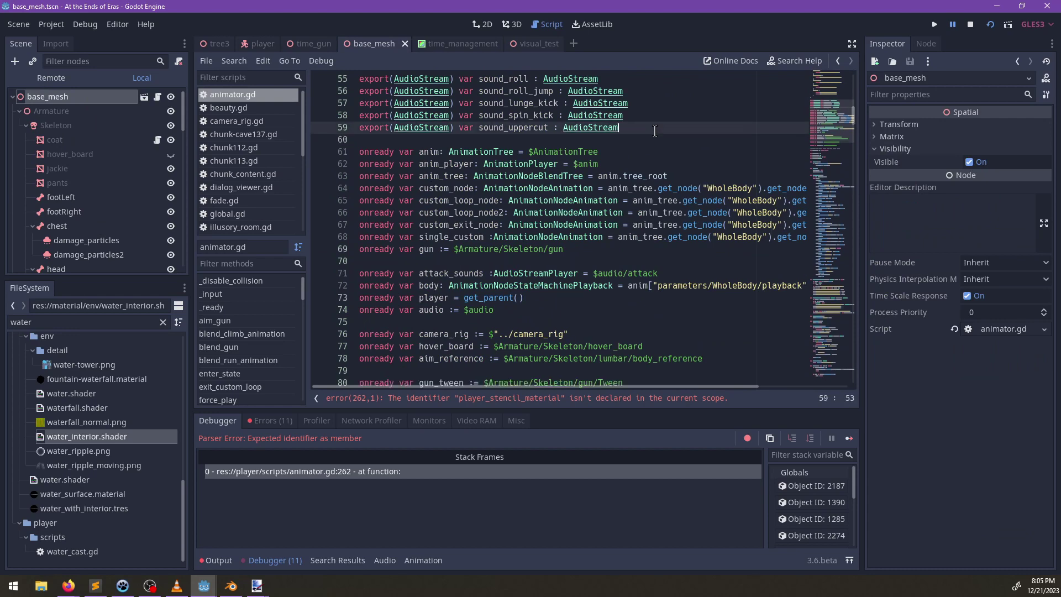
pyautogui.press('Up')
pyautogui.press('Up')
pyautogui.press('Up')
pyautogui.press('Up')
pyautogui.press('Up')
pyautogui.press('Return')
pyautogui.press('Up')
pyautogui.press('Return')
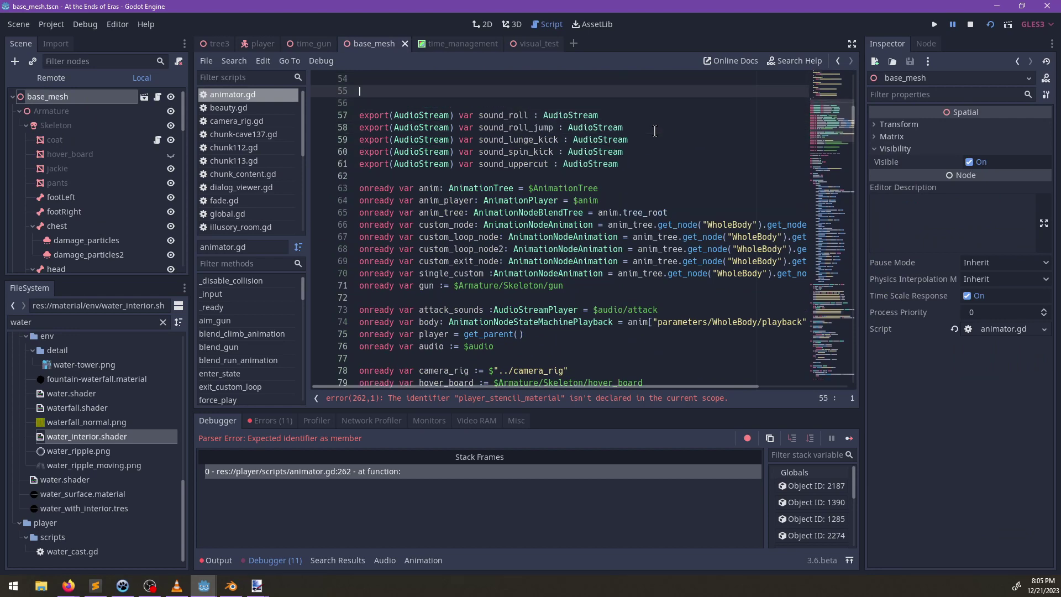
# Step: Add an exported Material variable named player_stencil_material with the type Material above the sound variables
pyautogui.write('export(Material')
pyautogui.press('Right')
pyautogui.press('Right')
pyautogui.press('Right')
pyautogui.press('BackSpace')
pyautogui.press('Up')
pyautogui.press('Up')
pyautogui.press('End')
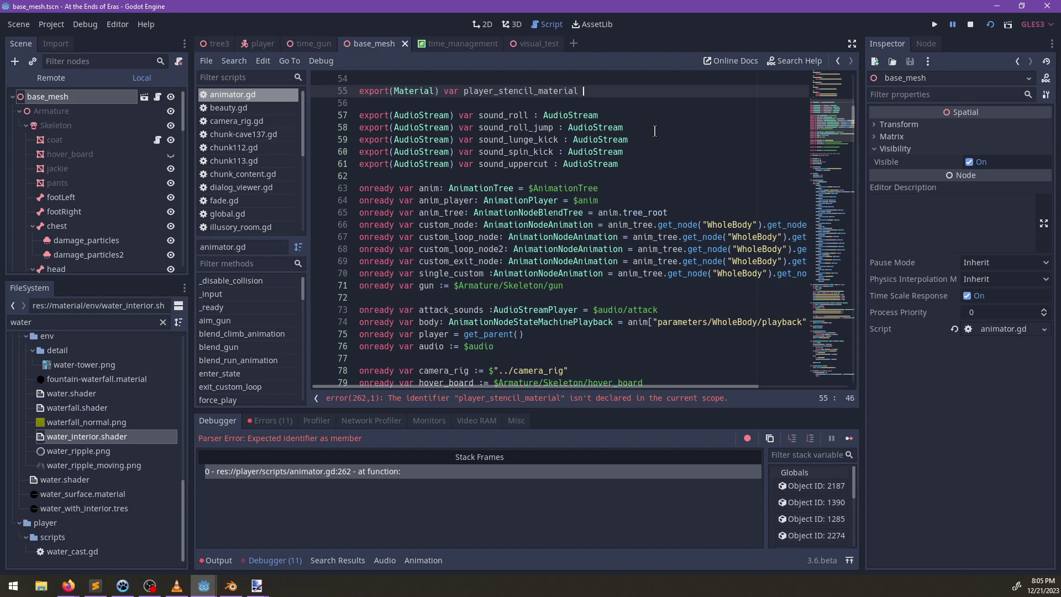
pyautogui.write('Material;')
# Step: Copy the next pass material of the coat's material 1 into base_mesh's Player Stencil Material property and save
pyautogui.click(64, 139)
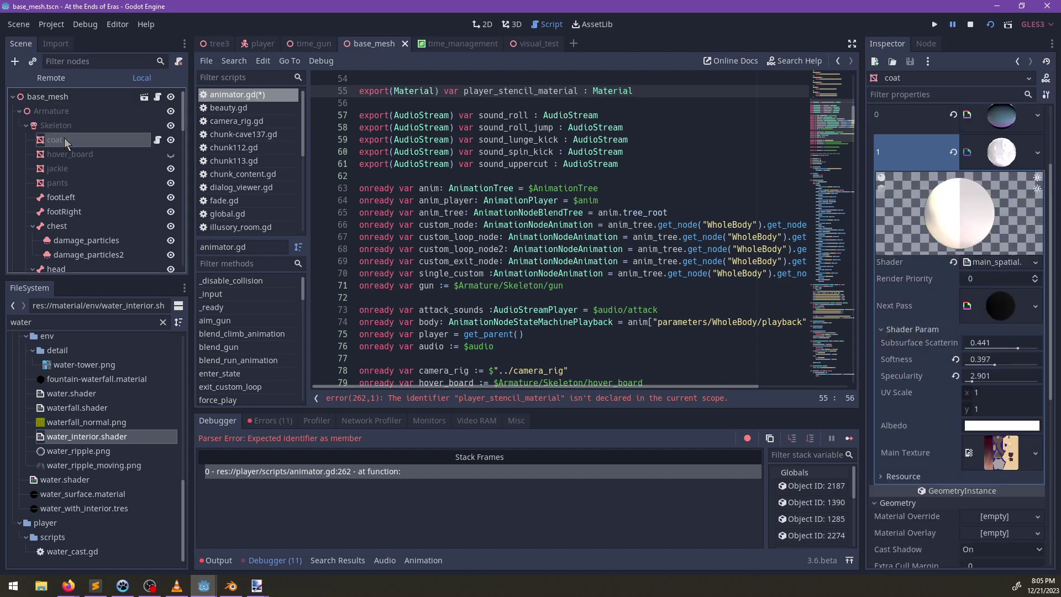
pyautogui.rightClick(999, 308)
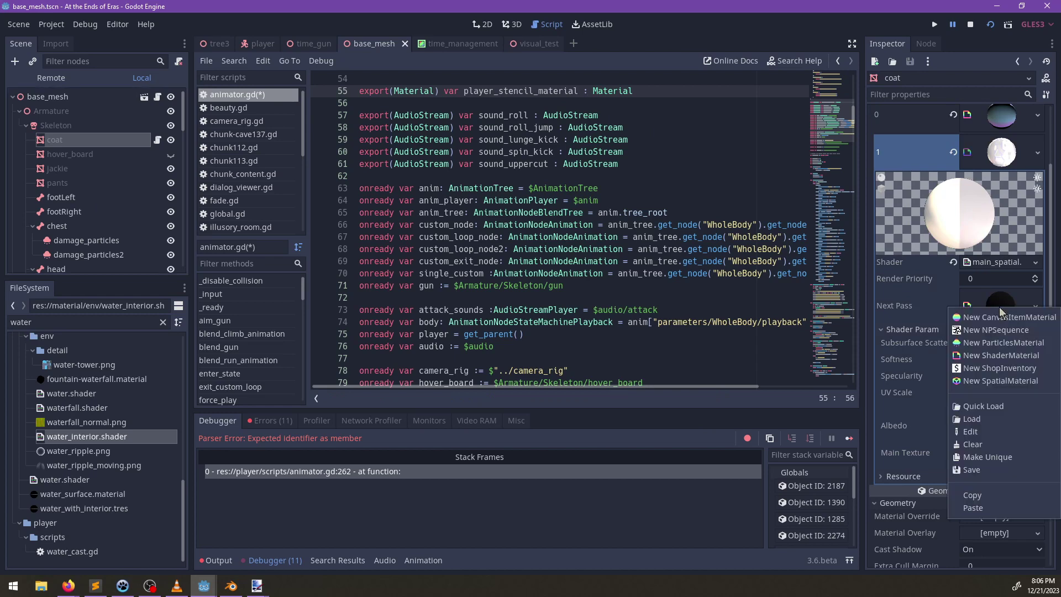
pyautogui.click(981, 497)
pyautogui.click(50, 97)
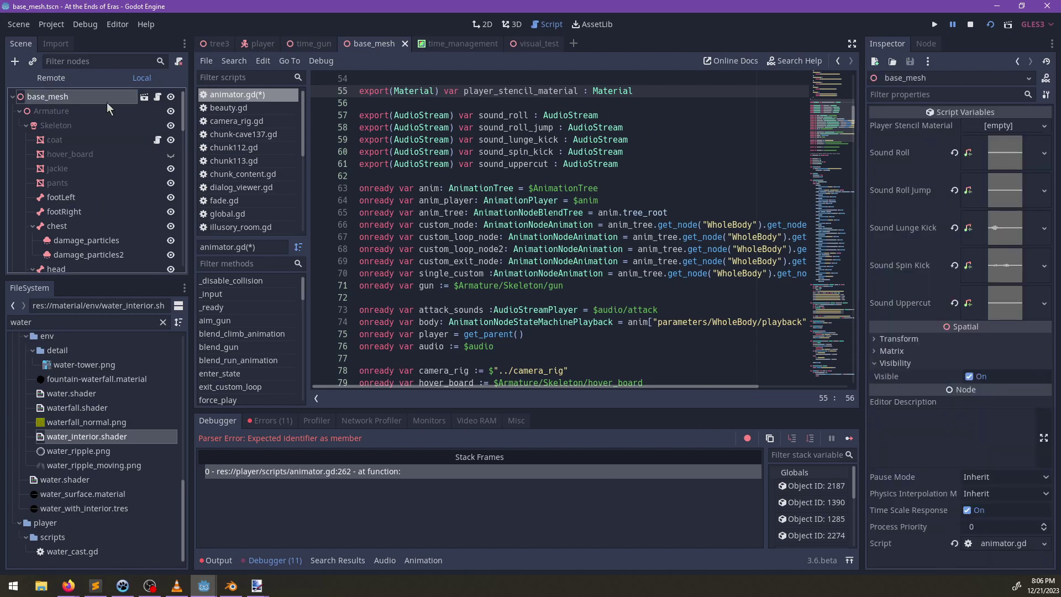
pyautogui.click(997, 125)
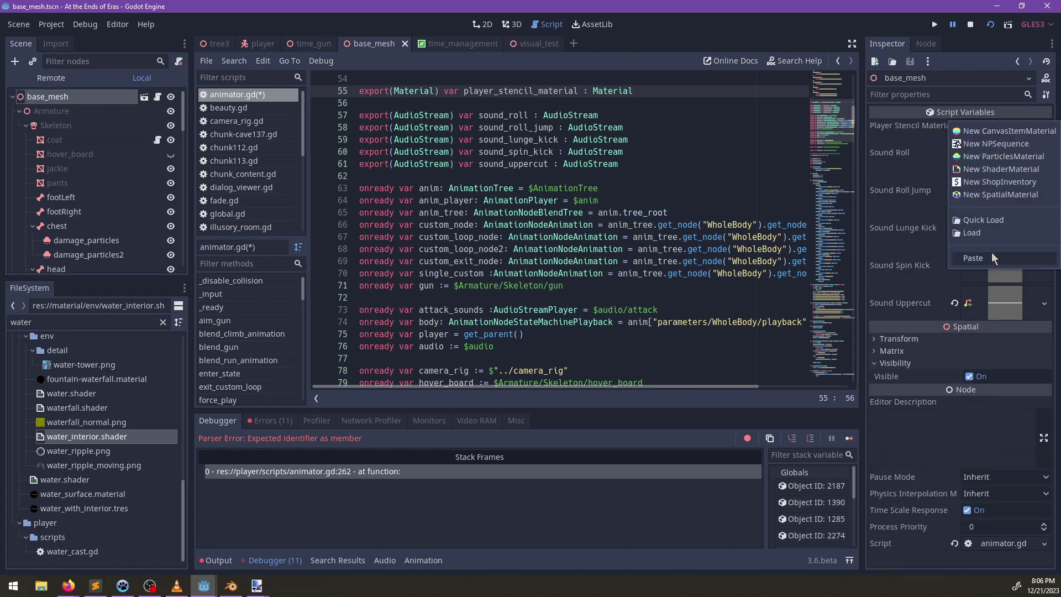
pyautogui.click(994, 258)
pyautogui.hotkey('ctrl', 's')
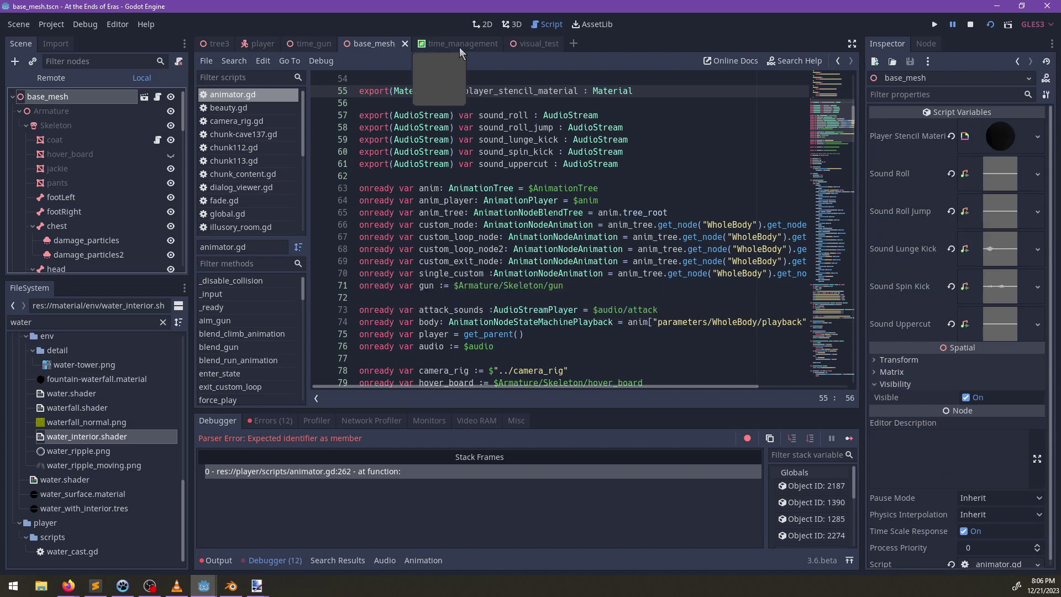
# Step: Select the coat mesh in the 3D view and check the next pass setting of its material 0
pyautogui.click(515, 25)
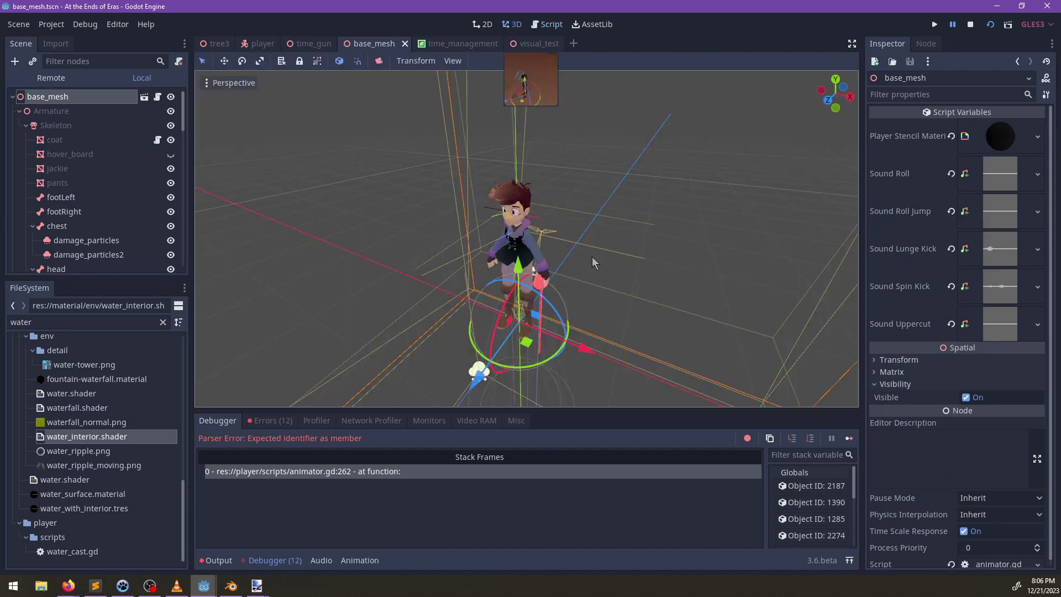
pyautogui.scroll(3, 591, 160)
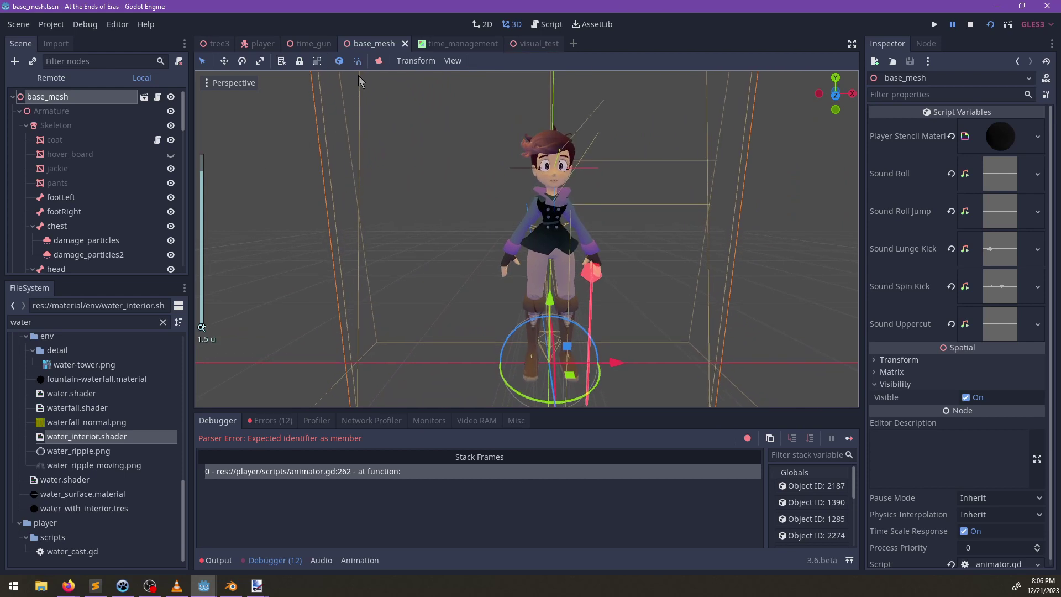
pyautogui.click(575, 239)
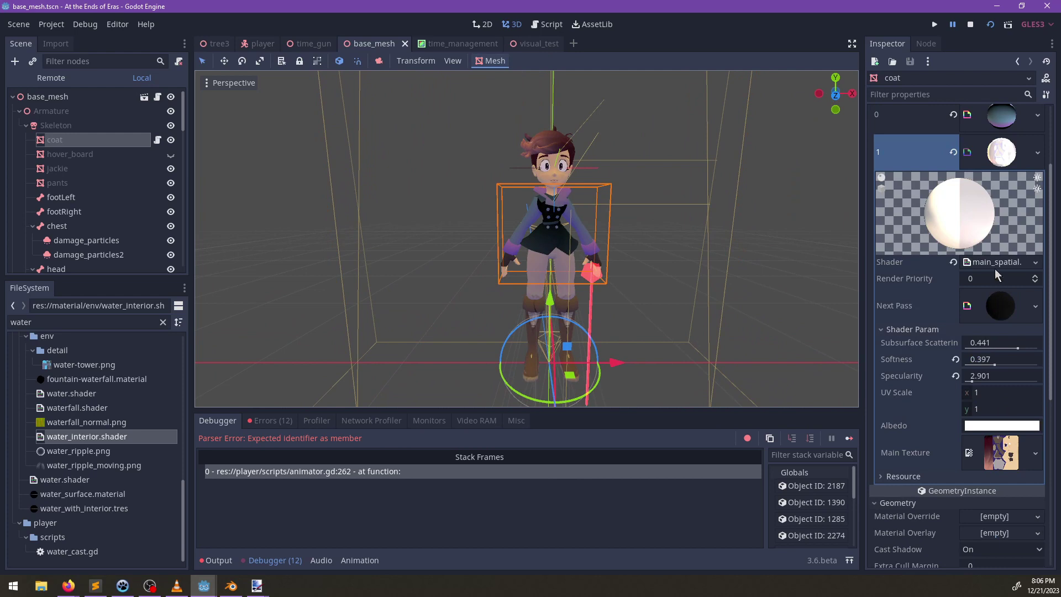
pyautogui.click(1001, 152)
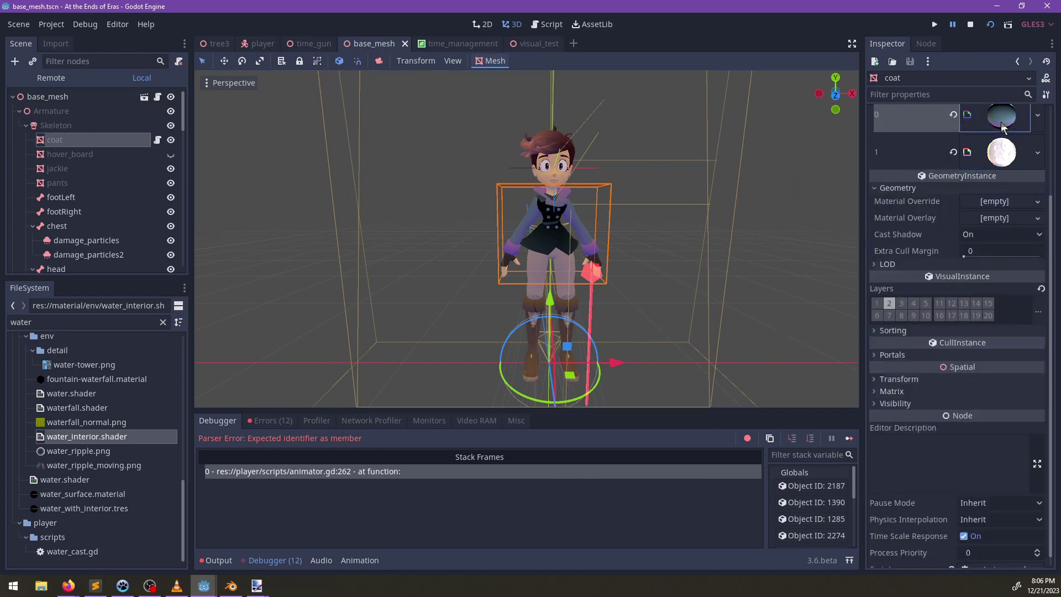
pyautogui.click(1001, 117)
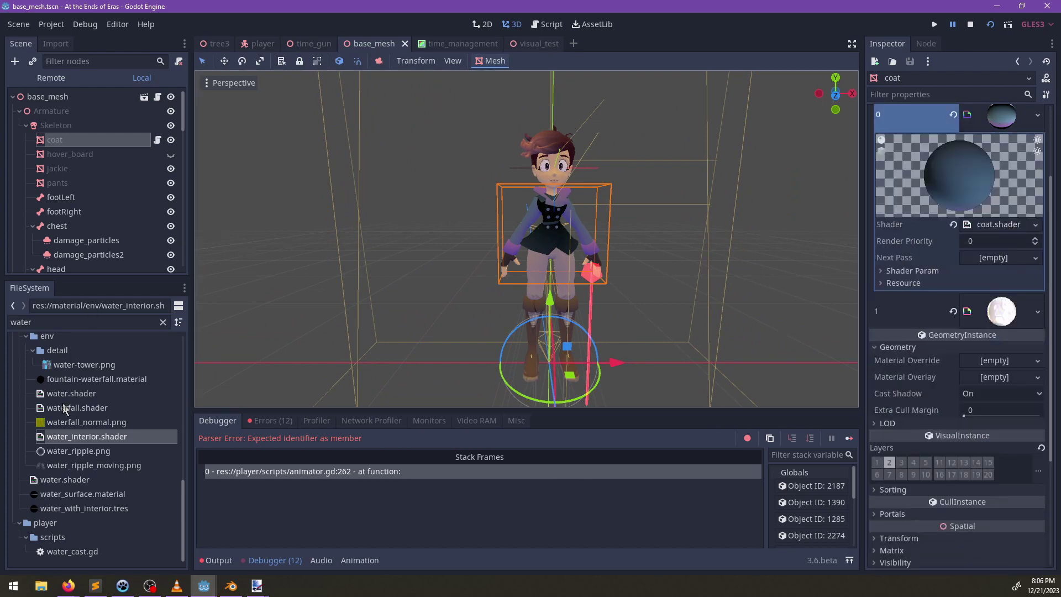
pyautogui.scroll(2, 72, 439)
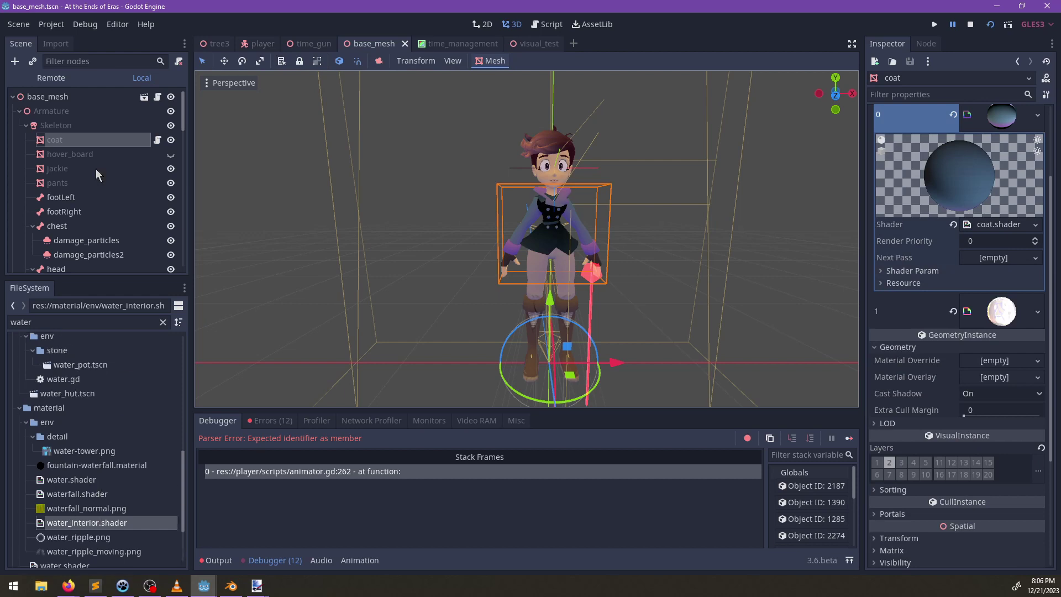
# Step: Copy base_mesh's Player Stencil Material into the Next Pass of the coat's material 0 and save the scene
pyautogui.click(75, 97)
pyautogui.click(1037, 136)
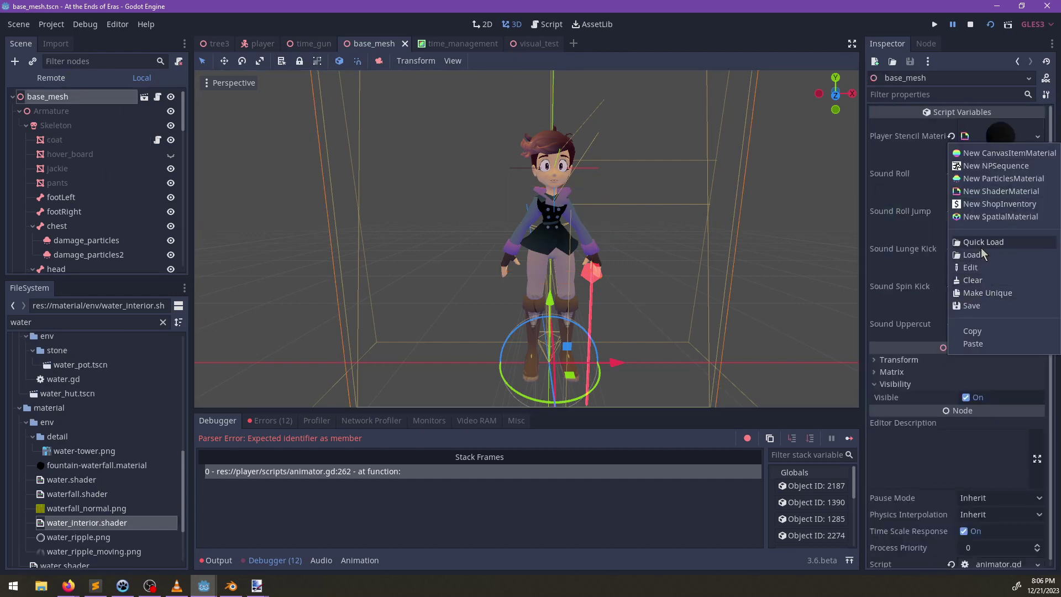
pyautogui.click(978, 332)
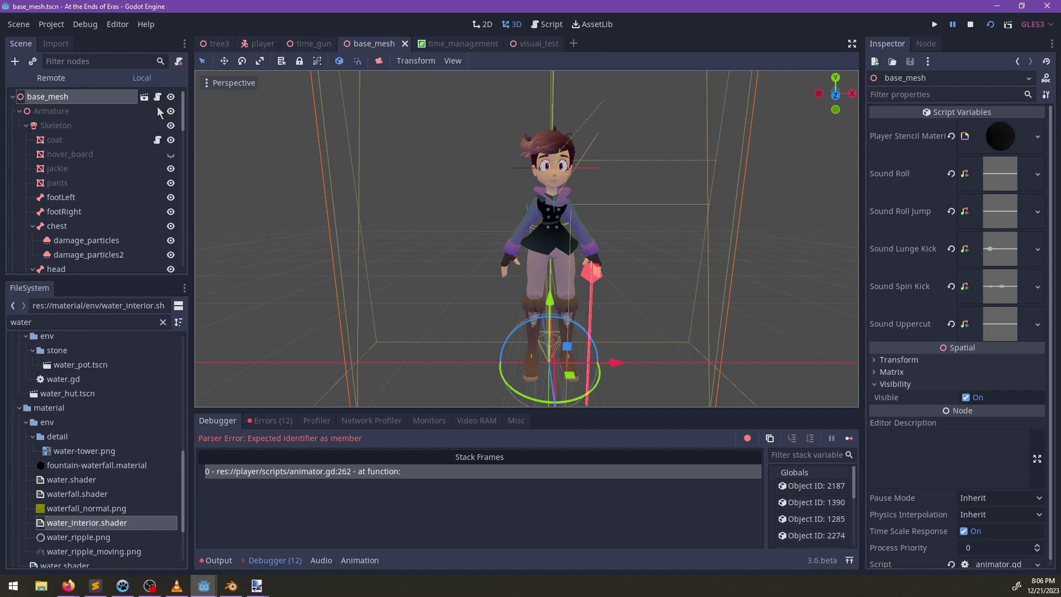
pyautogui.click(56, 140)
pyautogui.click(994, 259)
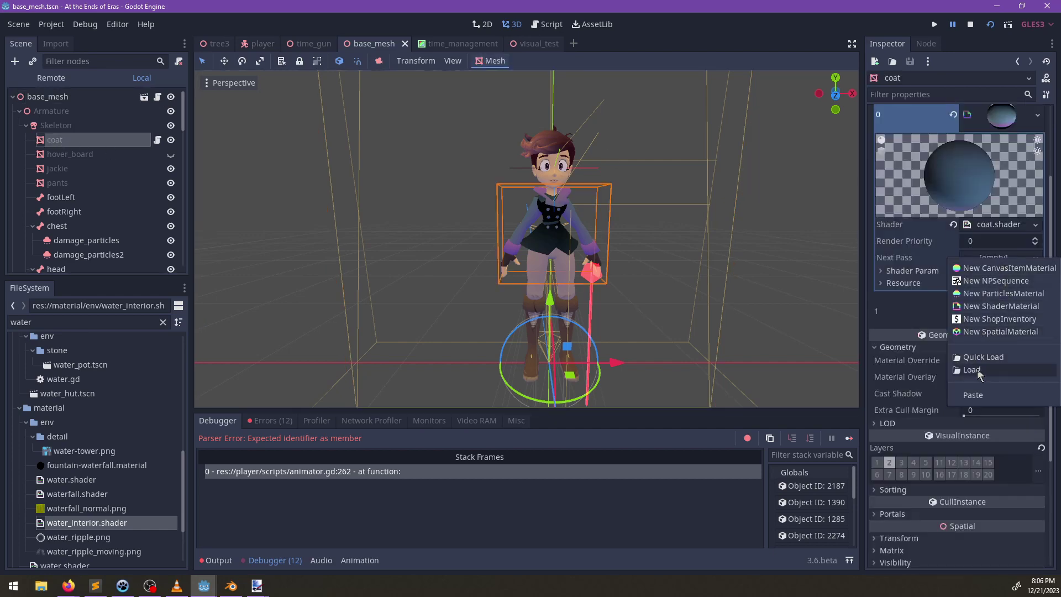
pyautogui.click(978, 395)
pyautogui.hotkey('ctrl', 's')
# Step: In the visual_test scene, move the player along the floor to about x 1.29, z 1.64 and view it through the dark box
pyautogui.click(539, 43)
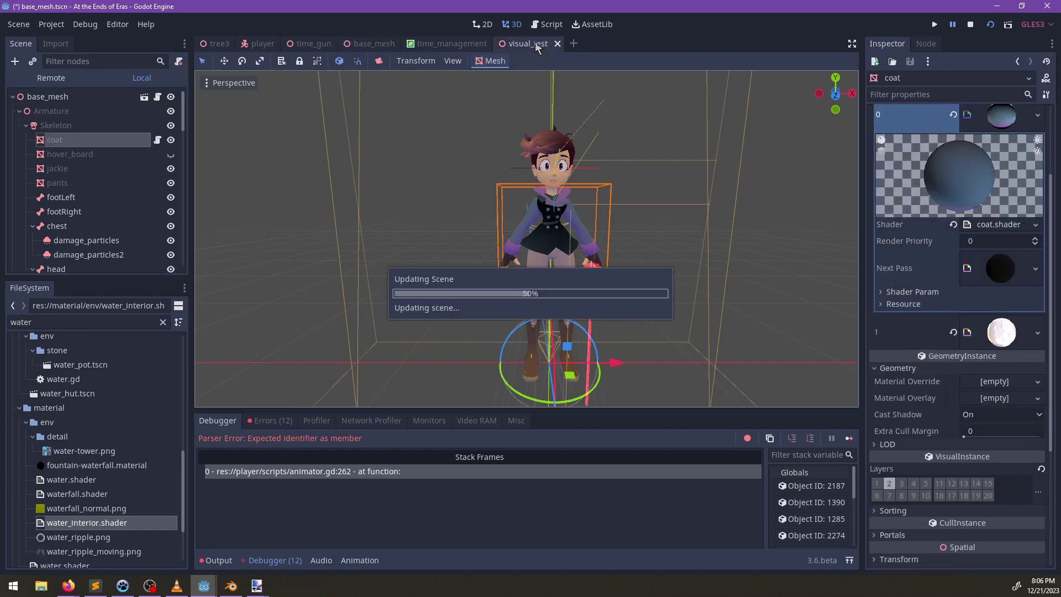
pyautogui.moveTo(532, 233); pyautogui.dragTo(527, 268, button='middle')
pyautogui.click(538, 297)
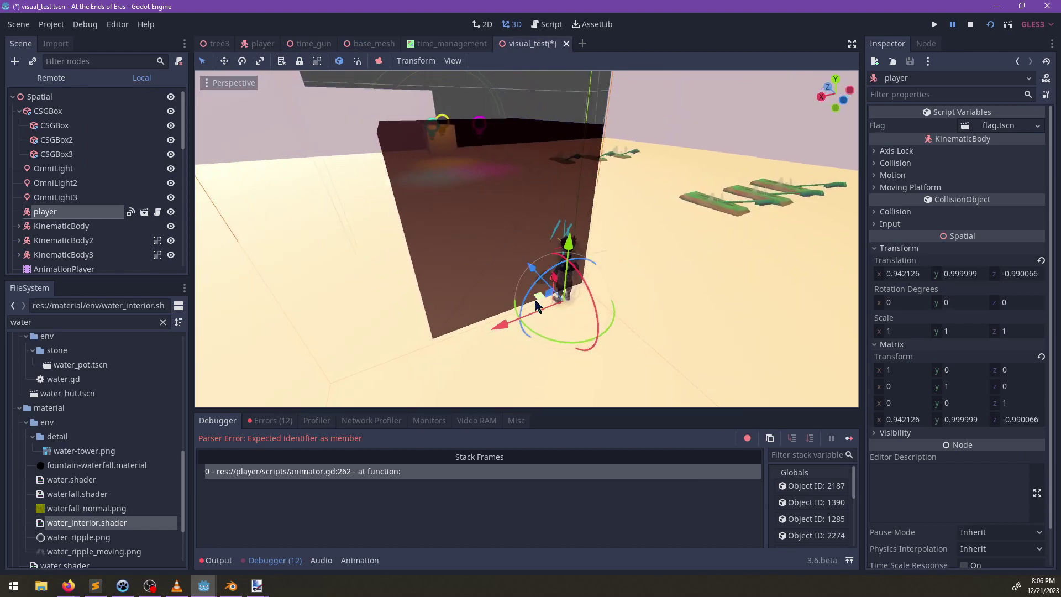
pyautogui.moveTo(536, 304)
pyautogui.mouseDown()
pyautogui.moveTo(483, 254)
pyautogui.moveTo(528, 288)
pyautogui.mouseUp()
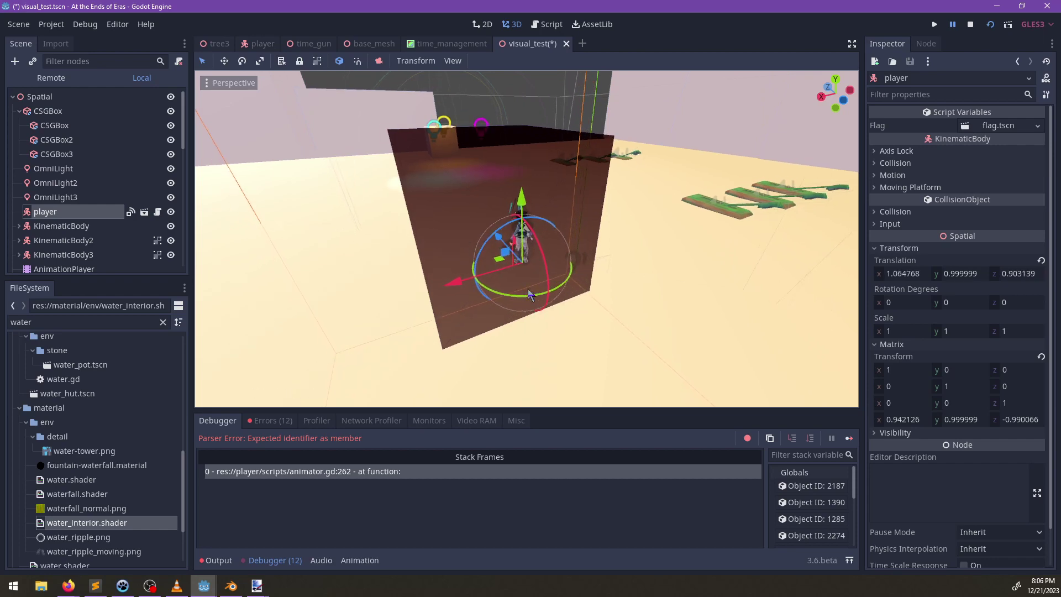
pyautogui.scroll(3, 652, 283)
pyautogui.scroll(-6, 641, 277)
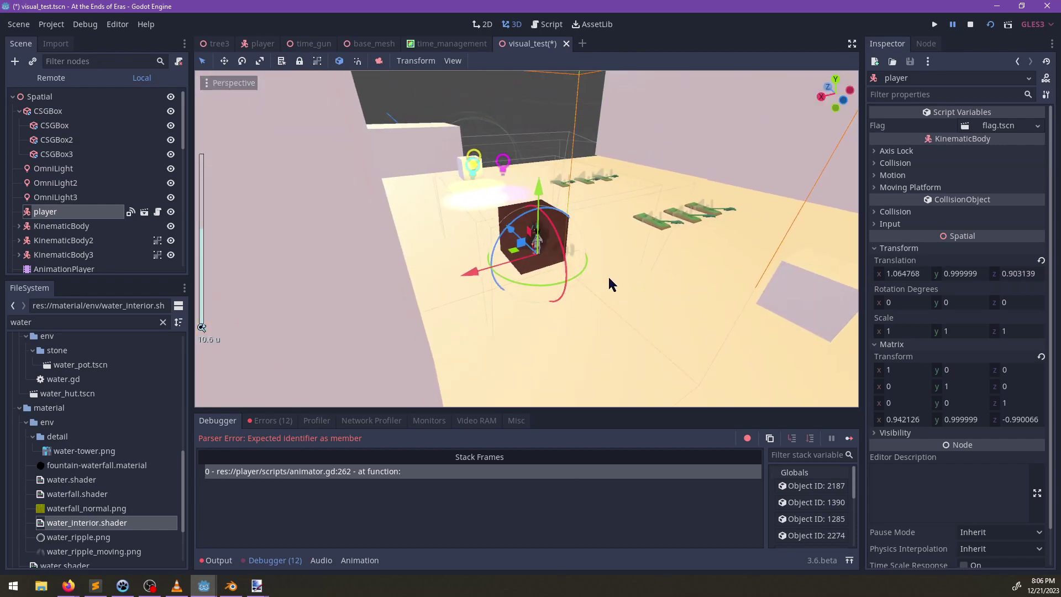
pyautogui.scroll(15, 609, 283)
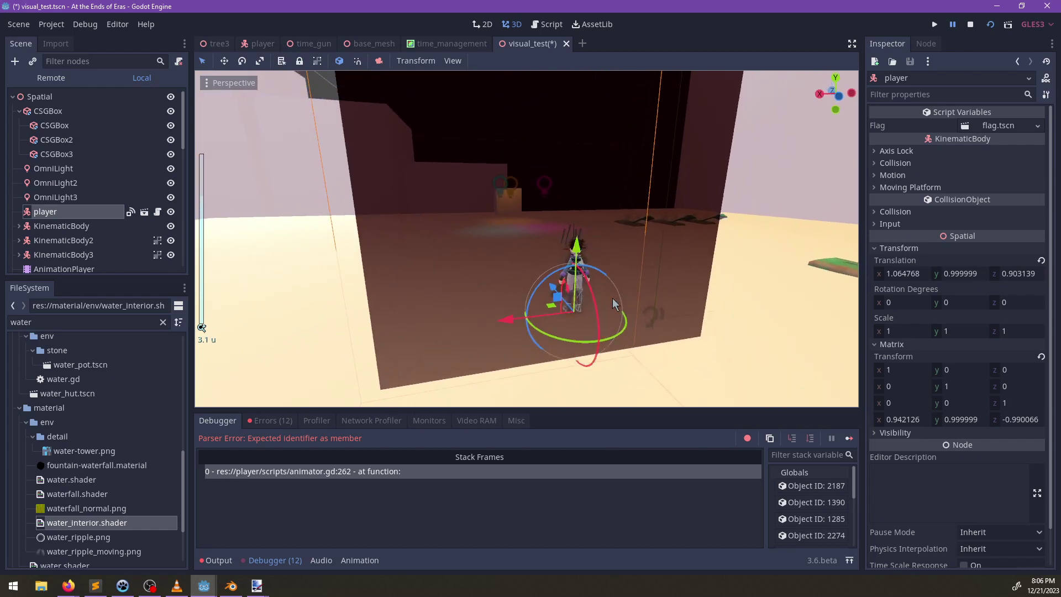
pyautogui.scroll(2, 614, 304)
pyautogui.moveTo(579, 316); pyautogui.dragTo(591, 332, button='middle')
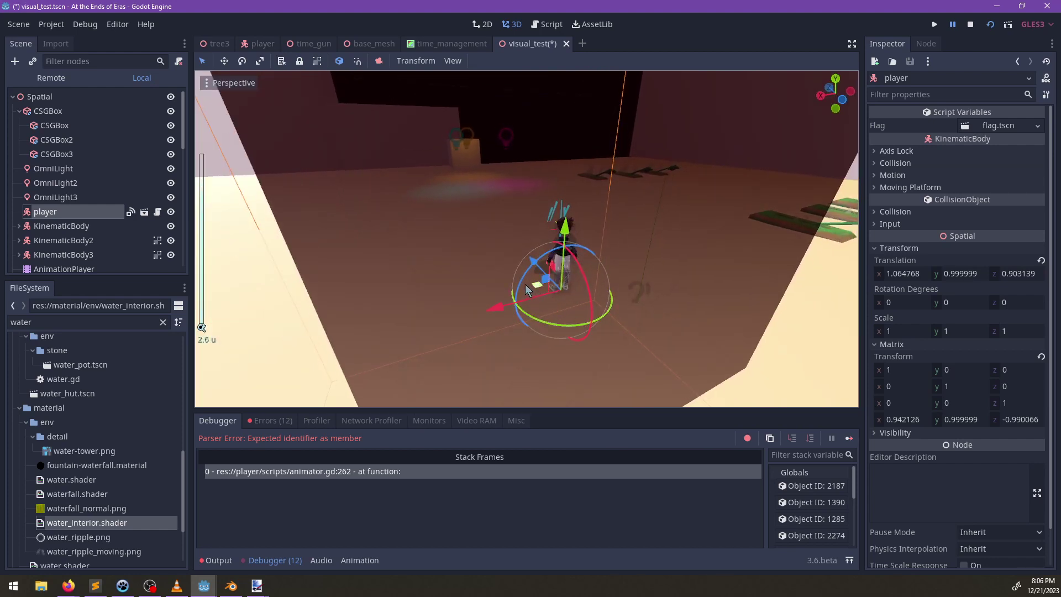
pyautogui.moveTo(534, 287); pyautogui.dragTo(512, 273)
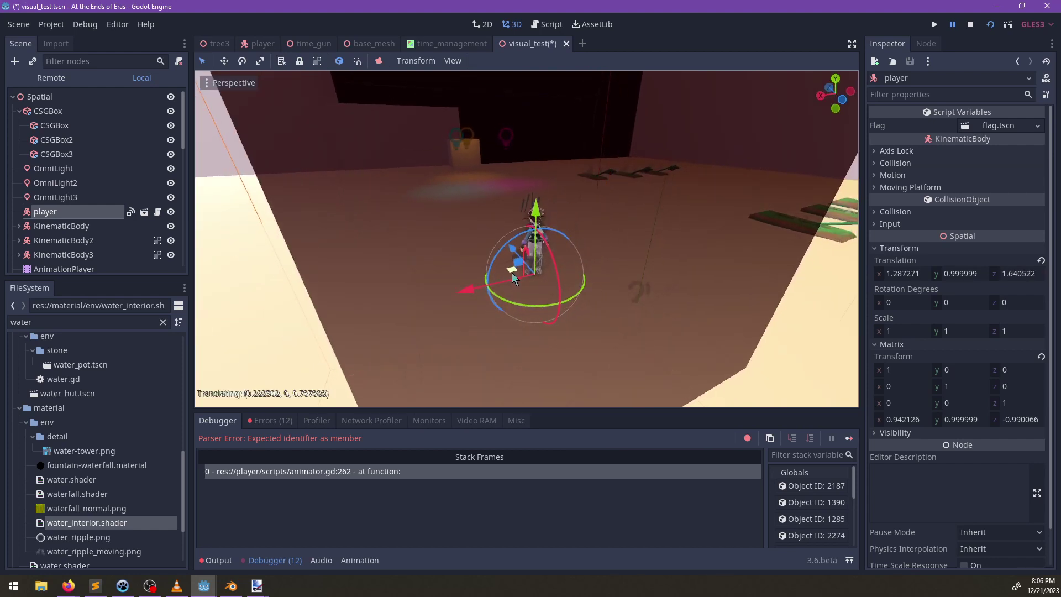
pyautogui.moveTo(501, 348); pyautogui.dragTo(517, 323, button='middle')
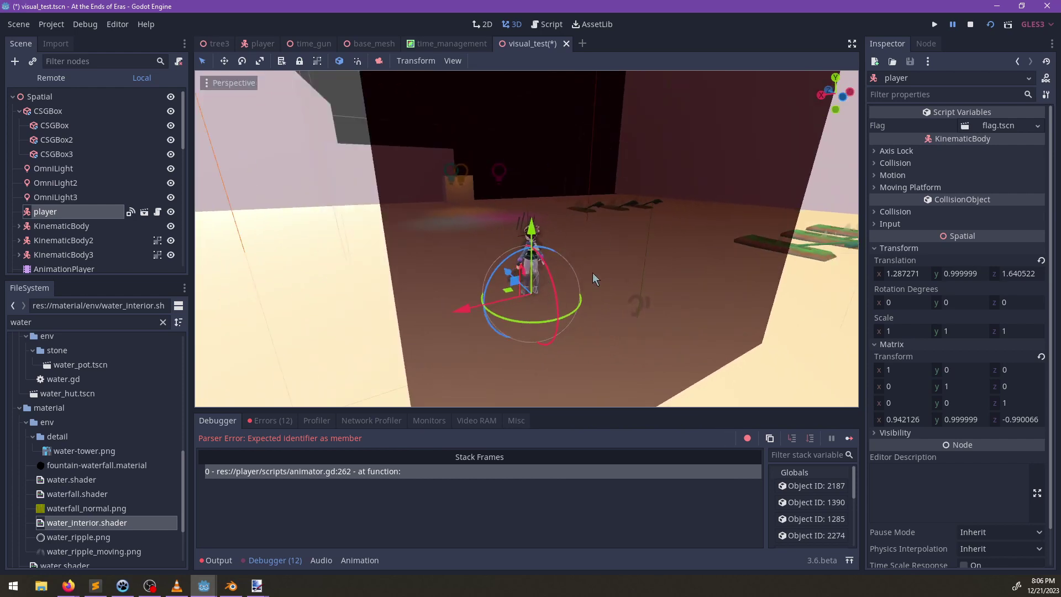
# Step: Run the visual_test scene and walk the player into the dark box to examine how the coat and body render
pyautogui.press('F6')
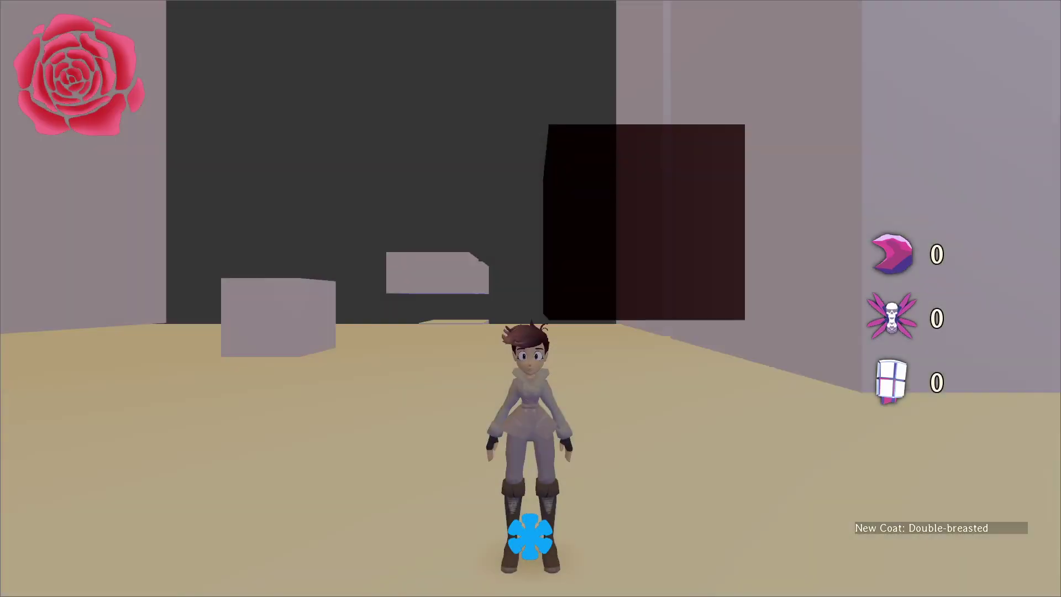
pyautogui.press('w')
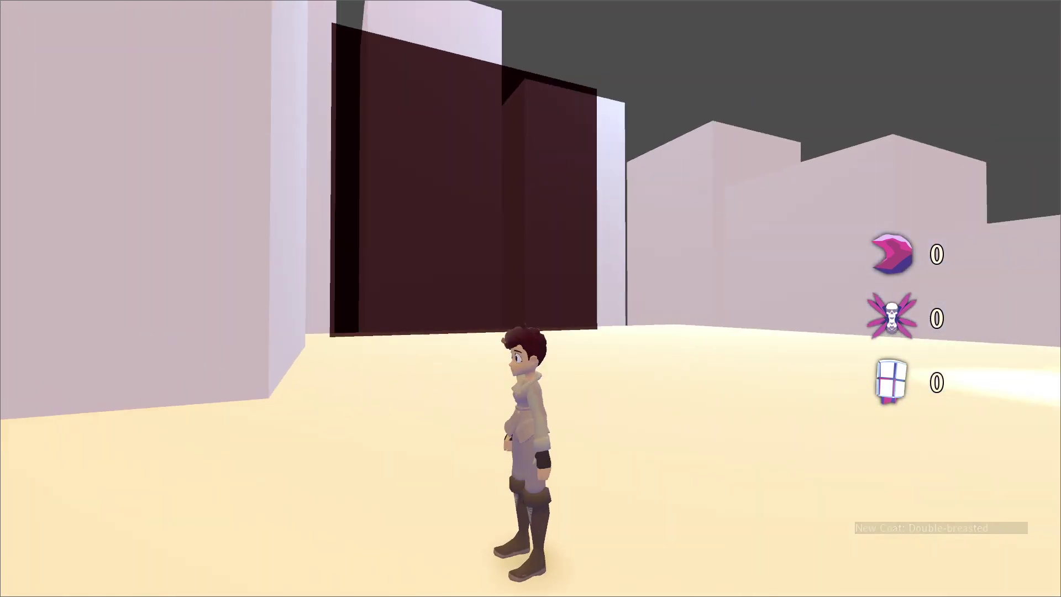
pyautogui.press('w')
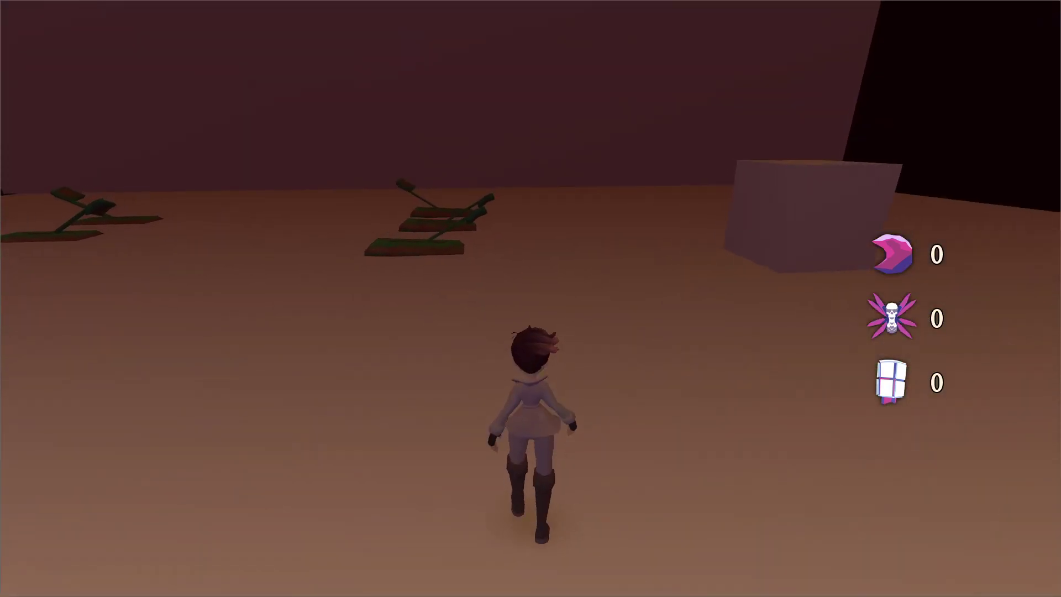
pyautogui.press('s')
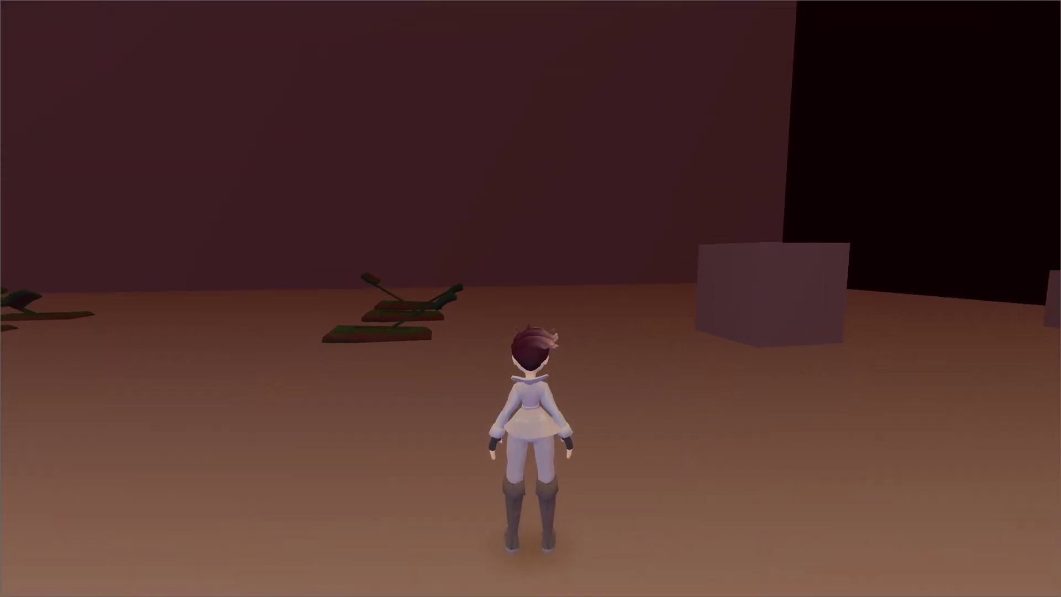
pyautogui.press('w')
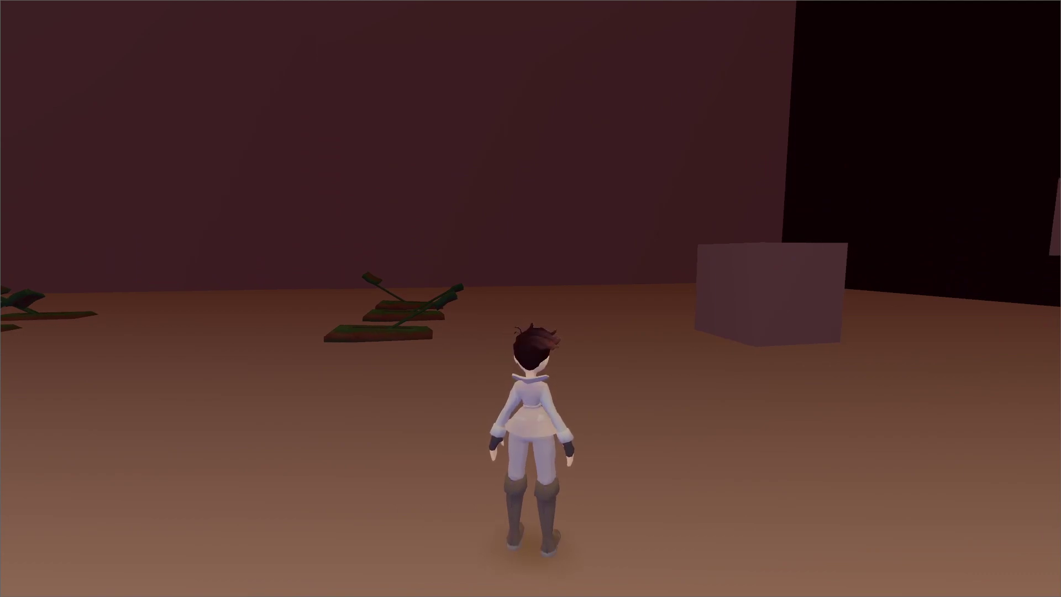
pyautogui.press('s')
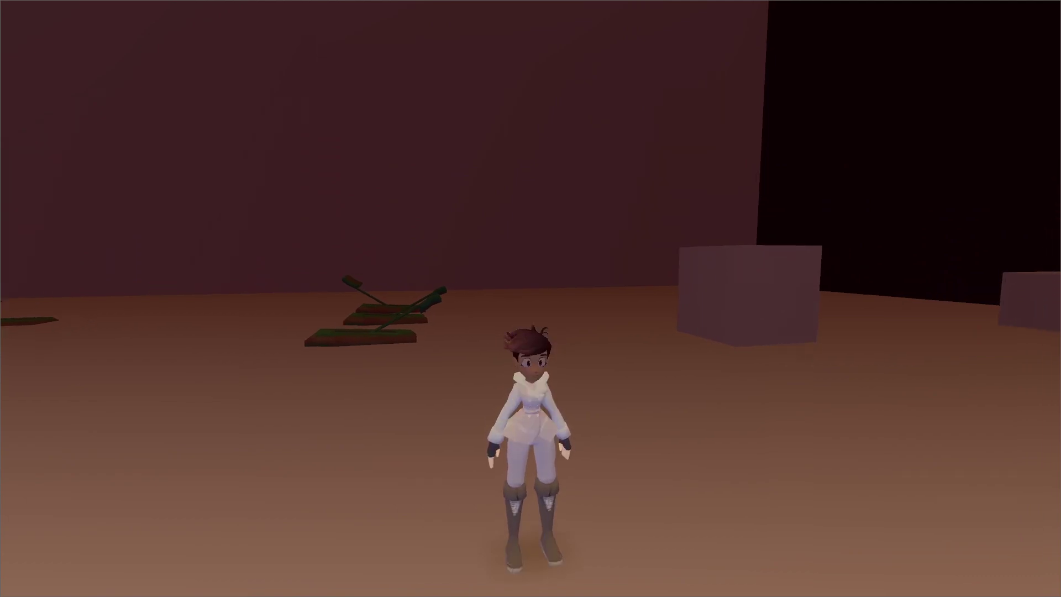
pyautogui.press('w')
pyautogui.press('s')
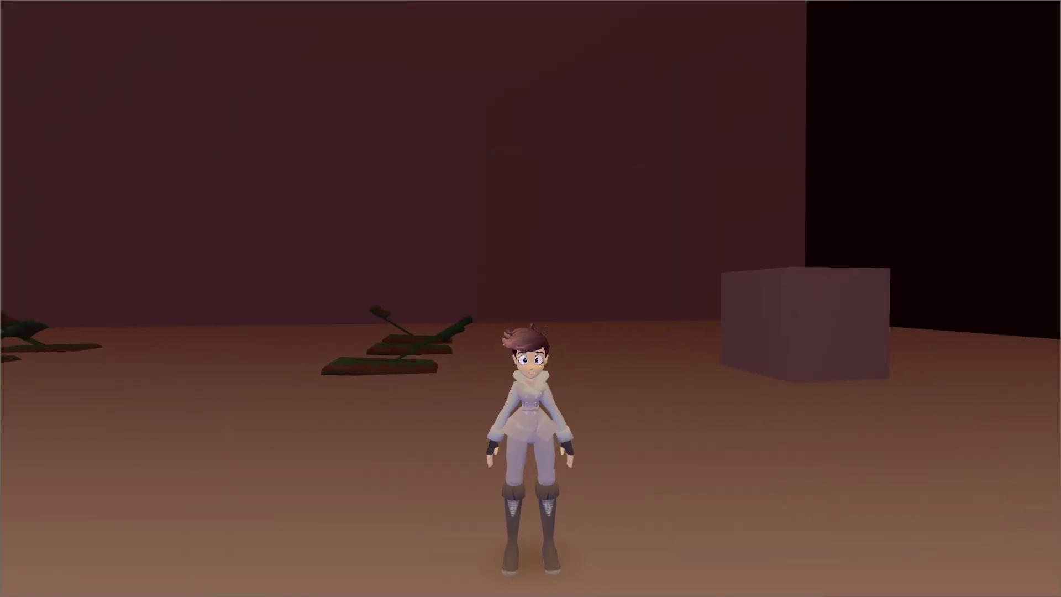
pyautogui.press('s')
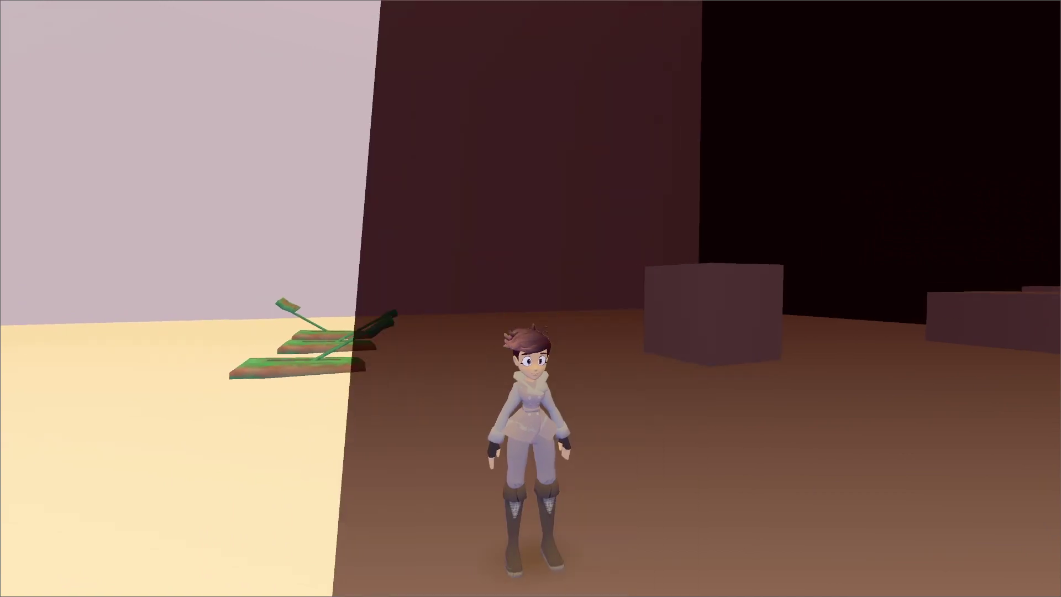
# Step: Give the player the time gun through the in-game console with item("wep_time_gun")
pyautogui.press('`')
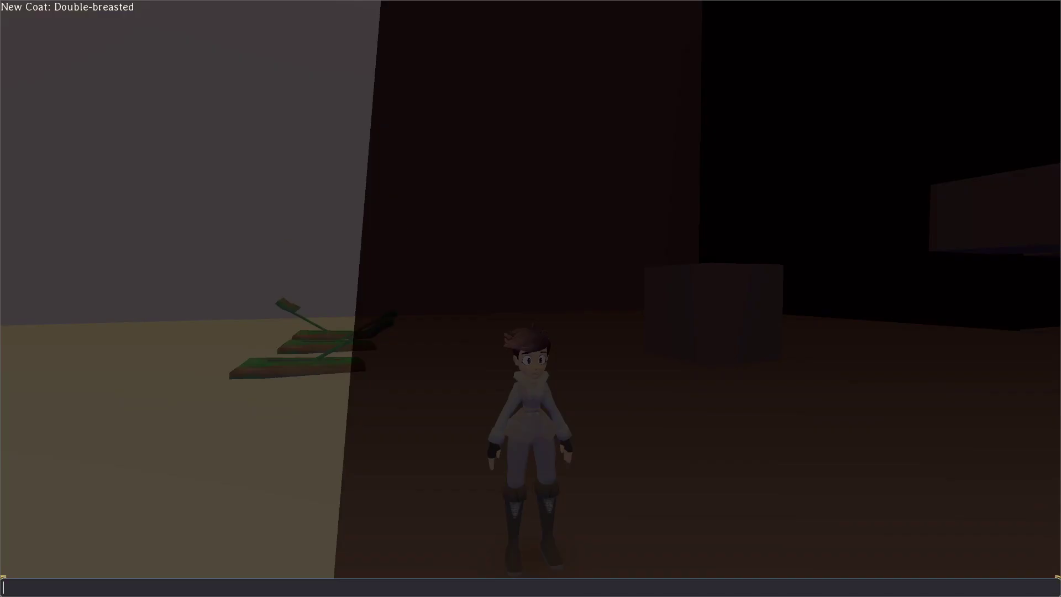
pyautogui.write('item')
pyautogui.write('("wep_time_gun")')
pyautogui.press('Return')
pyautogui.press('`')
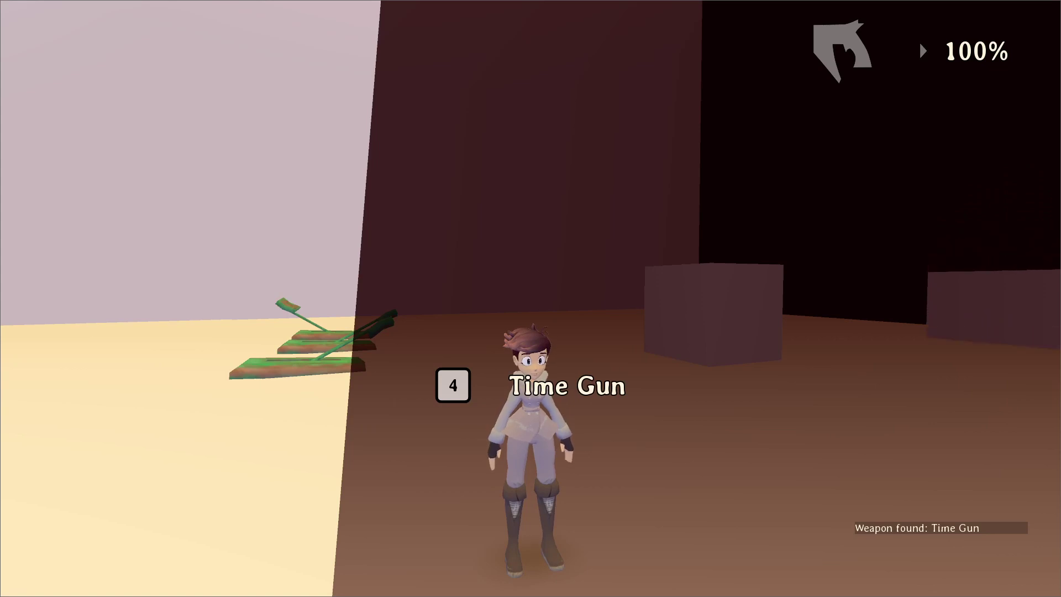
# Step: Equip the Time Gun, run around to examine the player under the time-stop effect, and close the game
pyautogui.press('4')
pyautogui.press('w')
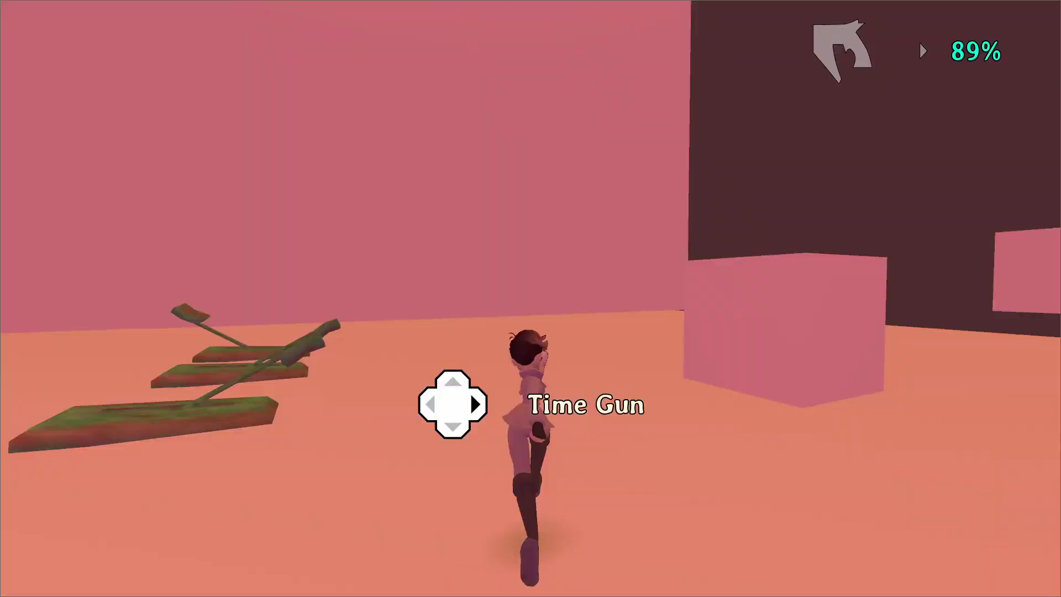
pyautogui.press('w')
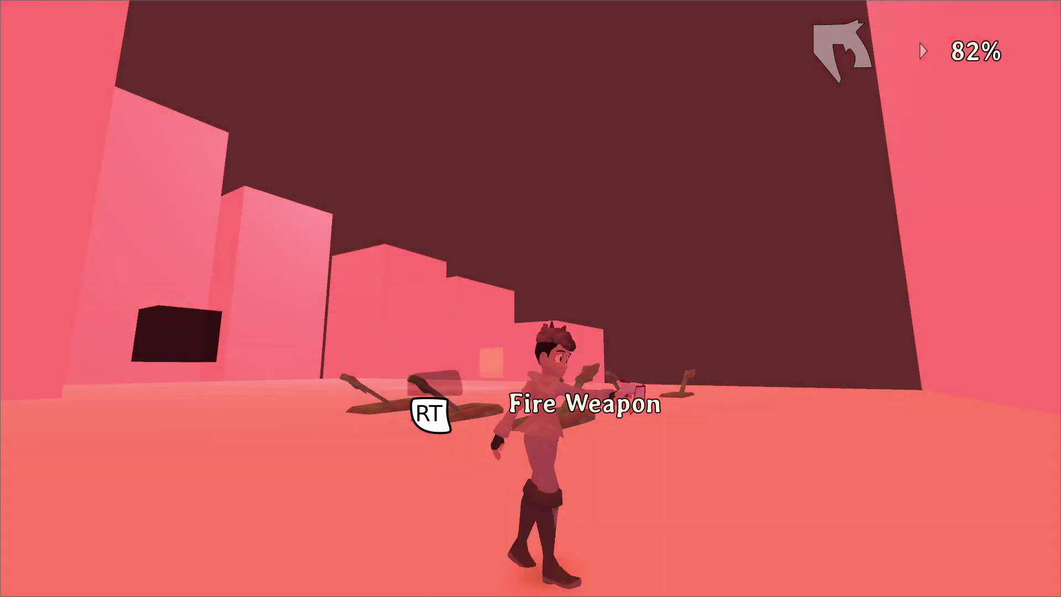
pyautogui.hotkey('alt', 'F4')
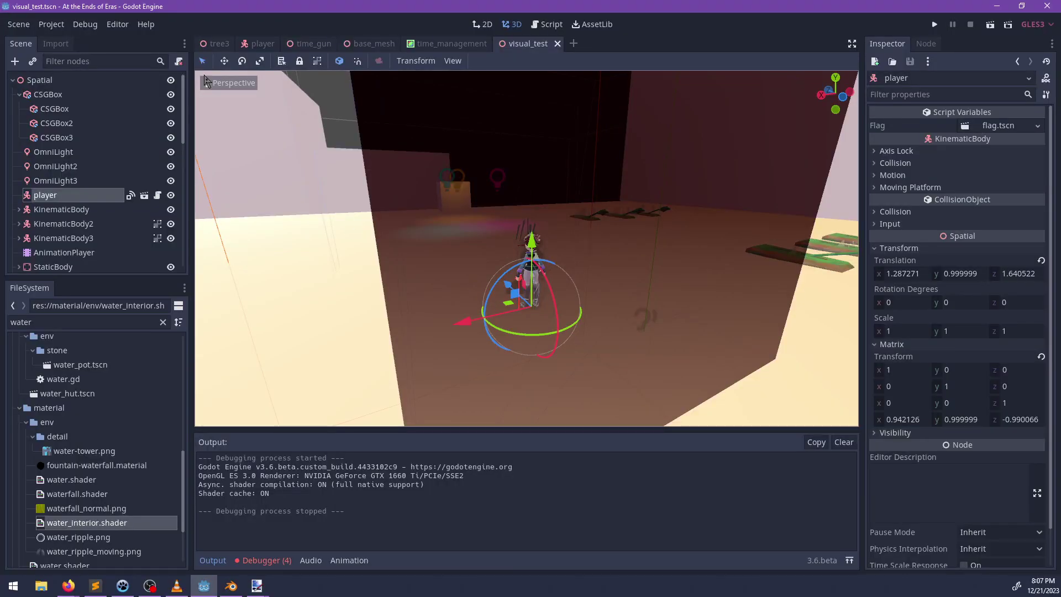
# Step: Change the type of the time_management scene's root node to MeshInstance
pyautogui.click(439, 44)
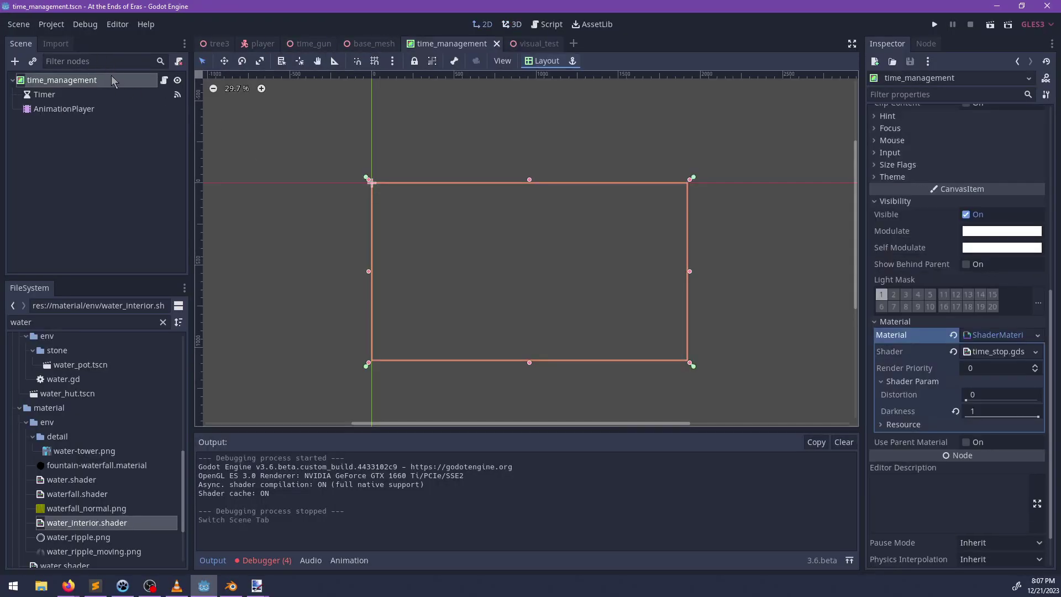
pyautogui.rightClick(111, 81)
pyautogui.click(199, 276)
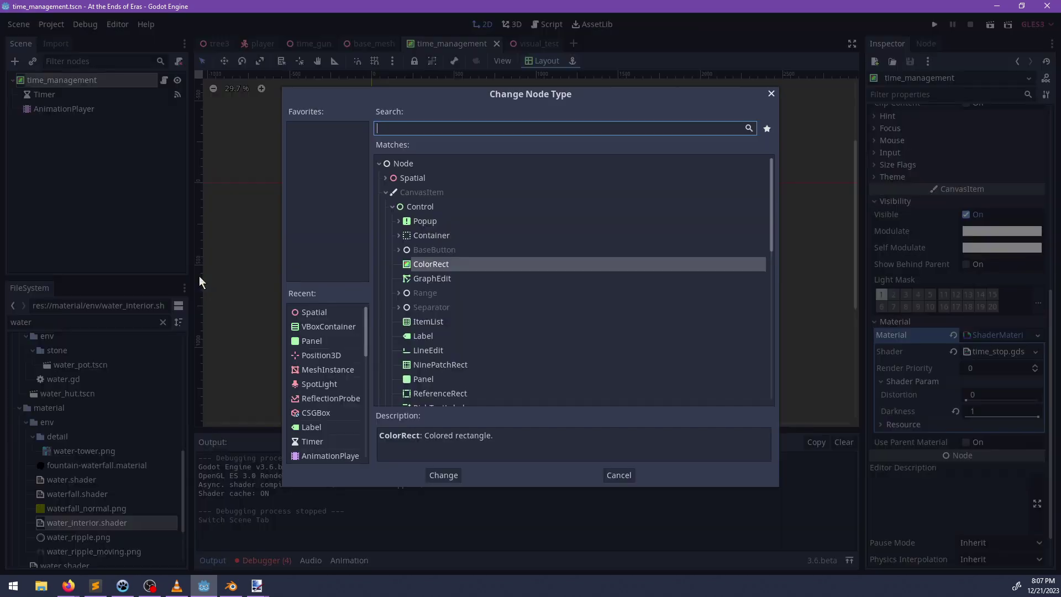
pyautogui.write('qua')
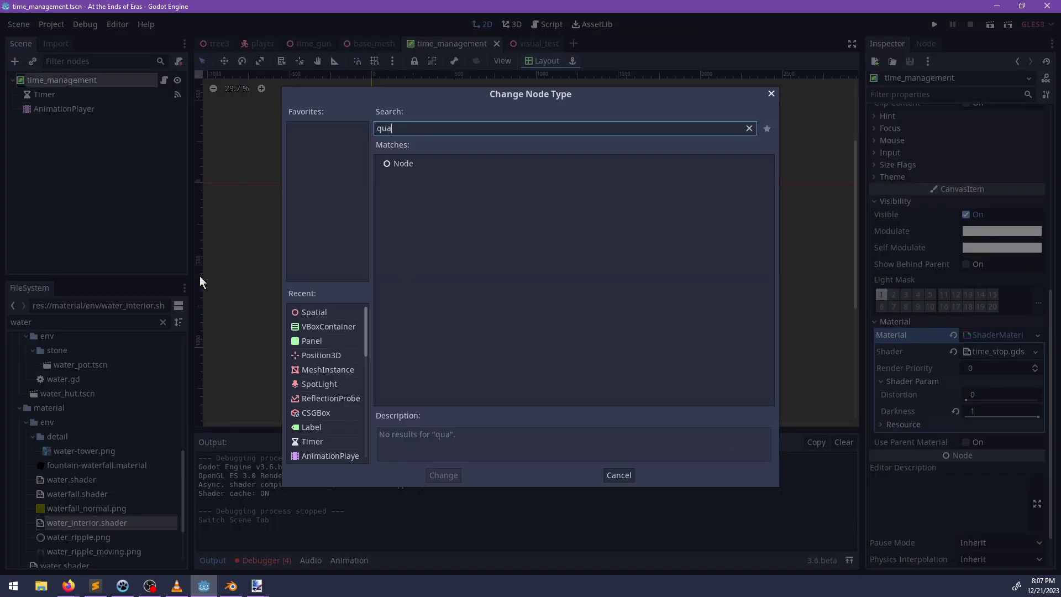
pyautogui.write('d')
pyautogui.press('BackSpace')
pyautogui.press('BackSpace')
pyautogui.press('BackSpace')
pyautogui.press('BackSpace')
pyautogui.write('mesh')
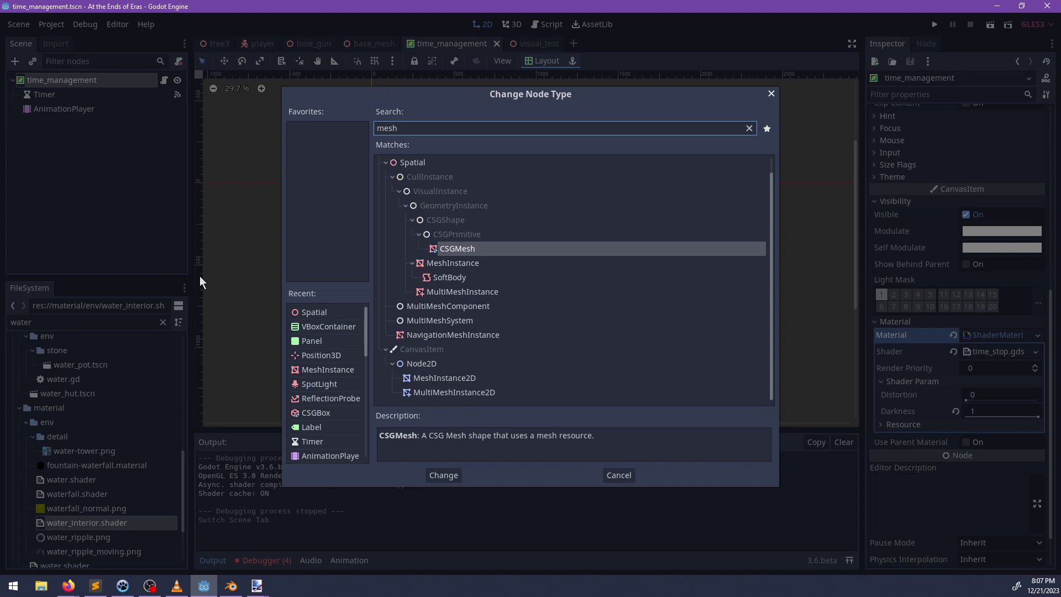
pyautogui.write('in')
pyautogui.press('Return')
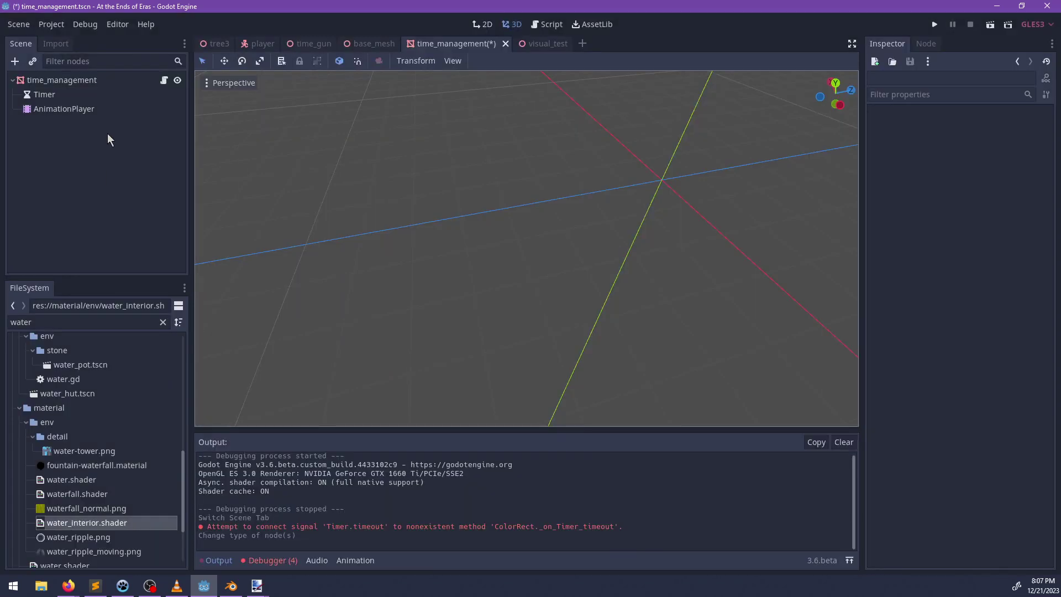
# Step: Assign a new QuadMesh to the time_management node's Mesh property and view the quad from the front
pyautogui.scroll(-10, 676, 248)
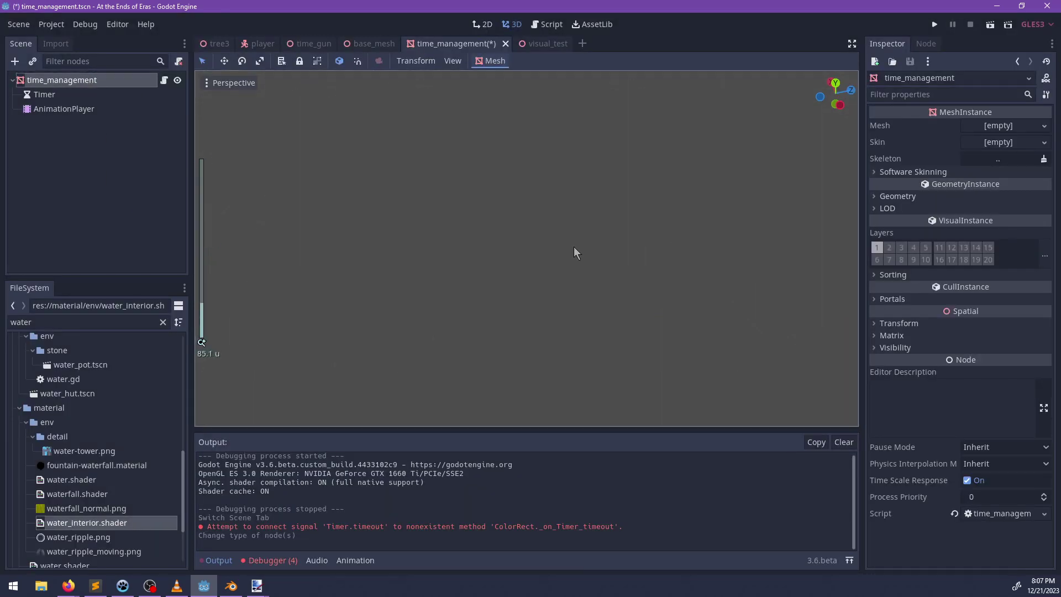
pyautogui.scroll(5, 574, 253)
pyautogui.click(1012, 126)
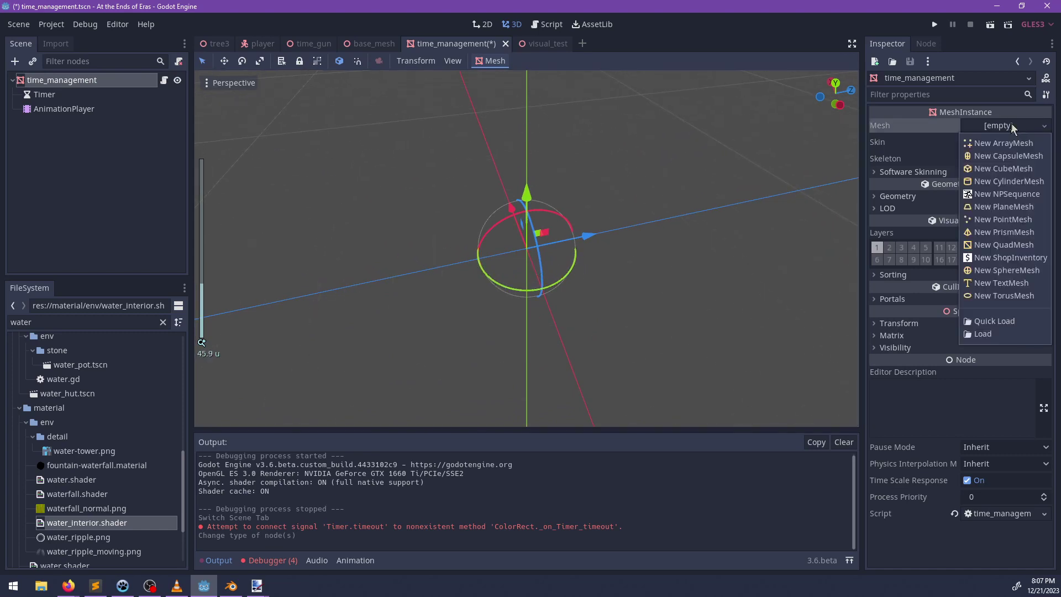
pyautogui.click(1011, 244)
pyautogui.scroll(6, 599, 275)
pyautogui.moveTo(599, 275); pyautogui.dragTo(428, 276, button='middle')
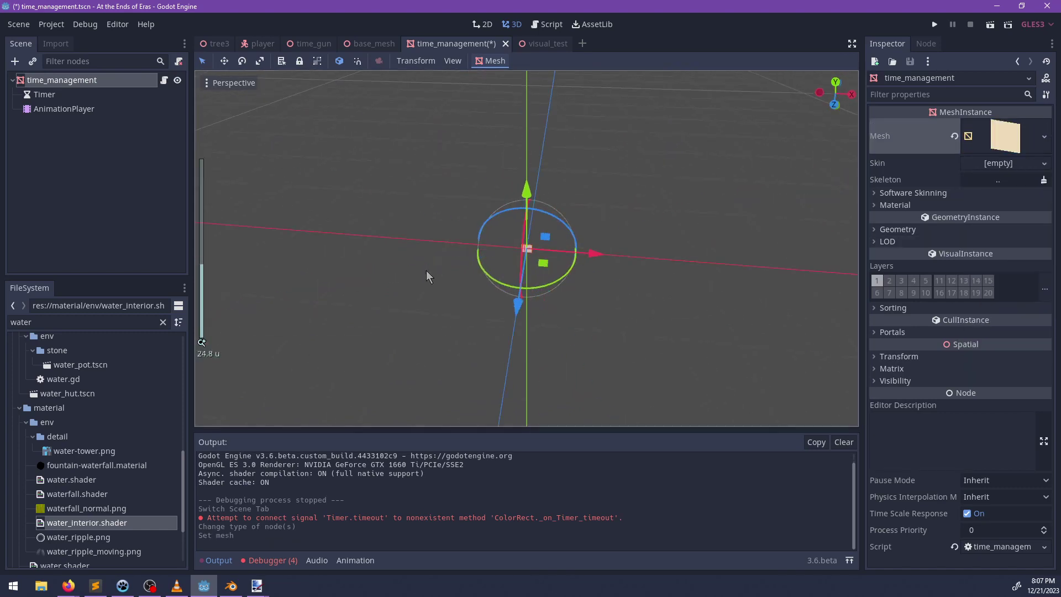
pyautogui.scroll(20, 663, 301)
pyautogui.moveTo(621, 309); pyautogui.dragTo(599, 235, button='middle')
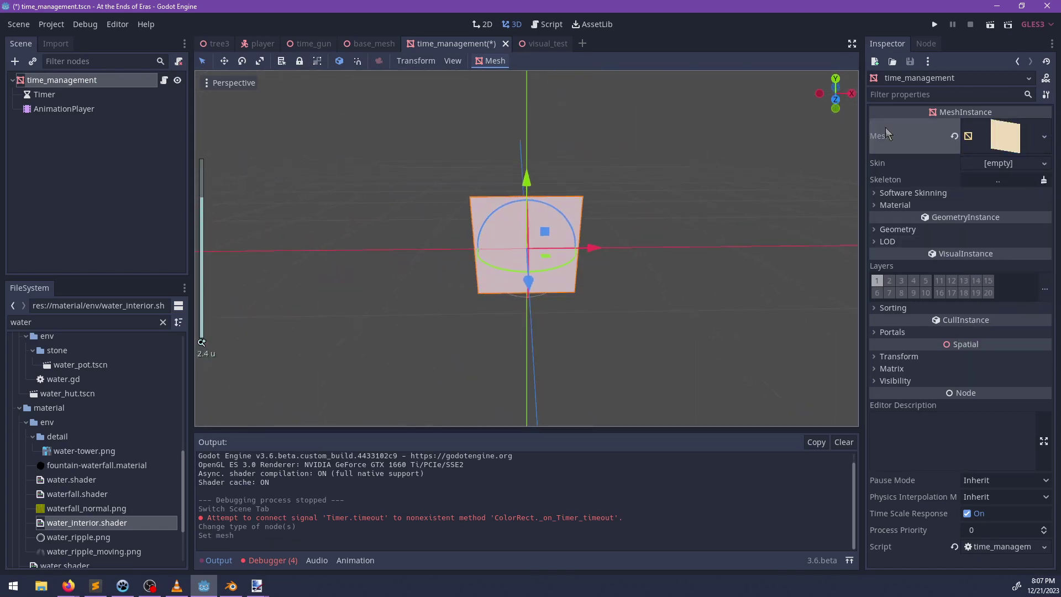
# Step: Find time_stop.gdshader in the project files and assign it as material 0 of the time_management mesh
pyautogui.click(964, 205)
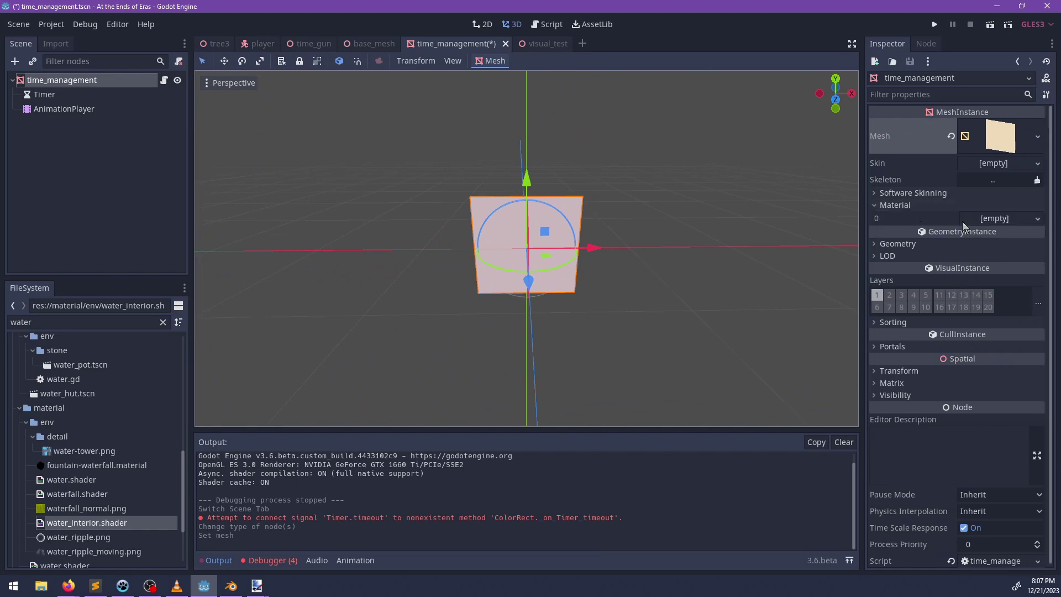
pyautogui.doubleClick(87, 325)
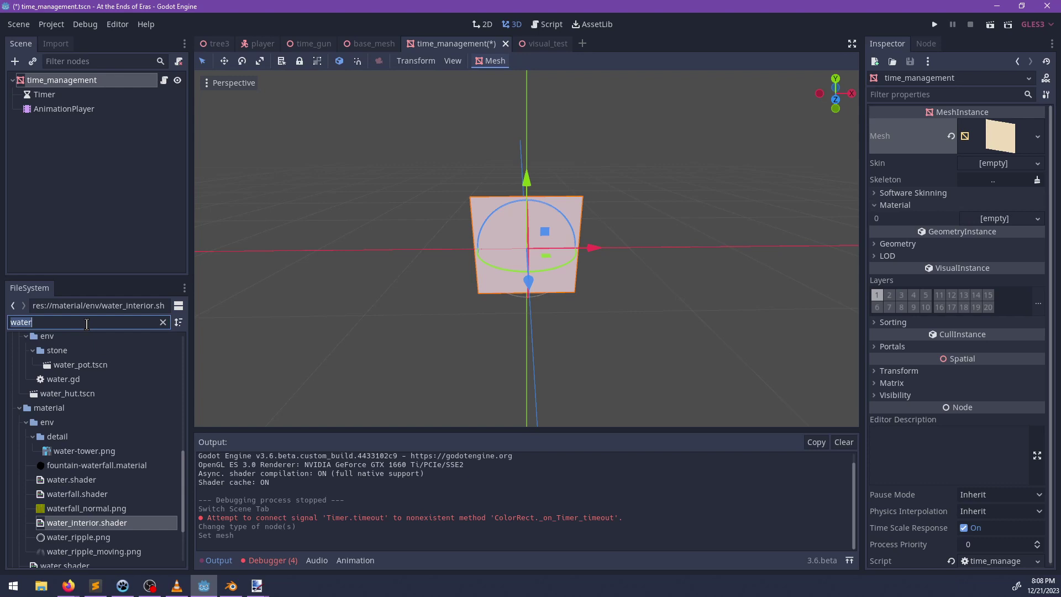
pyautogui.write('time')
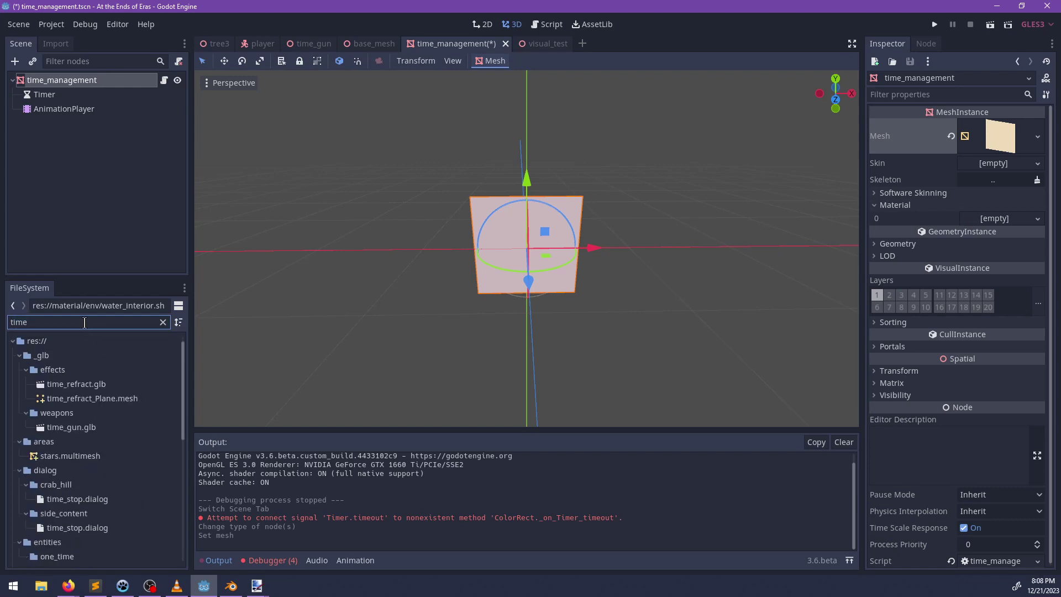
pyautogui.write('_stop')
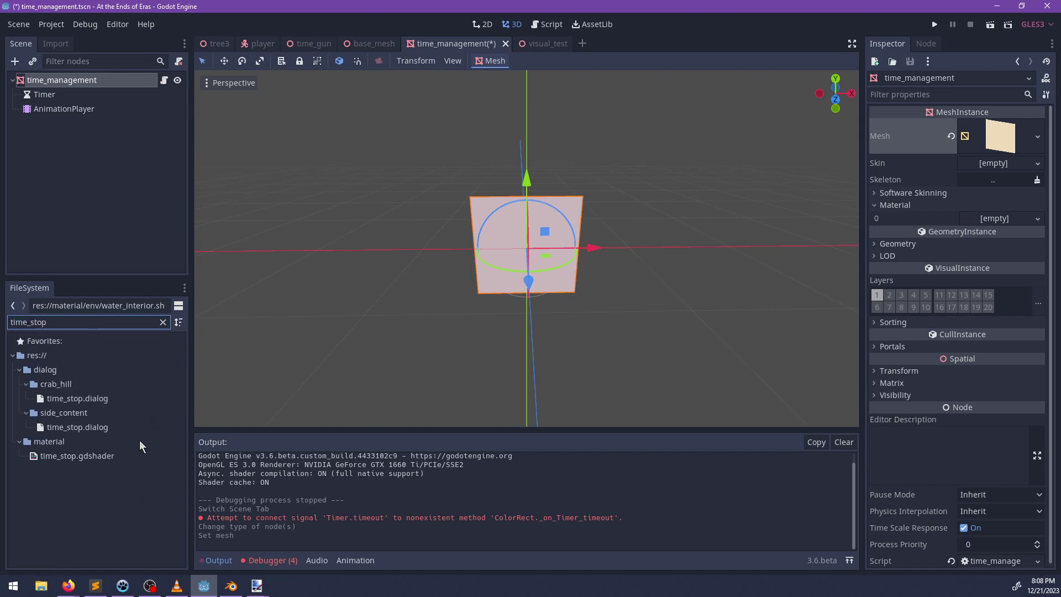
pyautogui.moveTo(102, 460); pyautogui.dragTo(995, 221)
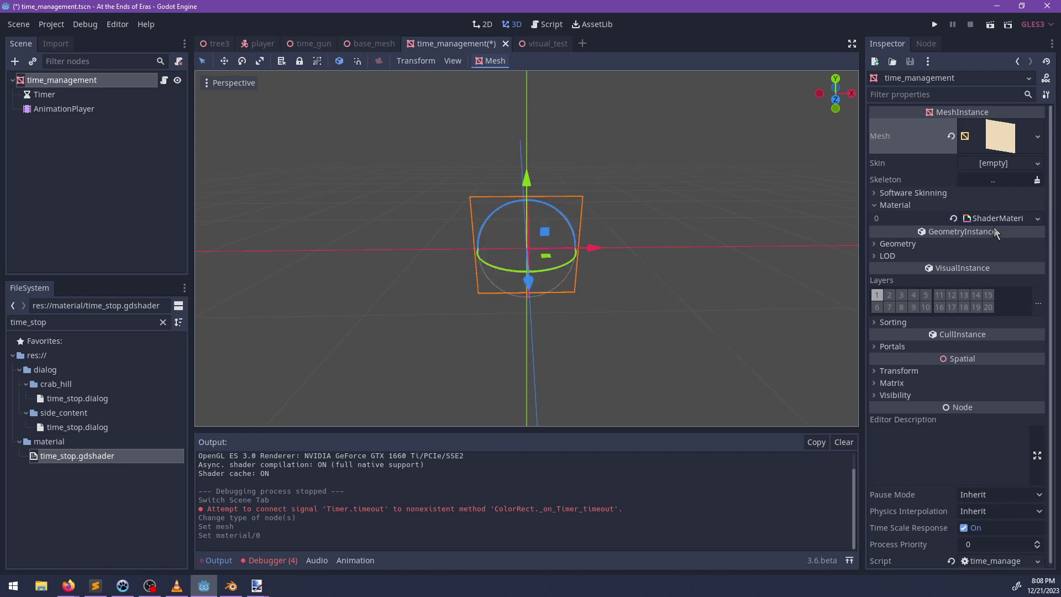
# Step: Open the material's time_stop shader code and change its shader_type to spatial
pyautogui.click(995, 221)
pyautogui.click(995, 237)
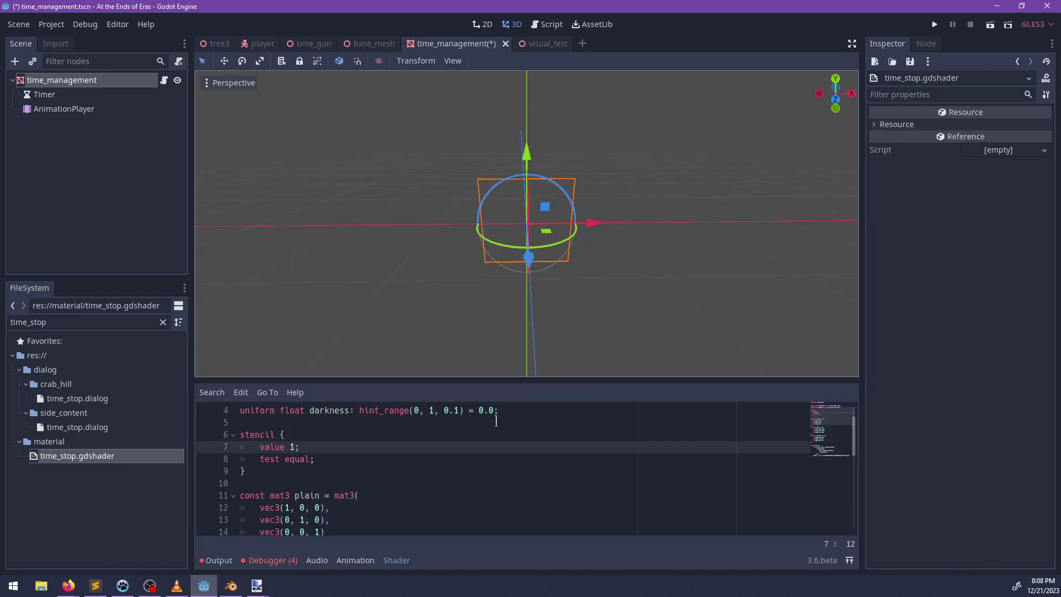
pyautogui.scroll(1, 494, 444)
pyautogui.doubleClick(339, 411)
pyautogui.write('shader_type s')
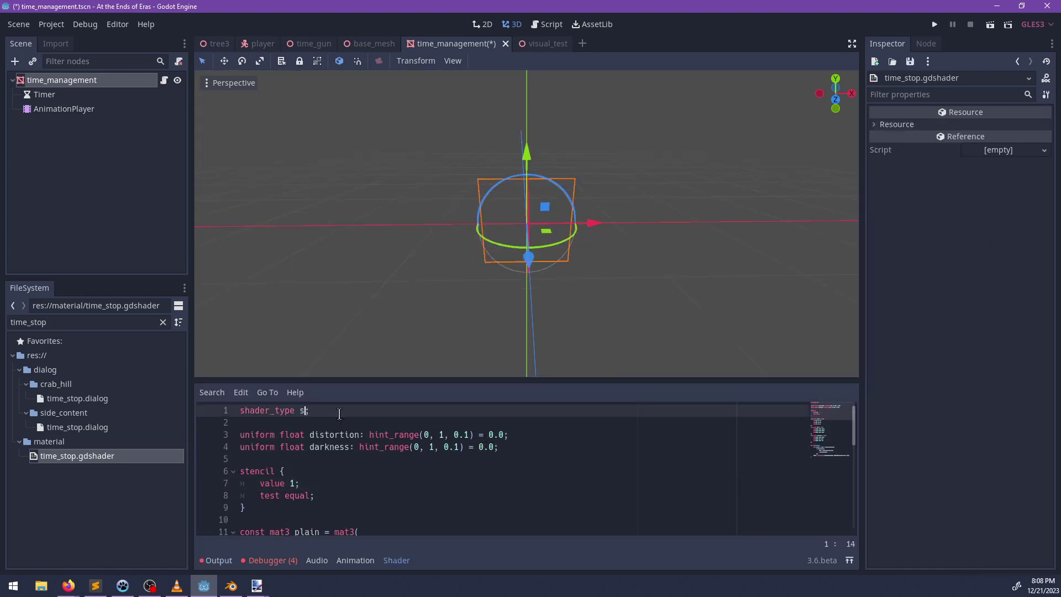
pyautogui.write('patial')
# Step: Add render_mode skip_vertex_transform below the shader type and set the stencil value to 0
pyautogui.press('End')
pyautogui.press('Return')
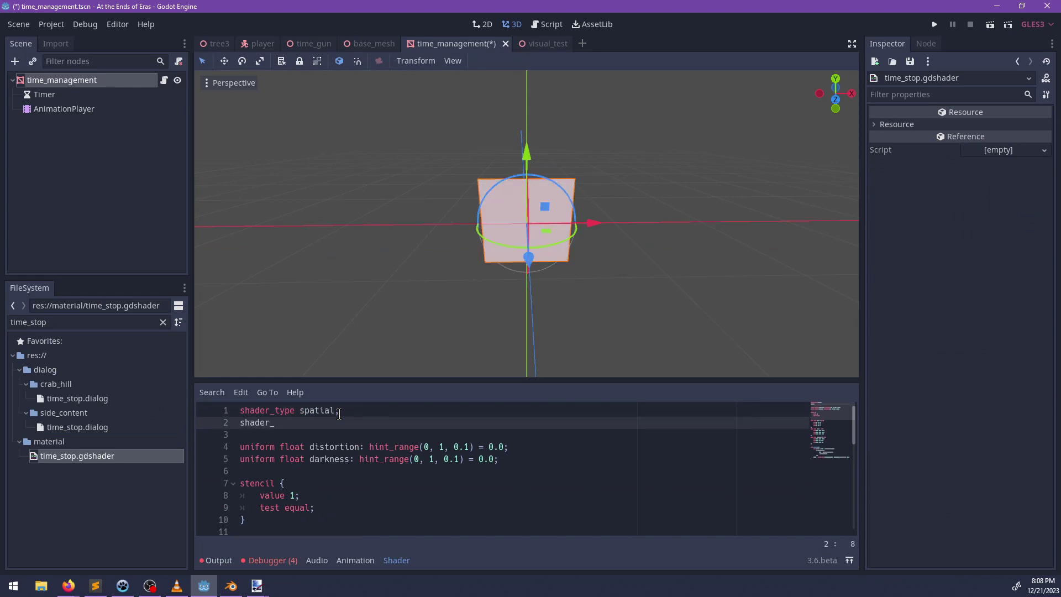
pyautogui.hotkey('ctrl', 'BackSpace')
pyautogui.write('render_mode ski')
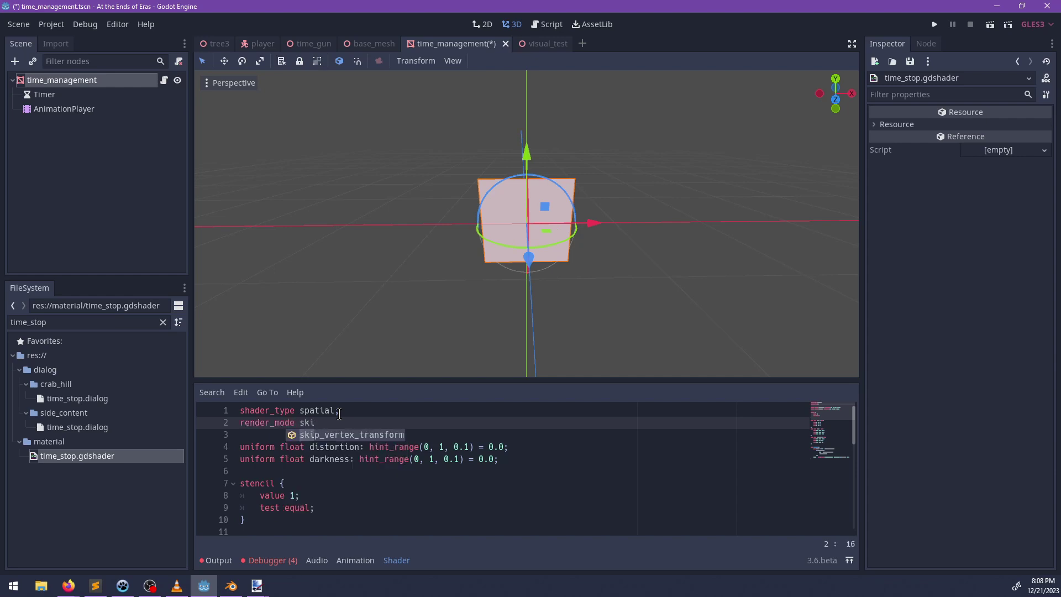
pyautogui.press('Return')
pyautogui.write(';')
pyautogui.click(292, 495)
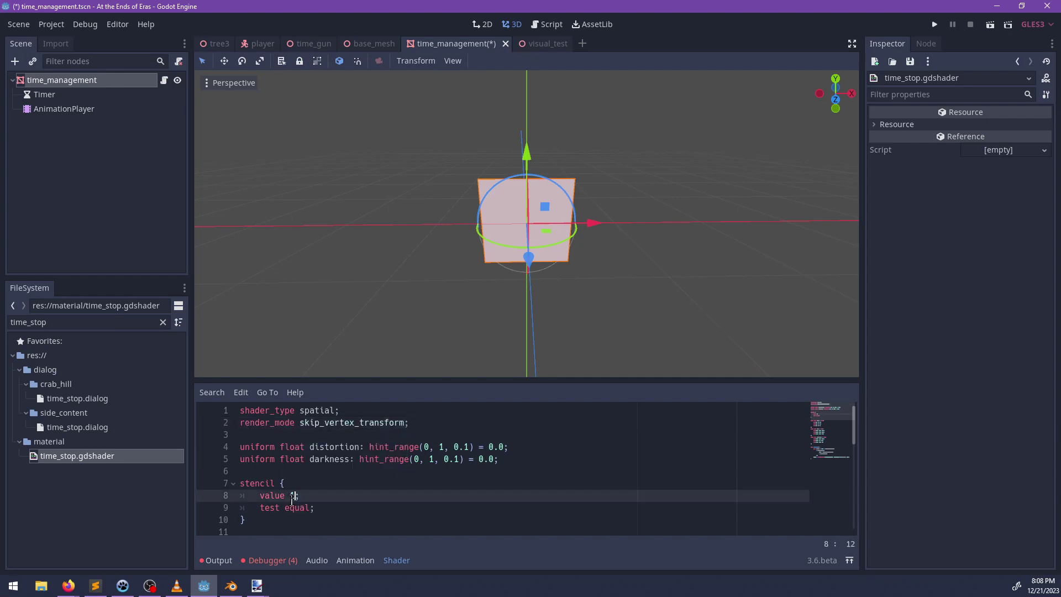
pyautogui.press('Delete')
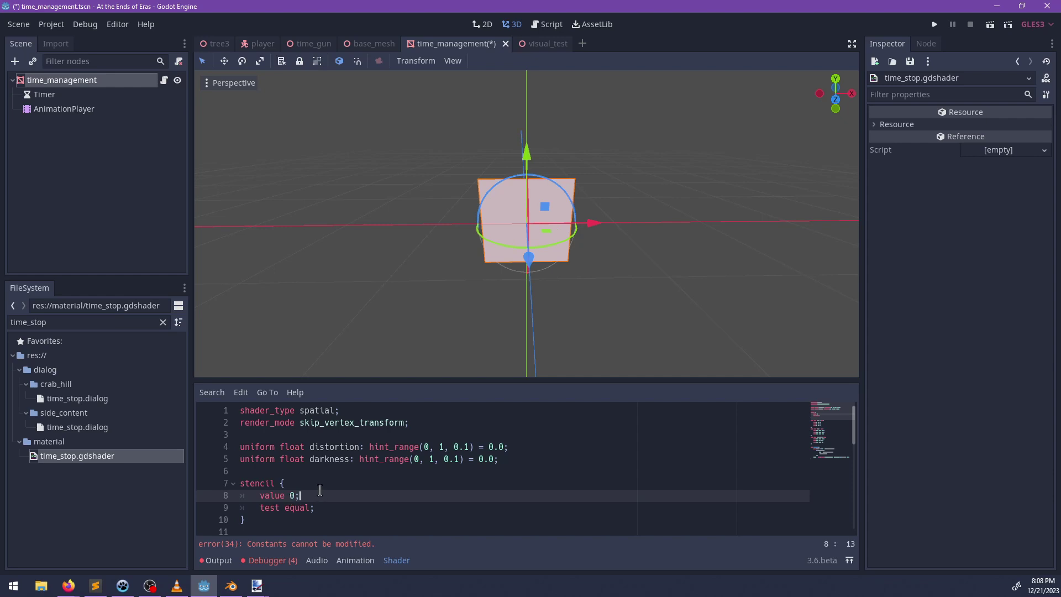
# Step: Rewrite the fragment function's output line as ALBEDO = texture(SCREEN_TEXTURE, SCREEN_UV).rgb*effect; and save the scene
pyautogui.doubleClick(358, 418)
pyautogui.scroll(-1, 384, 475)
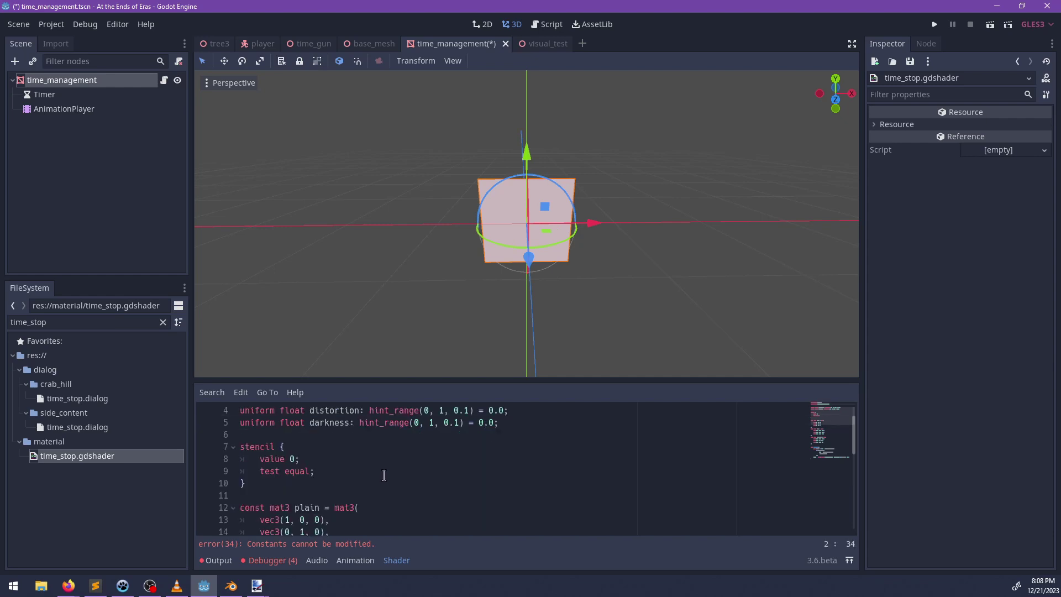
pyautogui.scroll(-7, 384, 473)
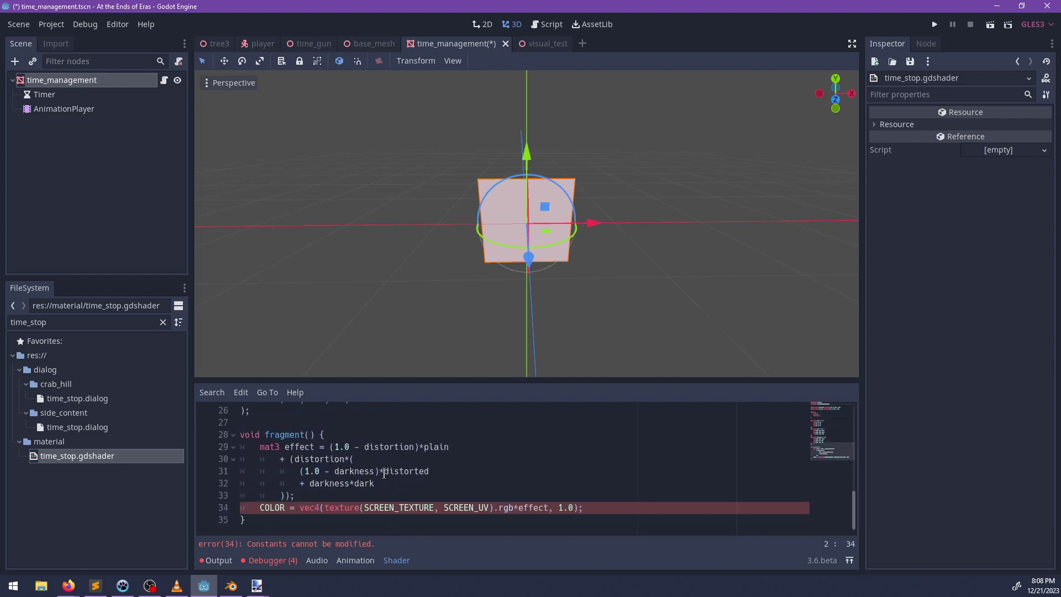
pyautogui.doubleClick(275, 508)
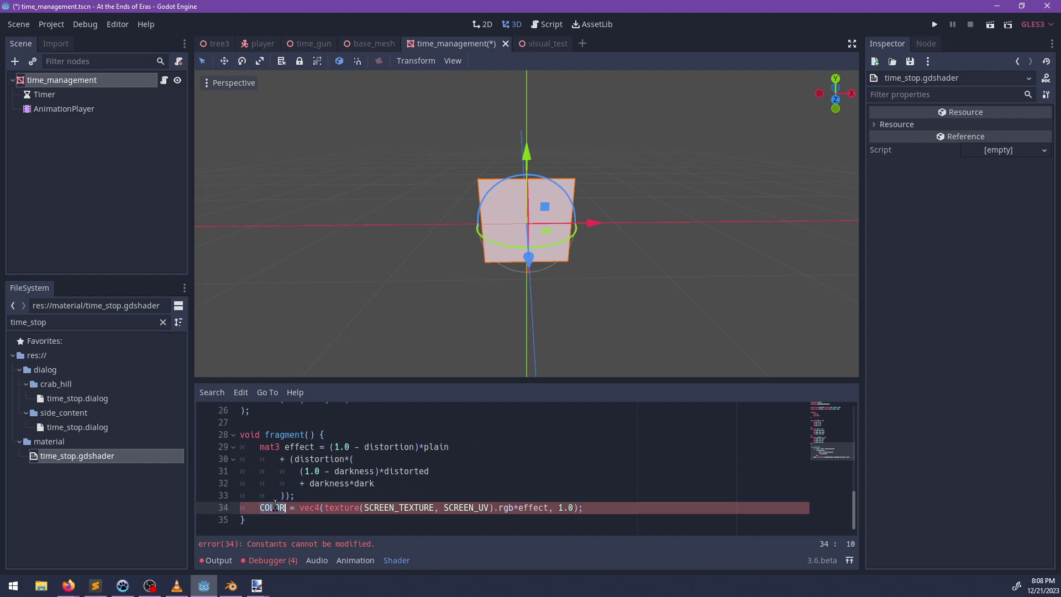
pyautogui.write('ALBEDO')
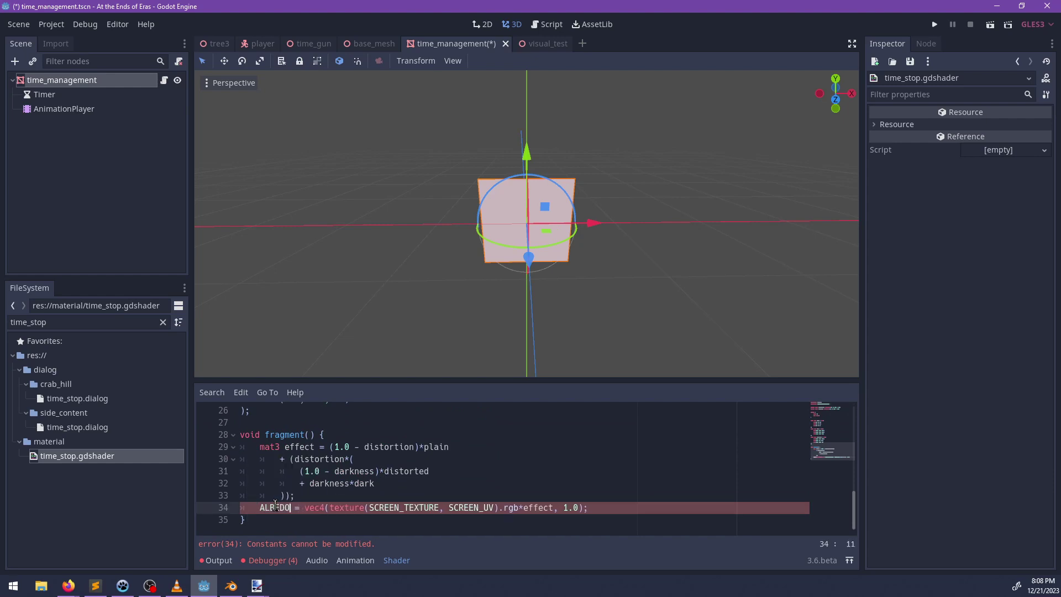
pyautogui.press('BackSpace')
pyautogui.press('BackSpace')
pyautogui.press('BackSpace')
pyautogui.press('BackSpace')
pyautogui.press('BackSpace')
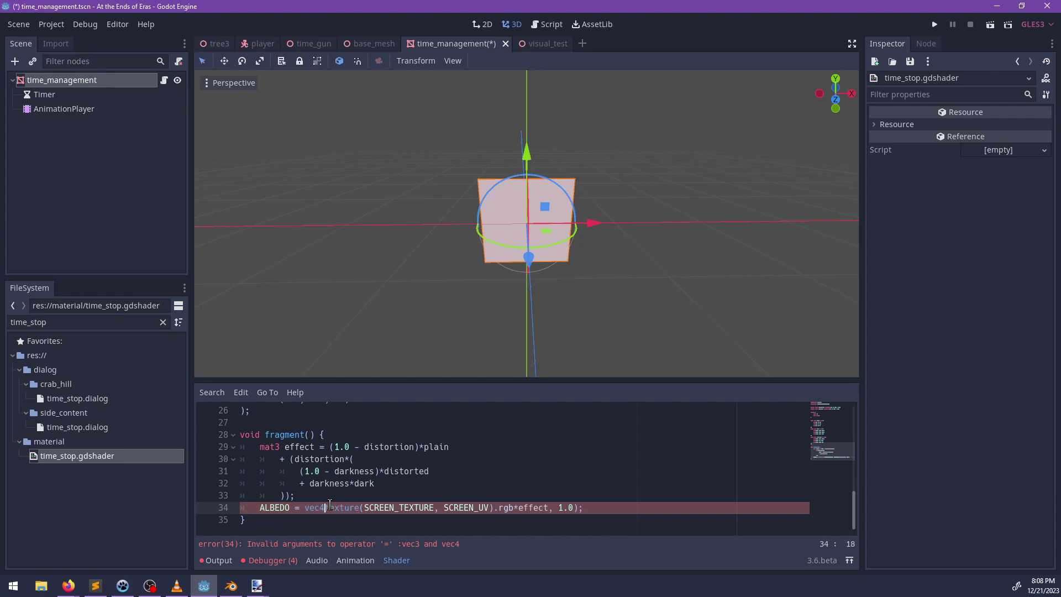
pyautogui.hotkey('ctrl', 'Right')
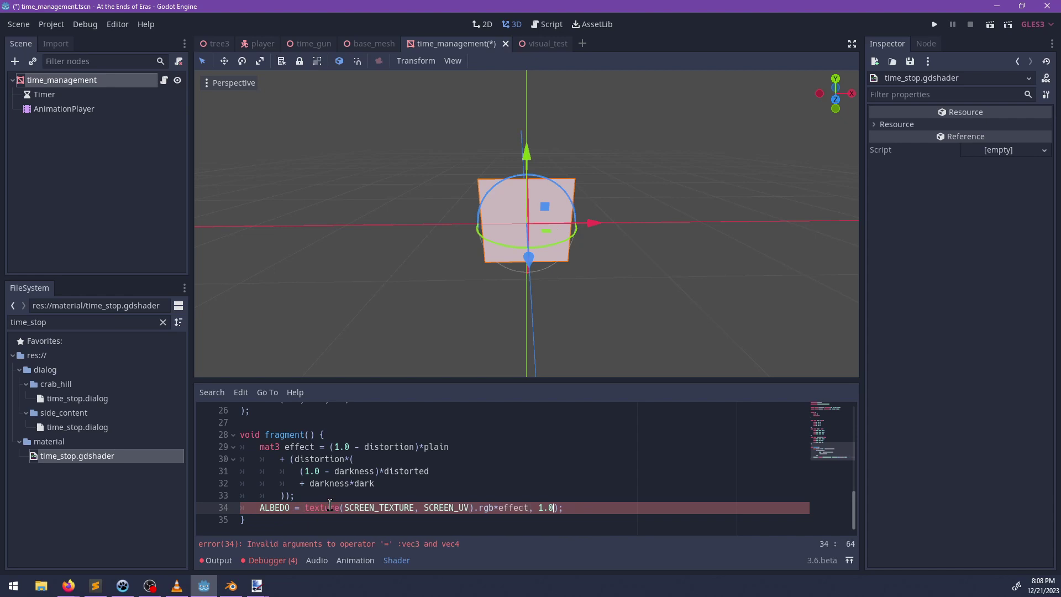
pyautogui.press('Delete')
pyautogui.click(375, 495)
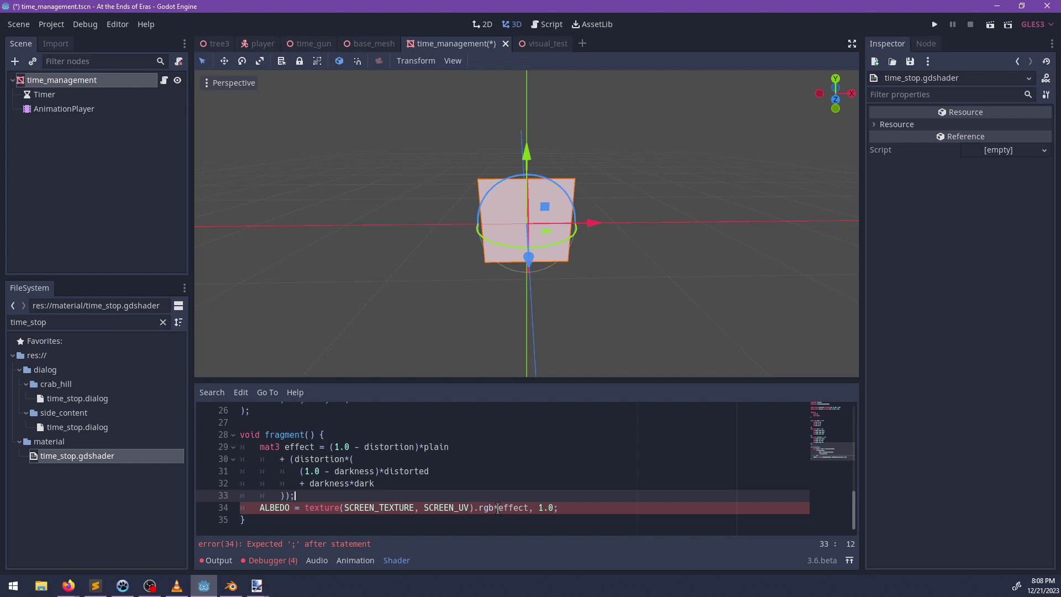
pyautogui.click(552, 507)
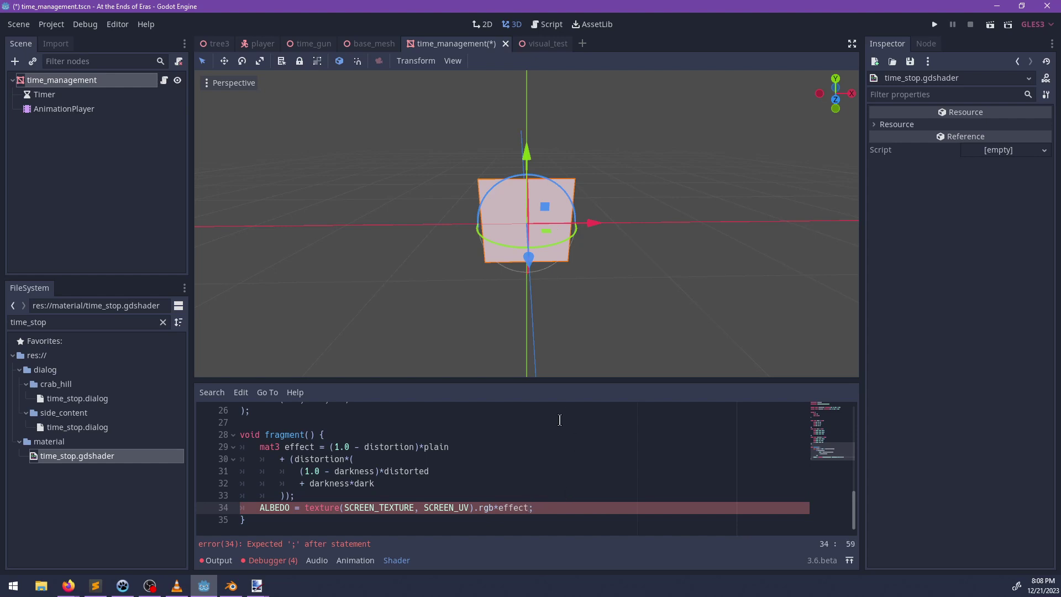
pyautogui.hotkey('ctrl', 's')
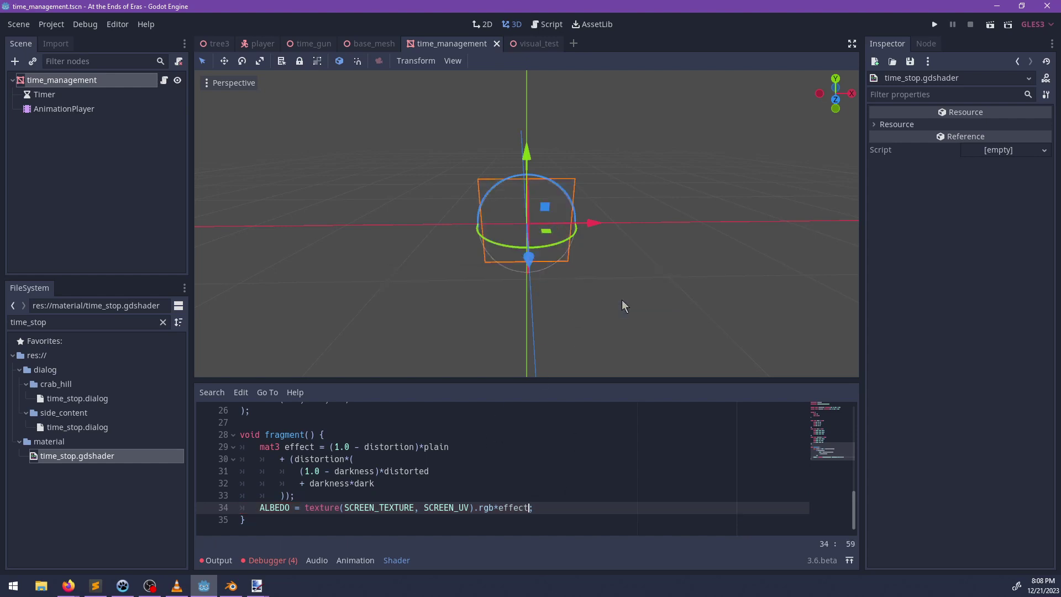
# Step: Examine the shaded quad from the side and review the beginning of the time_stop shader code
pyautogui.scroll(-7, 632, 284)
pyautogui.scroll(7, 630, 283)
pyautogui.moveTo(628, 283); pyautogui.dragTo(427, 269, button='middle')
pyautogui.scroll(8, 406, 458)
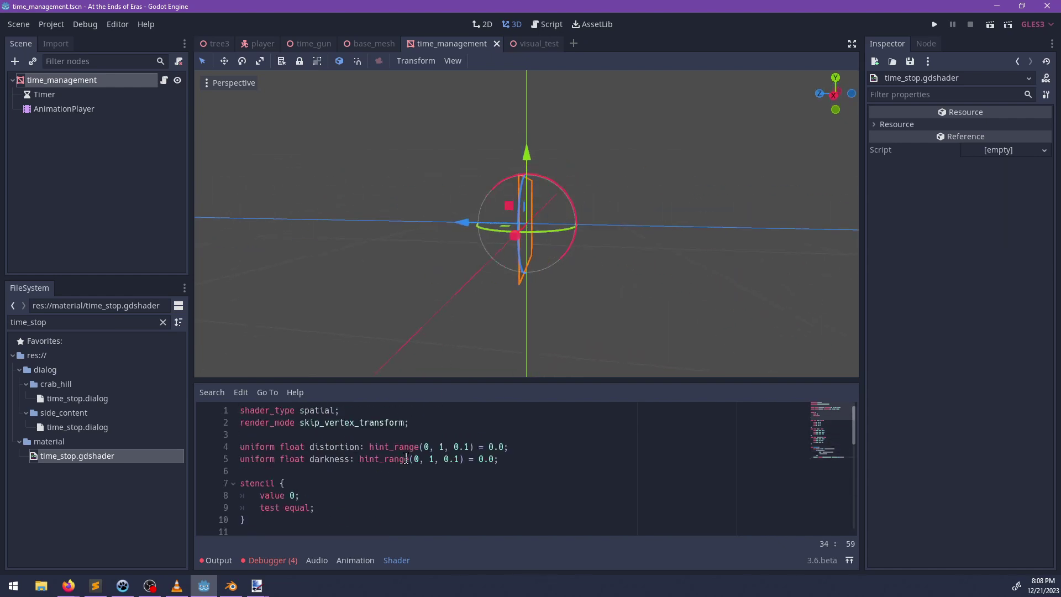
pyautogui.click(92, 77)
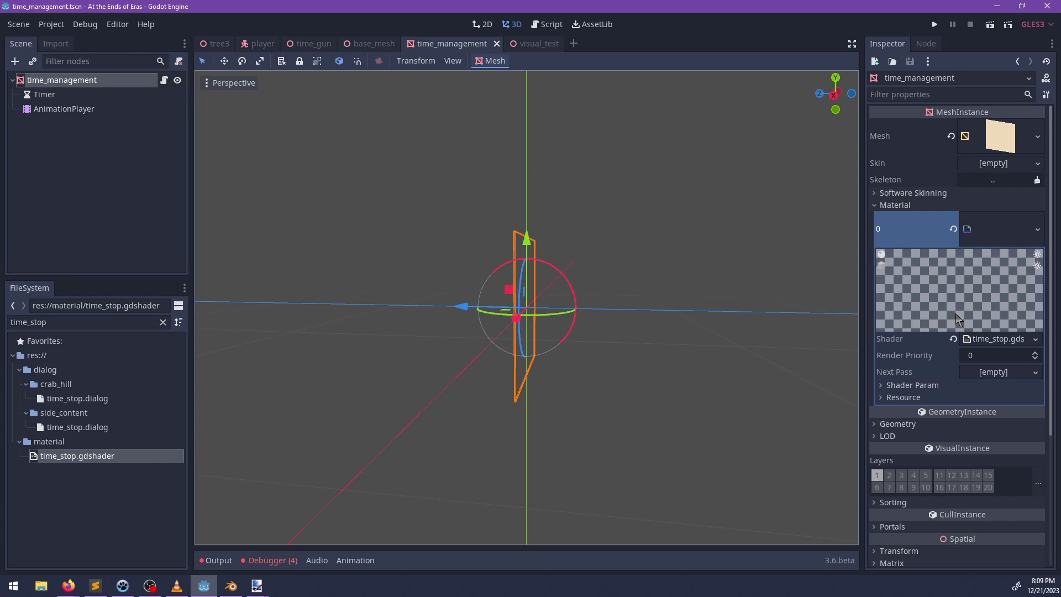
pyautogui.click(986, 340)
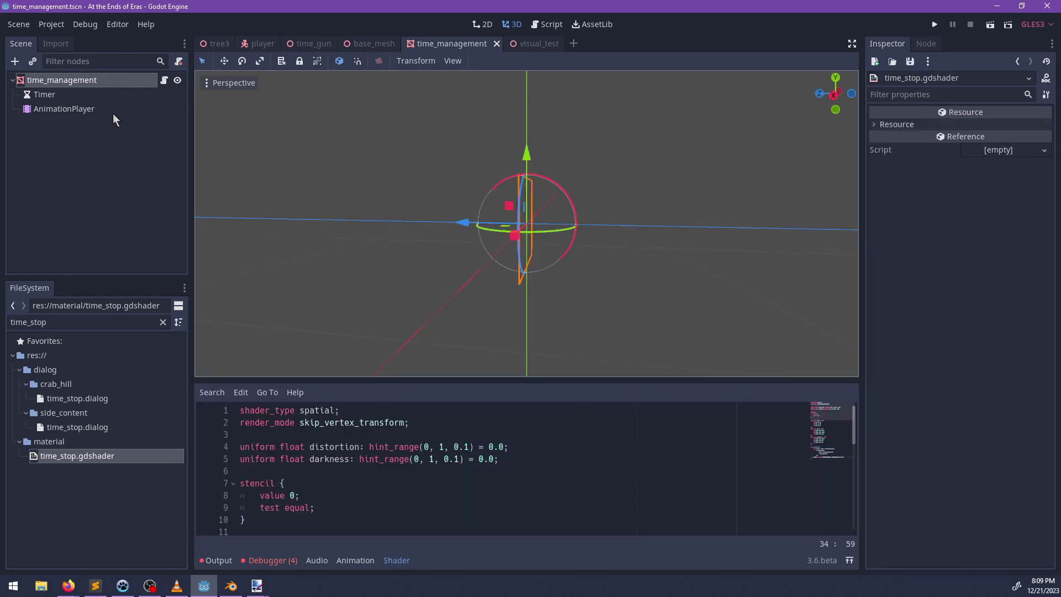
pyautogui.click(97, 80)
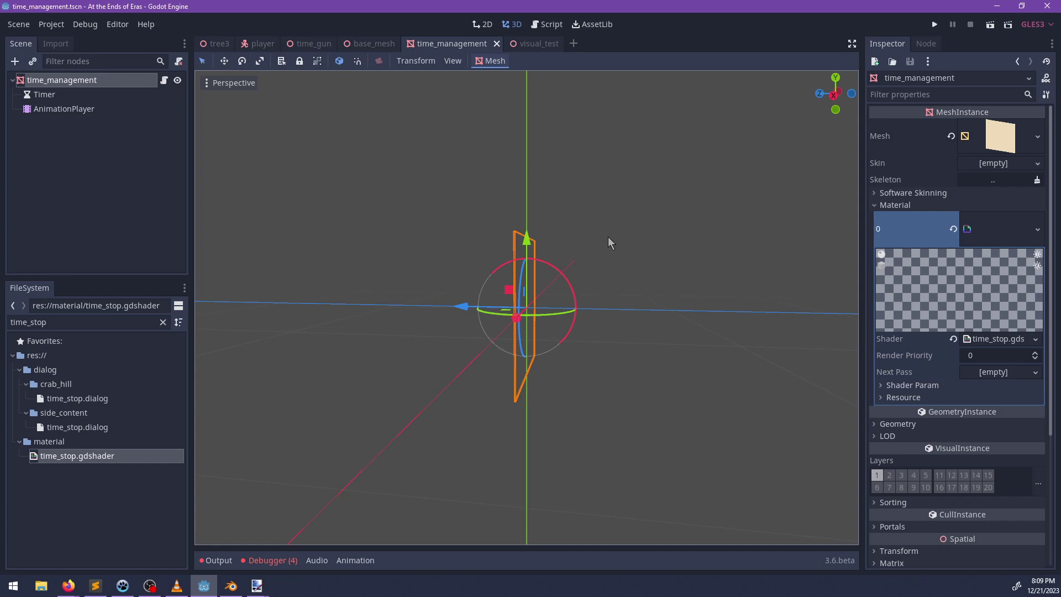
# Step: Bring up the visual_test scene in the 3D view and run it
pyautogui.click(543, 24)
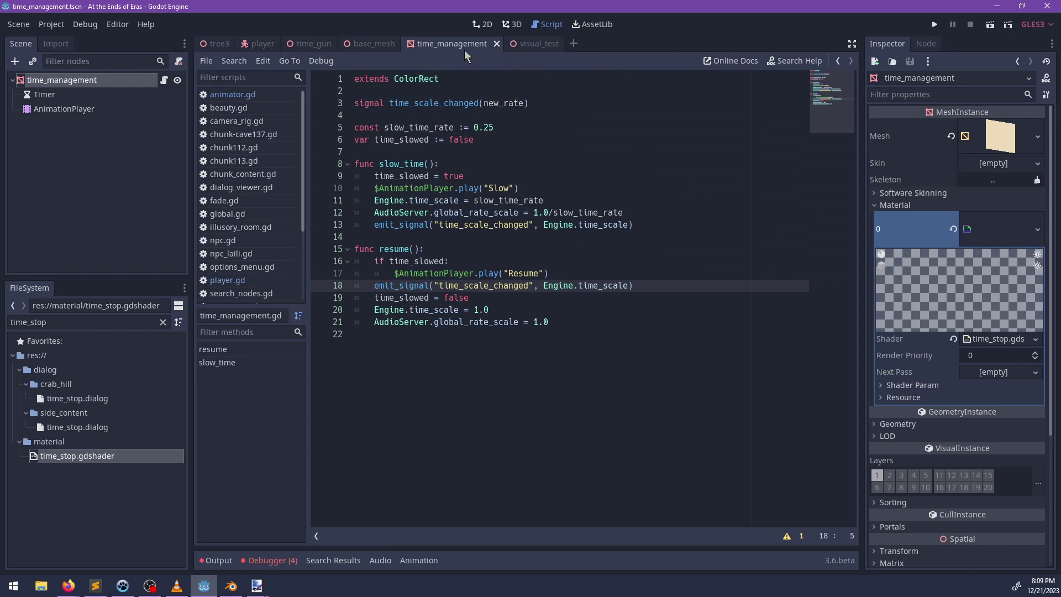
pyautogui.click(532, 44)
pyautogui.click(511, 24)
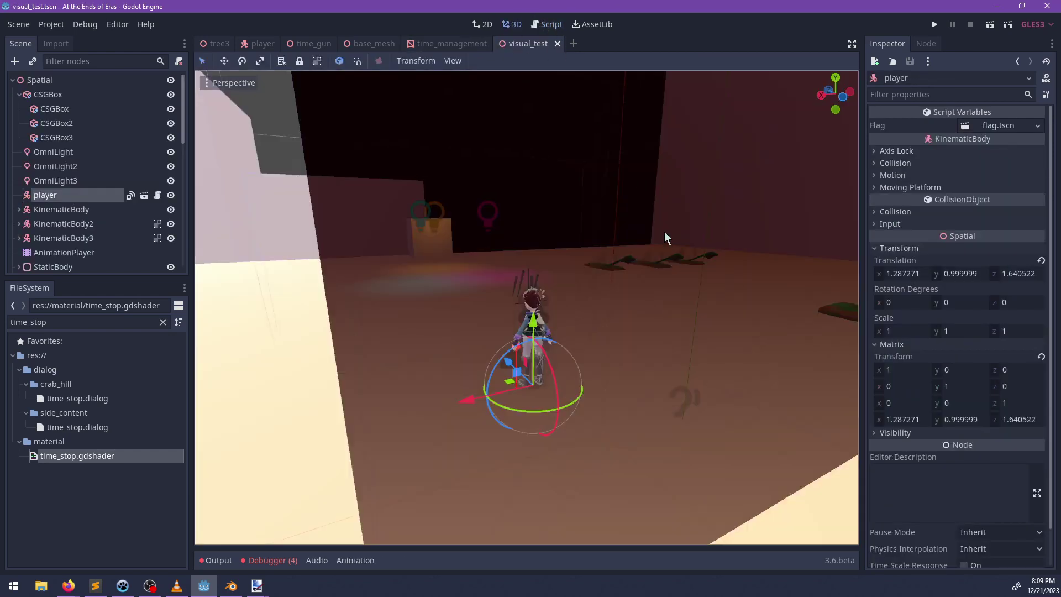
pyautogui.press('F6')
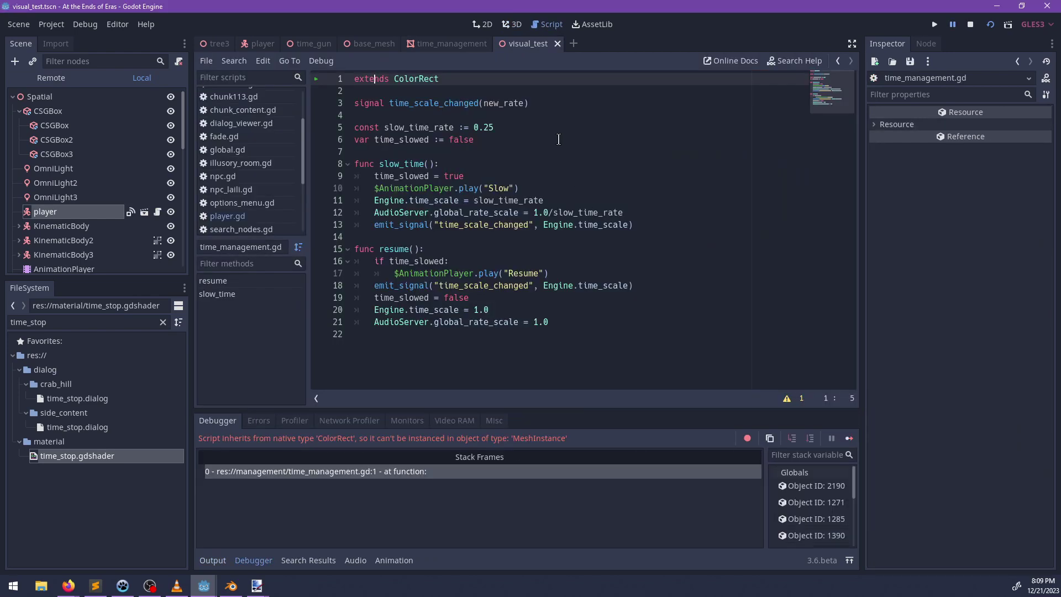
# Step: Make time_management.gd extend Node and run the visual_test scene again
pyautogui.doubleClick(428, 79)
pyautogui.write('Node')
pyautogui.press('F5')
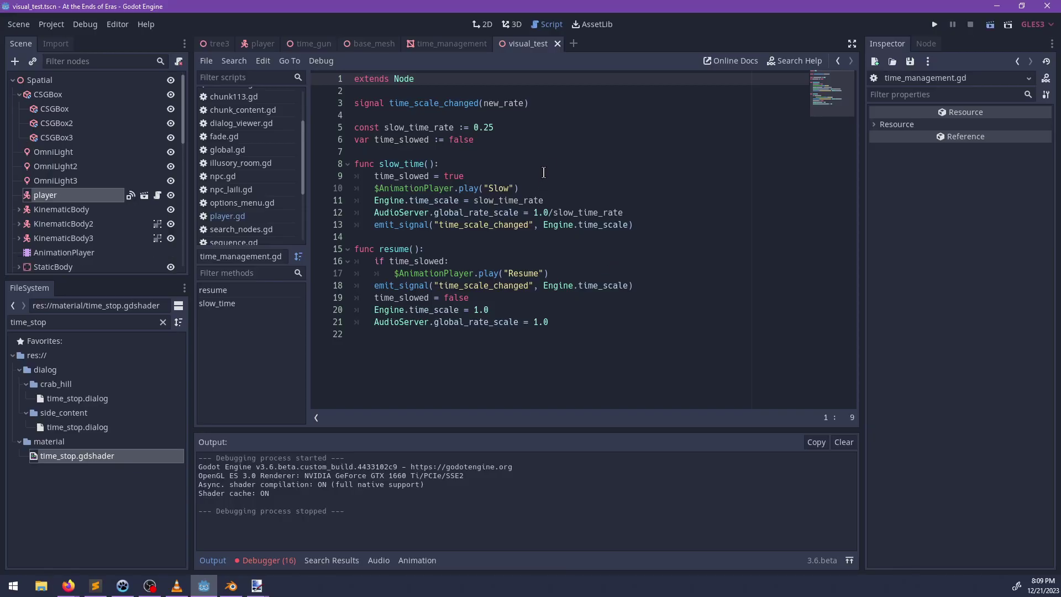
pyautogui.press('F6')
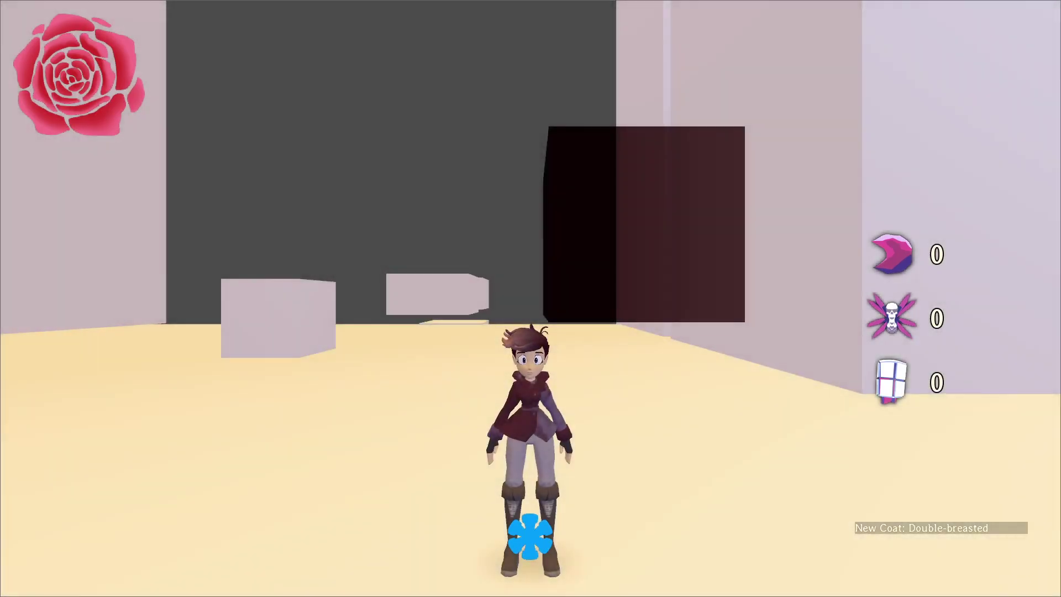
# Step: Give the player the time gun in the running test scene through the console with item("wep_time_gun")
pyautogui.press('`')
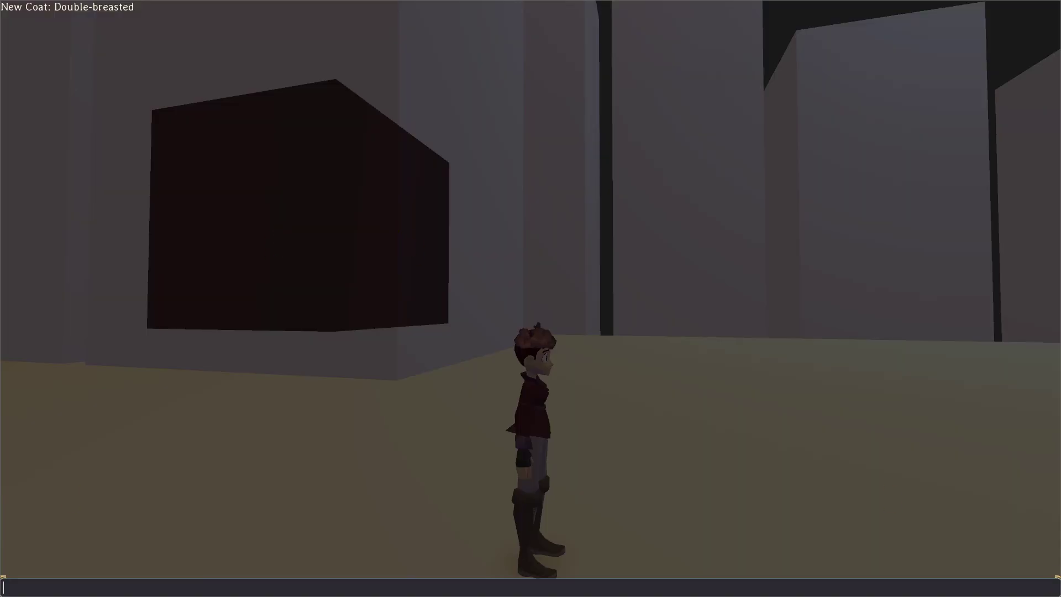
pyautogui.write('item("wep_time_gun")')
pyautogui.press('Return')
pyautogui.press('Escape')
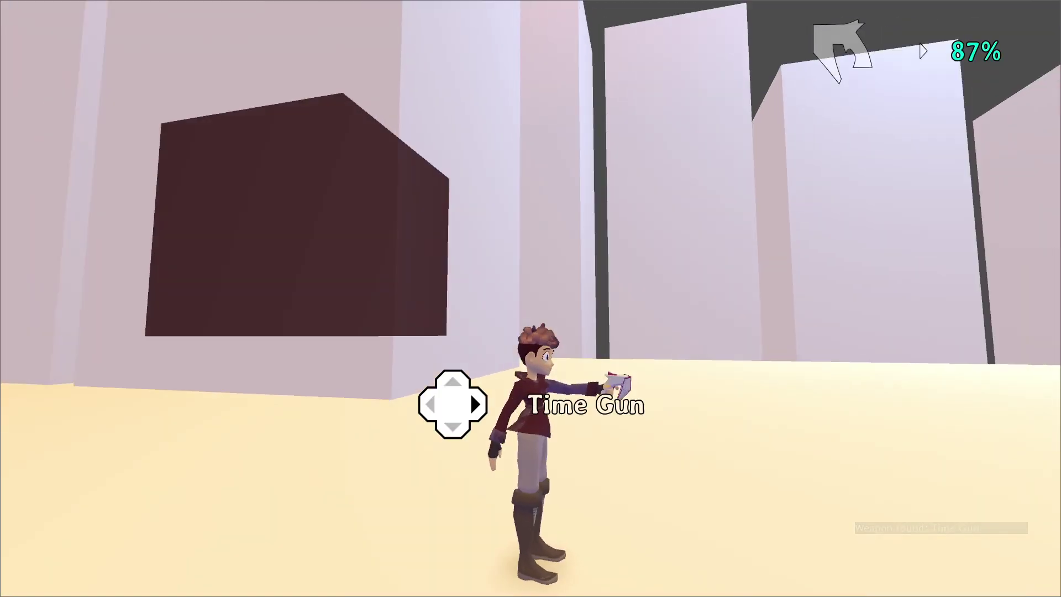
# Step: Equip the Time Gun and move around to check the time-stop effect, pause the game, and return to the Godot editor
pyautogui.press('a')
pyautogui.press('a')
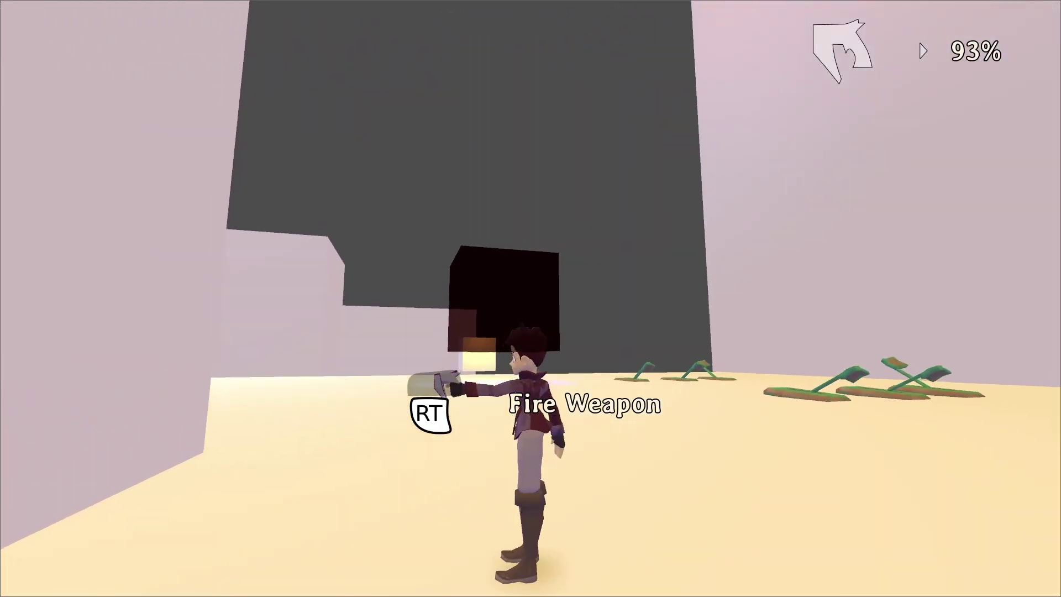
pyautogui.press('a')
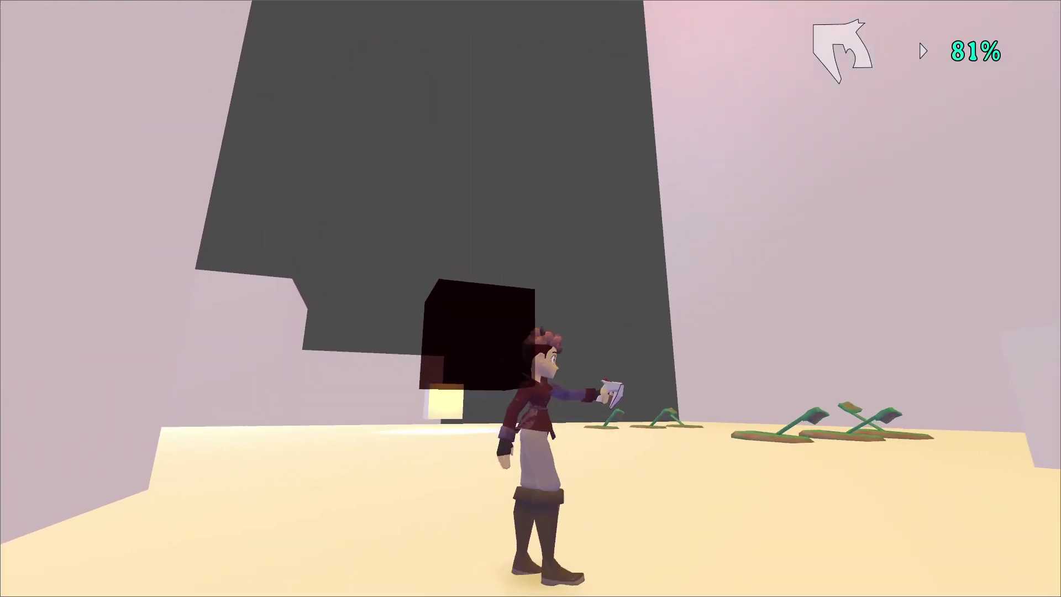
pyautogui.press('Escape')
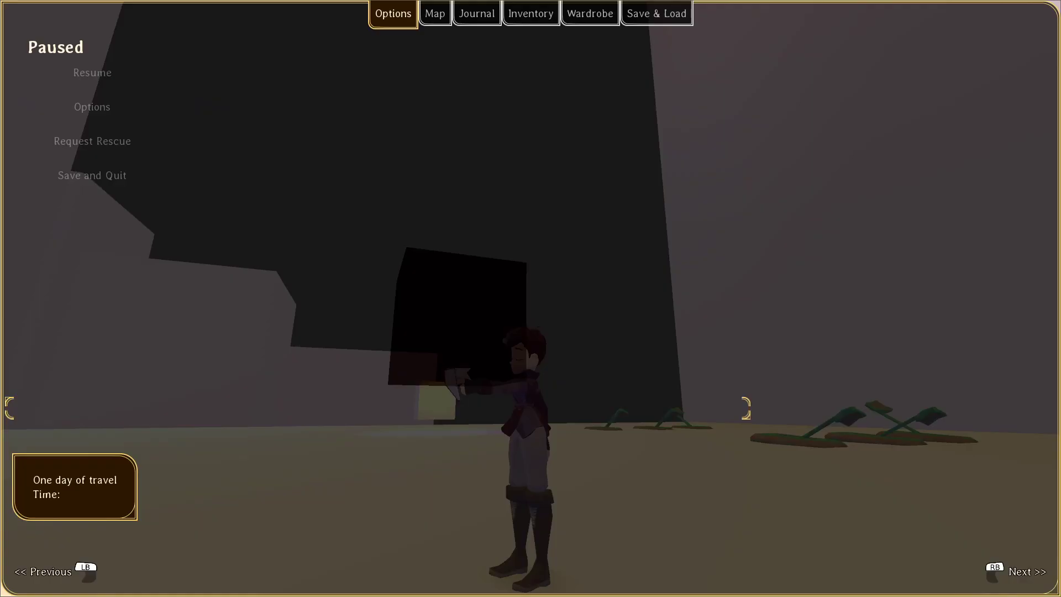
pyautogui.hotkey('alt', 'Tab')
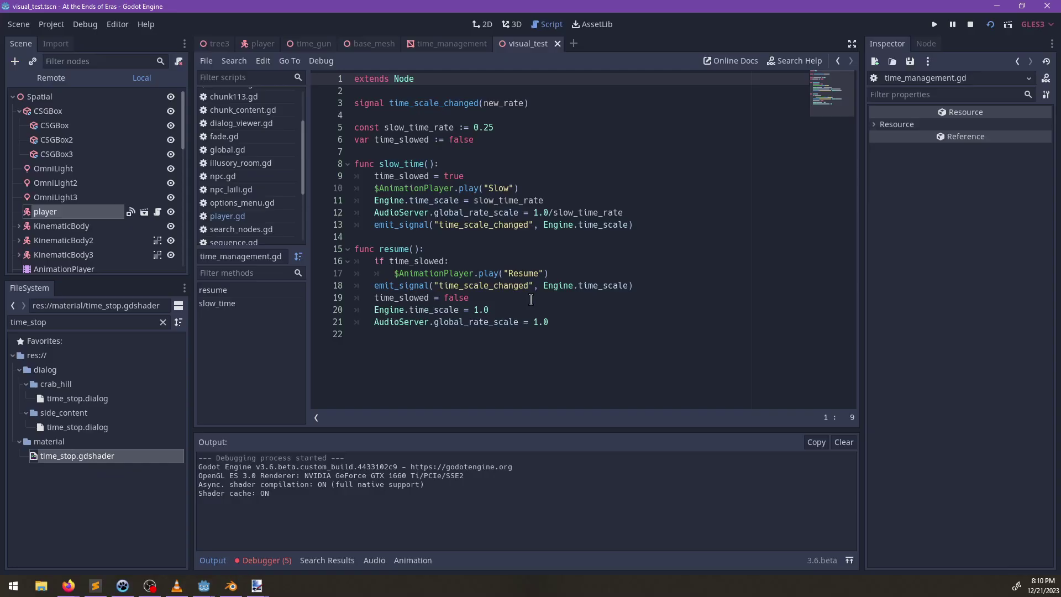
# Step: Open the time_management scene's AnimationPlayer and display its Resume animation
pyautogui.click(466, 44)
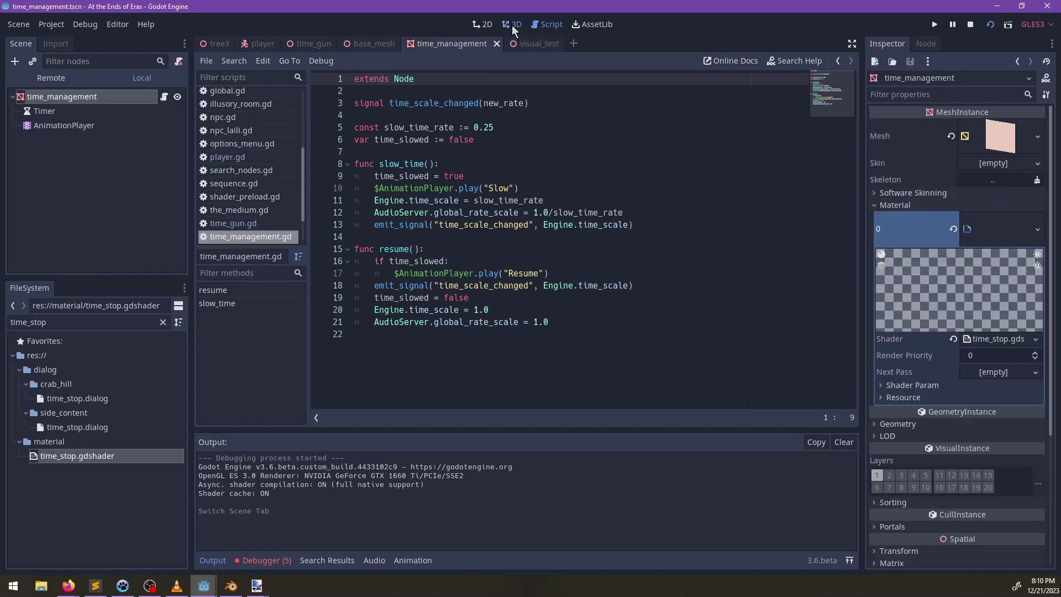
pyautogui.click(511, 24)
pyautogui.click(74, 125)
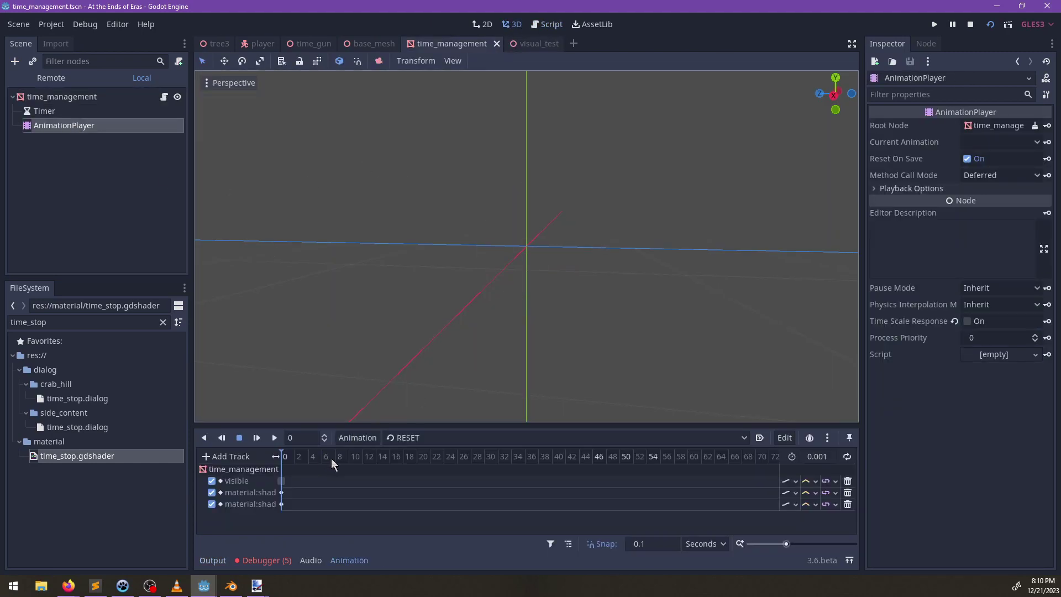
pyautogui.click(419, 437)
pyautogui.click(419, 468)
pyautogui.click(412, 438)
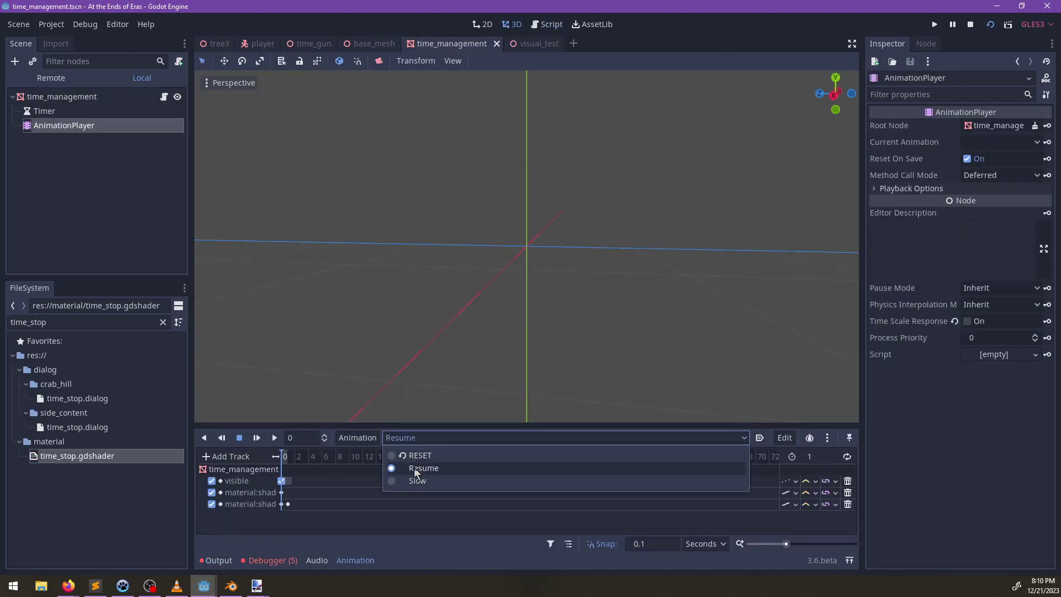
pyautogui.click(317, 533)
# Step: Examine the output log and debugger errors for unresolved animation tracks
pyautogui.click(224, 561)
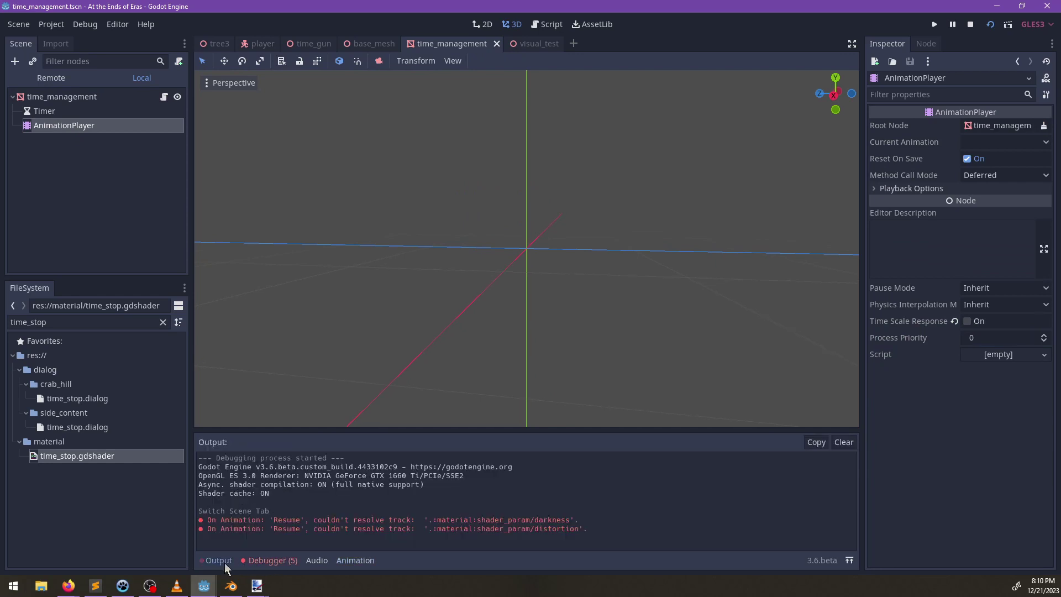
pyautogui.click(270, 559)
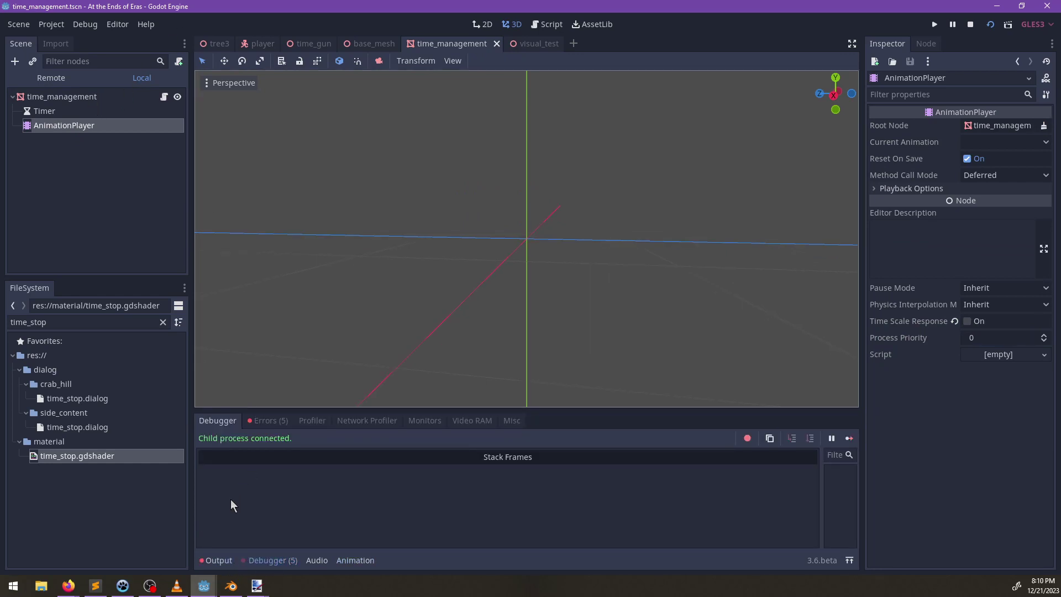
pyautogui.click(224, 560)
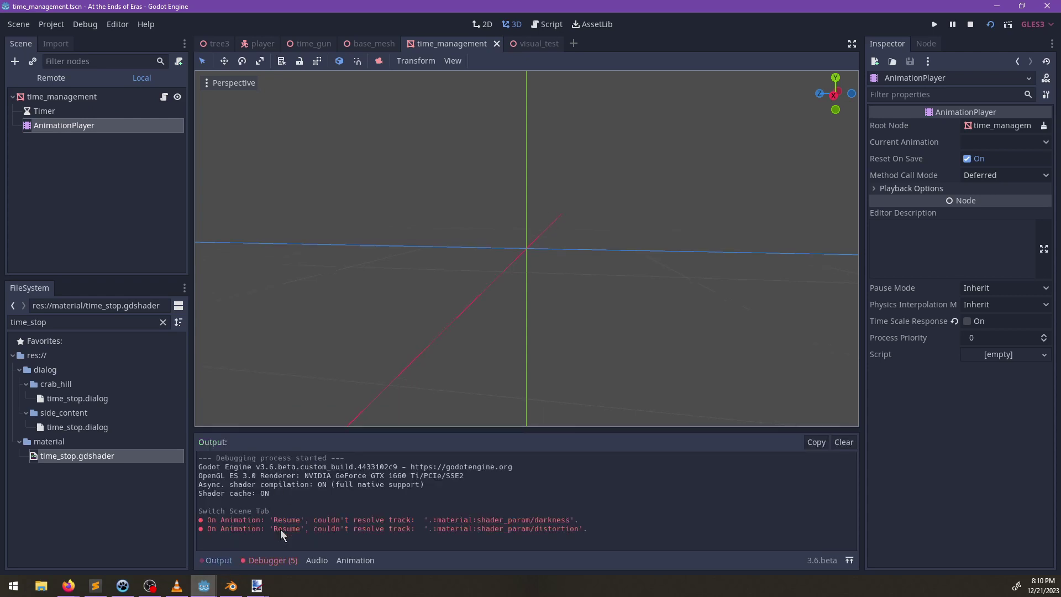
pyautogui.click(273, 560)
pyautogui.click(266, 424)
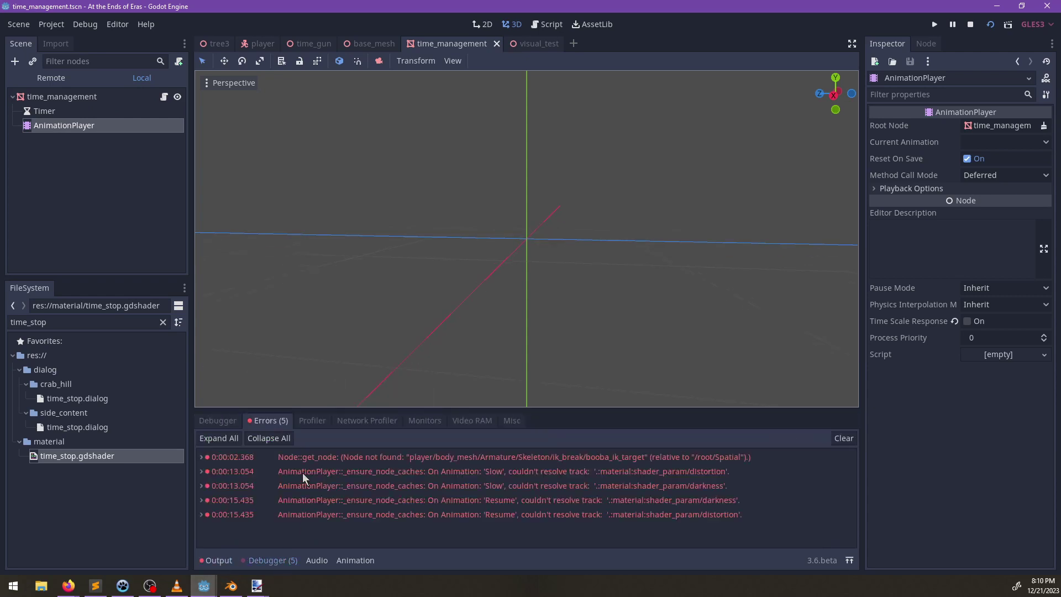
pyautogui.click(220, 421)
pyautogui.click(312, 421)
pyautogui.click(267, 421)
pyautogui.click(218, 421)
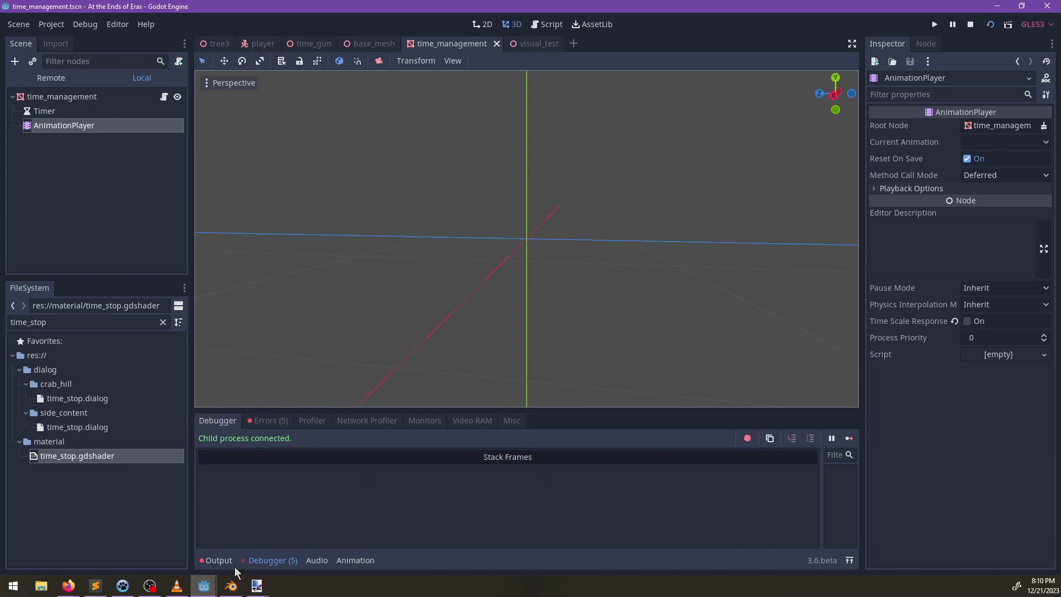
pyautogui.click(224, 561)
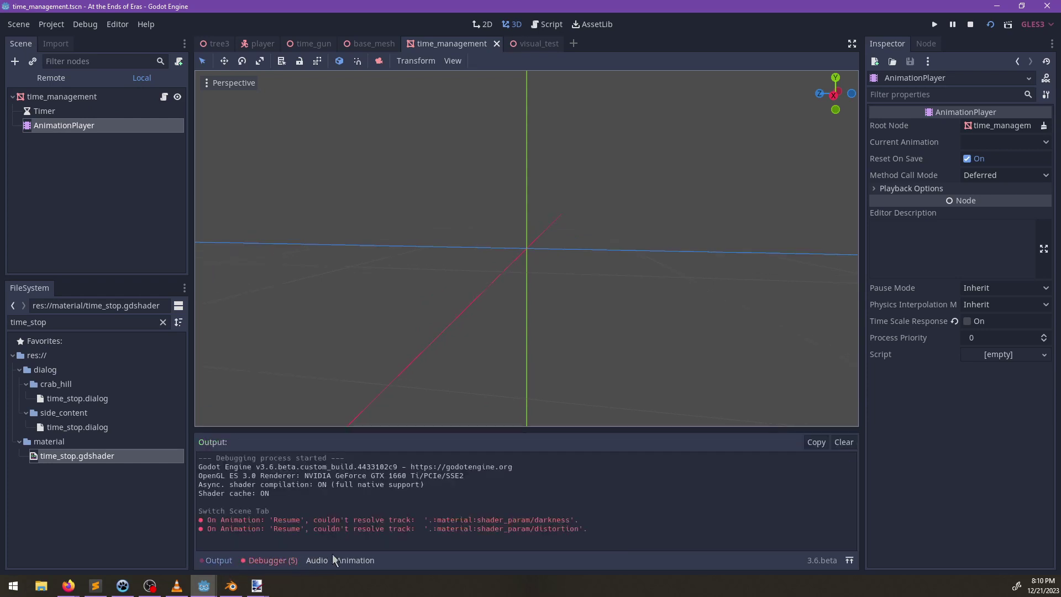
# Step: Delete the two old material shader parameter tracks from the Resume animation
pyautogui.click(355, 560)
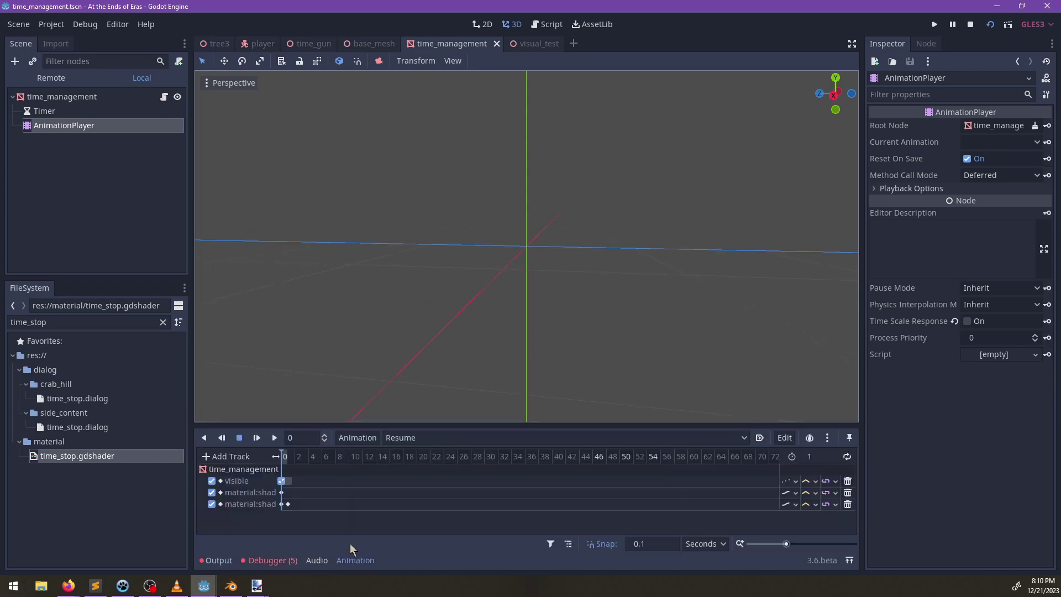
pyautogui.click(847, 493)
pyautogui.click(848, 492)
# Step: Delete the two old material shader parameter tracks from the RESET animation
pyautogui.click(553, 438)
pyautogui.click(492, 456)
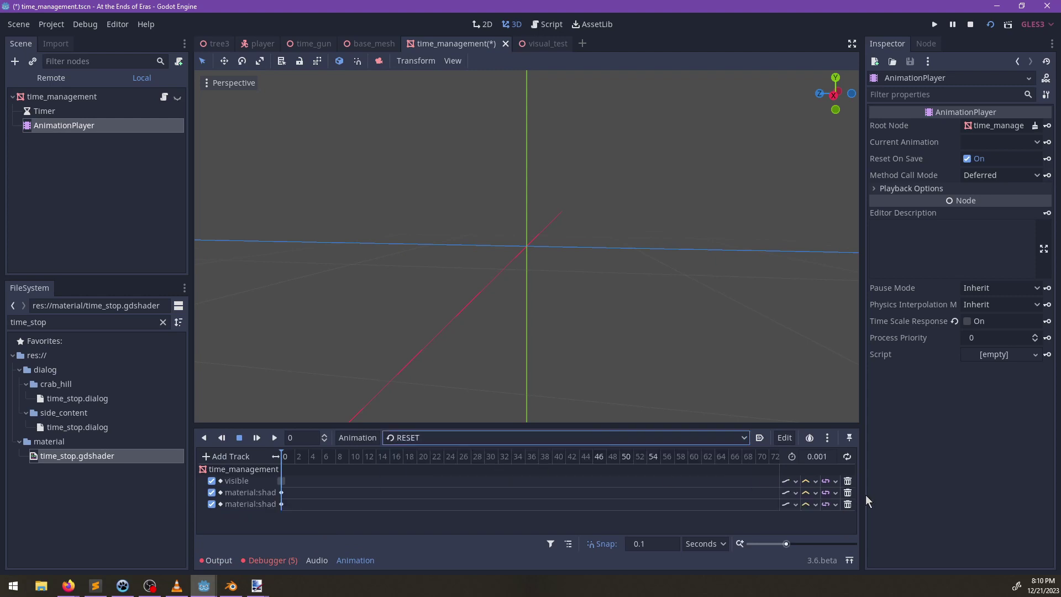
pyautogui.click(850, 499)
pyautogui.click(849, 503)
pyautogui.click(849, 493)
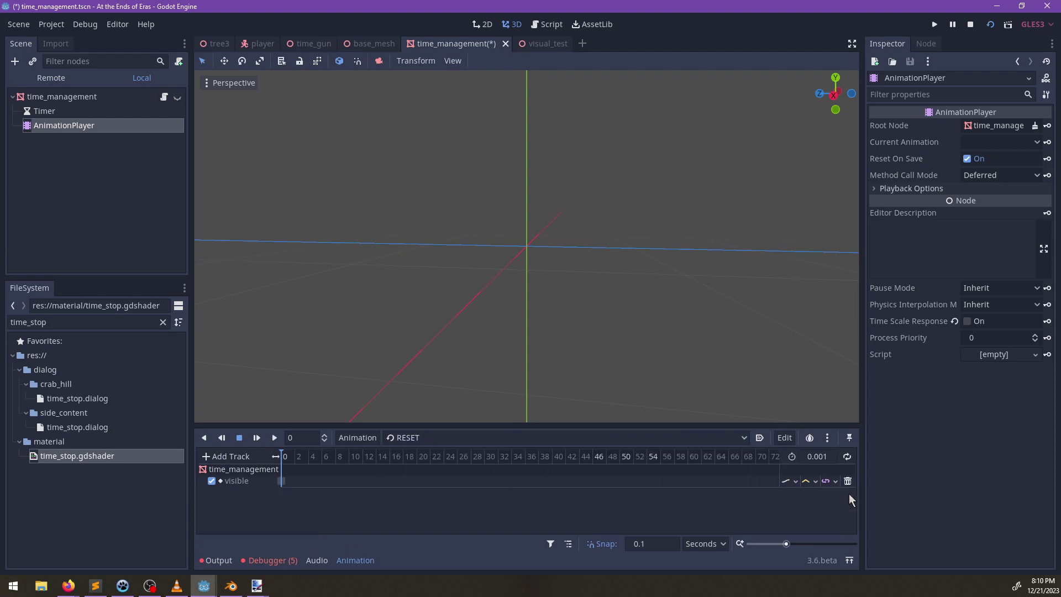
# Step: Delete the two old material shader parameter tracks from the Slow animation and keep Slow selected for editing
pyautogui.click(678, 437)
pyautogui.click(549, 480)
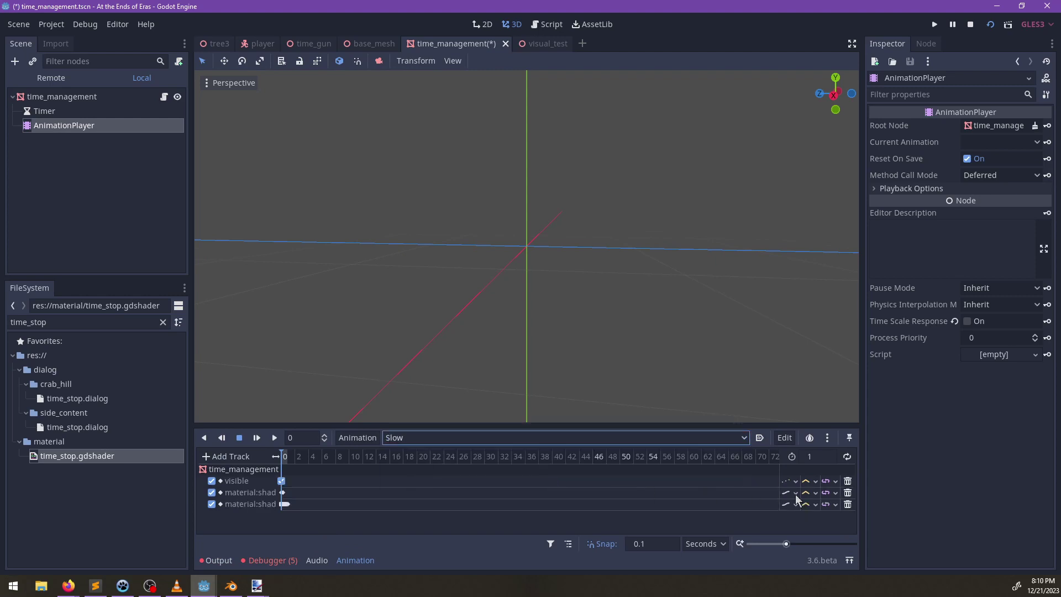
pyautogui.click(847, 503)
pyautogui.click(848, 492)
pyautogui.click(600, 439)
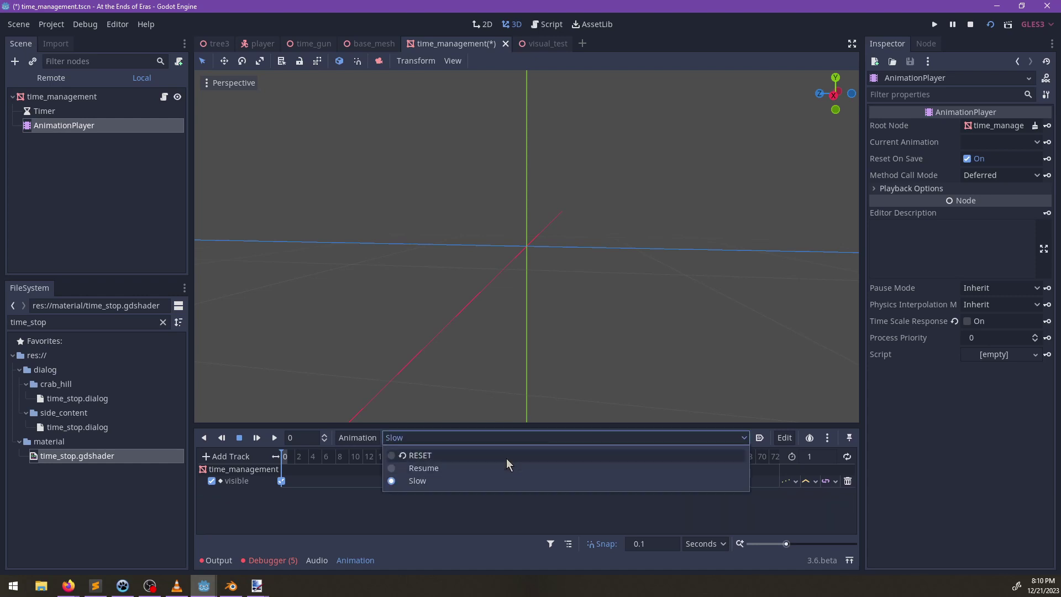
pyautogui.click(457, 479)
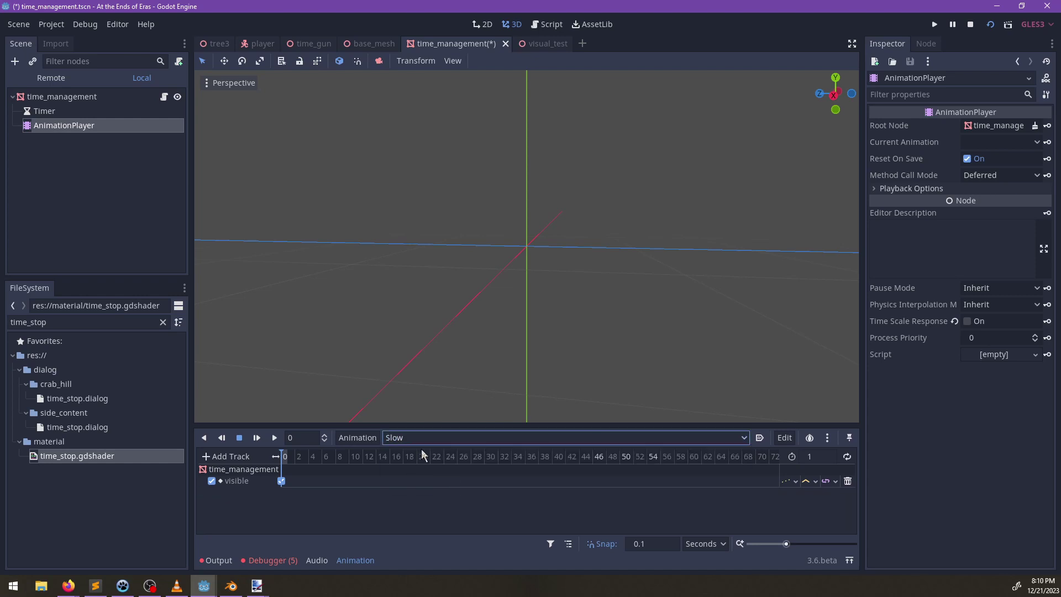
# Step: Create a track for the time_management material's Distortion shader parameter in the Slow animation, keyed at 0 at 0 s
pyautogui.click(49, 113)
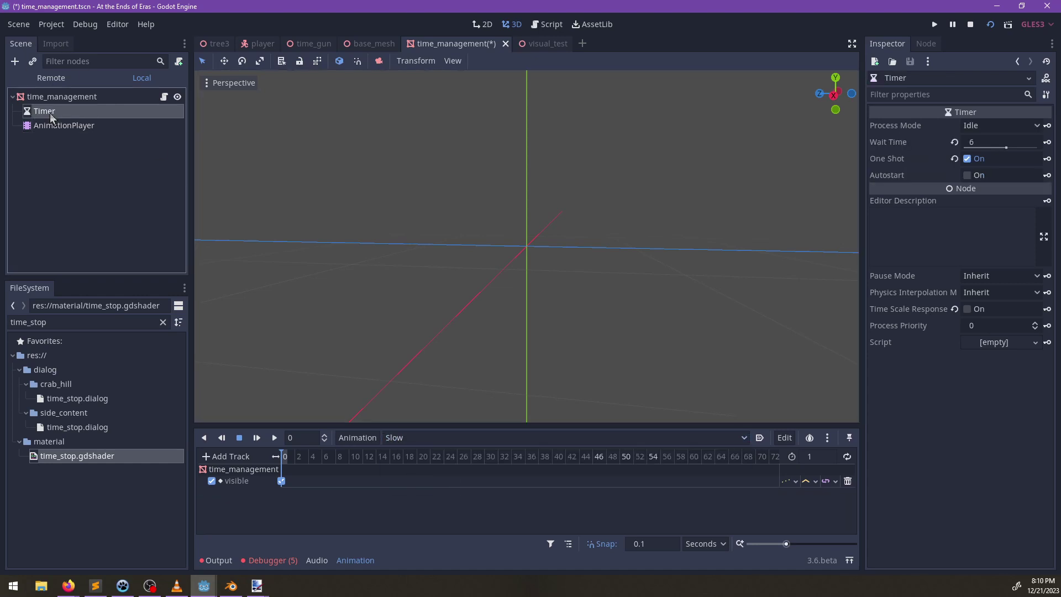
pyautogui.click(80, 98)
pyautogui.scroll(-2, 953, 276)
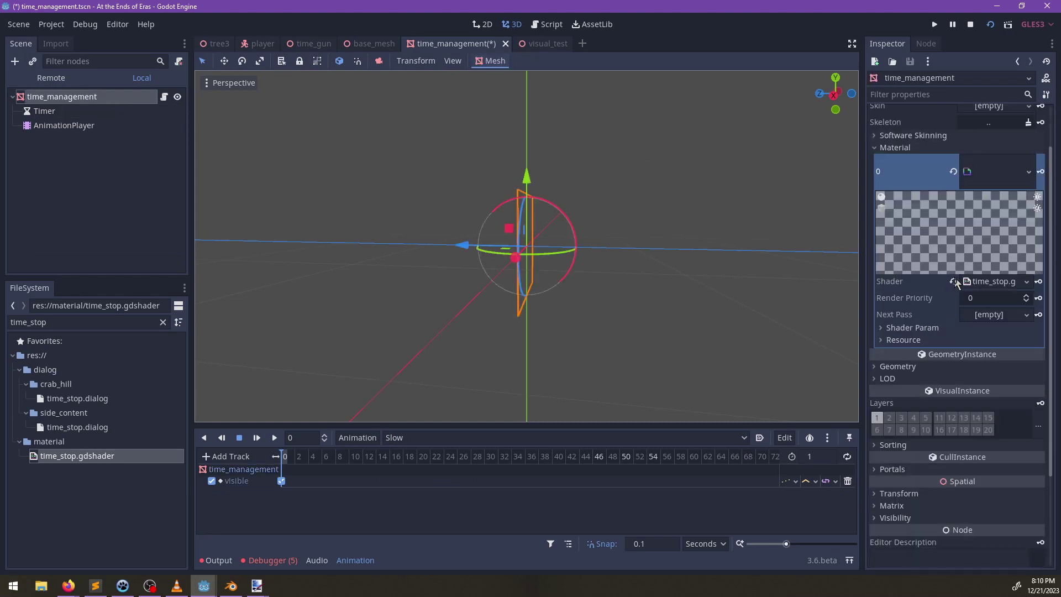
pyautogui.click(913, 328)
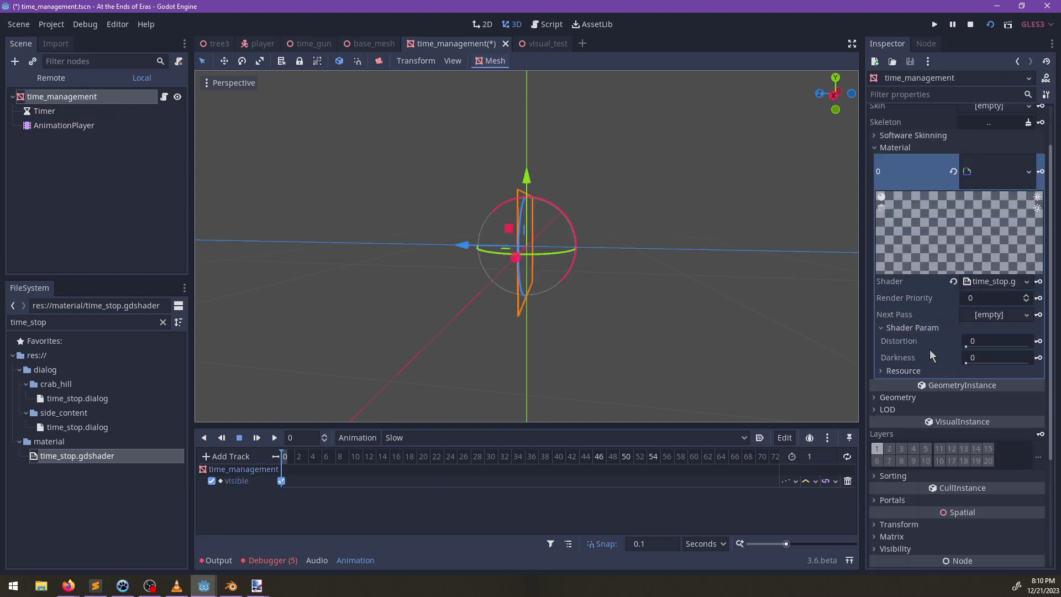
pyautogui.click(1038, 341)
pyautogui.click(472, 311)
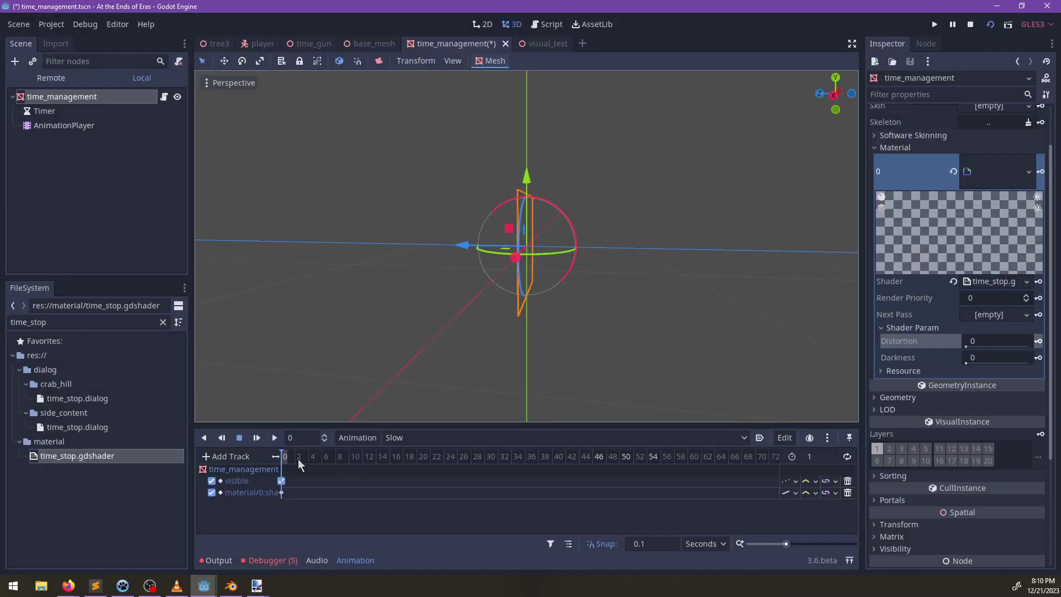
# Step: Key Distortion at 1 at the end of the Slow animation, and move that key to 0.3 s
pyautogui.keyDown('ctrl'); pyautogui.scroll(10, 326, 474); pyautogui.keyUp('ctrl')
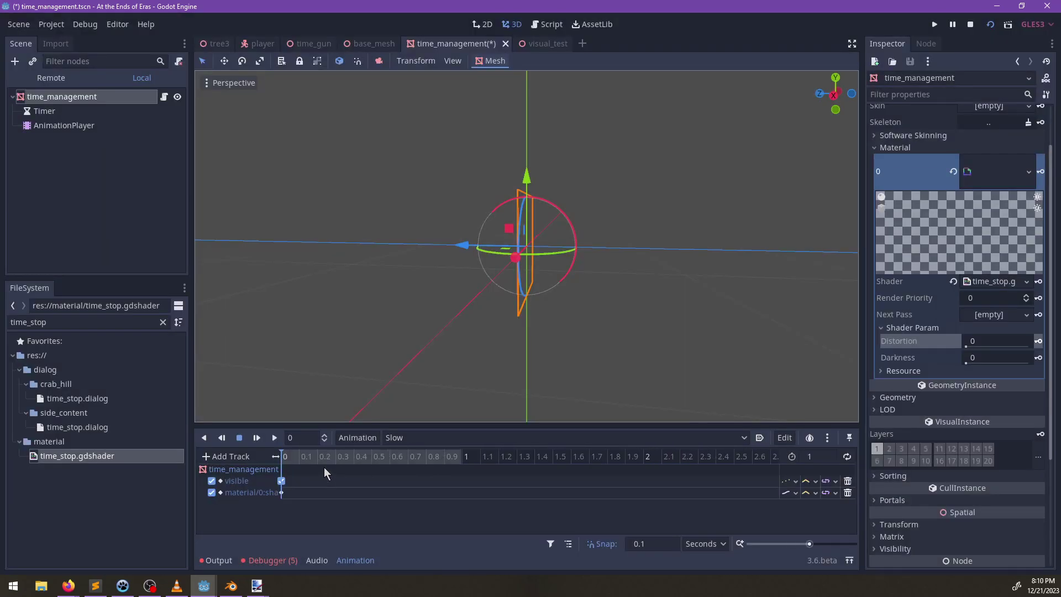
pyautogui.click(448, 462)
pyautogui.click(463, 465)
pyautogui.moveTo(966, 346); pyautogui.dragTo(1049, 350)
pyautogui.click(1039, 341)
pyautogui.moveTo(462, 493); pyautogui.dragTo(358, 494)
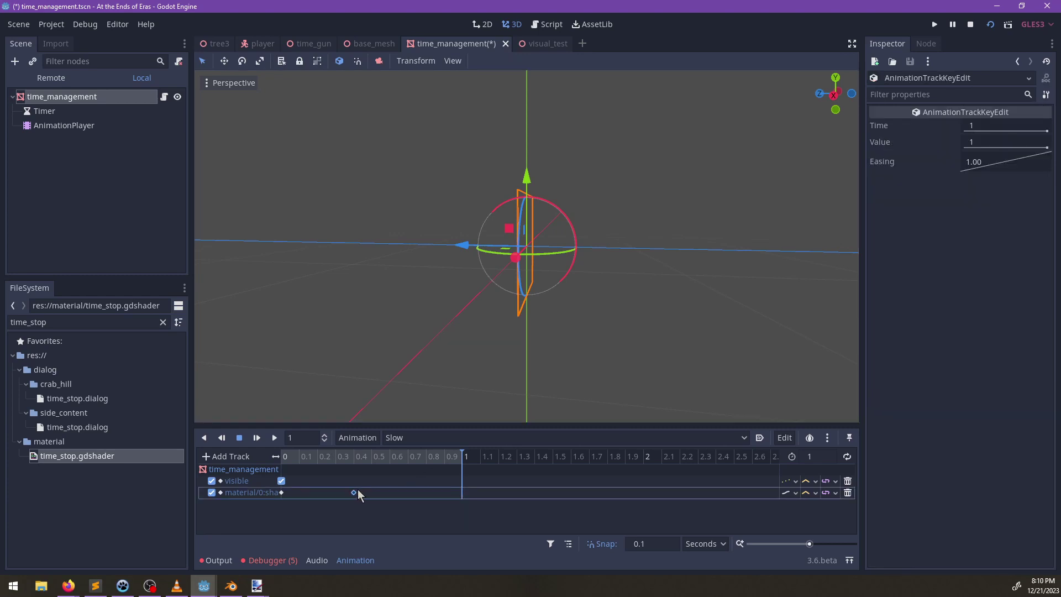
# Step: Create a track for the material's Darkness shader parameter in the Slow animation, keyed at 1 at 0 s
pyautogui.click(303, 459)
pyautogui.click(69, 100)
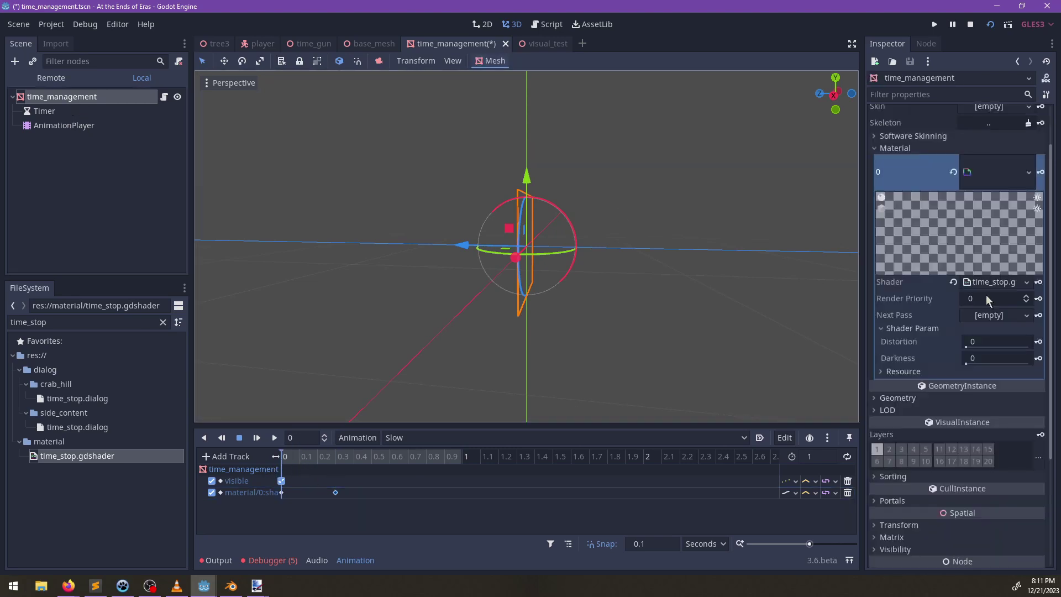
pyautogui.moveTo(966, 363); pyautogui.dragTo(1053, 365)
pyautogui.click(1039, 358)
pyautogui.click(472, 311)
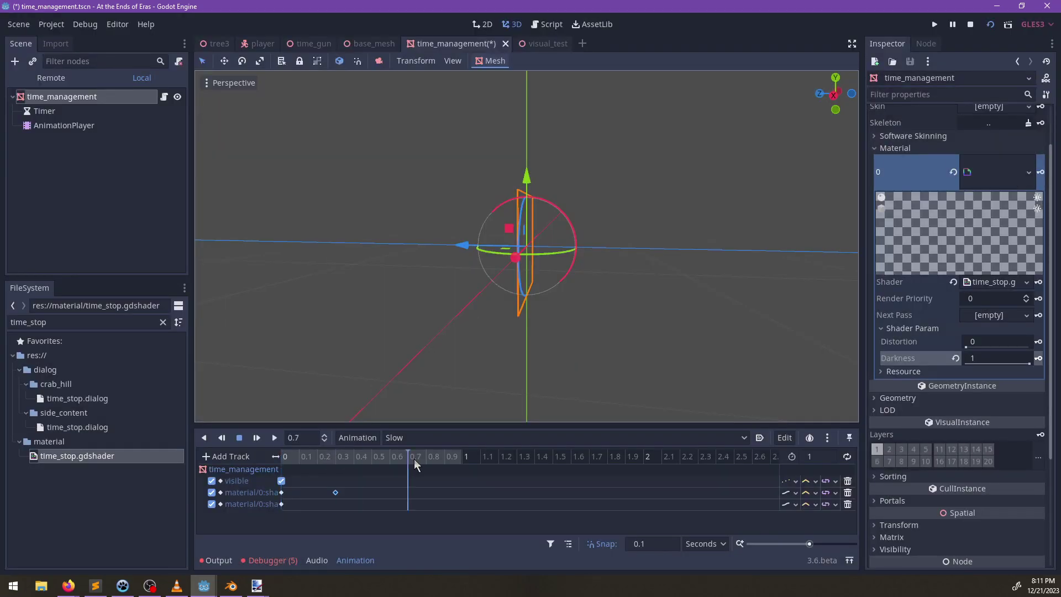
# Step: Key Darkness in the Slow animation at 1 at 0.3 s and at 0 at 1 s
pyautogui.click(462, 456)
pyautogui.click(336, 457)
pyautogui.click(1039, 358)
pyautogui.click(470, 458)
pyautogui.moveTo(1029, 364); pyautogui.dragTo(935, 366)
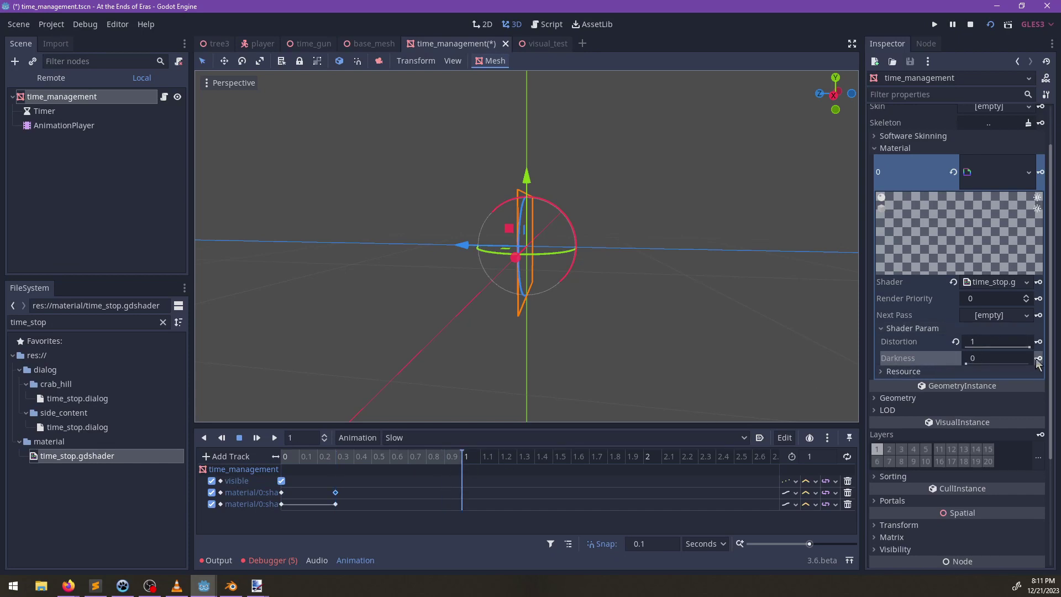
pyautogui.click(1038, 358)
# Step: Play back the Slow animation and check the output log and debugger for track errors
pyautogui.click(274, 438)
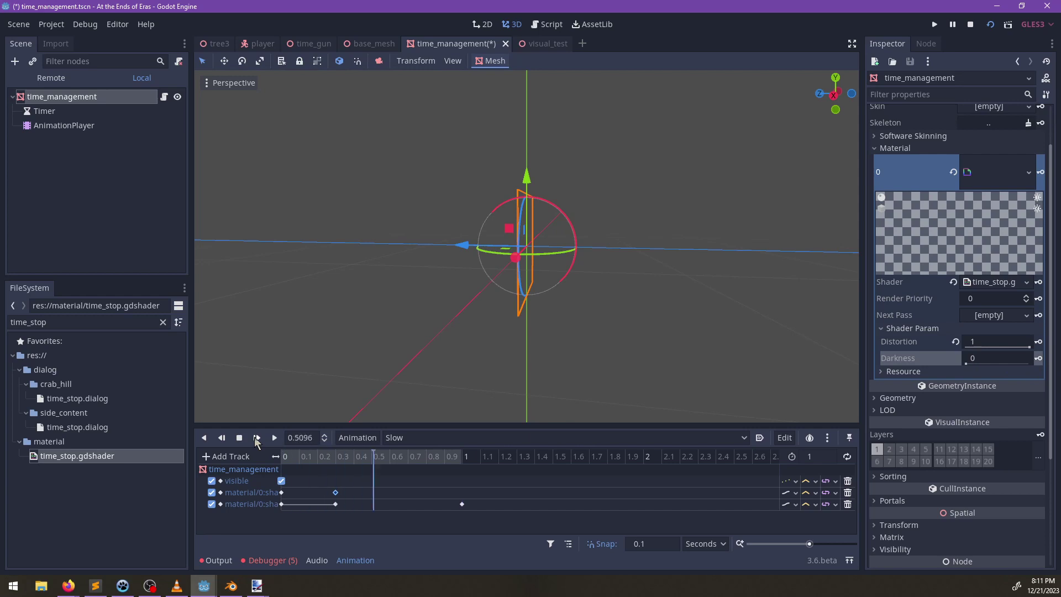
pyautogui.click(216, 560)
pyautogui.click(264, 561)
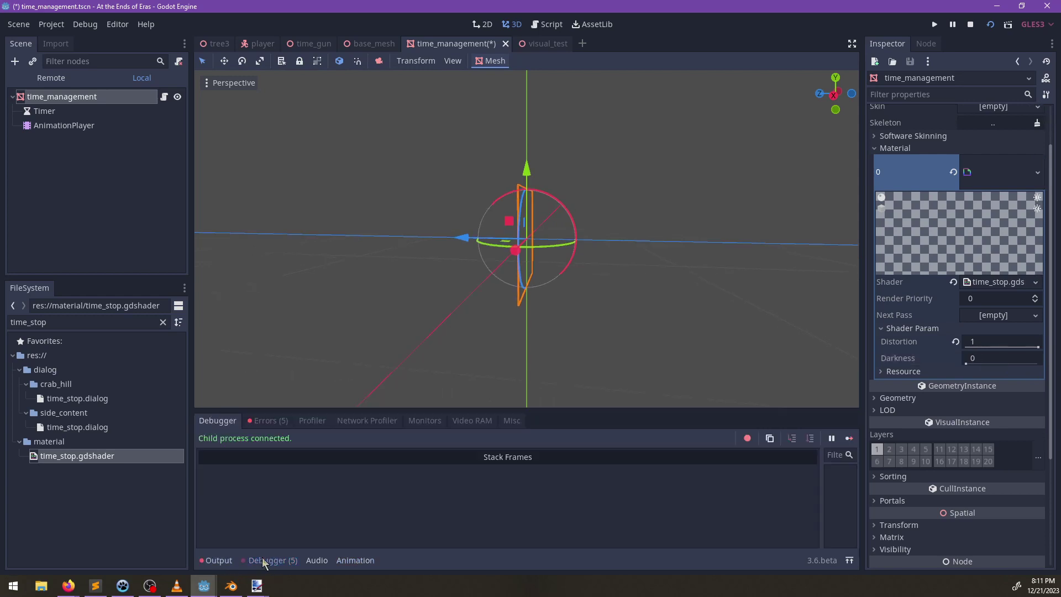
pyautogui.click(216, 560)
# Step: In the Resume animation, create a Distortion track keyed at 1 at 0 s and 0 at 1 s, and save the scene
pyautogui.click(102, 94)
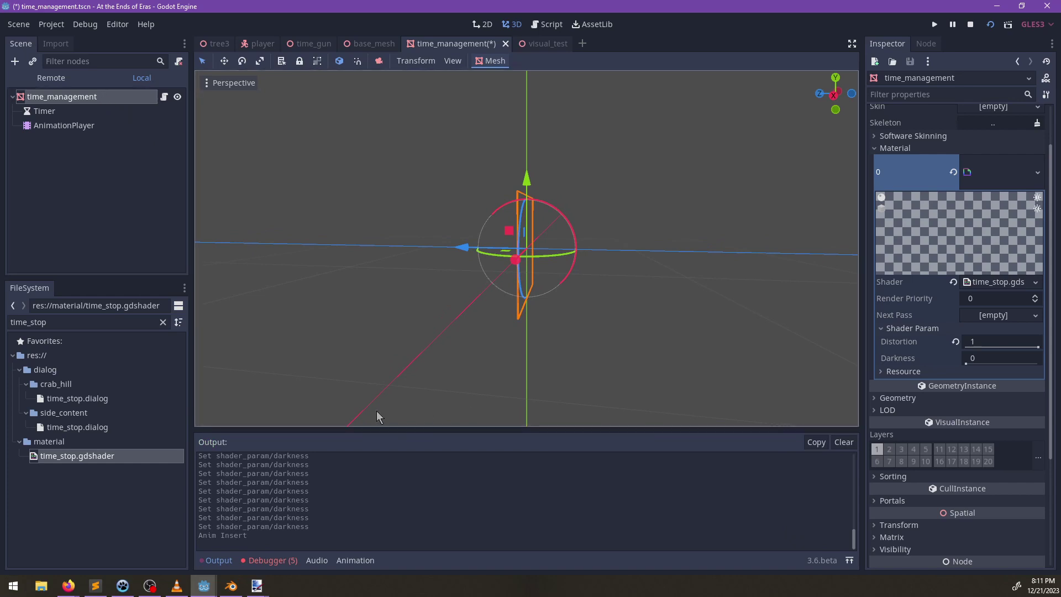
pyautogui.click(64, 126)
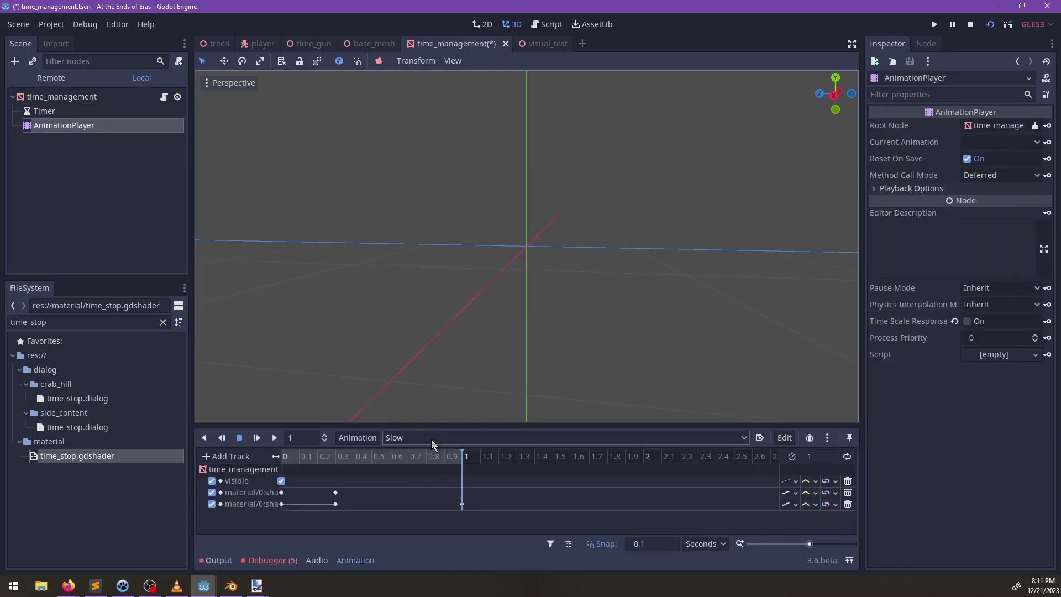
pyautogui.click(431, 438)
pyautogui.click(422, 467)
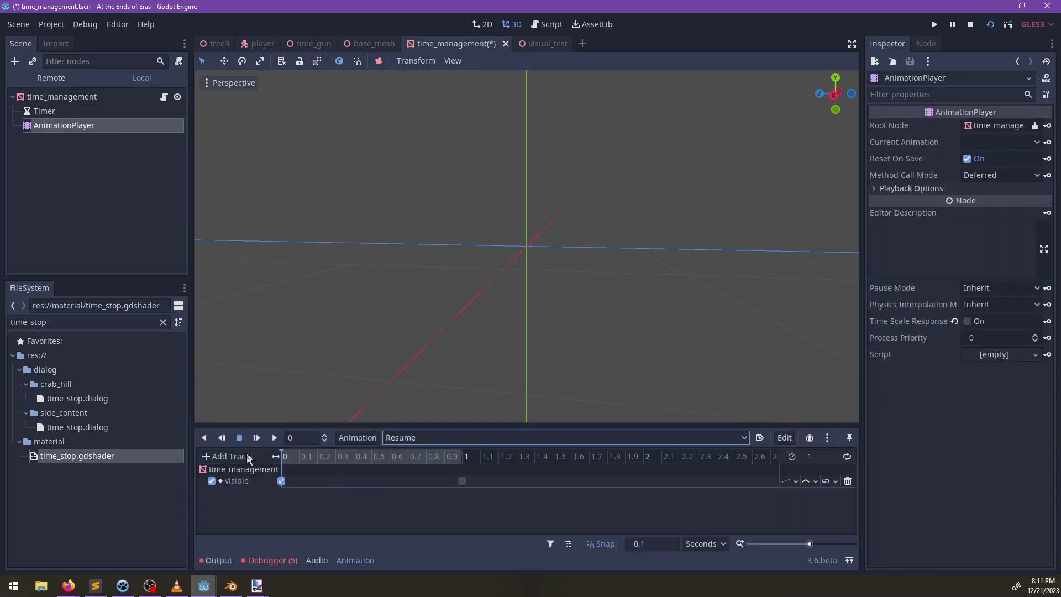
pyautogui.click(79, 98)
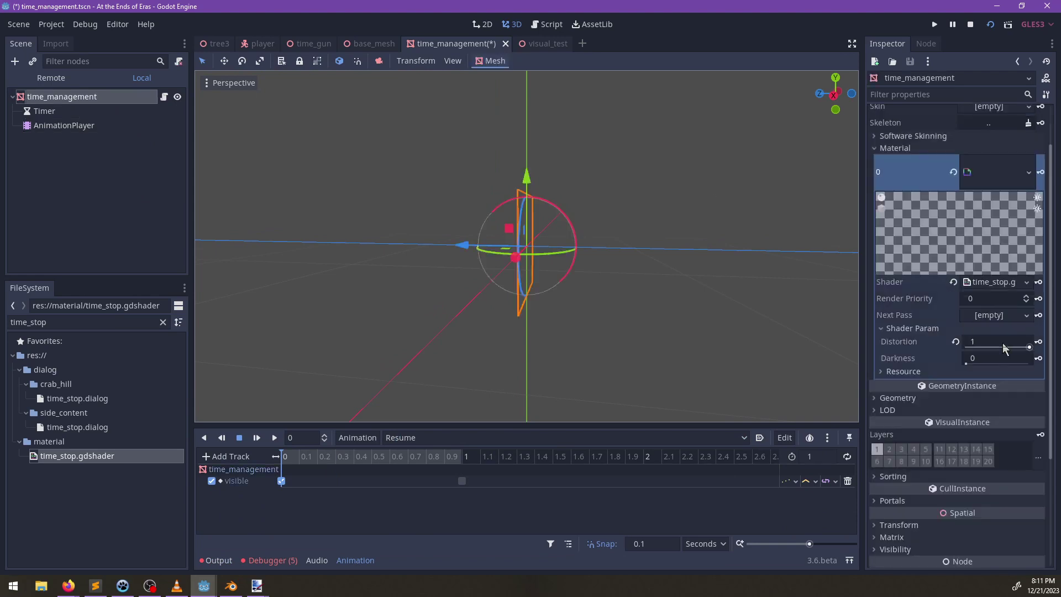
pyautogui.click(1039, 342)
pyautogui.click(472, 311)
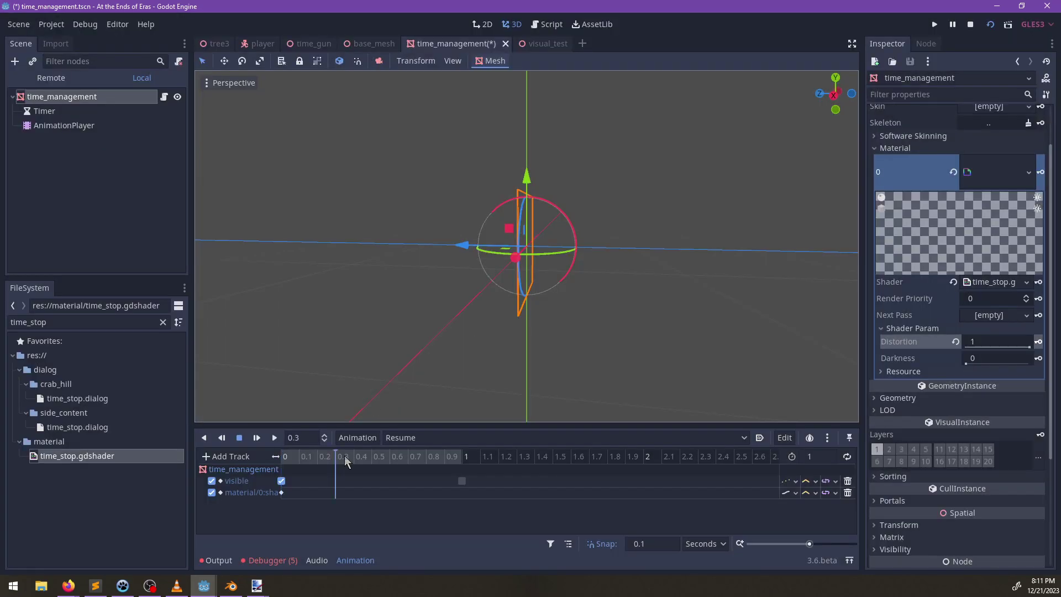
pyautogui.moveTo(1026, 345); pyautogui.dragTo(917, 341)
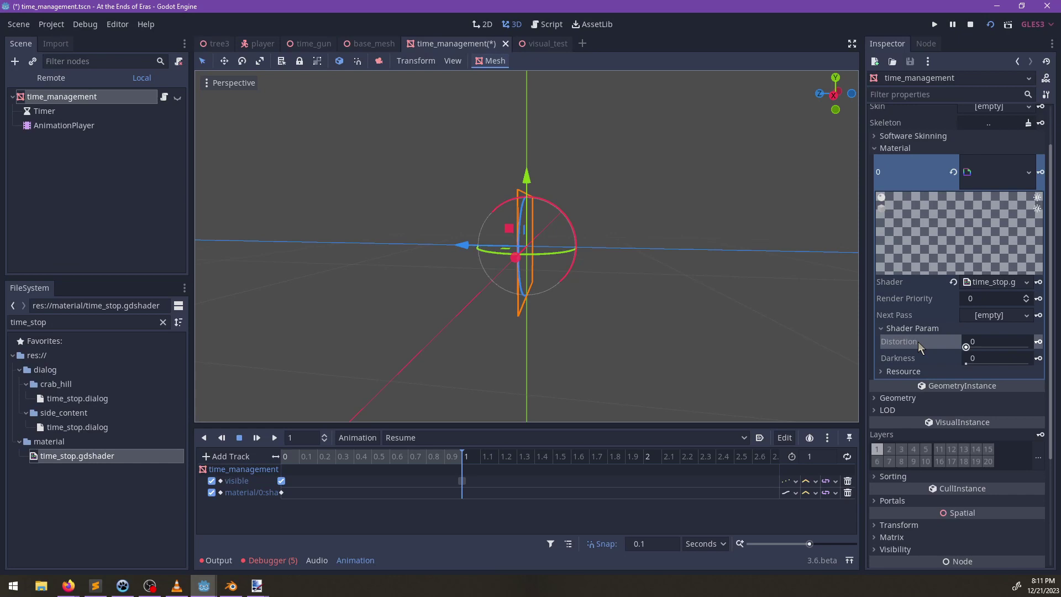
pyautogui.click(1039, 341)
pyautogui.hotkey('ctrl', 's')
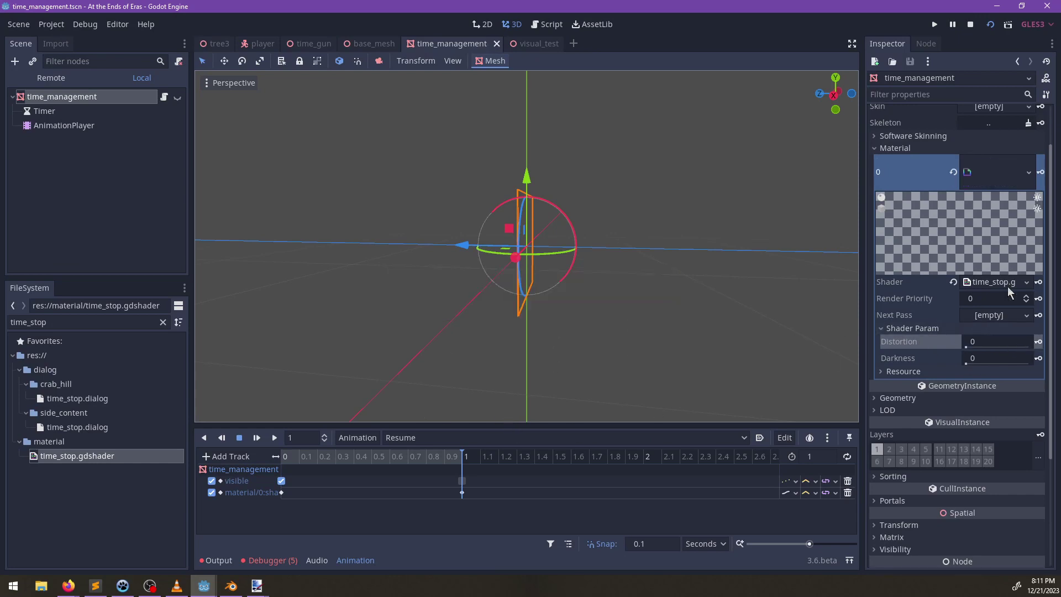
# Step: Bring up the output log and clear its messages
pyautogui.click(215, 560)
pyautogui.click(216, 559)
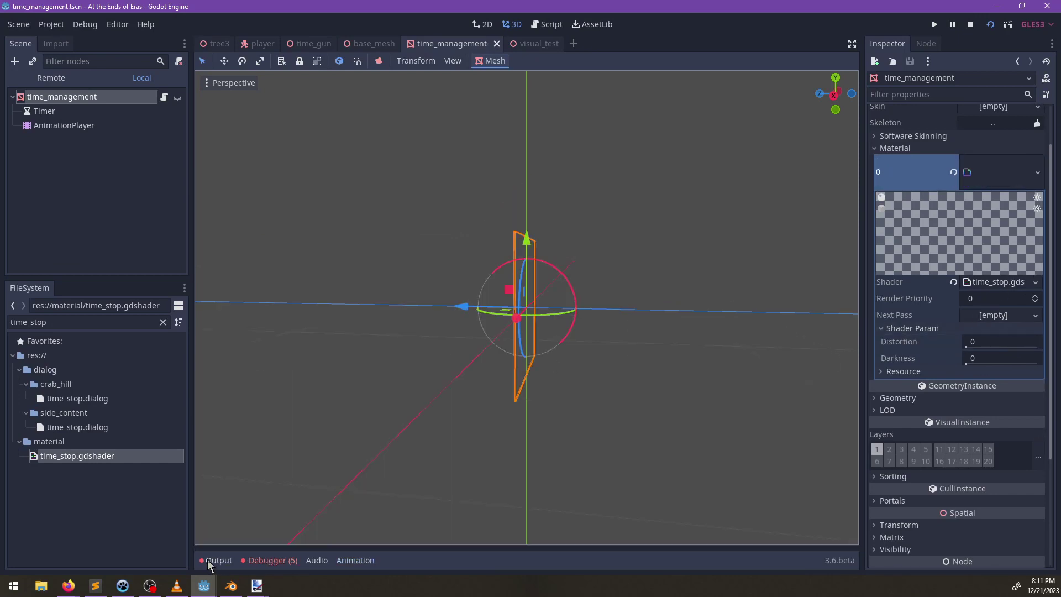
pyautogui.click(216, 560)
pyautogui.click(843, 442)
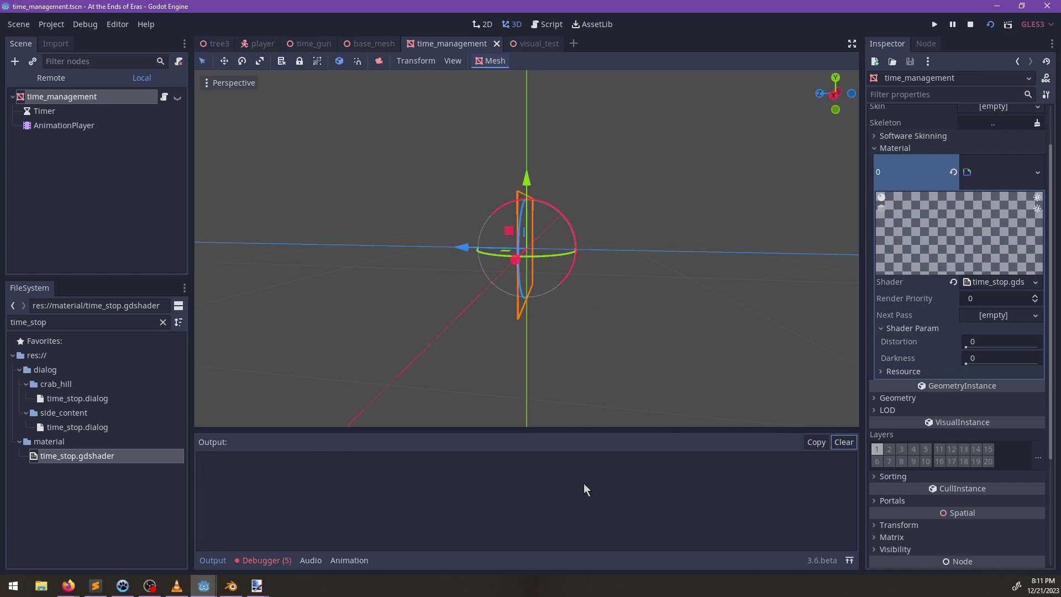
# Step: Review and clear the debugger's error list, and stop the running game
pyautogui.click(272, 560)
pyautogui.click(268, 419)
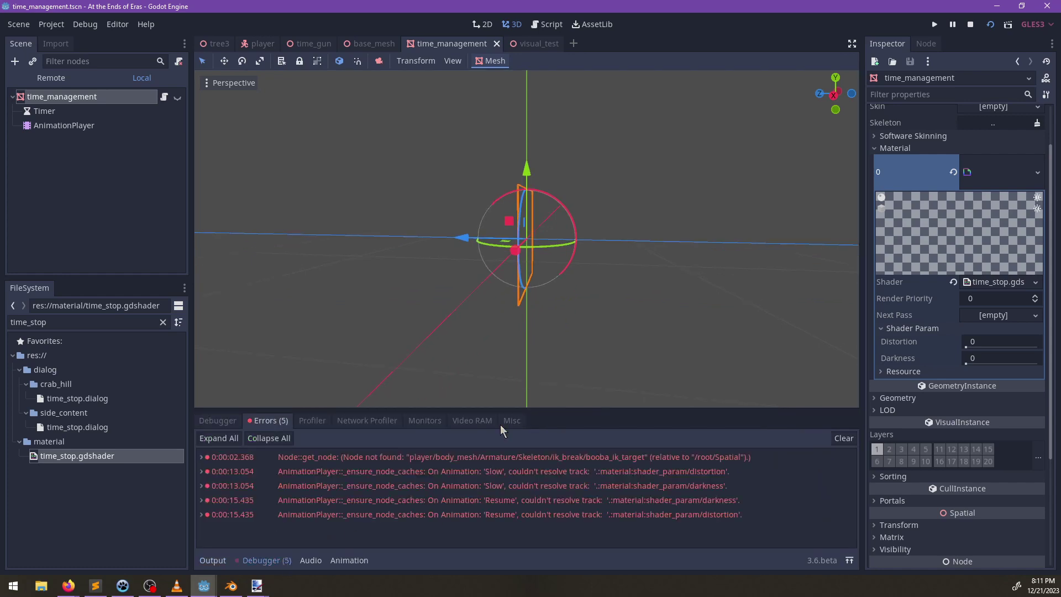
pyautogui.click(844, 438)
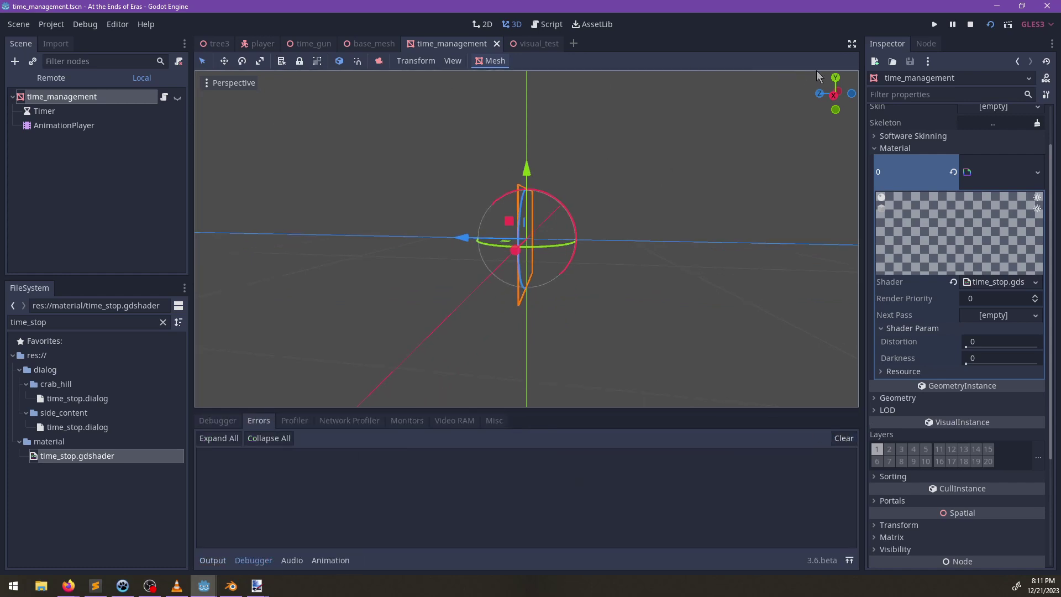
pyautogui.click(970, 24)
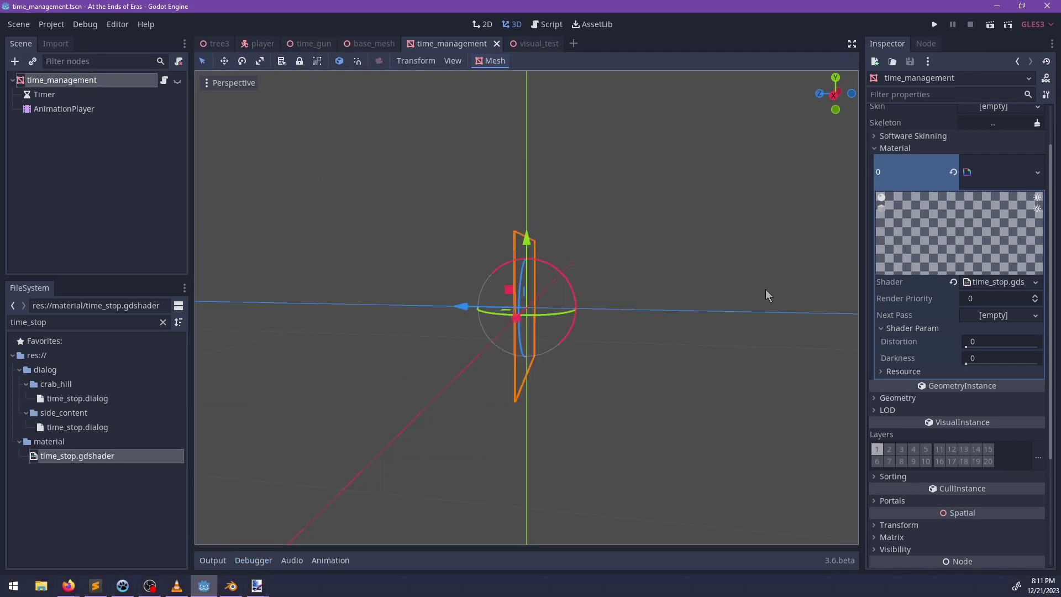
# Step: Open the time_stop shader from the quad's material and add cull_disabled to its render_mode line
pyautogui.moveTo(672, 318); pyautogui.dragTo(780, 333, button='middle')
pyautogui.click(983, 283)
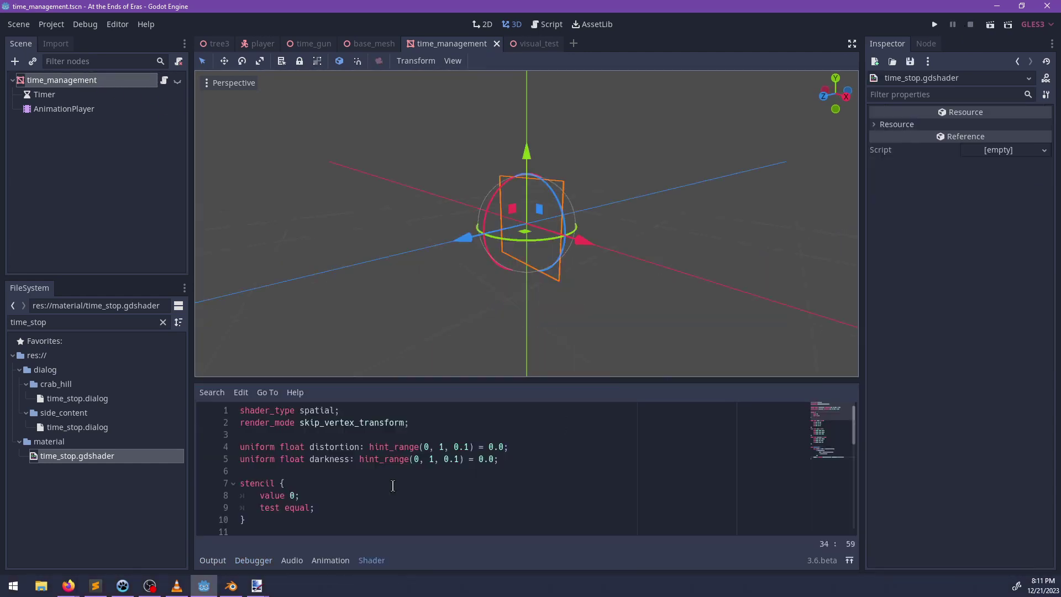
pyautogui.doubleClick(350, 423)
pyautogui.click(408, 422)
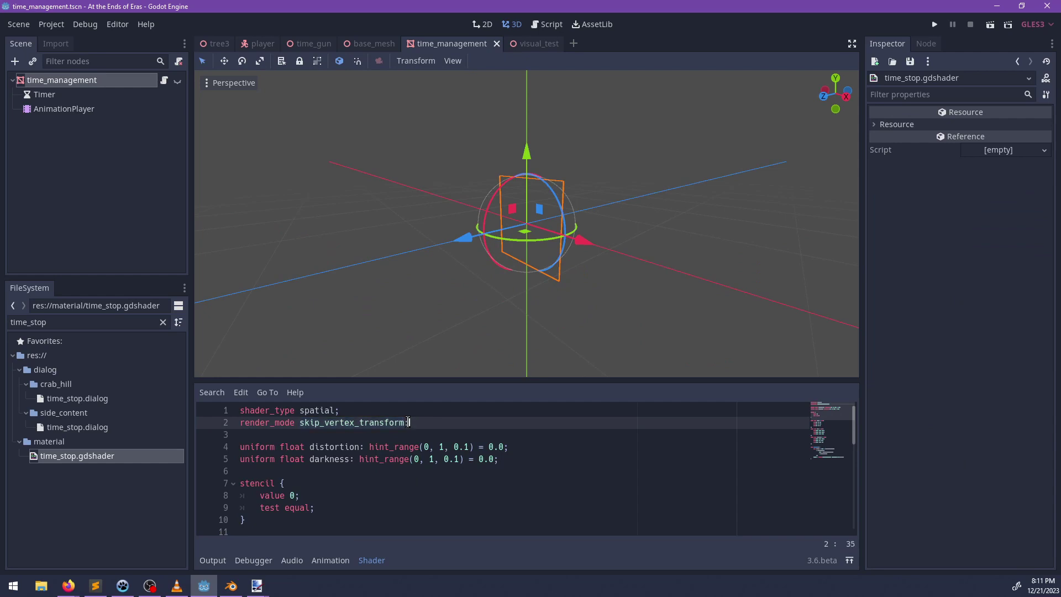
pyautogui.write(', cull')
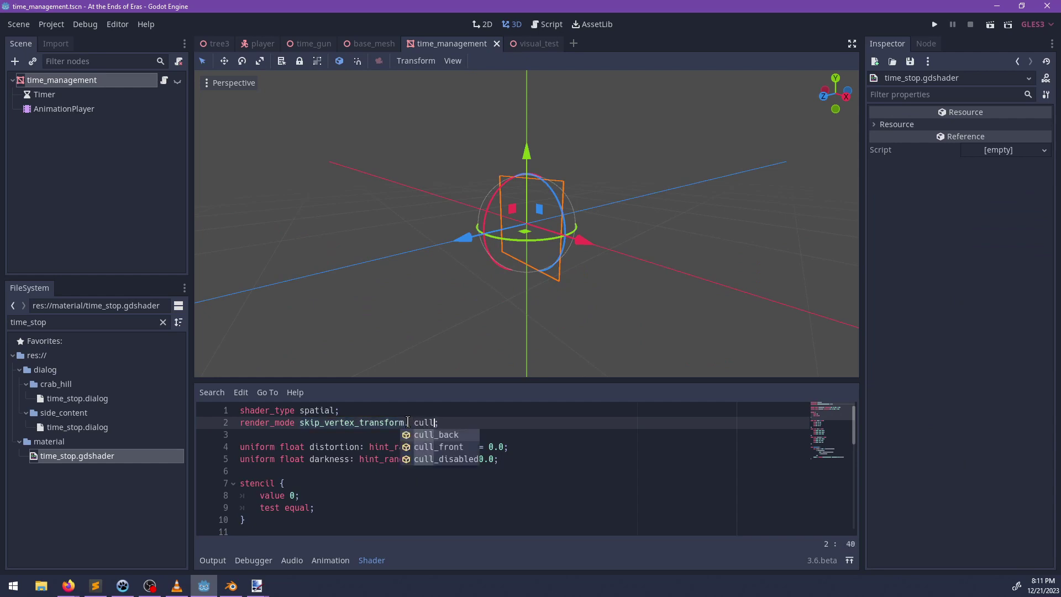
pyautogui.press('Down')
pyautogui.press('Down')
pyautogui.press('Return')
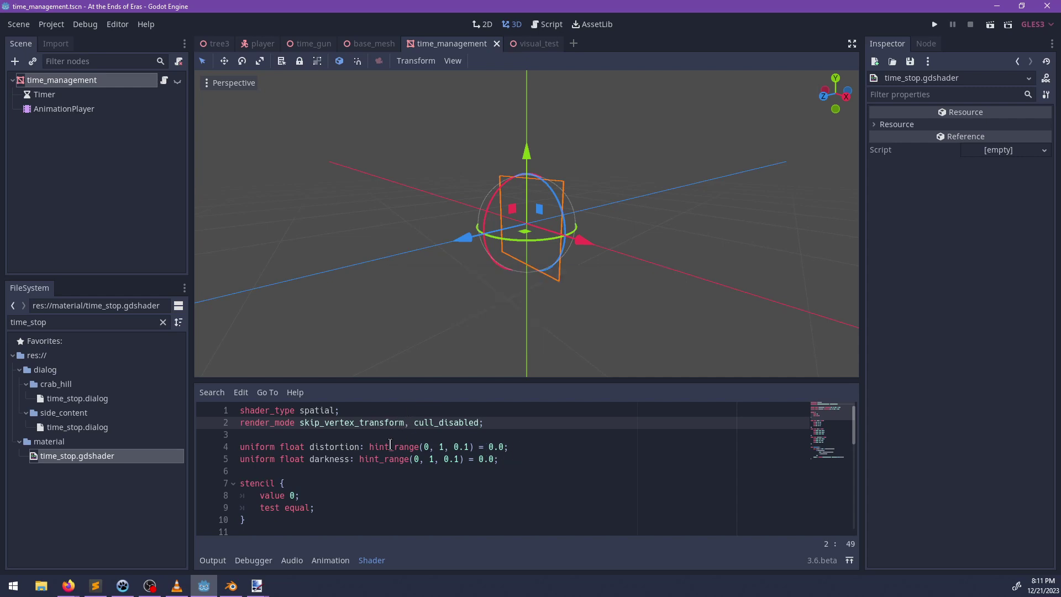
# Step: Remove skip_vertex_transform from the shader's render_mode line and save the scene
pyautogui.hotkey('ctrl', 'BackSpace')
pyautogui.hotkey('ctrl', 's')
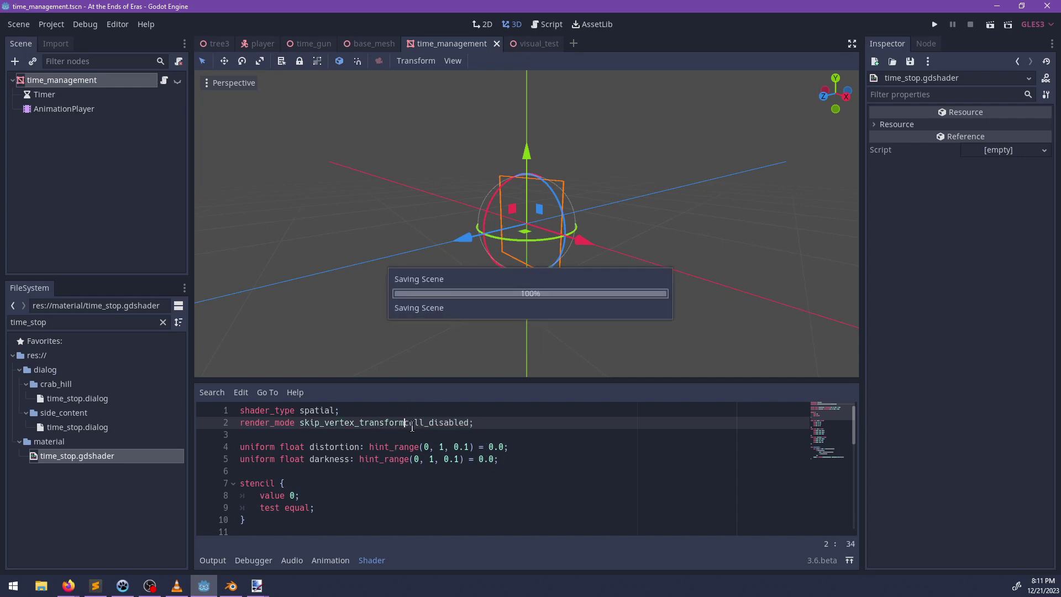
pyautogui.hotkey('ctrl', 'BackSpace')
pyautogui.scroll(-3, 412, 425)
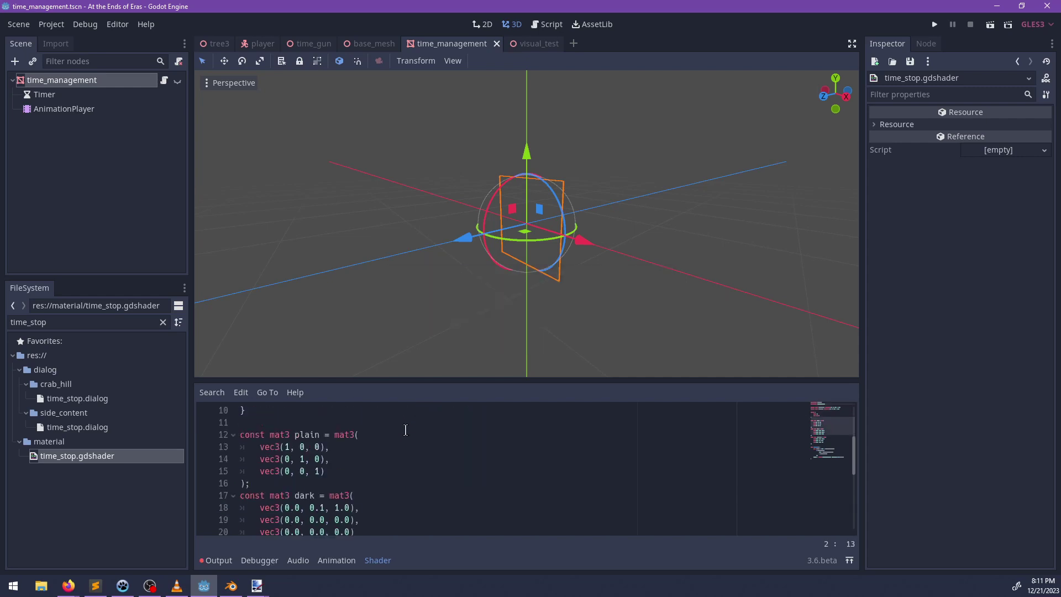
pyautogui.scroll(3, 406, 430)
pyautogui.scroll(-8, 407, 439)
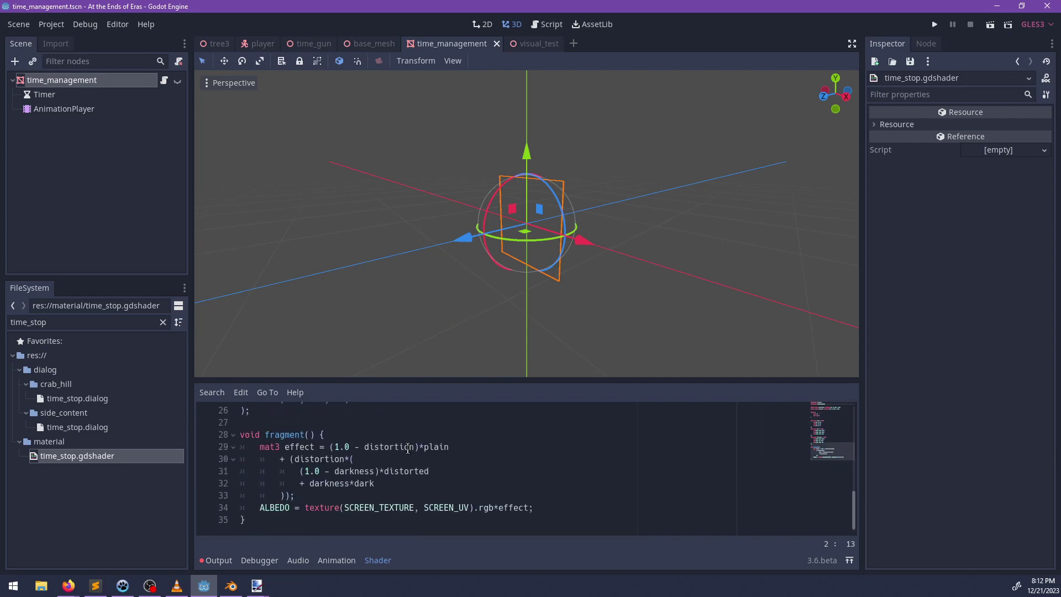
pyautogui.scroll(3, 408, 448)
pyautogui.scroll(-3, 408, 448)
pyautogui.moveTo(379, 257); pyautogui.dragTo(400, 353, button='middle')
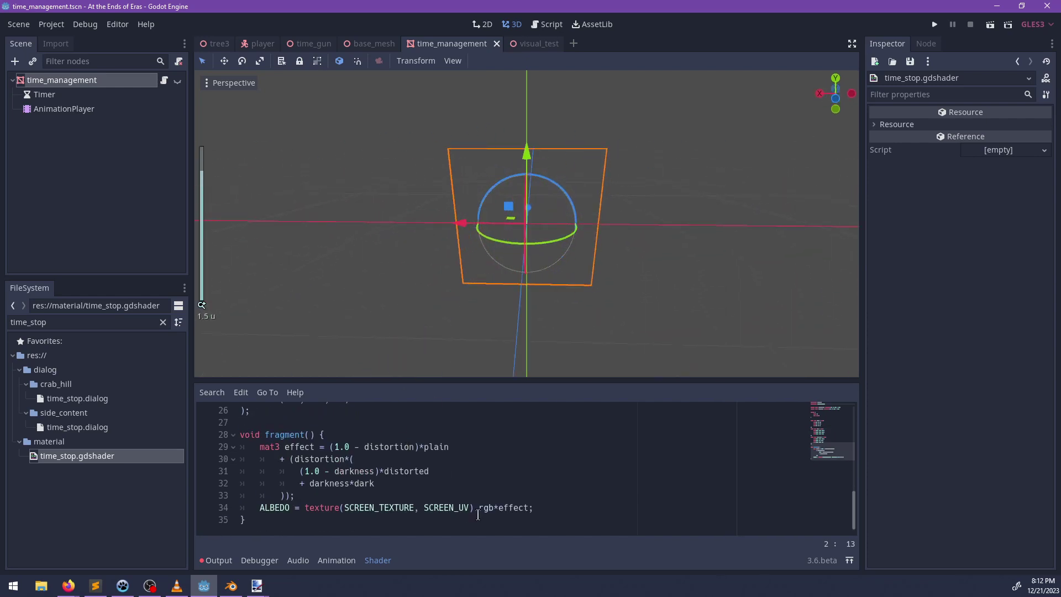
# Step: Preview the Resume animation at 0 s and inspect the time_management quad from both sides in the 3D view
pyautogui.click(62, 80)
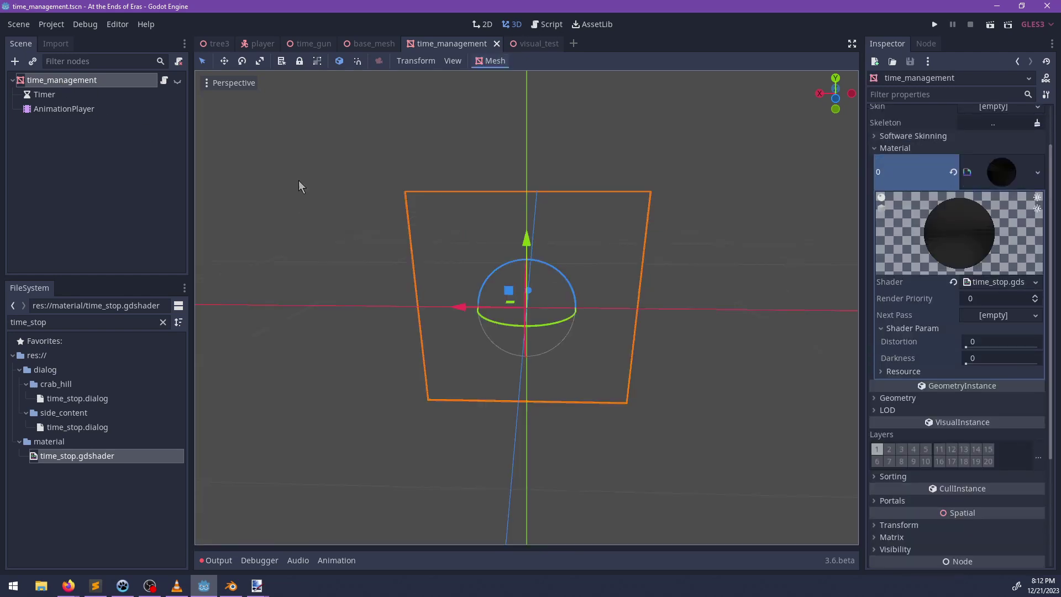
pyautogui.click(62, 108)
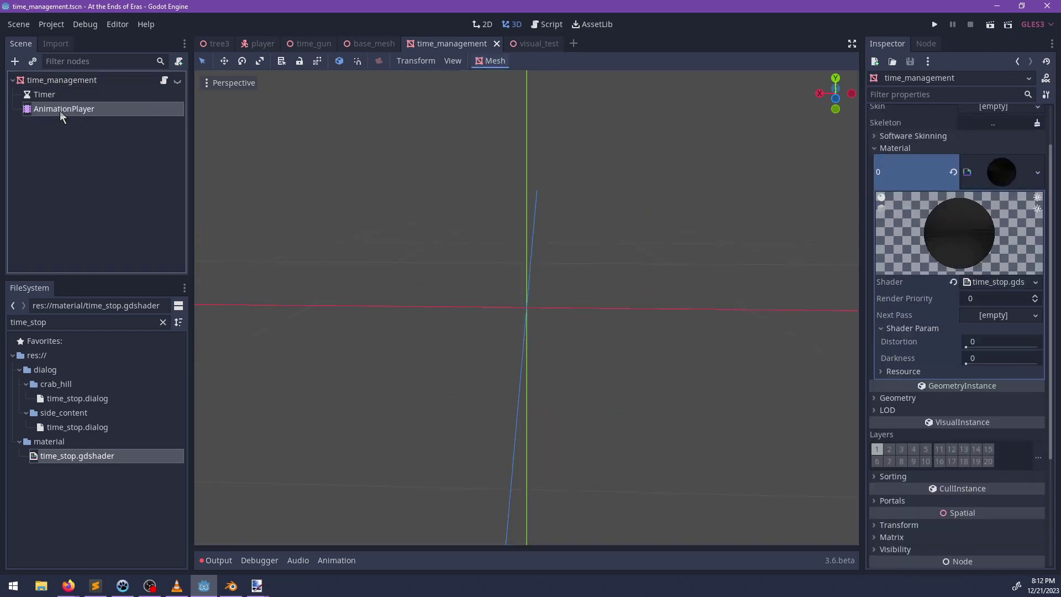
pyautogui.click(436, 439)
pyautogui.click(436, 439)
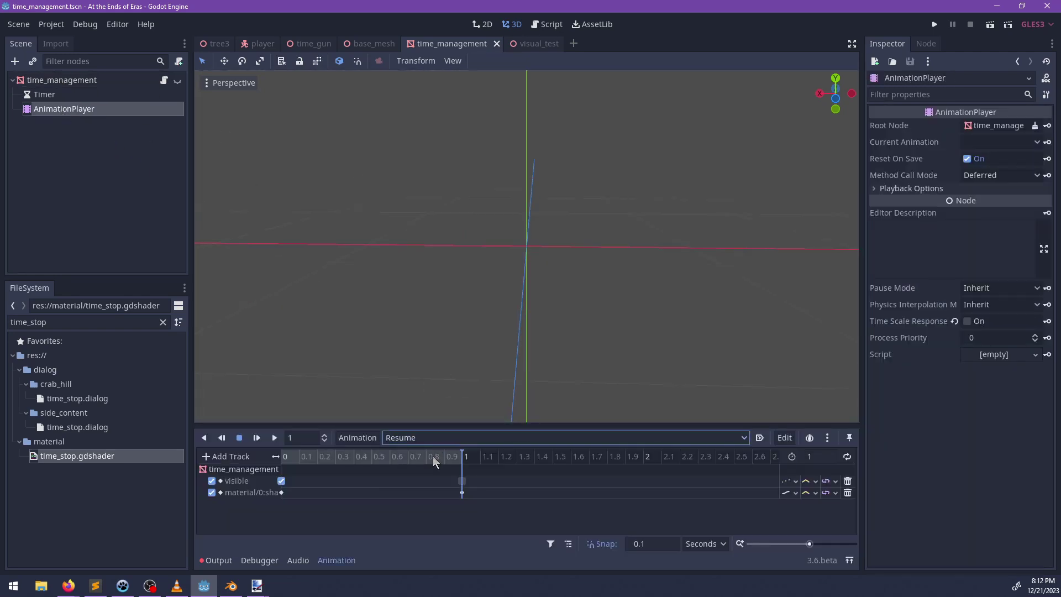
pyautogui.click(282, 456)
pyautogui.moveTo(416, 379); pyautogui.dragTo(941, 293, button='middle')
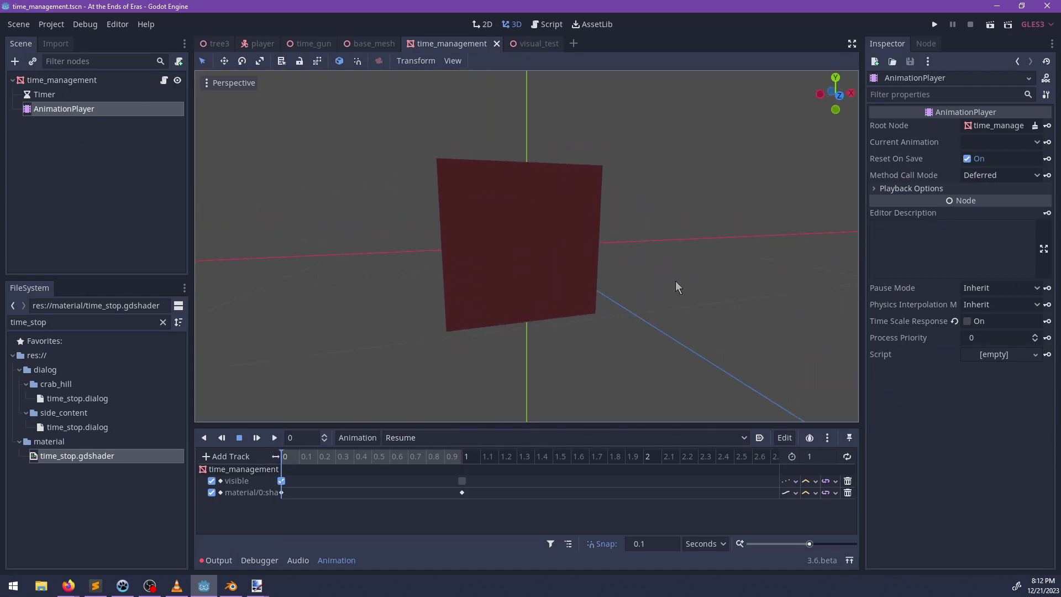
pyautogui.moveTo(675, 281); pyautogui.dragTo(380, 274, button='middle')
pyautogui.moveTo(359, 297); pyautogui.dragTo(526, 204, button='middle')
pyautogui.moveTo(562, 256); pyautogui.dragTo(590, 275, button='middle')
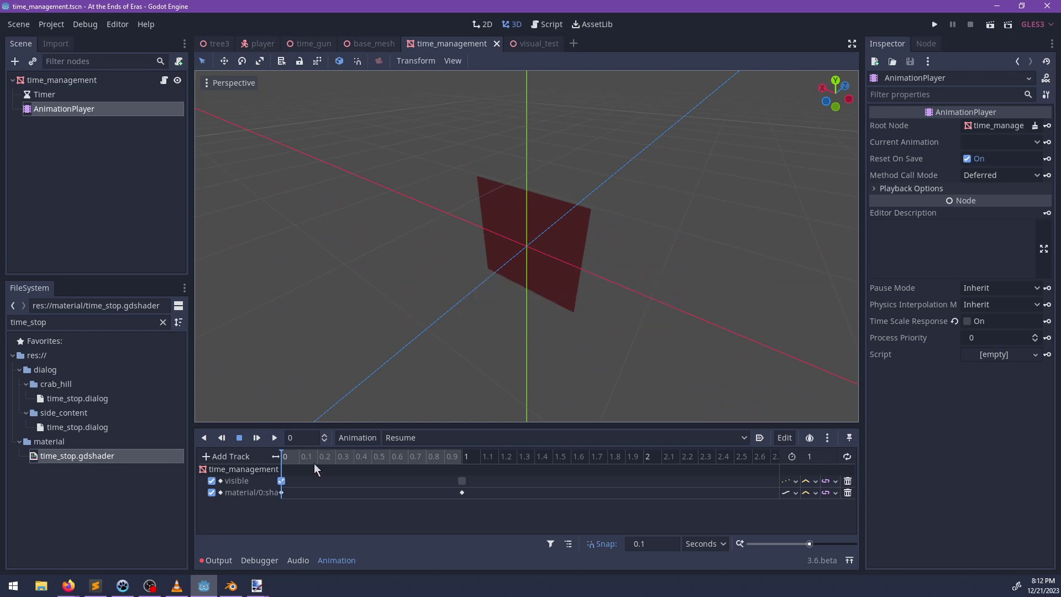
pyautogui.moveTo(450, 246); pyautogui.dragTo(518, 213, button='middle')
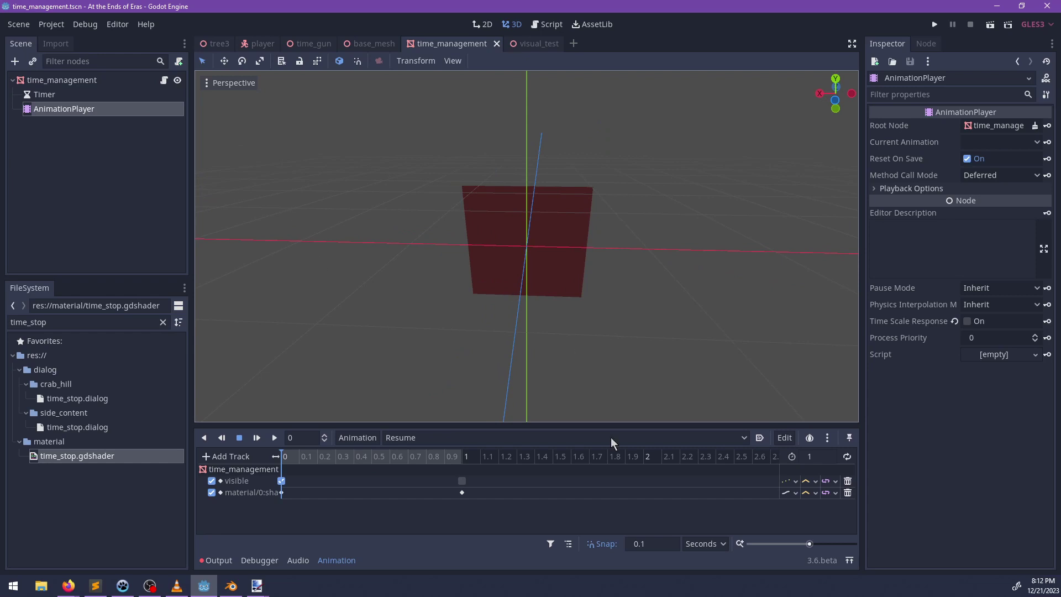
# Step: Examine the time_management script, the Timer's settings, the root node's shader material and the animation list
pyautogui.click(163, 80)
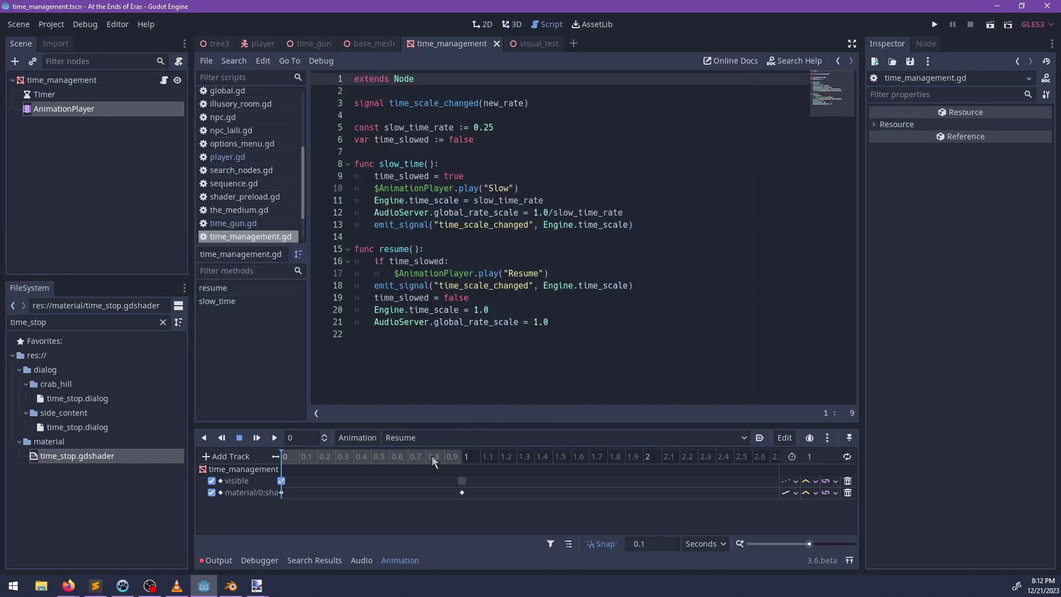
pyautogui.click(442, 437)
pyautogui.click(442, 437)
pyautogui.click(86, 96)
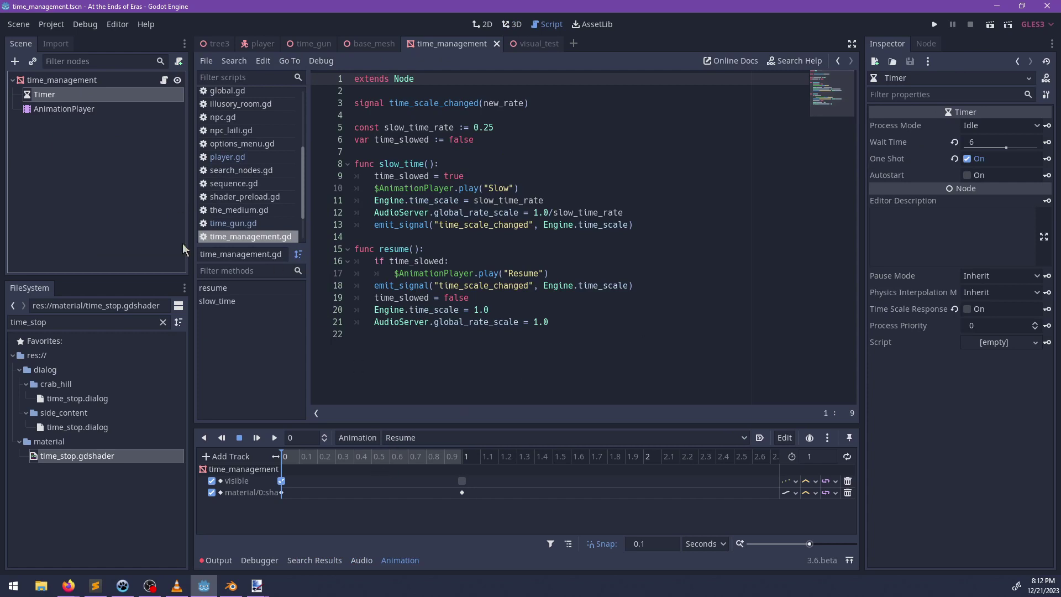
pyautogui.click(72, 81)
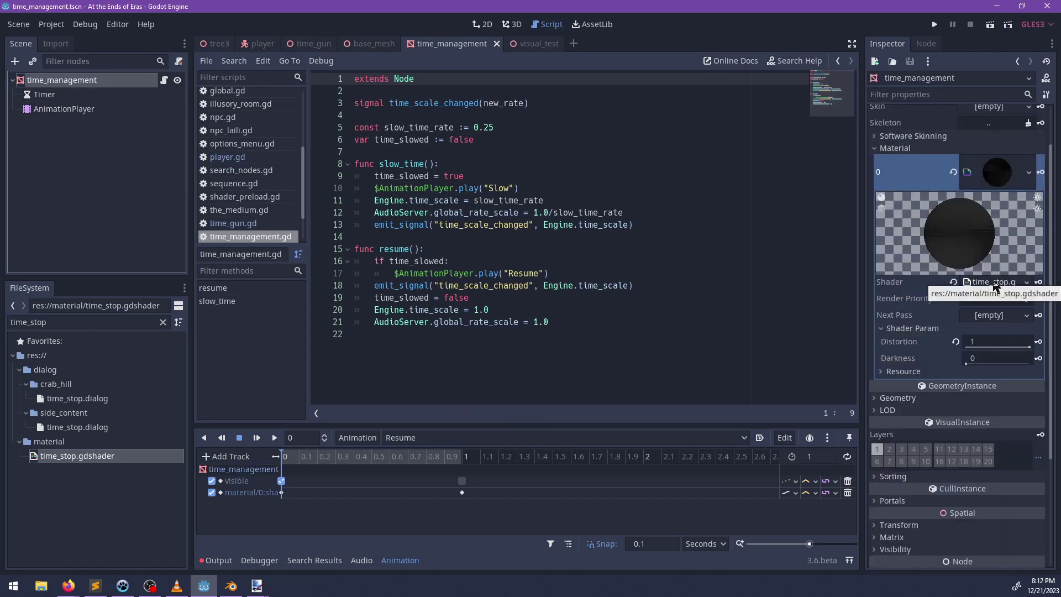
pyautogui.click(988, 175)
pyautogui.click(997, 204)
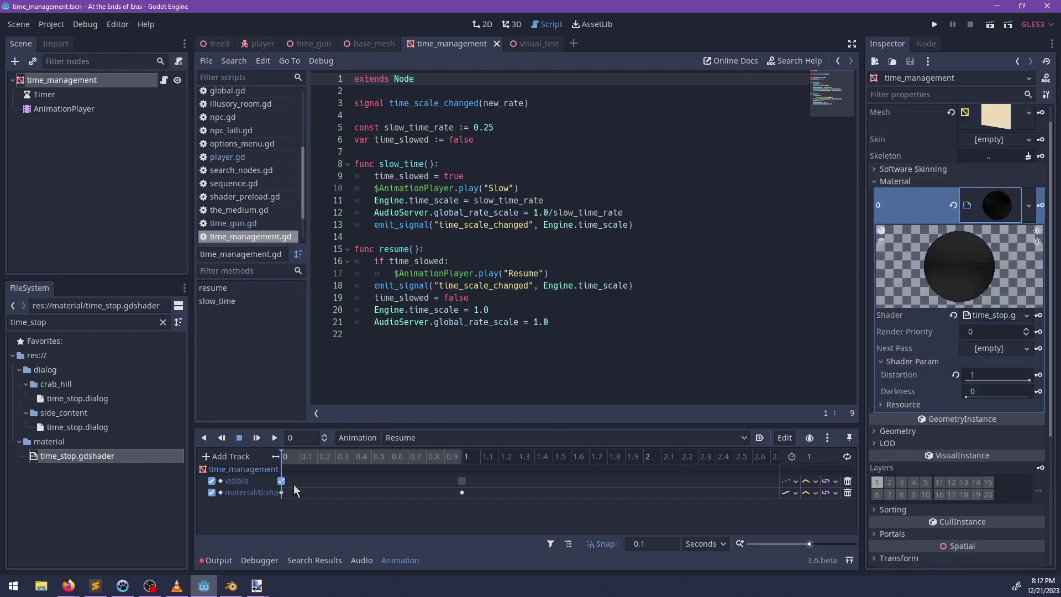
pyautogui.click(429, 437)
pyautogui.click(360, 469)
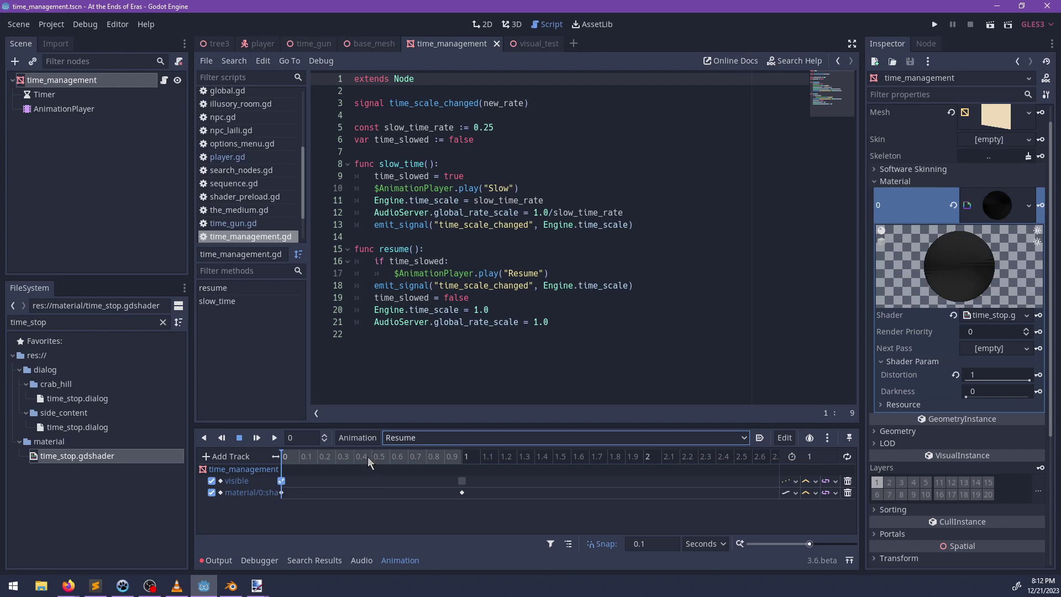
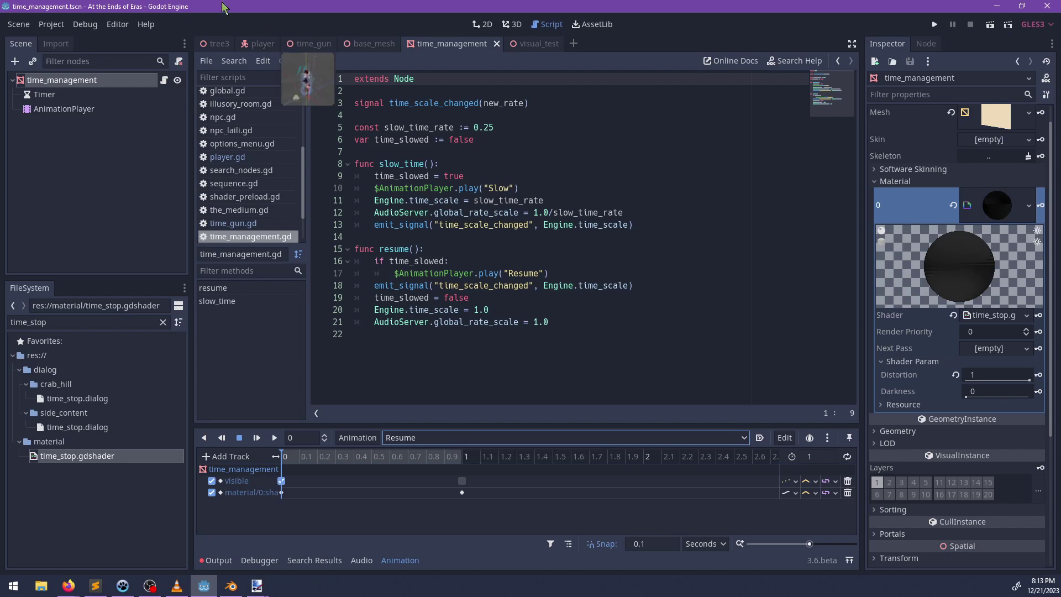
# Step: Return to the 3D view and inspect the quad together with its shader material properties
pyautogui.click(515, 26)
pyautogui.scroll(-6, 563, 170)
pyautogui.moveTo(582, 218); pyautogui.dragTo(623, 210, button='middle')
pyautogui.scroll(3, 624, 242)
pyautogui.scroll(1, 987, 360)
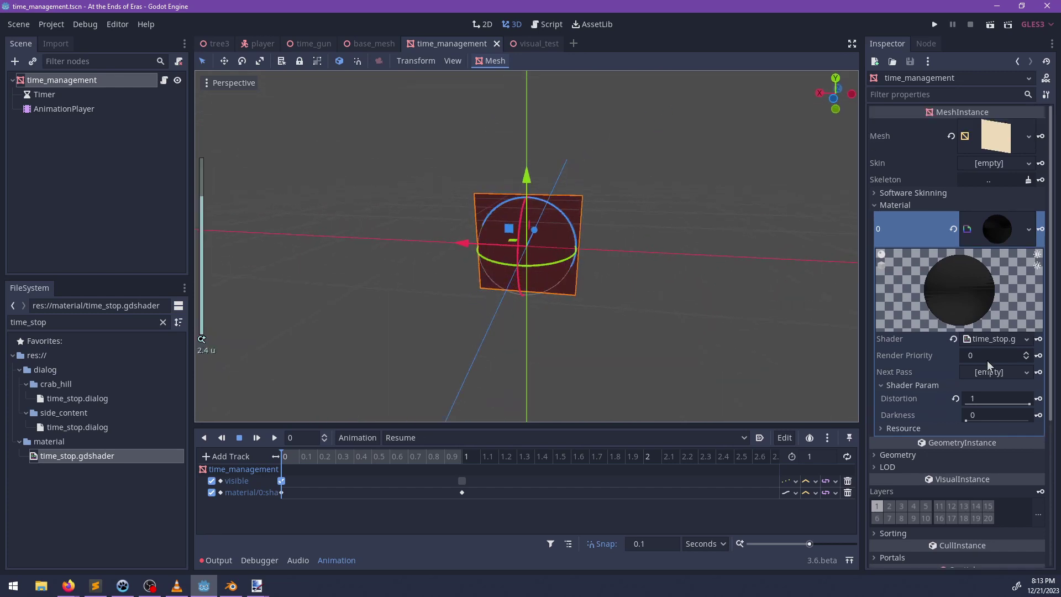
pyautogui.click(987, 238)
pyautogui.click(987, 238)
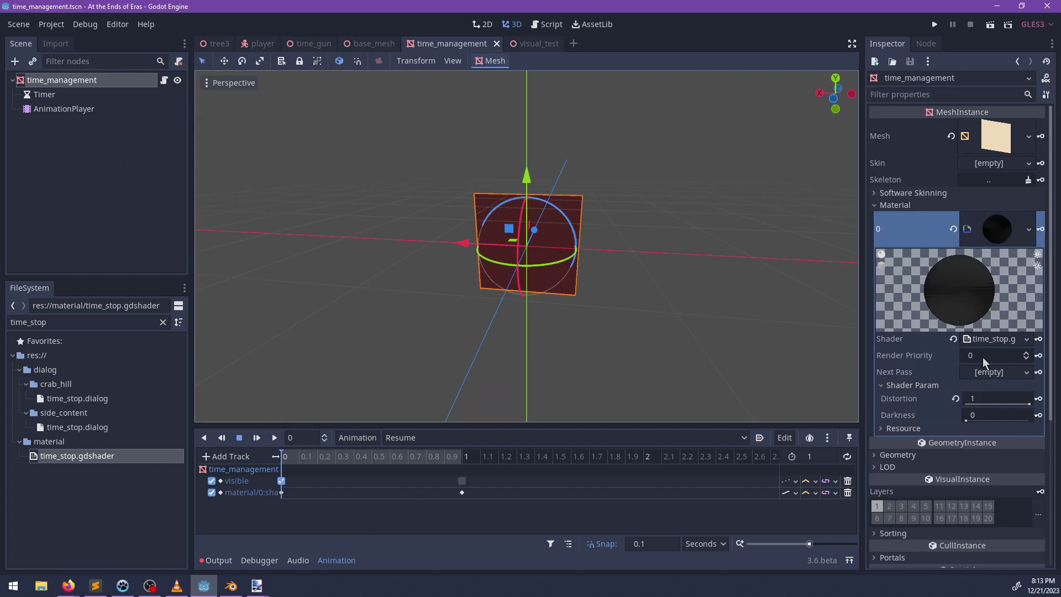
# Step: Reopen the time_stop shader and put skip_vertex_transform back in render_mode before cull_disabled
pyautogui.click(994, 340)
pyautogui.press('Down')
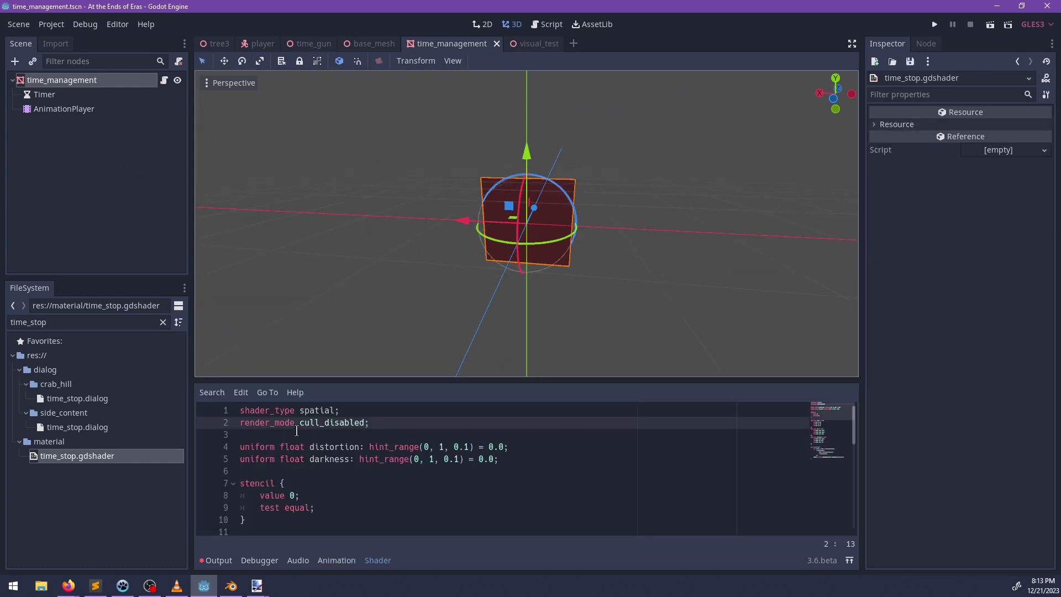
pyautogui.write('skip_')
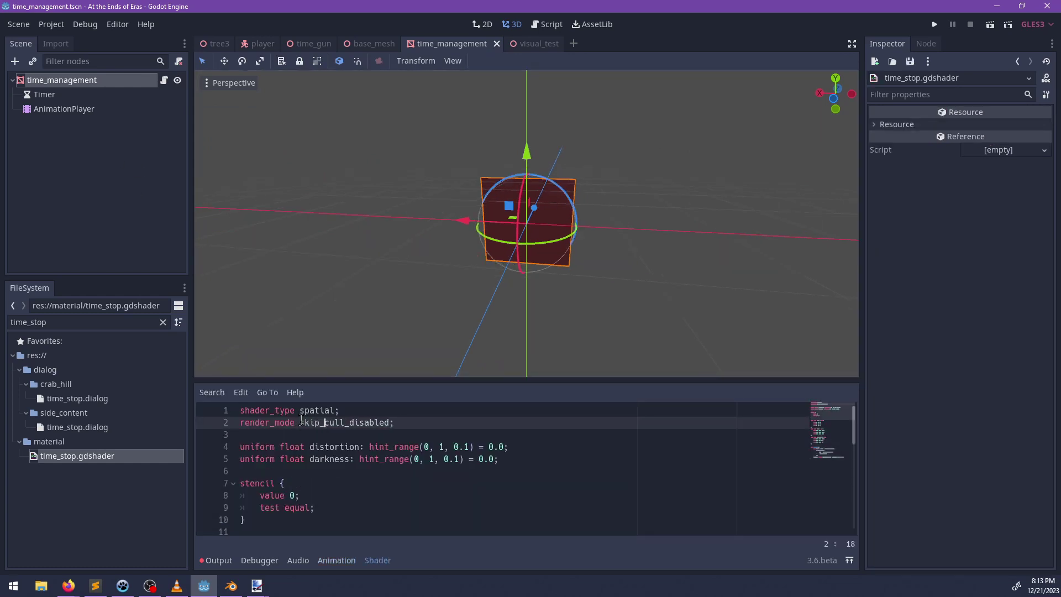
pyautogui.write('vertex_transform')
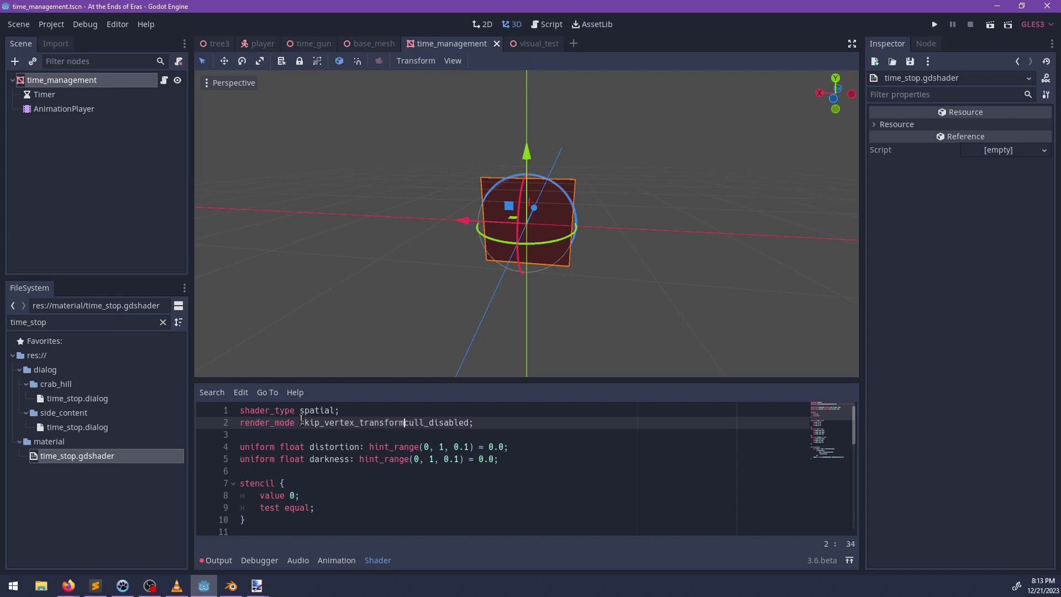
pyautogui.write(',')
pyautogui.click(494, 422)
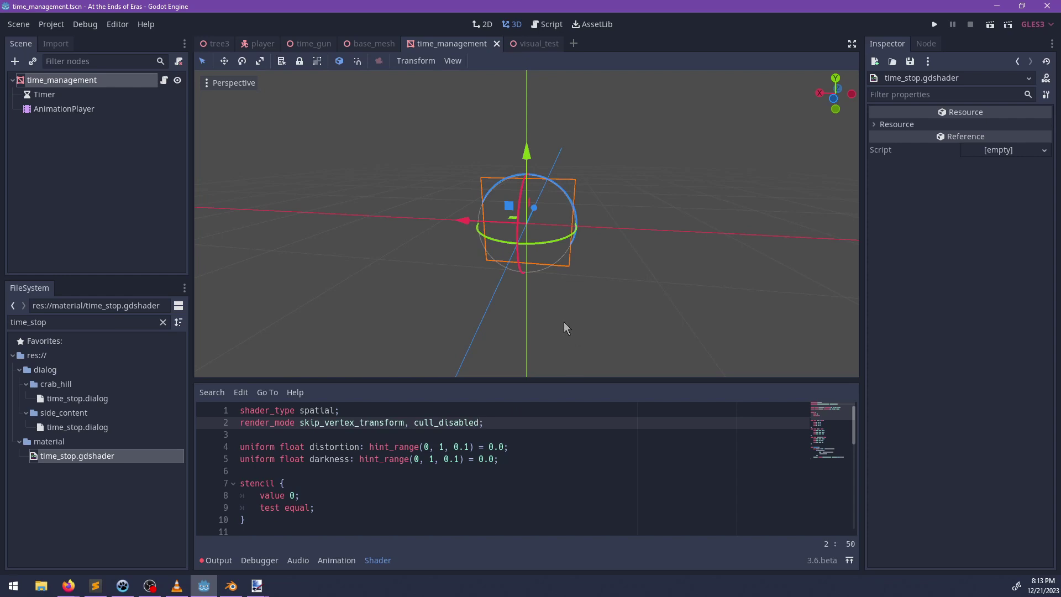
pyautogui.doubleClick(346, 422)
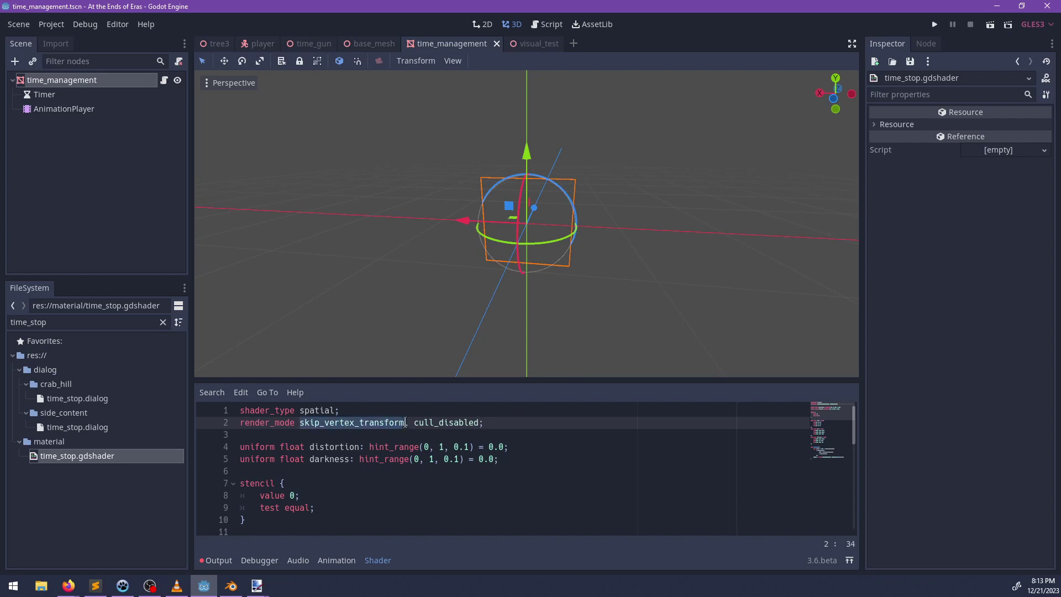
pyautogui.moveTo(415, 421); pyautogui.dragTo(299, 424)
# Step: Add a vertex() function above fragment() in the time_stop shader that assigns VERTEX to POSITION
pyautogui.scroll(-8, 449, 434)
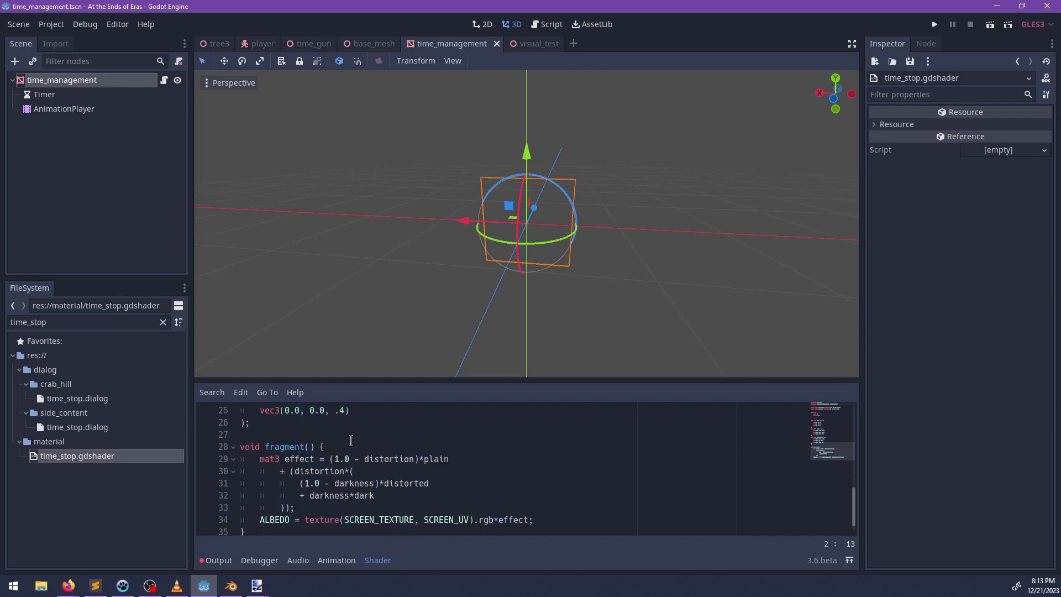
pyautogui.click(343, 434)
pyautogui.press('Return')
pyautogui.press('Return')
pyautogui.press('Up')
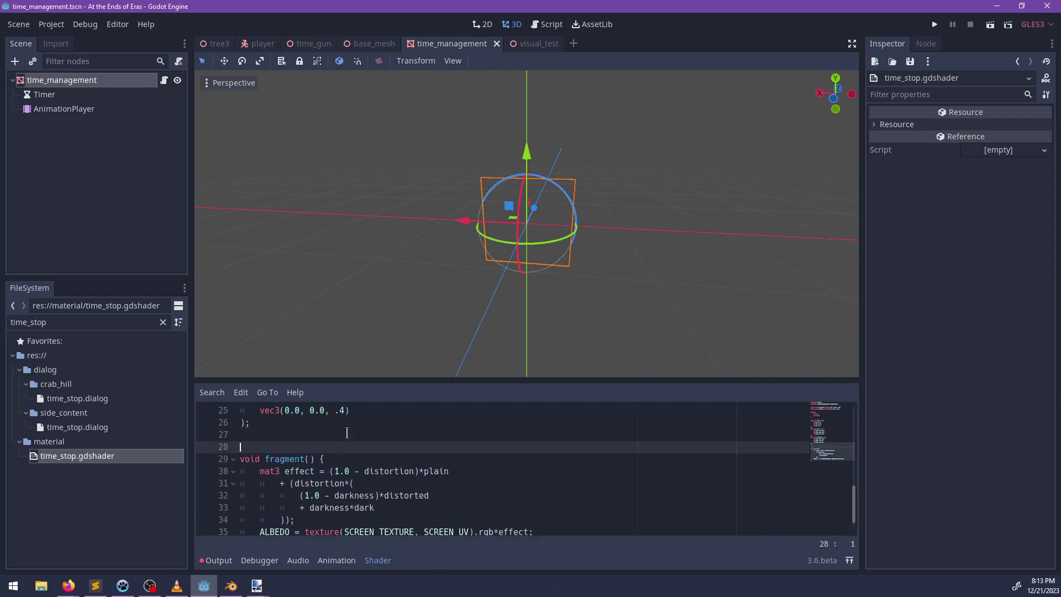
pyautogui.write('void vertex')
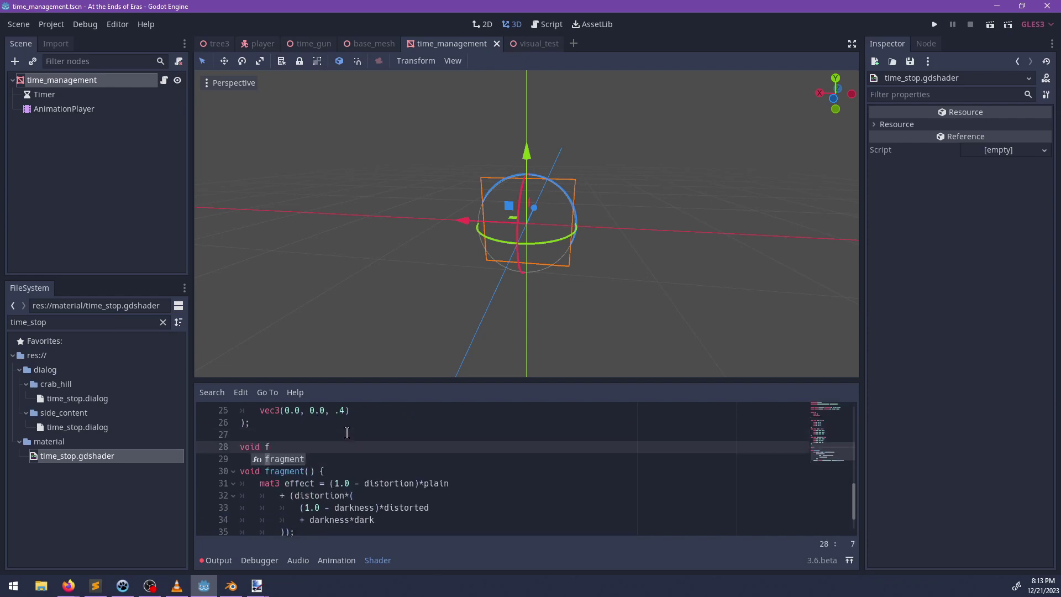
pyautogui.write('()')
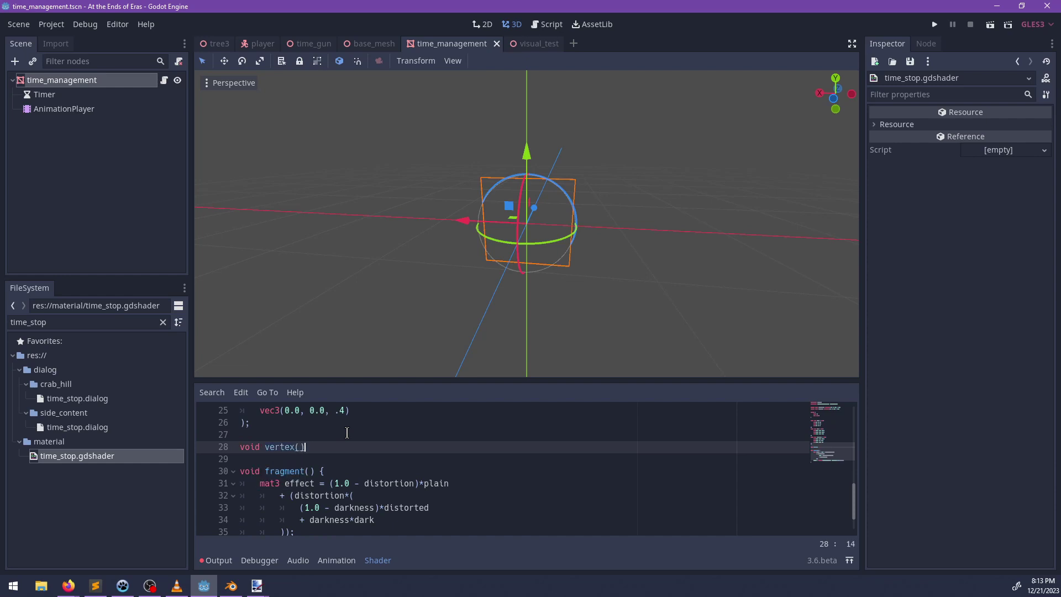
pyautogui.write(' {')
pyautogui.press('Return')
pyautogui.write('PO')
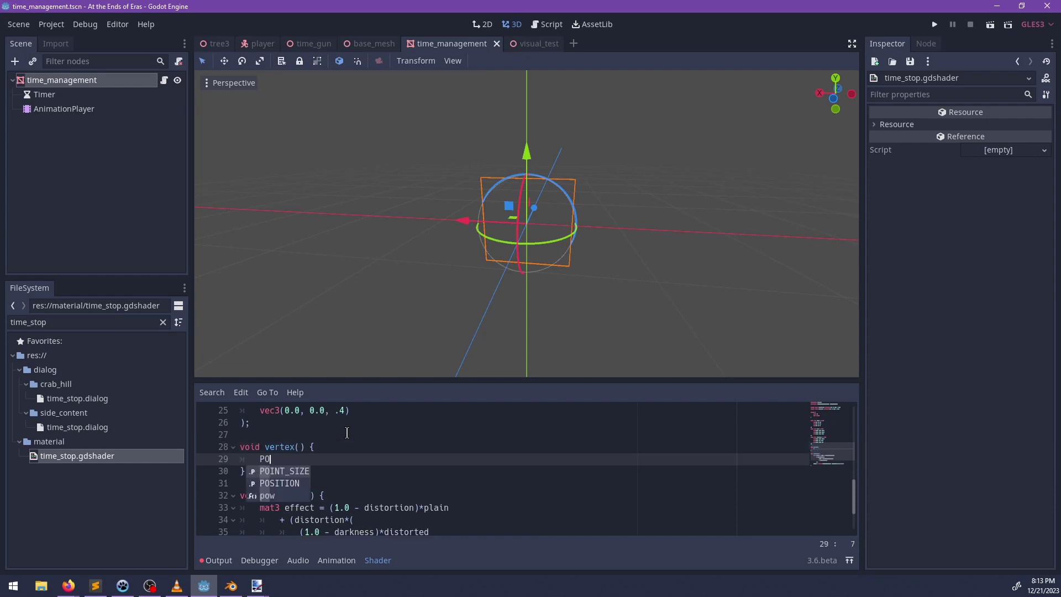
pyautogui.write('SITION = VERTEX;')
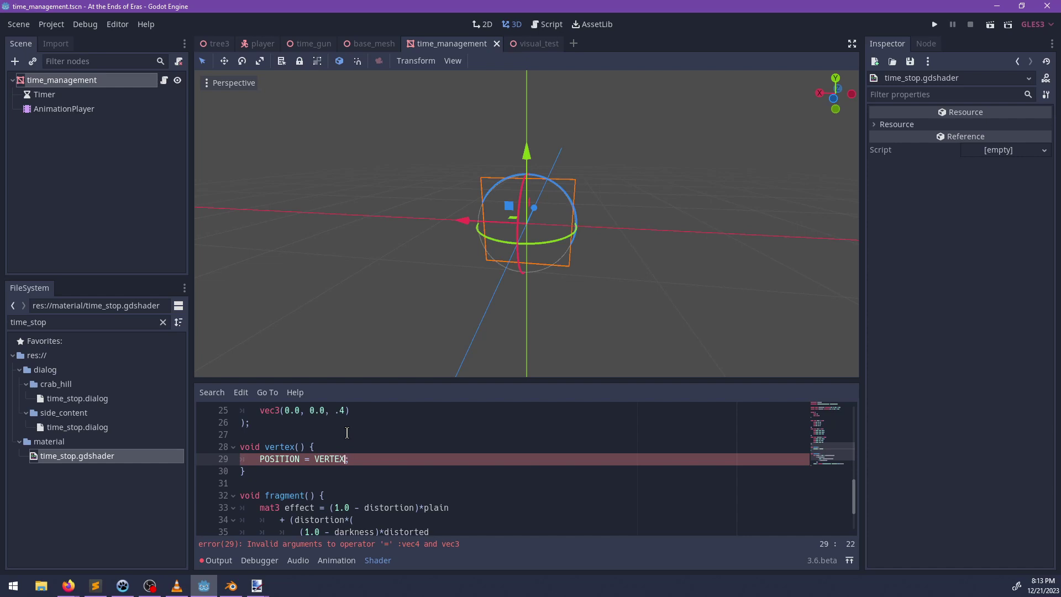
# Step: Change the assignment to POSITION = vec4(VERTEX, 0), save the shader and check the effect from another angle in the 3D view
pyautogui.hotkey('ctrl', 'Left')
pyautogui.write('vec3(')
pyautogui.hotkey('ctrl', 'Right')
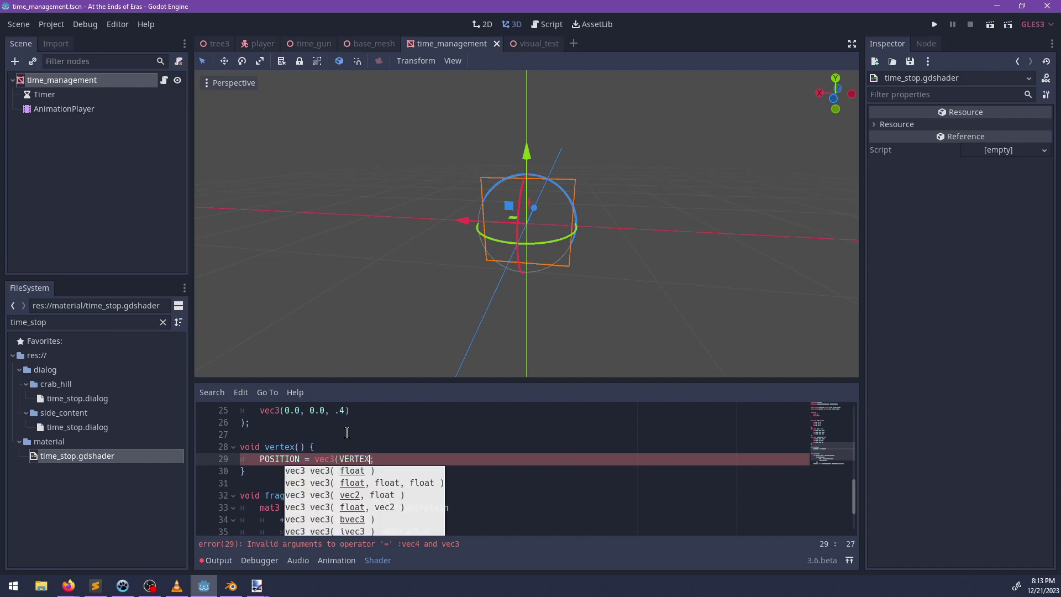
pyautogui.write(', 0)')
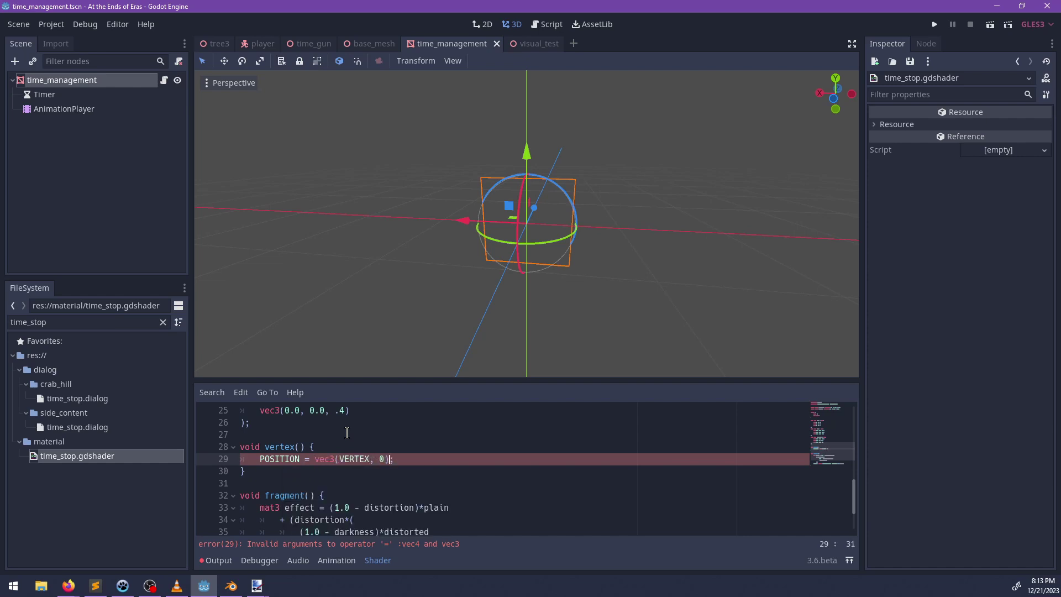
pyautogui.hotkey('ctrl', 'Left')
pyautogui.hotkey('ctrl', 'Left')
pyautogui.hotkey('ctrl', 'Left')
pyautogui.press('BackSpace')
pyautogui.write('4')
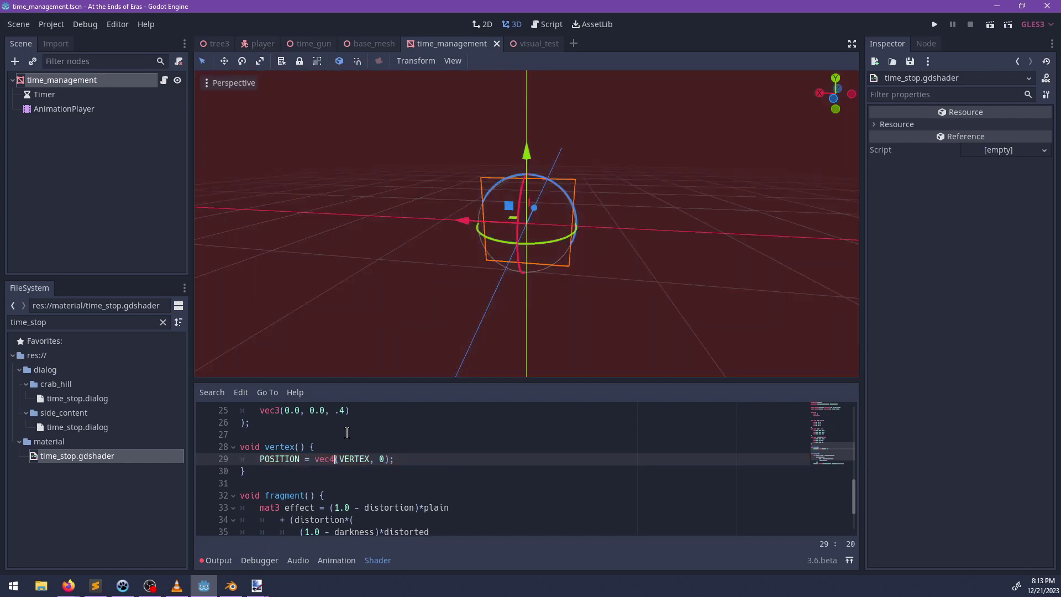
pyautogui.hotkey('ctrl', 's')
pyautogui.scroll(1, 392, 274)
pyautogui.moveTo(393, 274); pyautogui.dragTo(627, 226, button='middle')
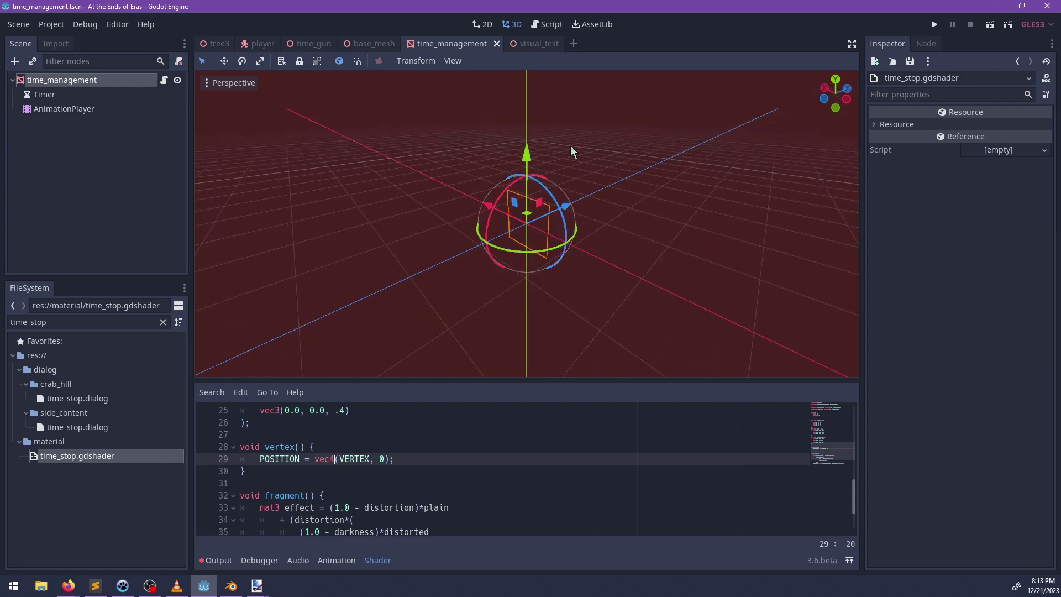
# Step: Run the visual_test scene and give the player the time gun with the console command item("wep_time_gun")
pyautogui.click(519, 43)
pyautogui.scroll(-3, 609, 291)
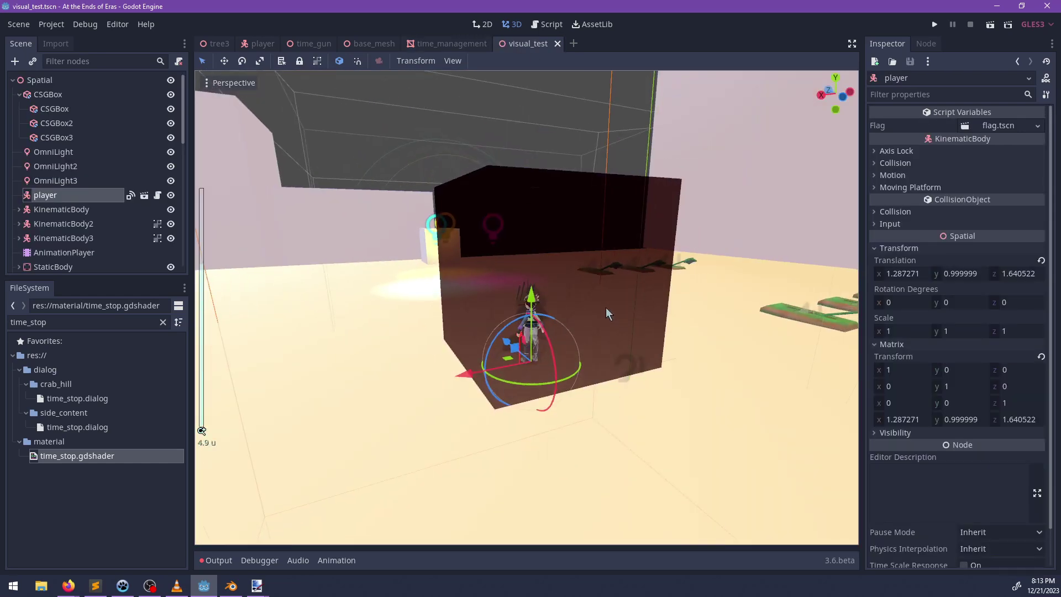
pyautogui.press('F6')
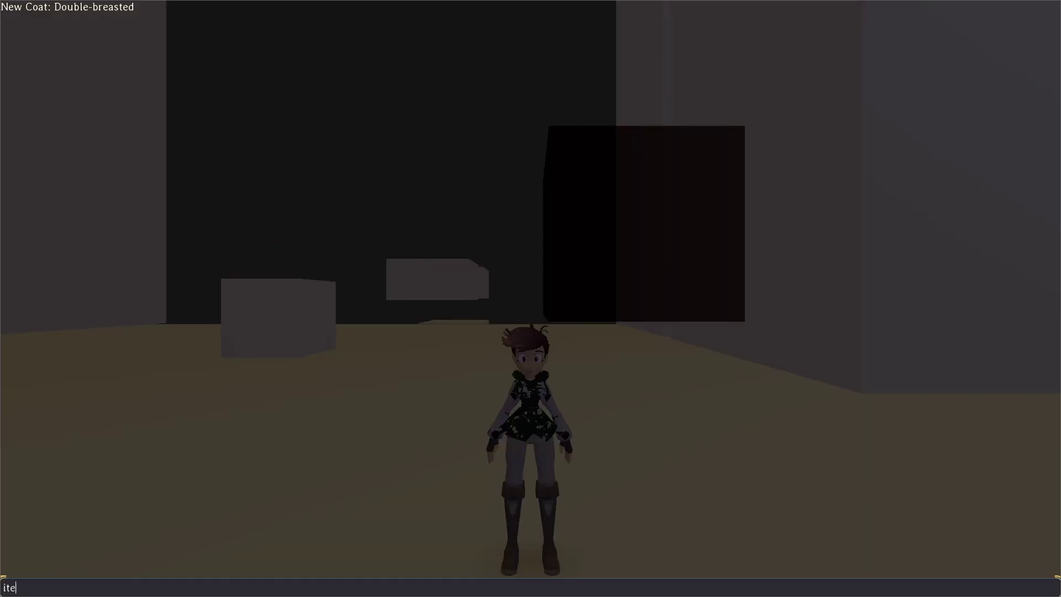
pyautogui.write('item("wep_time_gun")')
pyautogui.press('Return')
pyautogui.press('Escape')
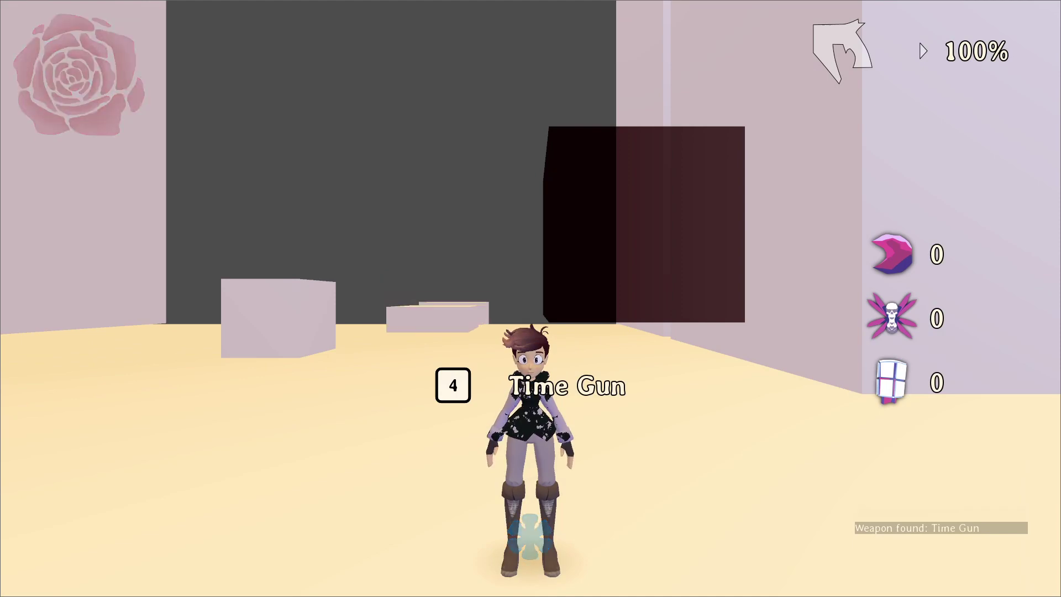
# Step: Test the time gun by stopping and resuming time while moving the player around the test level
pyautogui.press('e')
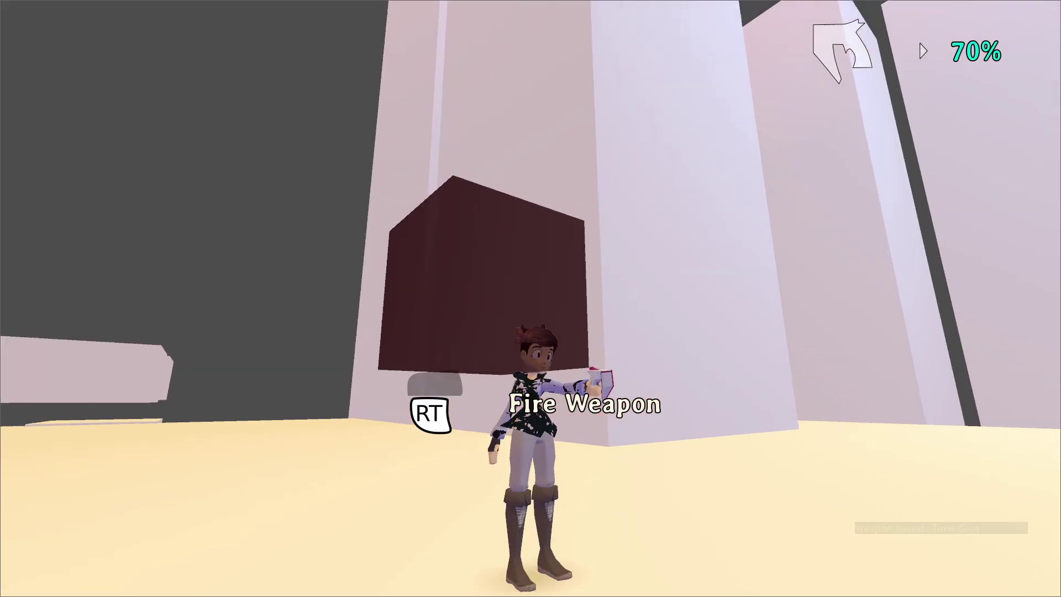
pyautogui.press('a')
pyautogui.press('e')
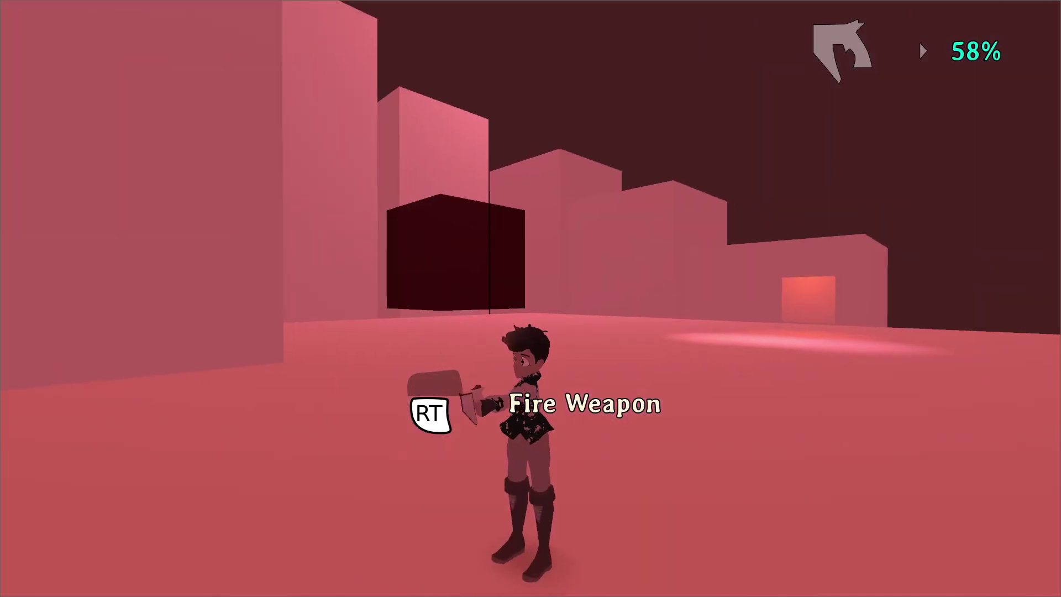
pyautogui.press('w')
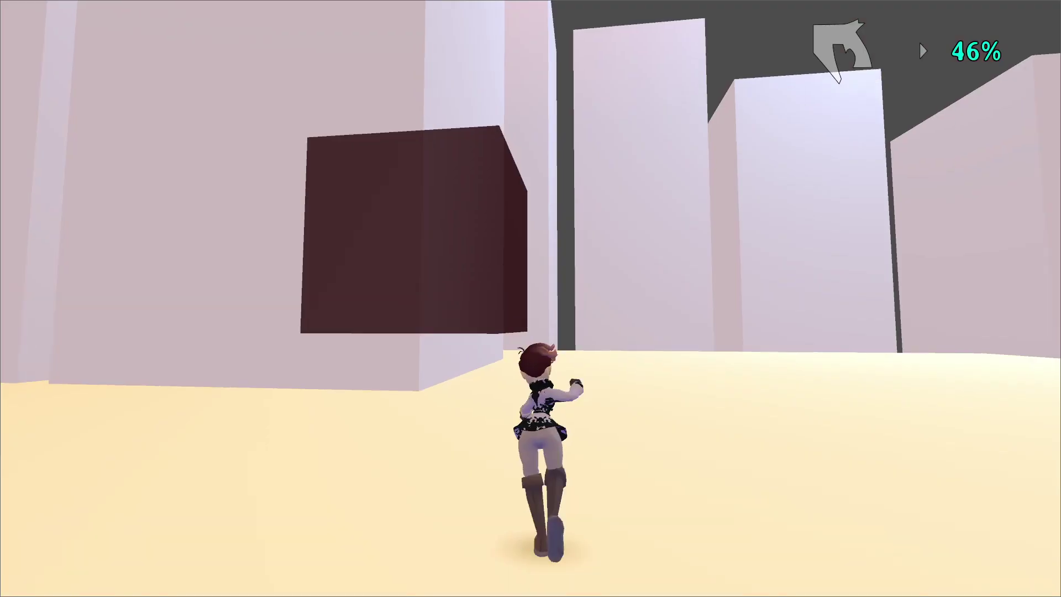
pyautogui.press('s')
pyautogui.press('e')
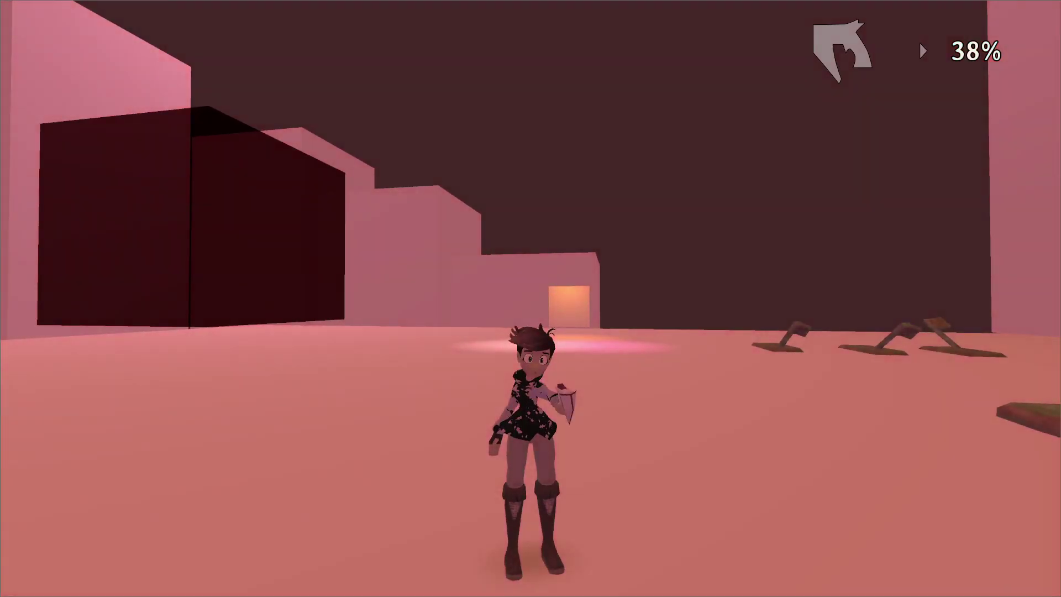
pyautogui.press('w')
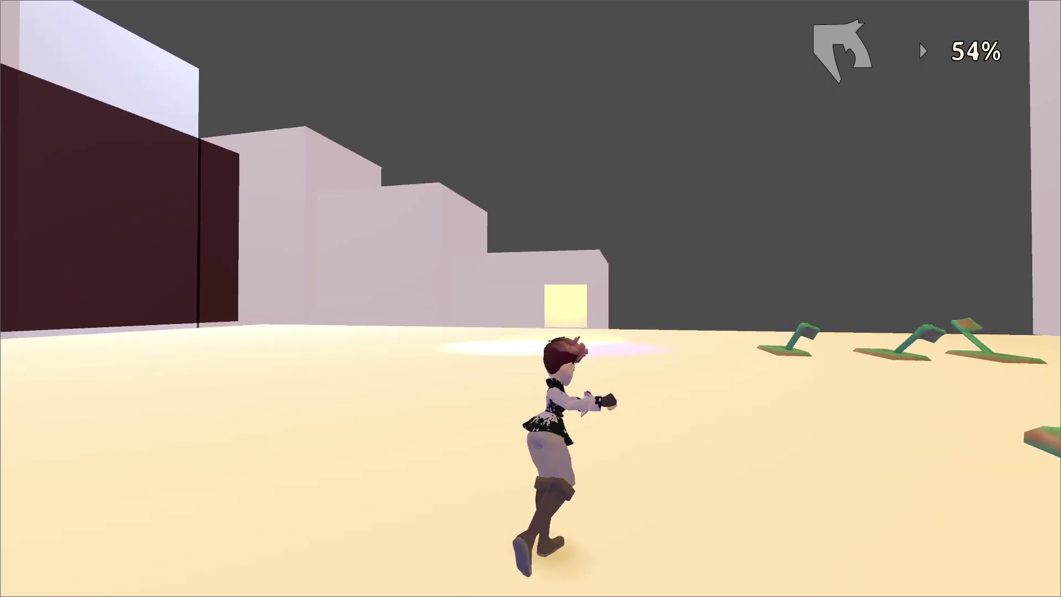
pyautogui.press('d')
pyautogui.press('e')
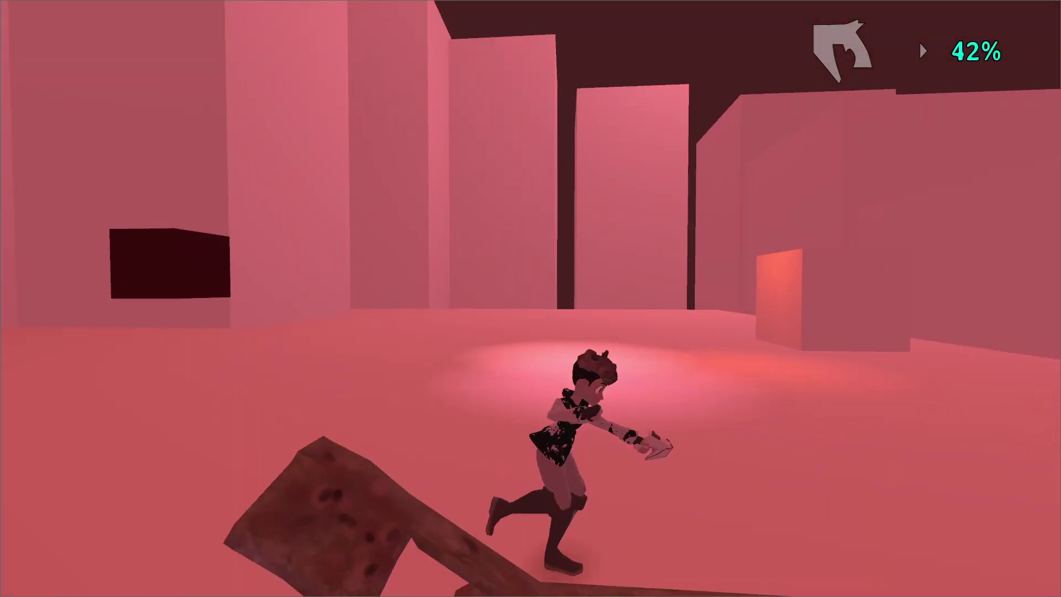
pyautogui.press('s')
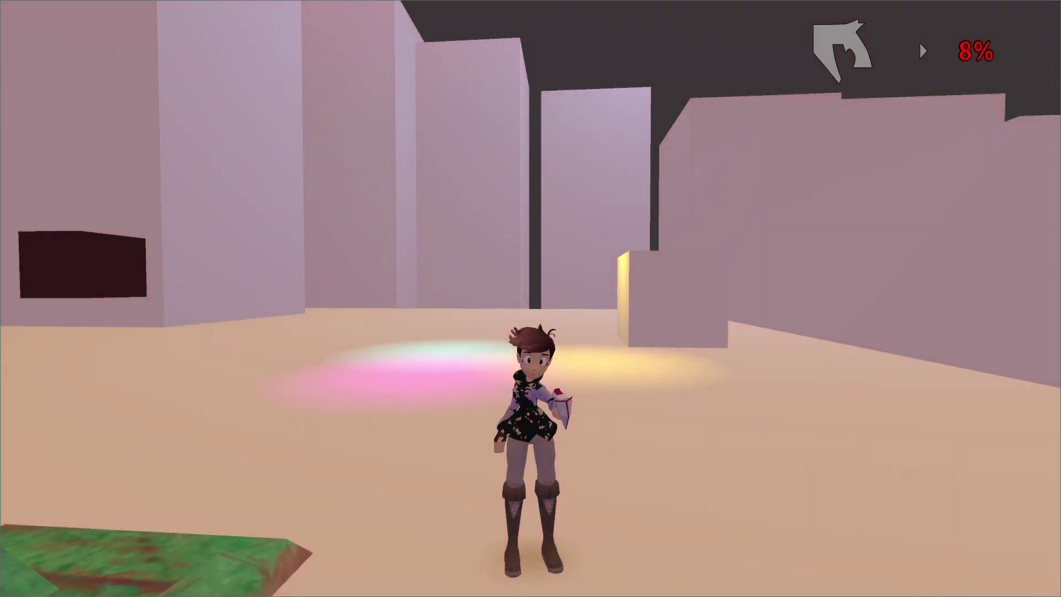
# Step: Stop and resume time once more with the player standing still, and return to the Godot editor
pyautogui.press('Tab')
pyautogui.press('Tab')
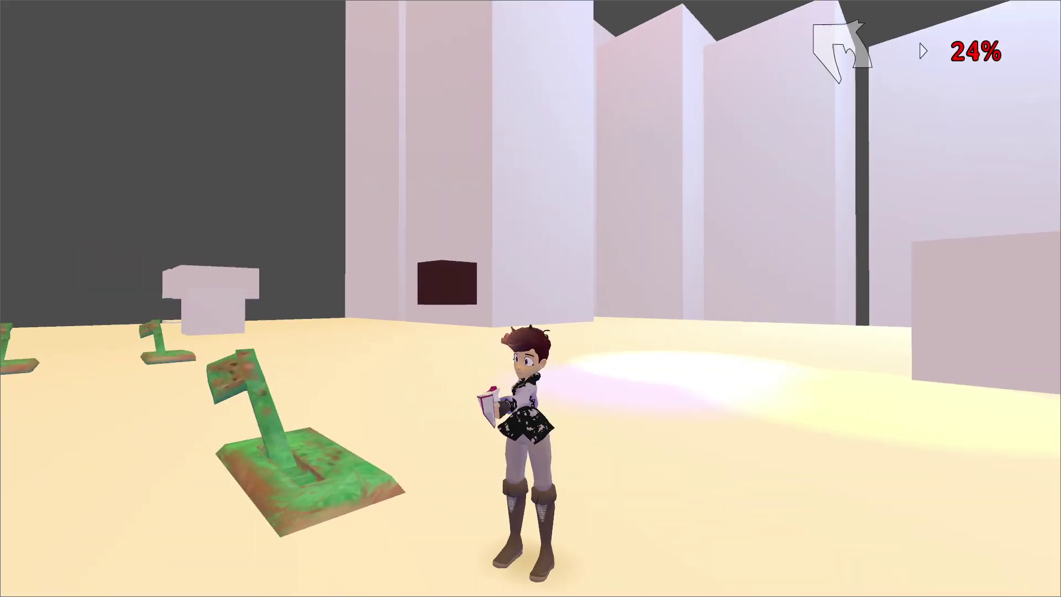
pyautogui.press('q')
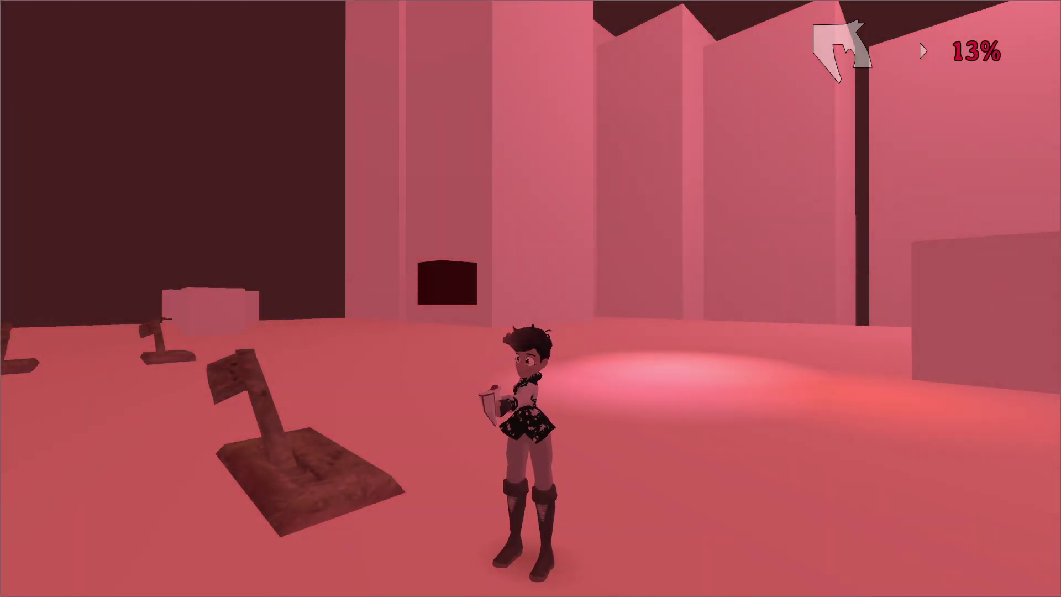
pyautogui.press('q')
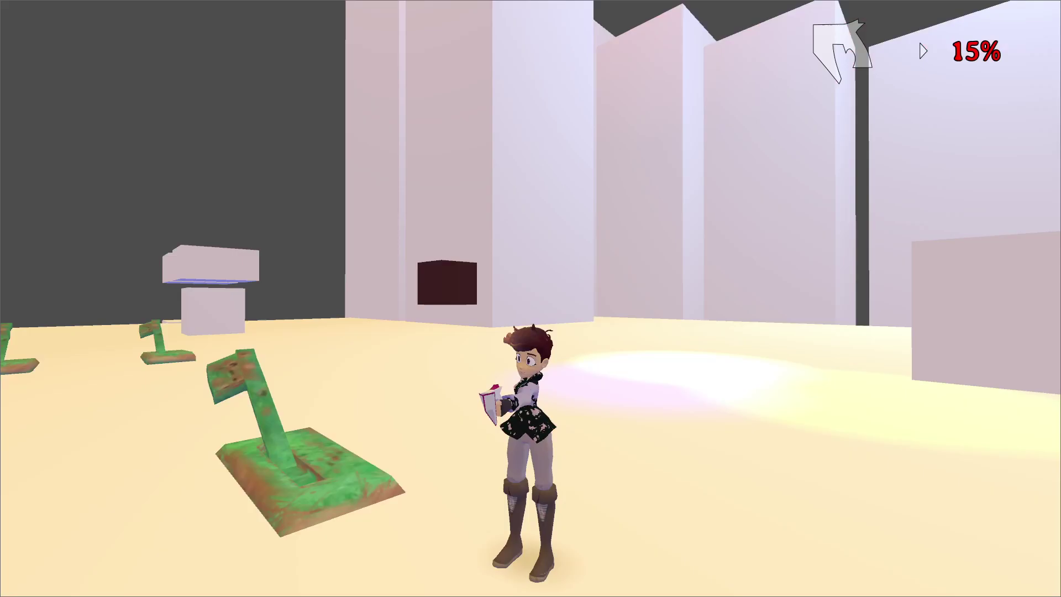
pyautogui.press('Escape')
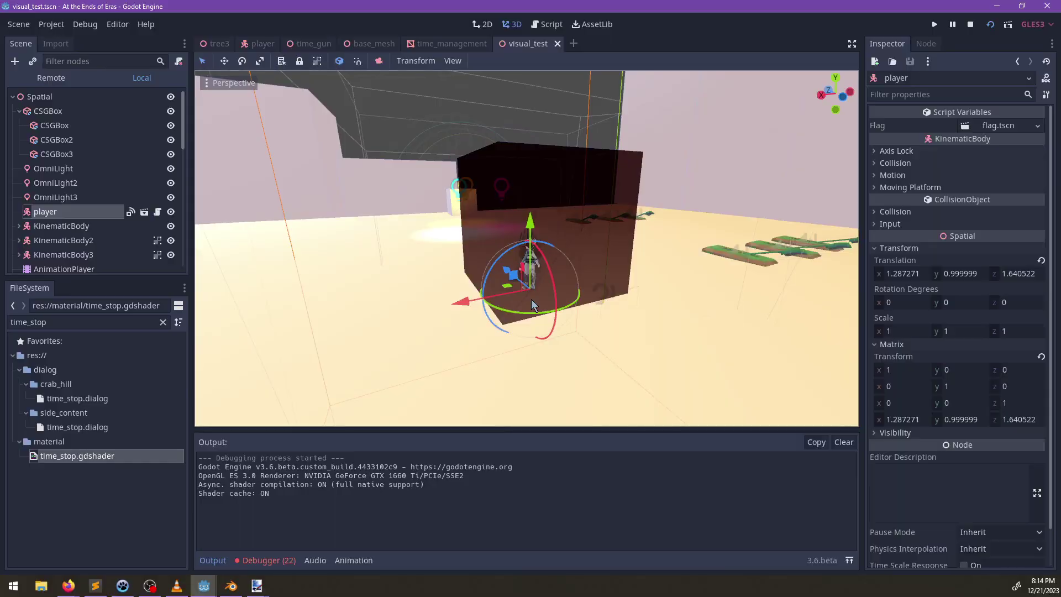
# Step: Scrub the Resume animation in the time_management scene and examine its shader parameter key at 1 s and the AnimationPlayer's playback options
pyautogui.click(546, 25)
pyautogui.click(511, 25)
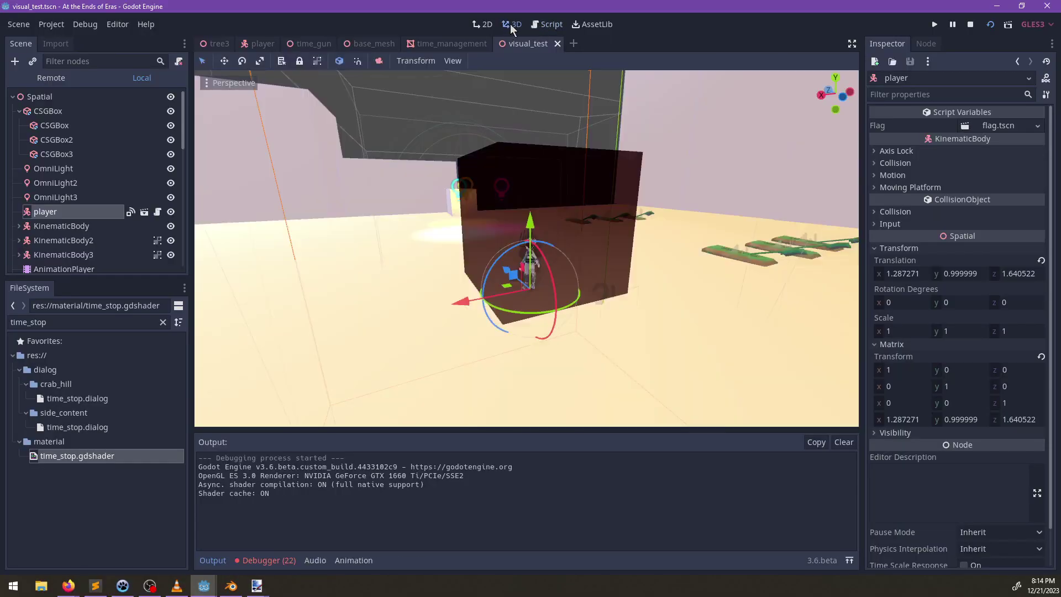
pyautogui.click(448, 44)
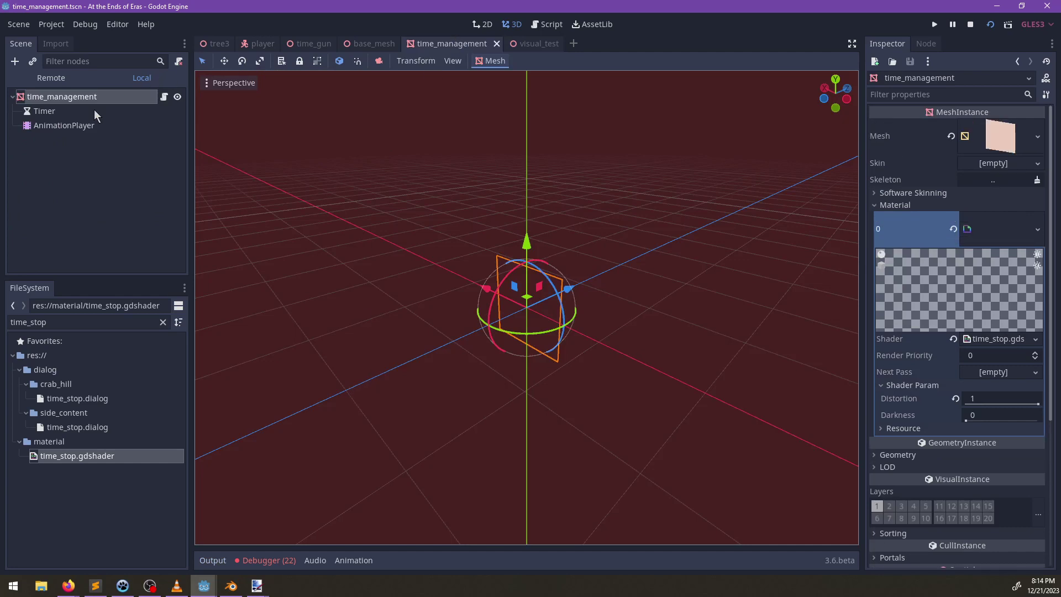
pyautogui.click(69, 127)
pyautogui.moveTo(352, 459); pyautogui.dragTo(505, 453)
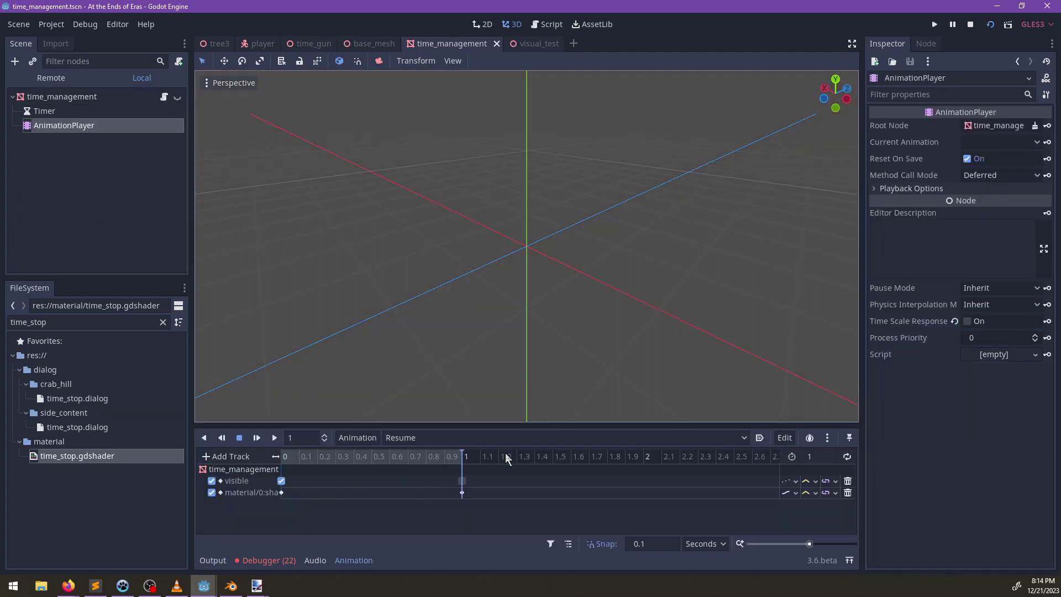
pyautogui.click(462, 492)
pyautogui.moveTo(436, 467); pyautogui.dragTo(477, 469)
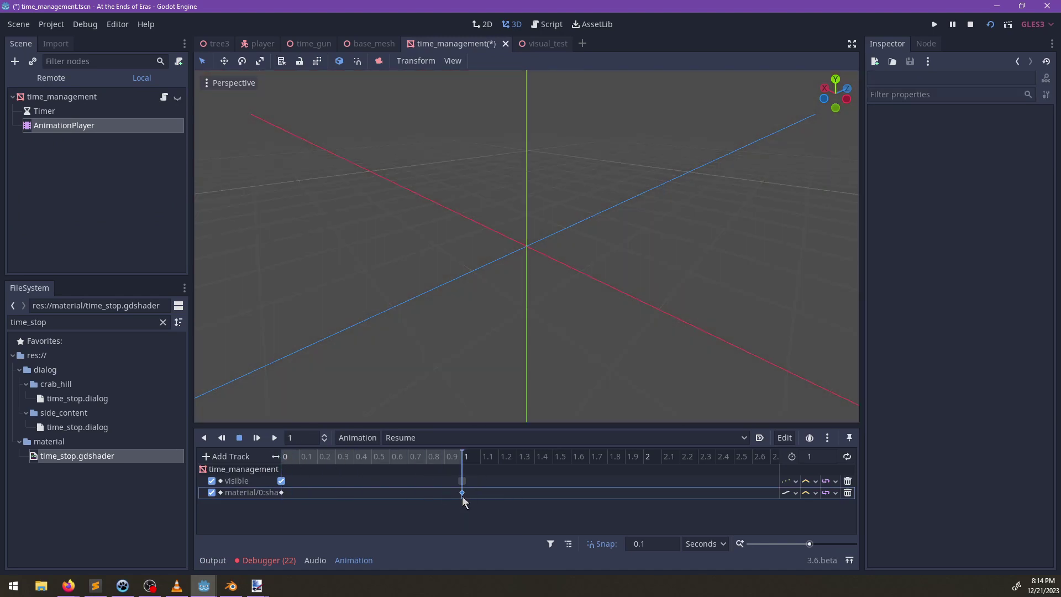
pyautogui.click(462, 492)
pyautogui.moveTo(335, 456); pyautogui.dragTo(283, 462)
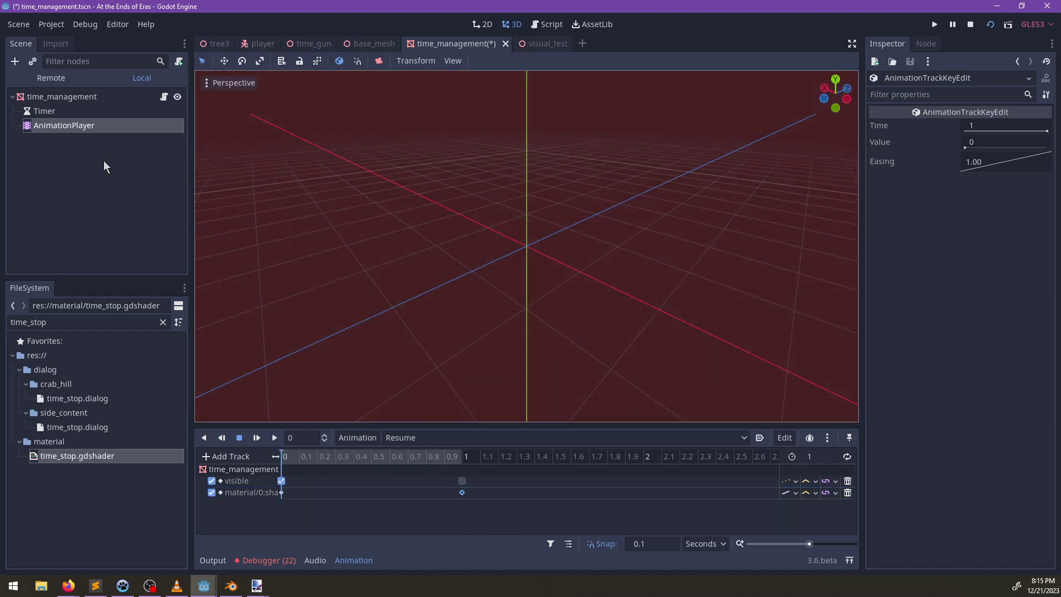
pyautogui.click(71, 128)
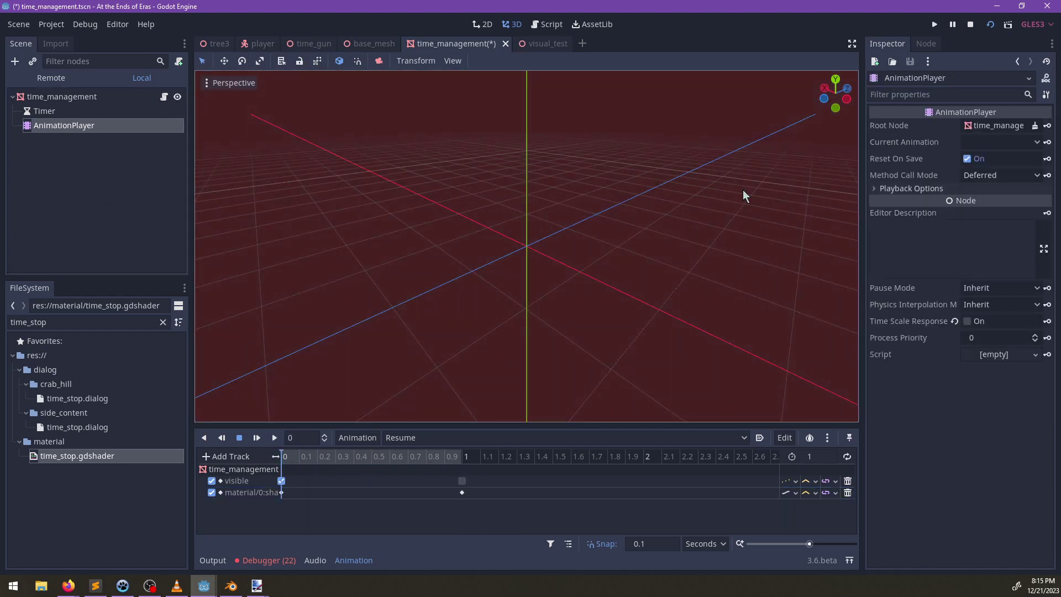
pyautogui.click(960, 188)
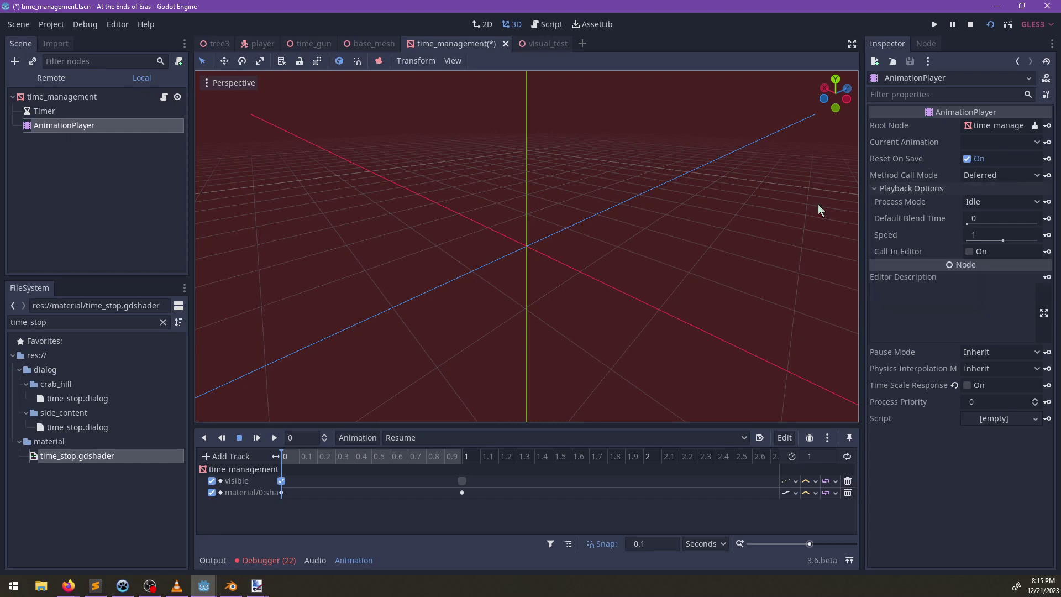
# Step: Add the unshaded render mode to the time_stop shader on the time_management material, save, and reselect the time_management node
pyautogui.click(92, 103)
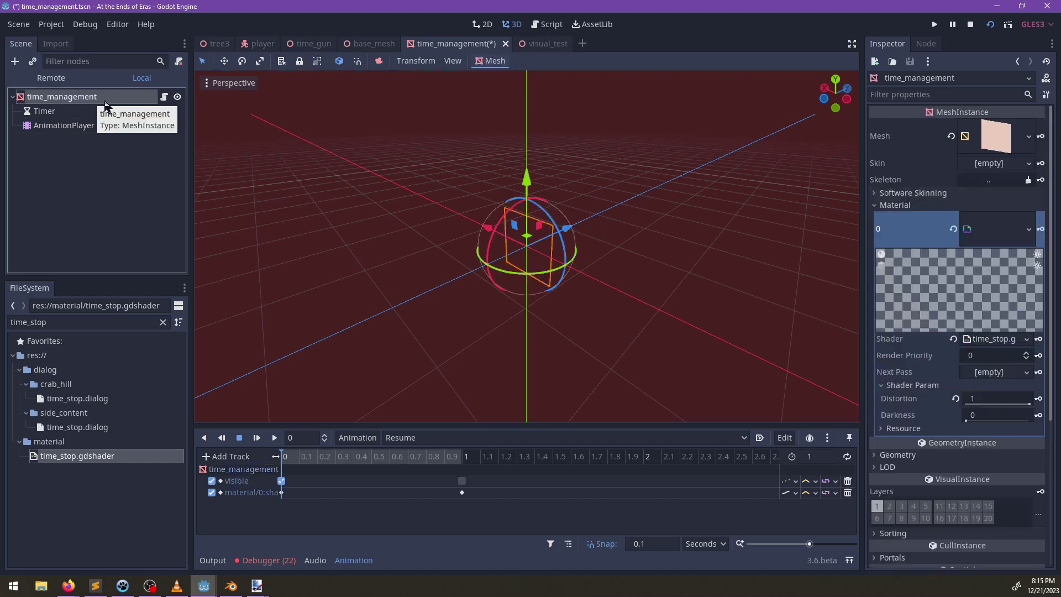
pyautogui.click(1008, 224)
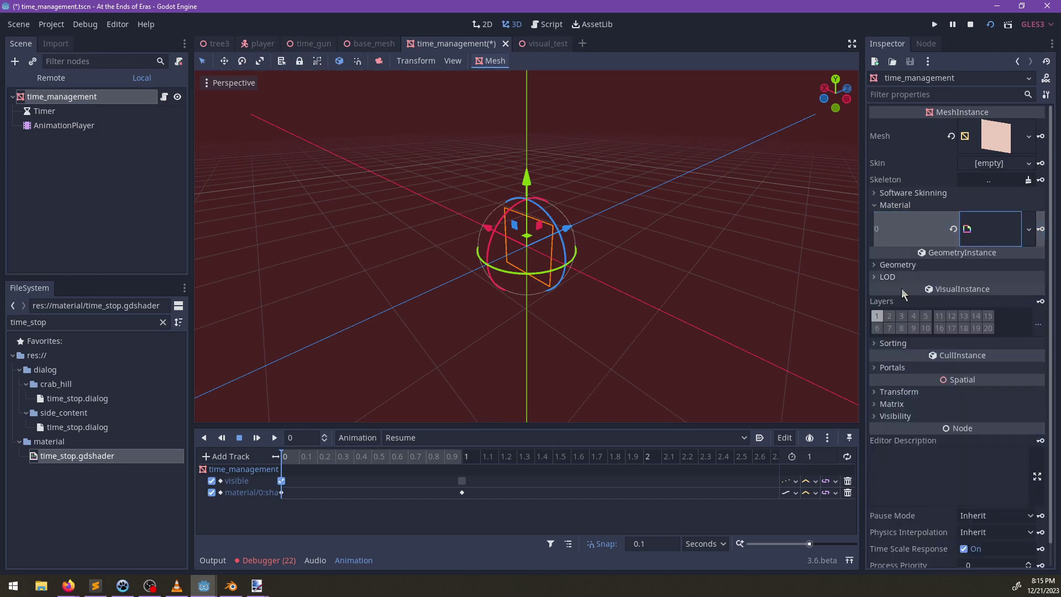
pyautogui.click(1004, 232)
pyautogui.click(997, 339)
pyautogui.scroll(6, 381, 442)
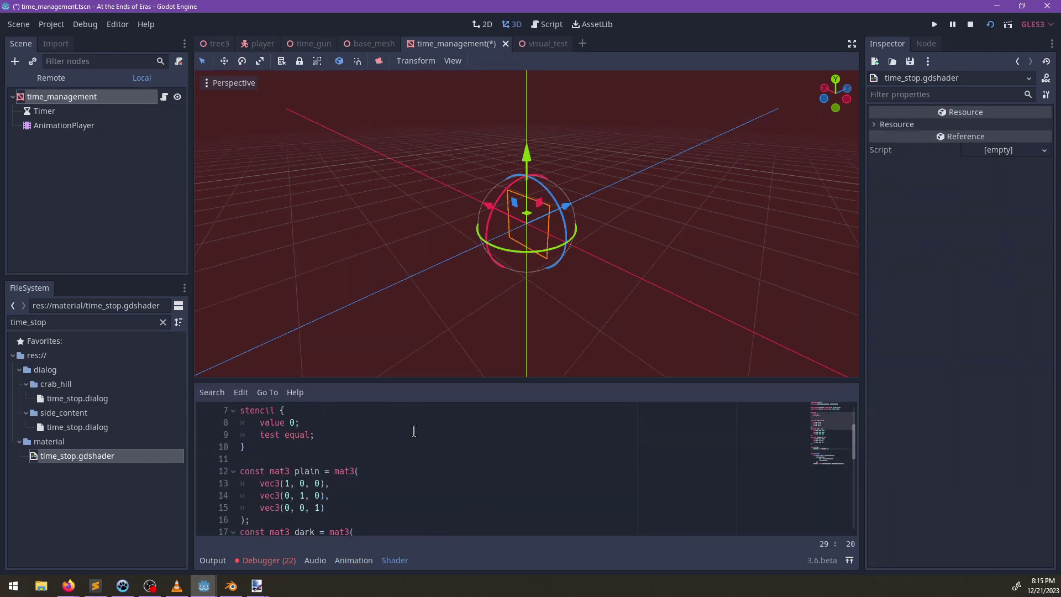
pyautogui.click(482, 423)
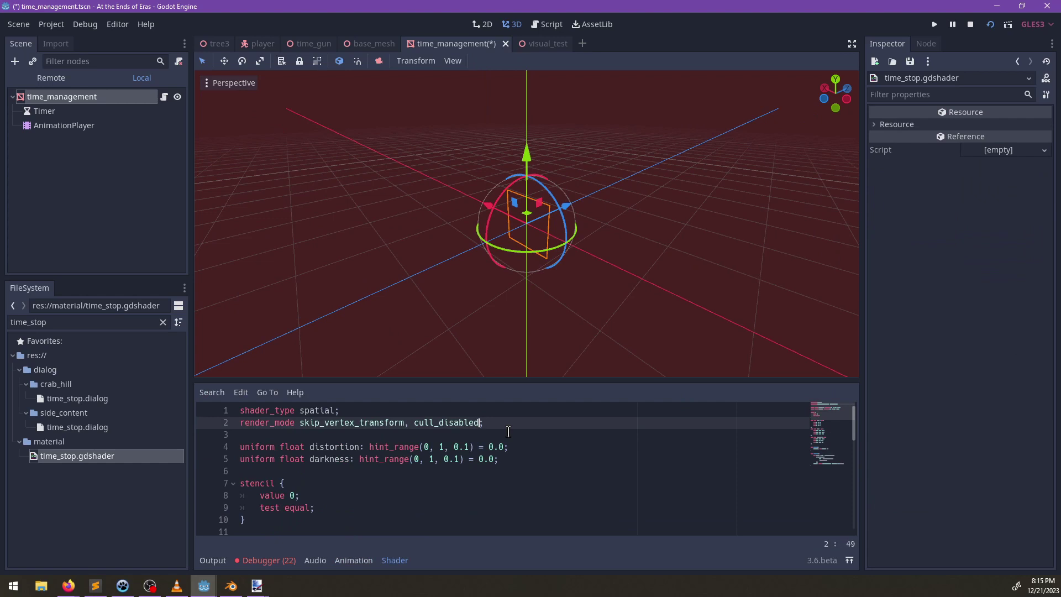
pyautogui.write(', unshaded')
pyautogui.hotkey('ctrl', 's')
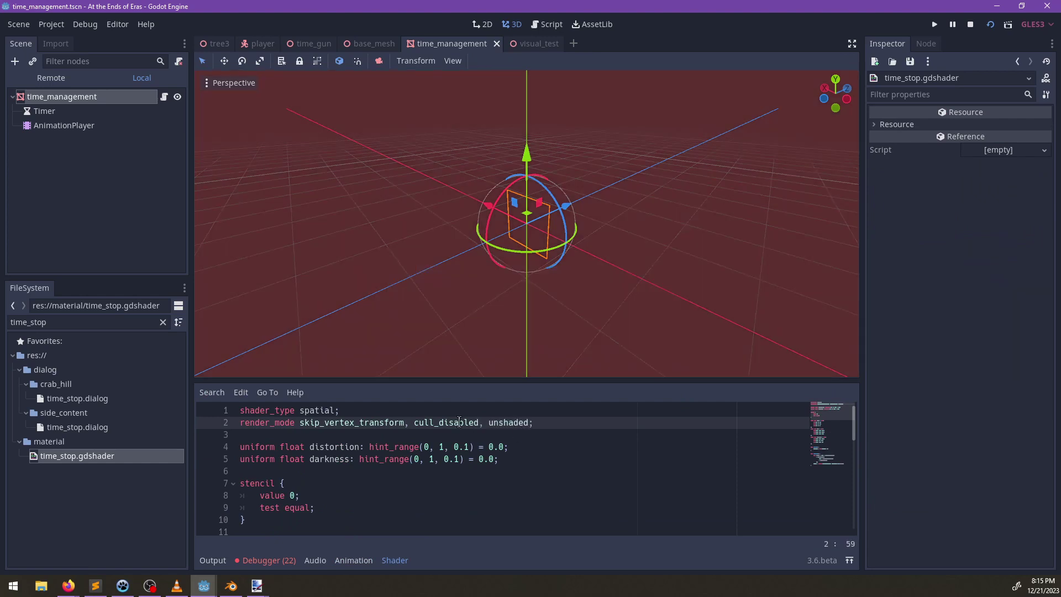
pyautogui.scroll(-10, 459, 422)
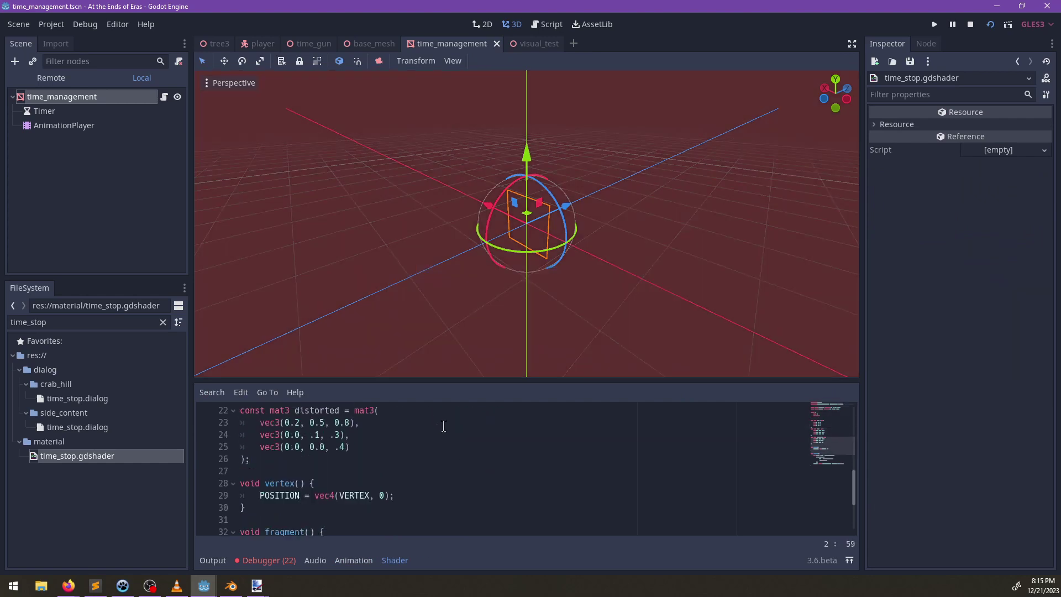
pyautogui.click(56, 97)
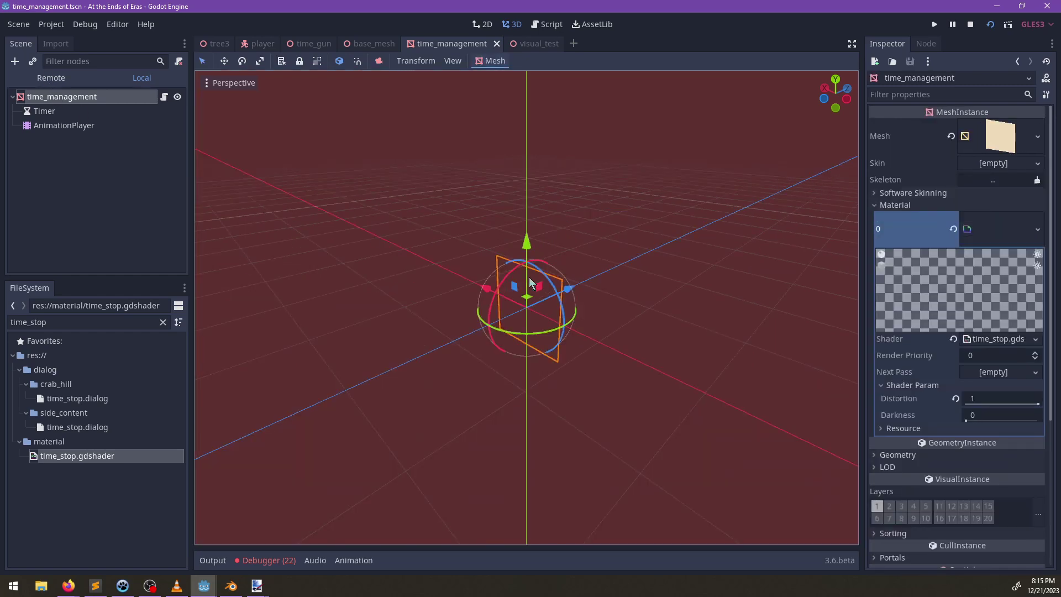
# Step: Run the visual_test scene and execute the console commands item("wep_time_gun") and rapid_start()
pyautogui.click(529, 42)
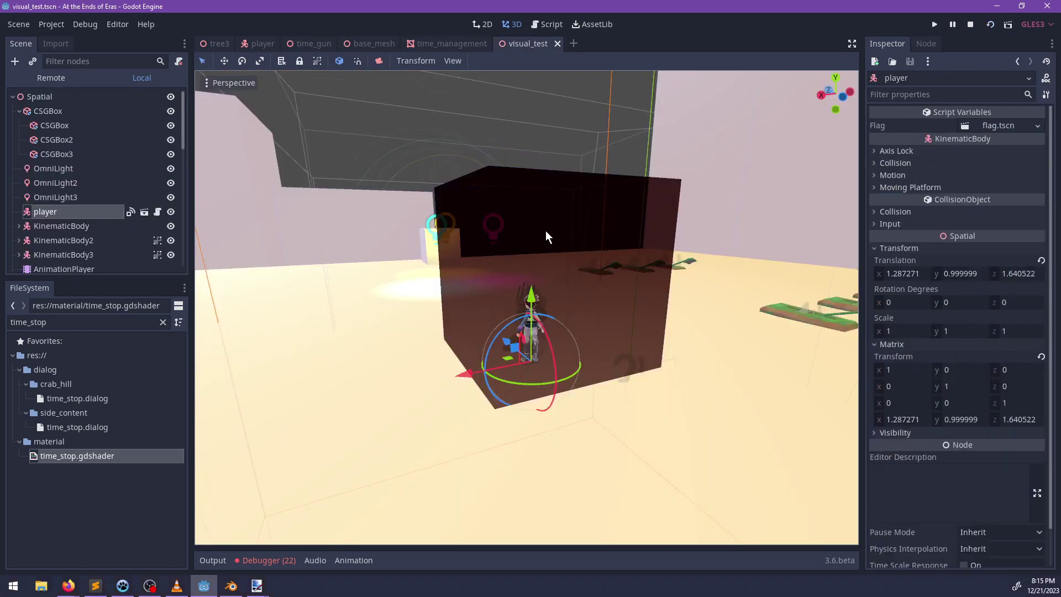
pyautogui.press('F6')
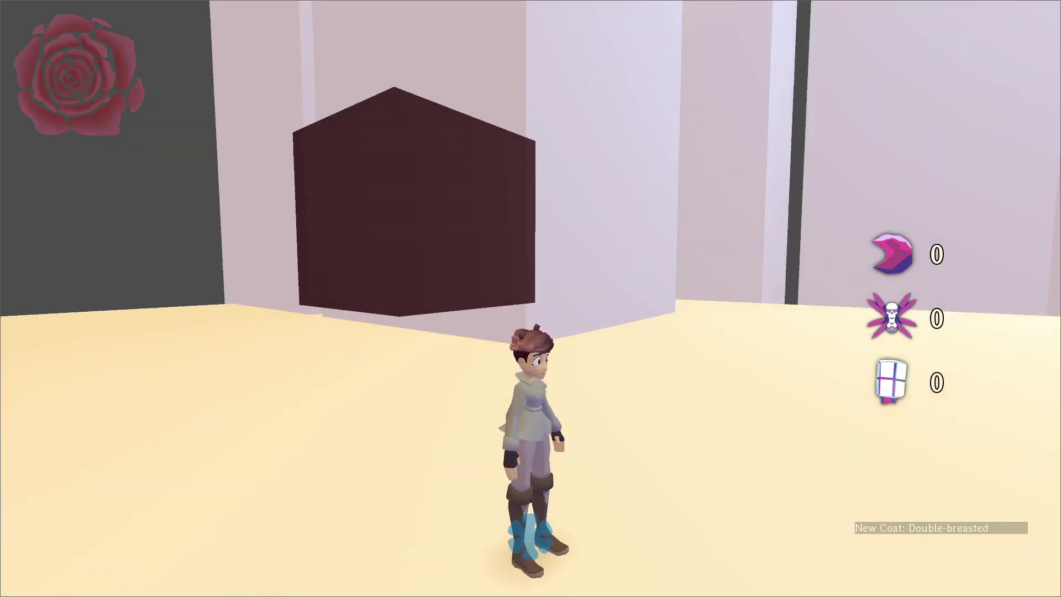
pyautogui.press('`')
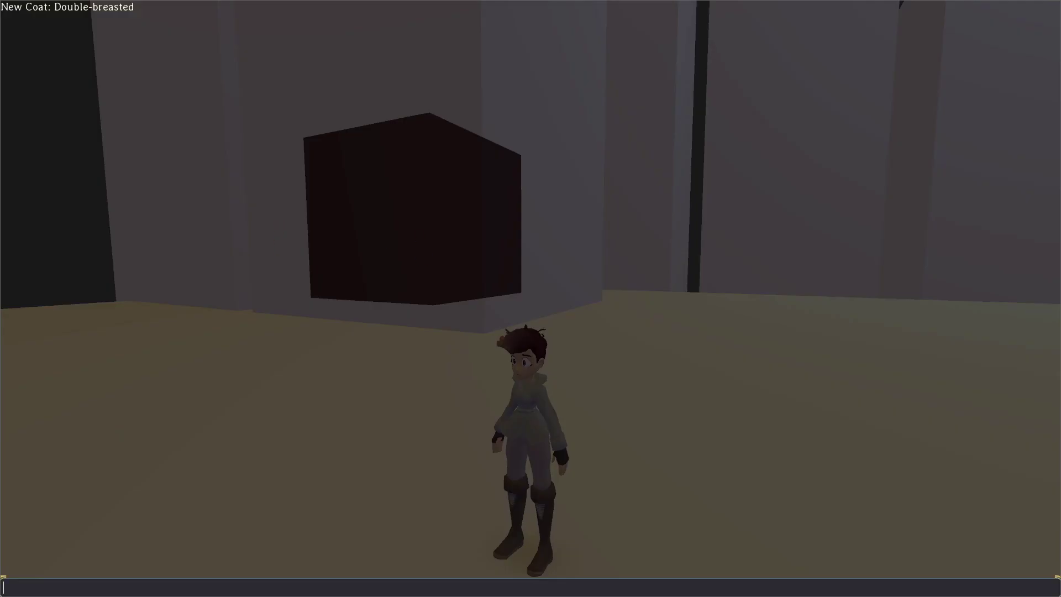
pyautogui.write('item("wep_time_gun')
pyautogui.press('Return')
pyautogui.press('`')
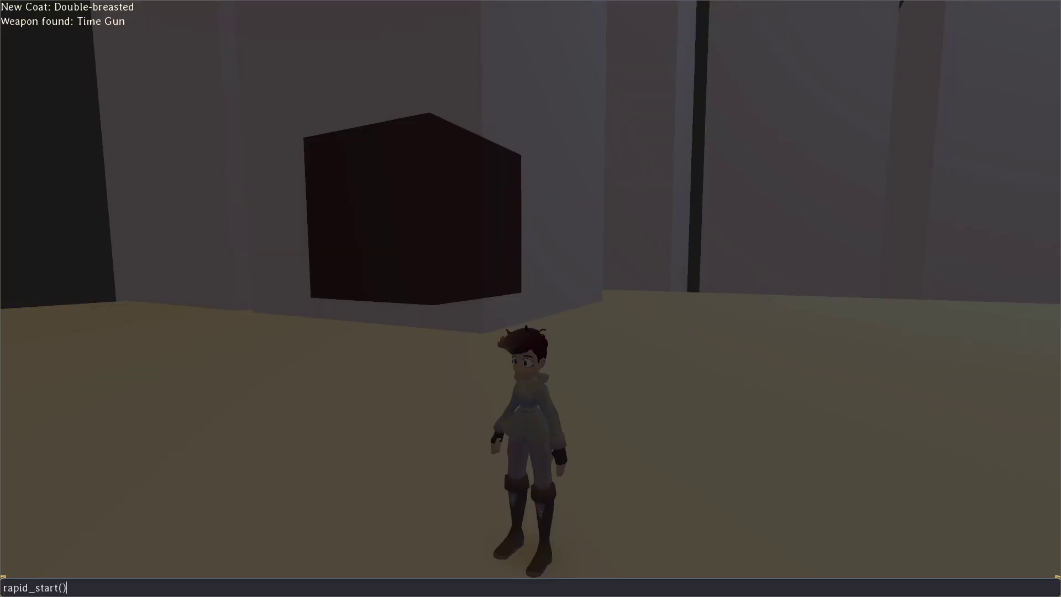
pyautogui.press('Return')
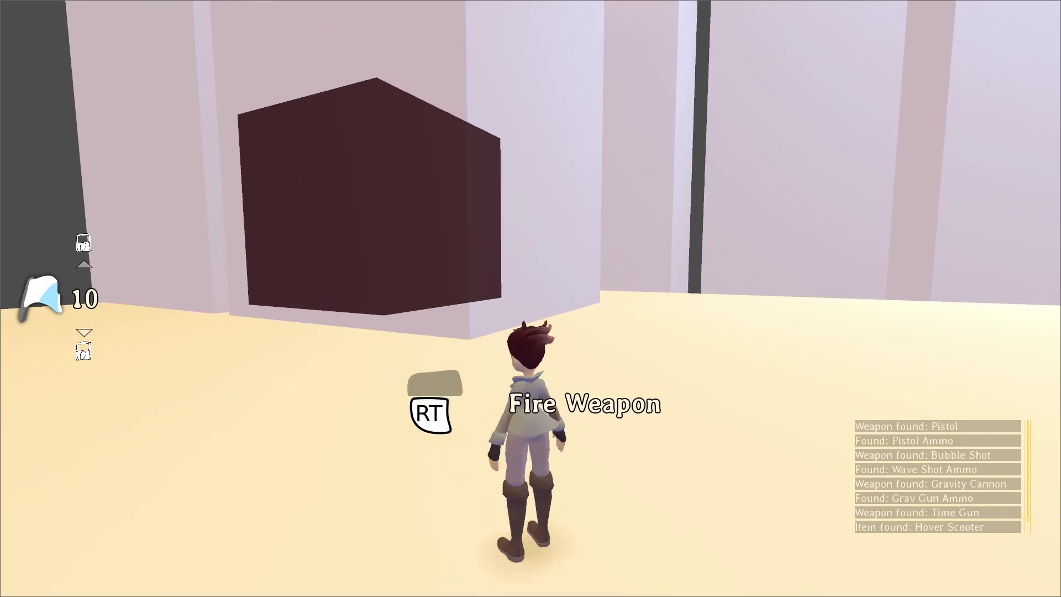
# Step: Test the weapons and the time gun's time-stop effect while moving around the level, and end the running game
pyautogui.press('1')
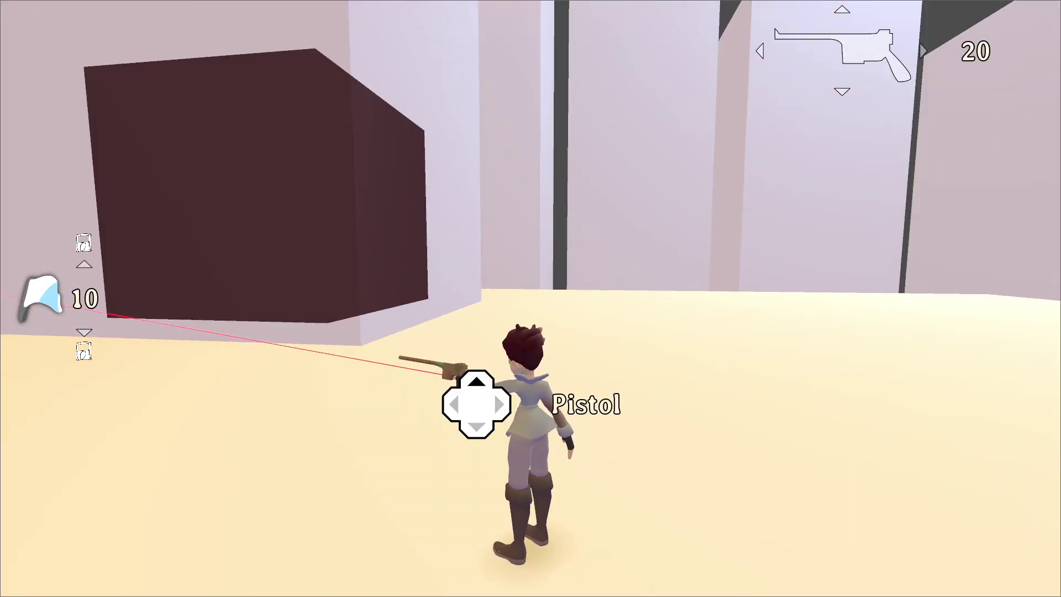
pyautogui.click(530, 298)
pyautogui.click(531, 298)
pyautogui.press('2')
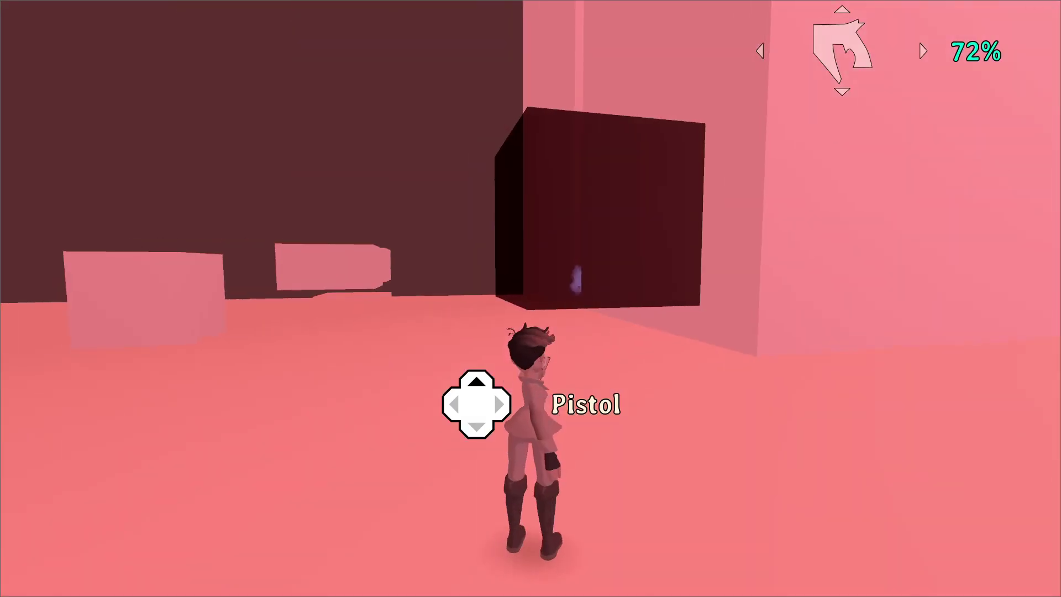
pyautogui.press('s')
pyautogui.press('3')
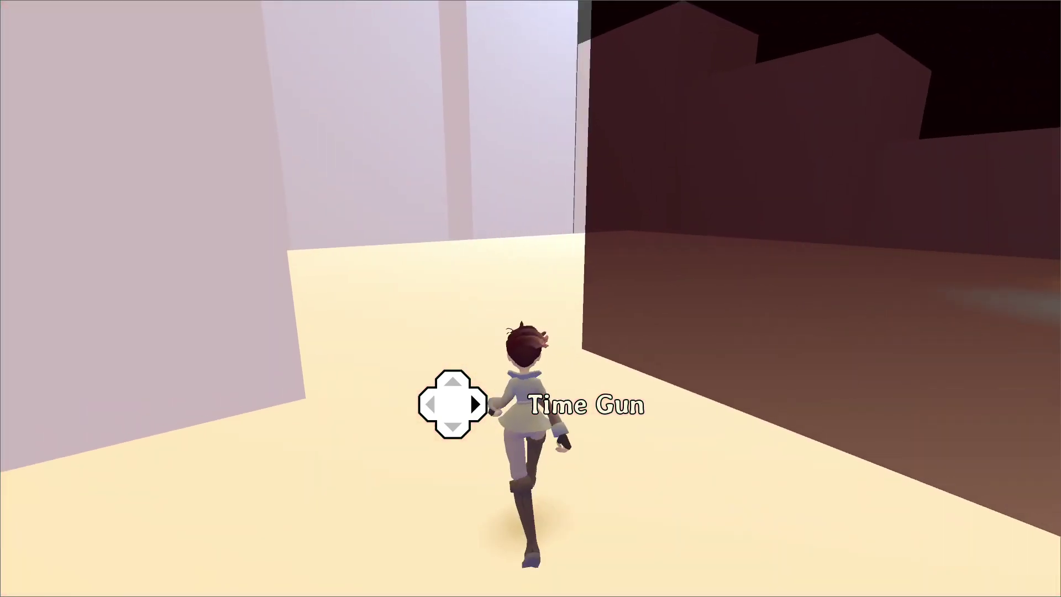
pyautogui.press('Escape')
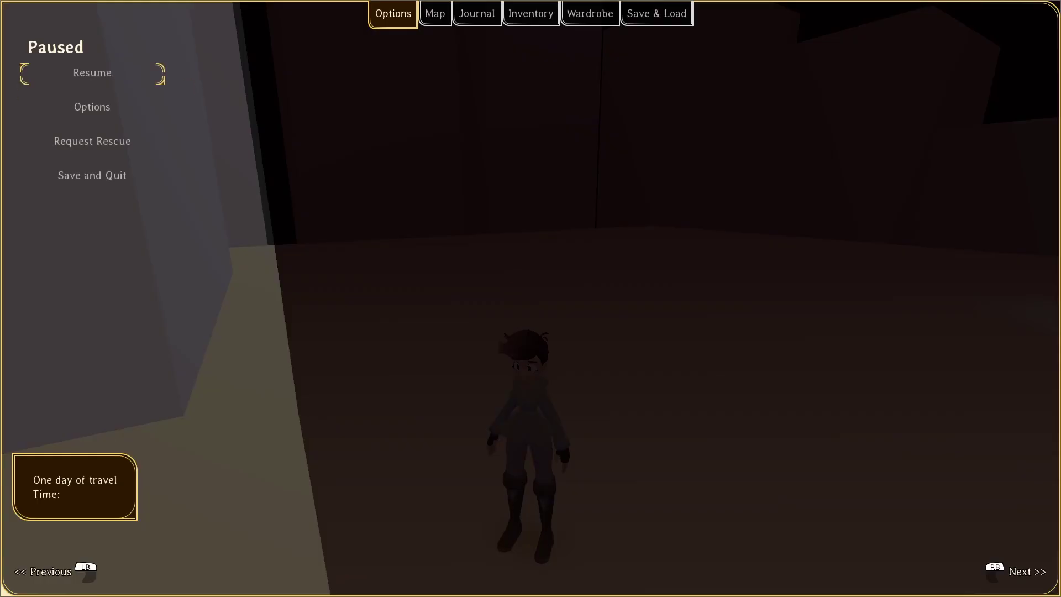
pyautogui.press('Escape')
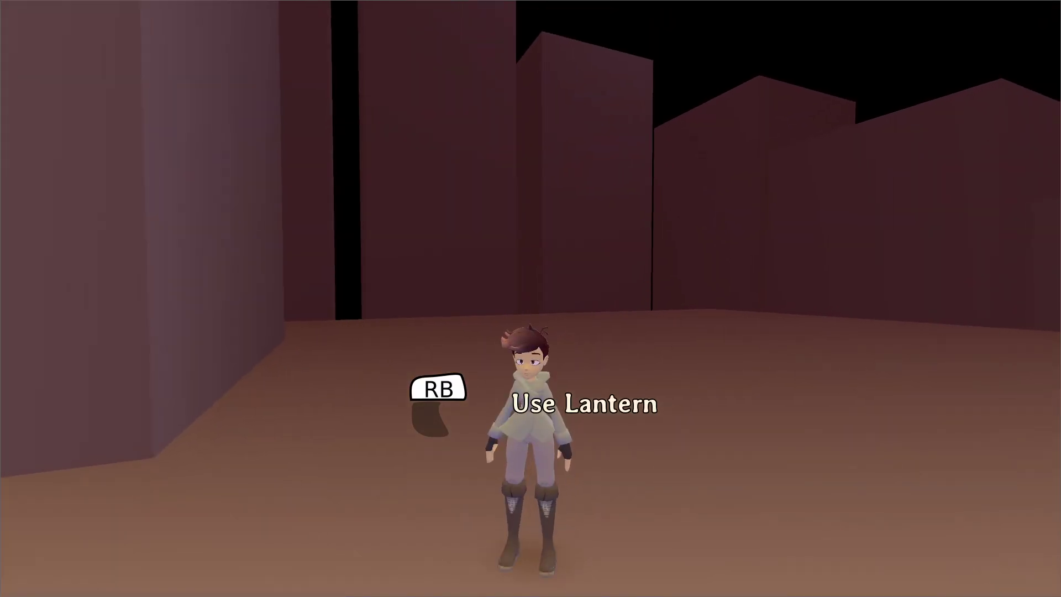
pyautogui.press('Escape')
pyautogui.press('F8')
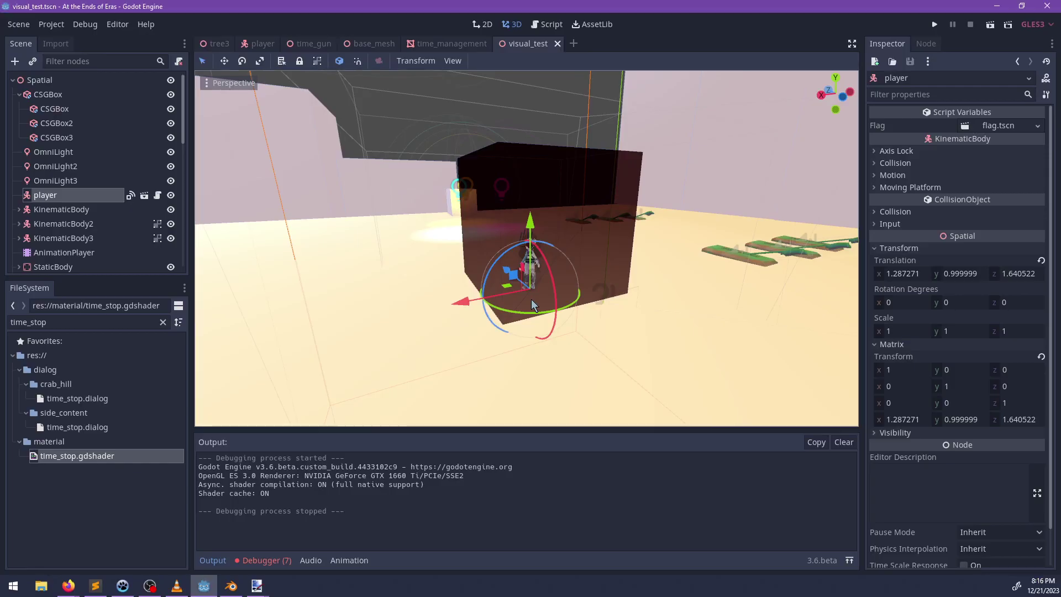
# Step: Examine the dark translucent box and the player model in the visual_test scene from several angles
pyautogui.click(611, 154)
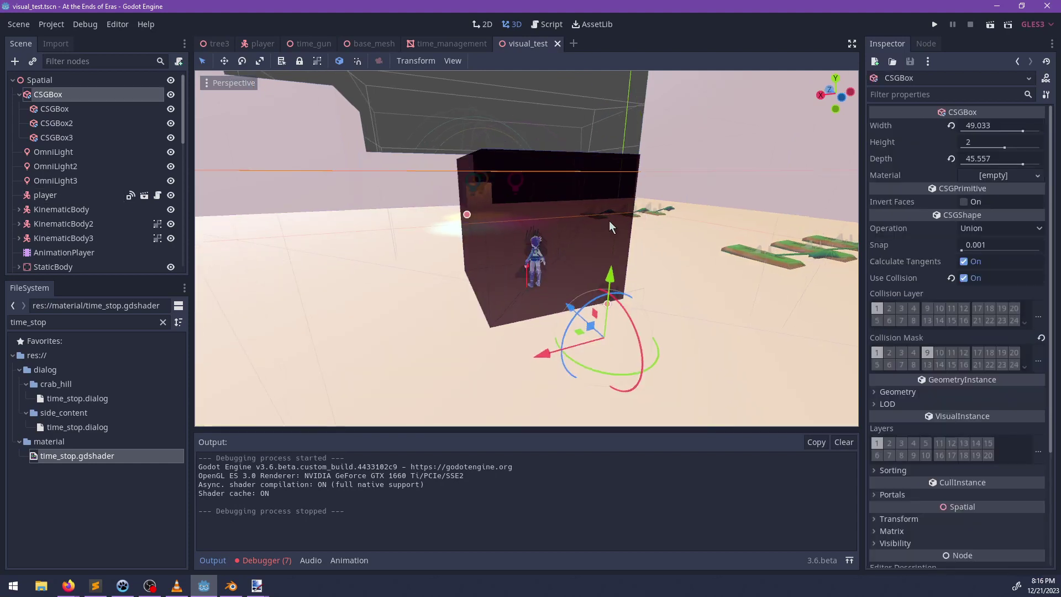
pyautogui.moveTo(610, 222); pyautogui.dragTo(459, 202, button='middle')
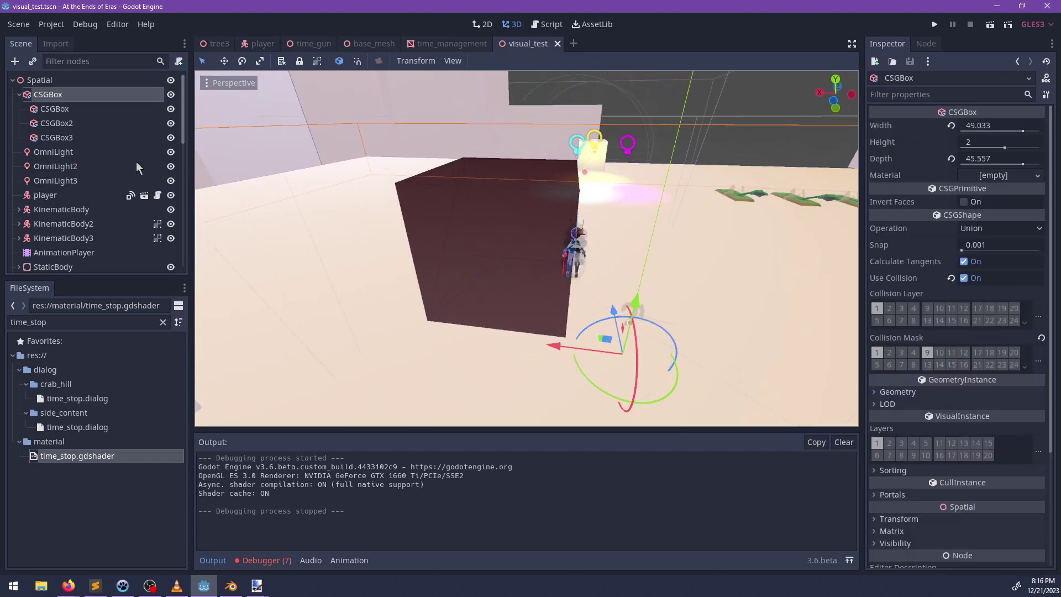
pyautogui.moveTo(591, 217); pyautogui.dragTo(515, 253, button='middle')
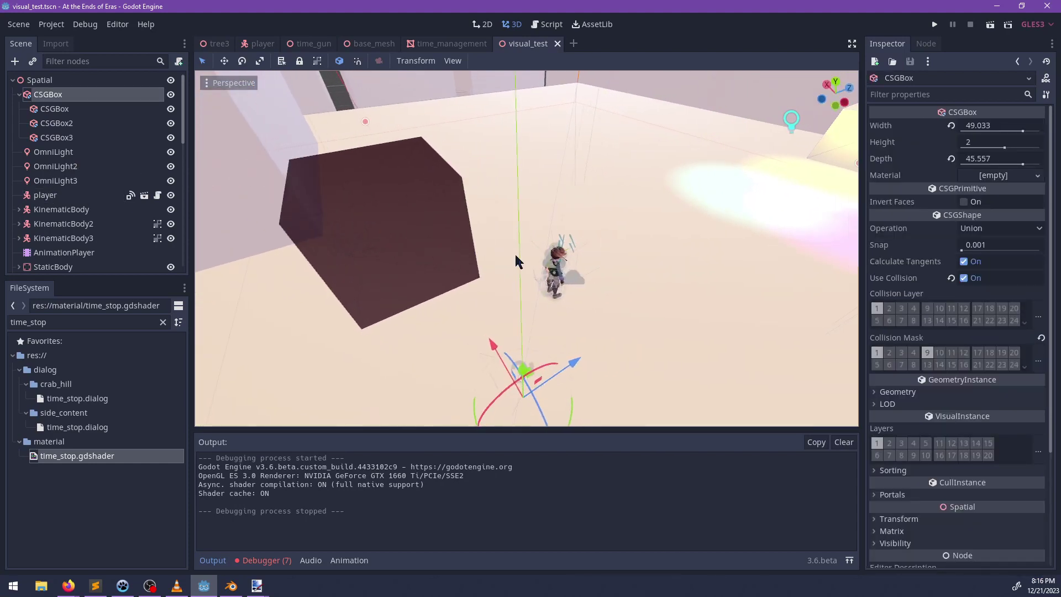
pyautogui.scroll(8, 569, 287)
pyautogui.click(572, 292)
pyautogui.moveTo(572, 293); pyautogui.dragTo(555, 275, button='middle')
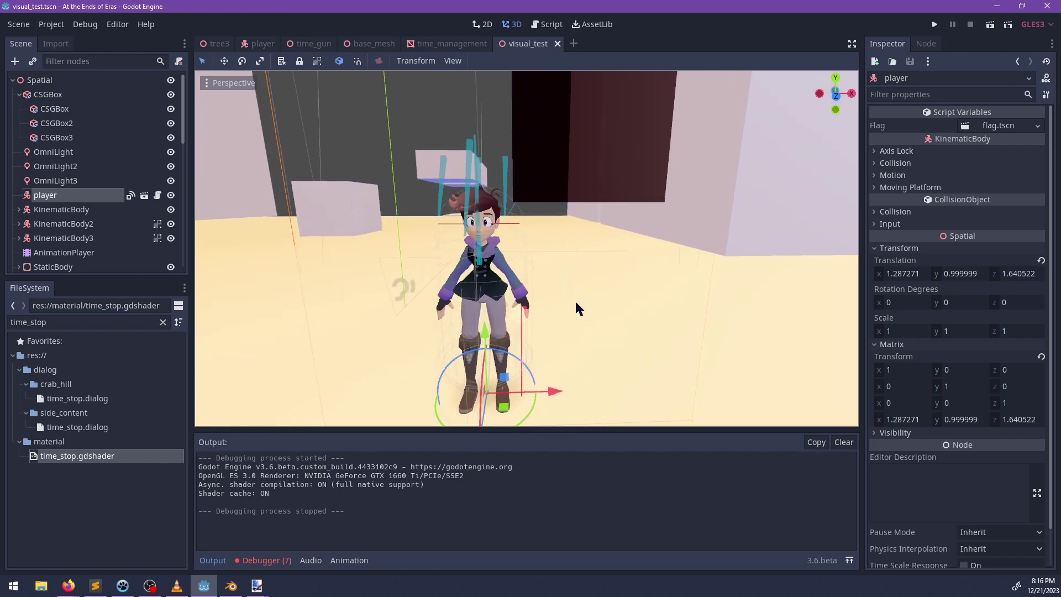
pyautogui.scroll(-3, 576, 308)
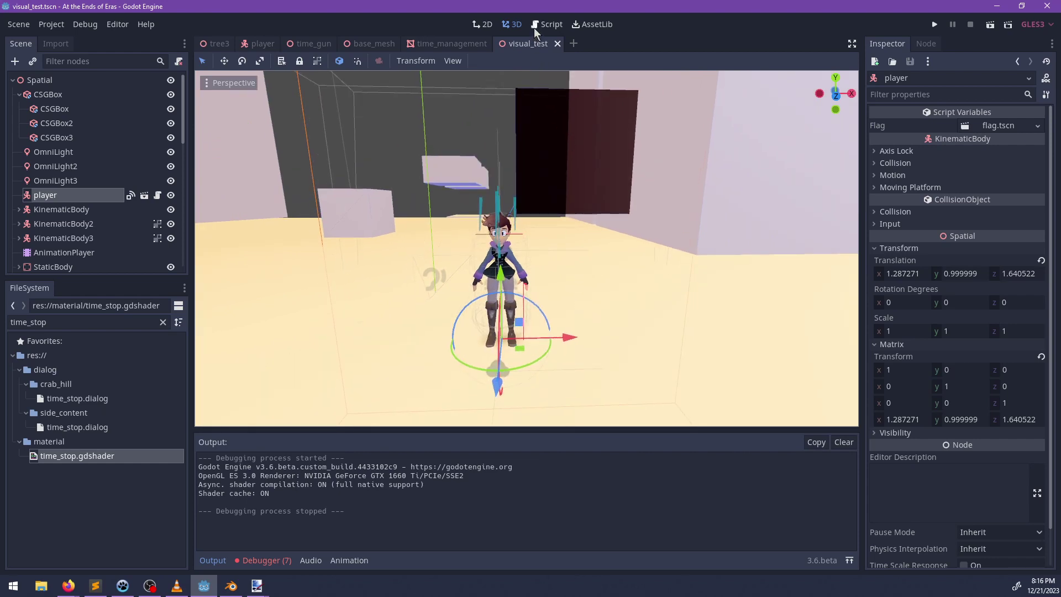
# Step: Review the time_management scene's mesh properties, attached script and animation editor
pyautogui.click(438, 47)
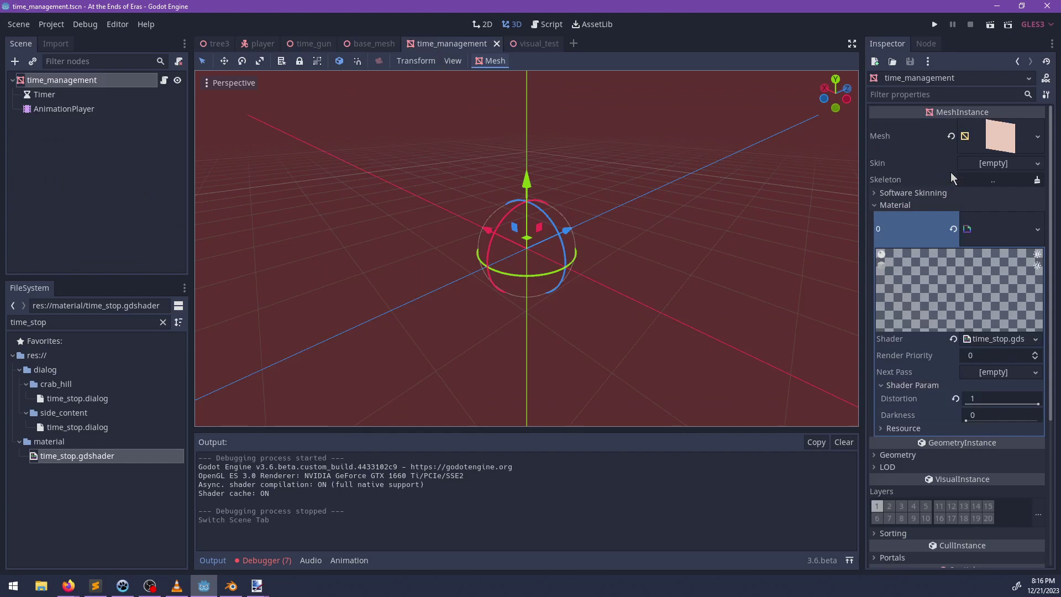
pyautogui.click(975, 135)
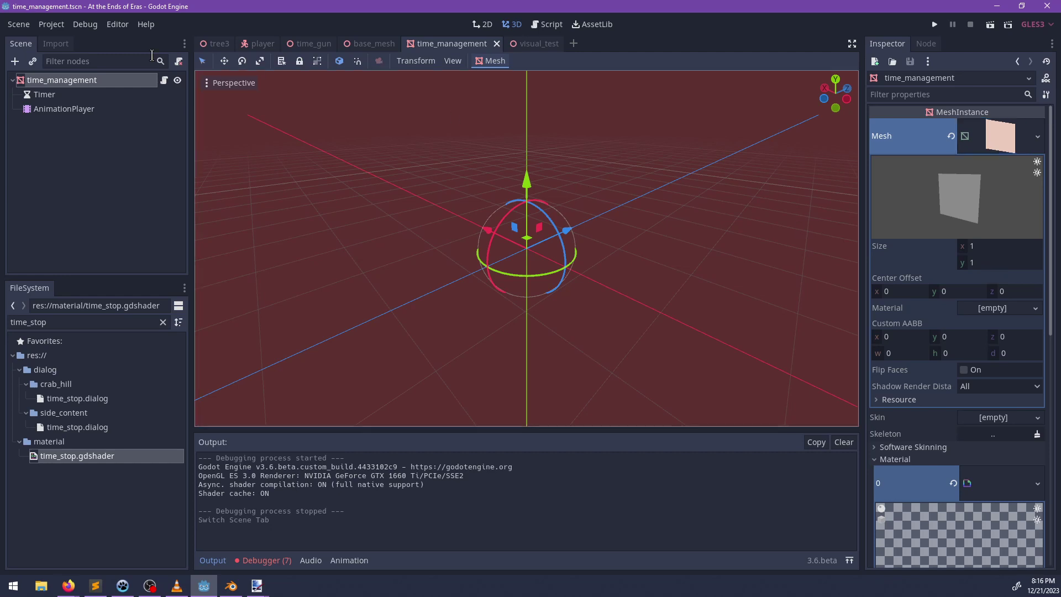
pyautogui.click(164, 81)
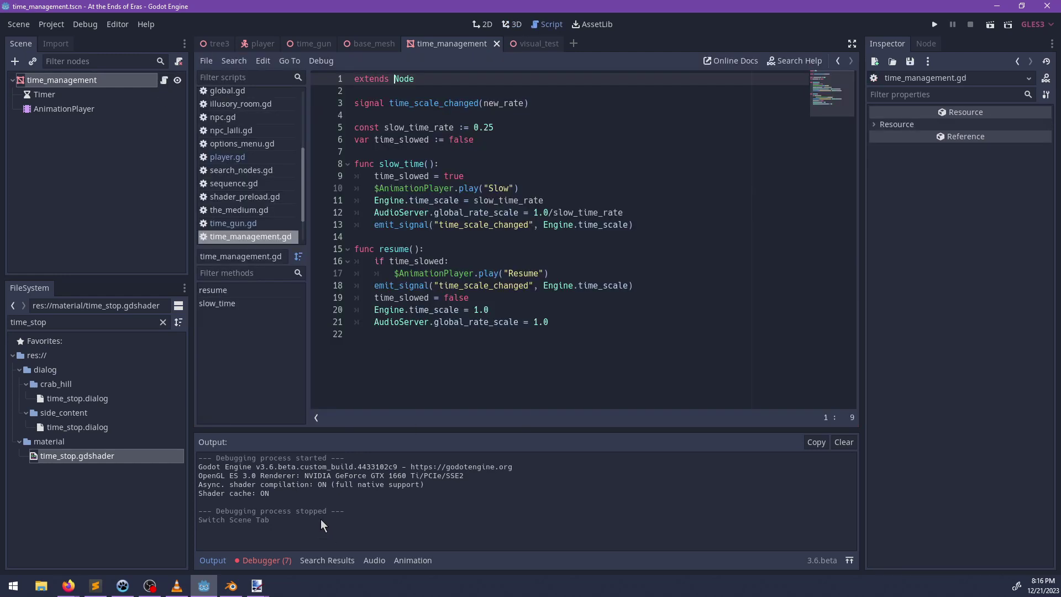
pyautogui.click(509, 26)
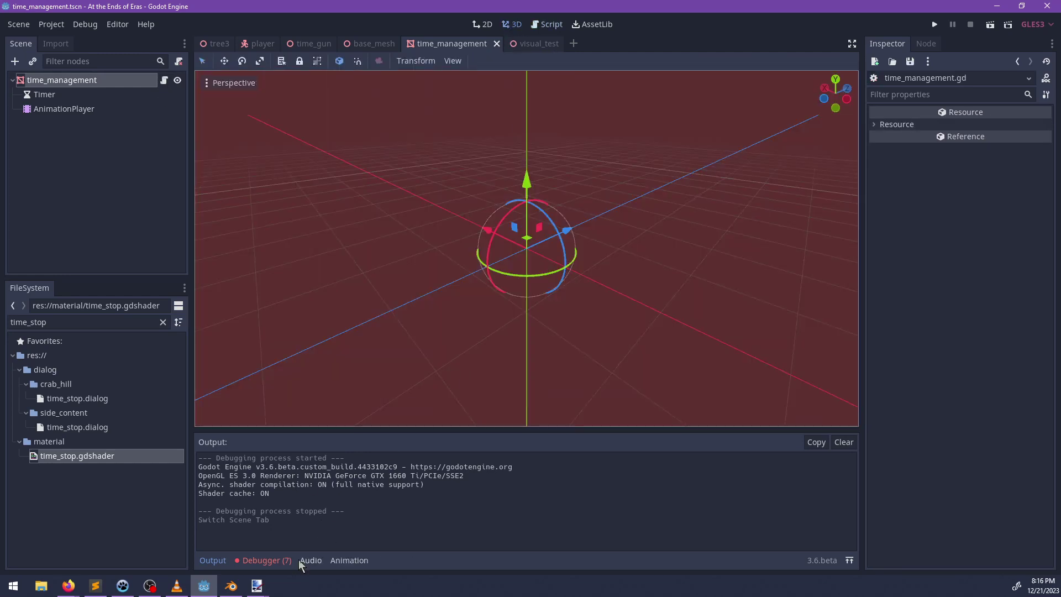
pyautogui.click(348, 560)
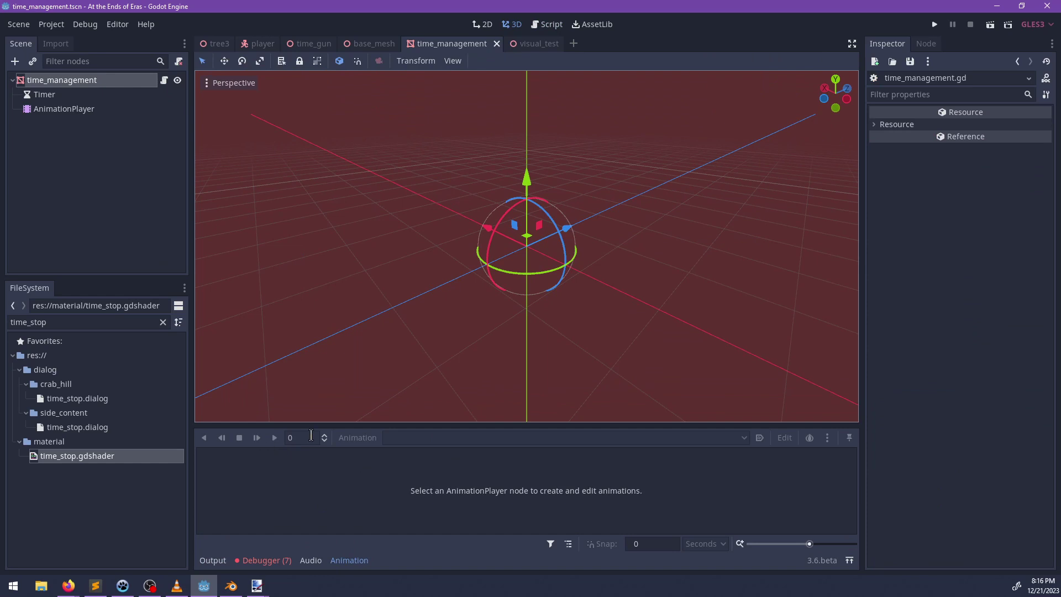
# Step: In the time_stop shader's vertex function, set POSITION to vec4(VERTEX.xy, 0.0, 0.0)
pyautogui.click(70, 81)
pyautogui.scroll(-8, 1003, 420)
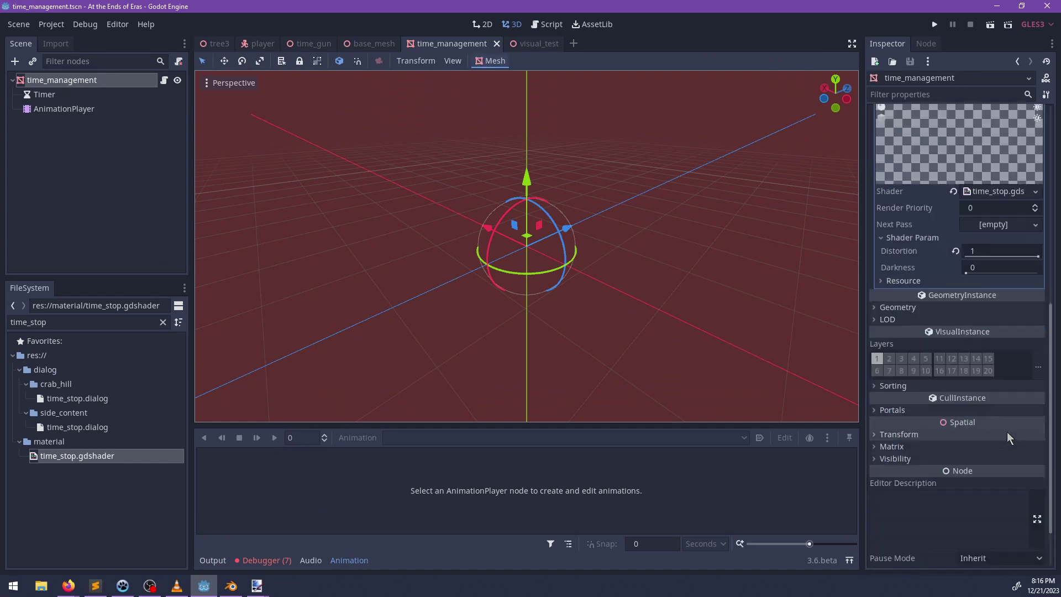
pyautogui.click(989, 188)
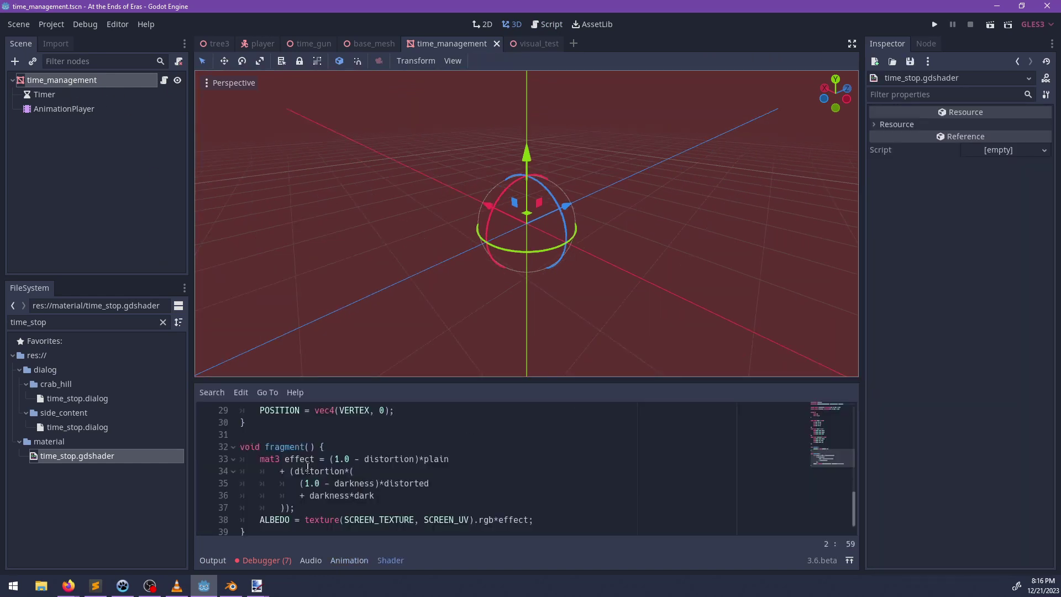
pyautogui.scroll(1, 322, 425)
pyautogui.click(370, 446)
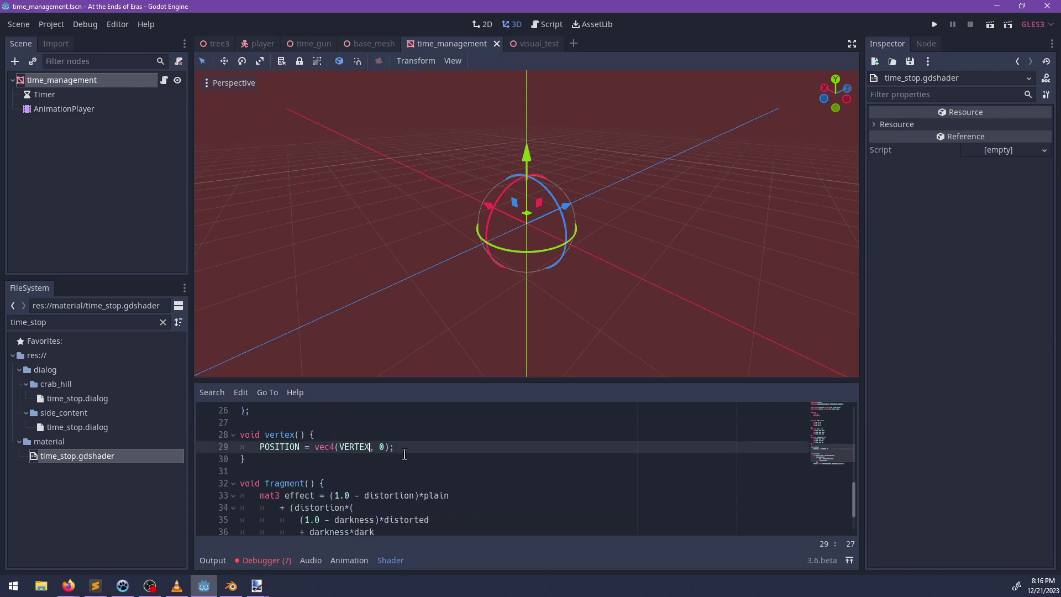
pyautogui.write('.xy,')
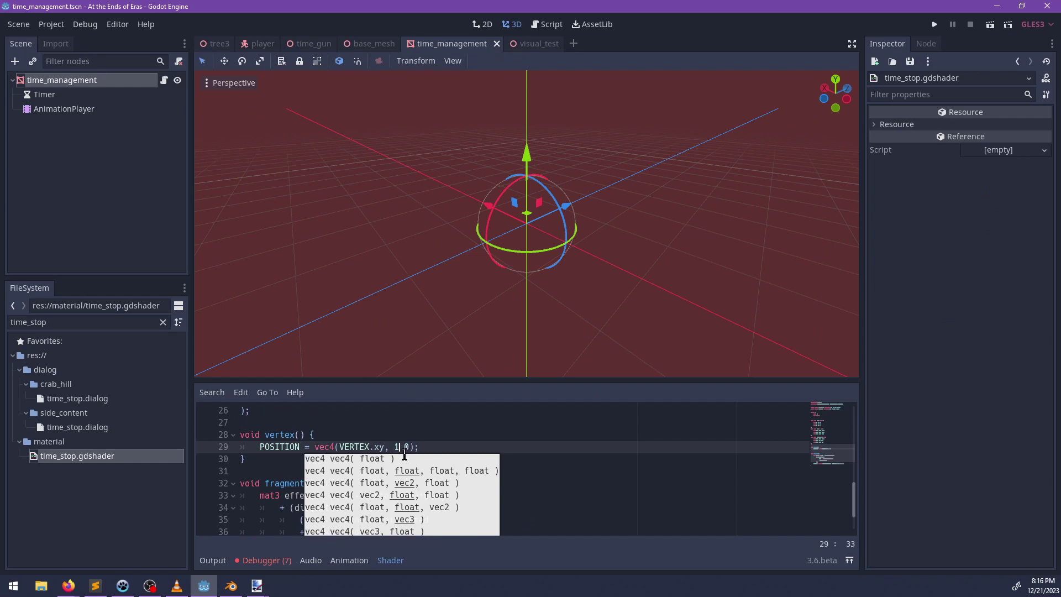
pyautogui.press('Escape')
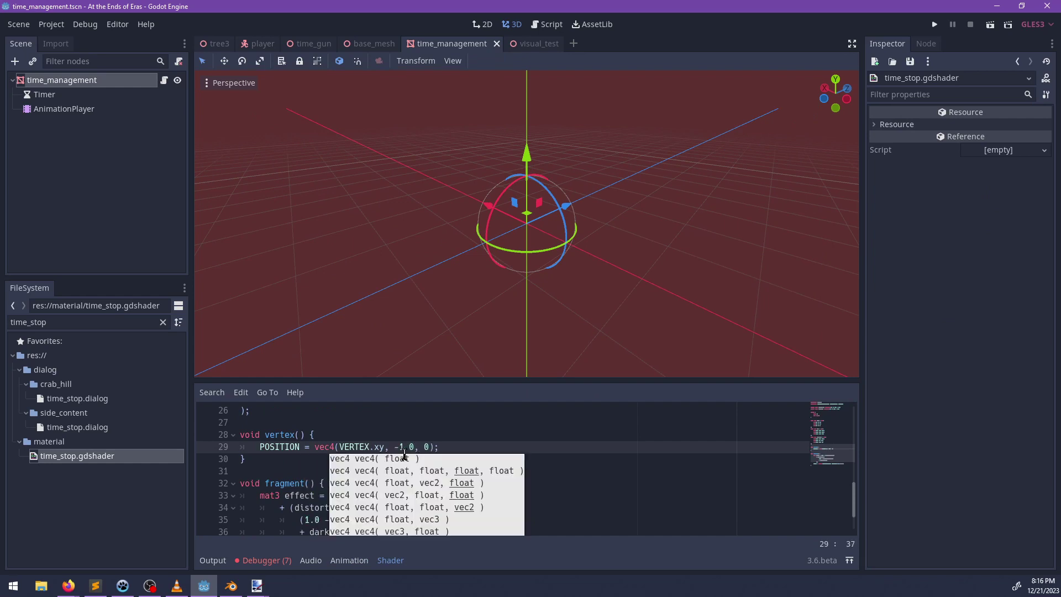
pyautogui.write('.0')
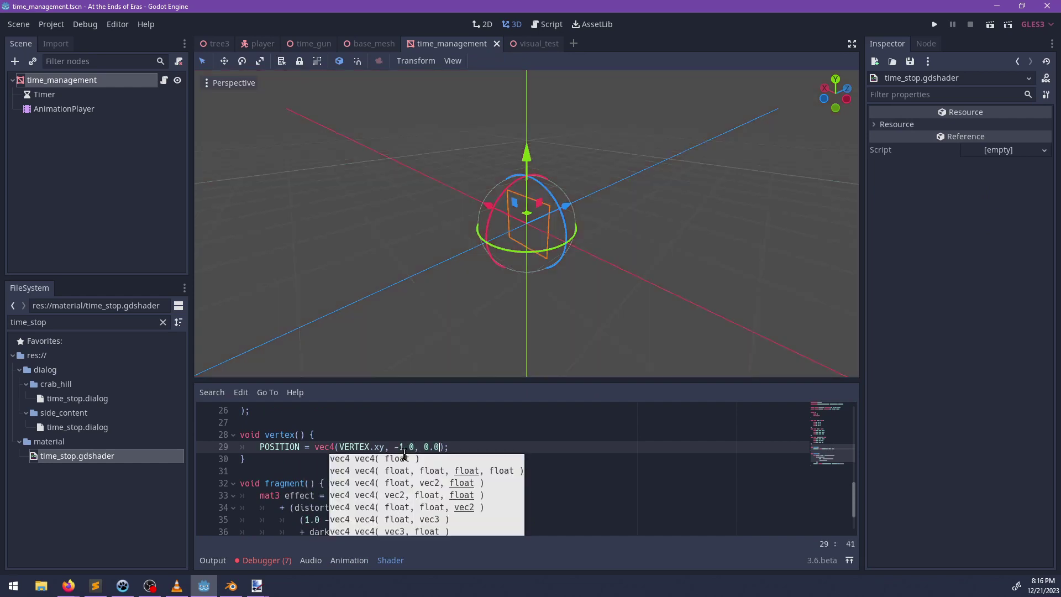
pyautogui.press('Escape')
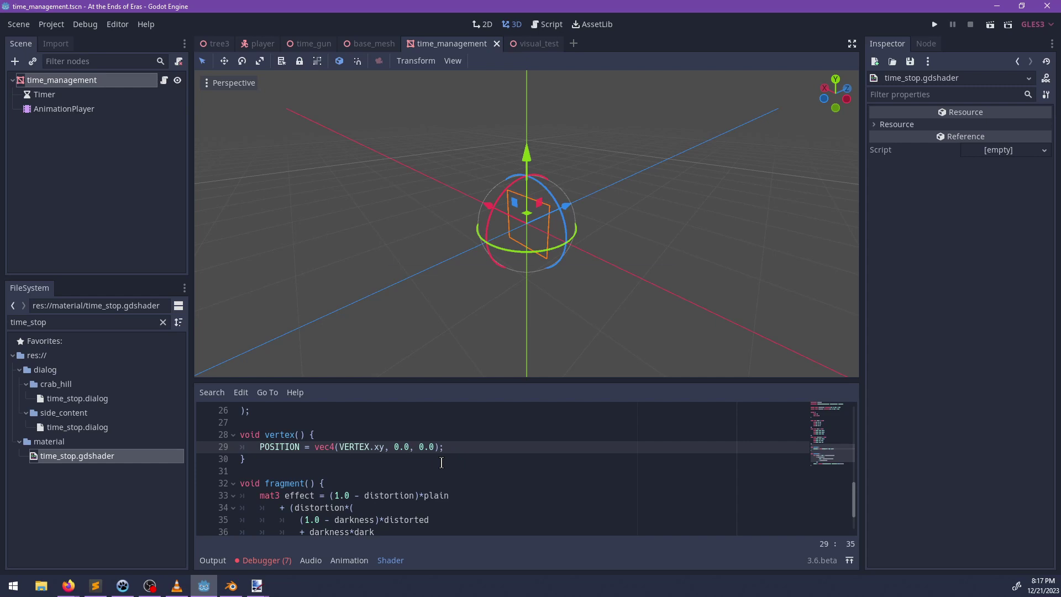
# Step: Set the time_management mesh's Extra Cull Margin to 16384 in its geometry properties
pyautogui.scroll(3, 556, 203)
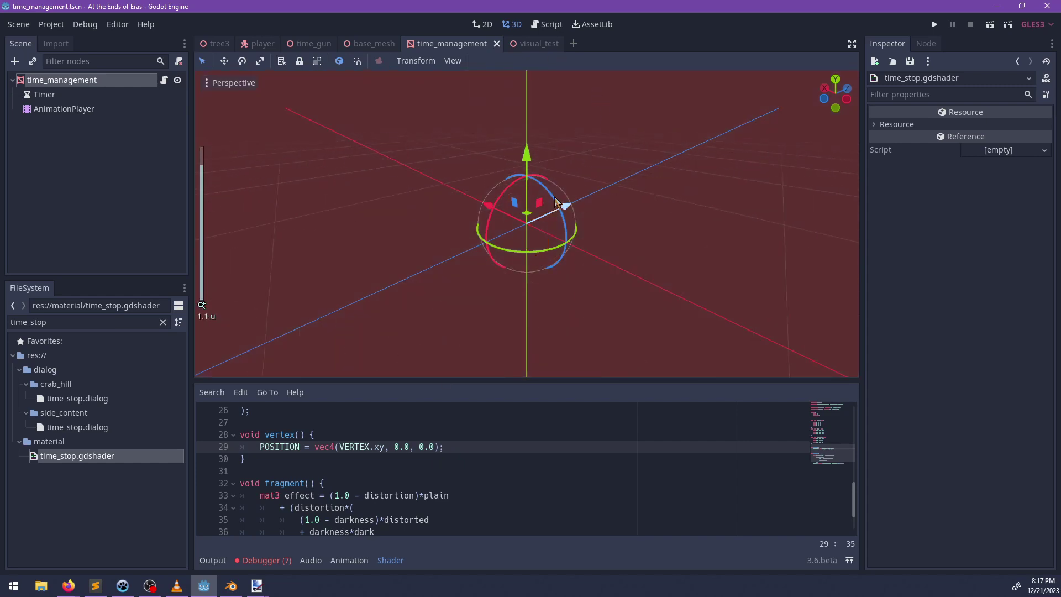
pyautogui.moveTo(477, 256); pyautogui.dragTo(622, 278, button='middle')
pyautogui.click(86, 81)
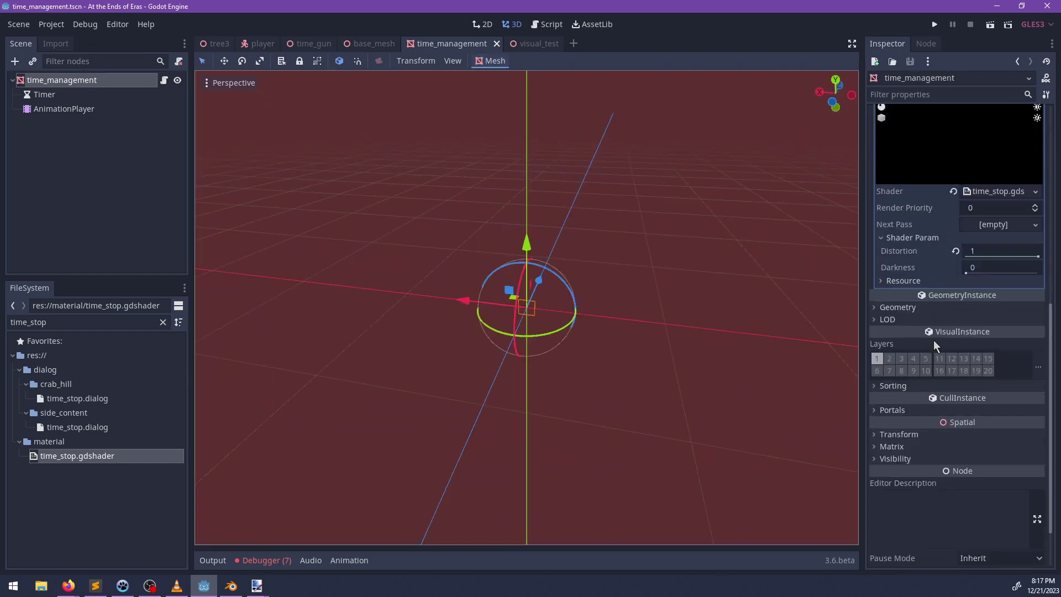
pyautogui.click(909, 458)
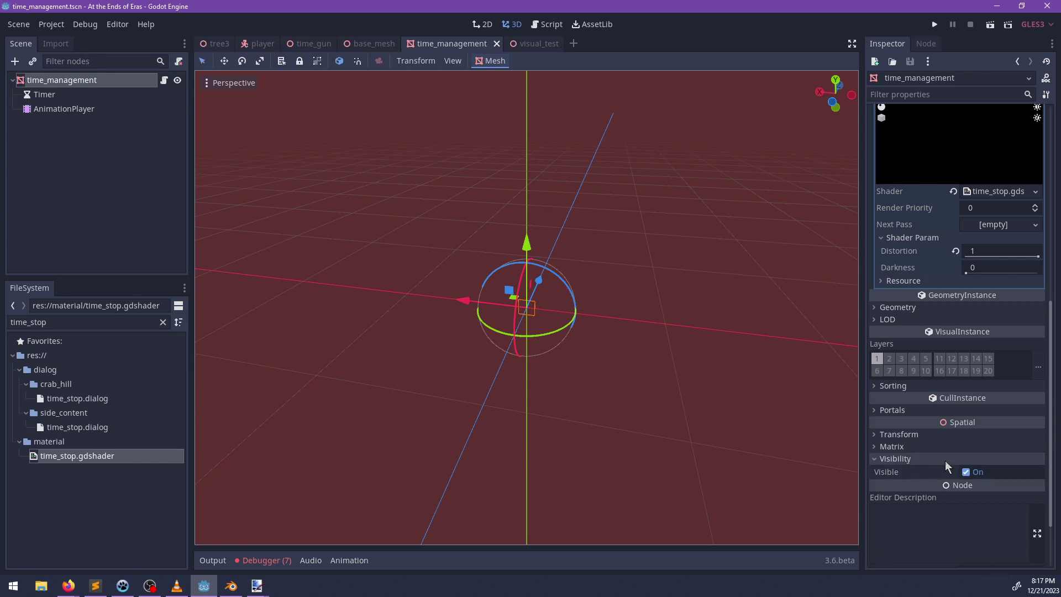
pyautogui.click(909, 458)
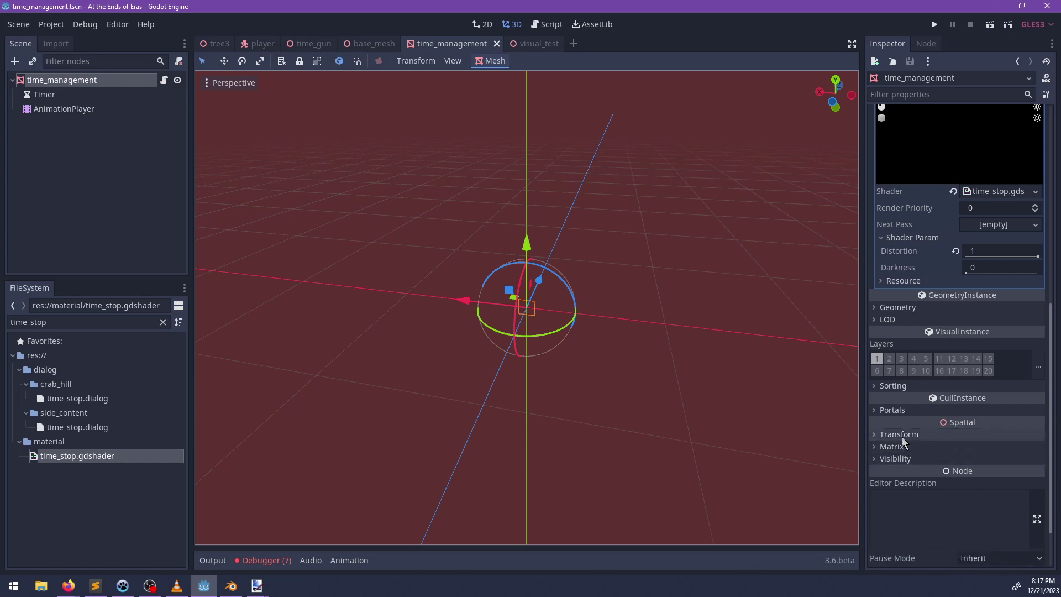
pyautogui.click(906, 307)
pyautogui.click(889, 383)
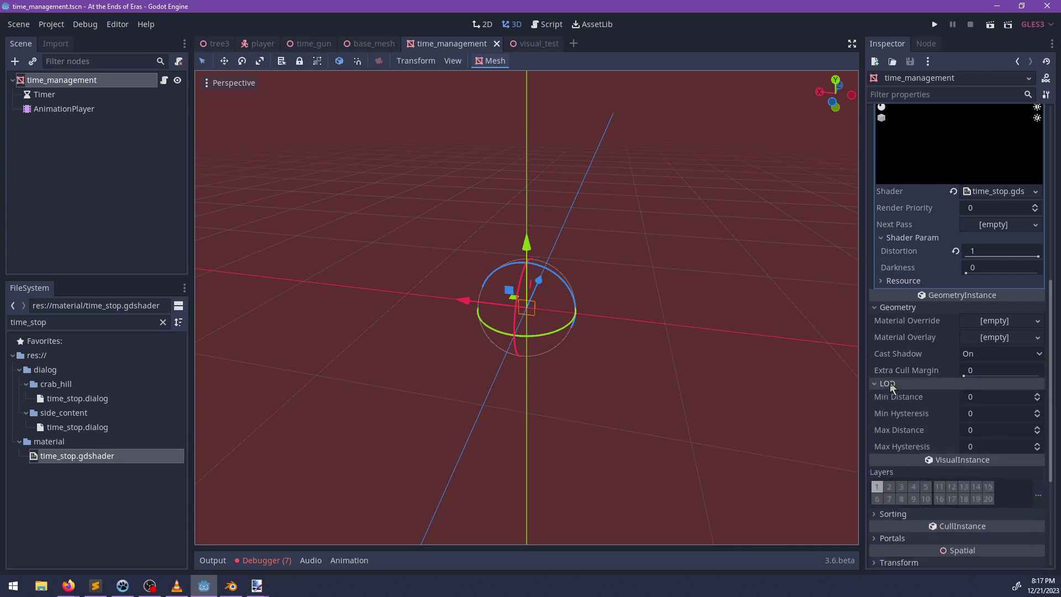
pyautogui.moveTo(964, 374); pyautogui.dragTo(1039, 376)
# Step: Check the overlay in the 3D view from different distances and angles, and save the time_management scene
pyautogui.scroll(-8, 695, 338)
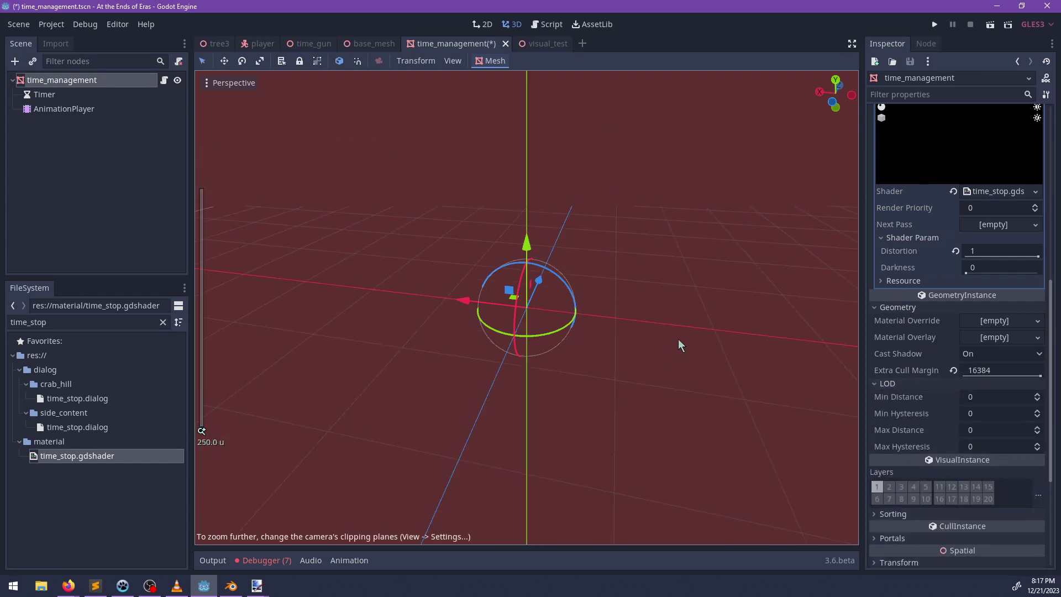
pyautogui.keyDown('shift'); pyautogui.moveTo(678, 339); pyautogui.dragTo(442, 333, button='middle'); pyautogui.keyUp('shift')
pyautogui.hotkey('ctrl', 's')
pyautogui.keyDown('shift'); pyautogui.moveTo(442, 373); pyautogui.dragTo(674, 358, button='middle'); pyautogui.keyUp('shift')
pyautogui.scroll(8, 655, 340)
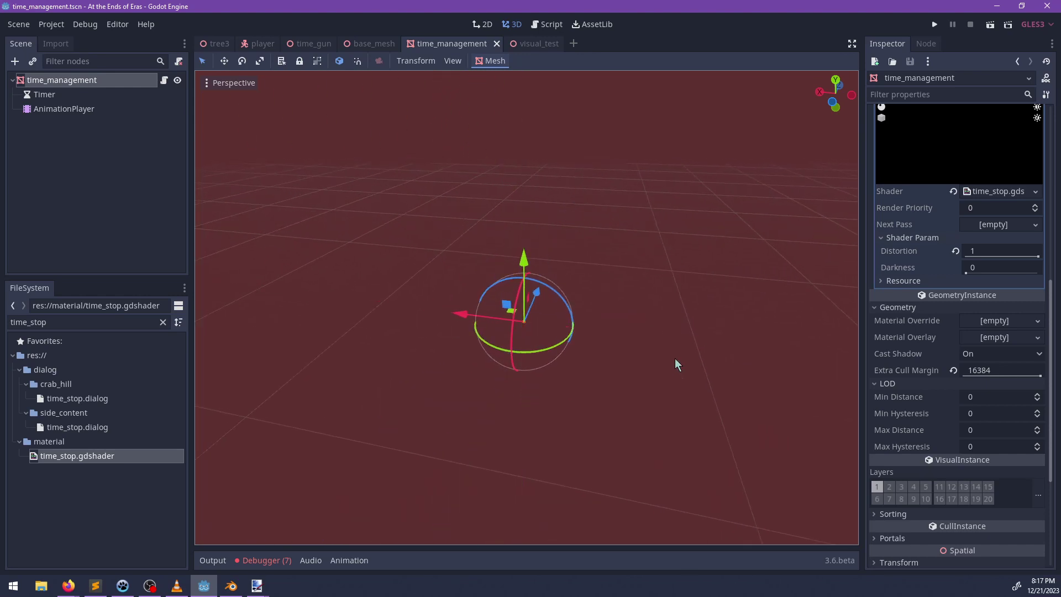
pyautogui.scroll(14, 585, 409)
pyautogui.moveTo(582, 394); pyautogui.dragTo(547, 319, button='middle')
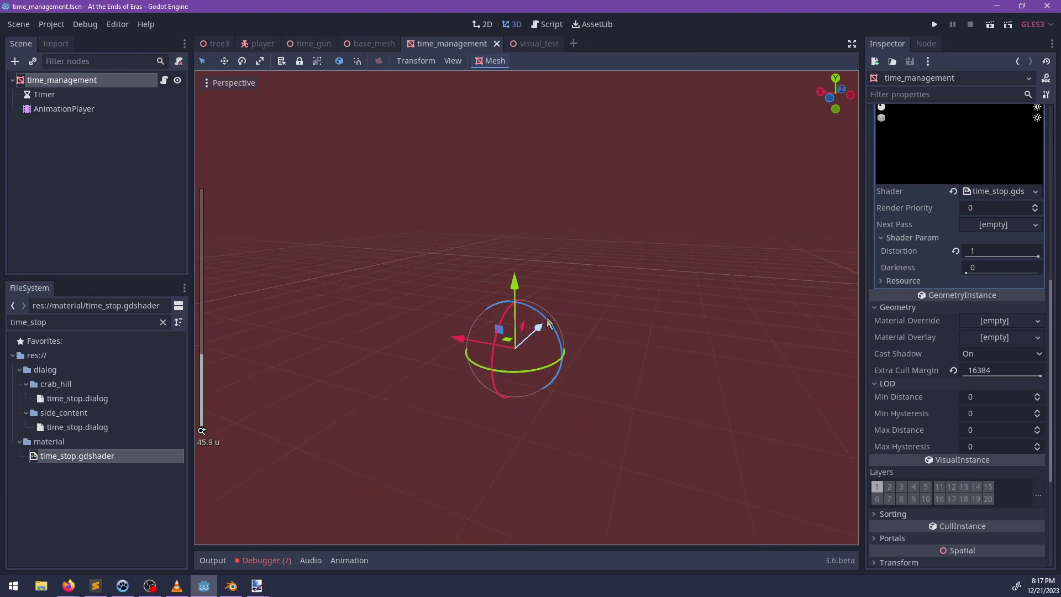
# Step: Run the visual_test scene and execute the rapid_start command in the game's console
pyautogui.click(544, 44)
pyautogui.press('F6')
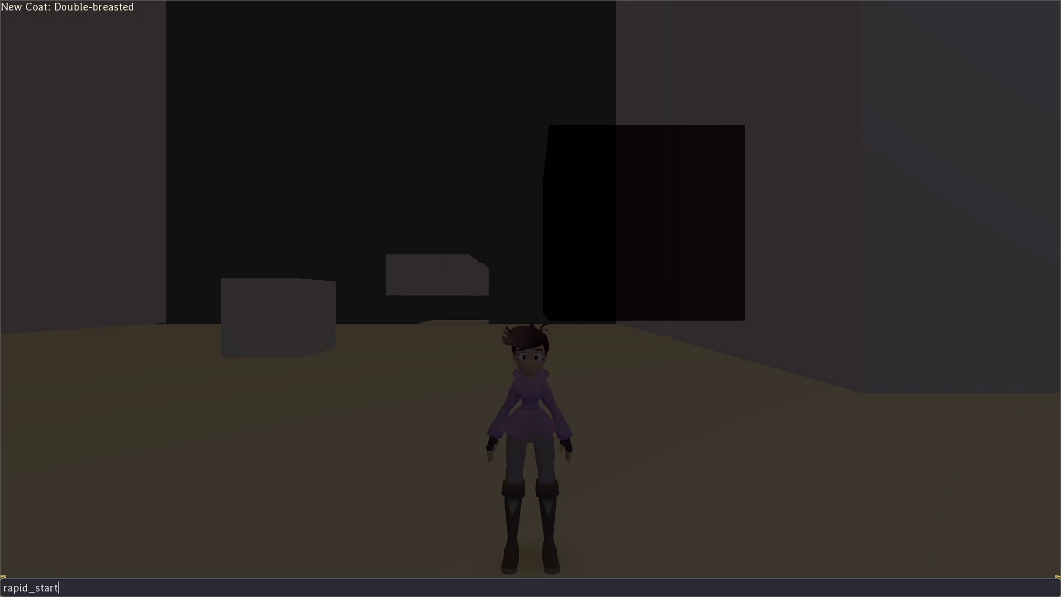
pyautogui.press('Return')
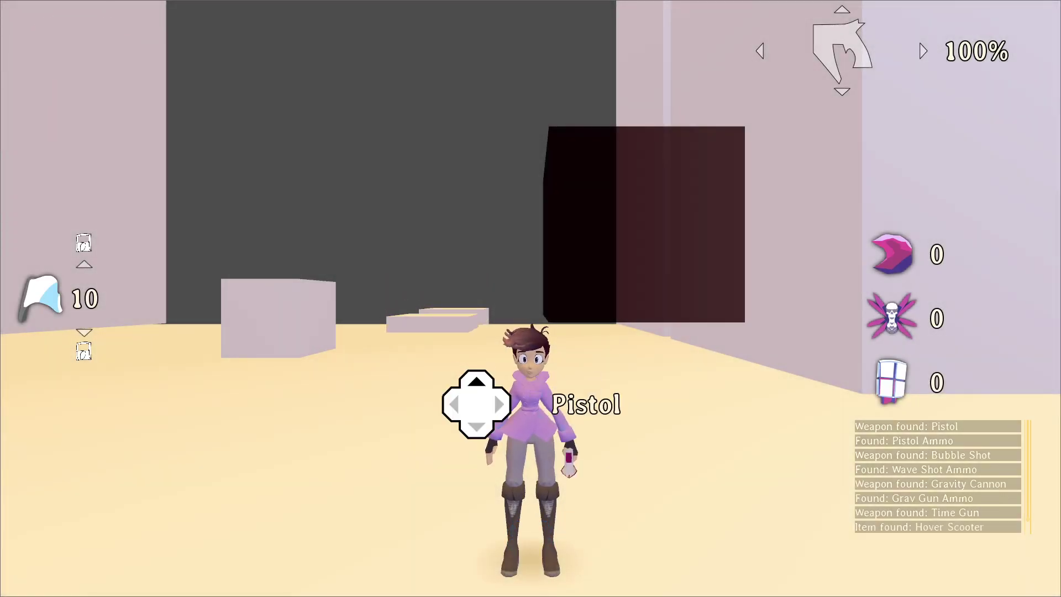
# Step: Slow time in the running game and fire the pistol repeatedly while examining the red screen effect
pyautogui.rightClick(530, 298)
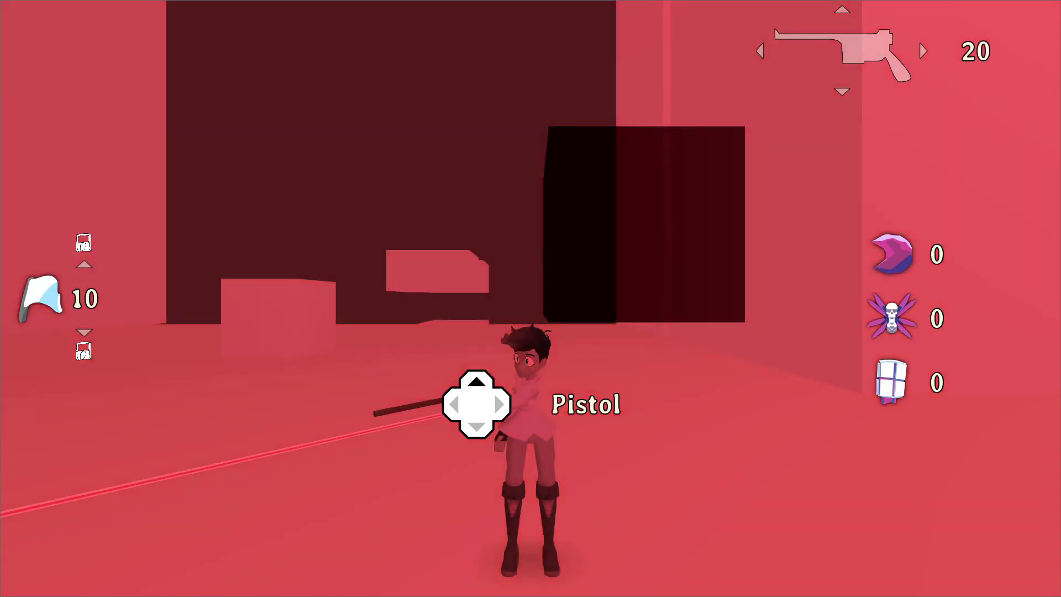
pyautogui.click(530, 299)
pyautogui.click(531, 298)
pyautogui.click(530, 298)
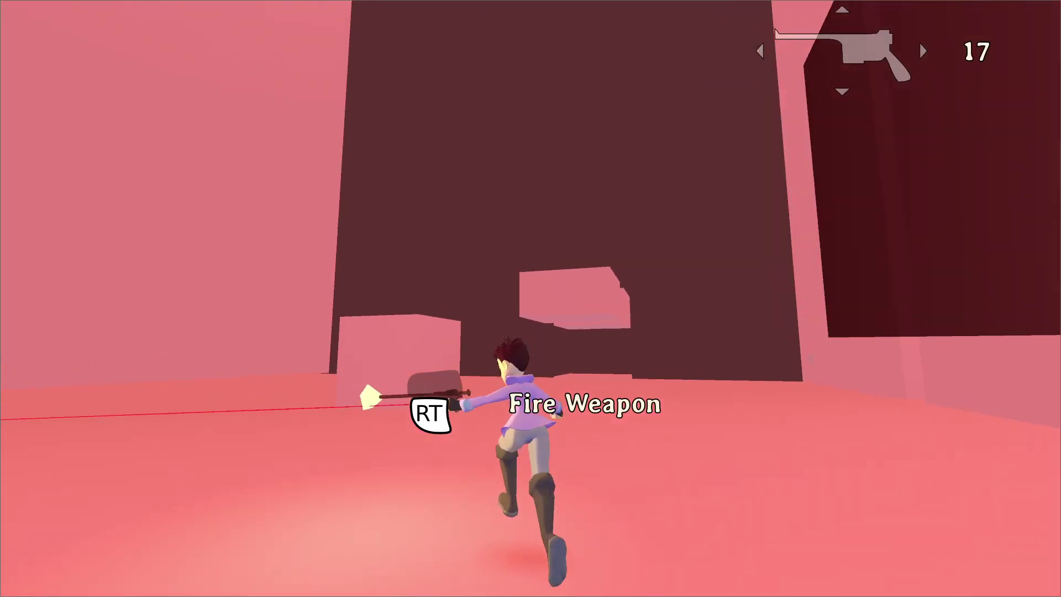
pyautogui.click(530, 298)
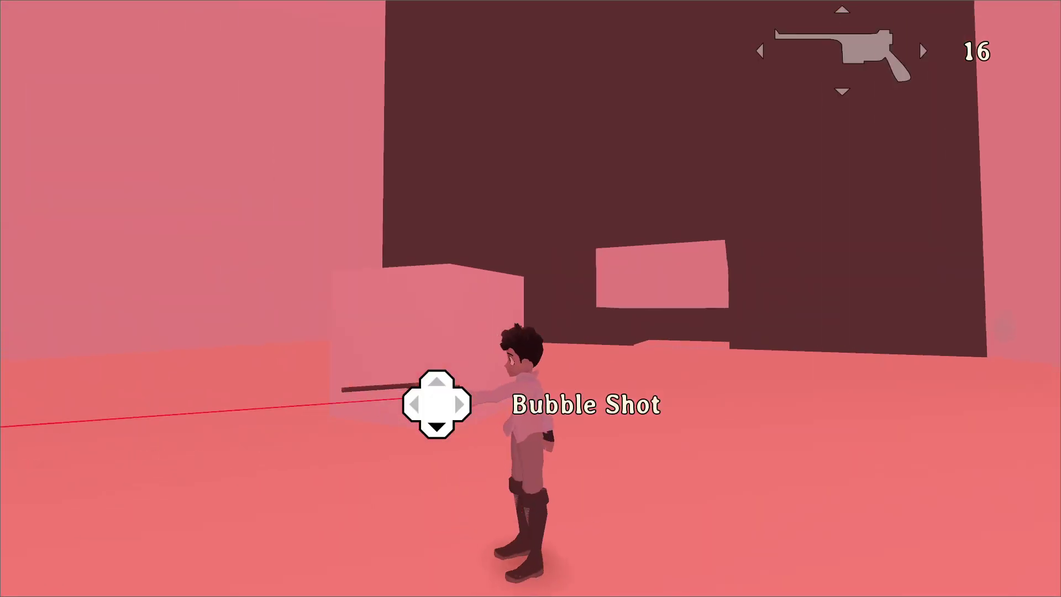
pyautogui.press('w')
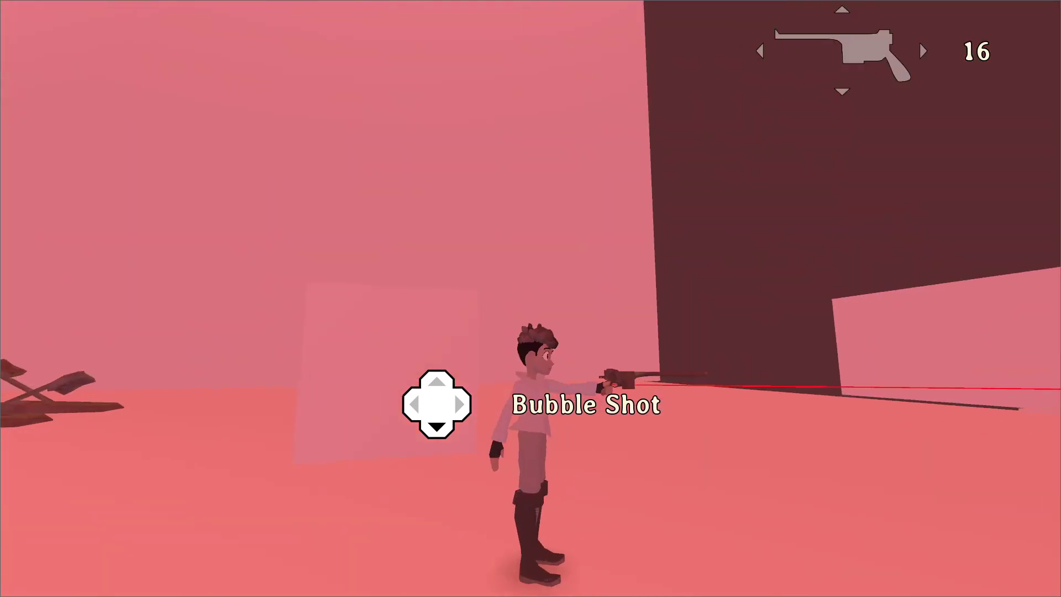
pyautogui.click(531, 299)
pyautogui.click(531, 298)
pyautogui.press('w')
pyautogui.click(531, 298)
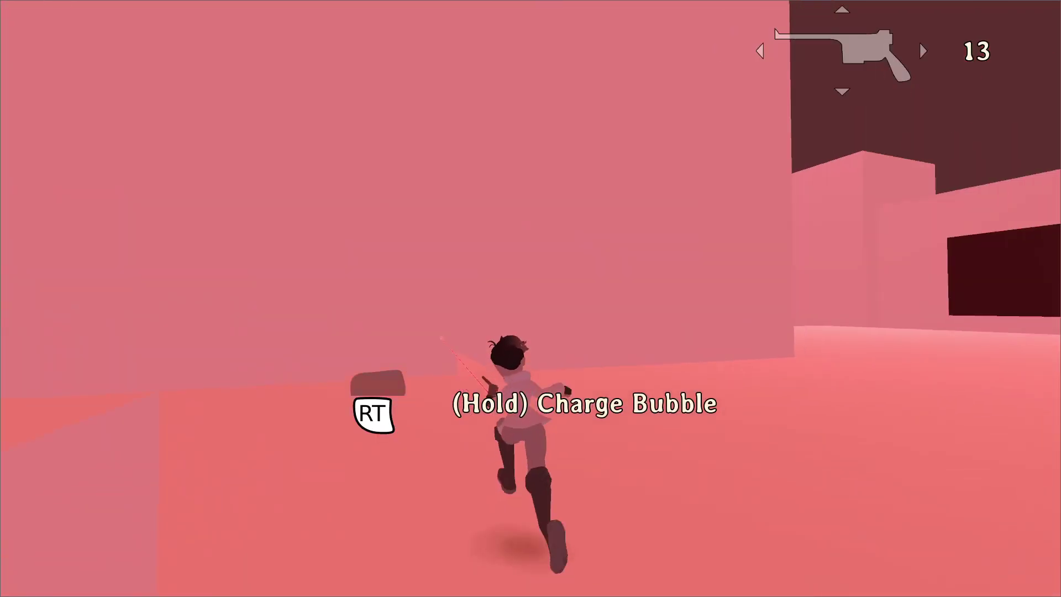
# Step: Run and jump around the level in slowed time to examine the overlay from changing camera positions
pyautogui.press('w')
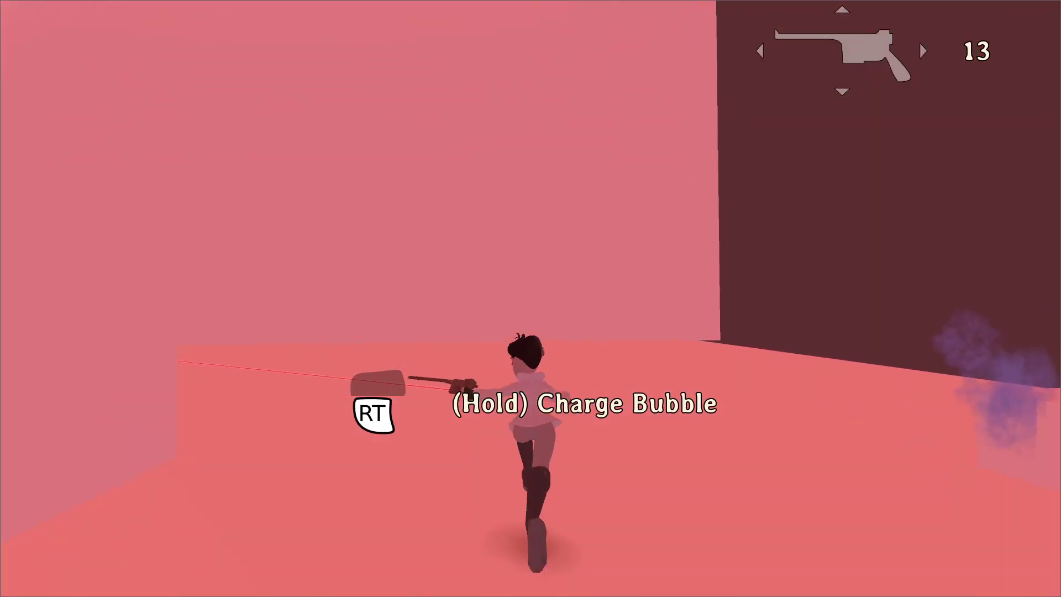
pyautogui.press('w')
pyautogui.press('space')
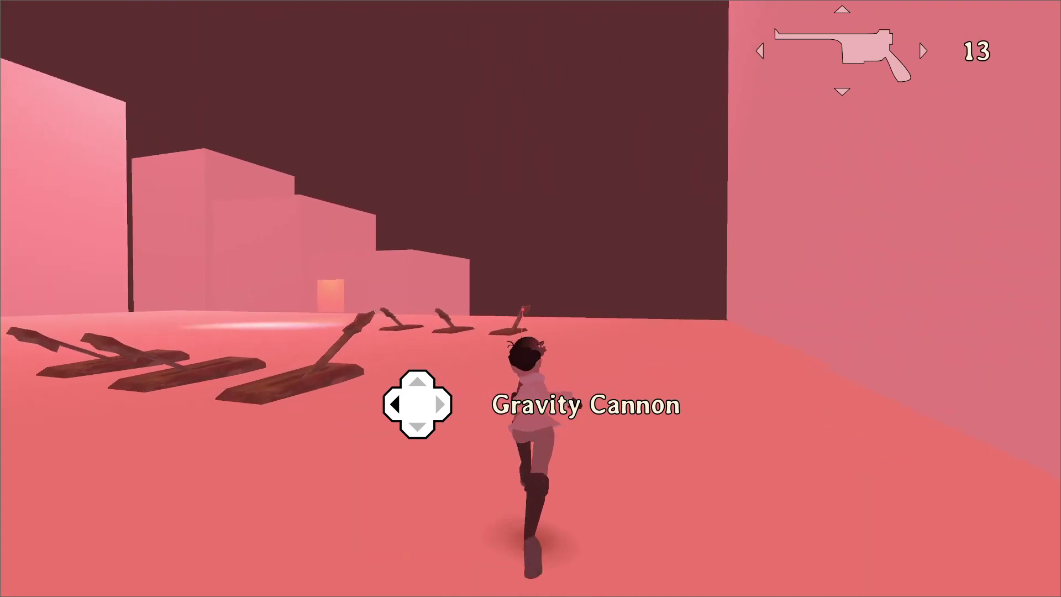
pyautogui.press('w')
pyautogui.press('space')
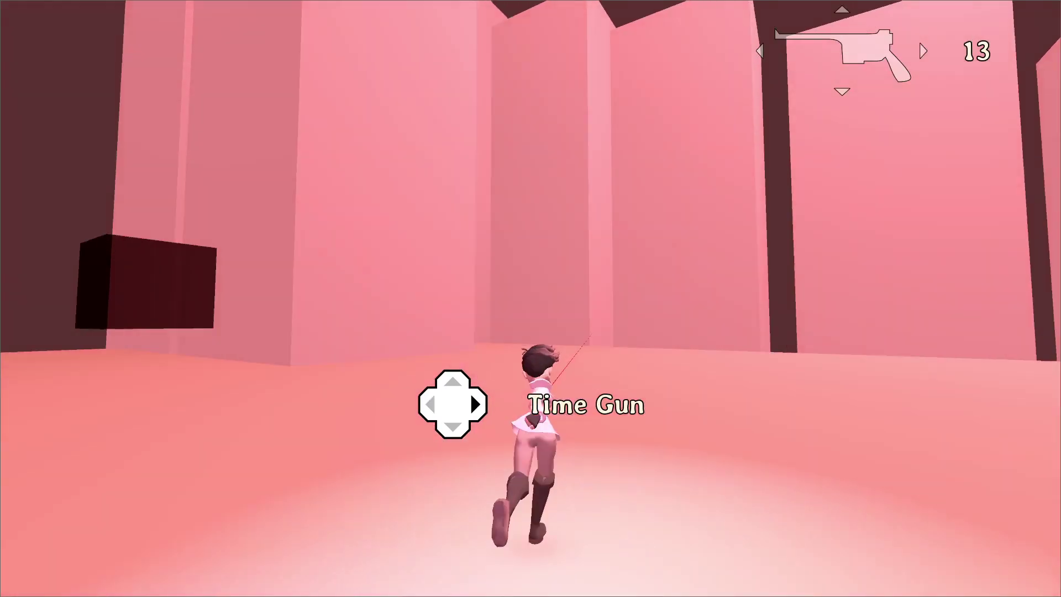
pyautogui.press('w')
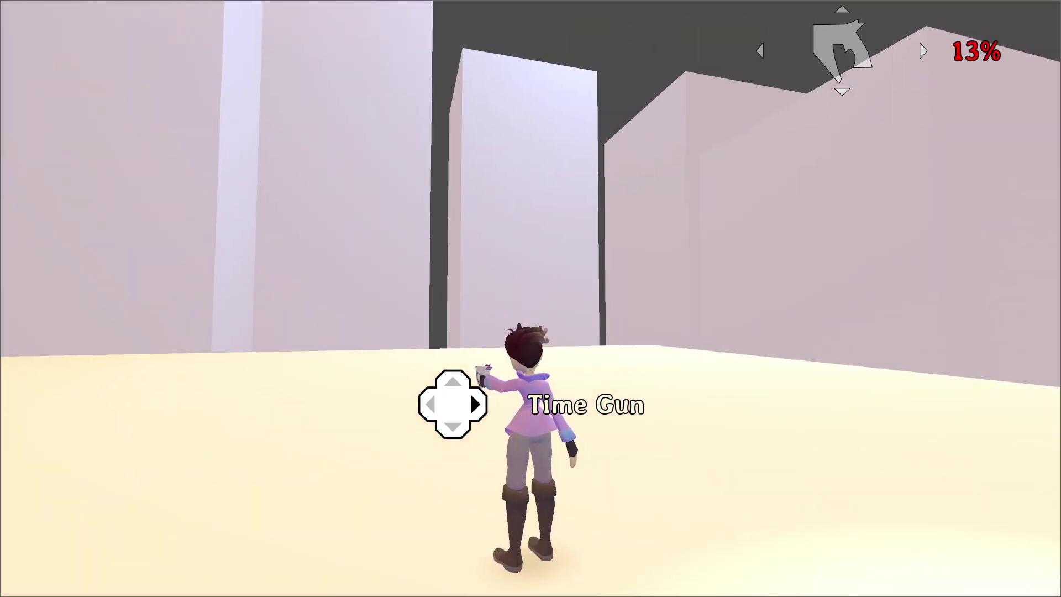
# Step: Run across the level at normal speed into the dark transparent box to examine the rendering there
pyautogui.press('w')
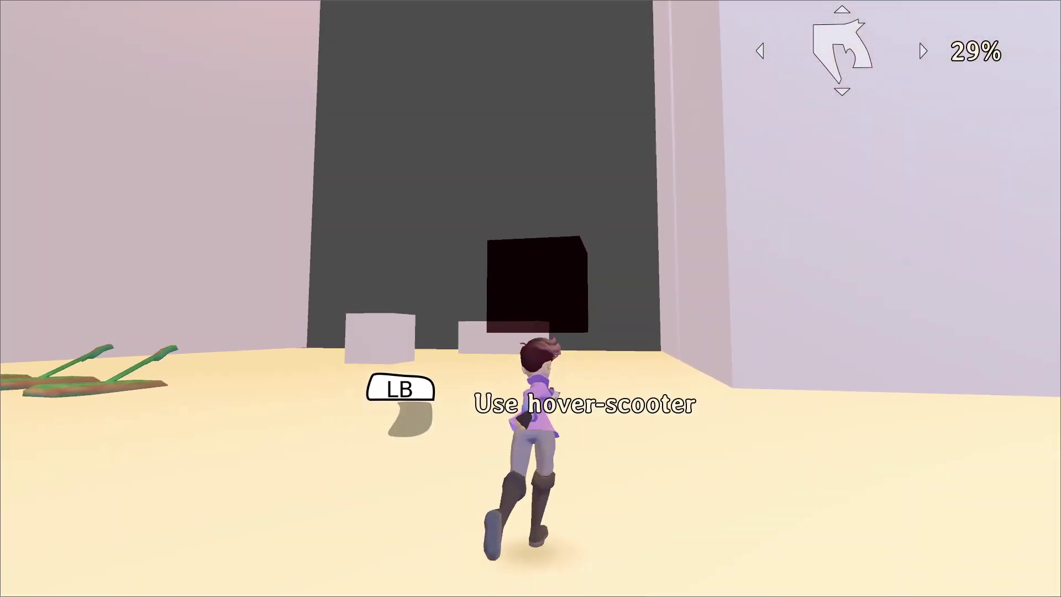
pyautogui.press('w')
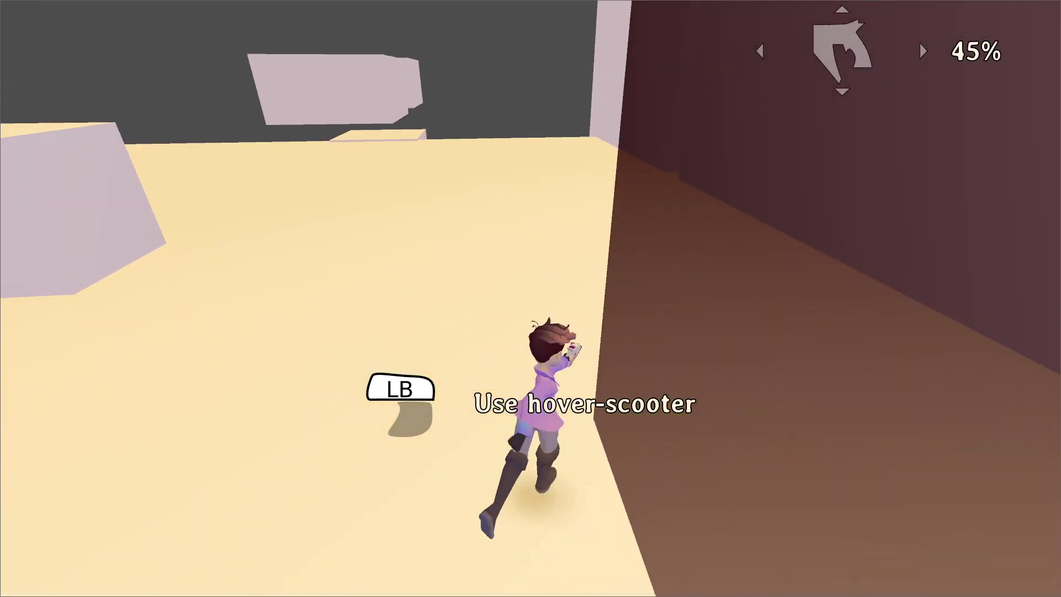
pyautogui.press('w')
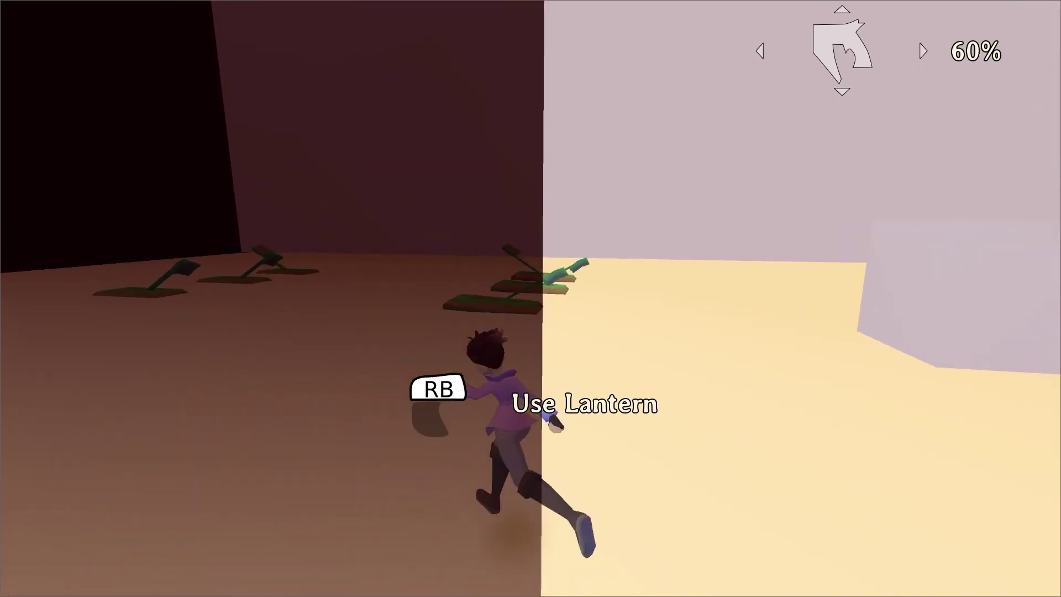
pyautogui.press('w')
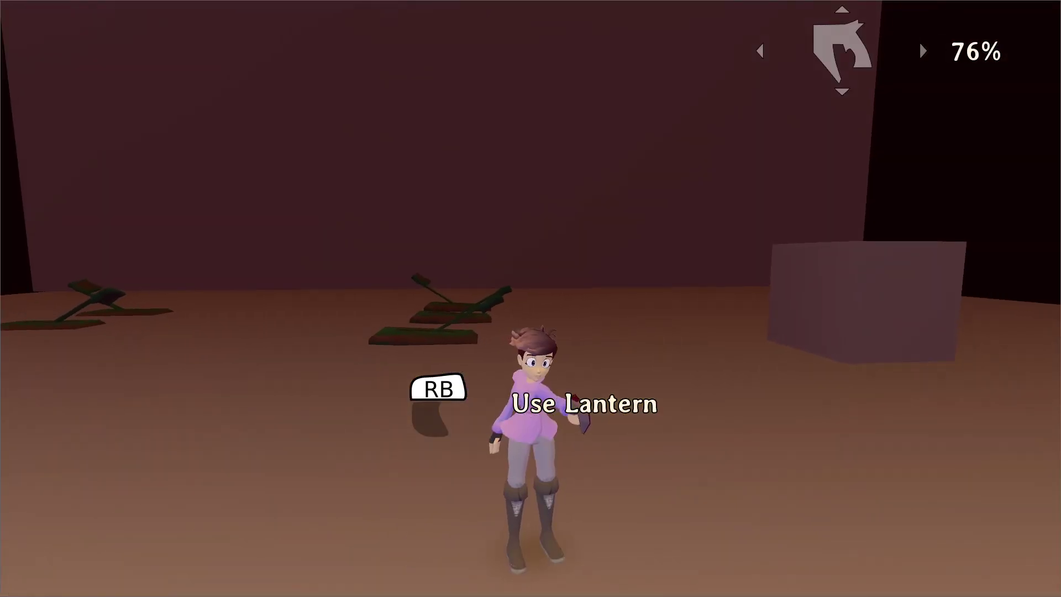
# Step: Walk in and out of the dark transparent box to examine how the scene renders across its boundary
pyautogui.press('d')
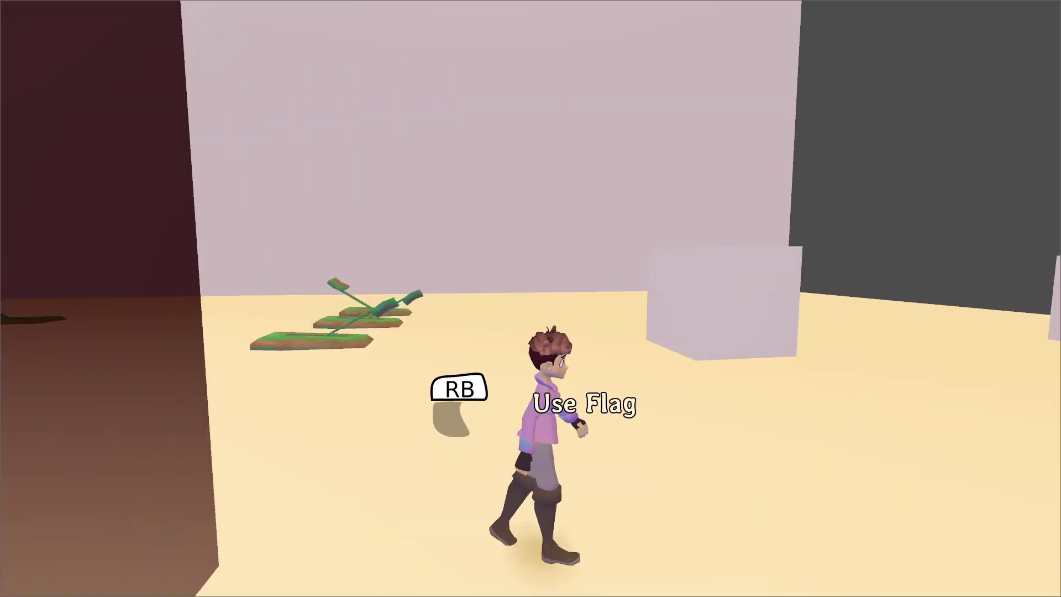
pyautogui.press('a')
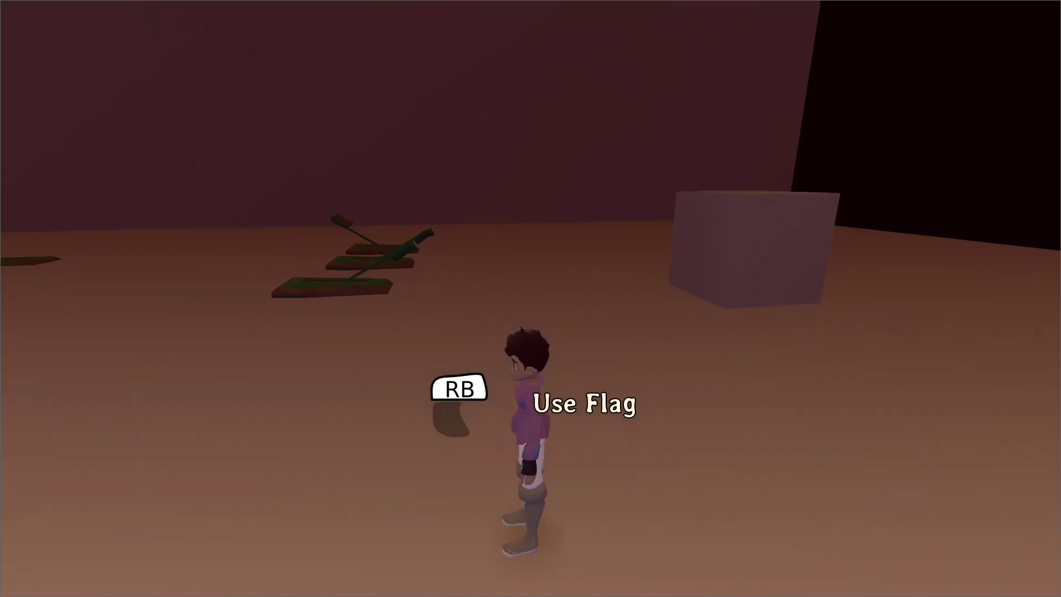
pyautogui.press('s')
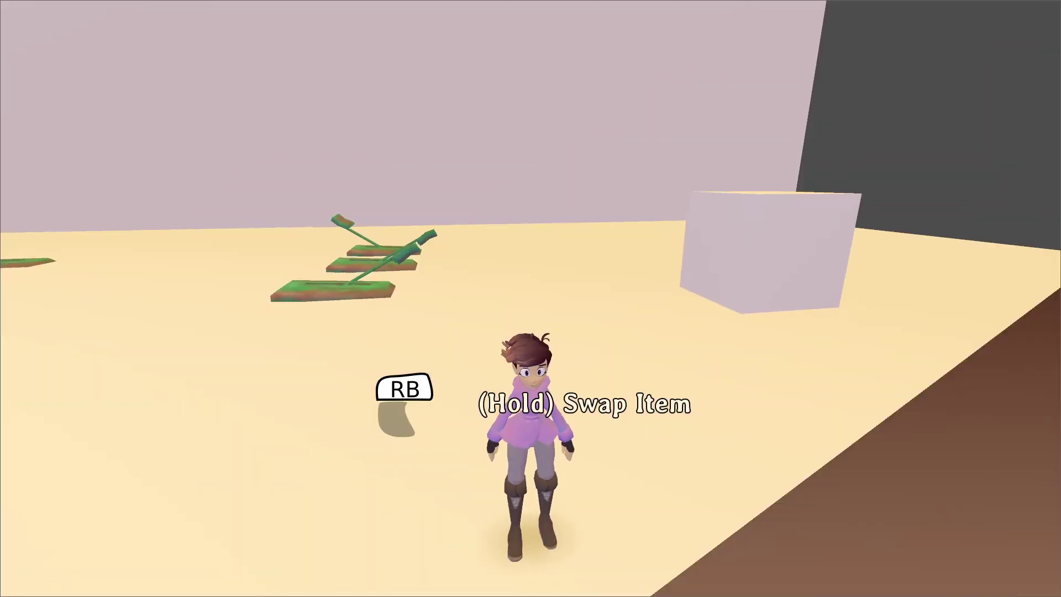
pyautogui.press('a')
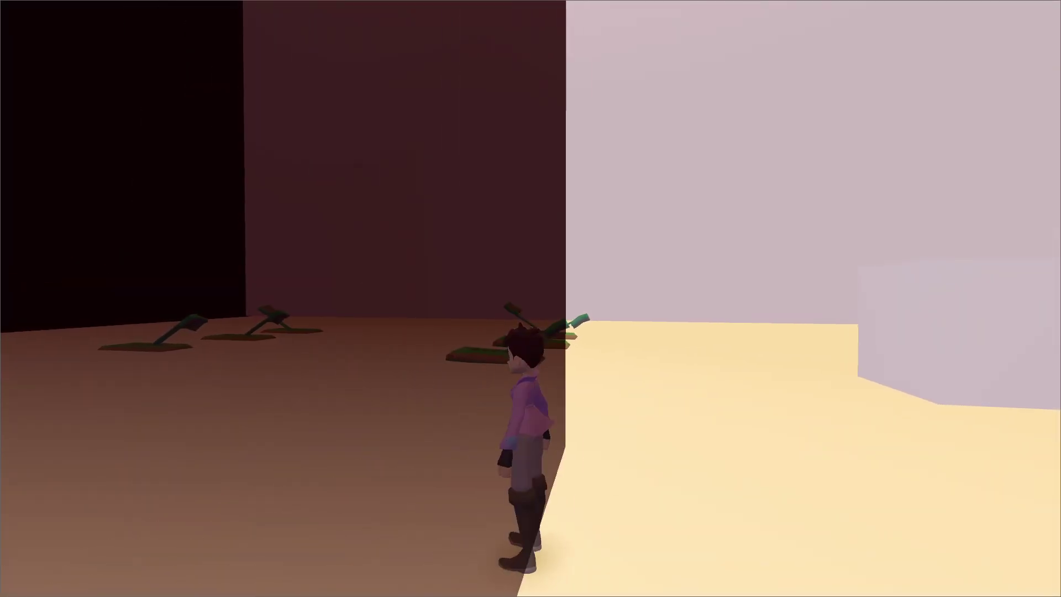
pyautogui.press('w')
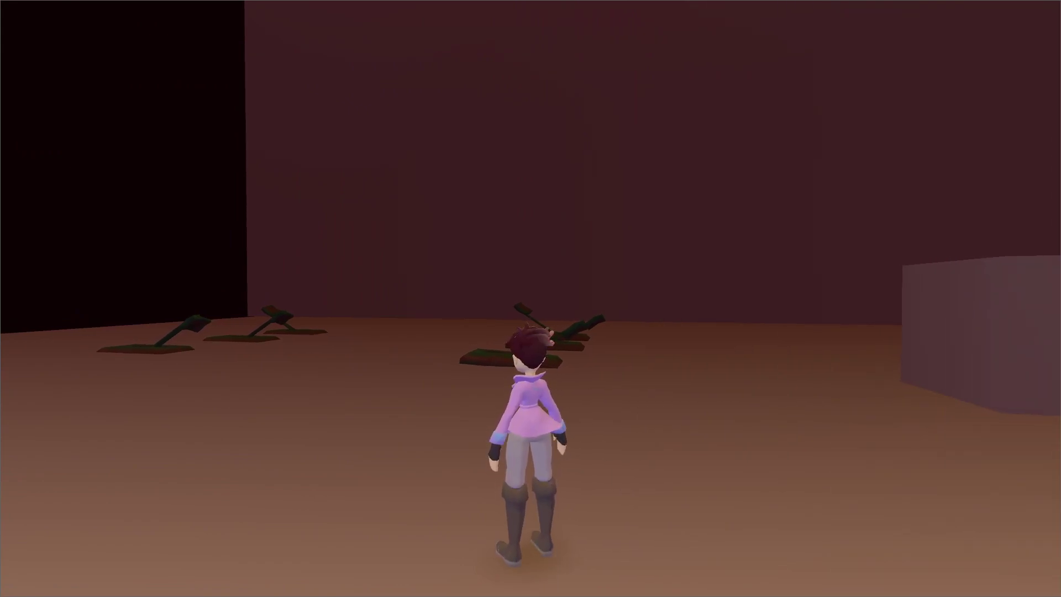
# Step: Step back and forth at the dark box's side wall to examine where its shading begins and ends
pyautogui.press('d')
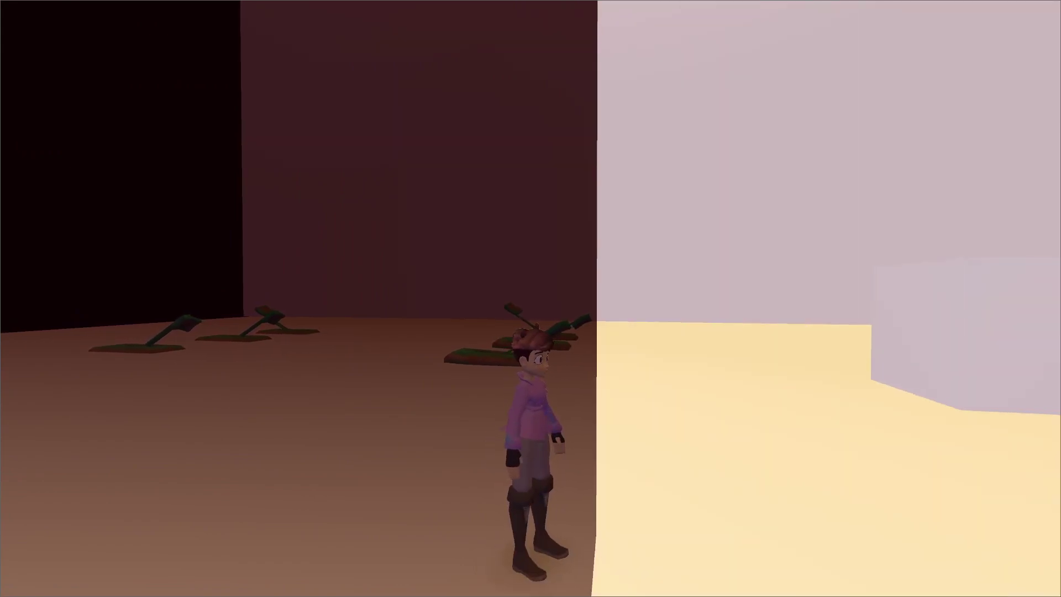
pyautogui.press('a')
pyautogui.press('d')
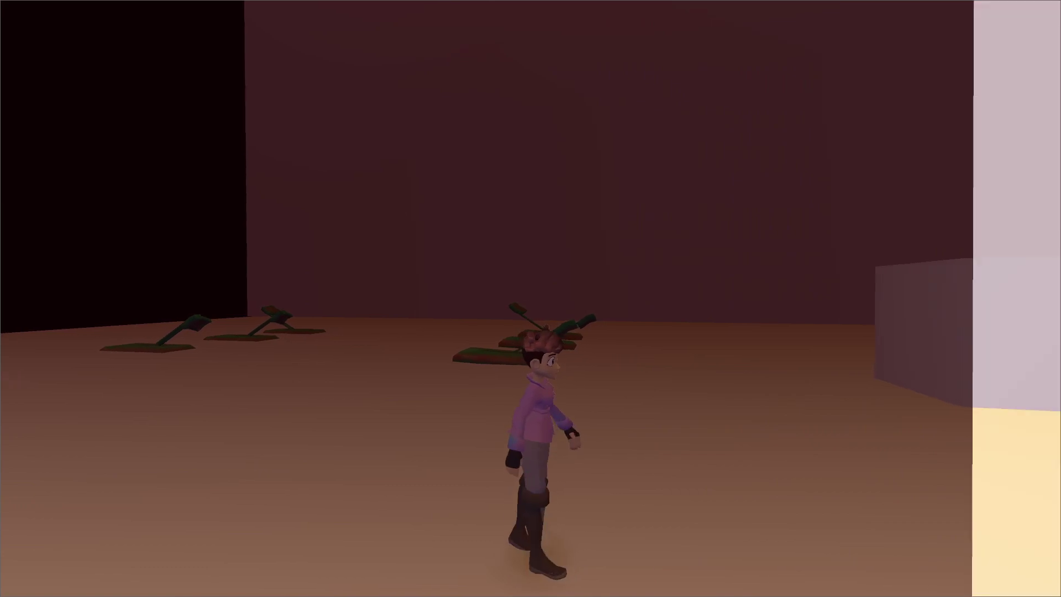
pyautogui.press('a')
pyautogui.press('d')
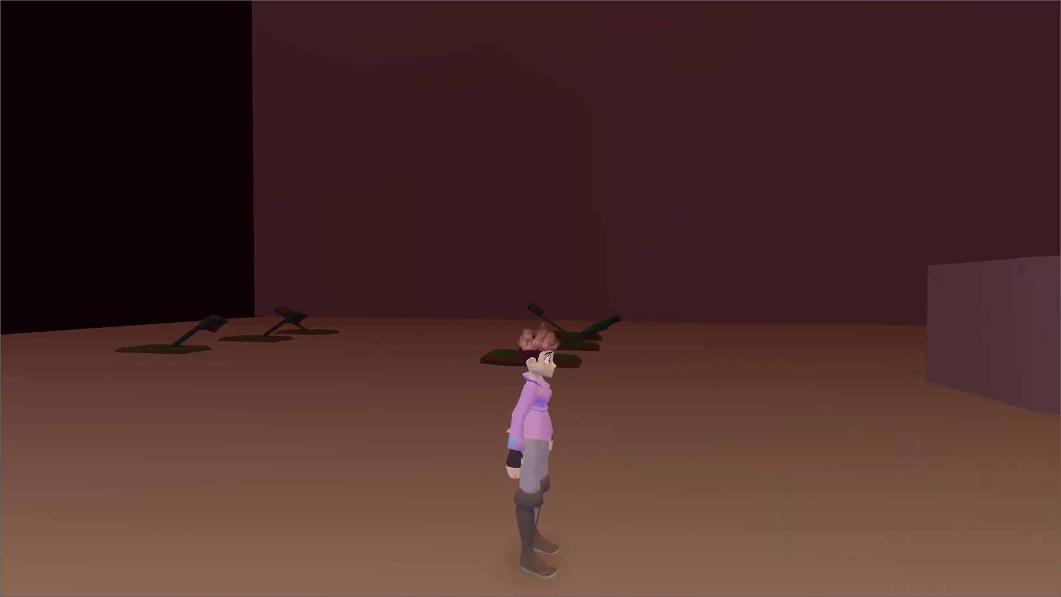
pyautogui.press('a')
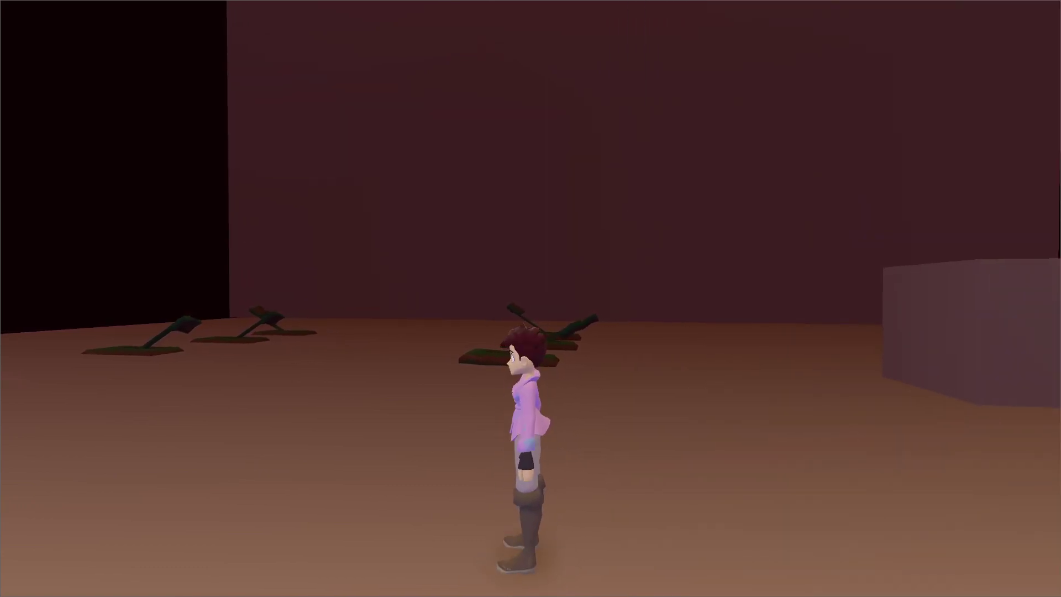
pyautogui.press('d')
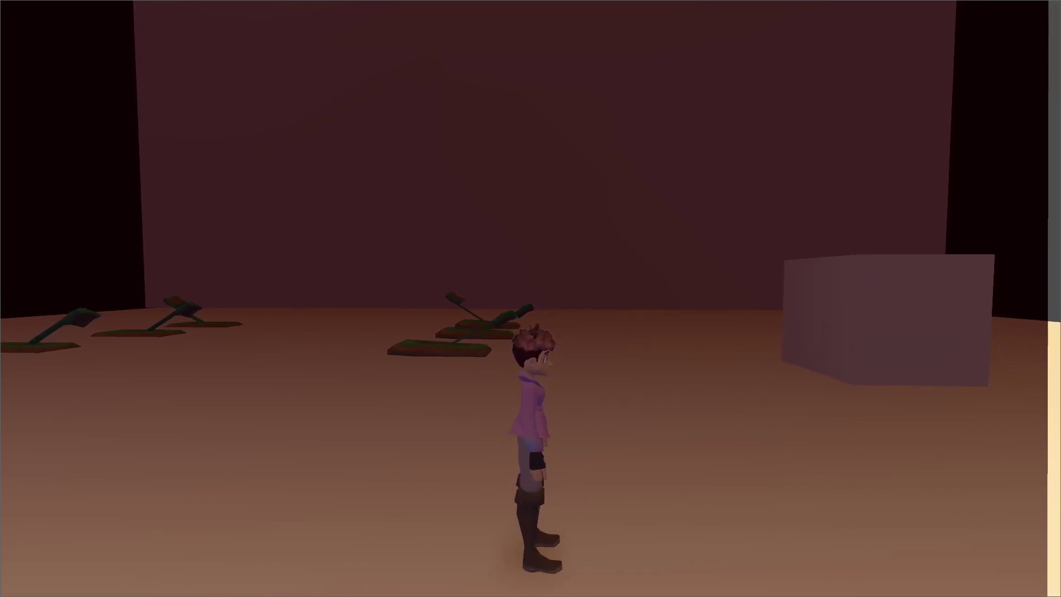
pyautogui.press('a')
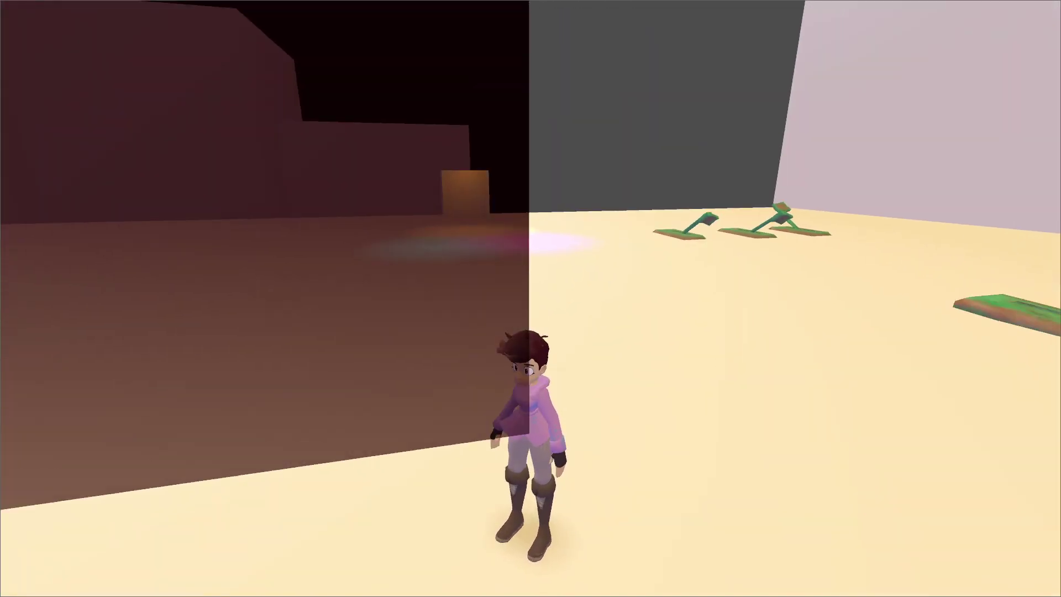
# Step: Move around inside the dark box with changing camera angles to examine the shading on the lights and walls
pyautogui.press('w')
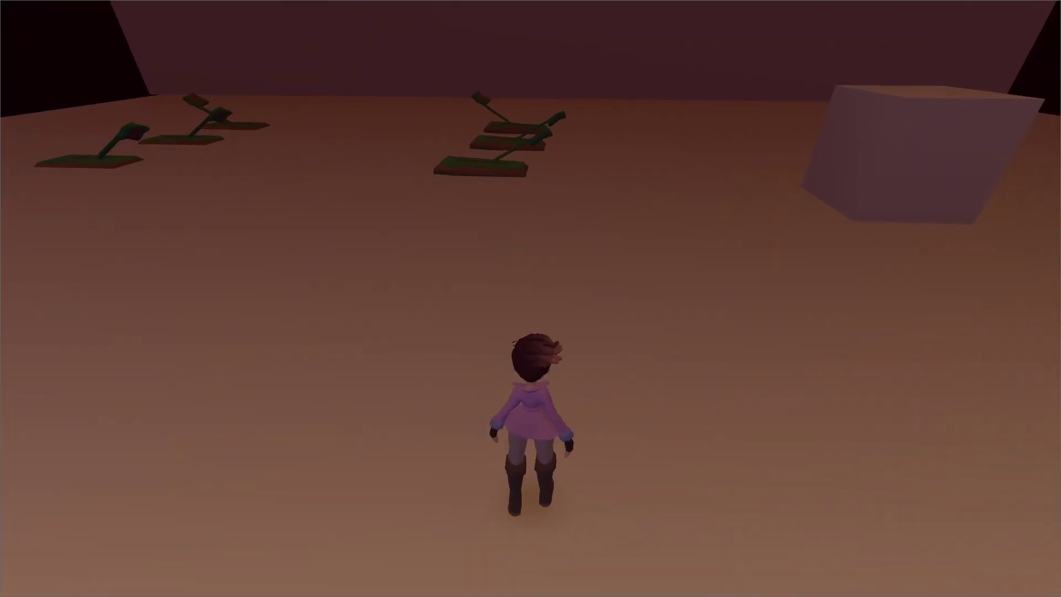
pyautogui.press('a')
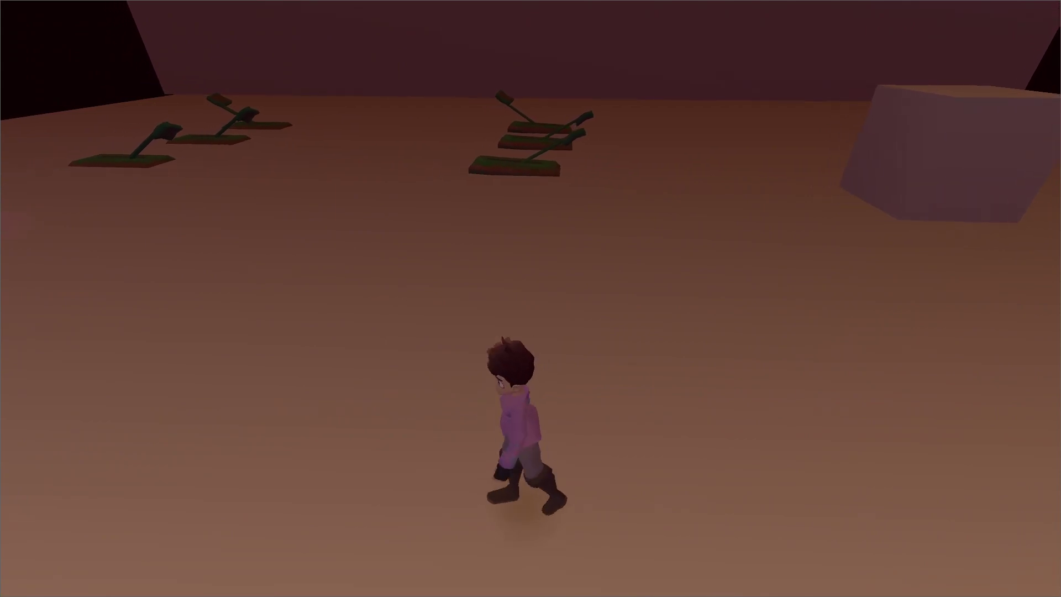
pyautogui.press('s')
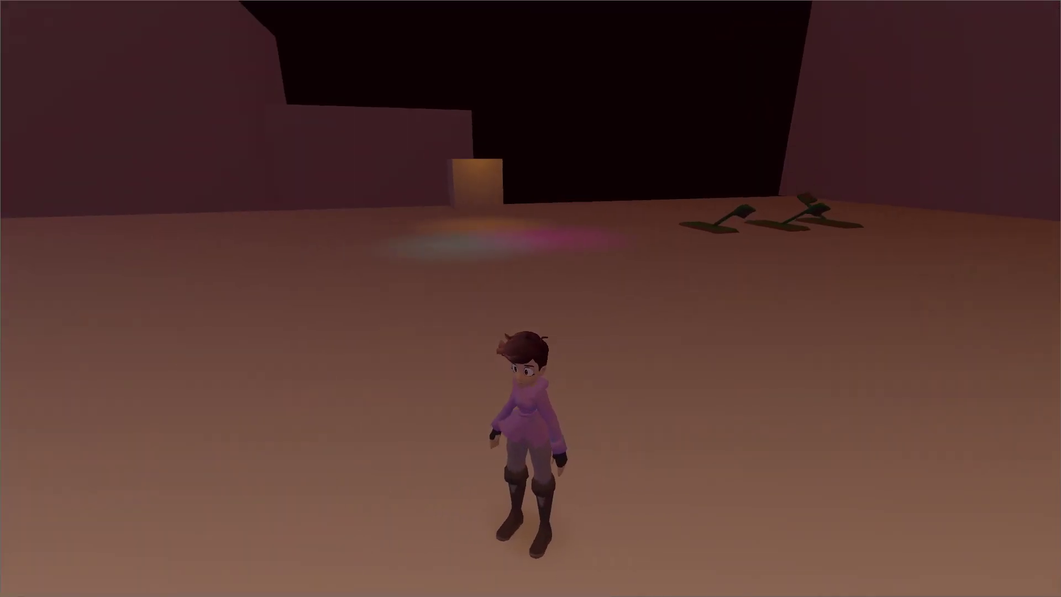
pyautogui.press('w')
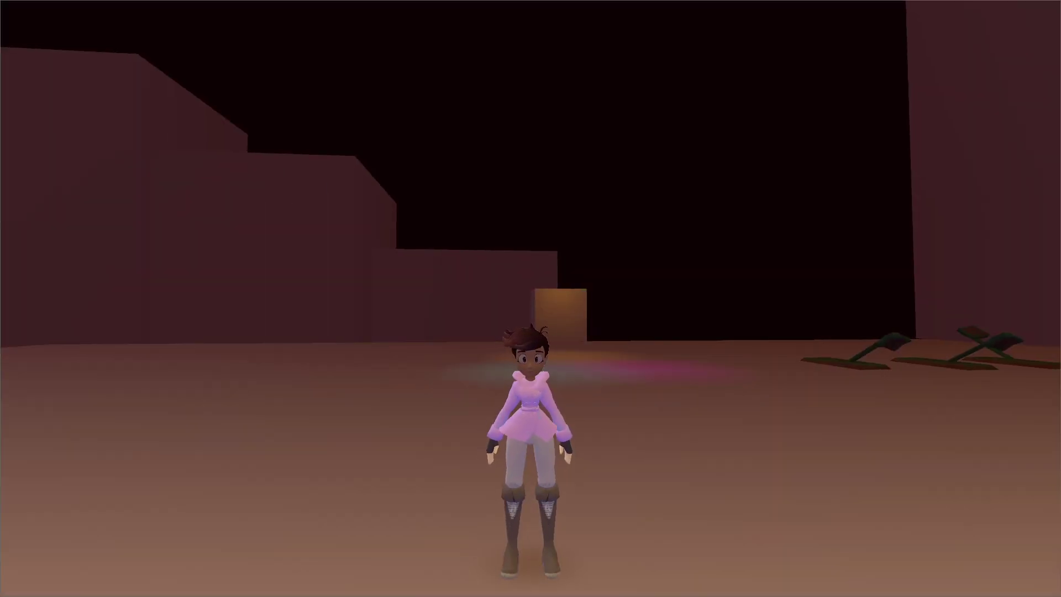
pyautogui.press('w')
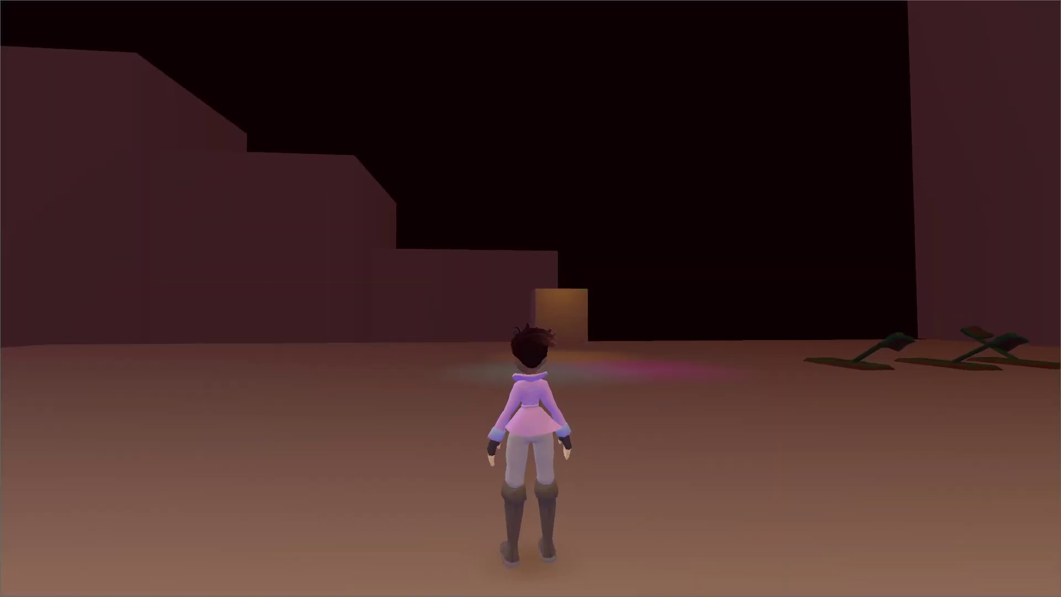
pyautogui.press('a')
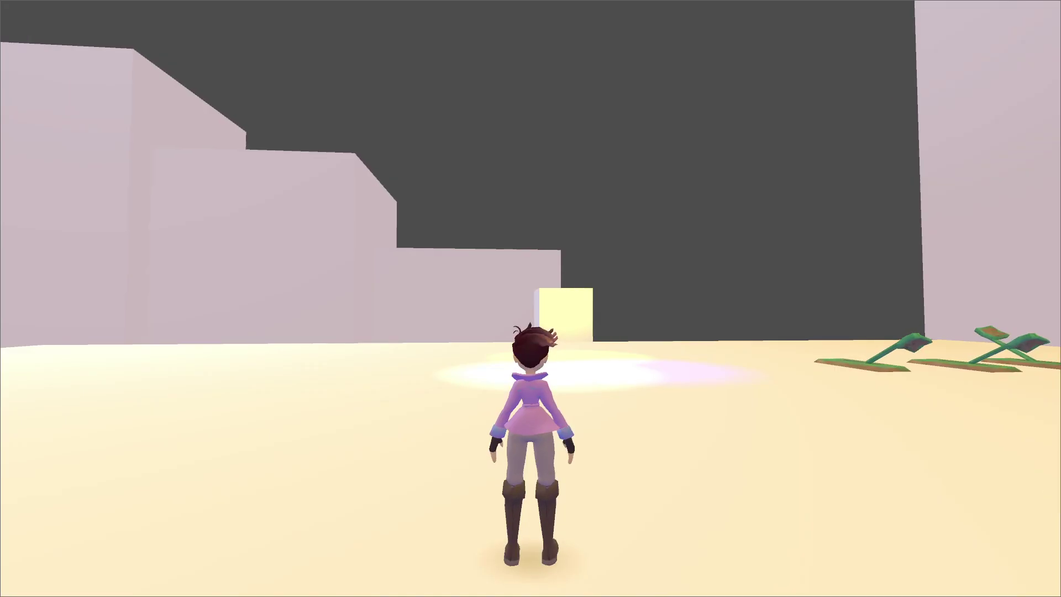
pyautogui.press('s')
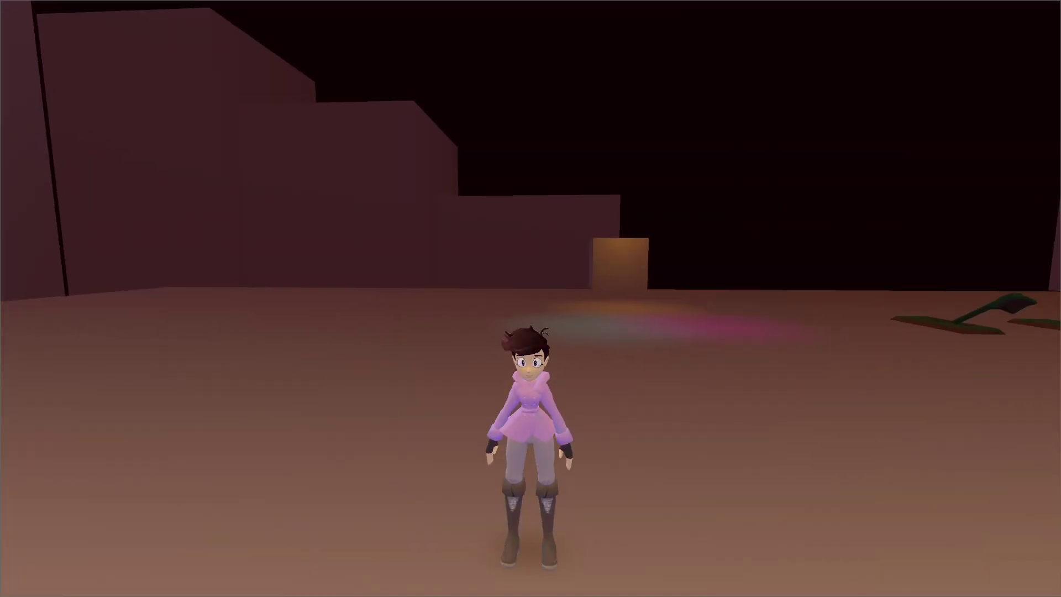
# Step: Draw the pistol, run out of the dark box and slow time
pyautogui.press('e')
pyautogui.press('a')
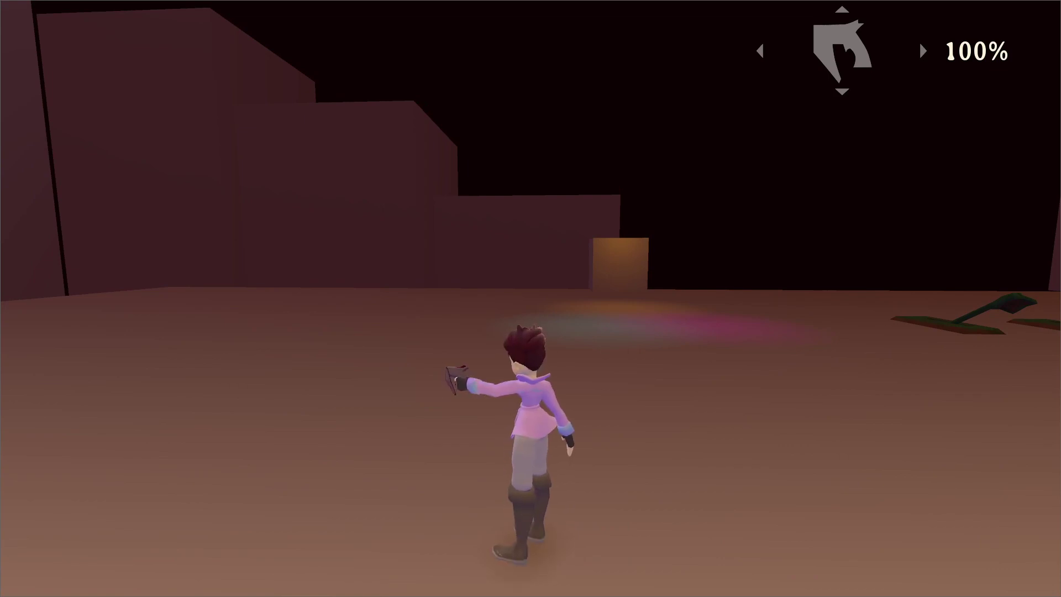
pyautogui.press('d')
pyautogui.press('a')
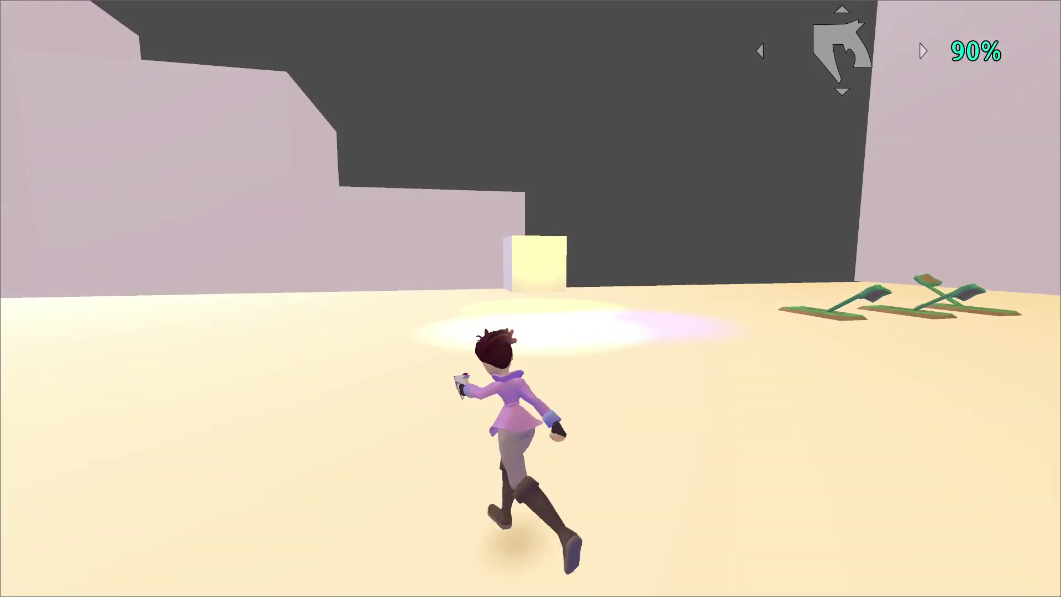
pyautogui.press('w')
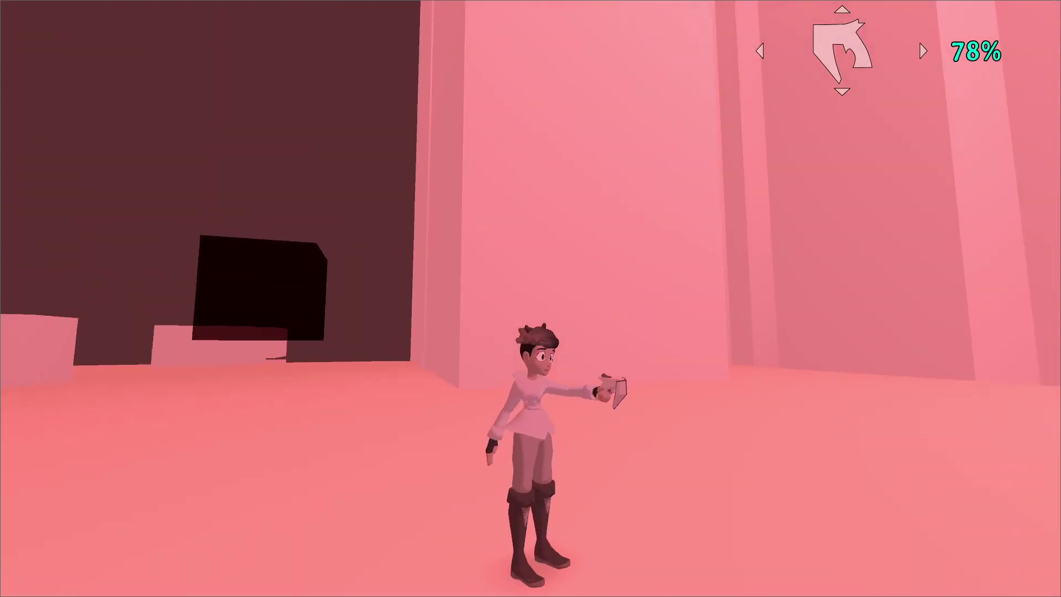
# Step: Run around the level in slowed time to examine the dark box under the red overlay from several sides
pyautogui.press('w')
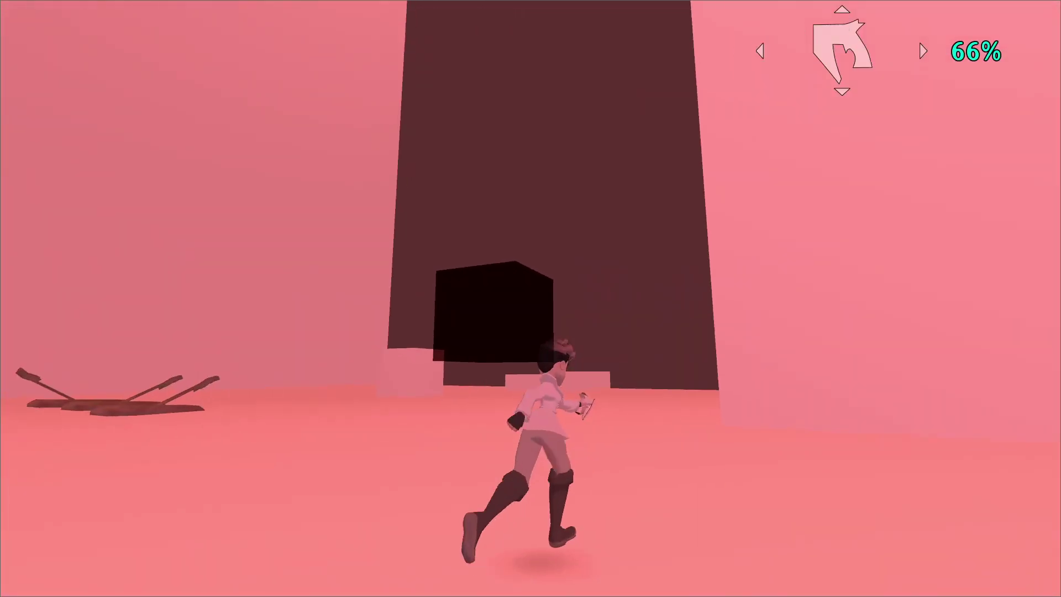
pyautogui.press('w')
pyautogui.press('s')
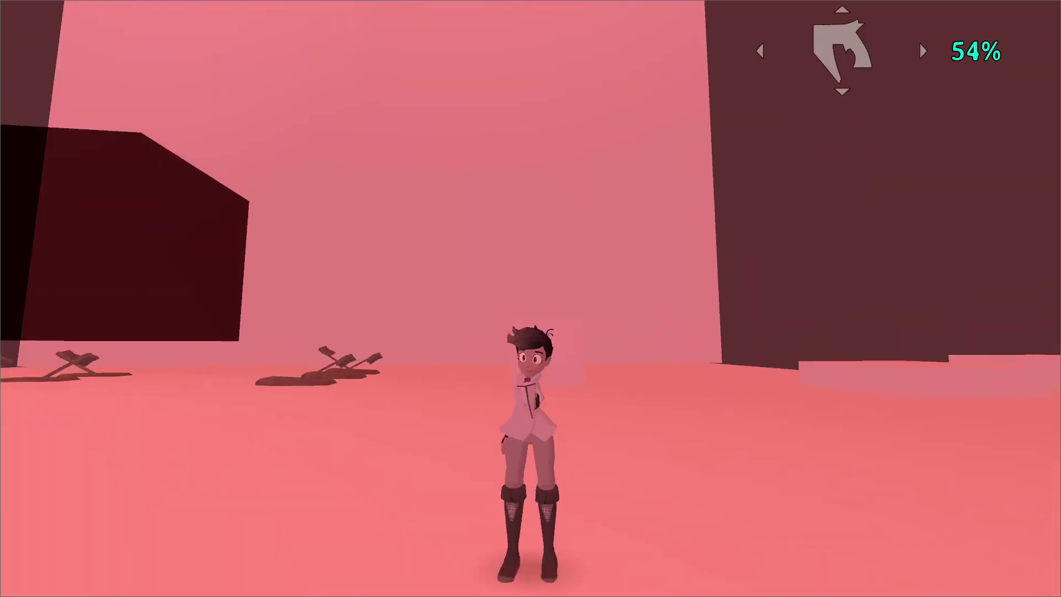
pyautogui.press('s')
pyautogui.press('w')
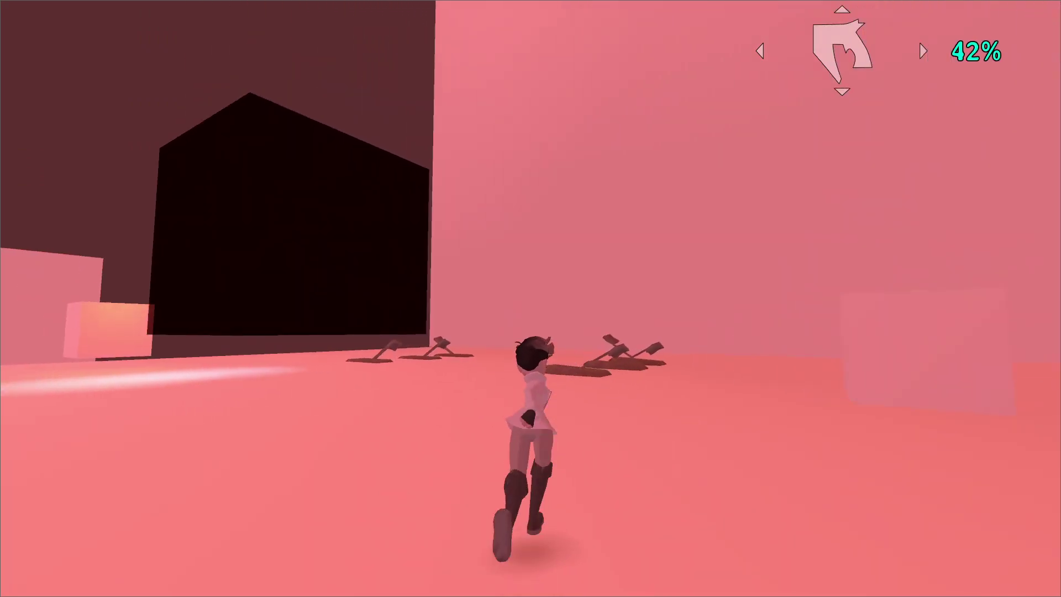
# Step: Run and jump past the levers until slowed time ends, examining the red overlay and the distant dark box
pyautogui.press('w')
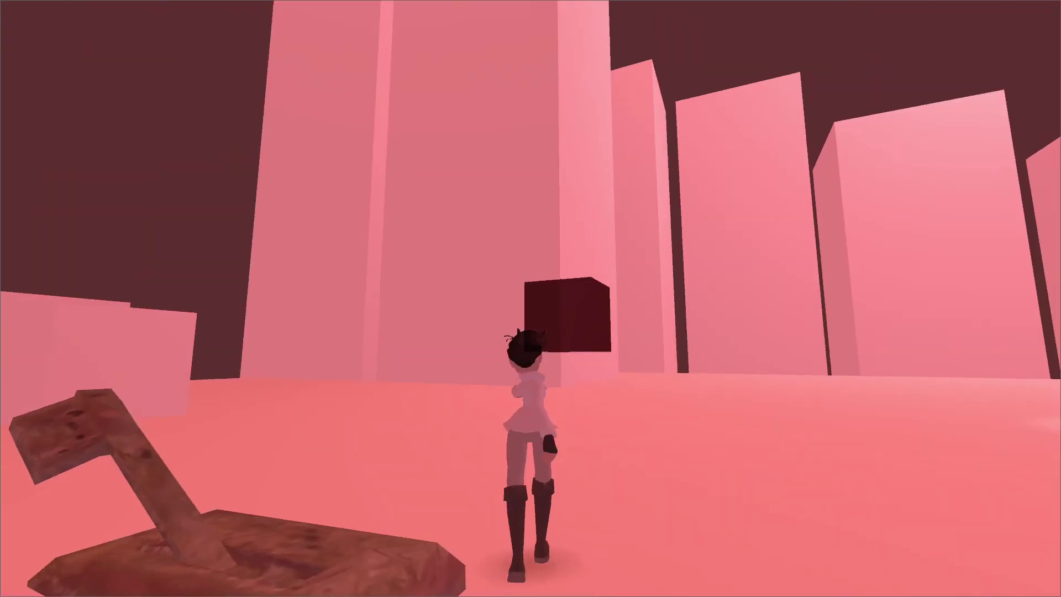
pyautogui.press('w')
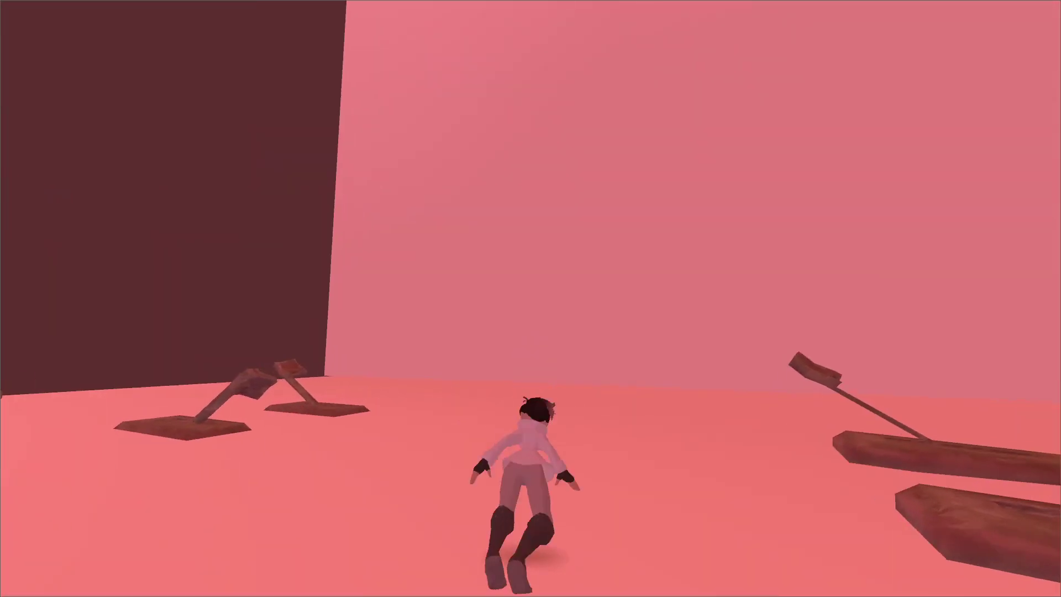
pyautogui.press('space')
pyautogui.press('w')
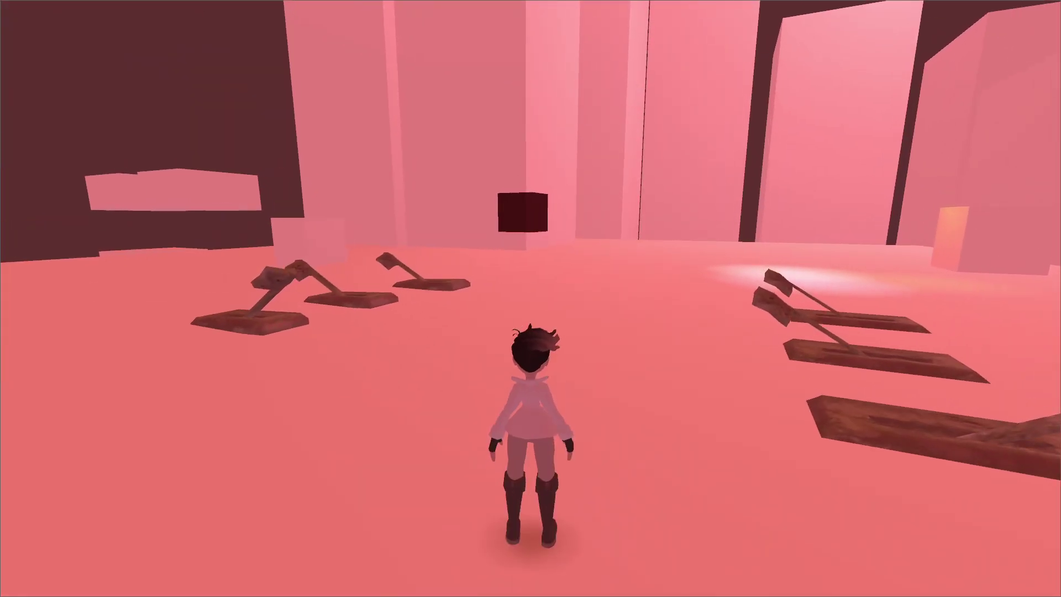
pyautogui.press('w')
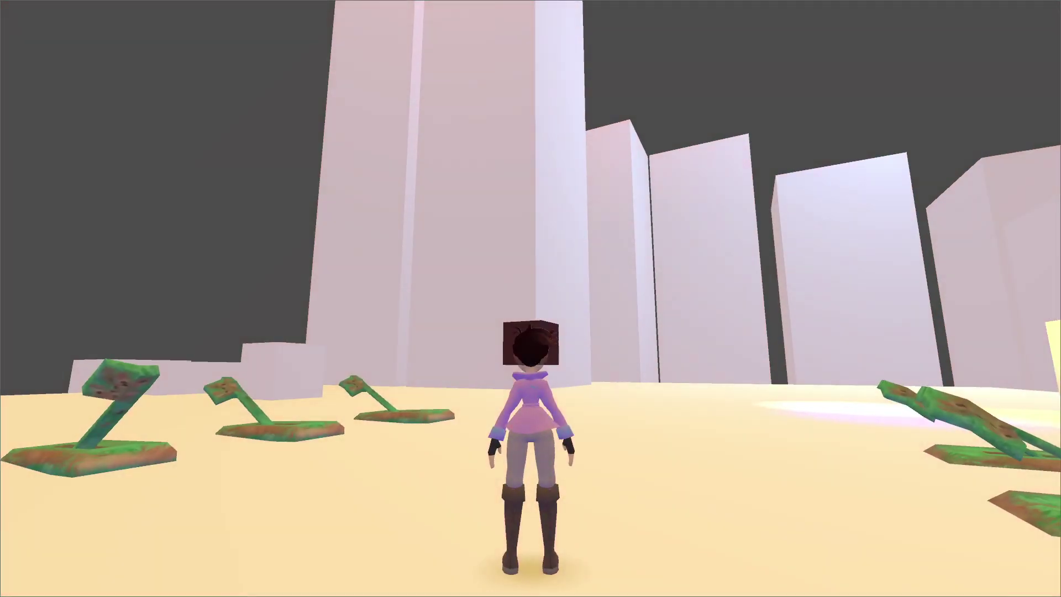
# Step: Stop the running game and select the dark transparent box, CSGBox2, in the visual_test scene
pyautogui.press('F8')
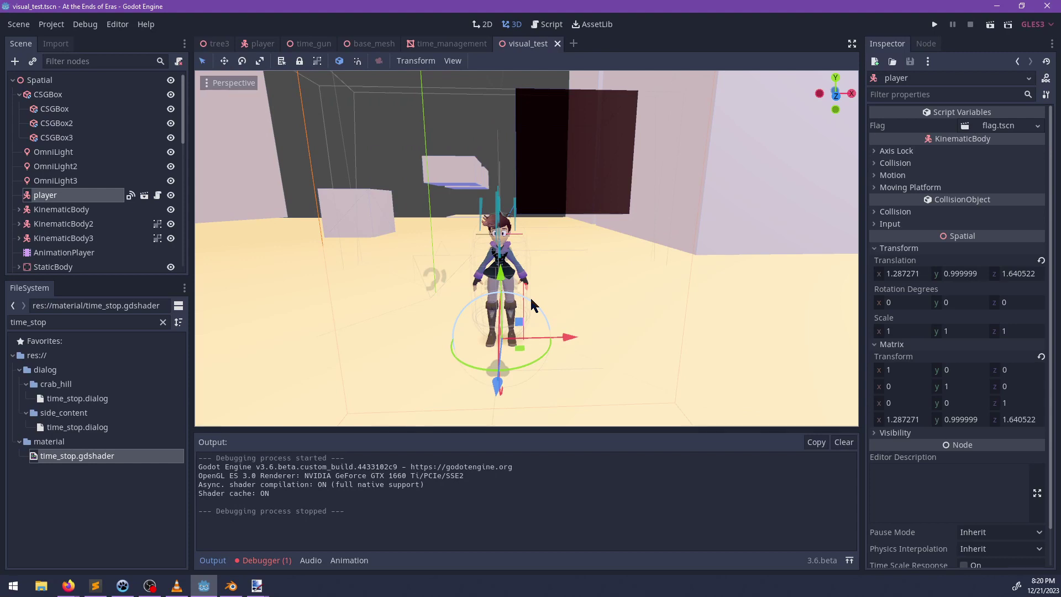
pyautogui.click(612, 132)
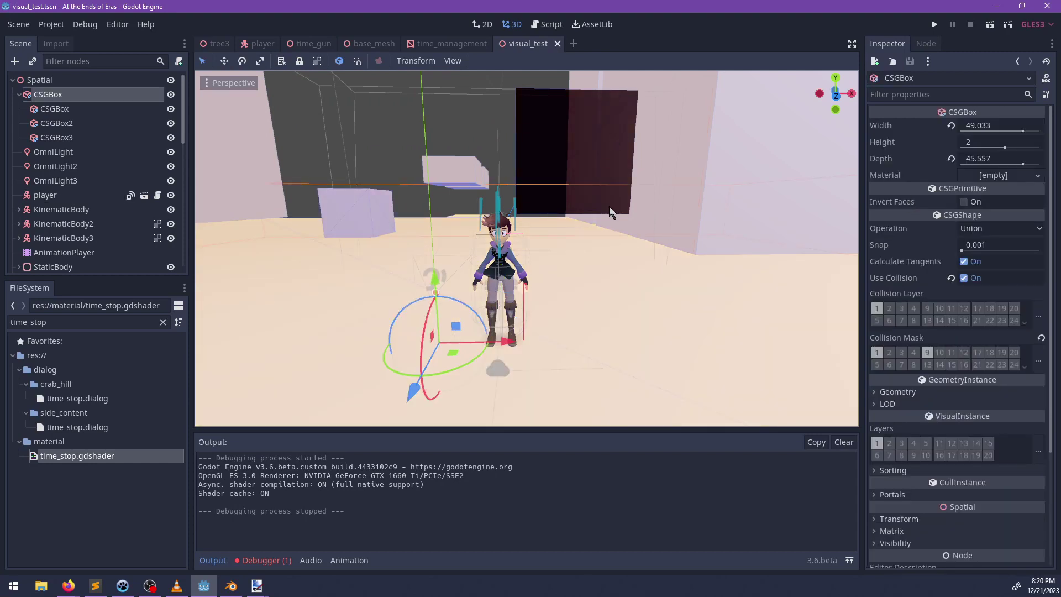
pyautogui.click(609, 187)
pyautogui.moveTo(609, 187); pyautogui.dragTo(588, 226, button='middle')
pyautogui.click(616, 131)
pyautogui.moveTo(615, 130); pyautogui.dragTo(470, 213, button='middle')
pyautogui.click(74, 126)
pyautogui.click(72, 114)
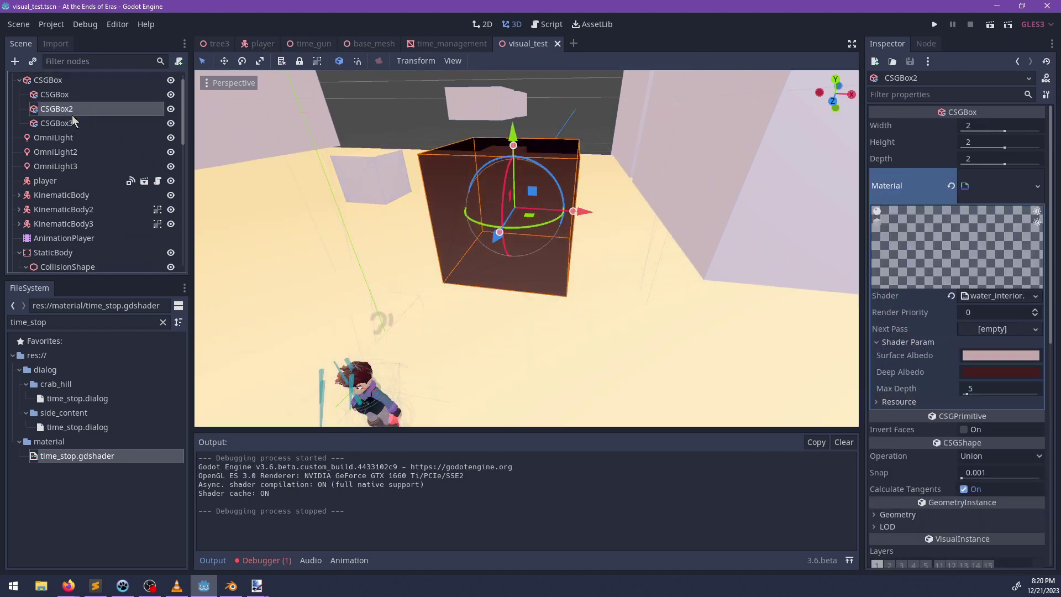
# Step: Find the project's water files, assign water_surface.material as CSGBox2's material, and save the scene
pyautogui.click(66, 324)
pyautogui.hotkey('ctrl', 'a')
pyautogui.write('water')
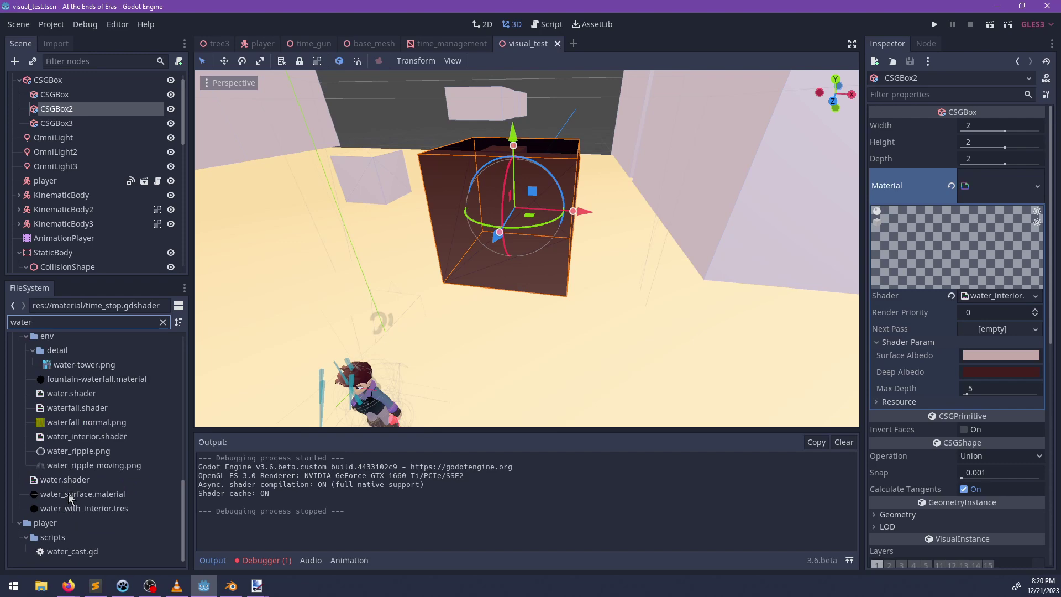
pyautogui.moveTo(68, 494); pyautogui.dragTo(893, 296)
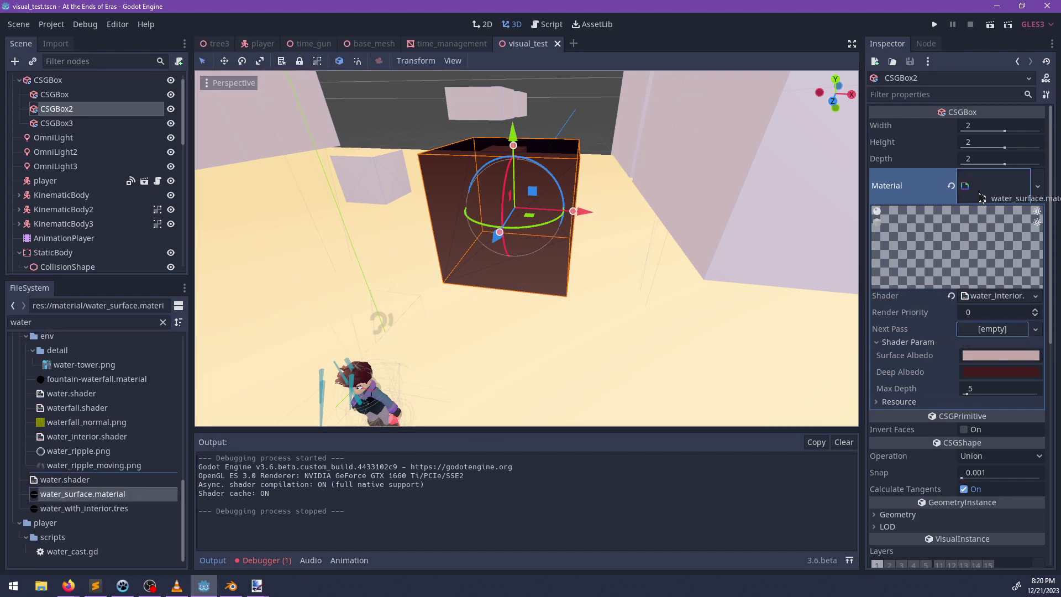
pyautogui.moveTo(981, 197); pyautogui.dragTo(978, 196)
pyautogui.moveTo(618, 252); pyautogui.dragTo(648, 301, button='middle')
pyautogui.hotkey('ctrl', 's')
# Step: Run the visual_test scene and unlock the weapons and items by entering rapid_start in the in-game console
pyautogui.press('F6')
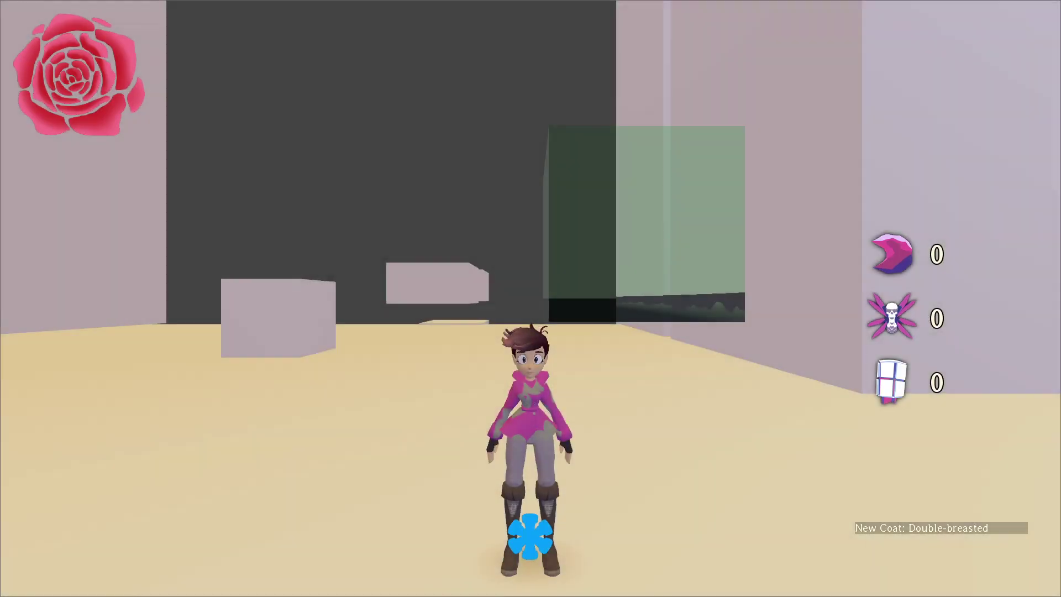
pyautogui.press('a')
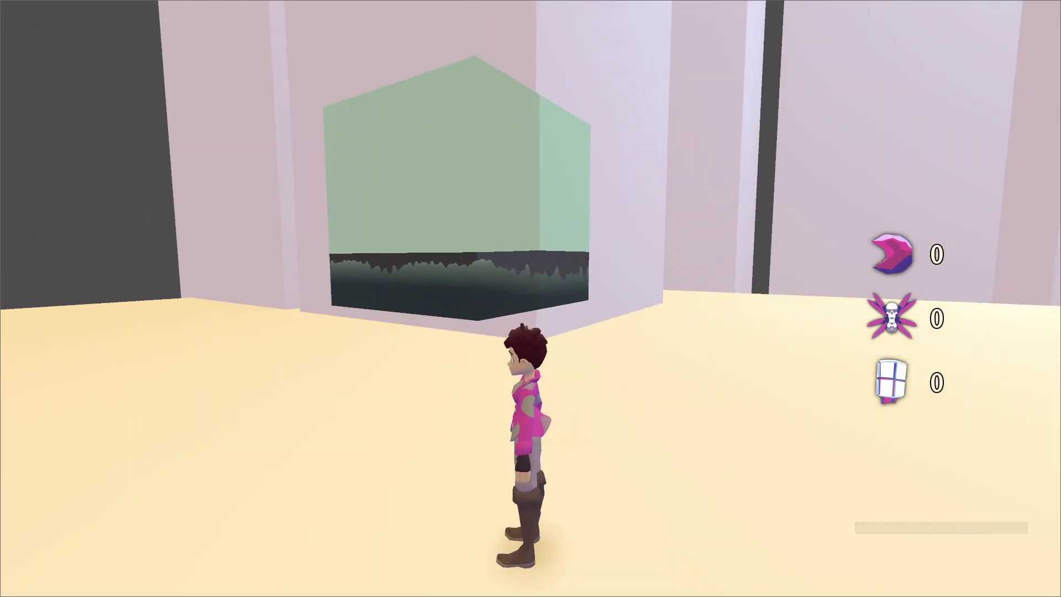
pyautogui.press('`')
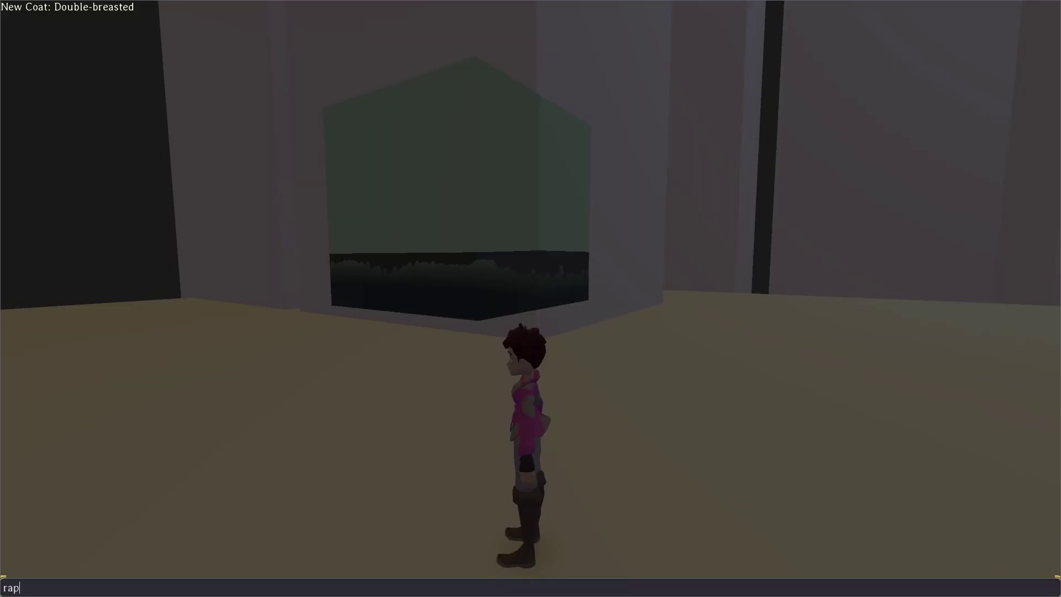
pyautogui.write('rapid_start')
pyautogui.press('Return')
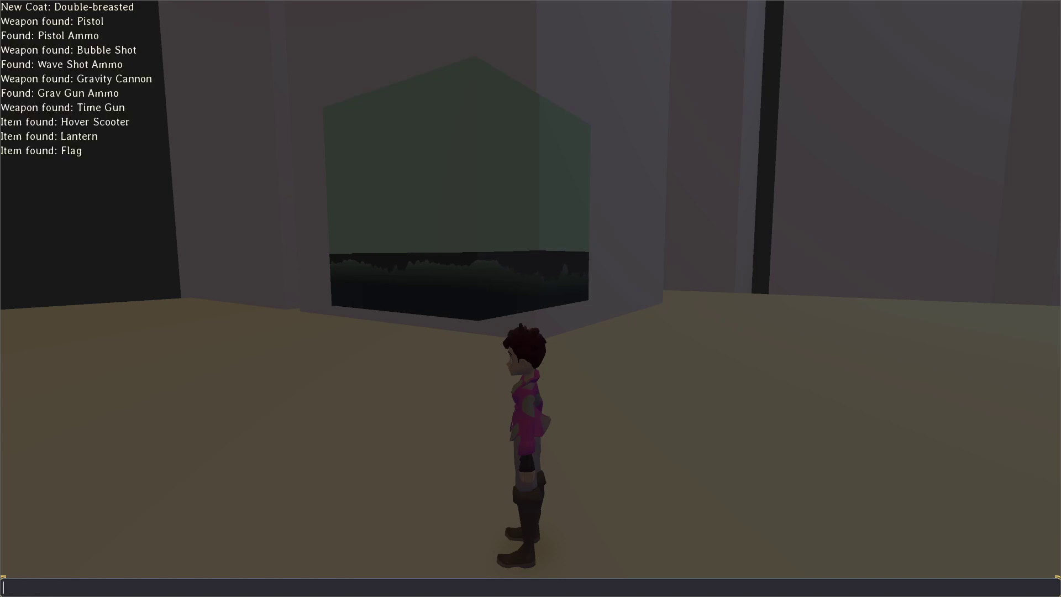
# Step: Trigger slowed time, move around the water box to examine it against the red overlay, and quit the game
pyautogui.press('w')
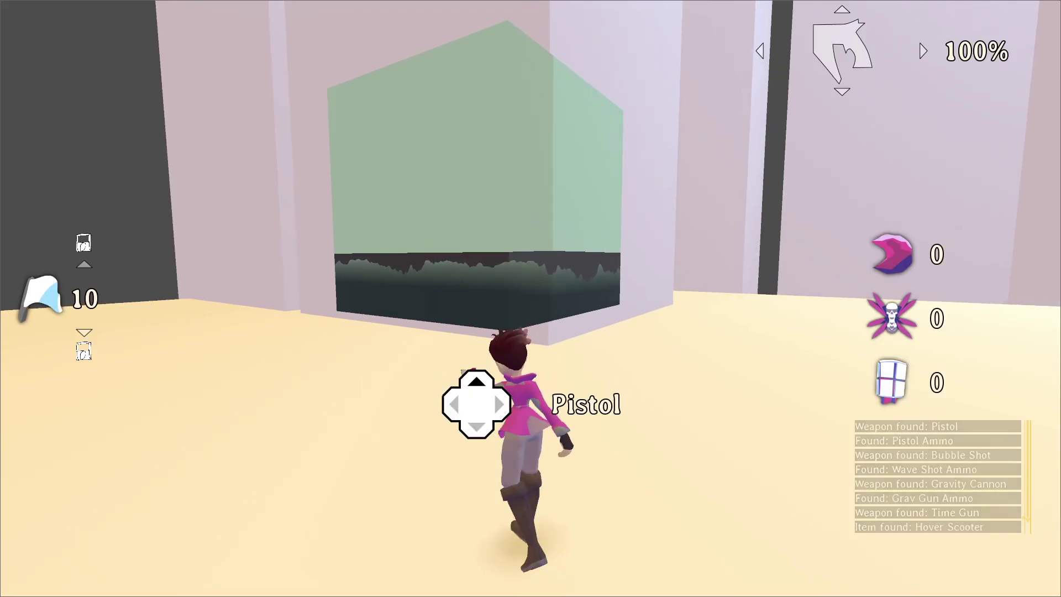
pyautogui.press('shift')
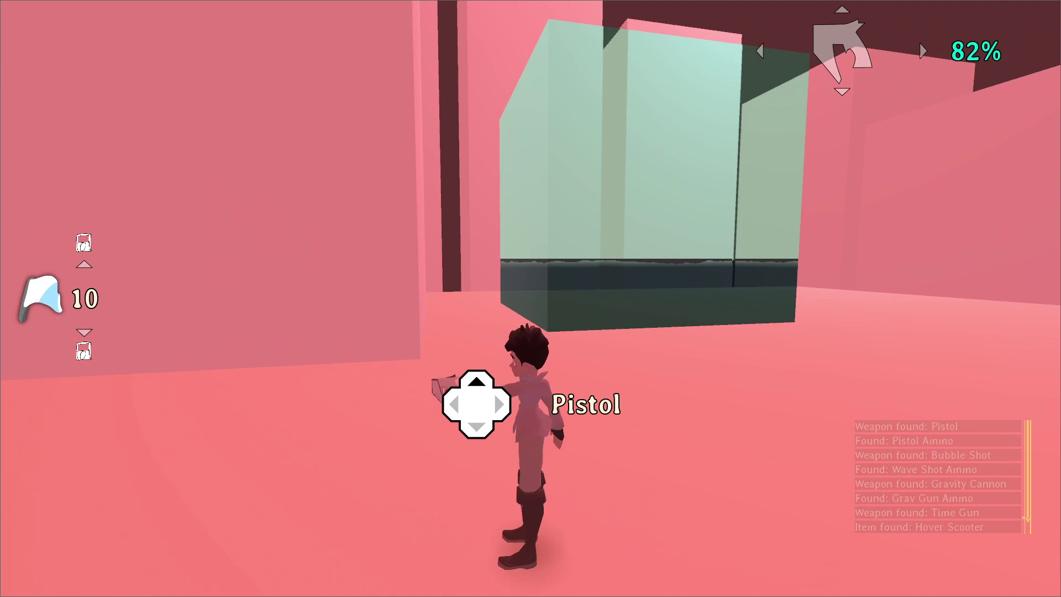
pyautogui.rightClick(531, 298)
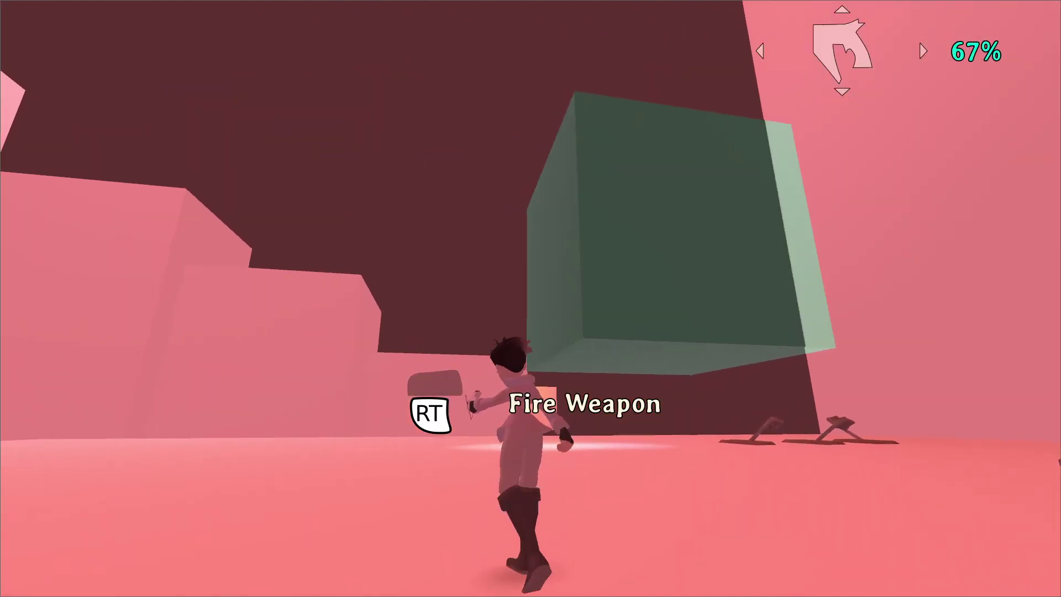
pyautogui.rightClick(530, 298)
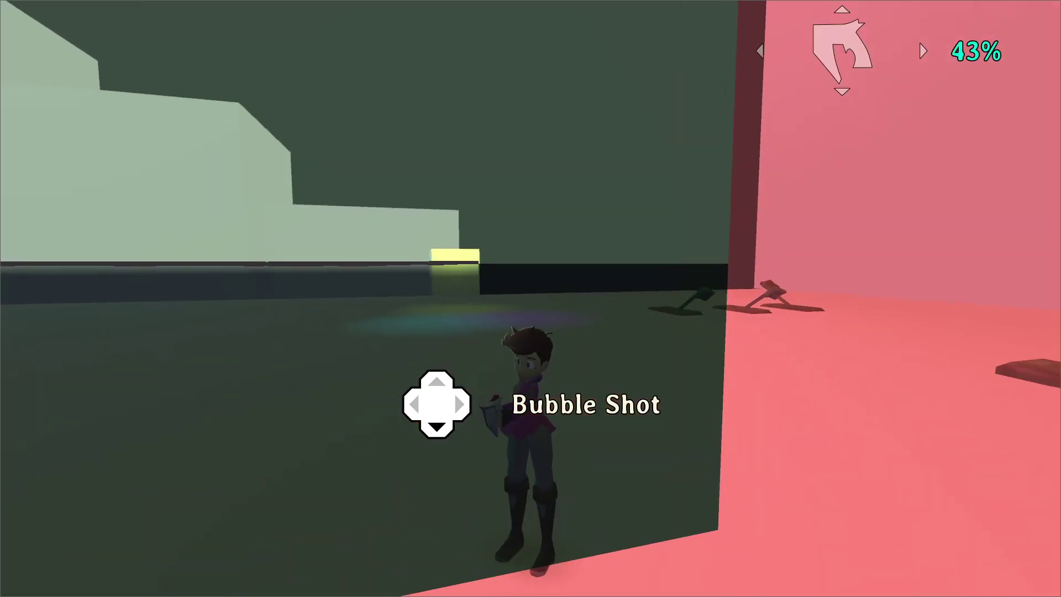
pyautogui.rightClick(530, 299)
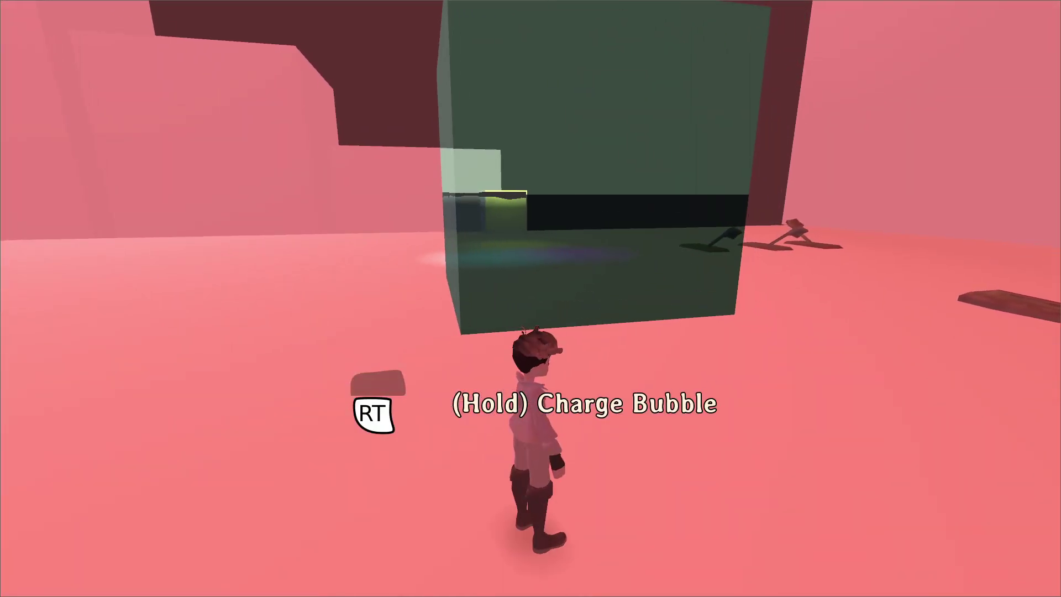
pyautogui.press('s')
pyautogui.press('w')
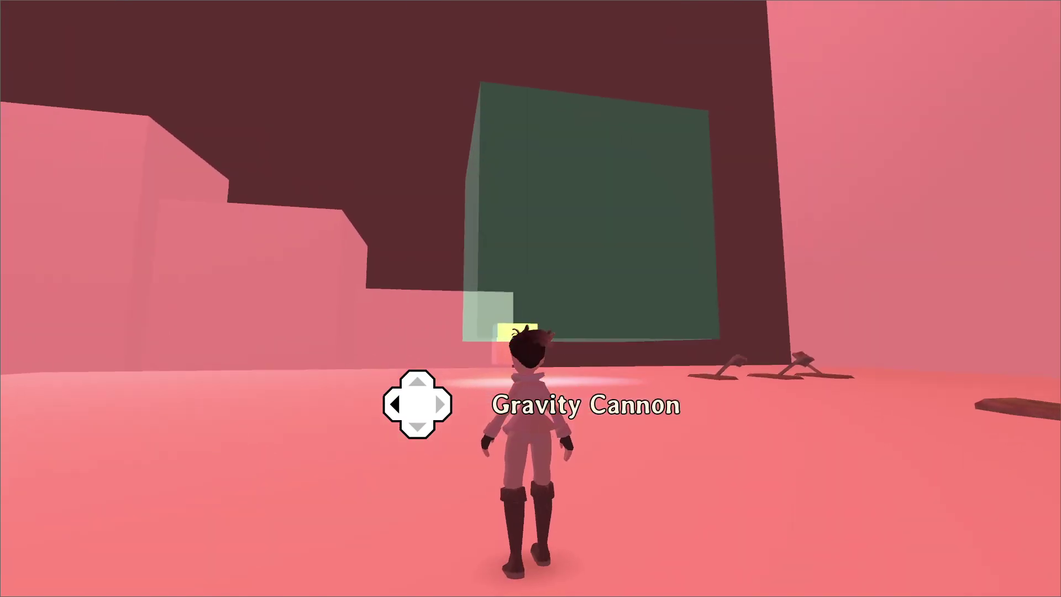
pyautogui.press('Right')
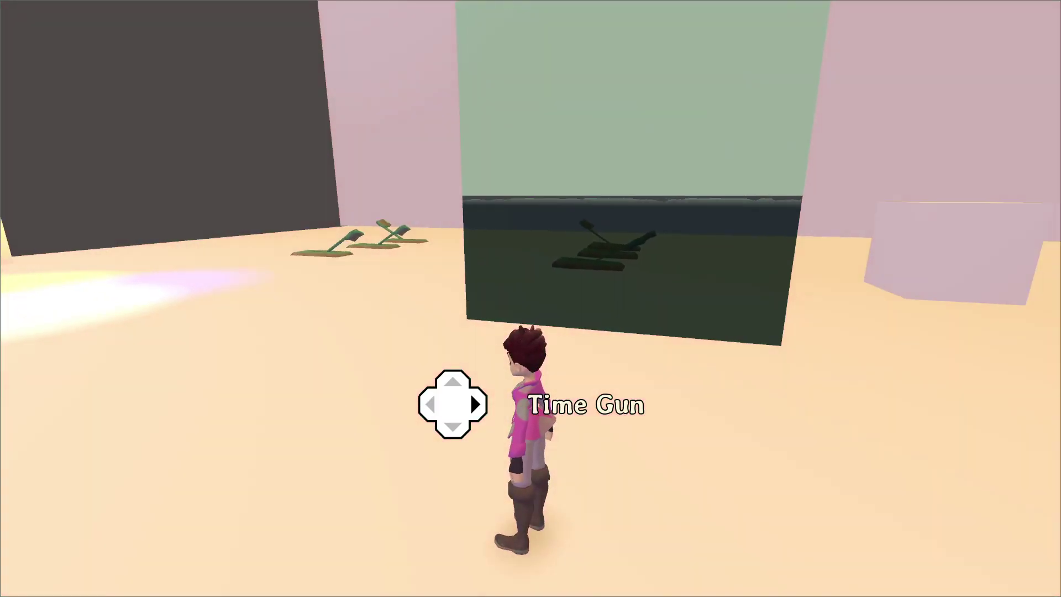
pyautogui.hotkey('alt', 'F4')
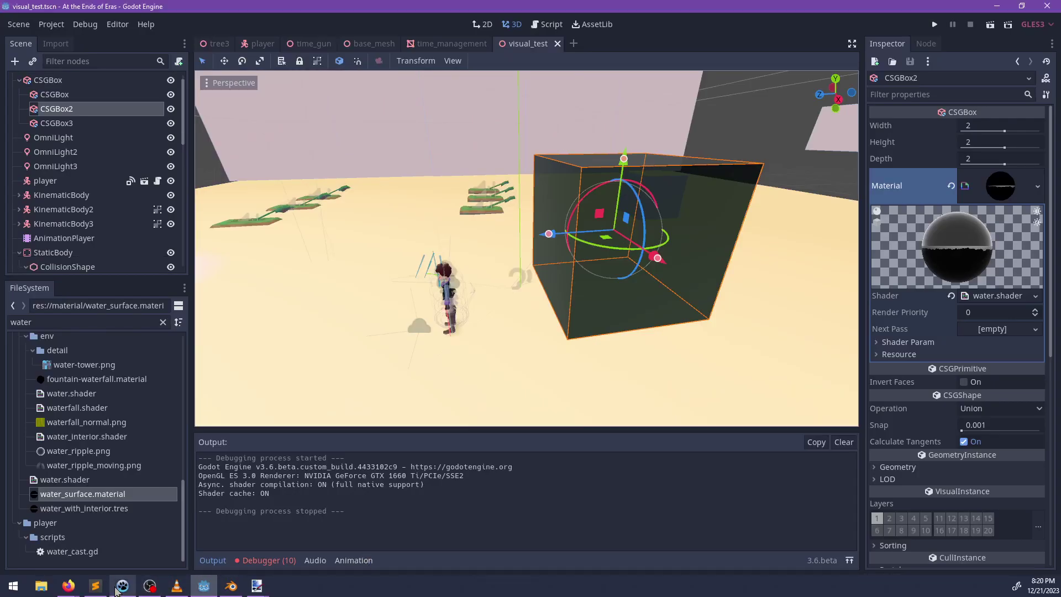
# Step: Switch to a PowerShell window and change the directory to .\OneDrive\Desktop\05 Jak 4\project\
pyautogui.click(381, 591)
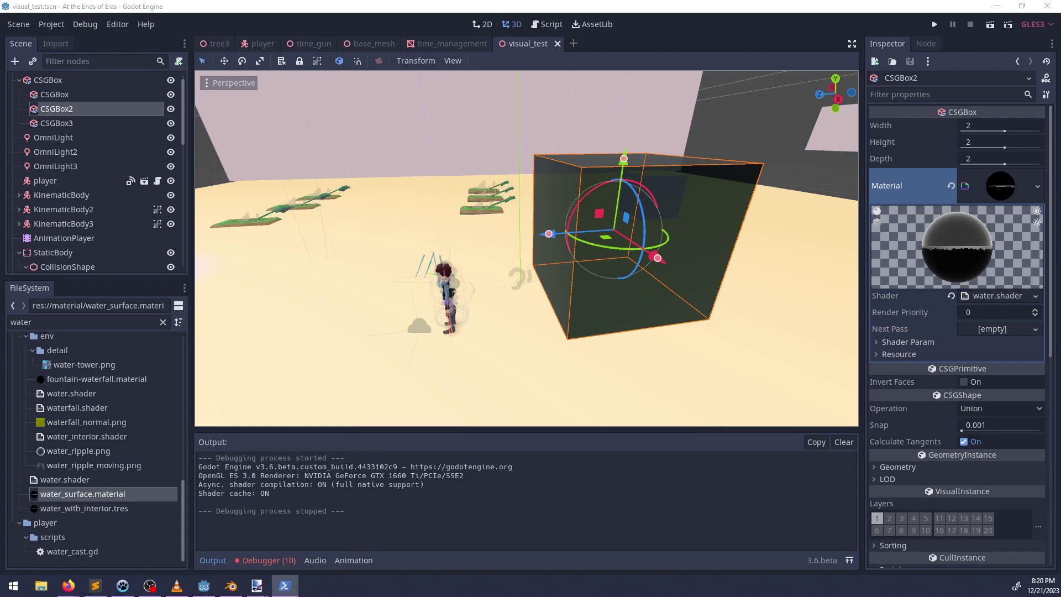
pyautogui.moveTo(0, 166); pyautogui.dragTo(530, 0)
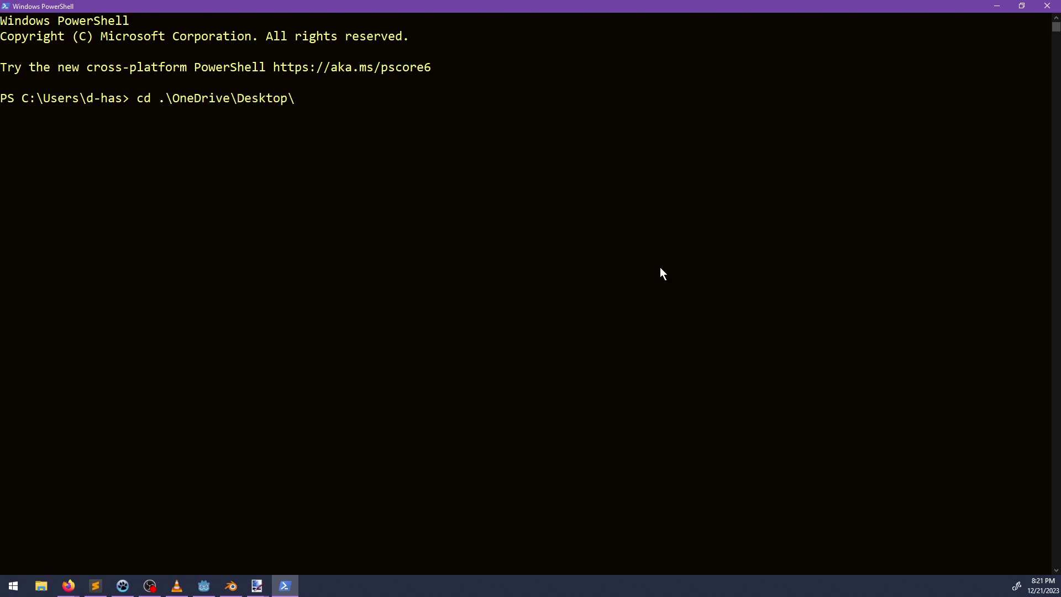
pyautogui.press('Tab')
pyautogui.write('p')
pyautogui.press('Return')
# Step: List the repository's modified and untracked files with git status
pyautogui.write('gi')
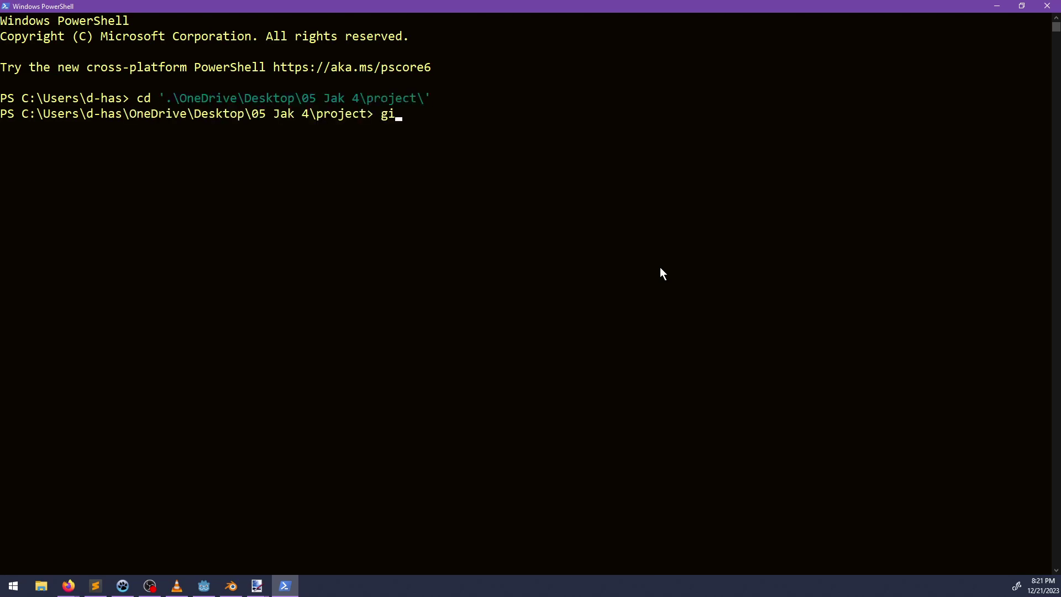
pyautogui.write('ts tatus')
pyautogui.press('Return')
pyautogui.write('git s')
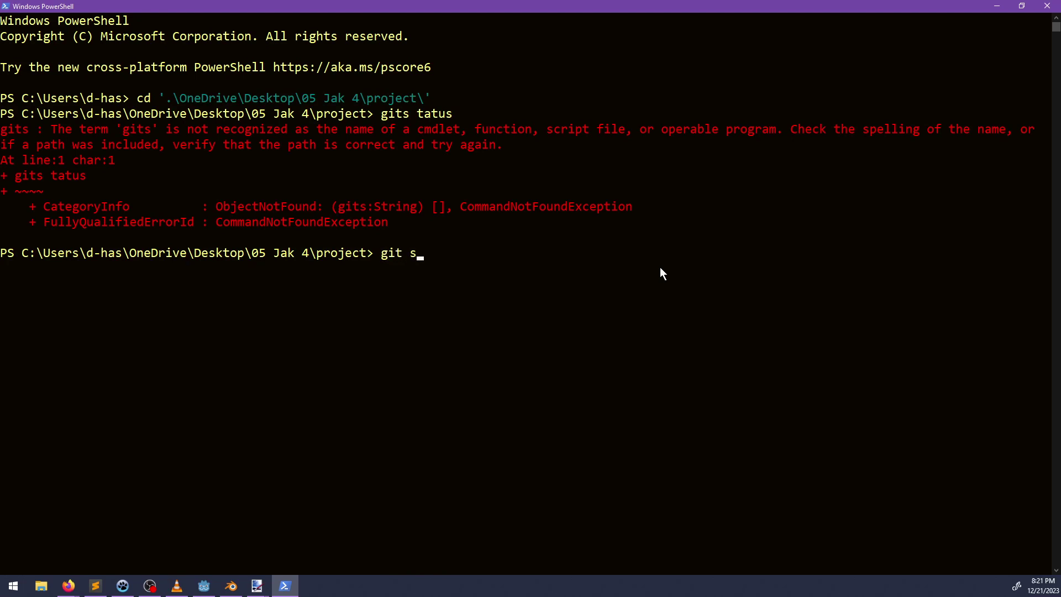
pyautogui.write('tatus')
pyautogui.press('Return')
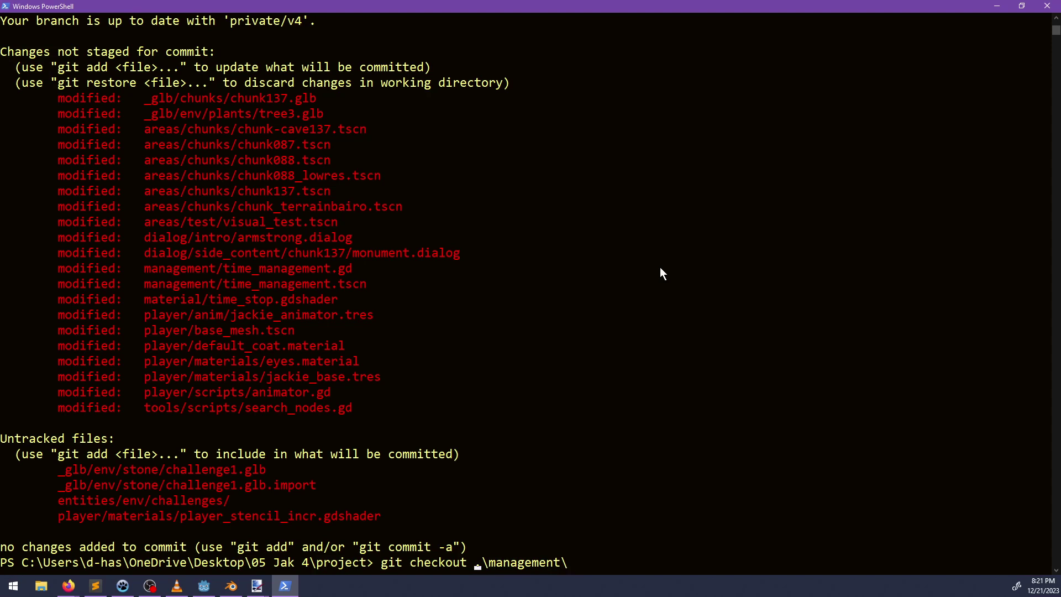
# Step: Discard the changes to the management folder and material\time_stop.gdshader with git checkout --
pyautogui.press('Return')
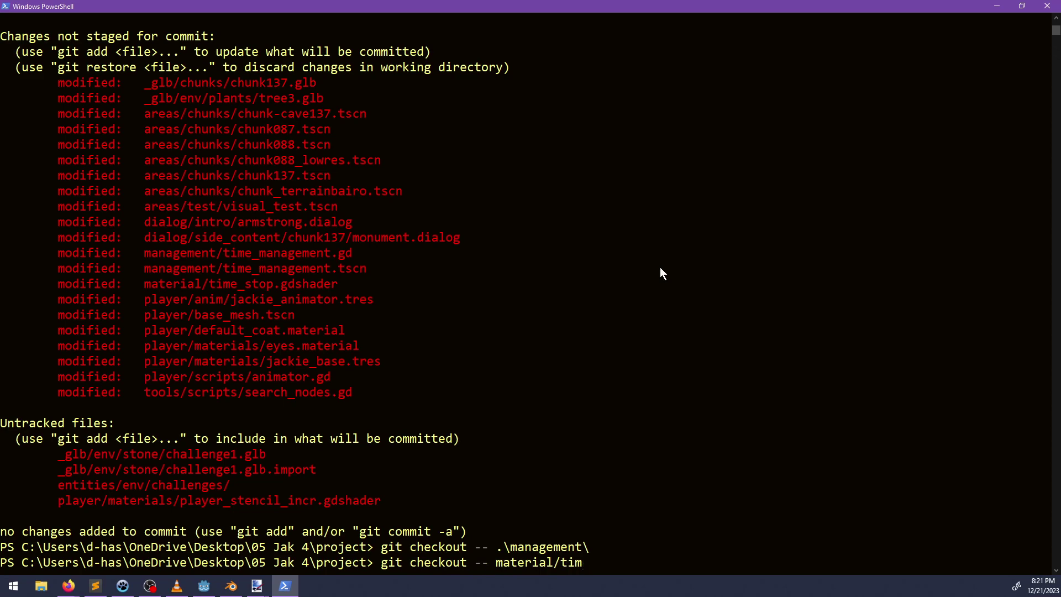
pyautogui.press('Tab')
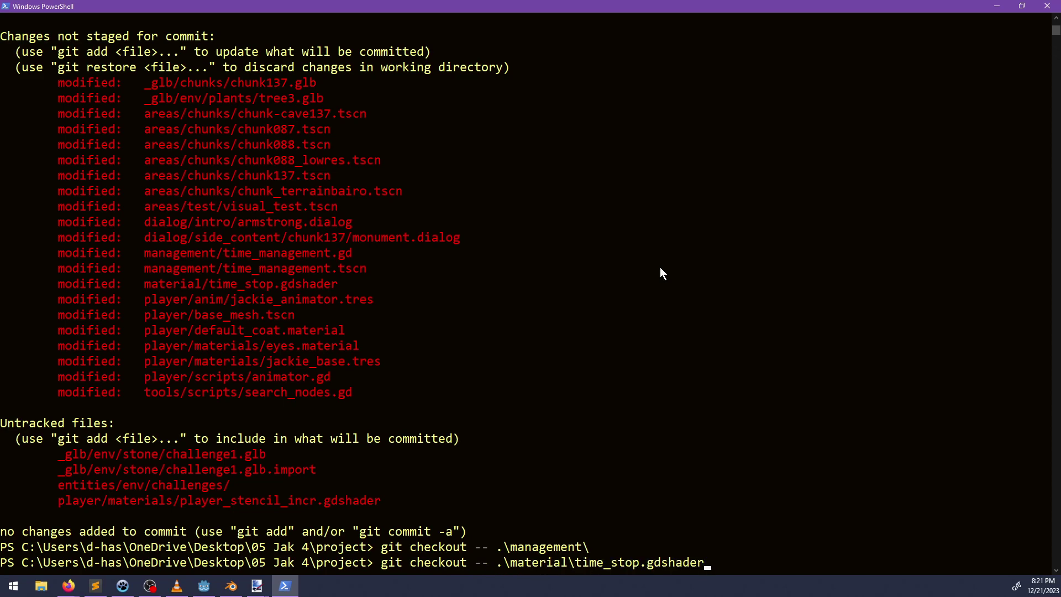
pyautogui.press('Return')
# Step: Check the repository status again, and switch to Godot to reload time_management.tscn from disk
pyautogui.write('git stat')
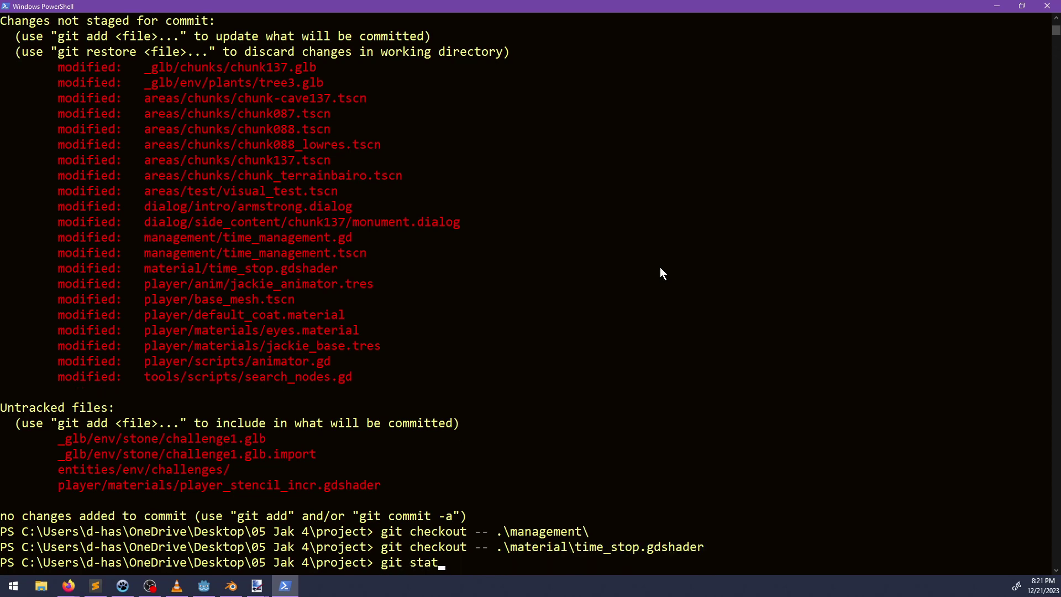
pyautogui.write('us')
pyautogui.press('Return')
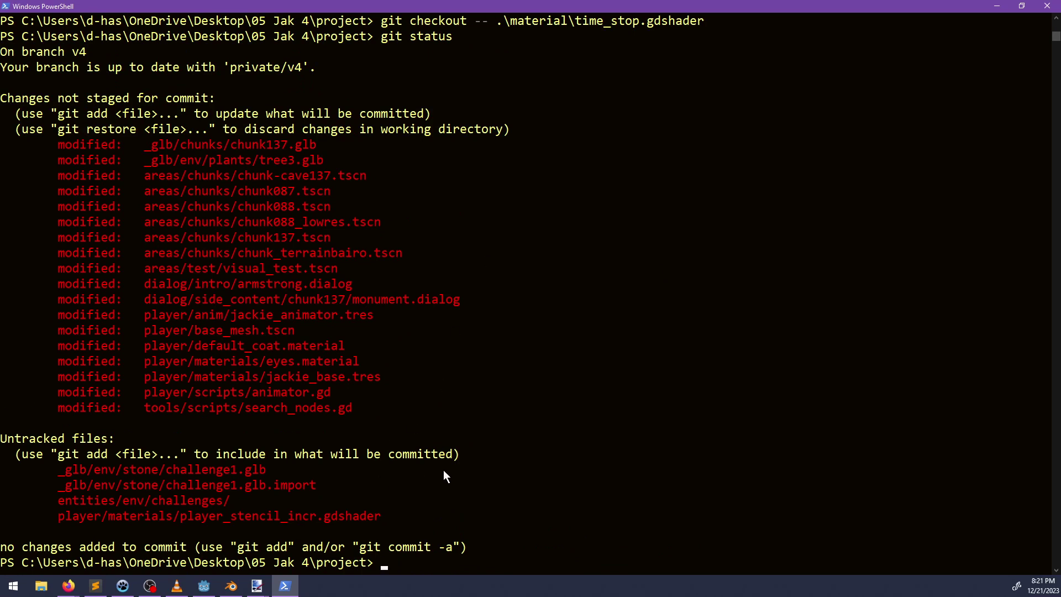
pyautogui.click(204, 585)
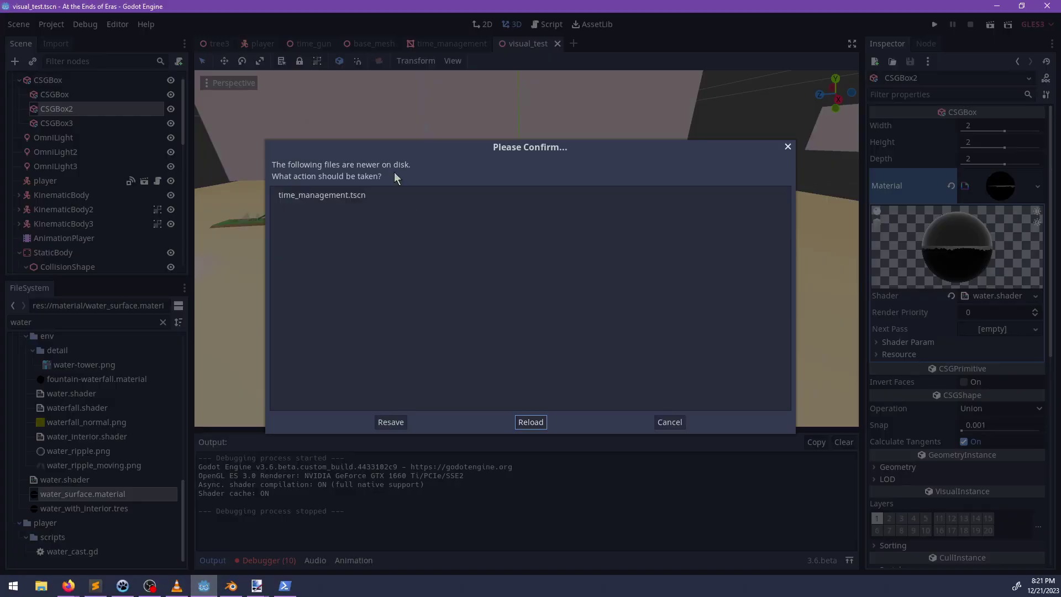
pyautogui.click(528, 426)
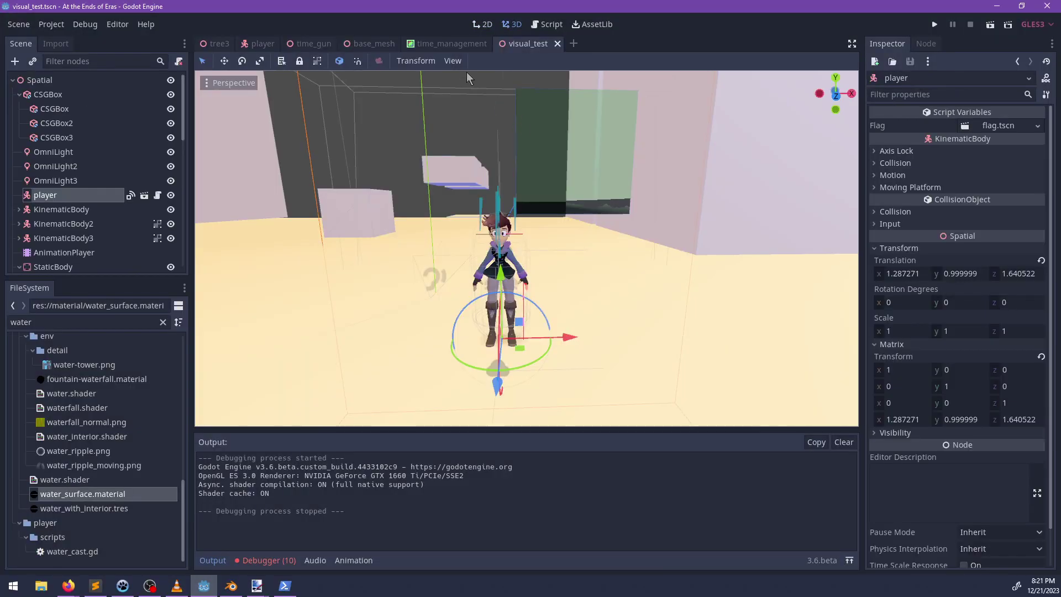
# Step: Open the base_mesh root node's script, animator.gd, and delete the exported player_stencil_material variable
pyautogui.click(372, 44)
pyautogui.click(83, 84)
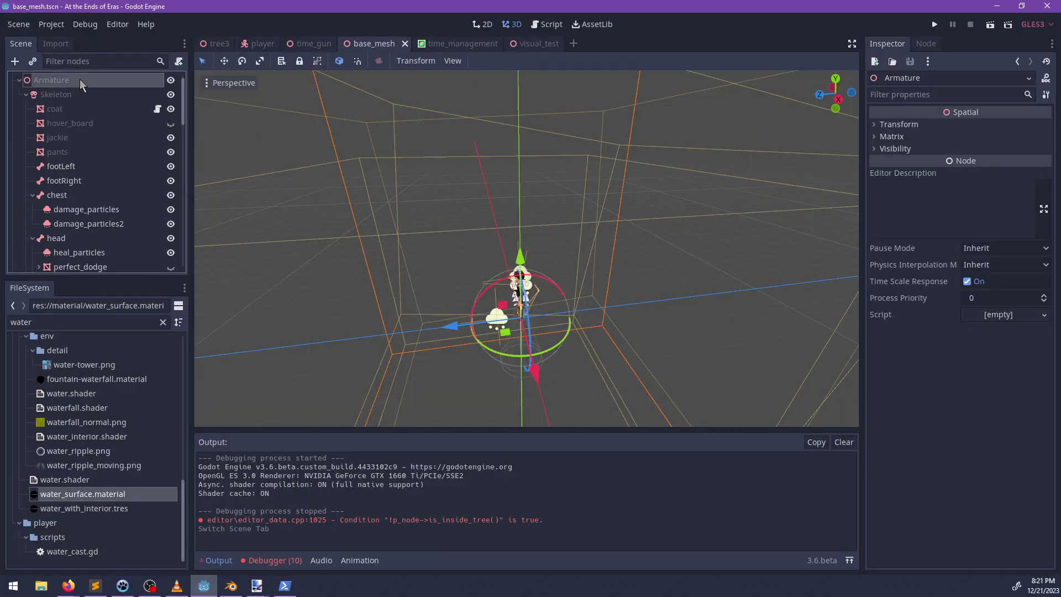
pyautogui.click(102, 80)
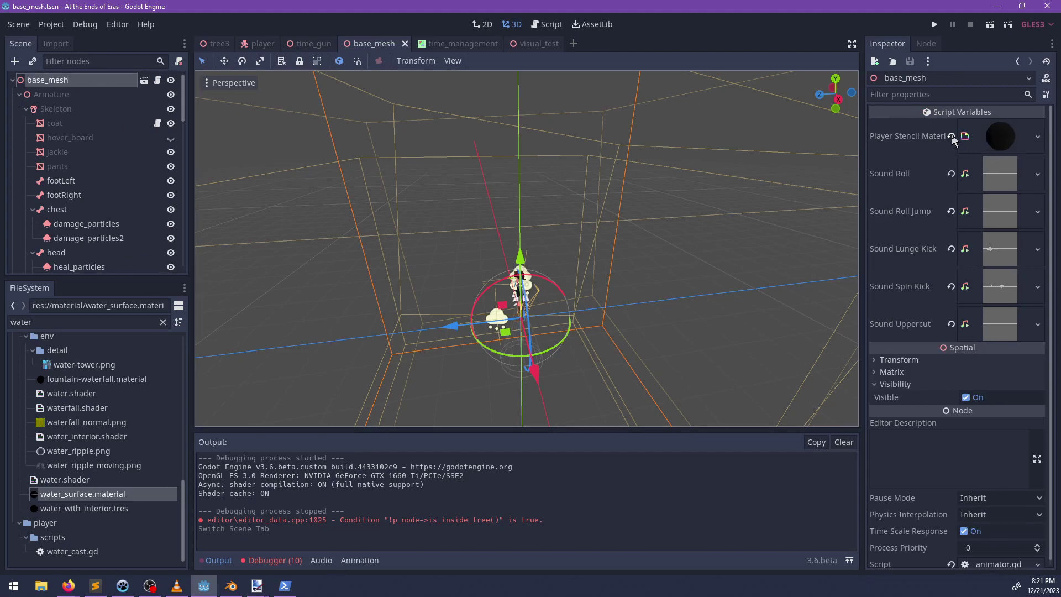
pyautogui.click(158, 80)
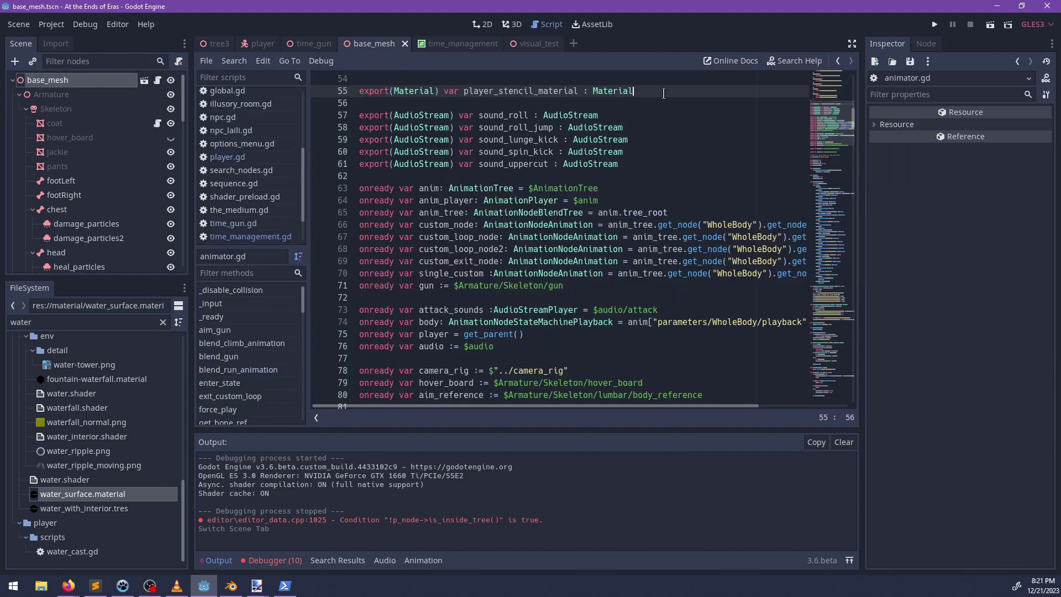
pyautogui.hotkey('shift', 'Up')
pyautogui.press('BackSpace')
# Step: Search animator.gd for the remaining use of the deleted stencil material variable
pyautogui.hotkey('ctrl', 'f')
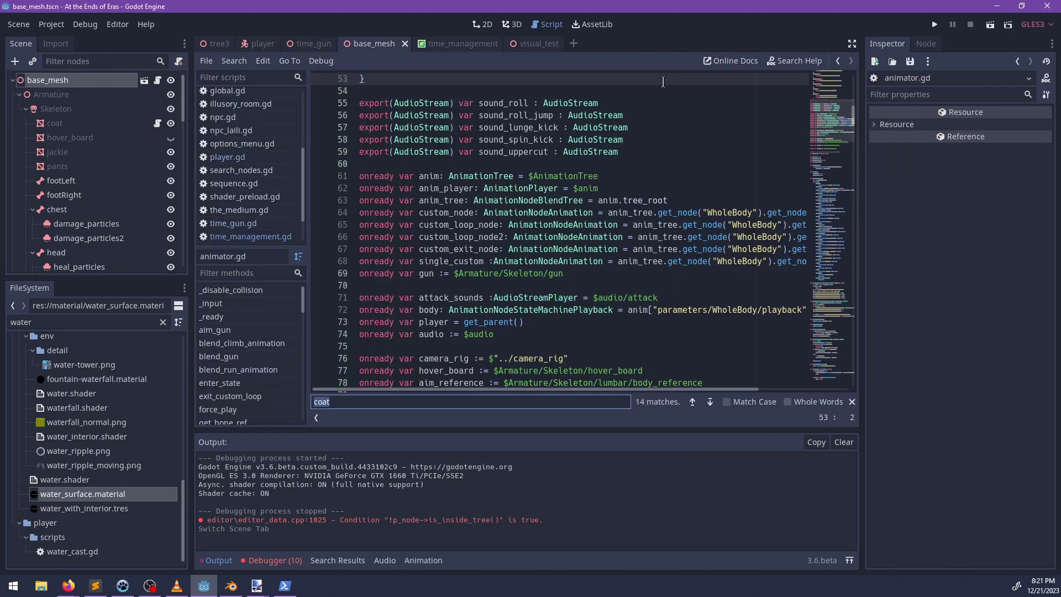
pyautogui.write('player')
pyautogui.press('BackSpace')
pyautogui.press('BackSpace')
pyautogui.press('BackSpace')
pyautogui.press('BackSpace')
pyautogui.press('BackSpace')
pyautogui.press('BackSpace')
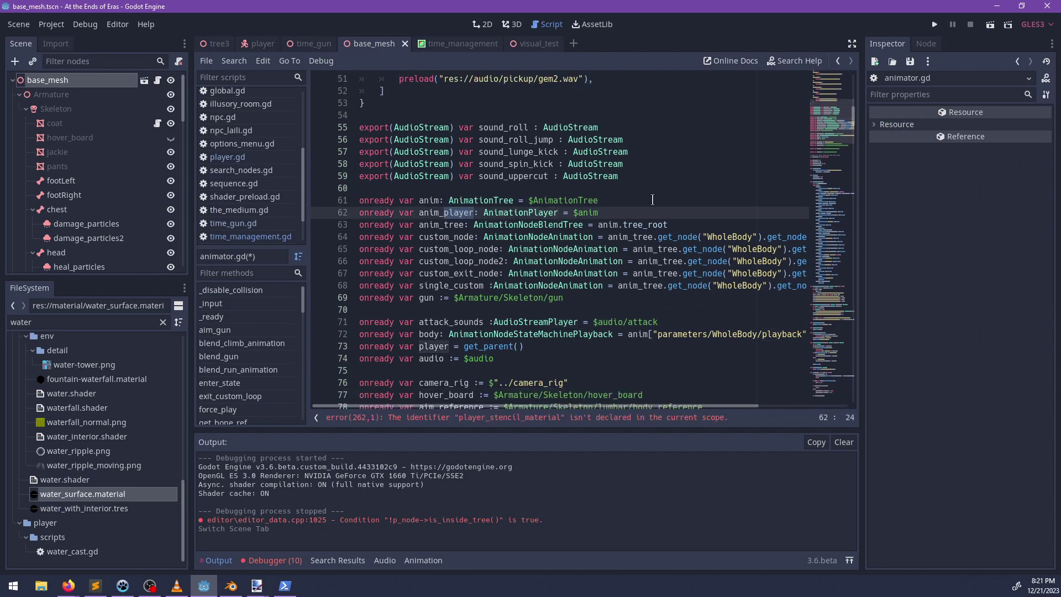
pyautogui.write('scent')
pyautogui.press('Escape')
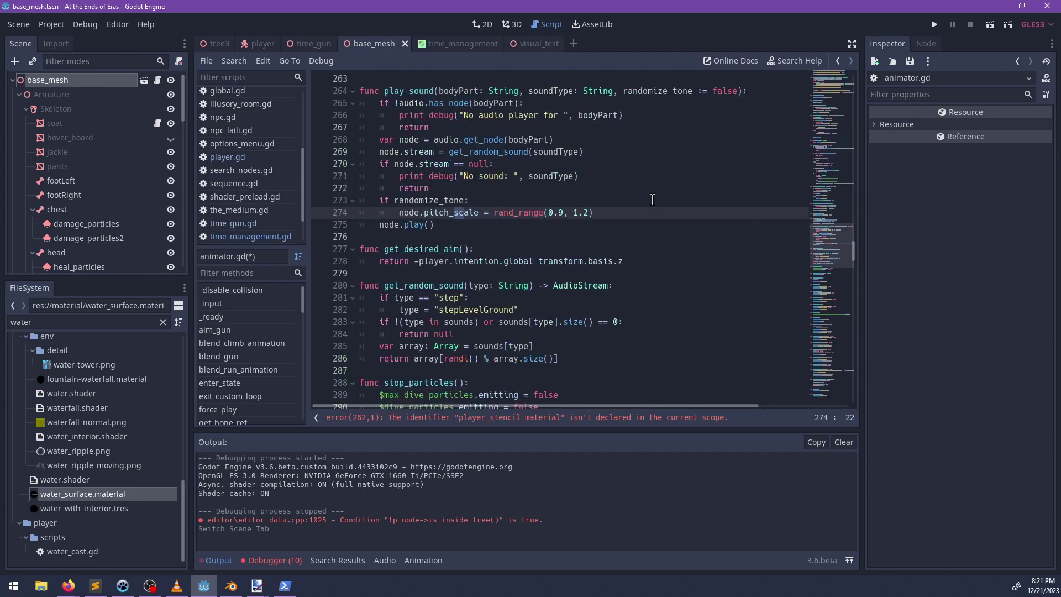
# Step: Go to the script error in show_coat, delete the line mat.next_pass = player_stencil_material, and save
pyautogui.click(540, 417)
pyautogui.click(609, 215)
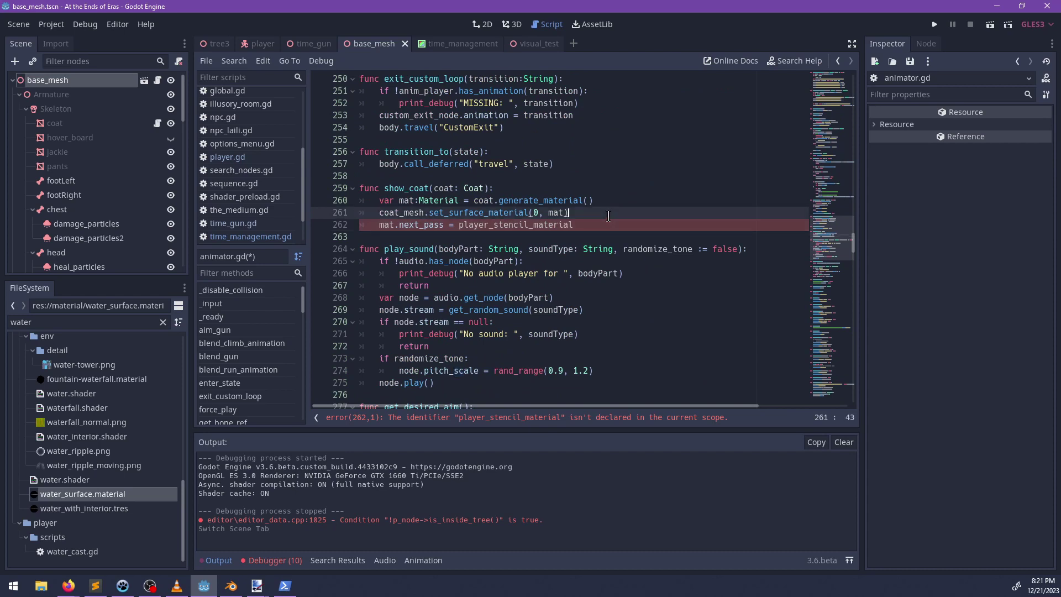
pyautogui.hotkey('shift', 'Down')
pyautogui.press('BackSpace')
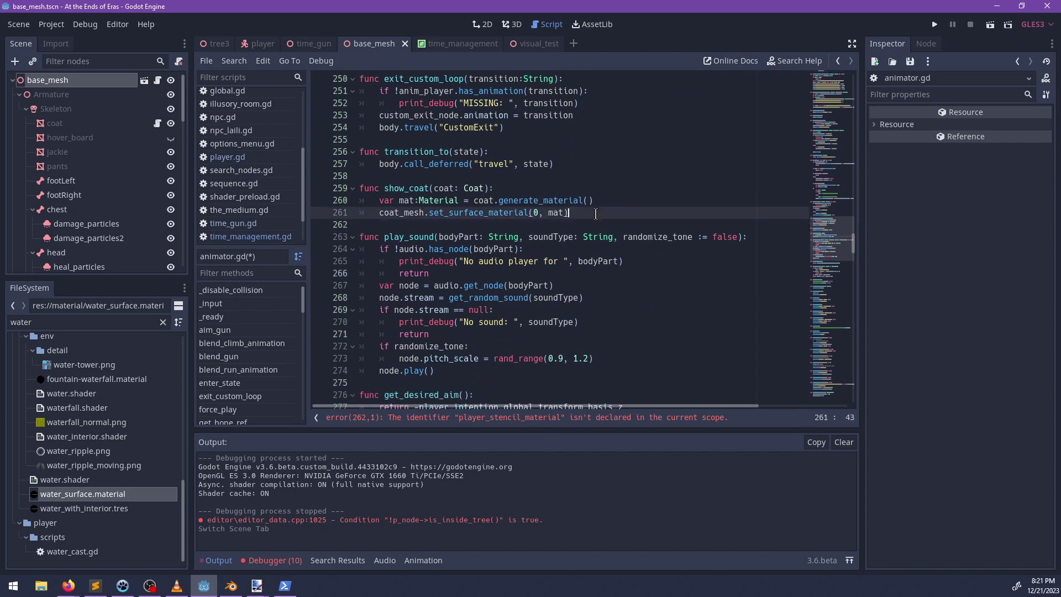
pyautogui.hotkey('ctrl', 's')
# Step: Clear the Next Pass of the coat mesh's surface material 0 in base_mesh and save the scene
pyautogui.click(63, 109)
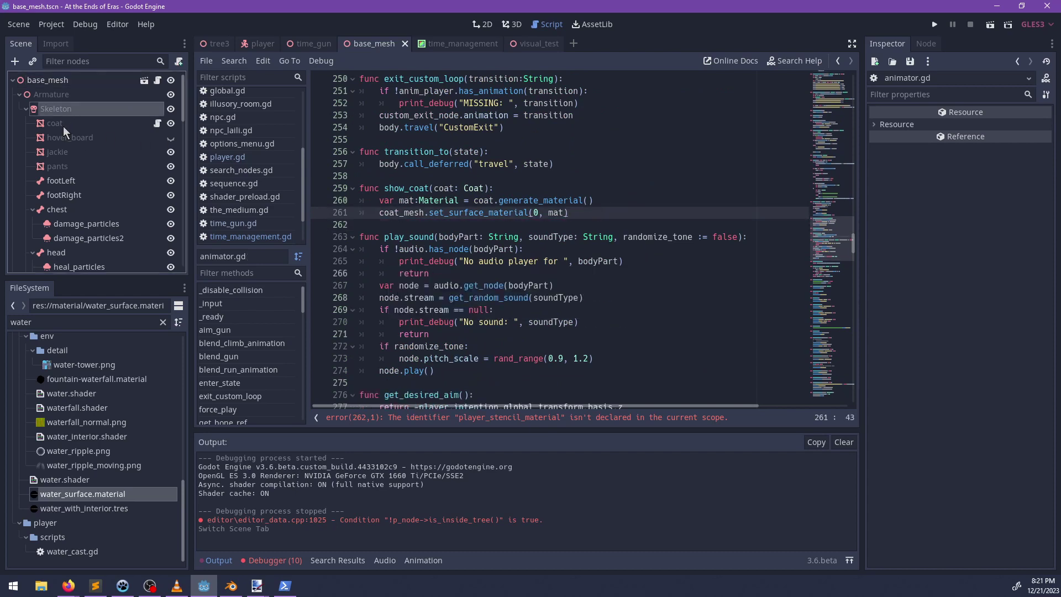
pyautogui.click(66, 124)
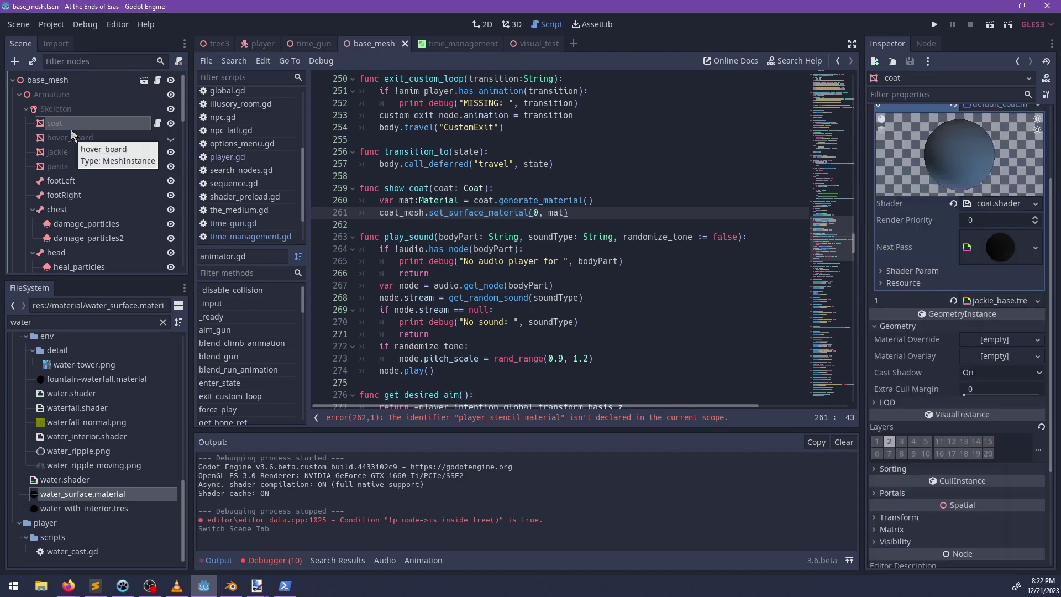
pyautogui.rightClick(993, 275)
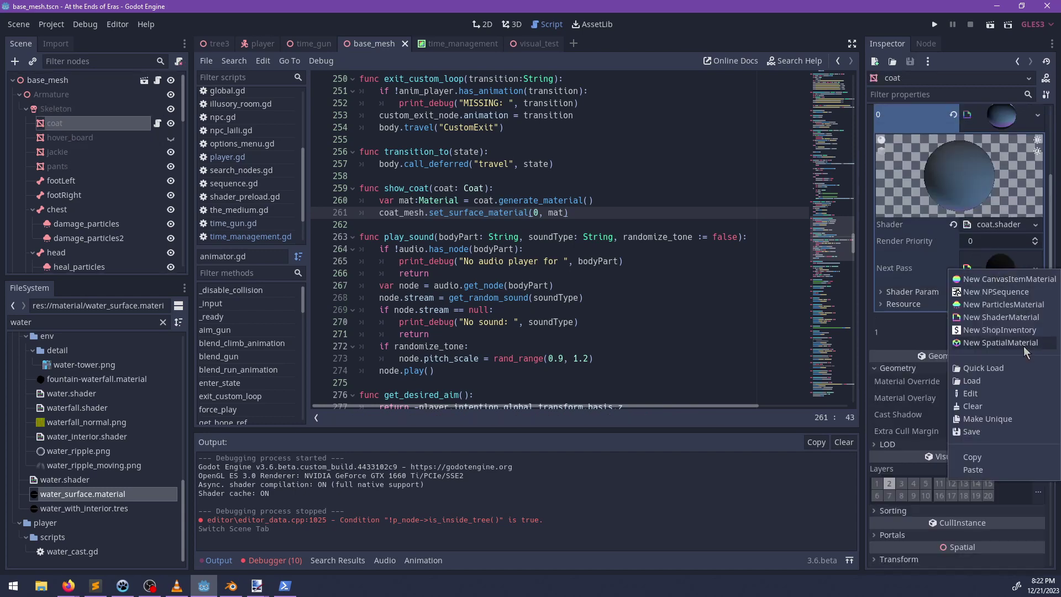
pyautogui.click(975, 409)
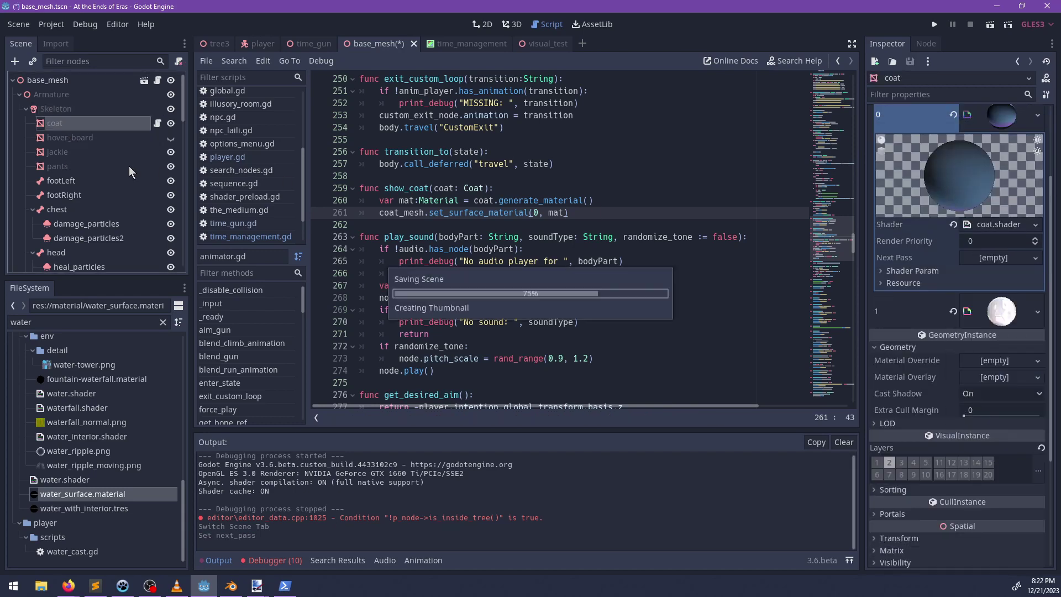
# Step: Clear the Next Pass of the jackie mesh's surface materials 1 and 0 in base_mesh, and save the scene
pyautogui.click(66, 141)
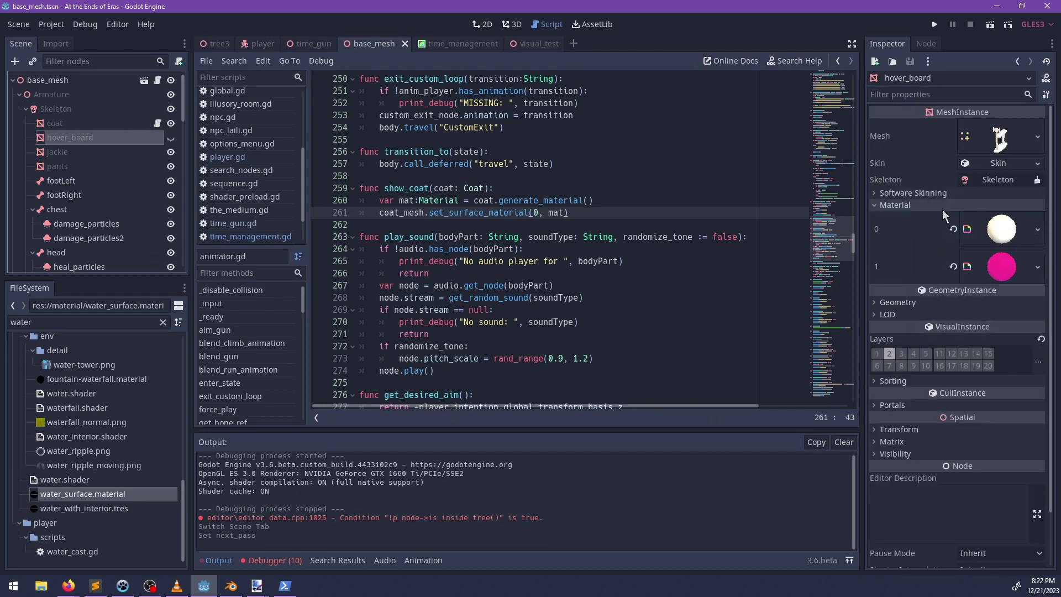
pyautogui.click(77, 154)
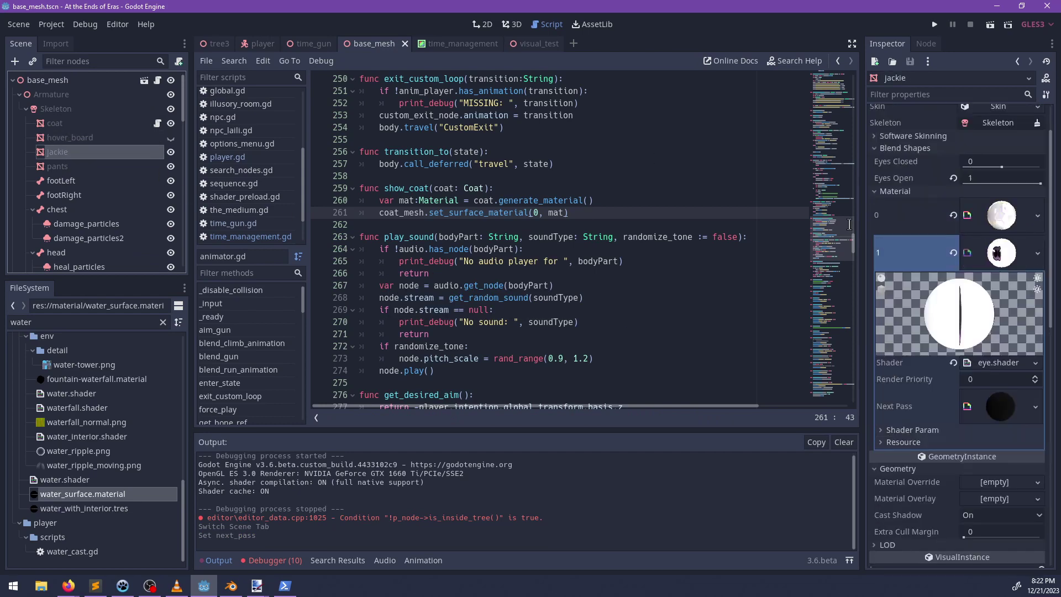
pyautogui.rightClick(1007, 402)
pyautogui.click(983, 500)
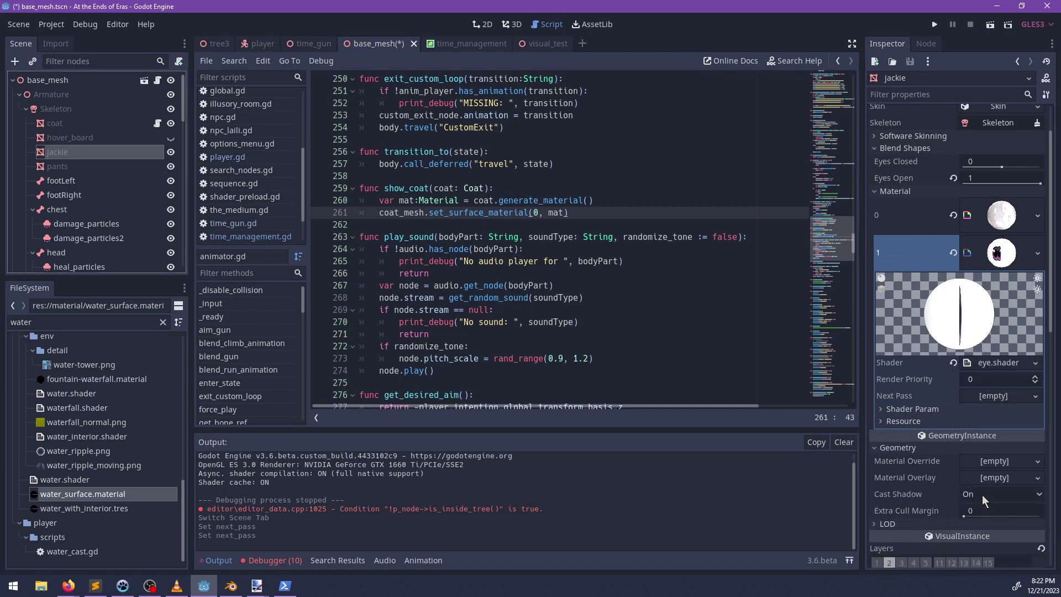
pyautogui.click(1001, 221)
pyautogui.rightClick(1000, 382)
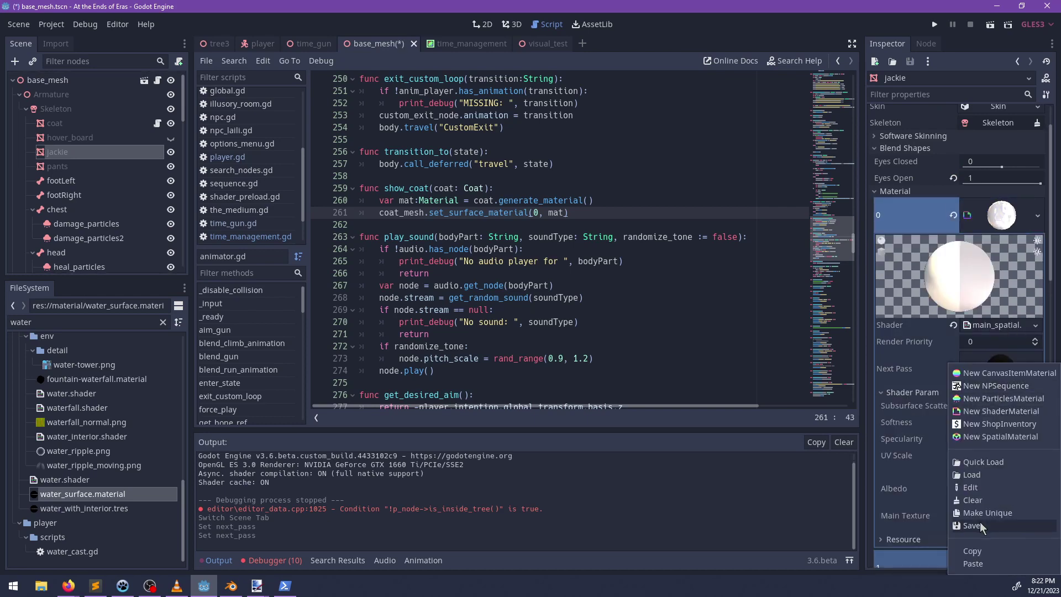
pyautogui.click(974, 501)
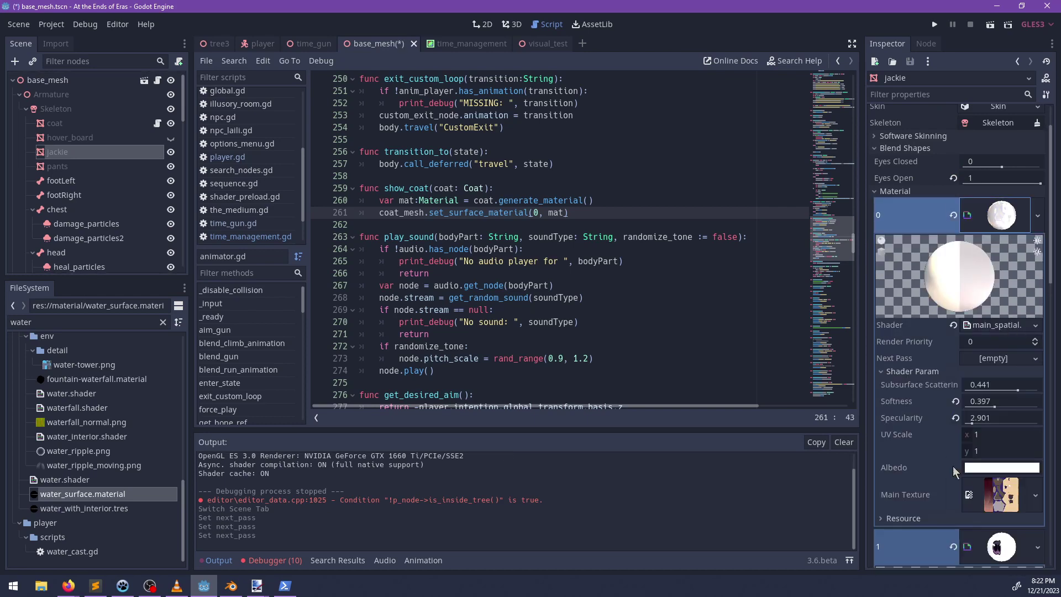
pyautogui.hotkey('ctrl', 's')
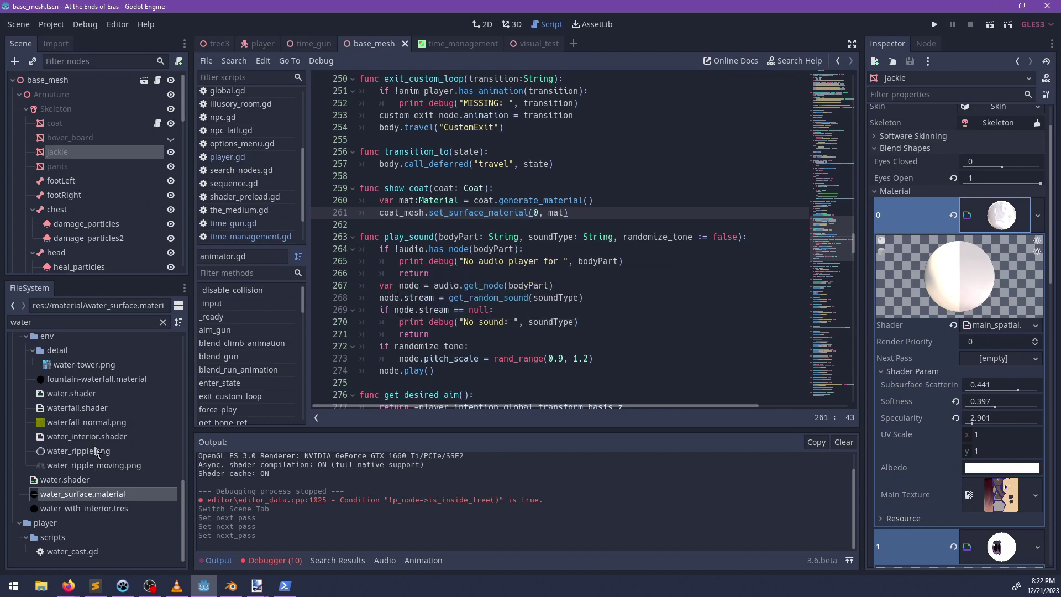
# Step: Search the project files for "player" and delete player_stencil_incr.gdshader from player/materials
pyautogui.hotkey('ctrl', 'a')
pyautogui.write('player')
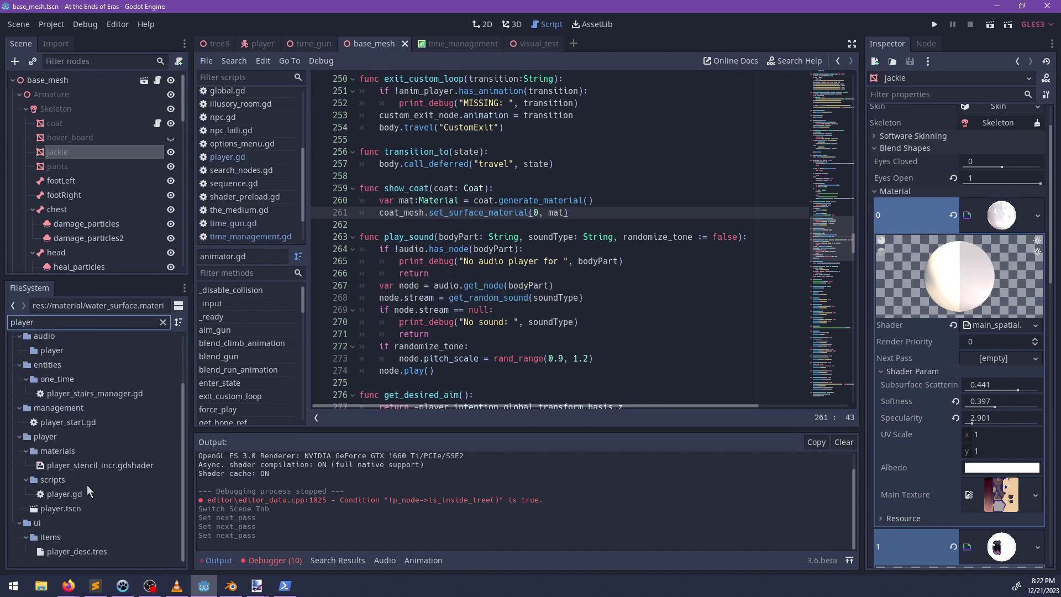
pyautogui.click(97, 466)
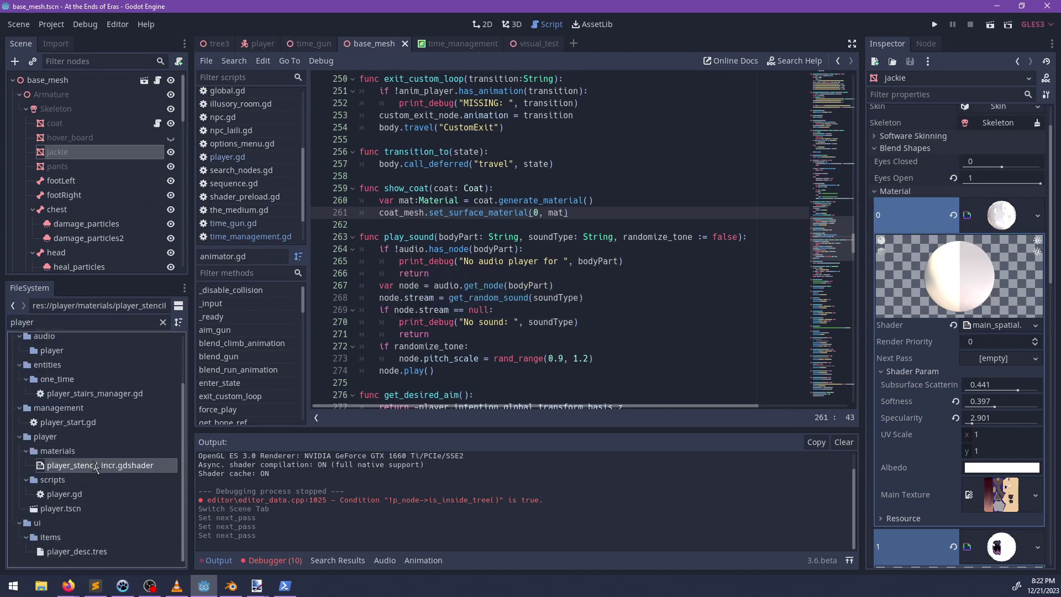
pyautogui.rightClick(100, 465)
pyautogui.click(111, 475)
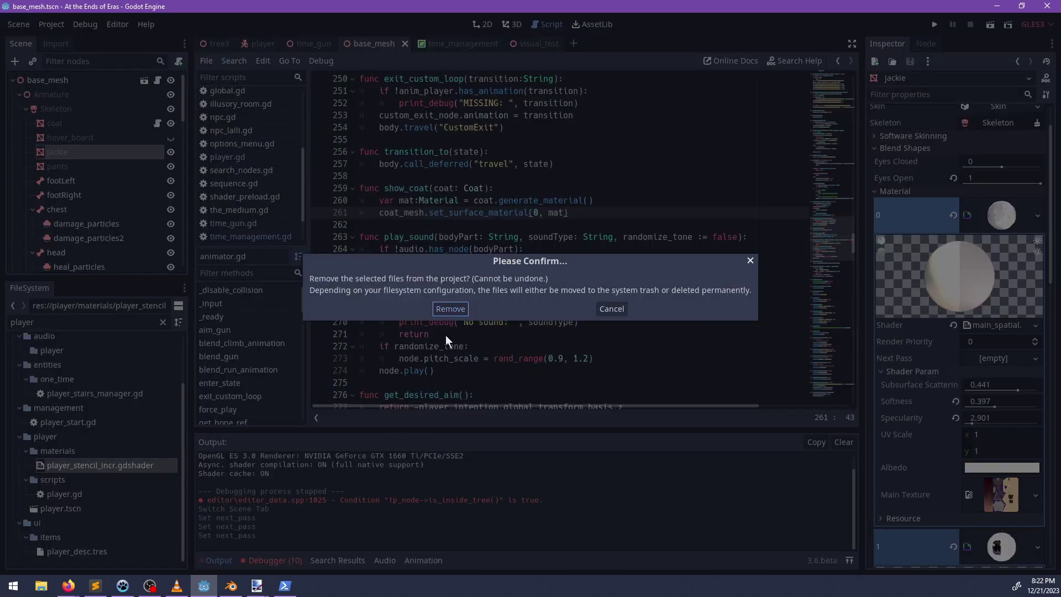
pyautogui.press('Return')
# Step: Switch to PowerShell and check the project's remaining changes with git status
pyautogui.click(284, 586)
pyautogui.write('g')
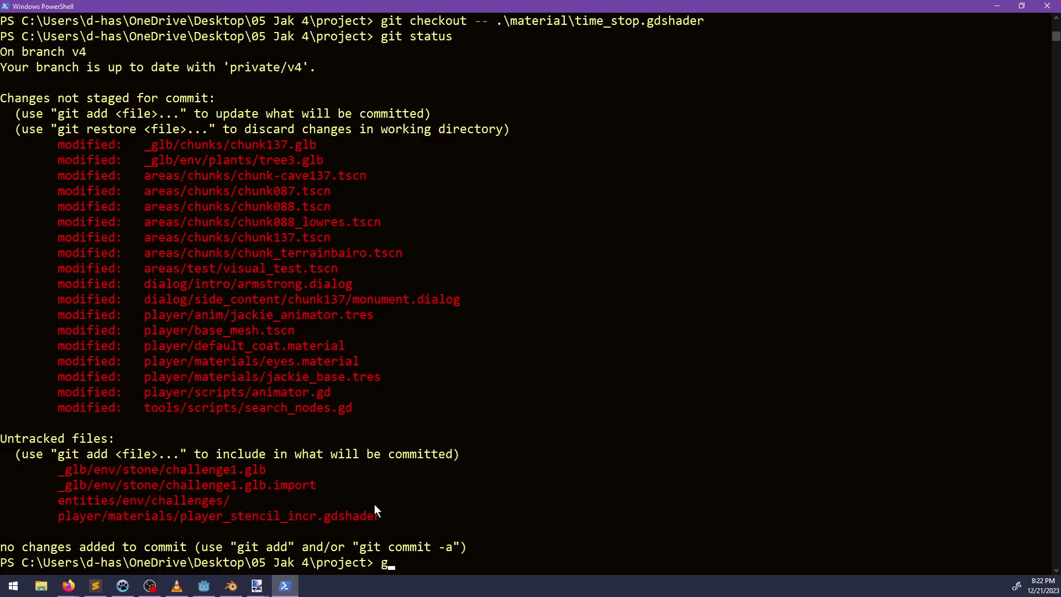
pyautogui.write('it statuss')
pyautogui.press('BackSpace')
pyautogui.press('BackSpace')
pyautogui.write('s')
pyautogui.press('Return')
# Step: Save base_mesh again in Godot, and commit all tracked changes from PowerShell with the message "Uh some cool stuff"
pyautogui.hotkey('alt', 'Tab')
pyautogui.hotkey('ctrl', 's')
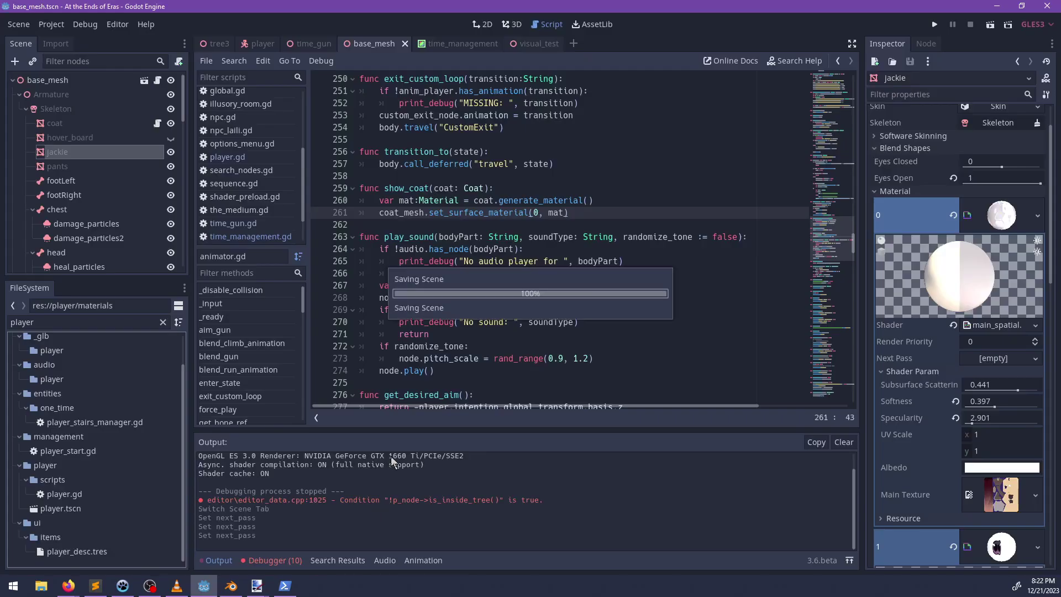
pyautogui.hotkey('alt', 'Tab')
pyautogui.write('gi')
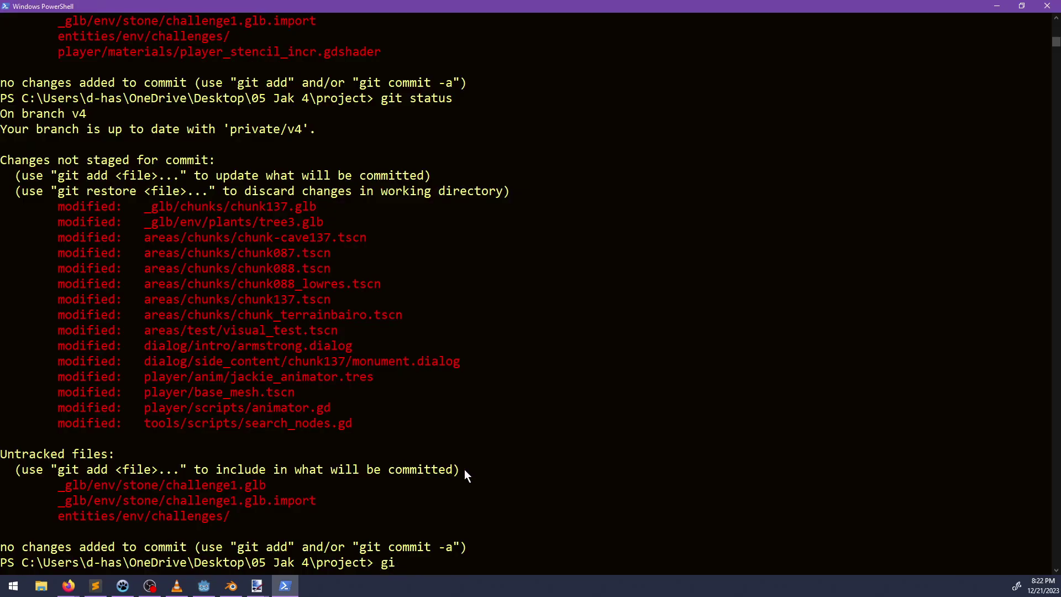
pyautogui.write('t commit -am "Uh some')
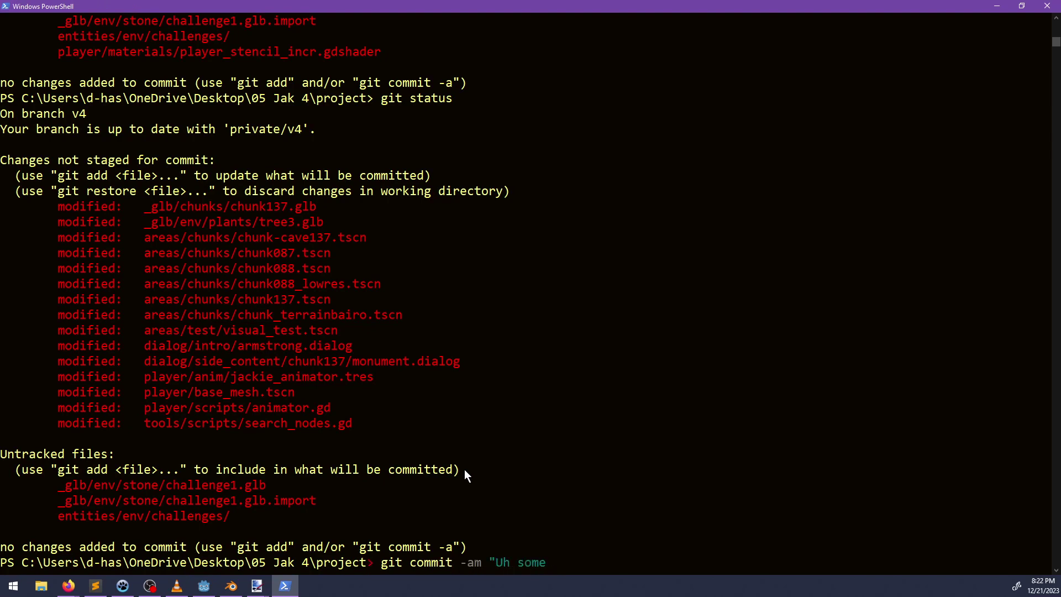
pyautogui.write(' cool stuff')
pyautogui.press('Return')
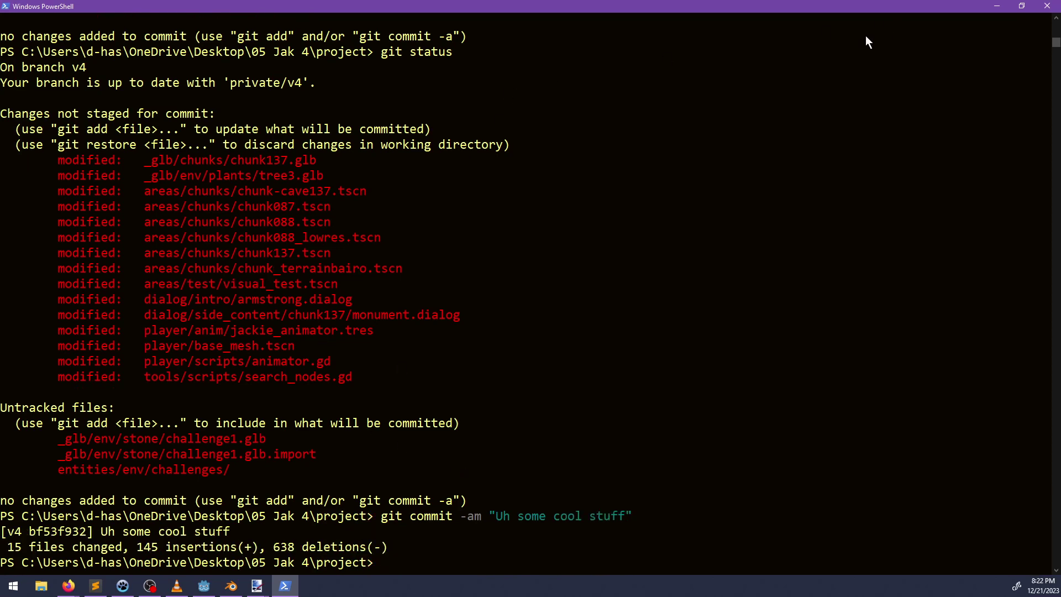
pyautogui.click(997, 6)
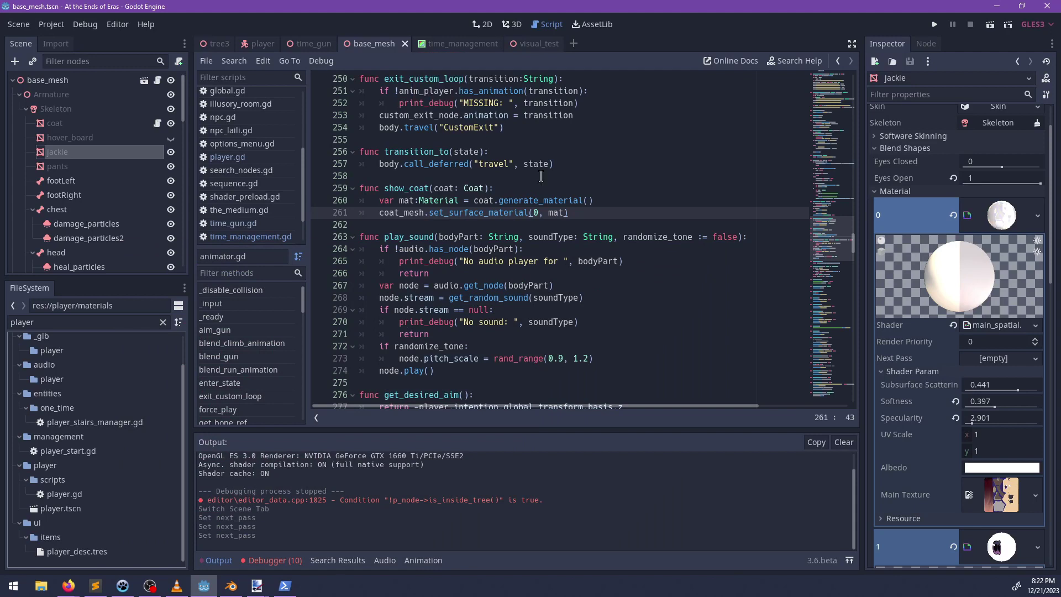
# Step: Run the game and ride the hoverboard across the desert settlement to check the player's look in light and shadow
pyautogui.press('F5')
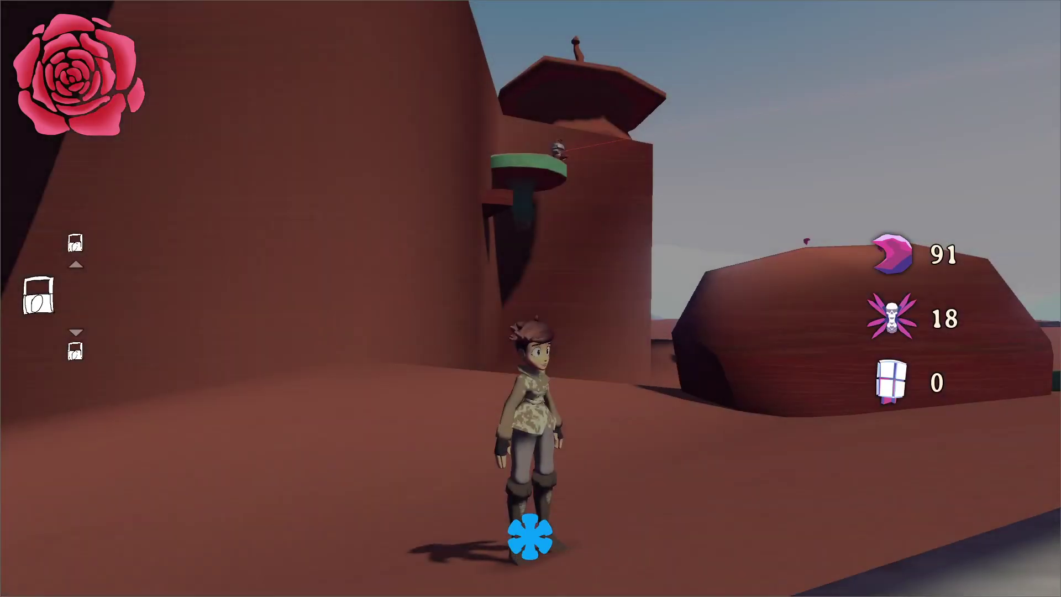
pyautogui.press('w')
pyautogui.press('w')
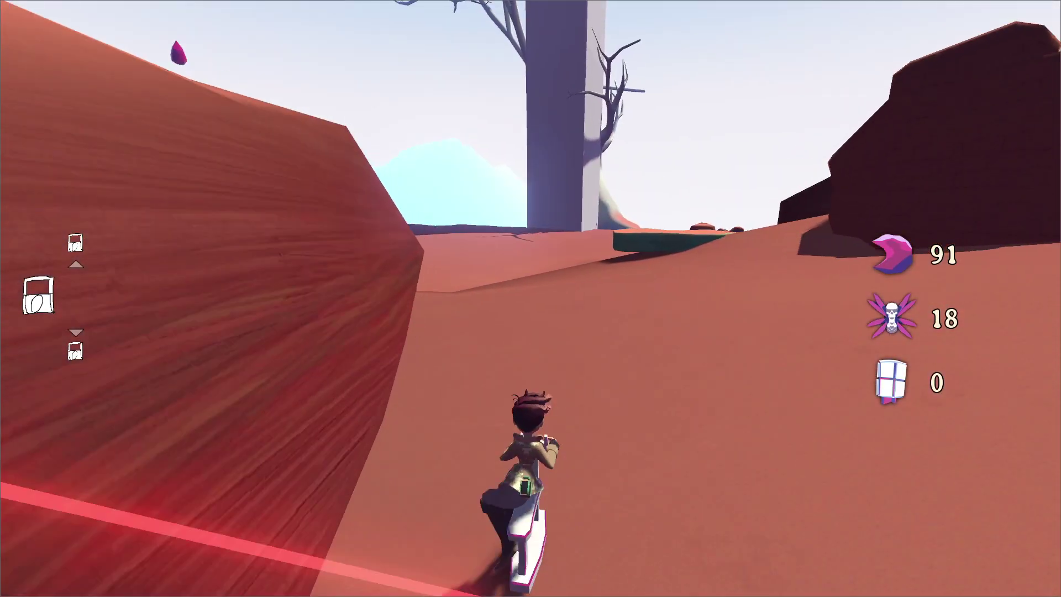
pyautogui.press('w')
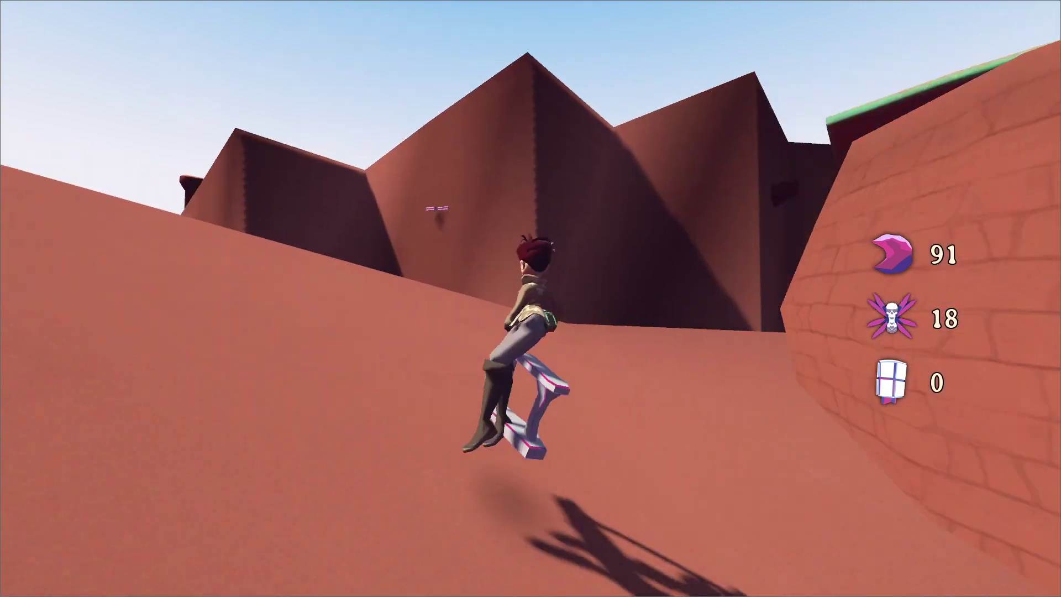
pyautogui.press('w')
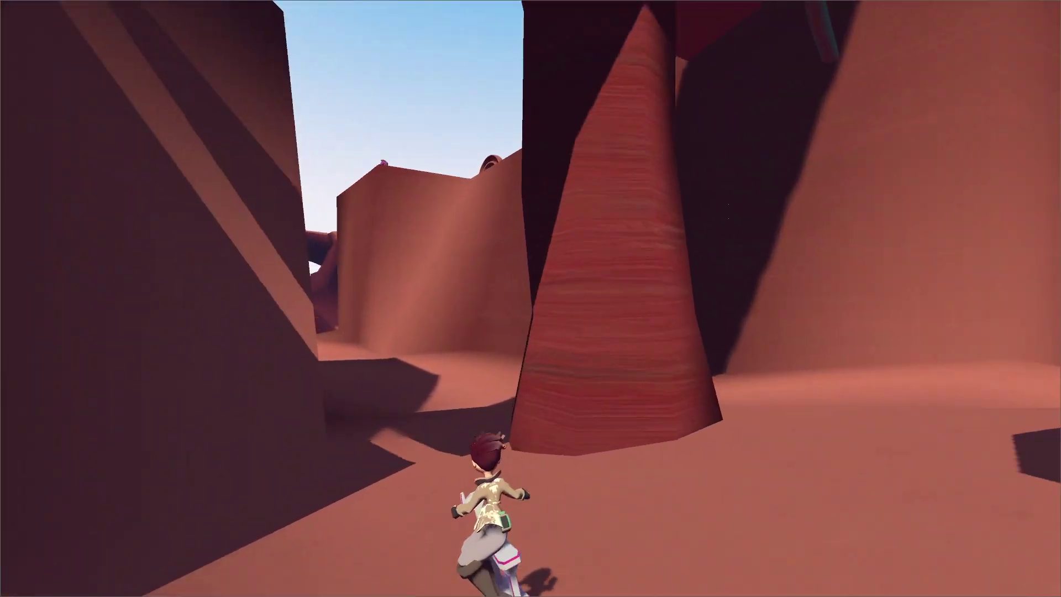
pyautogui.press('w')
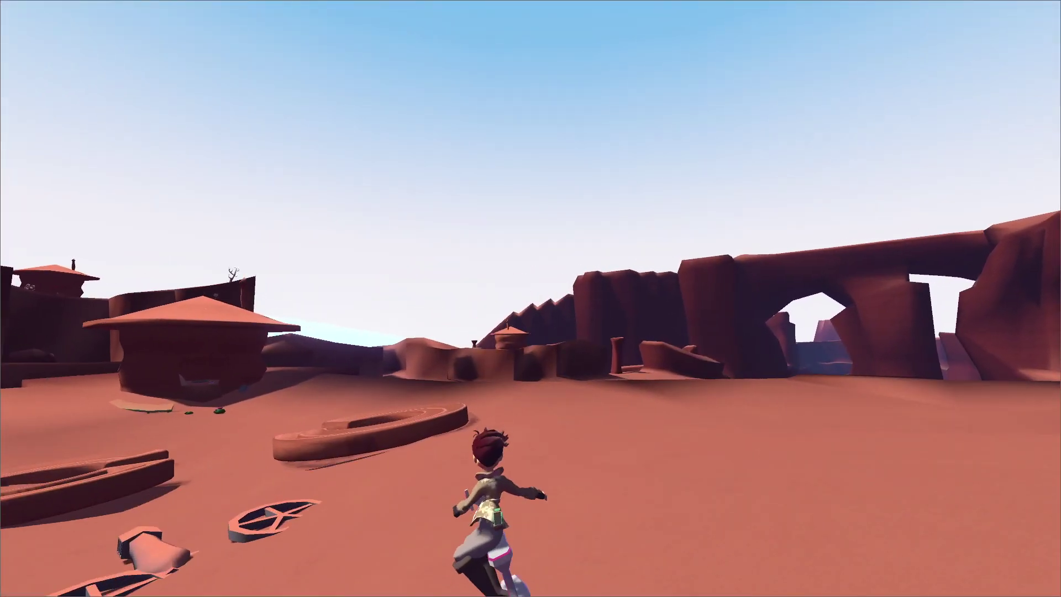
pyautogui.press('w')
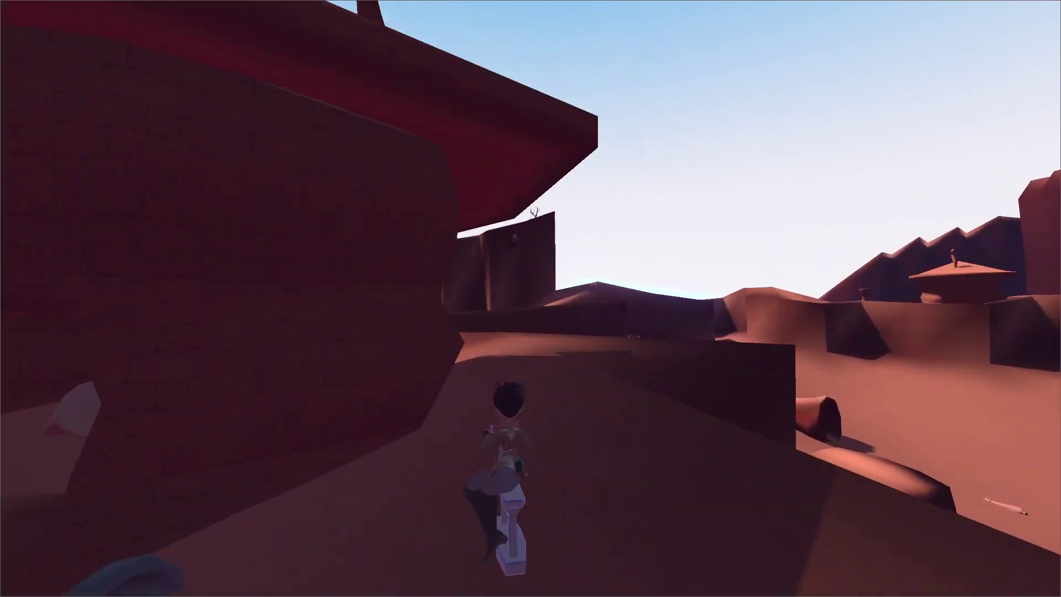
pyautogui.press('w')
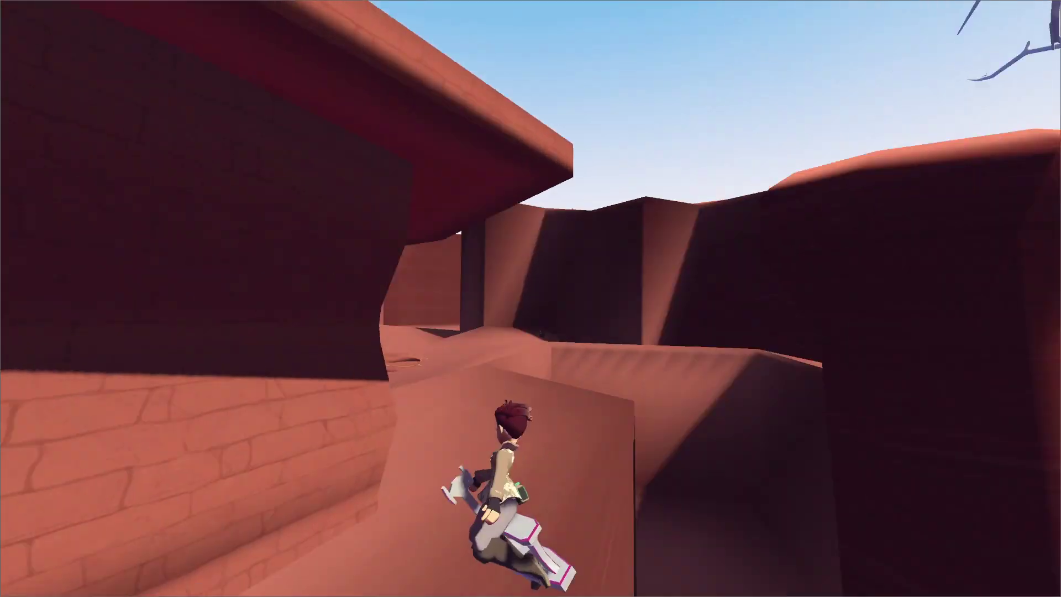
pyautogui.press('w')
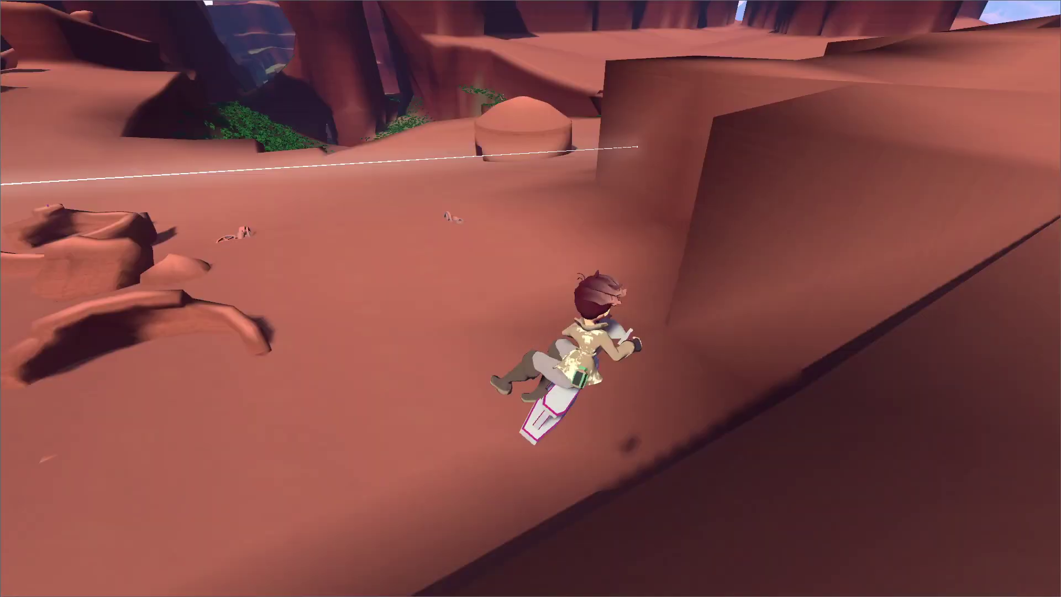
pyautogui.press('w')
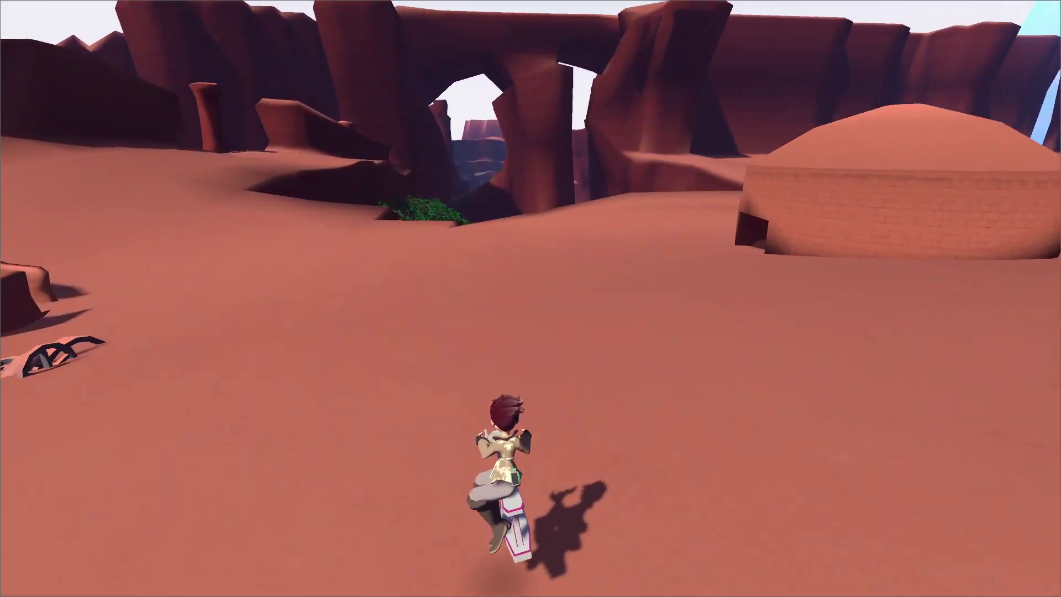
# Step: Draw the gun, ride the hoverboard through the overgrown canyon, and fire one shot in the dark passage
pyautogui.press('1')
pyautogui.press('w')
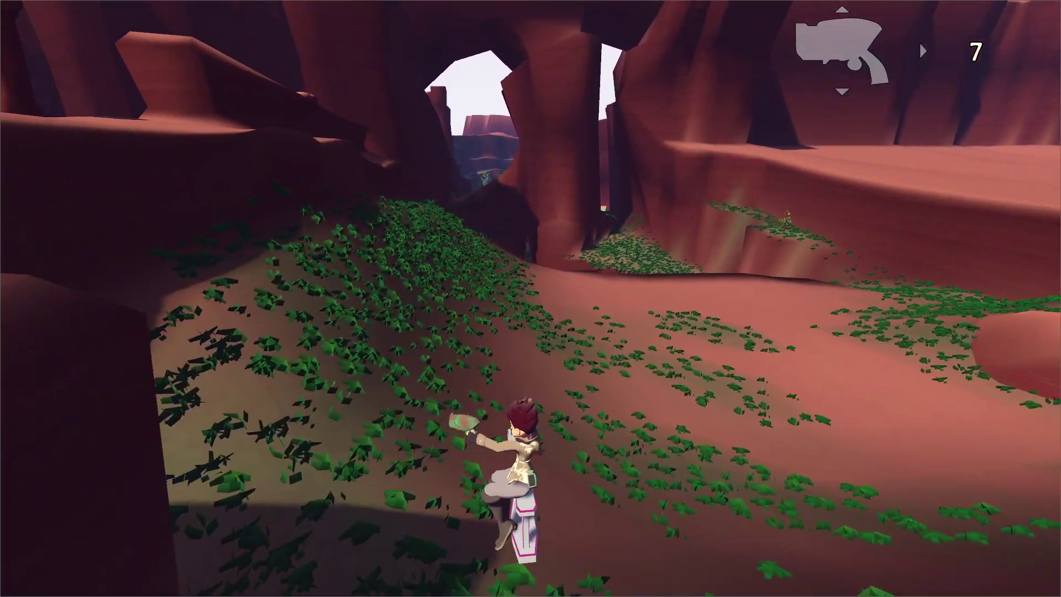
pyautogui.press('w')
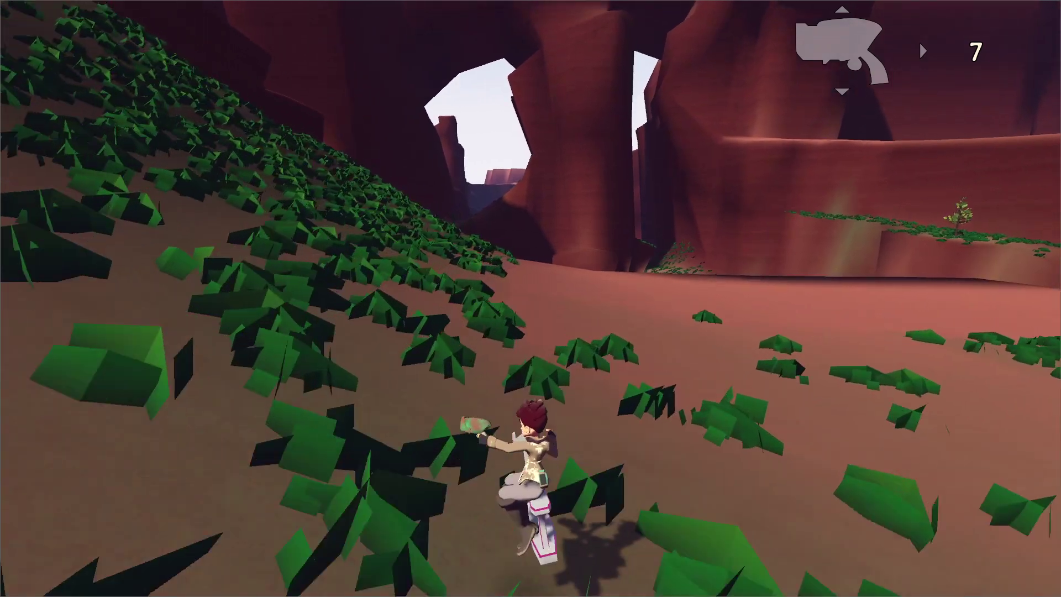
pyautogui.press('w')
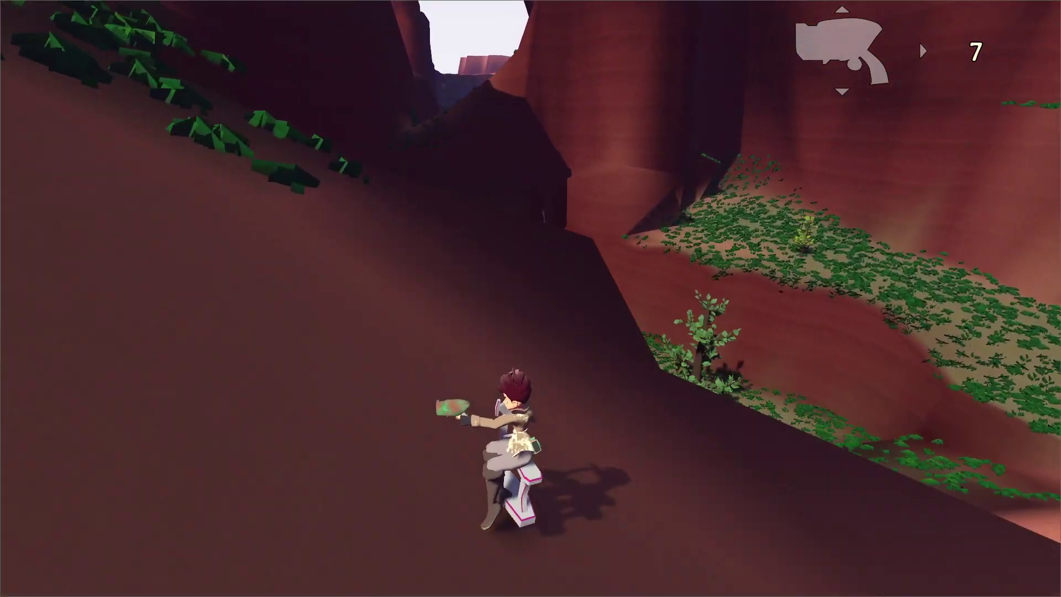
pyautogui.press('w')
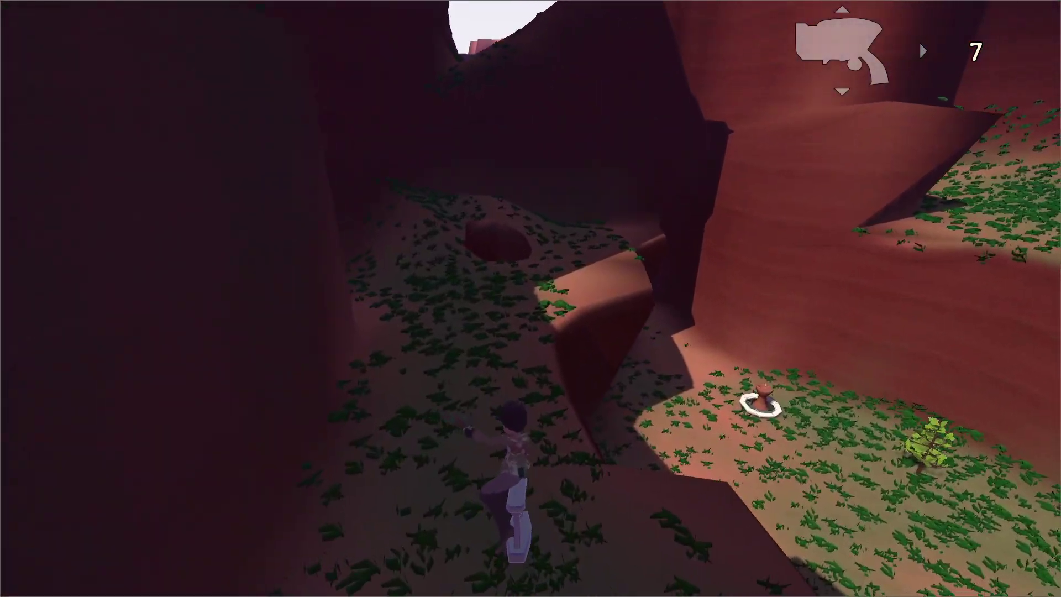
pyautogui.press('w')
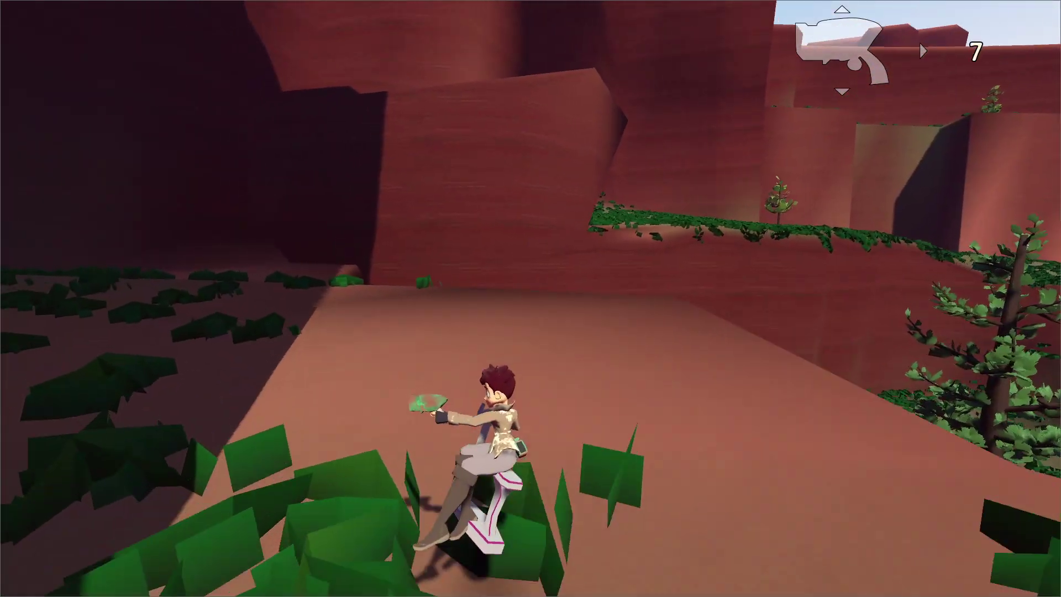
pyautogui.press('w')
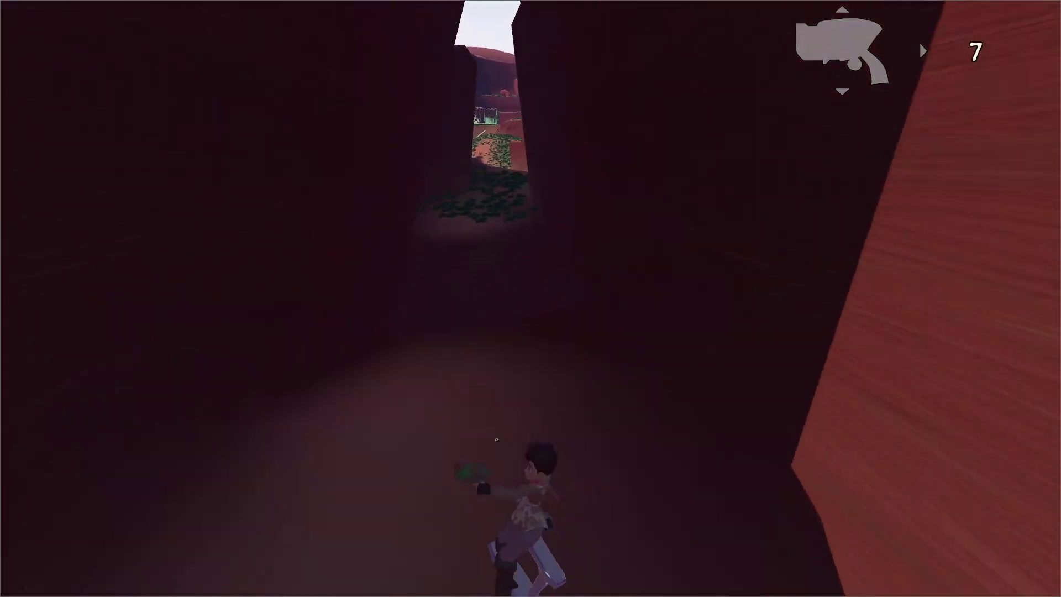
pyautogui.press('w')
pyautogui.click(460, 459)
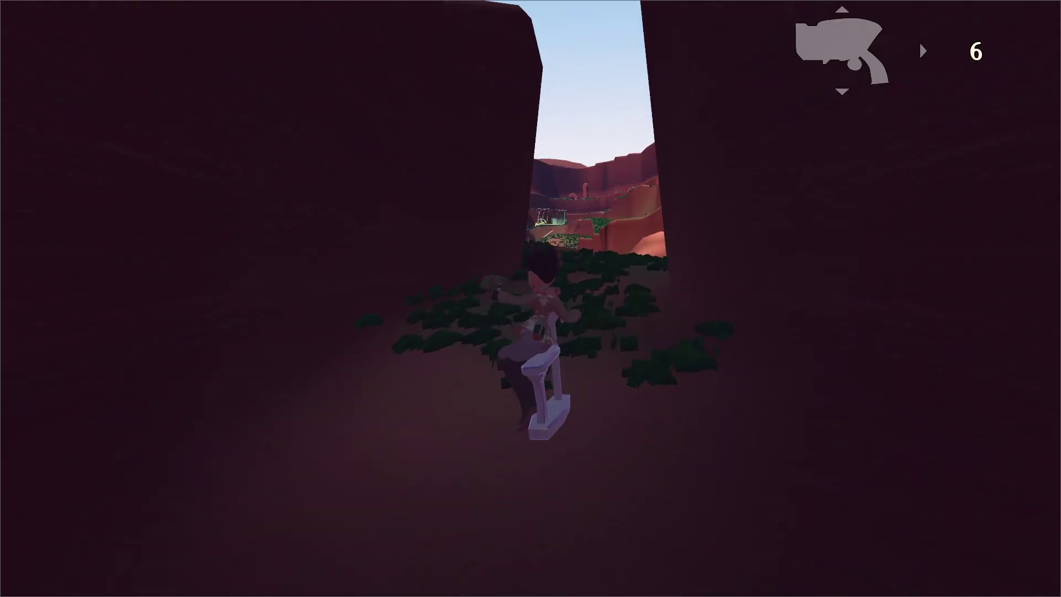
# Step: Ride the hoverboard out of the passage and down the valley to the reflective water
pyautogui.press('w')
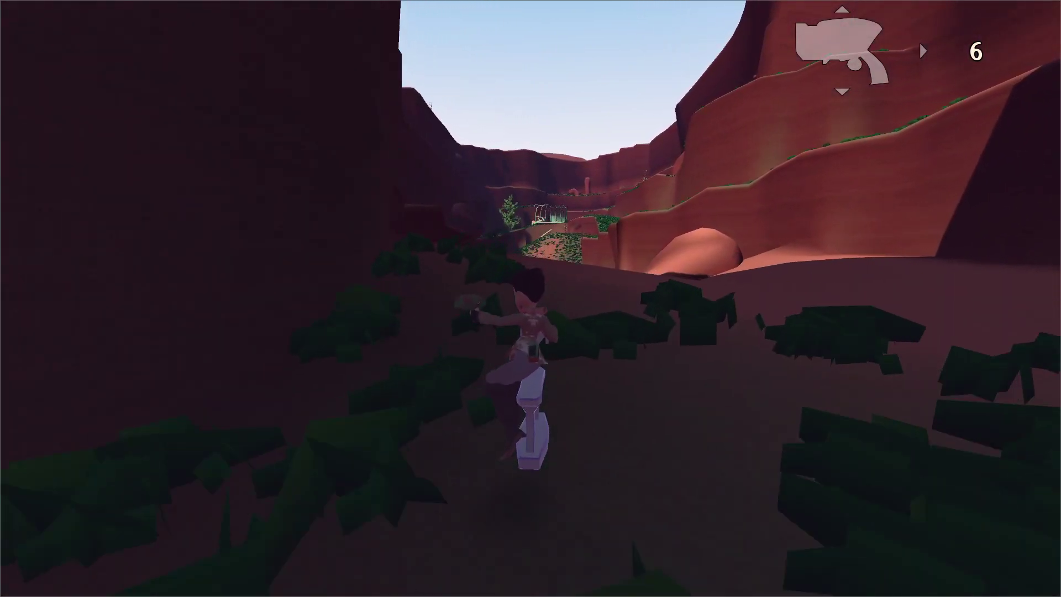
pyautogui.press('w')
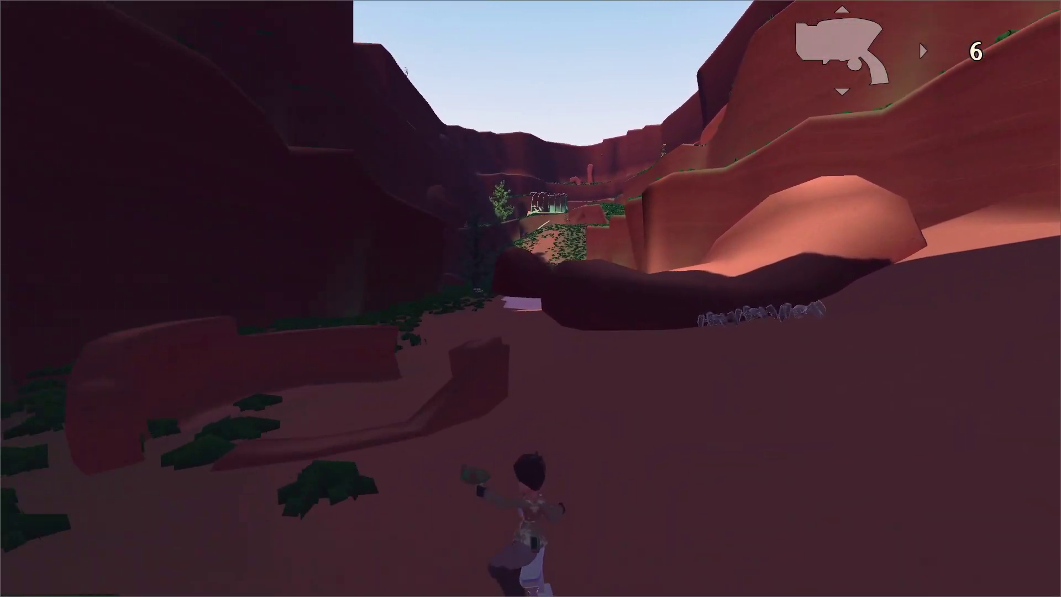
pyautogui.press('w')
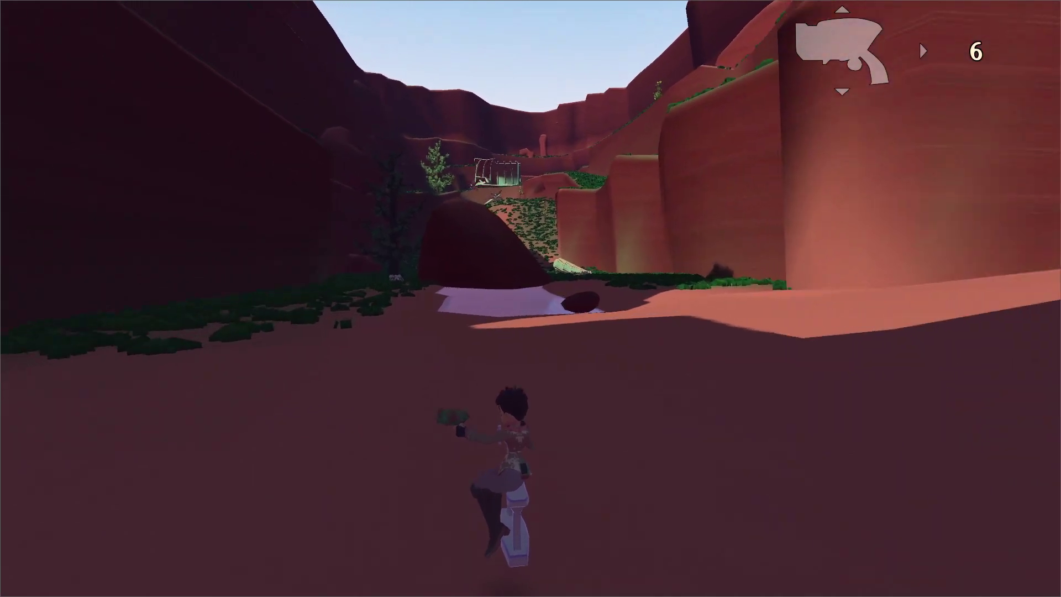
pyautogui.press('w')
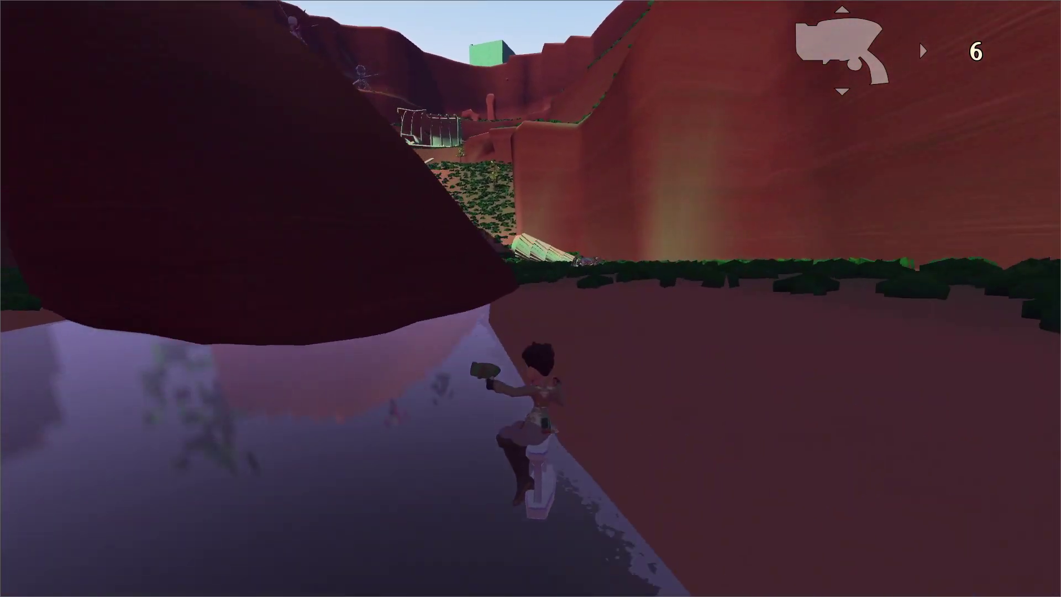
# Step: Ride the hoverboard away from the water and up the overgrown slope toward the green ruin
pyautogui.press('w')
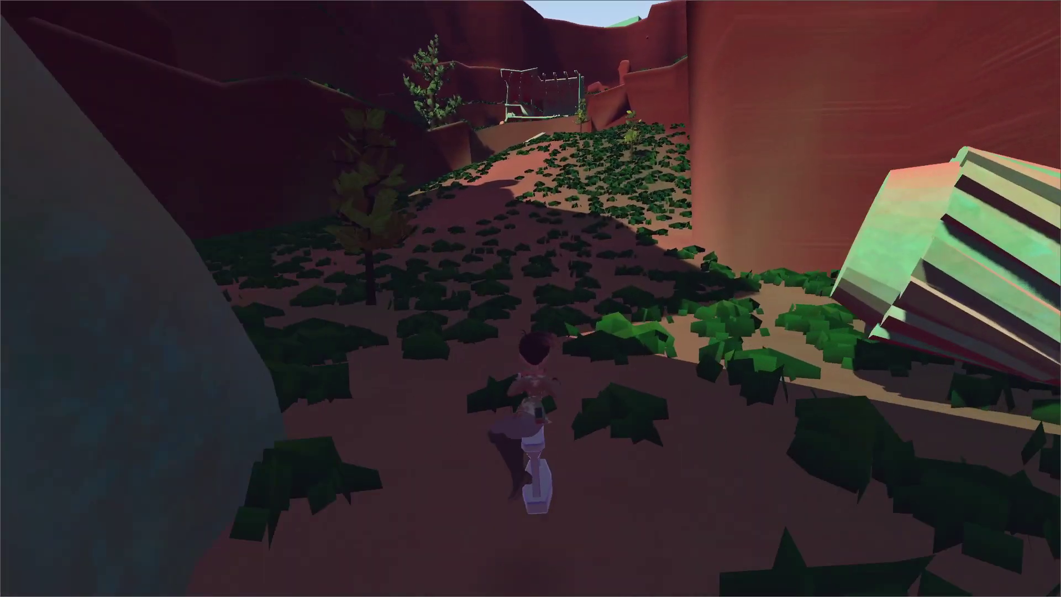
pyautogui.press('w')
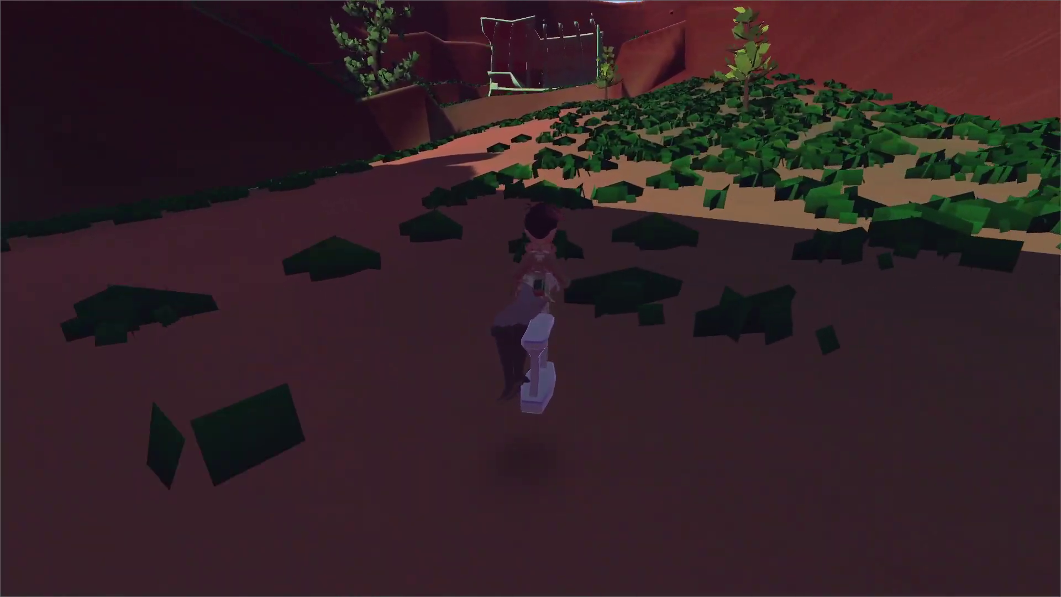
pyautogui.press('w')
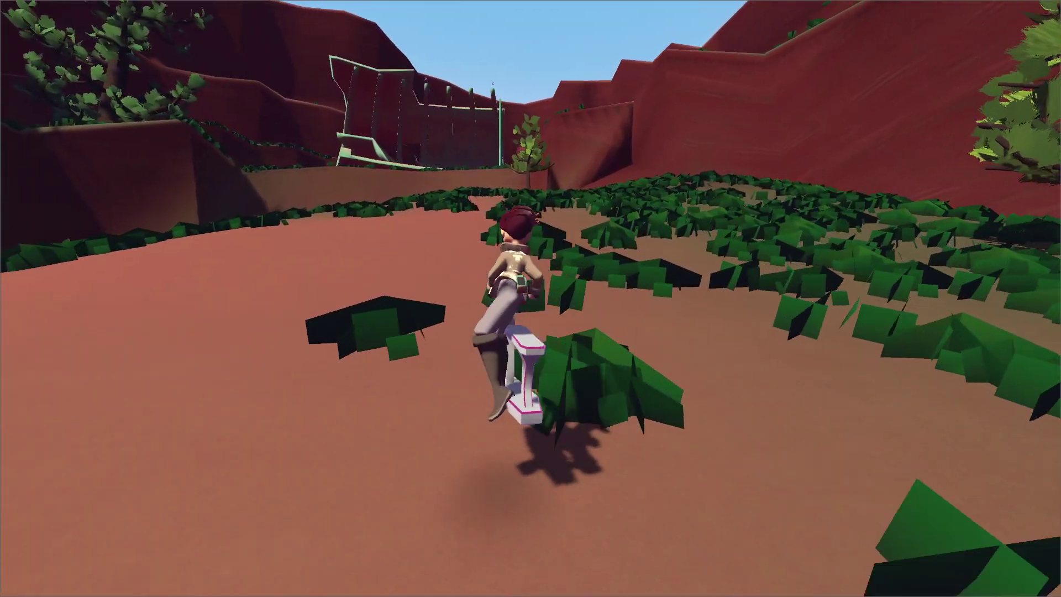
pyautogui.press('w')
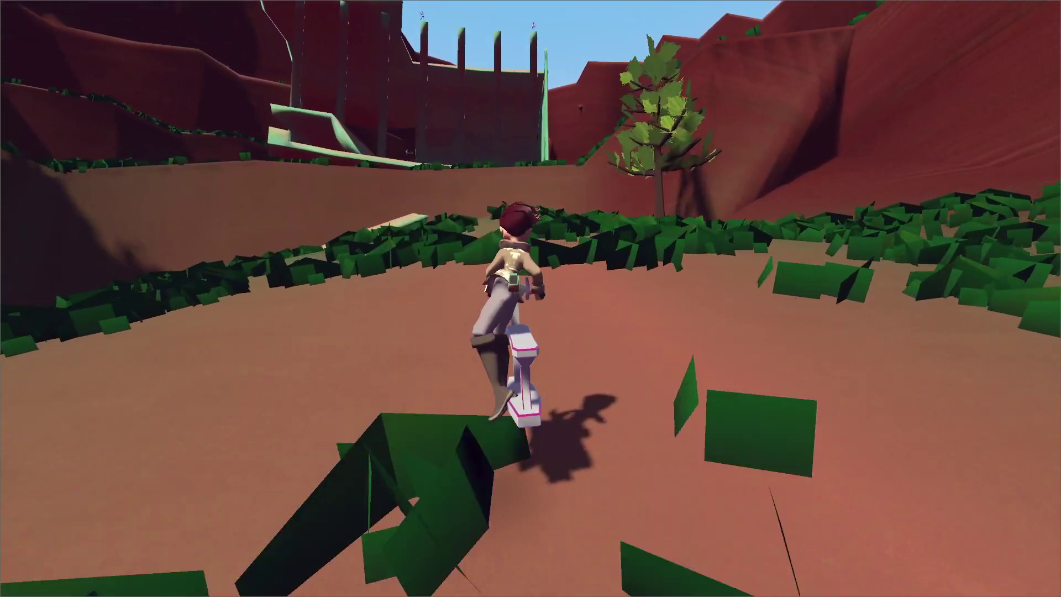
# Step: Run on foot up the slope past the green ruin into the dense grass, and pause the game
pyautogui.press('w')
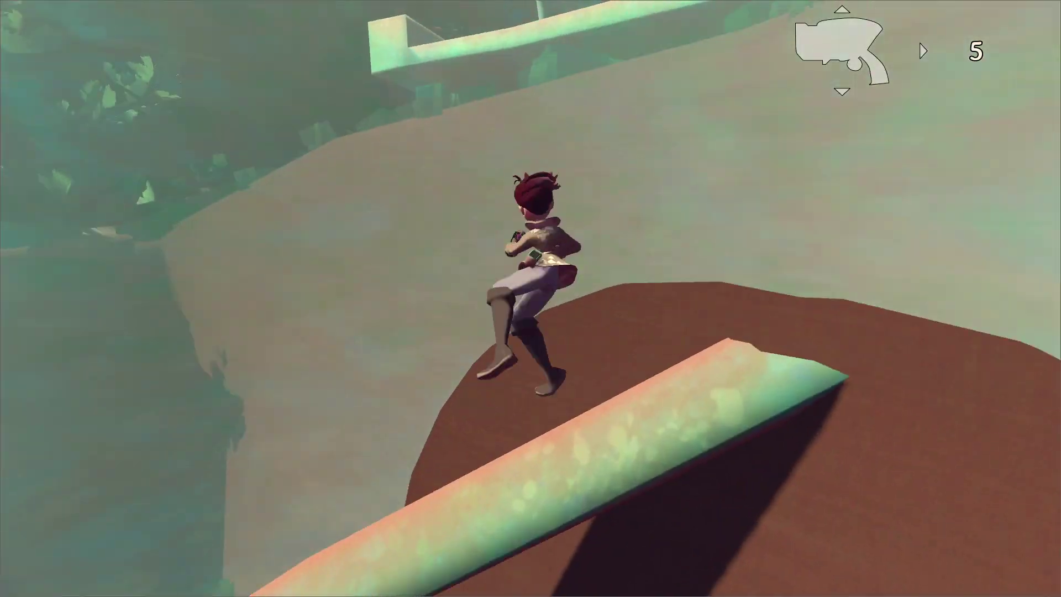
pyautogui.press('w')
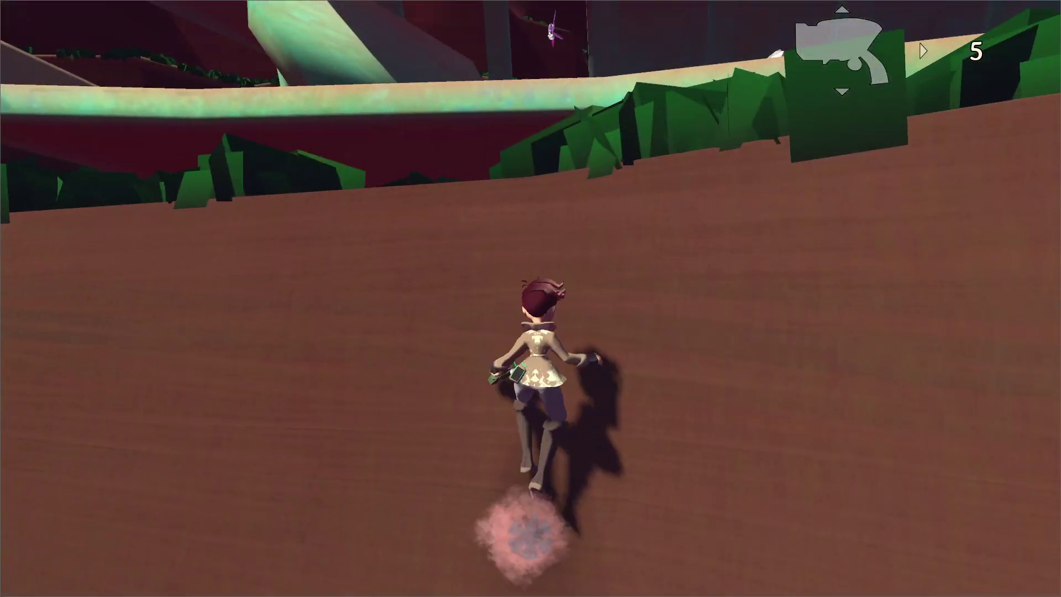
pyautogui.press('w')
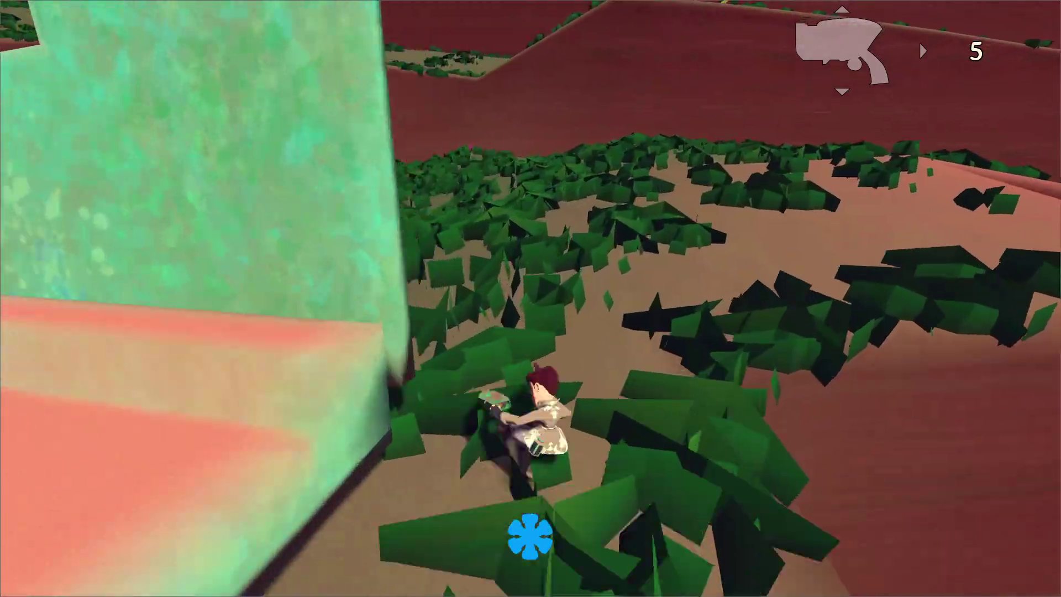
pyautogui.press('Escape')
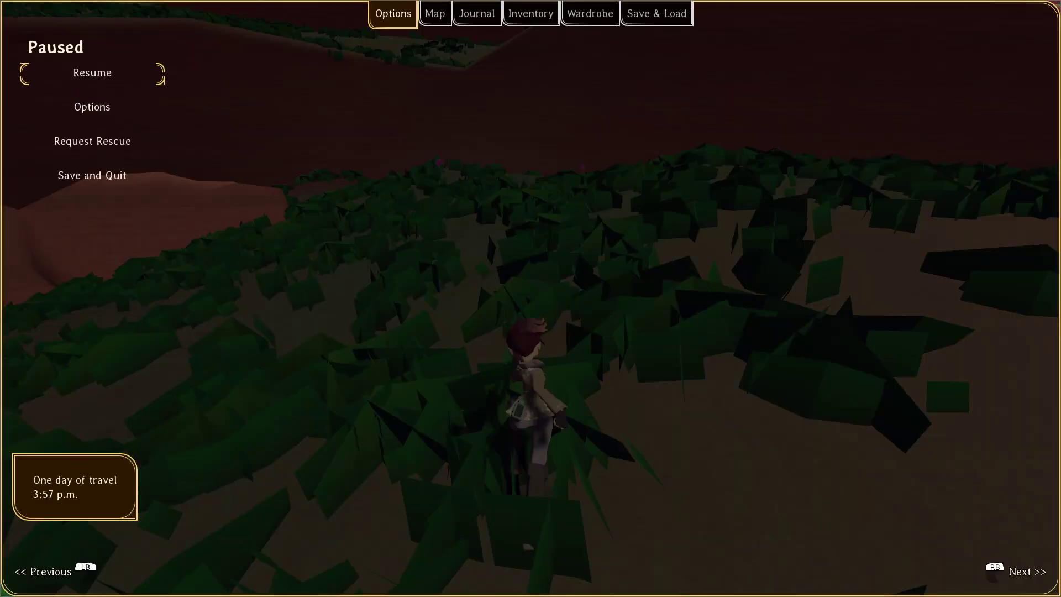
# Step: Switch to Godot, search the project files for grass, and open grass.shader
pyautogui.hotkey('alt', 'Tab')
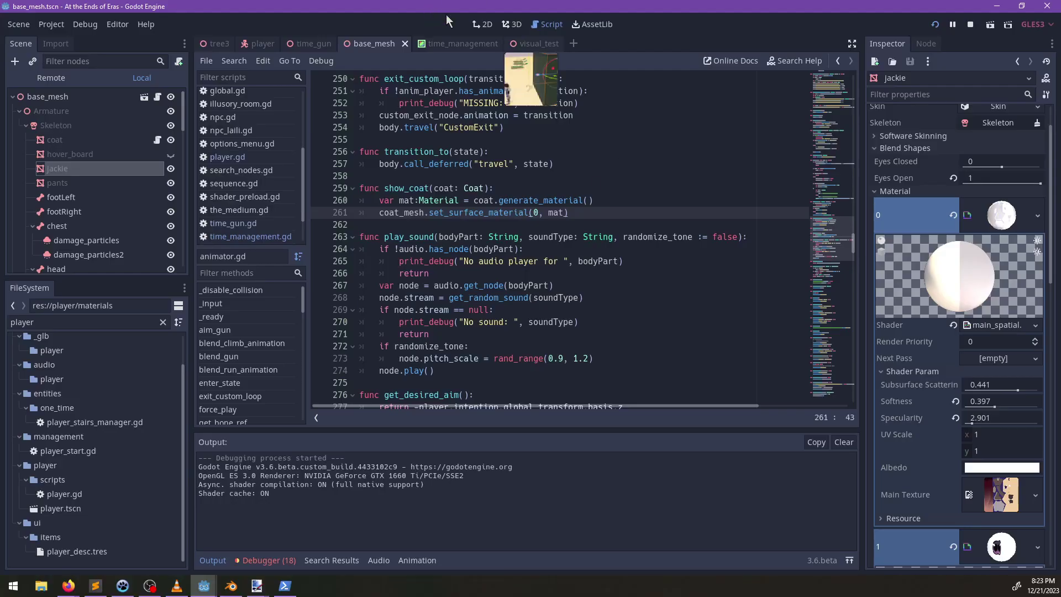
pyautogui.doubleClick(73, 323)
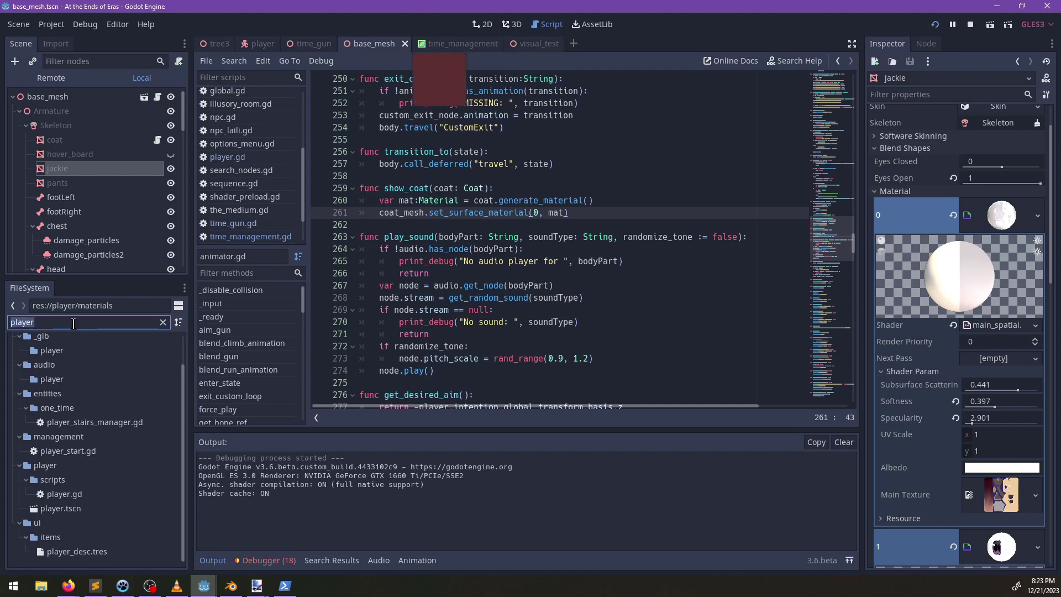
pyautogui.write('grass')
pyautogui.scroll(-1, 104, 388)
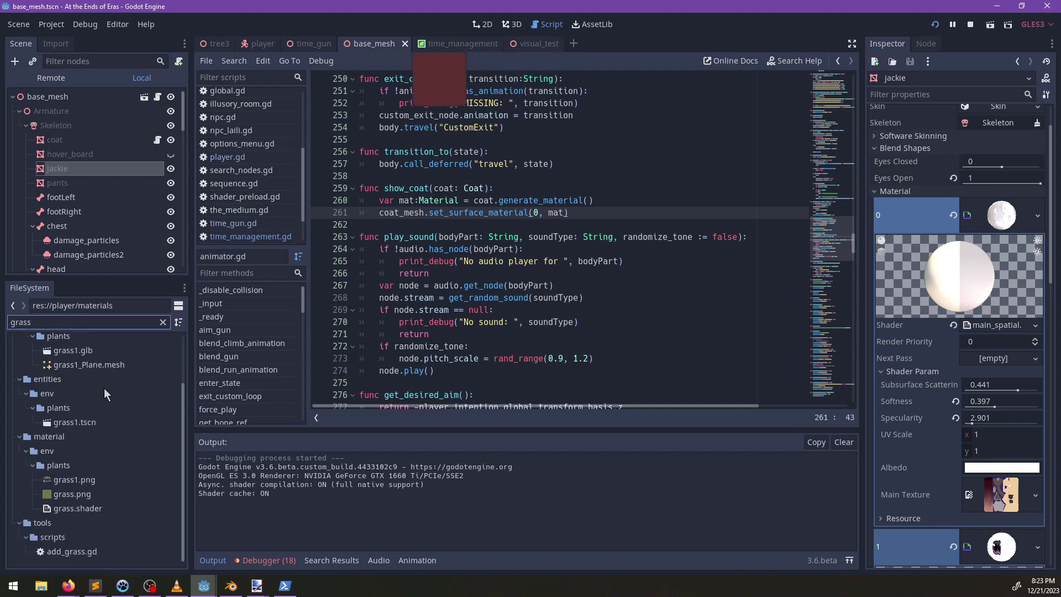
pyautogui.click(96, 507)
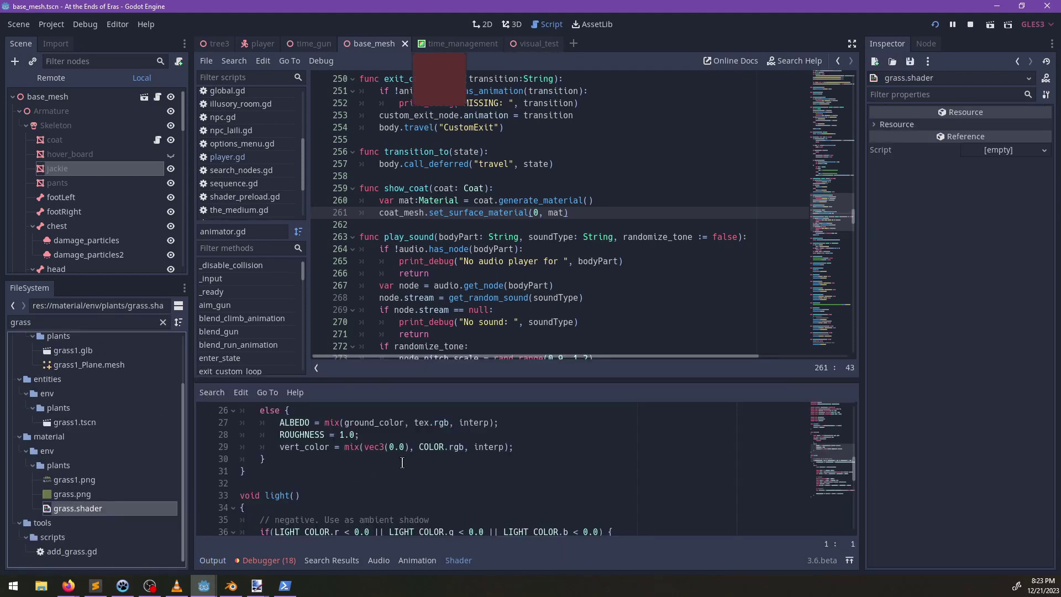
# Step: Examine the grass shader's uniforms and its vertex, fragment and light functions
pyautogui.scroll(6, 403, 463)
pyautogui.scroll(-4, 402, 463)
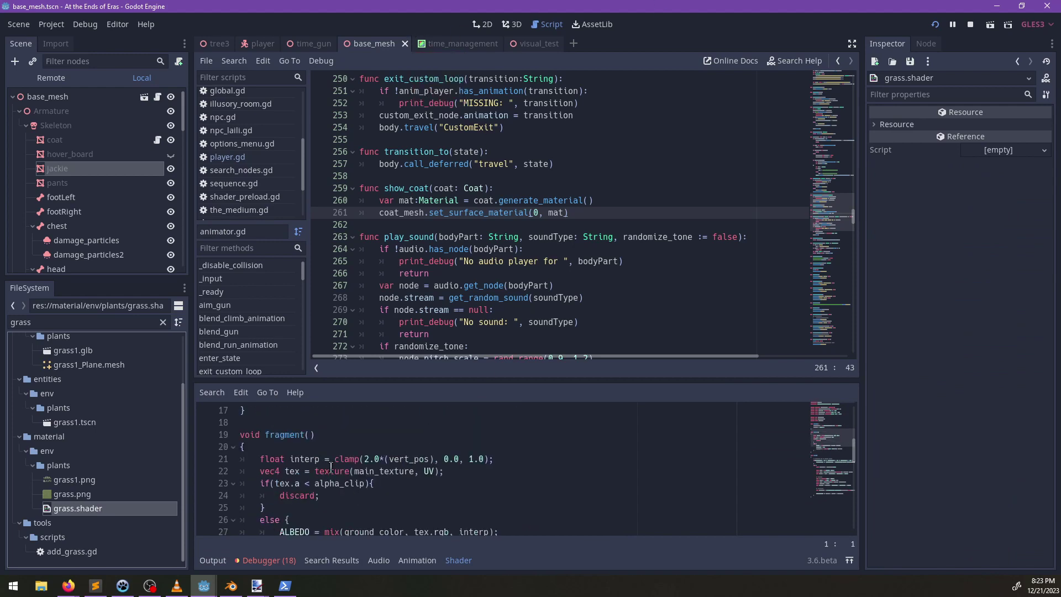
pyautogui.scroll(5, 330, 468)
pyautogui.scroll(-6, 433, 474)
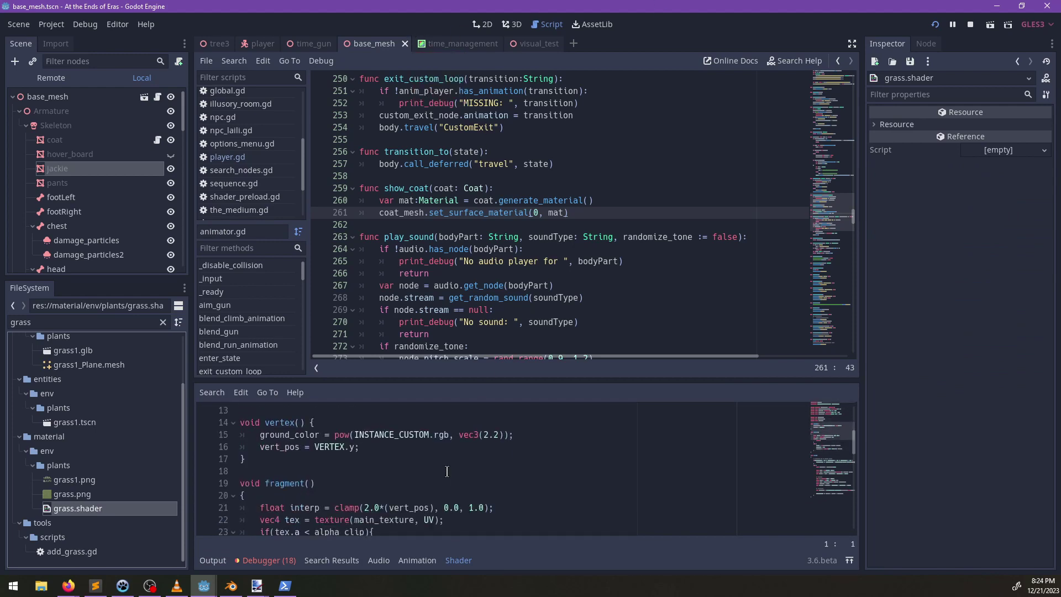
pyautogui.scroll(6, 445, 469)
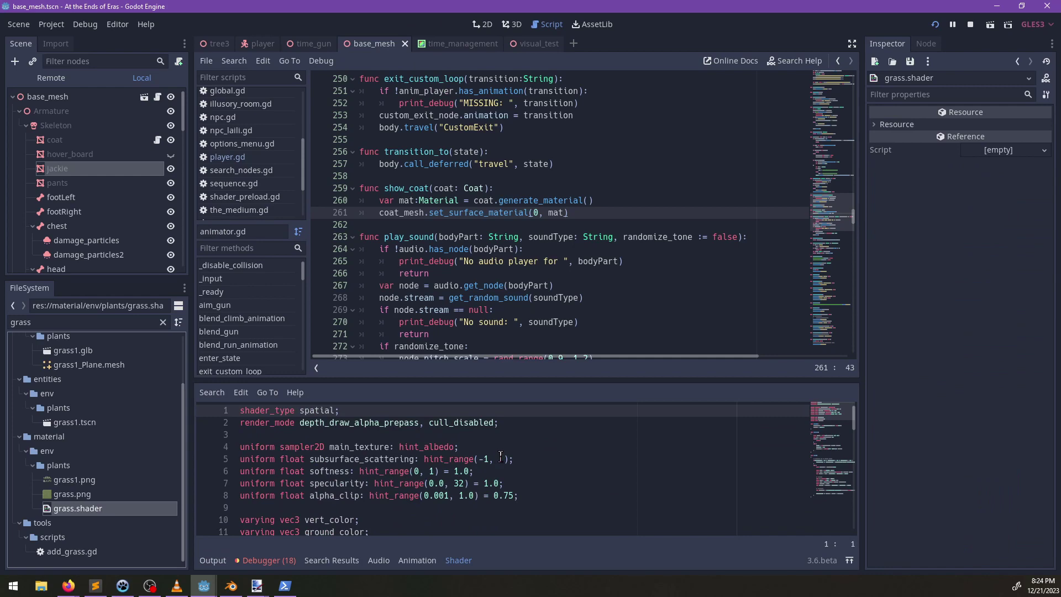
pyautogui.scroll(-7, 501, 455)
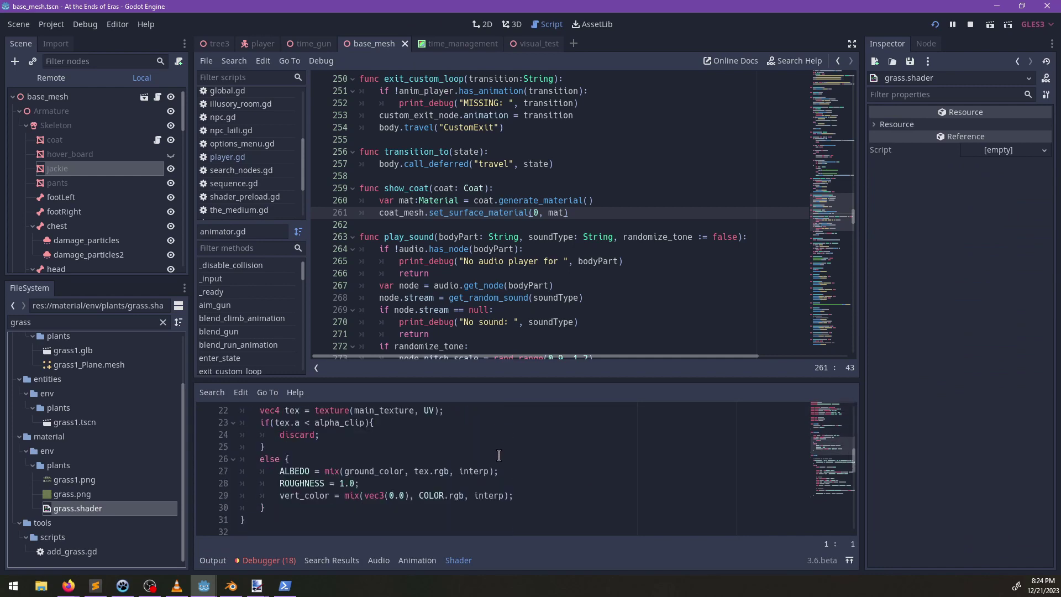
pyautogui.scroll(-4, 499, 456)
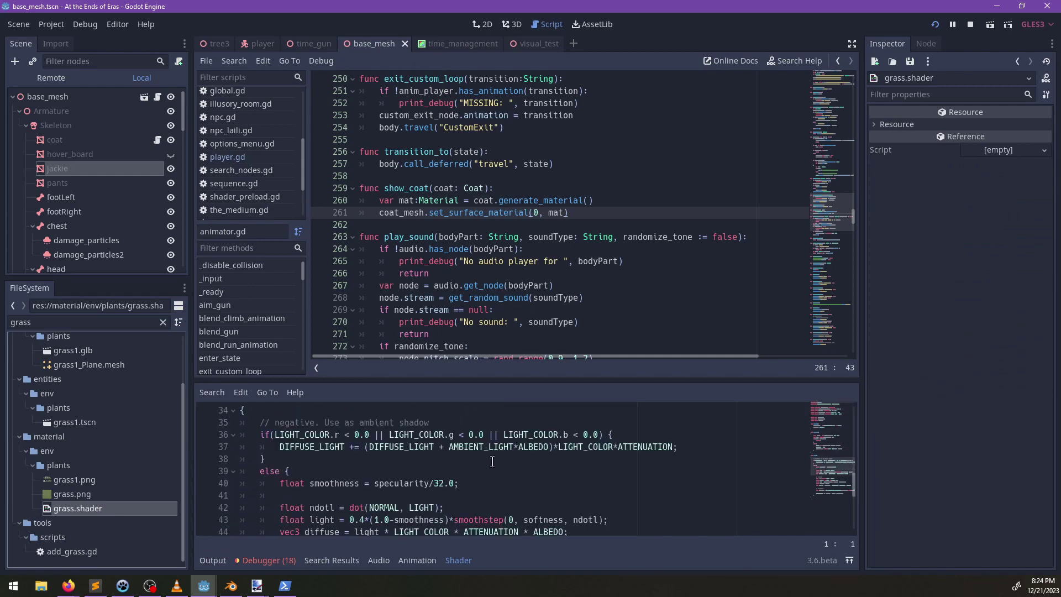
pyautogui.scroll(3, 492, 461)
pyautogui.scroll(2, 491, 462)
pyautogui.scroll(-2, 491, 461)
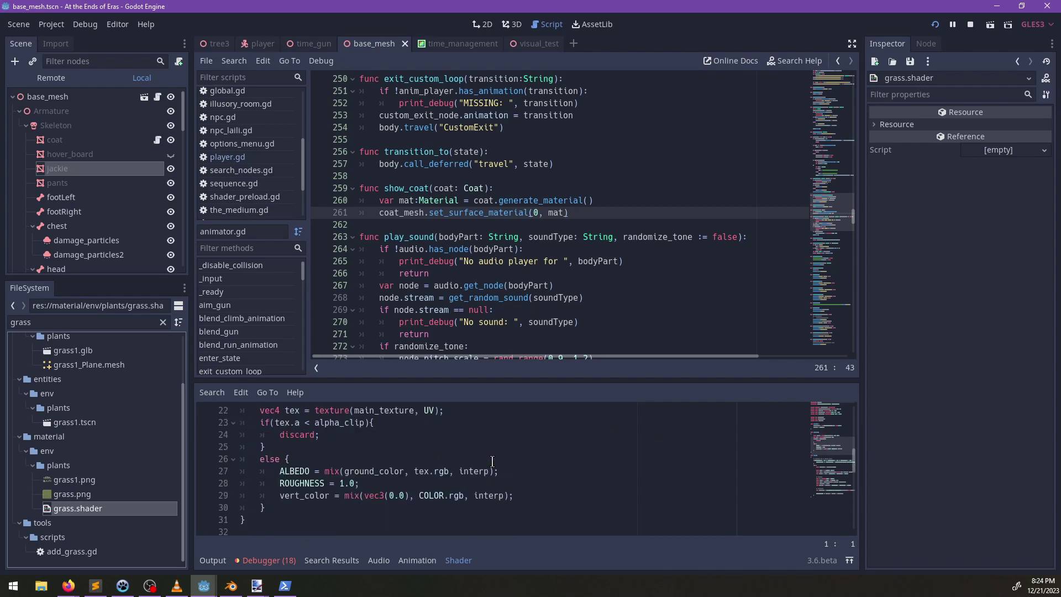
pyautogui.scroll(7, 492, 461)
pyautogui.scroll(1, 491, 461)
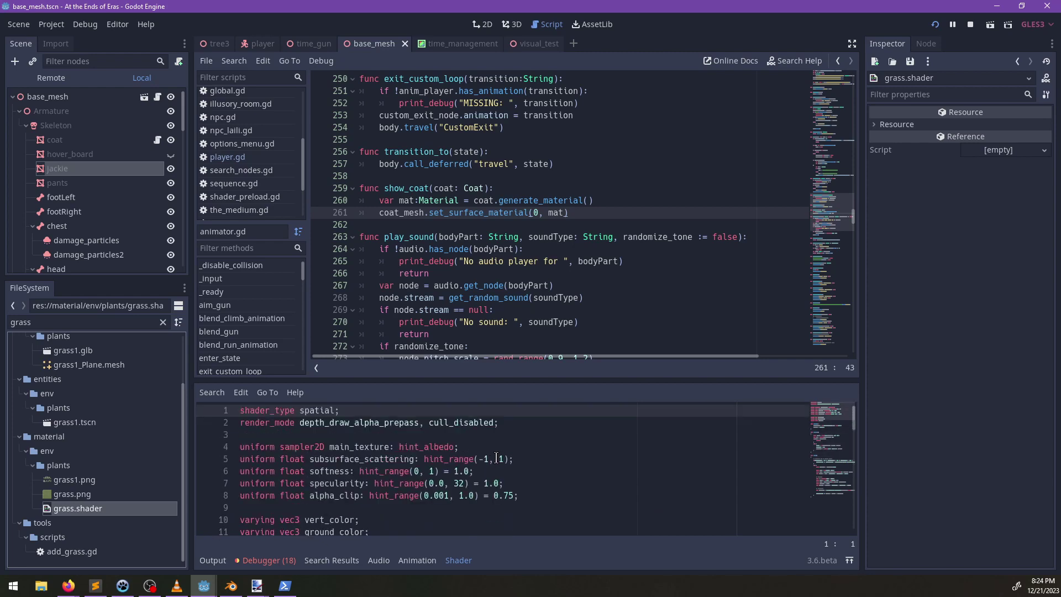
pyautogui.scroll(-3, 493, 456)
pyautogui.scroll(-3, 483, 452)
pyautogui.scroll(3, 483, 452)
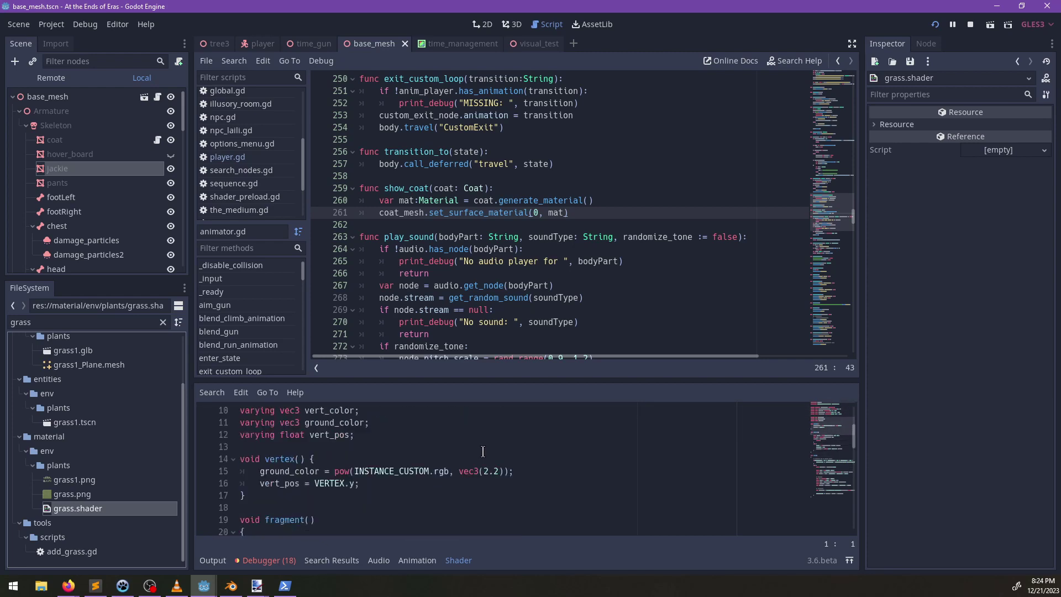
pyautogui.click(384, 474)
pyautogui.click(394, 495)
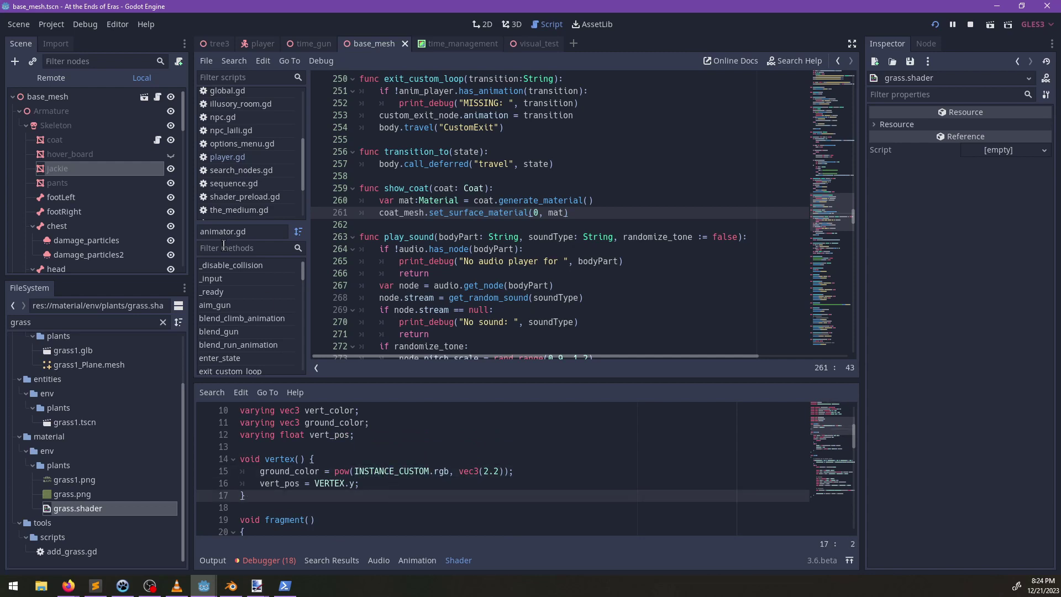
pyautogui.scroll(-3, 393, 435)
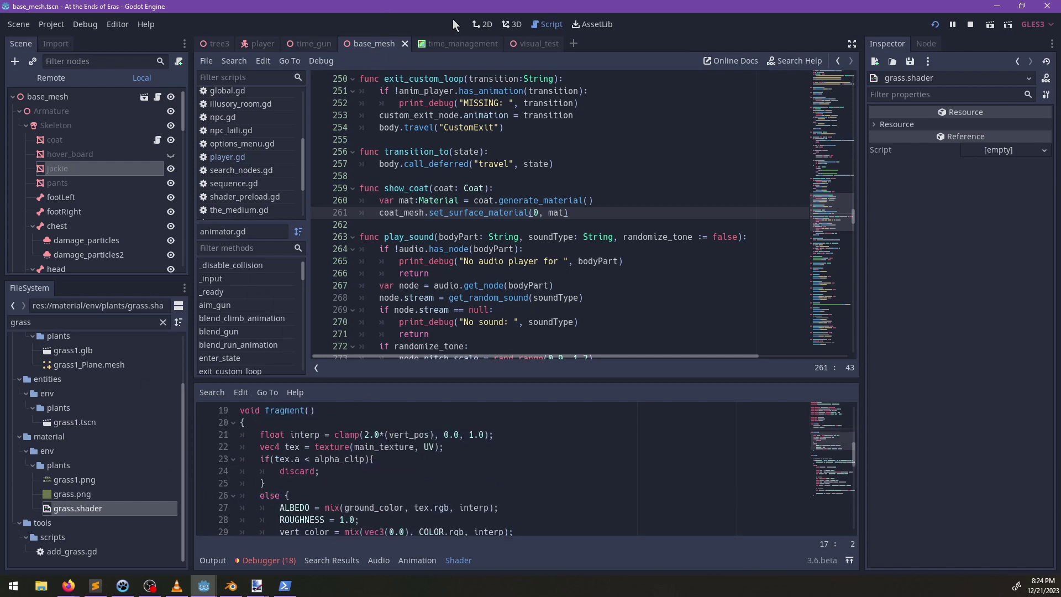
# Step: Search the project files for 85, open the chunk085.tscn scene, and show it in the 3D view
pyautogui.doubleClick(80, 321)
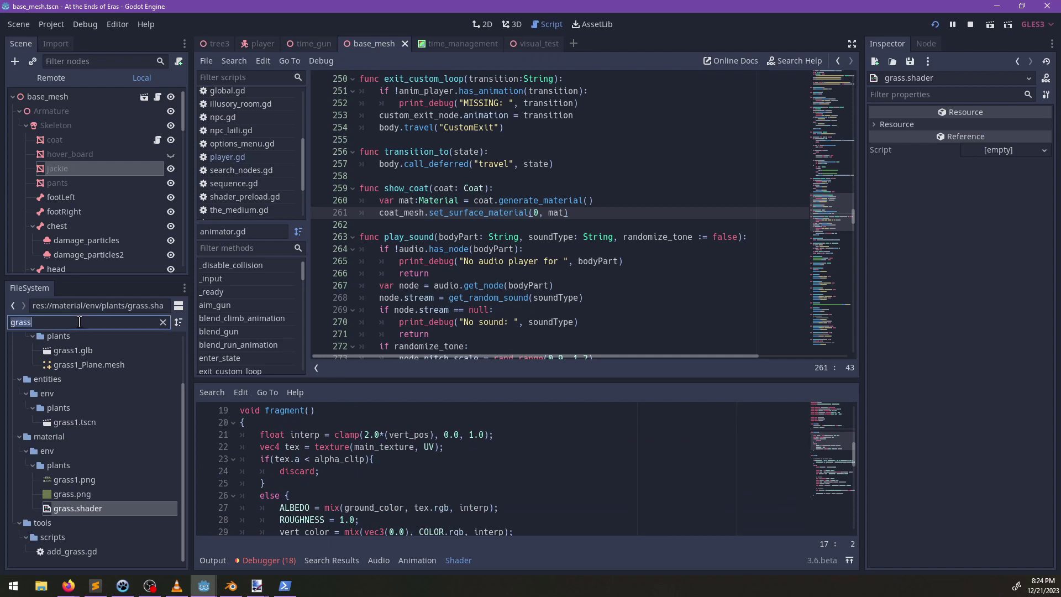
pyautogui.write('85')
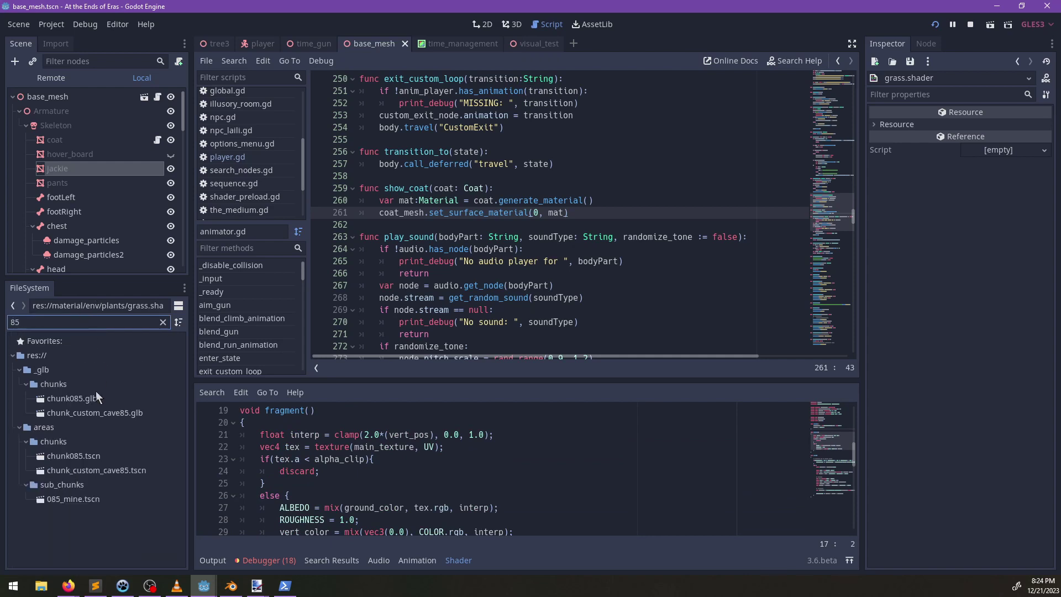
pyautogui.click(87, 459)
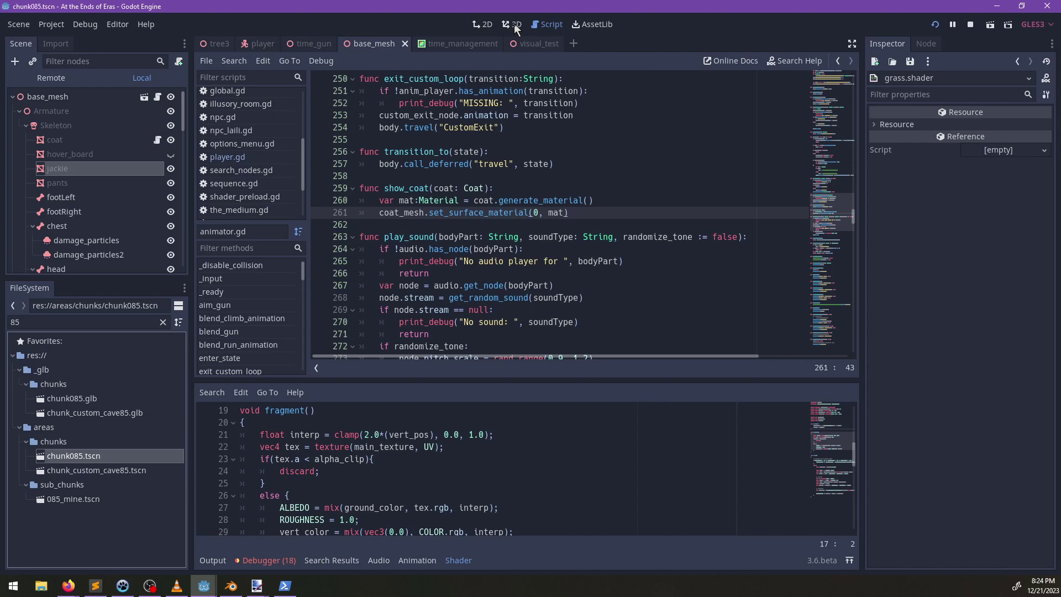
pyautogui.click(514, 23)
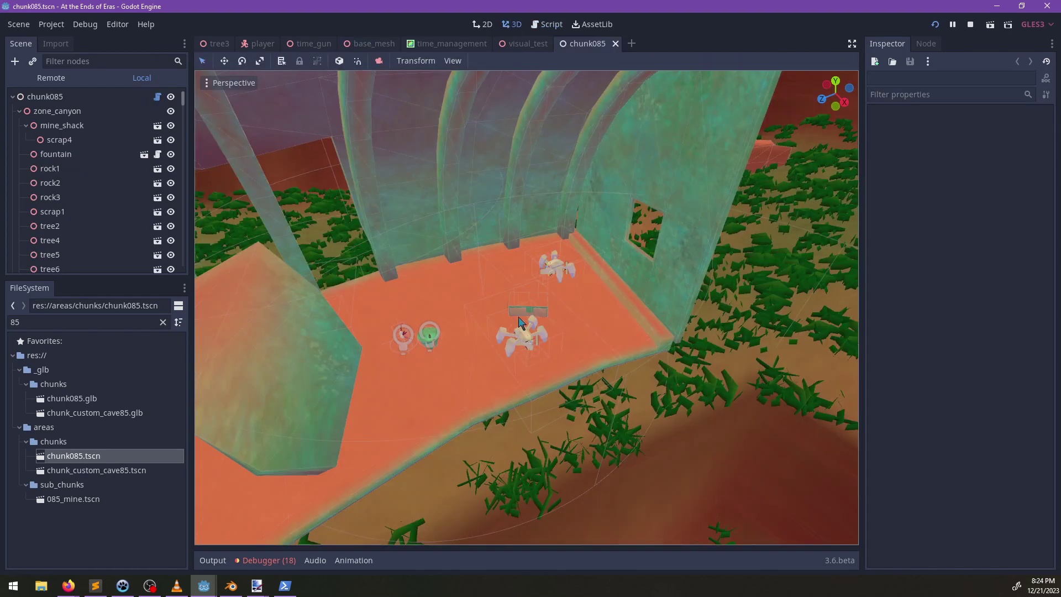
# Step: Find and select the grass node in chunk085's scene tree, and inspect its MultiMesh resource
pyautogui.click(658, 404)
pyautogui.keyDown('shift'); pyautogui.moveTo(656, 402); pyautogui.dragTo(494, 349, button='middle'); pyautogui.keyUp('shift')
pyautogui.scroll(4, 84, 204)
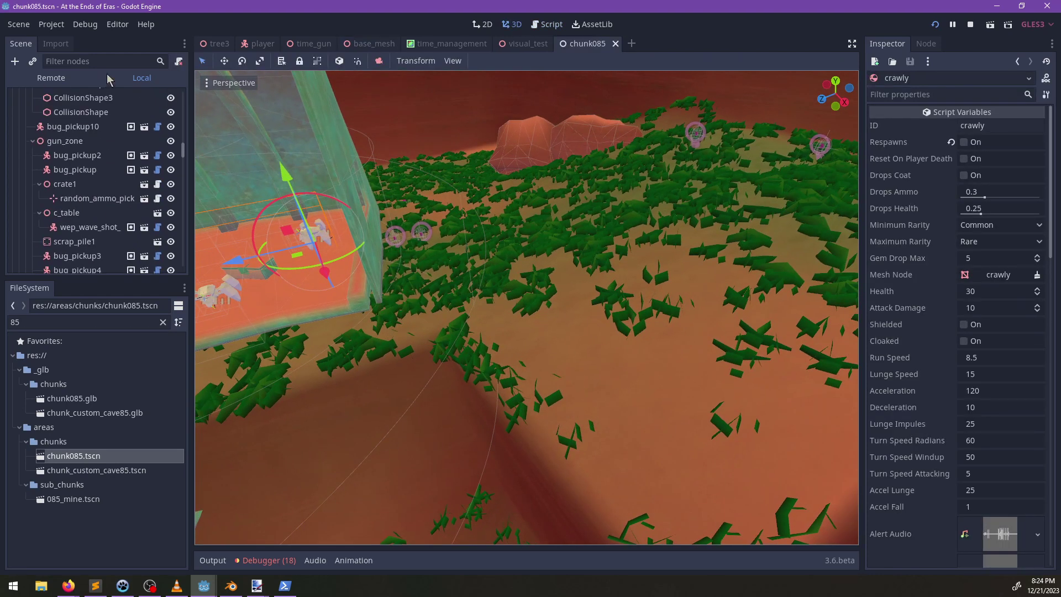
pyautogui.click(107, 62)
pyautogui.write('grass')
pyautogui.click(88, 125)
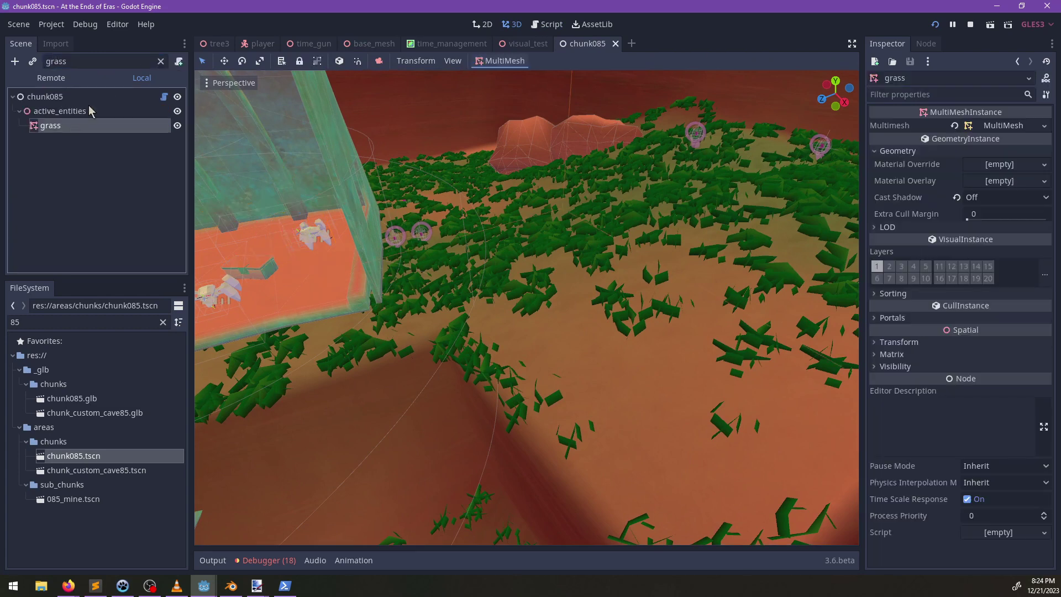
pyautogui.click(160, 61)
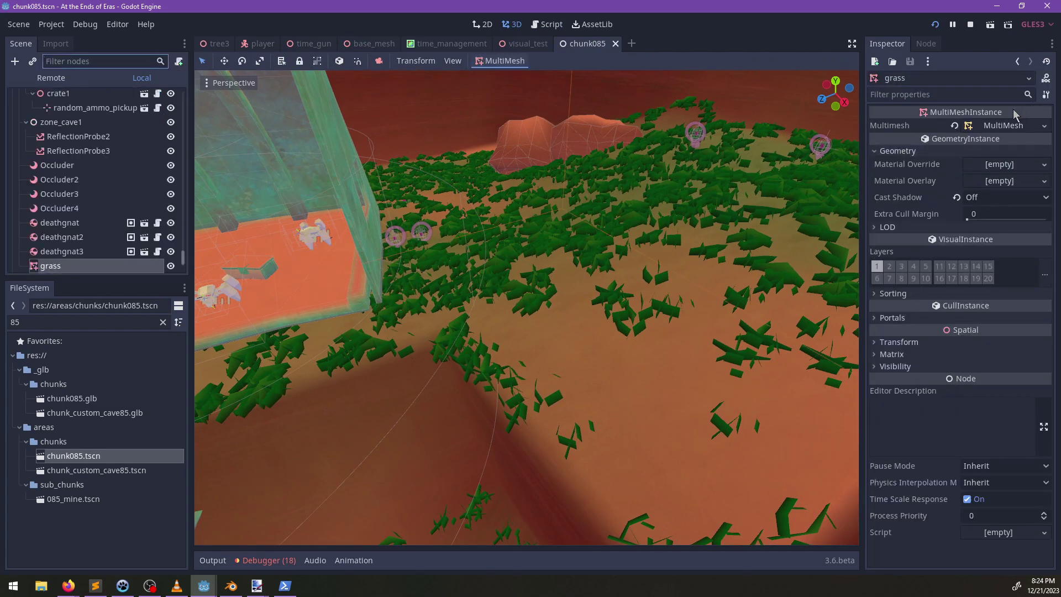
pyautogui.click(1001, 126)
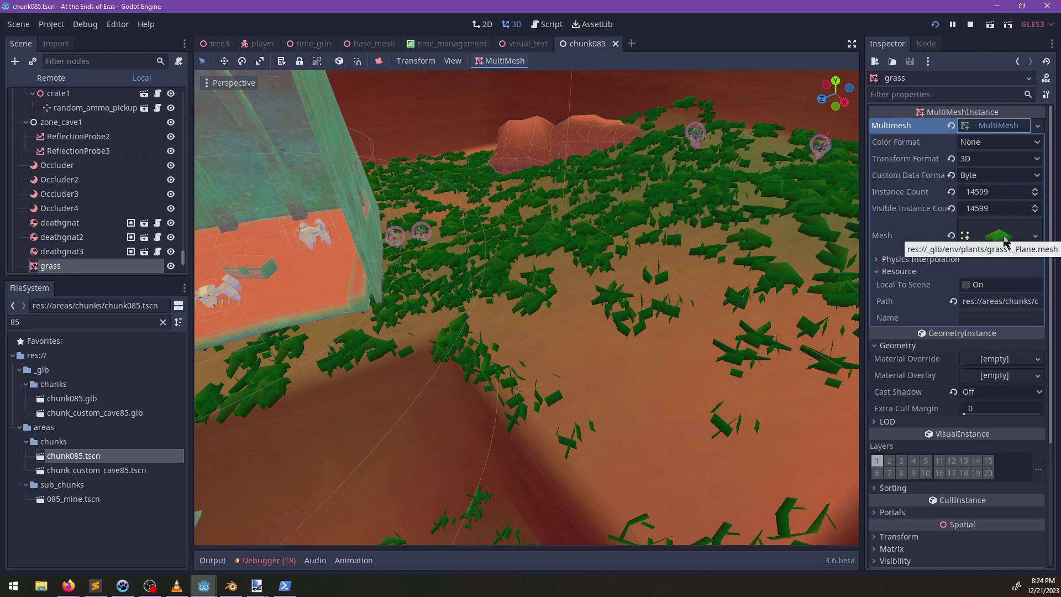
pyautogui.click(991, 128)
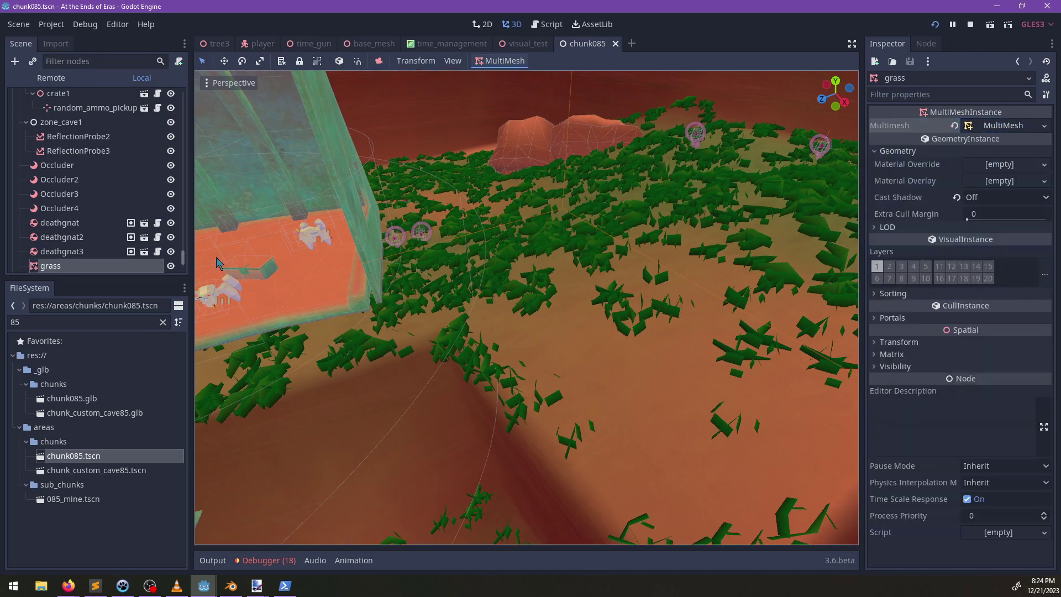
# Step: Search the project files for grass and assign grass.shader as the grass node's material override
pyautogui.doubleClick(130, 320)
pyautogui.write('grass')
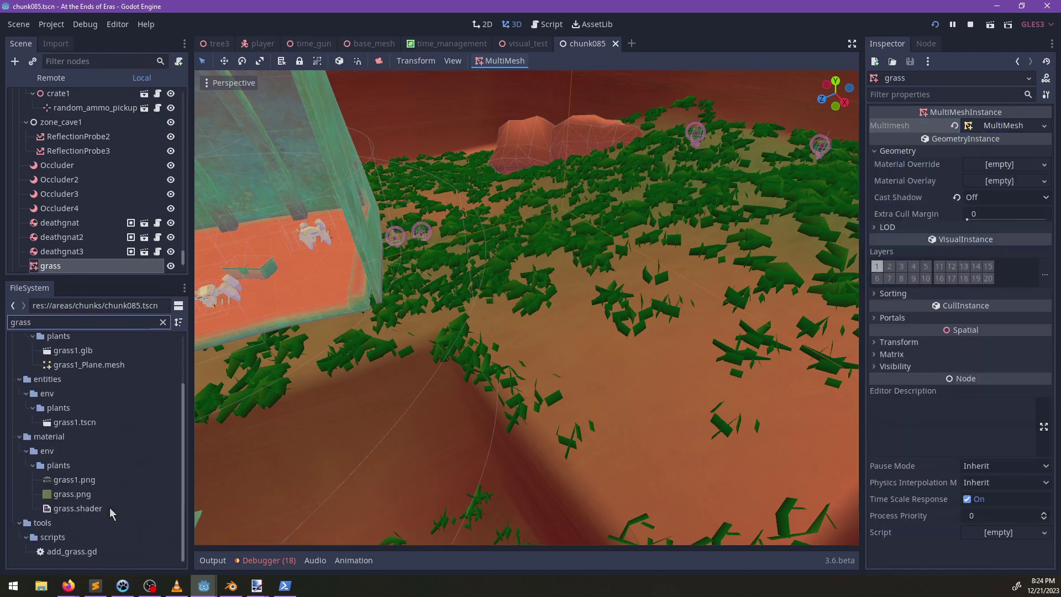
pyautogui.moveTo(64, 511); pyautogui.dragTo(989, 172)
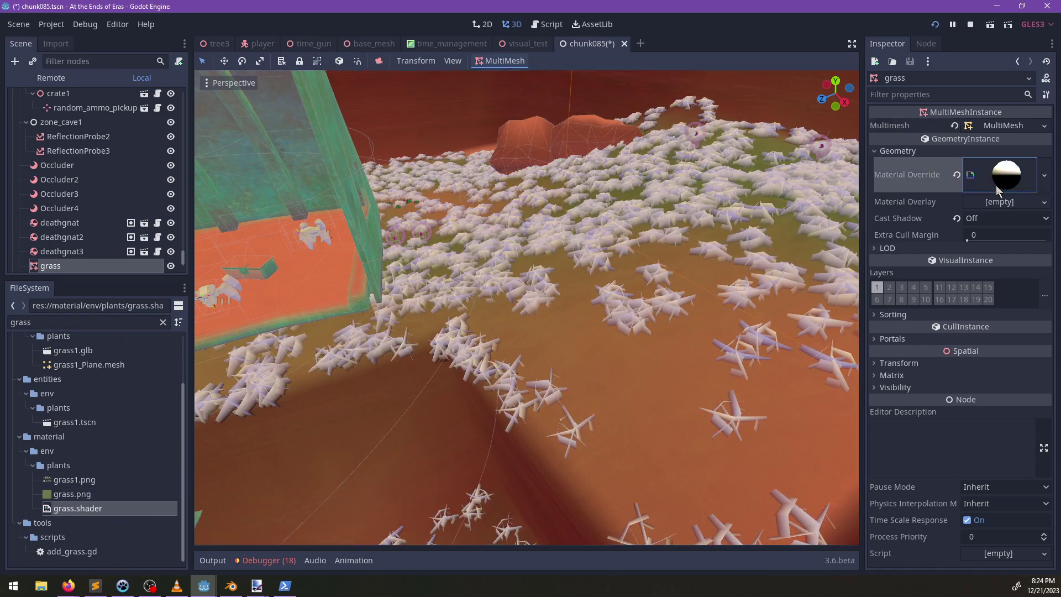
# Step: Expand the grass override material's shader parameters and set its main texture to grass1.png
pyautogui.click(996, 183)
pyautogui.click(918, 343)
pyautogui.click(923, 334)
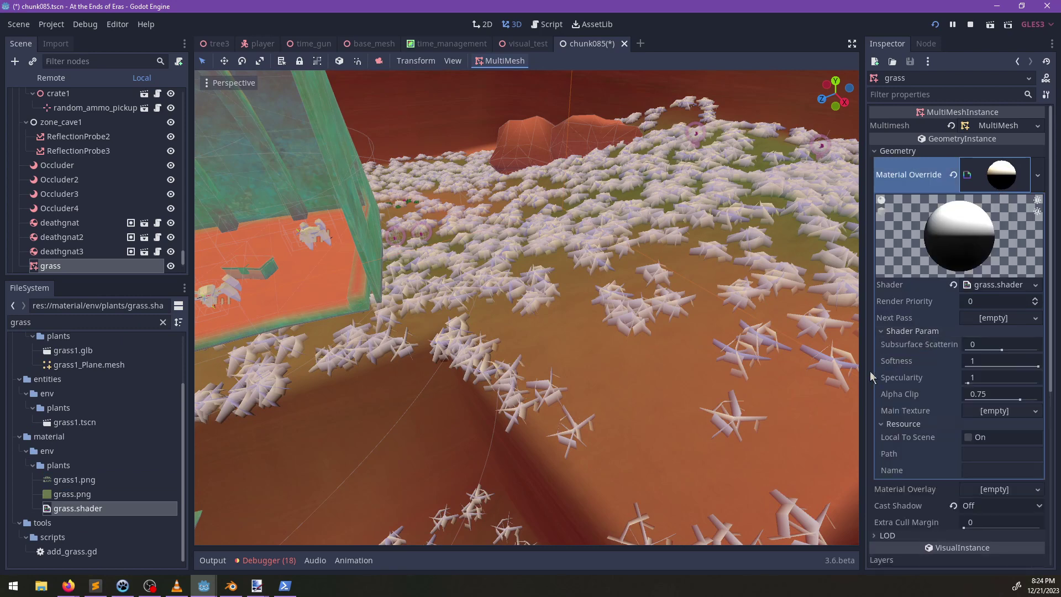
pyautogui.moveTo(72, 480); pyautogui.dragTo(981, 410)
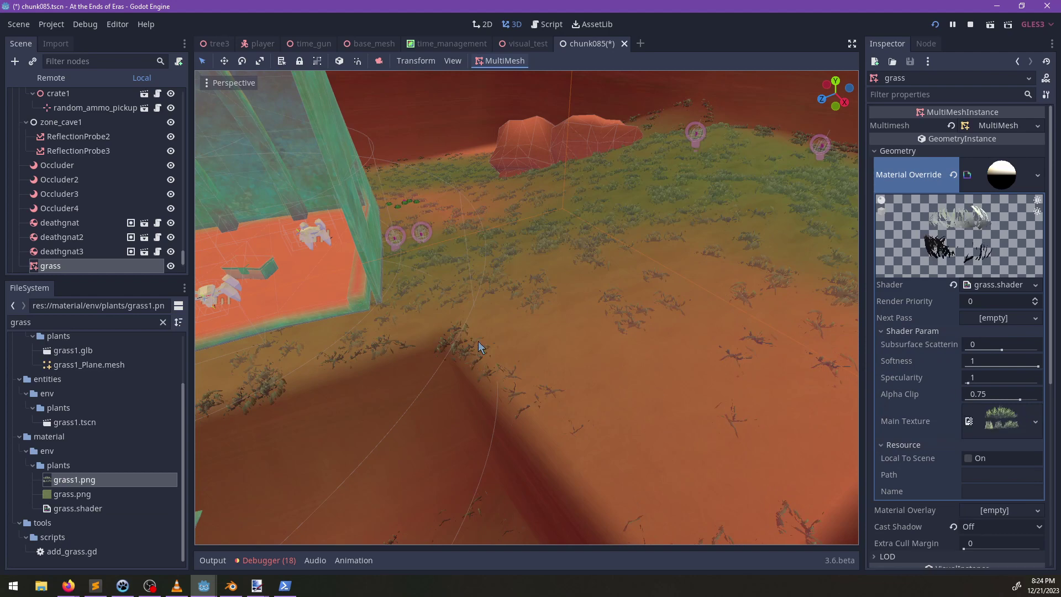
# Step: Set the grass override material's alpha clip to 0.582 and save the chunk085 scene
pyautogui.scroll(5, 553, 317)
pyautogui.scroll(3, 553, 282)
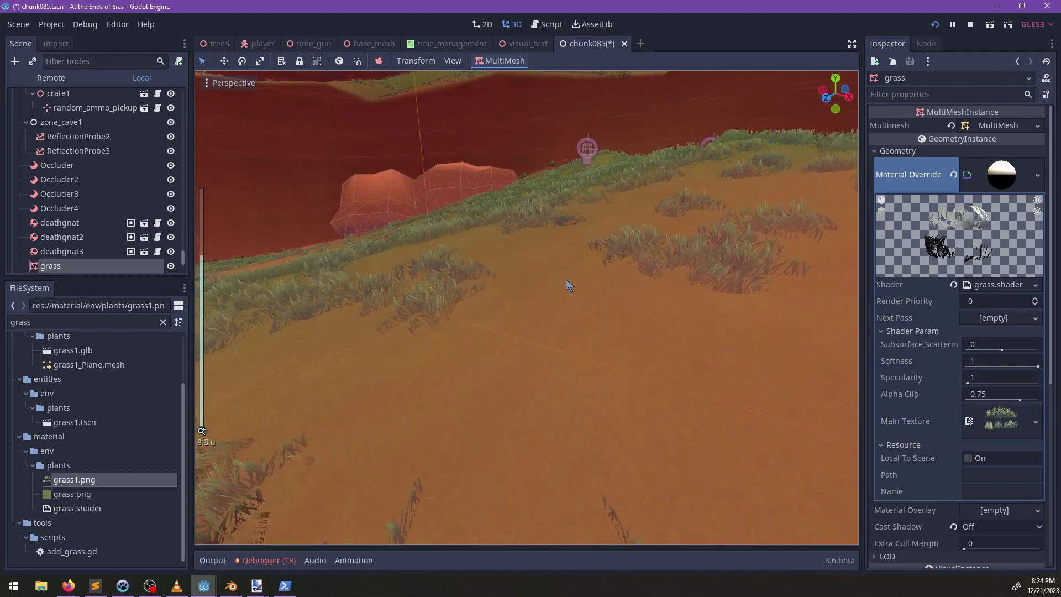
pyautogui.moveTo(1021, 400); pyautogui.dragTo(1009, 402)
pyautogui.moveTo(502, 252); pyautogui.dragTo(547, 323, button='middle')
pyautogui.scroll(-15, 497, 315)
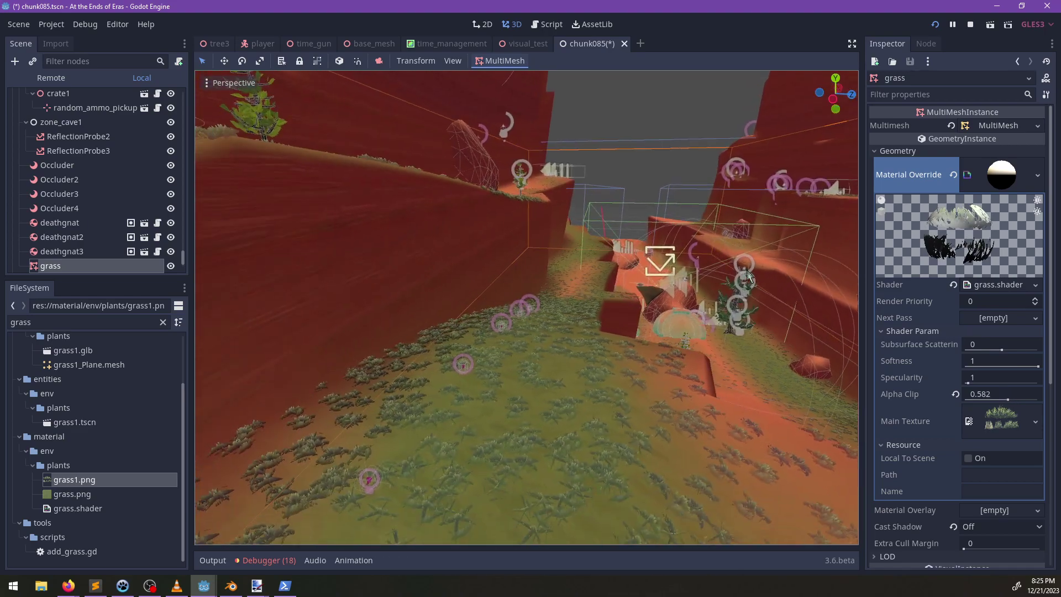
pyautogui.hotkey('ctrl', 's')
# Step: Set the grass override material's subsurface scattering to 1 and inspect the grass up close
pyautogui.click(1000, 171)
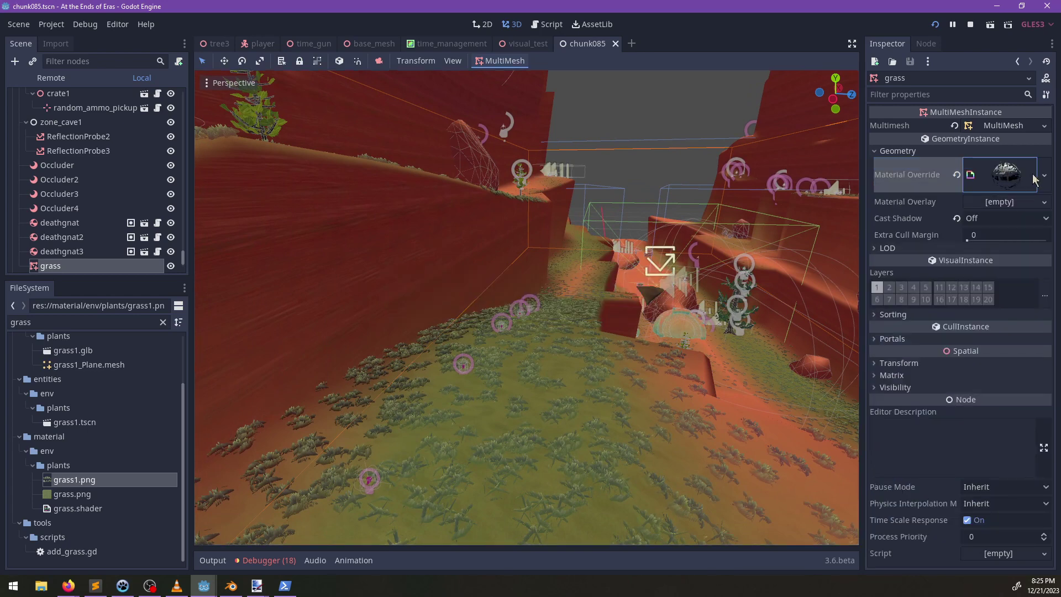
pyautogui.click(1041, 176)
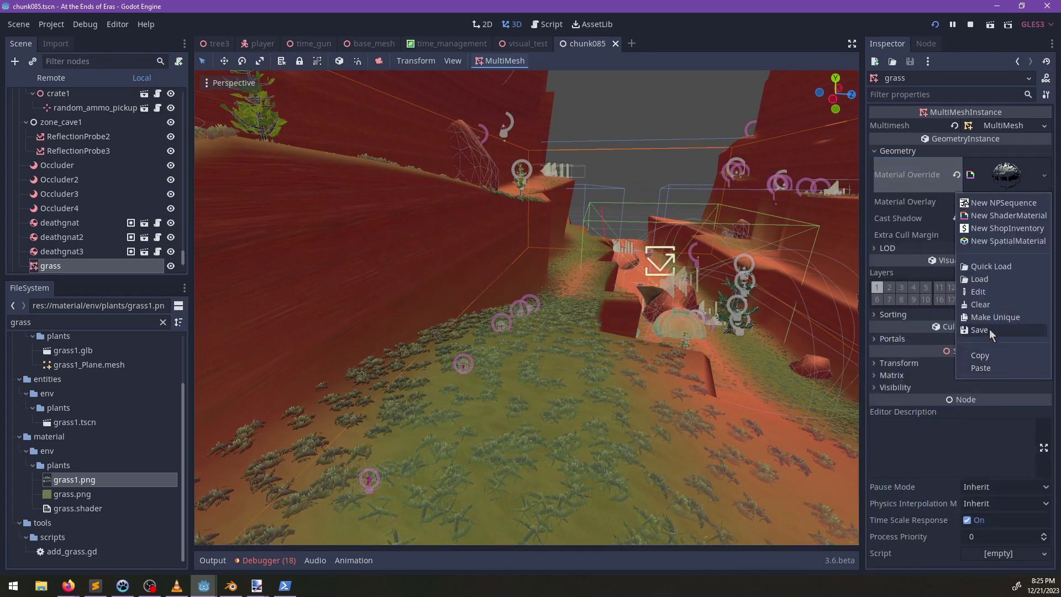
pyautogui.click(994, 188)
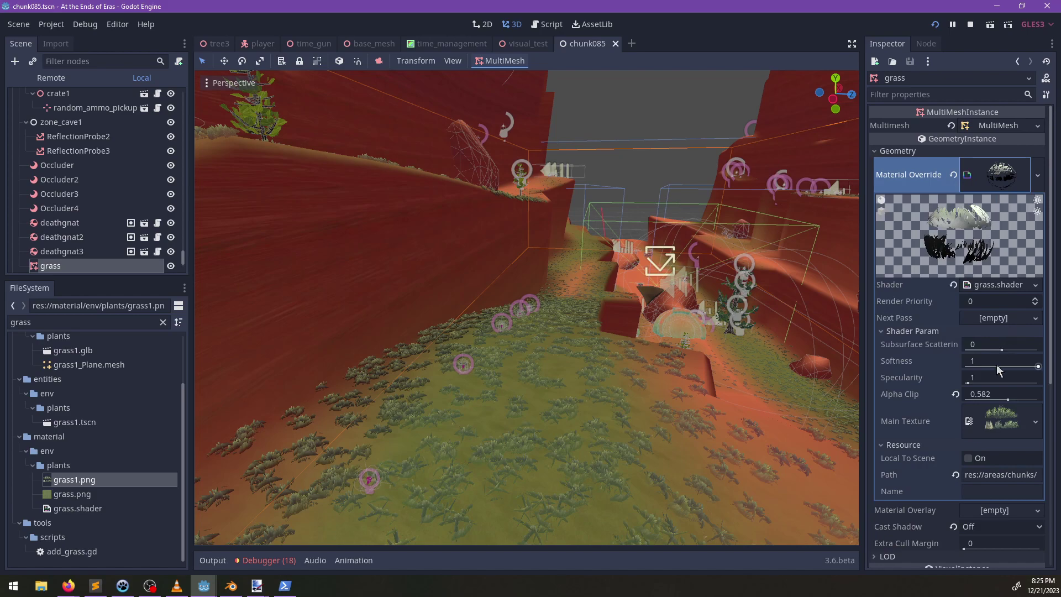
pyautogui.moveTo(1002, 349); pyautogui.dragTo(1059, 336)
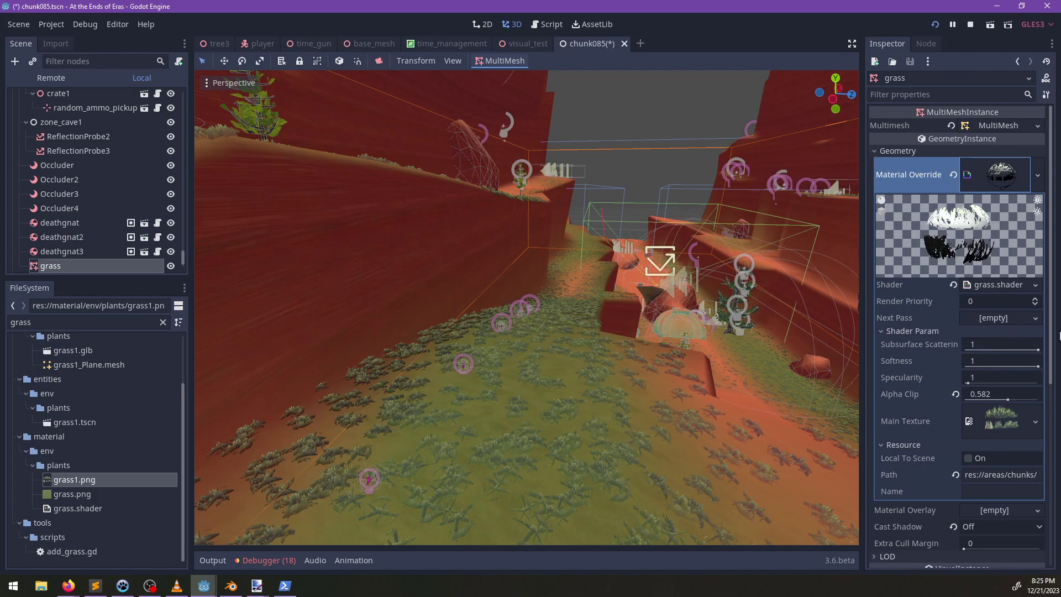
pyautogui.click(995, 163)
pyautogui.moveTo(663, 323); pyautogui.dragTo(588, 329, button='middle')
pyautogui.scroll(3, 588, 329)
pyautogui.scroll(4, 588, 329)
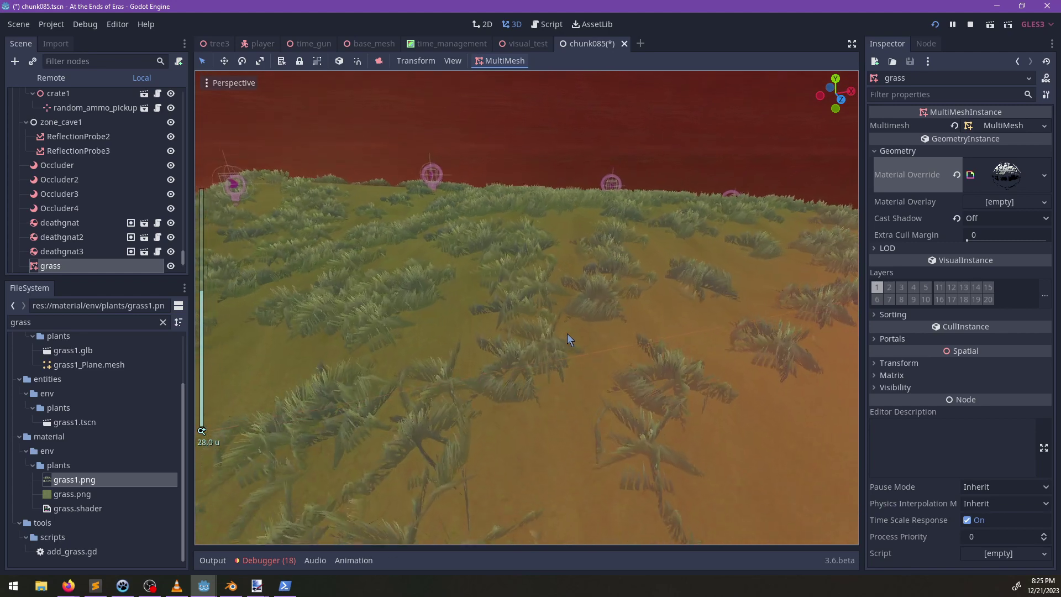
# Step: Save the grass override material as grass1.material in res://material/env and save the chunk085 scene
pyautogui.click(1044, 175)
pyautogui.click(987, 331)
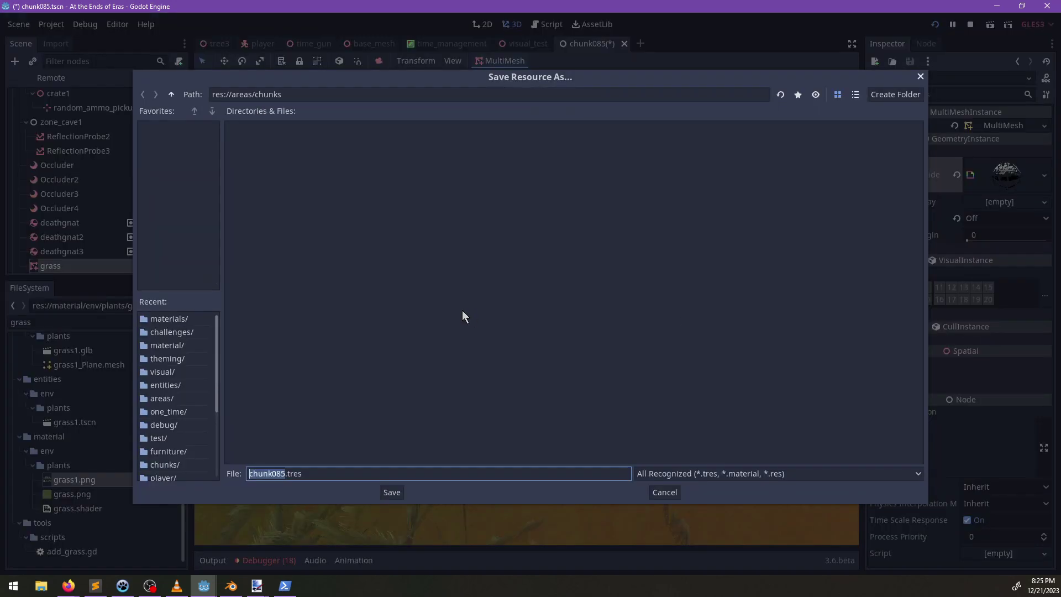
pyautogui.click(170, 94)
pyautogui.click(171, 94)
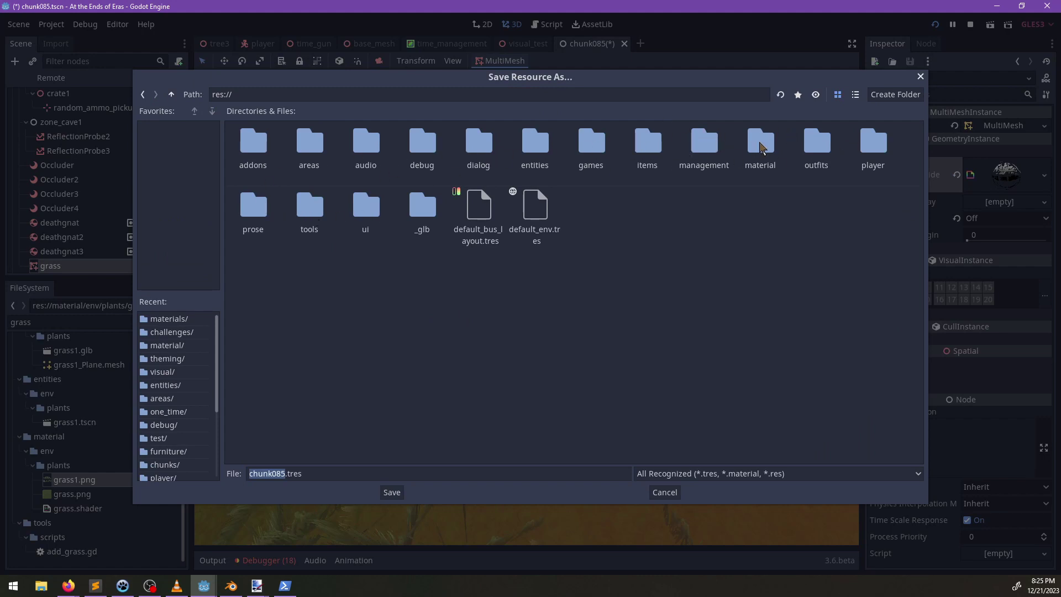
pyautogui.doubleClick(763, 146)
pyautogui.doubleClick(478, 147)
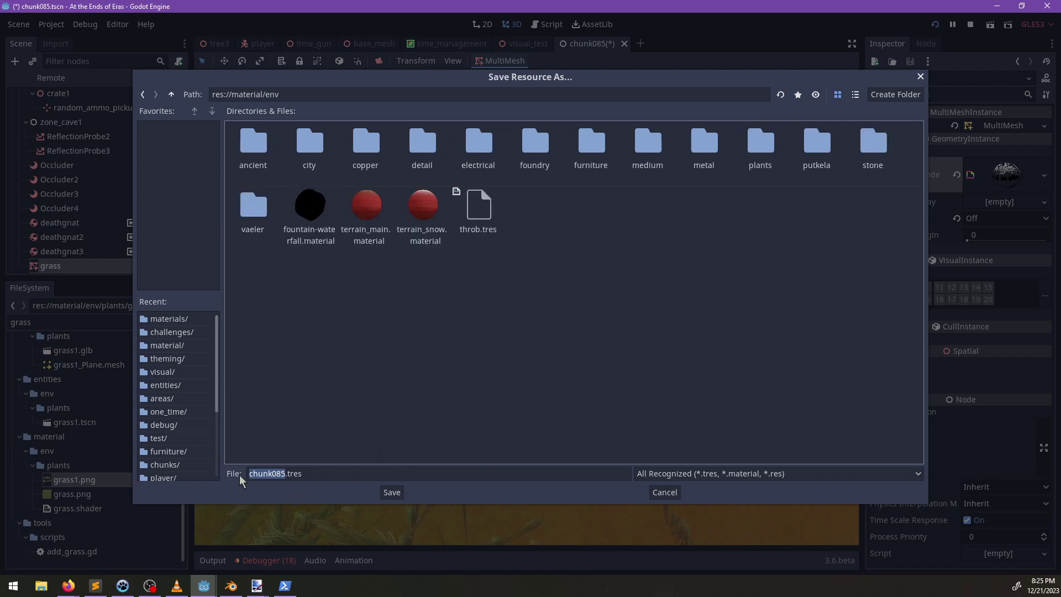
pyautogui.doubleClick(257, 470)
pyautogui.write('grass1')
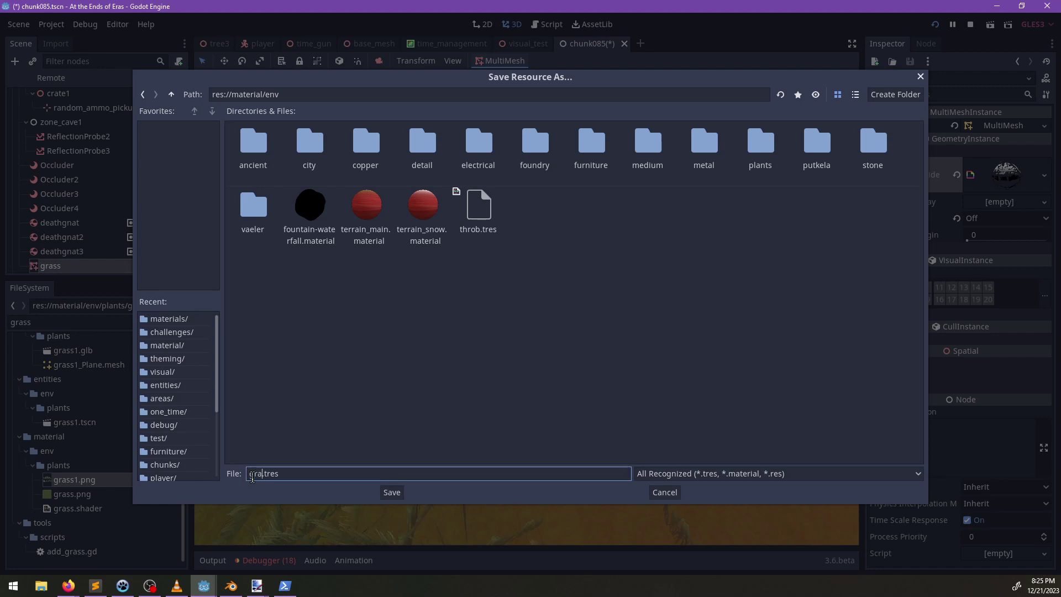
pyautogui.click(693, 475)
pyautogui.click(695, 517)
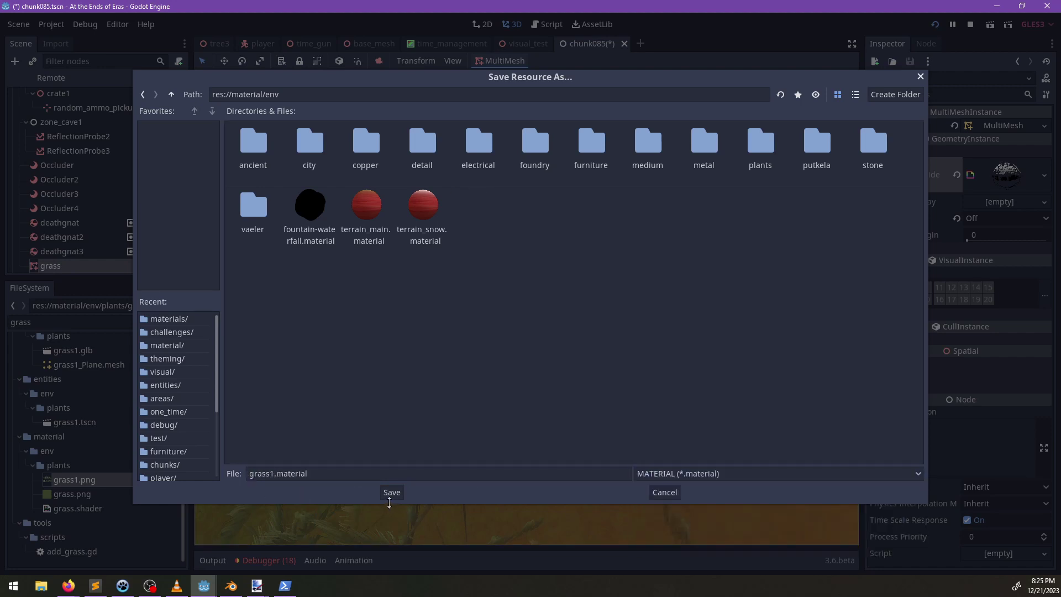
pyautogui.click(391, 492)
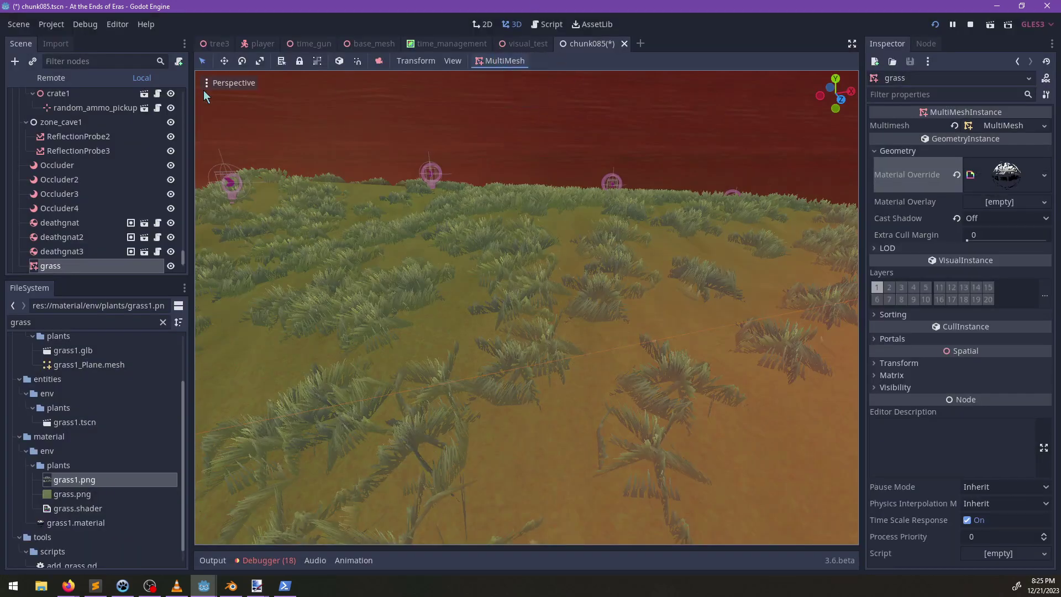
pyautogui.hotkey('ctrl', 's')
# Step: Search the project files for 97, open the chunk097.tscn scene, and show its grassy area
pyautogui.click(69, 320)
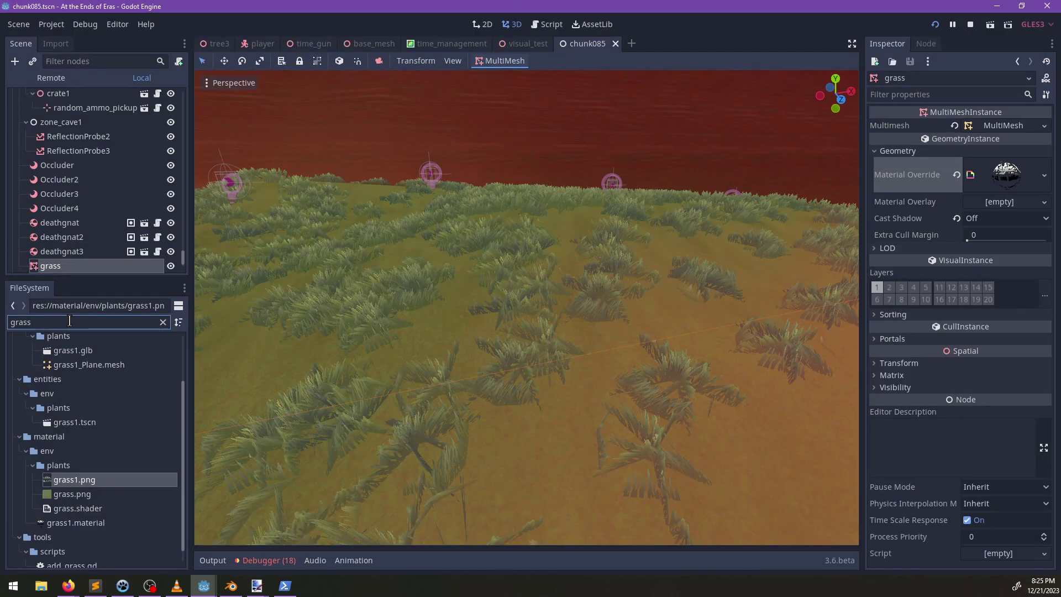
pyautogui.doubleClick(70, 320)
pyautogui.write('7')
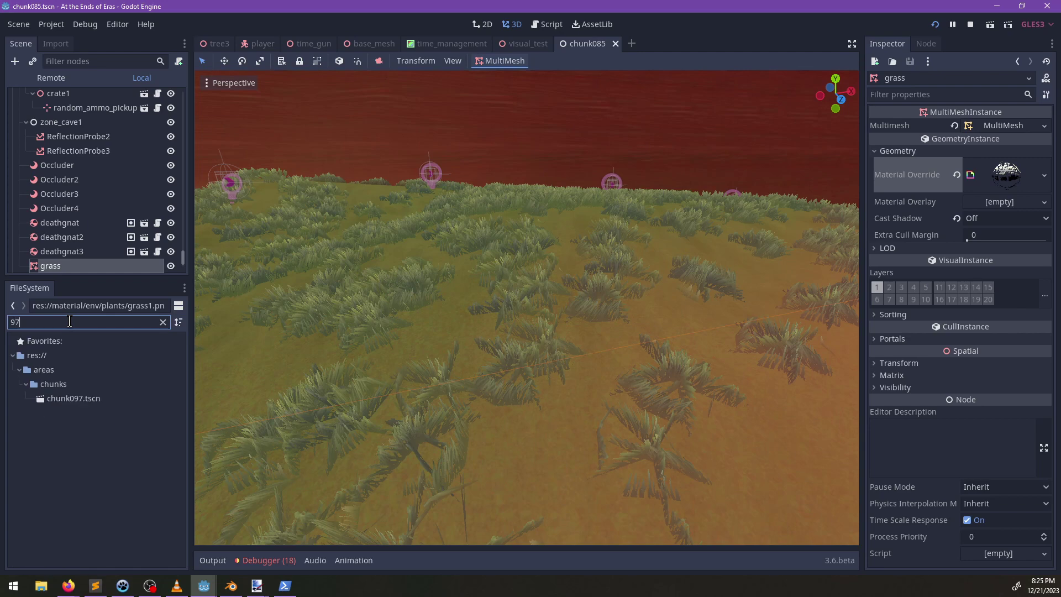
pyautogui.click(82, 396)
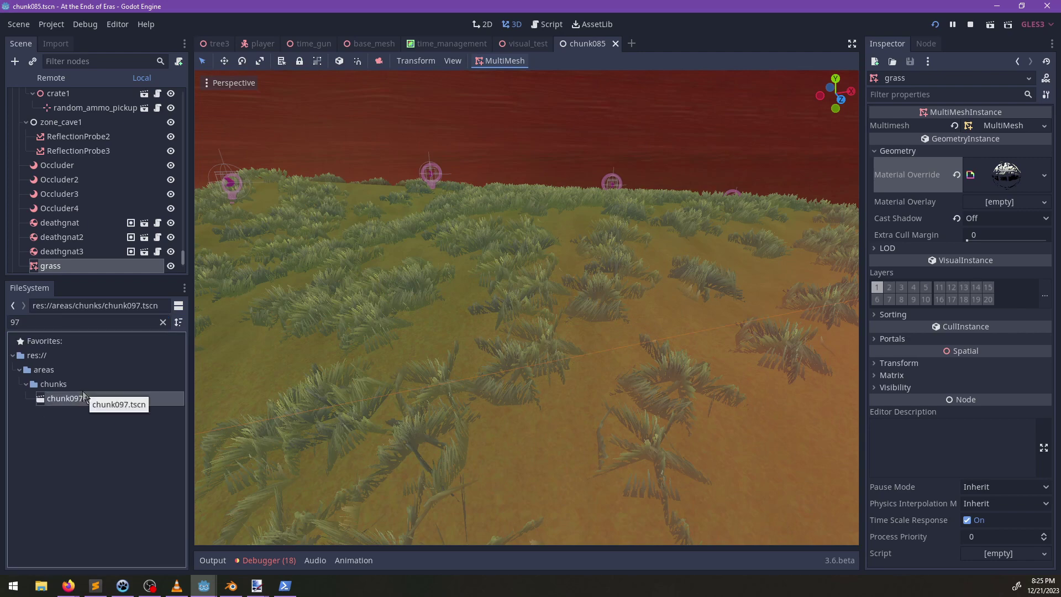
pyautogui.doubleClick(73, 399)
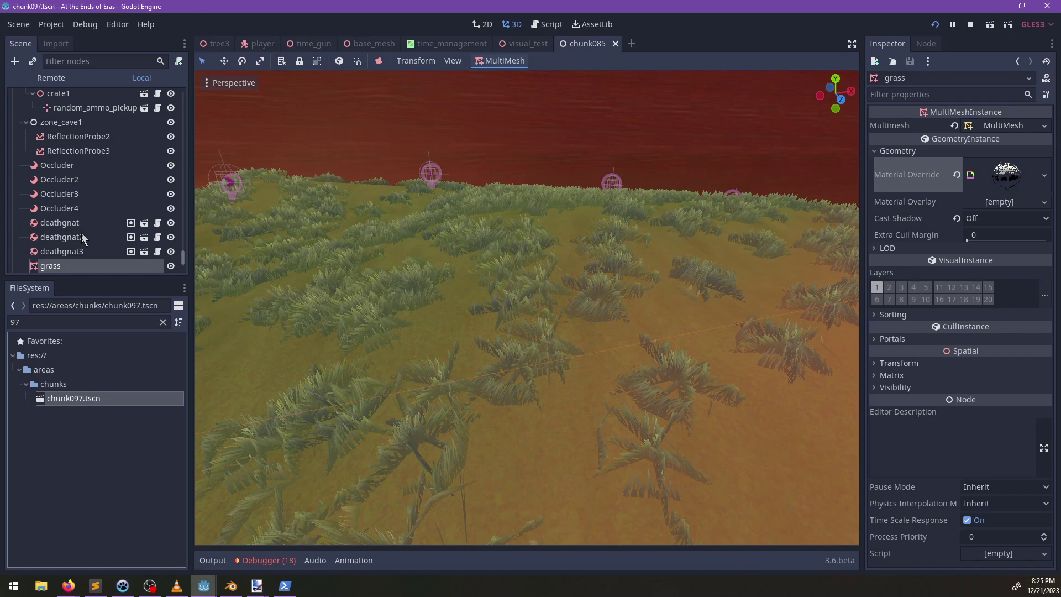
pyautogui.scroll(-10, 561, 238)
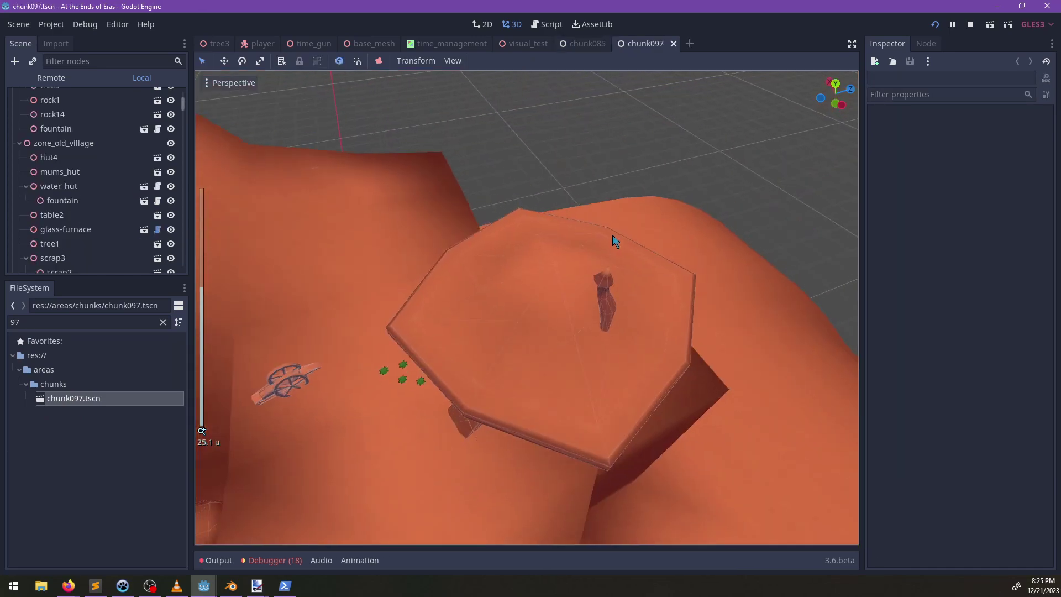
pyautogui.moveTo(531, 336); pyautogui.dragTo(471, 400, button='middle')
pyautogui.scroll(-4, 608, 349)
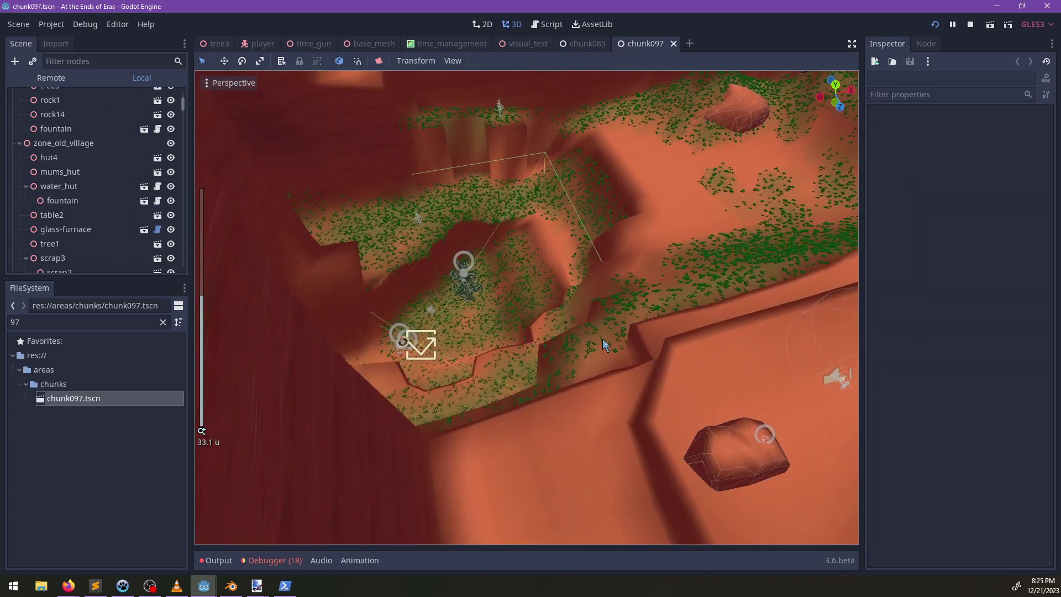
# Step: Filter chunk097's scene tree for grass
pyautogui.click(105, 61)
pyautogui.write('fras')
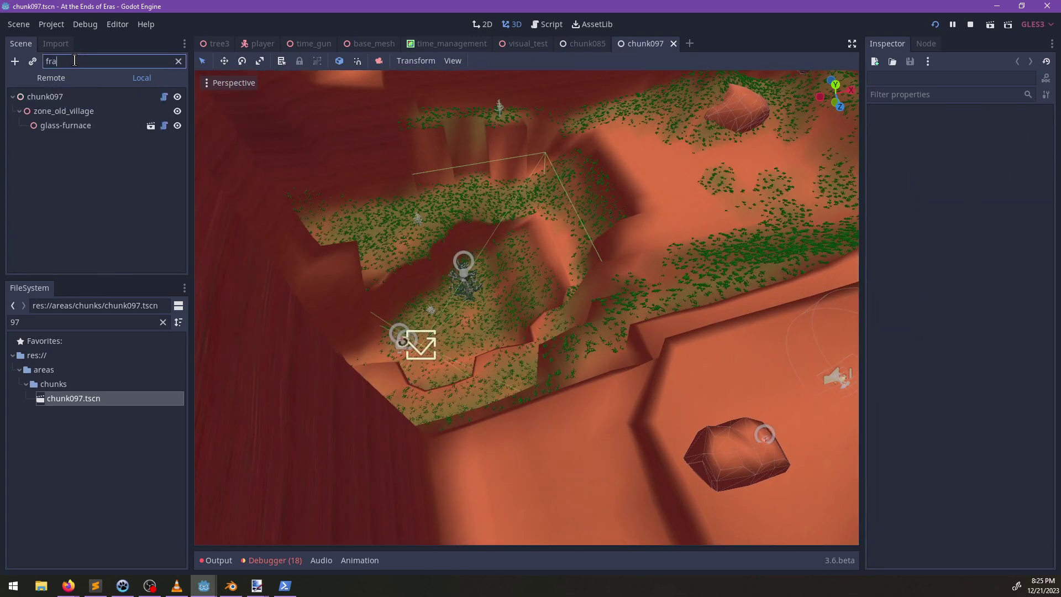
pyautogui.press('BackSpace')
pyautogui.press('BackSpace')
pyautogui.press('BackSpace')
pyautogui.press('BackSpace')
pyautogui.write('grass')
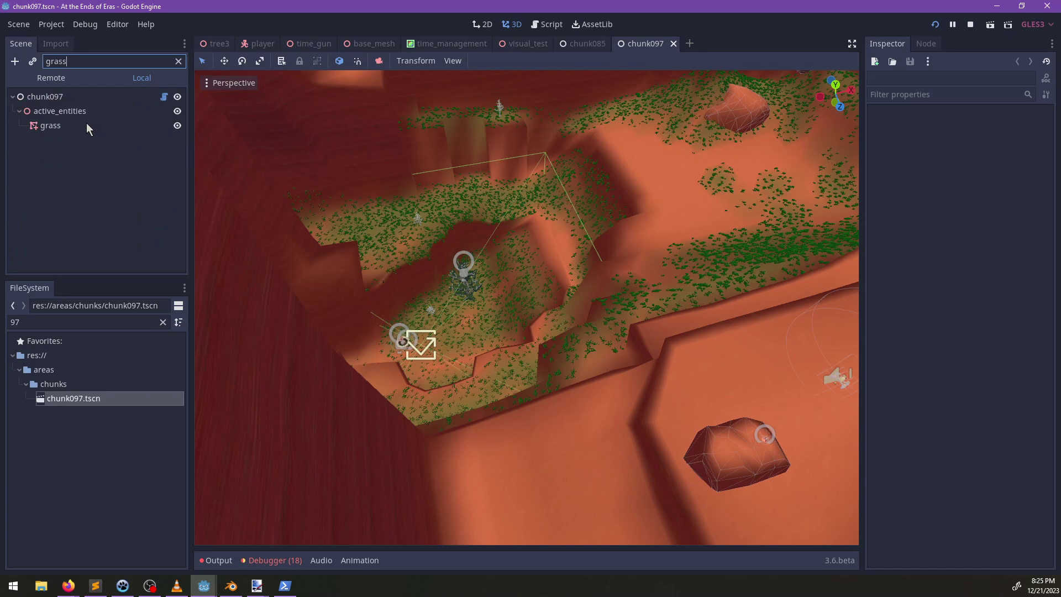
# Step: Select chunk097's grass node and search the project files for grass1
pyautogui.click(86, 124)
pyautogui.click(107, 324)
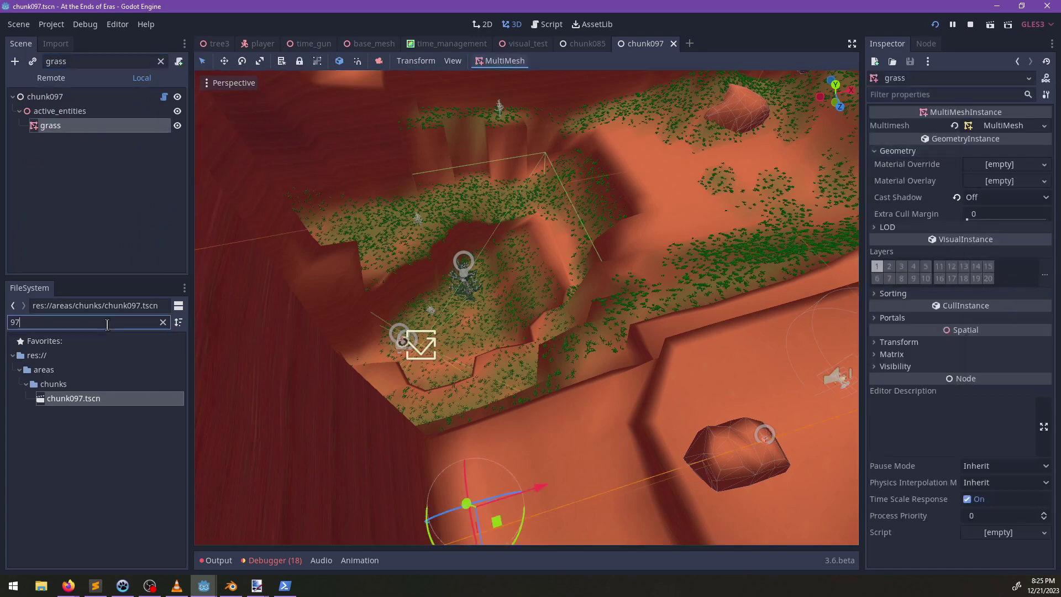
pyautogui.write('grass1')
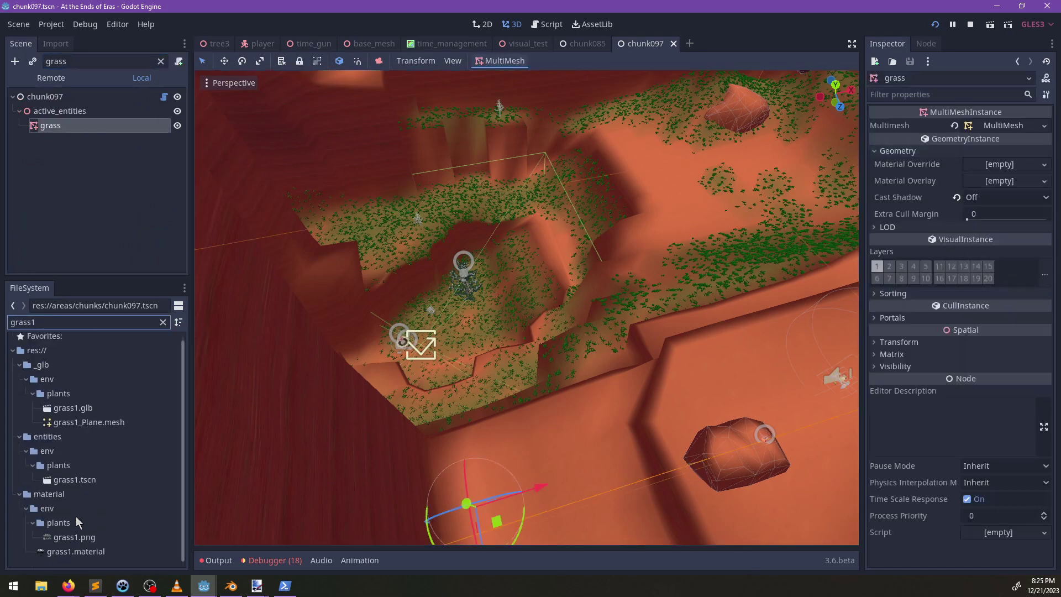
pyautogui.moveTo(62, 476); pyautogui.dragTo(628, 339)
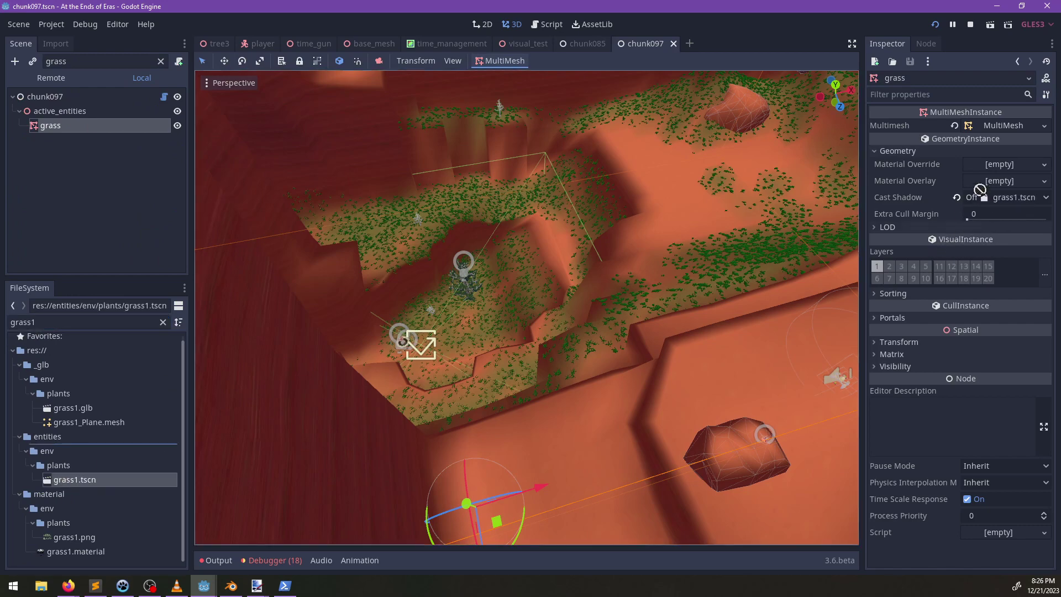
pyautogui.click(1007, 168)
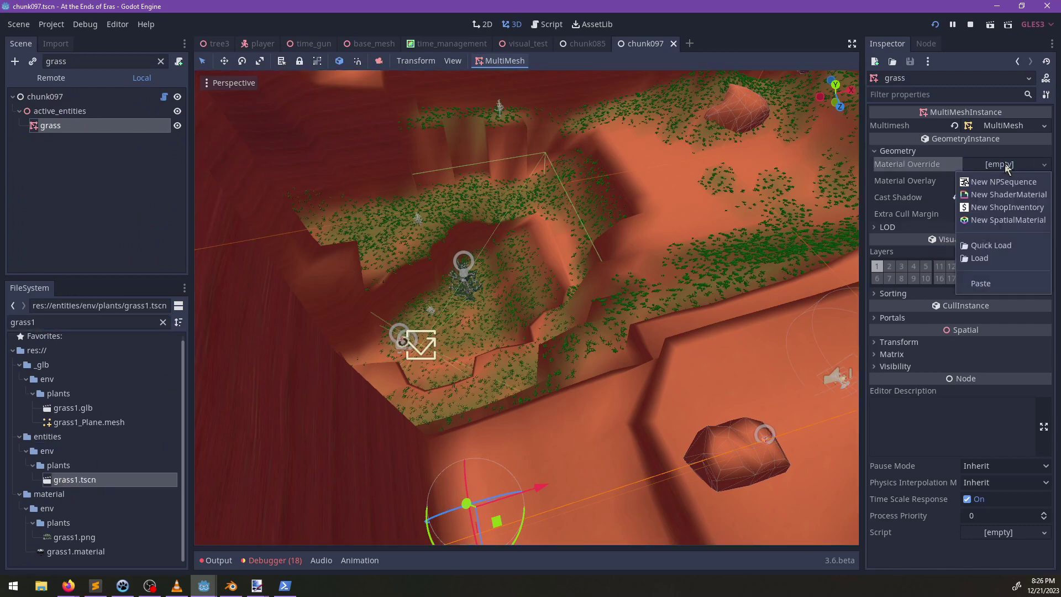
pyautogui.press('Escape')
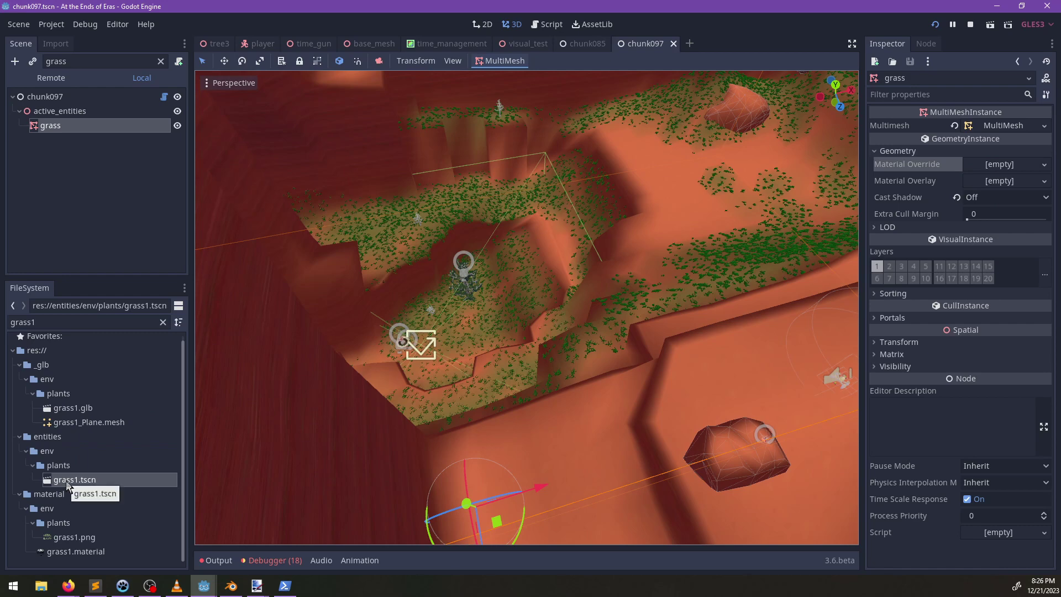
# Step: Assign grass1.material as the material override of chunk097's grass node and save the scene
pyautogui.moveTo(75, 551); pyautogui.dragTo(1000, 168)
pyautogui.keyDown('shift'); pyautogui.moveTo(587, 282); pyautogui.dragTo(518, 245, button='middle'); pyautogui.keyUp('shift')
pyautogui.scroll(4, 425, 313)
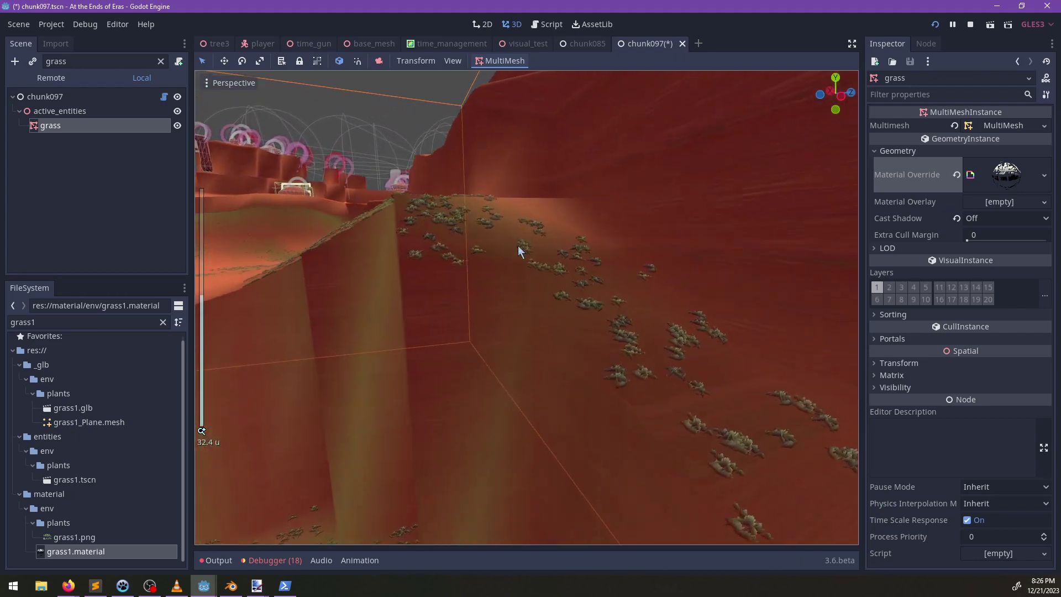
pyautogui.scroll(8, 562, 257)
pyautogui.hotkey('ctrl', 's')
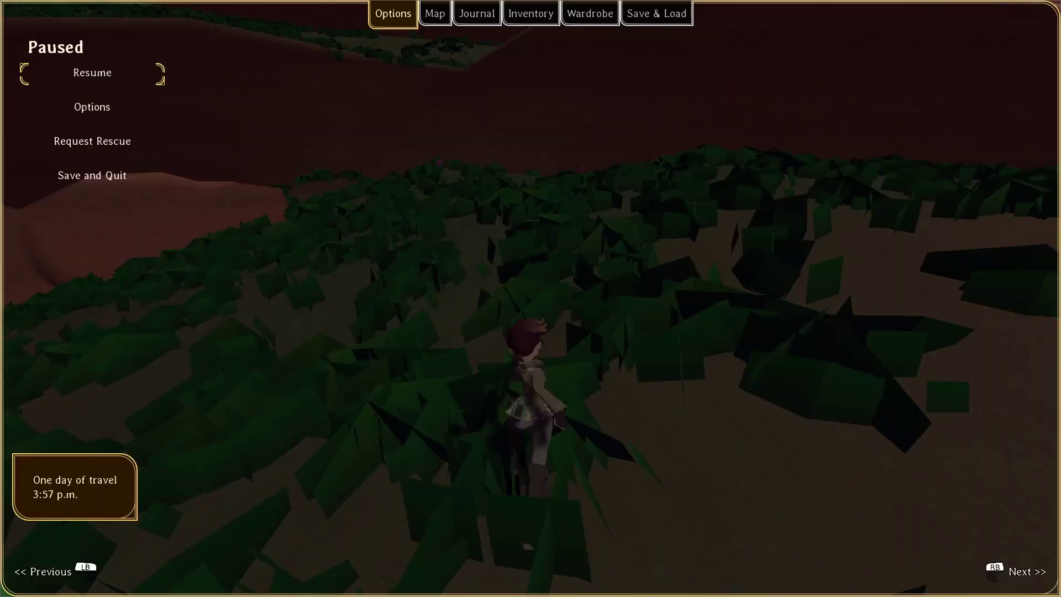
# Step: Quit the running game through its in-game console and run the project again
pyautogui.press('Escape')
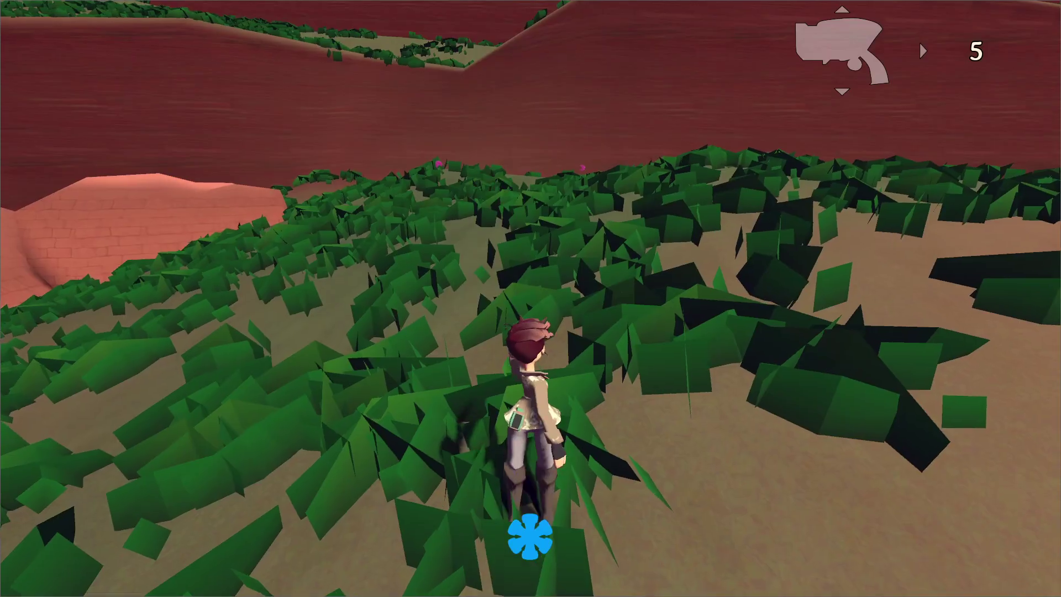
pyautogui.press('`')
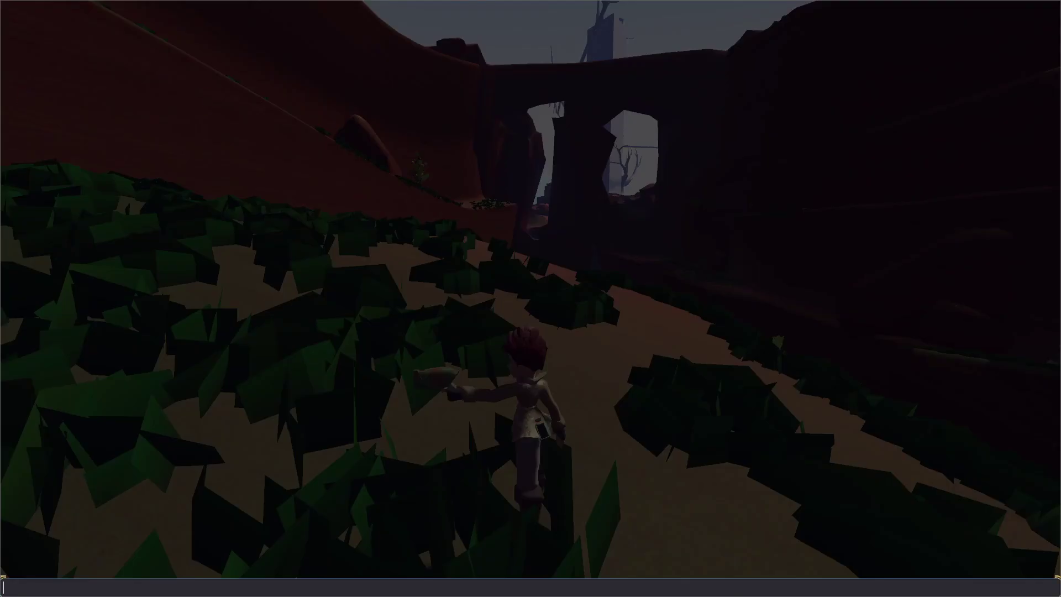
pyautogui.press('Return')
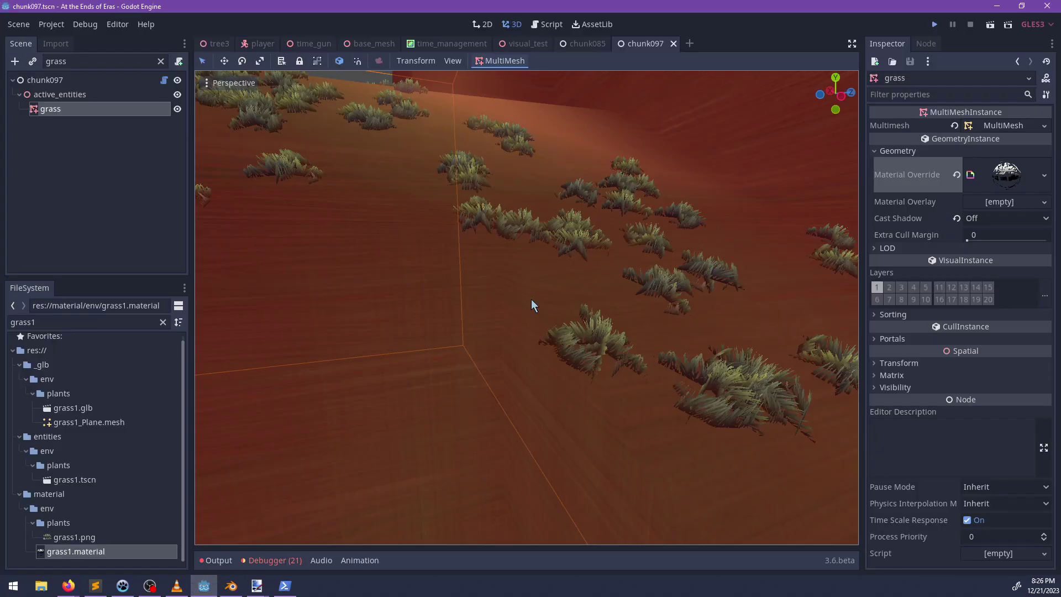
pyautogui.press('F5')
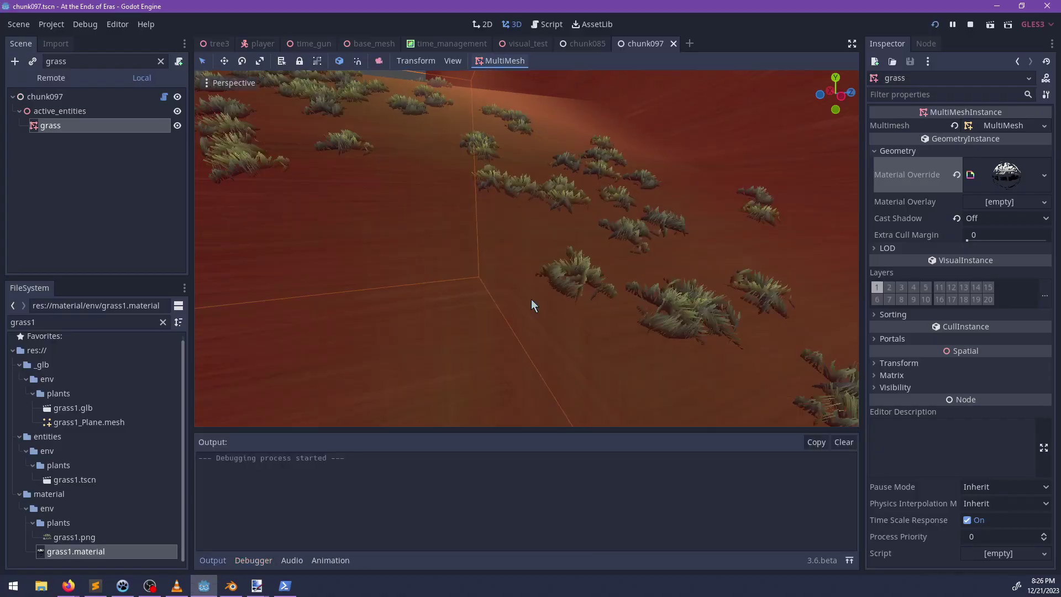
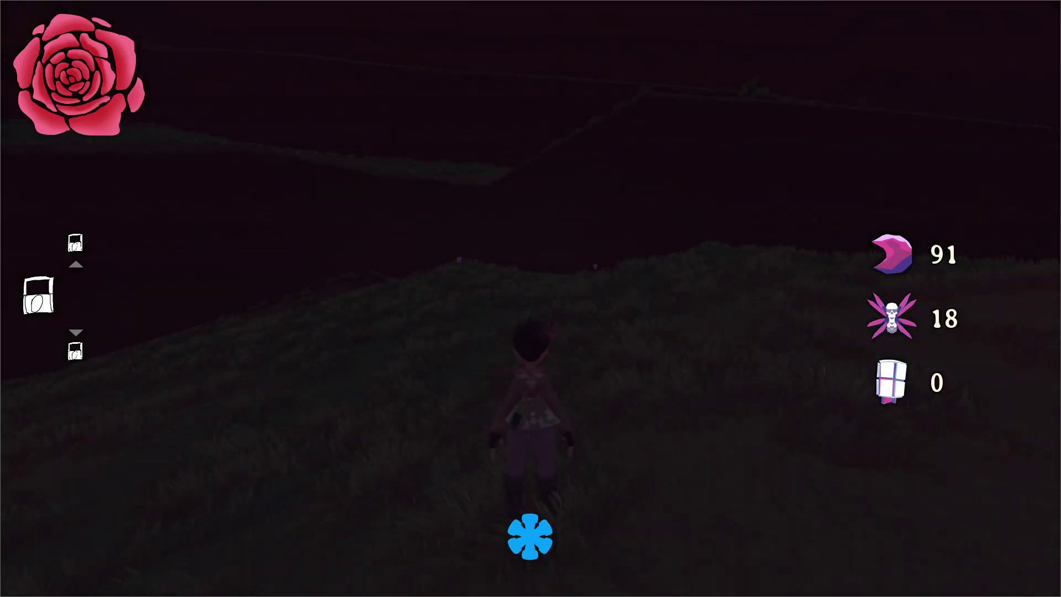
# Step: Move the character forward through the grassy area to examine the new grass material in the game
pyautogui.press('w')
pyautogui.press('w')
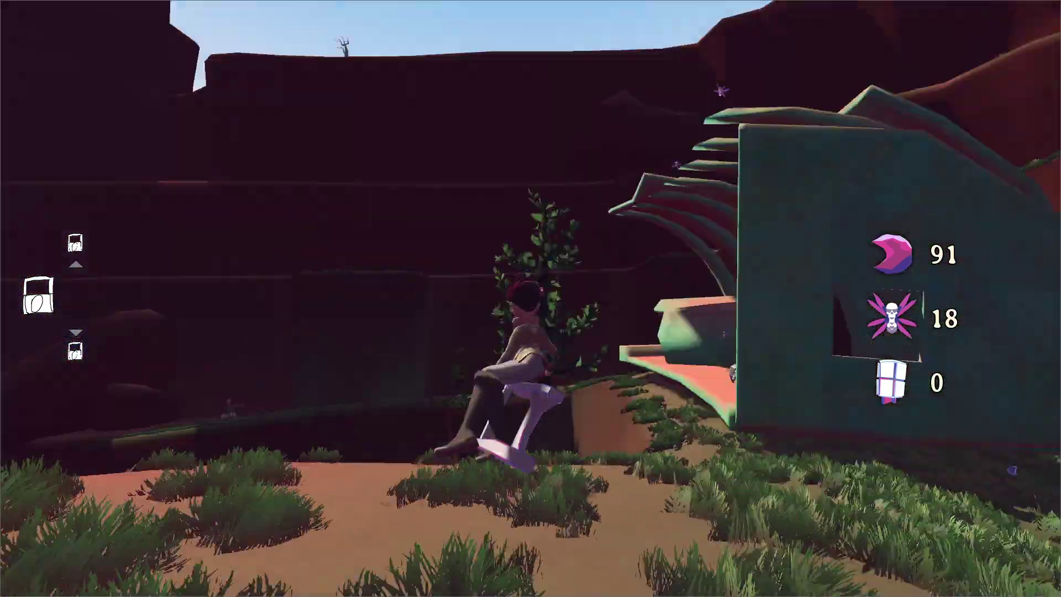
pyautogui.press('w')
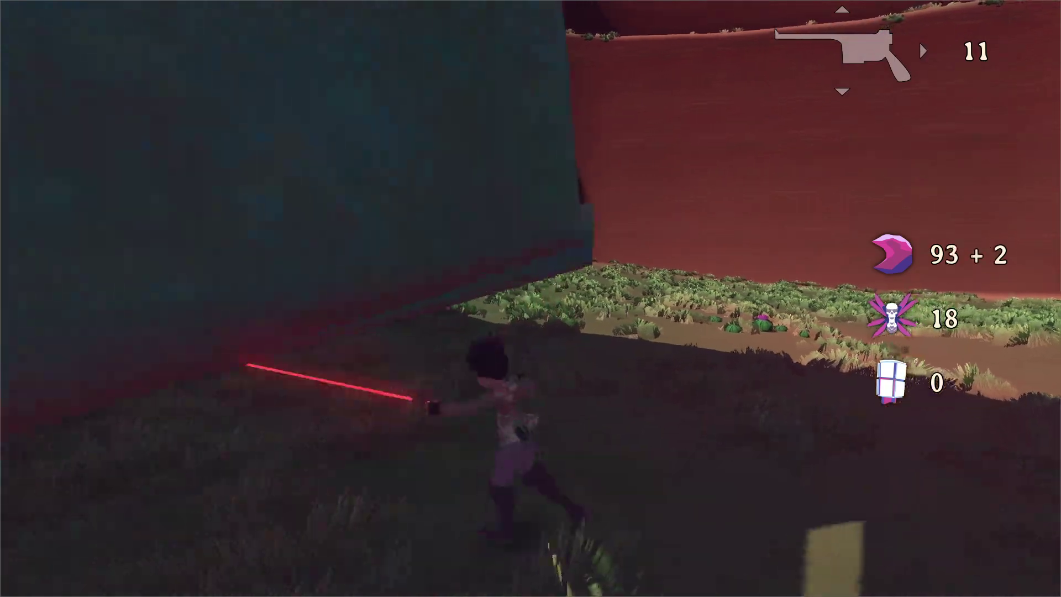
# Step: Travel through the canyon past the green structures and back, examining the new grass from several viewpoints, and pause the game
pyautogui.press('w')
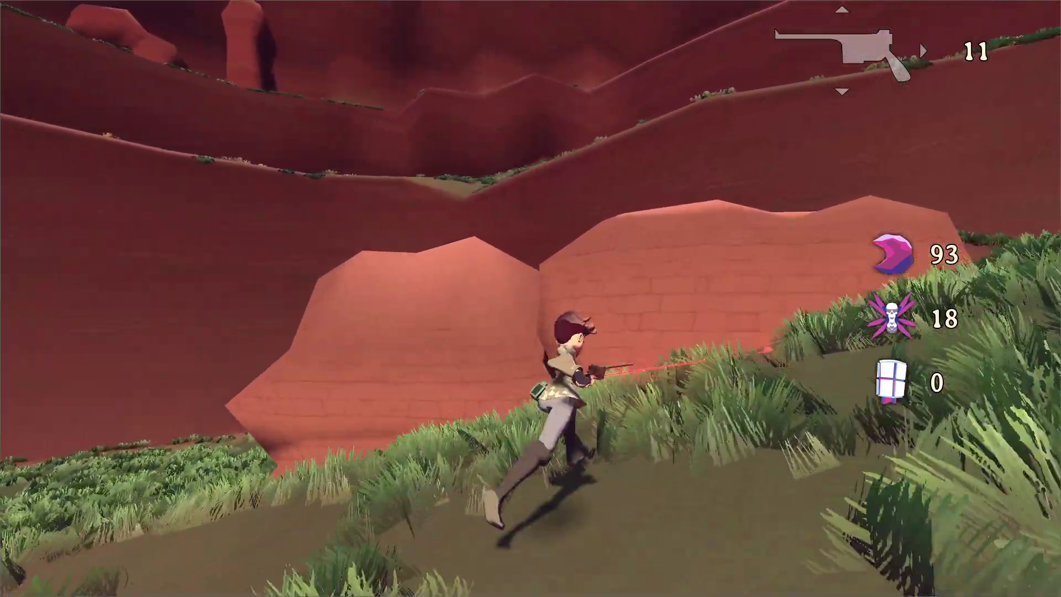
pyautogui.press('w')
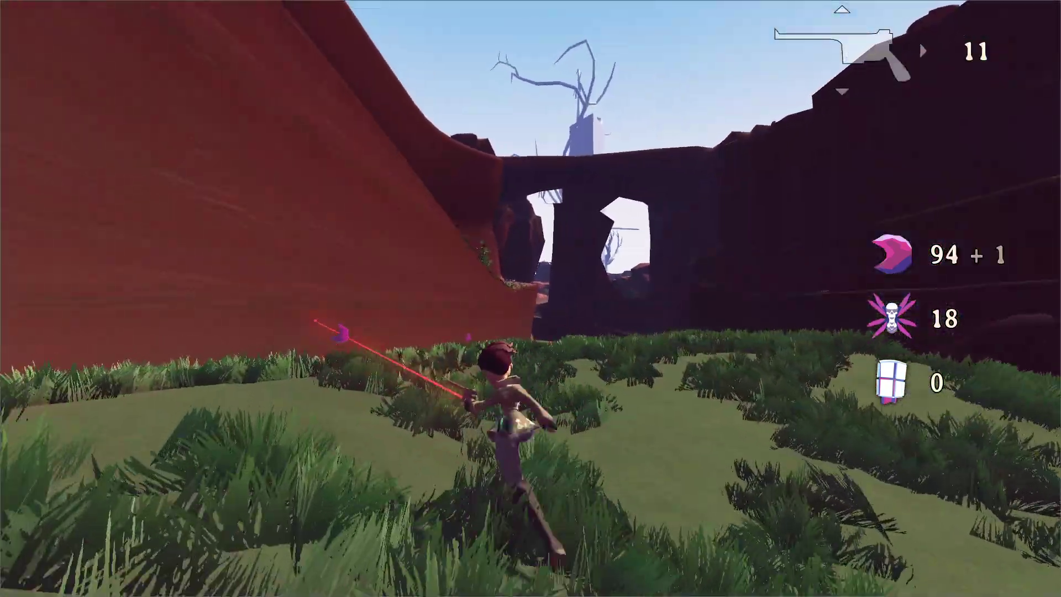
pyautogui.press('w')
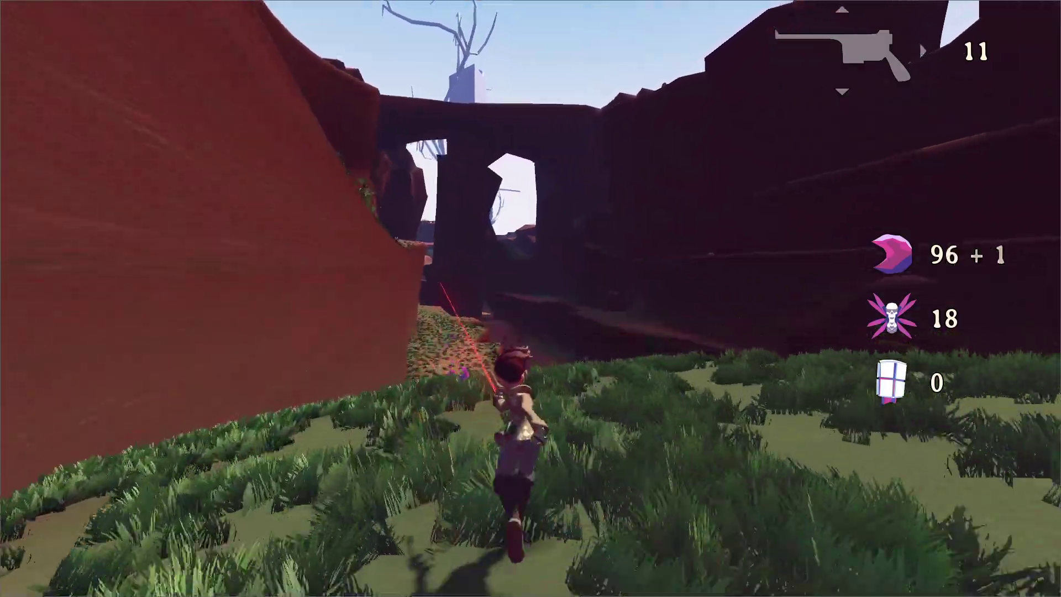
pyautogui.press('w')
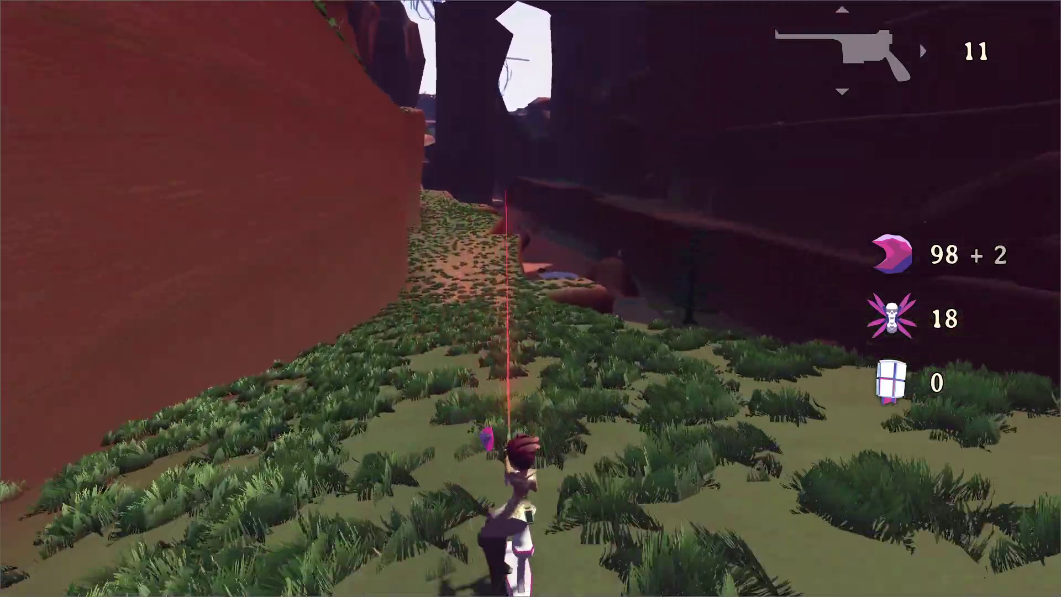
pyautogui.press('w')
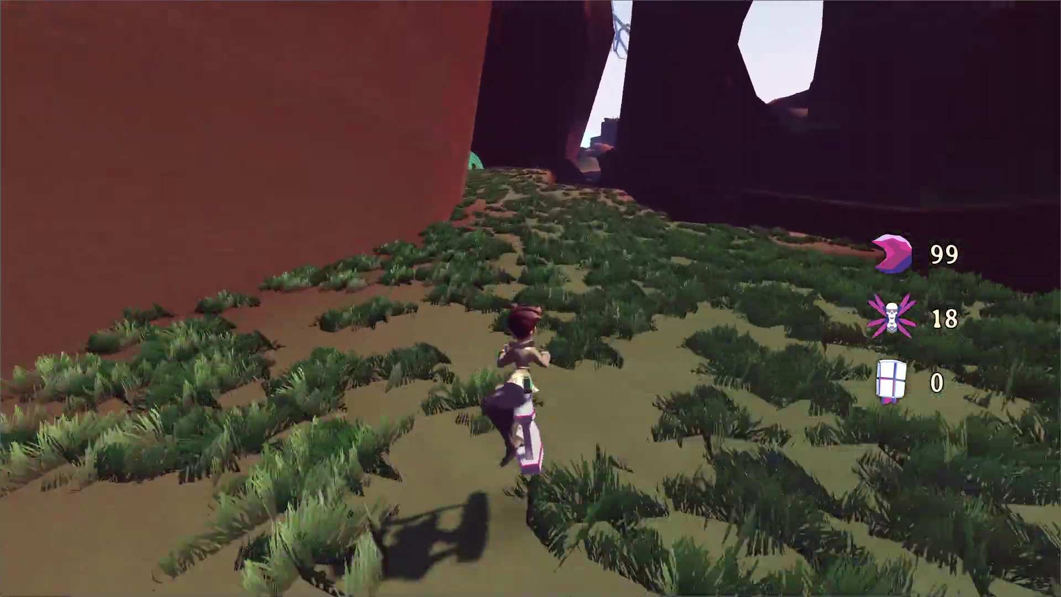
pyautogui.press('w')
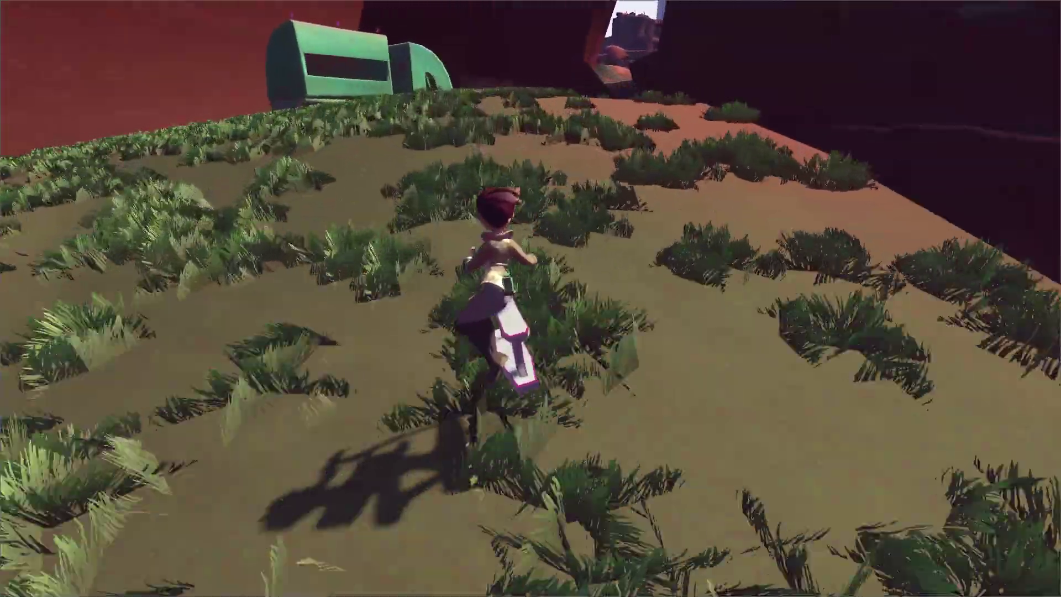
pyautogui.press('w')
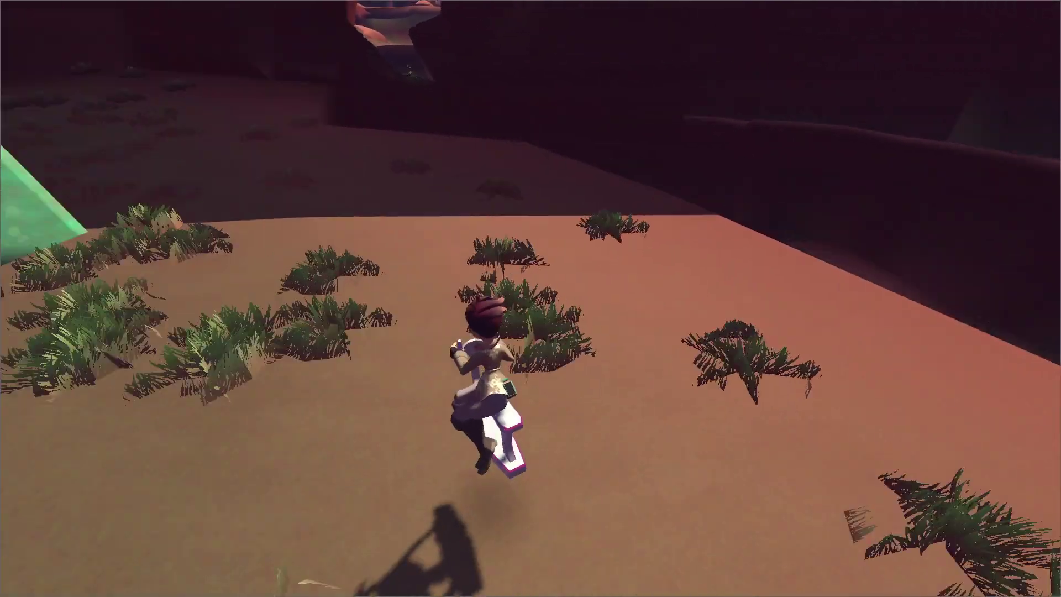
pyautogui.press('w')
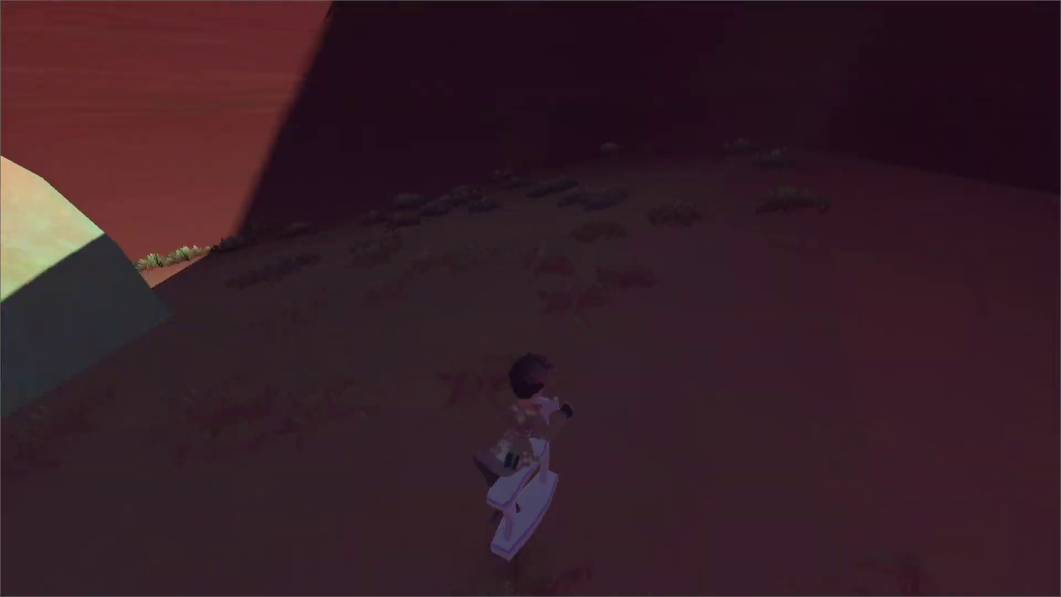
pyautogui.press('w')
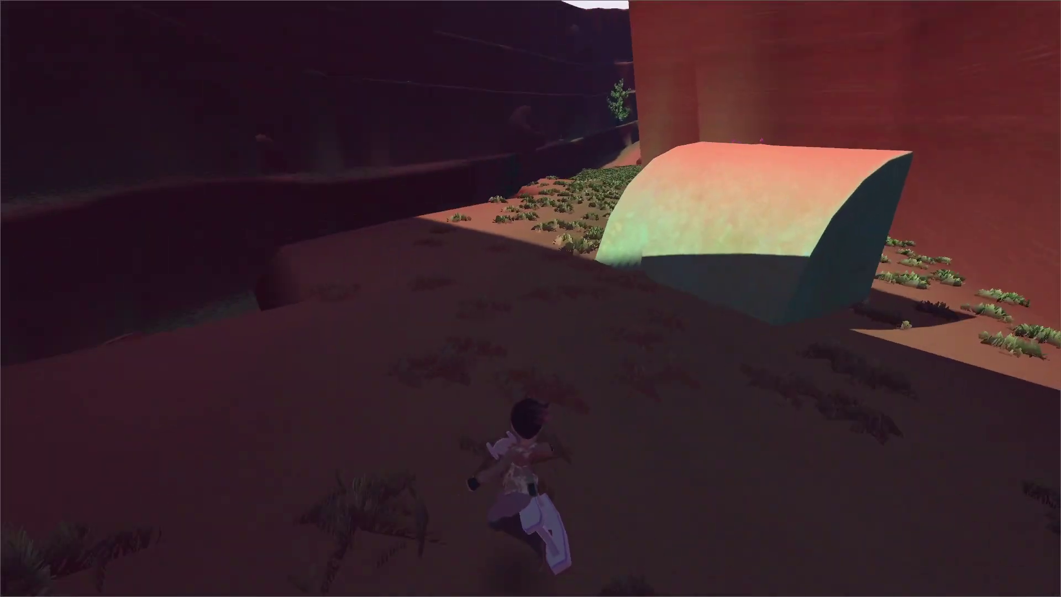
pyautogui.press('w')
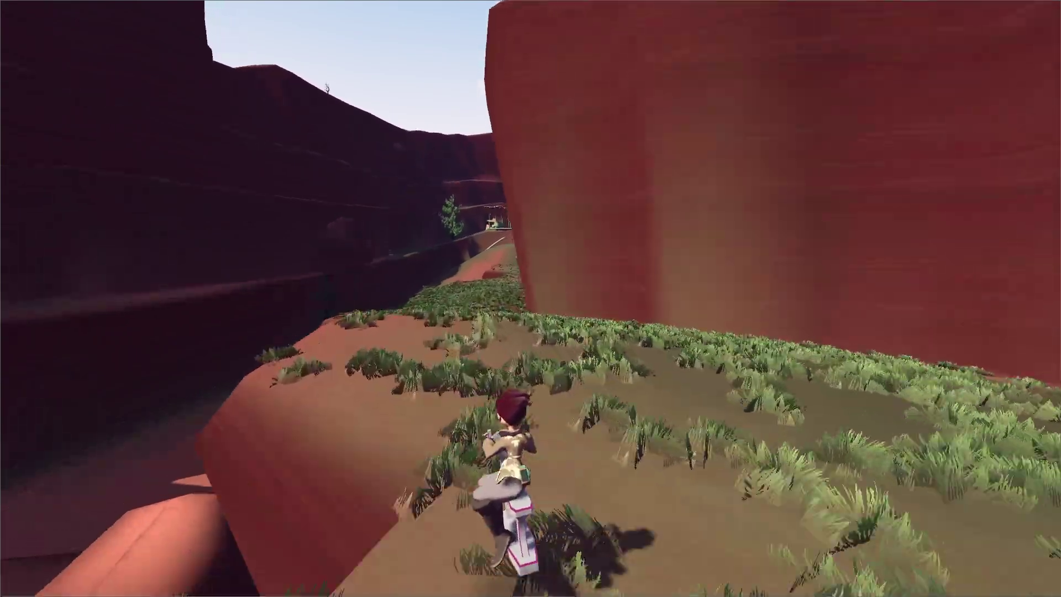
pyautogui.press('w')
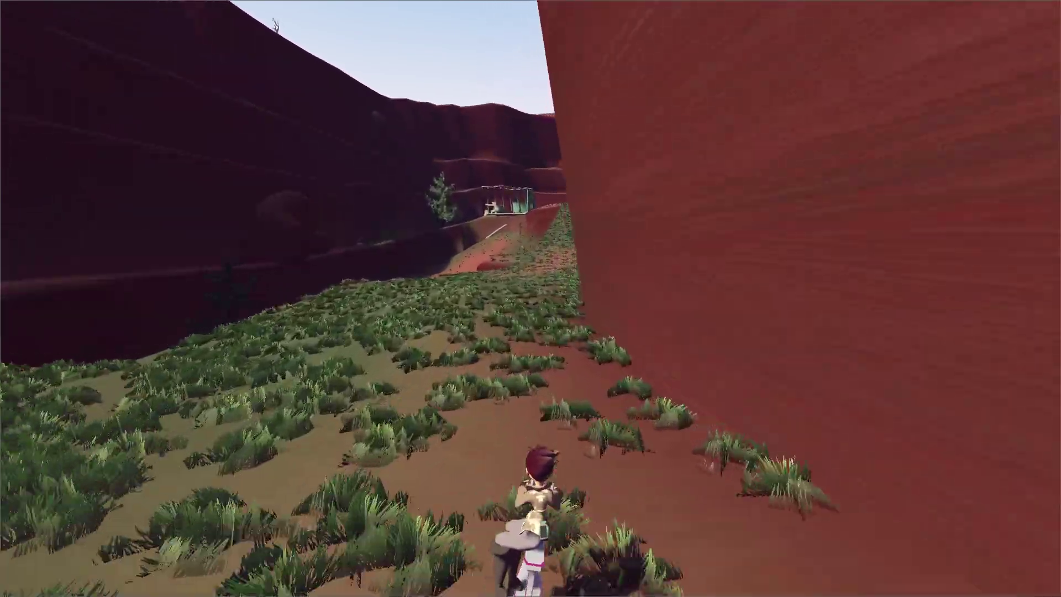
pyautogui.press('w')
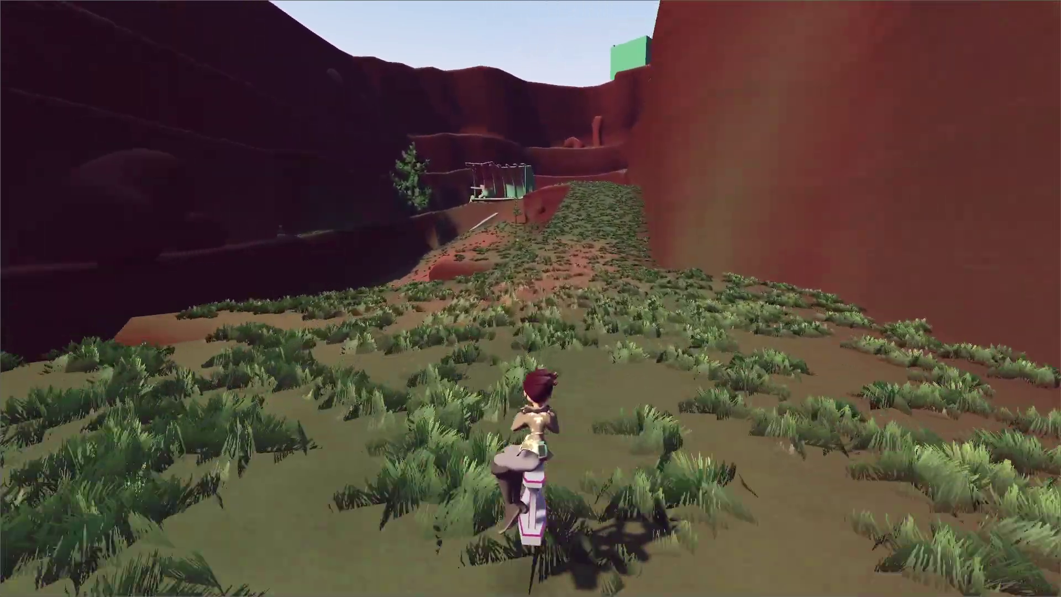
pyautogui.press('w')
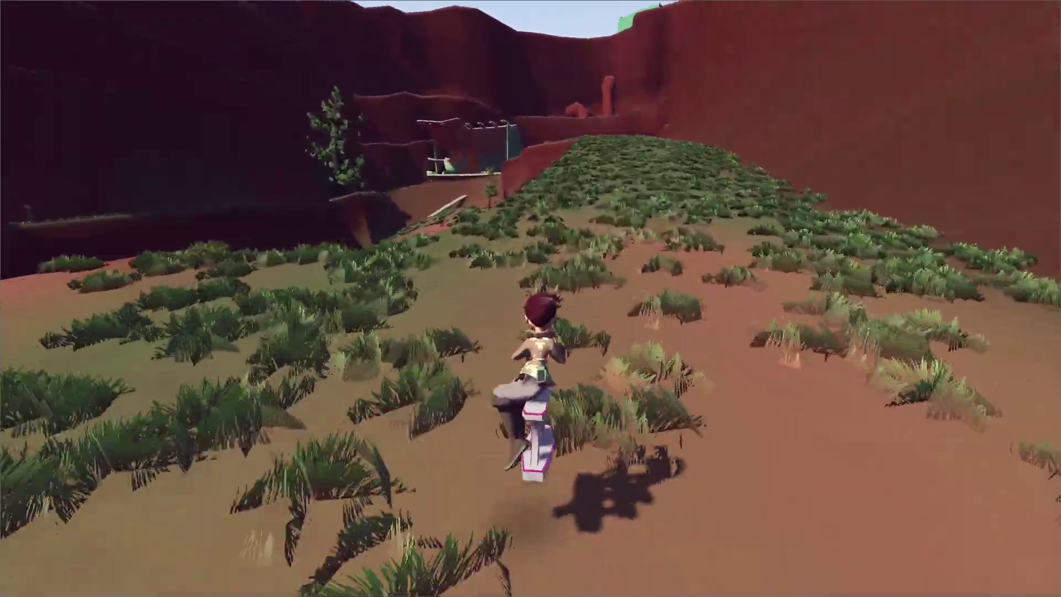
pyautogui.press('w')
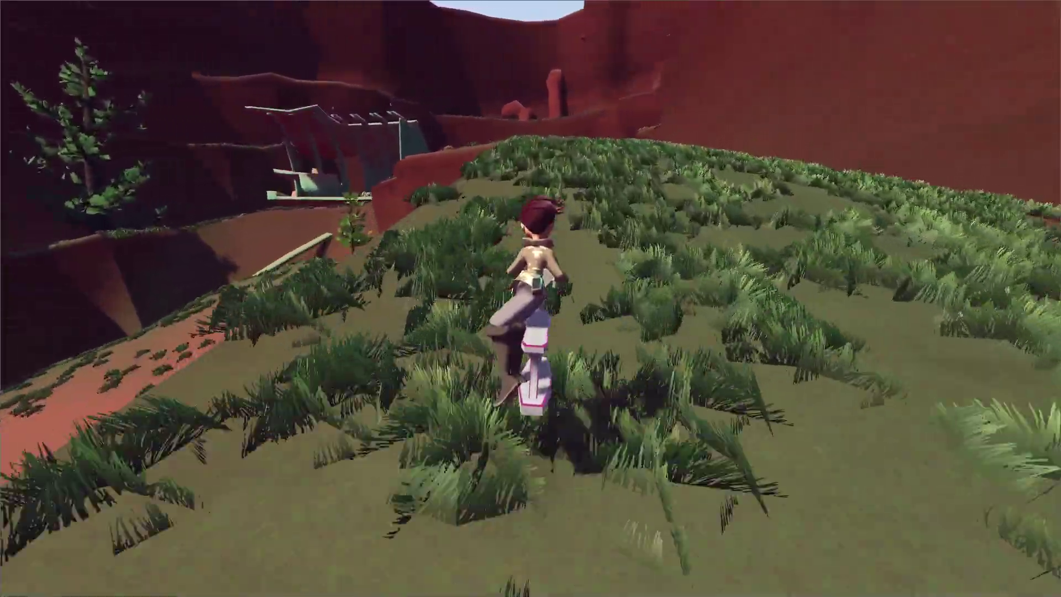
pyautogui.press('w')
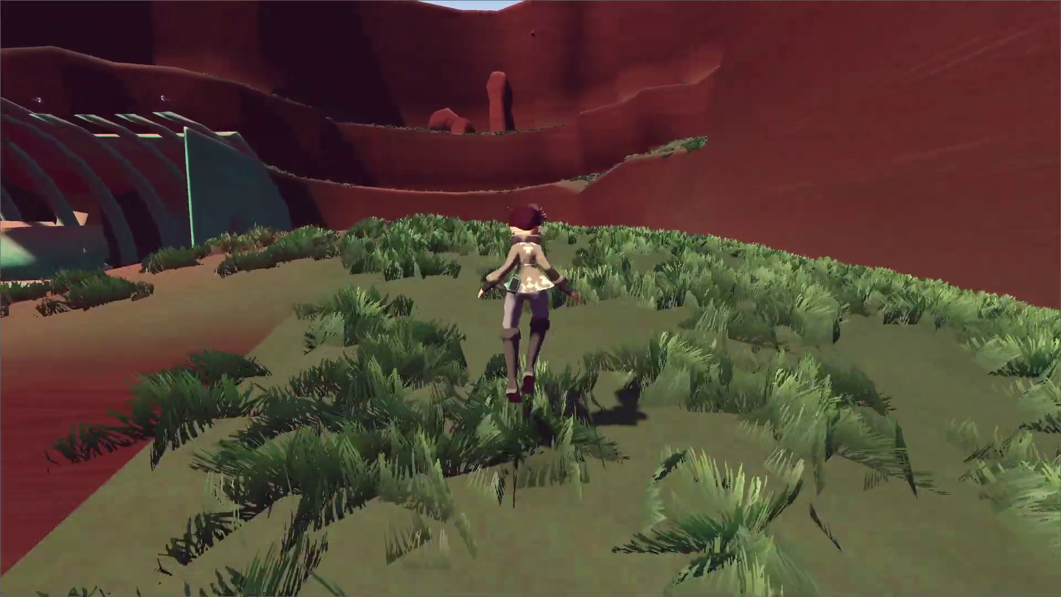
pyautogui.press('w')
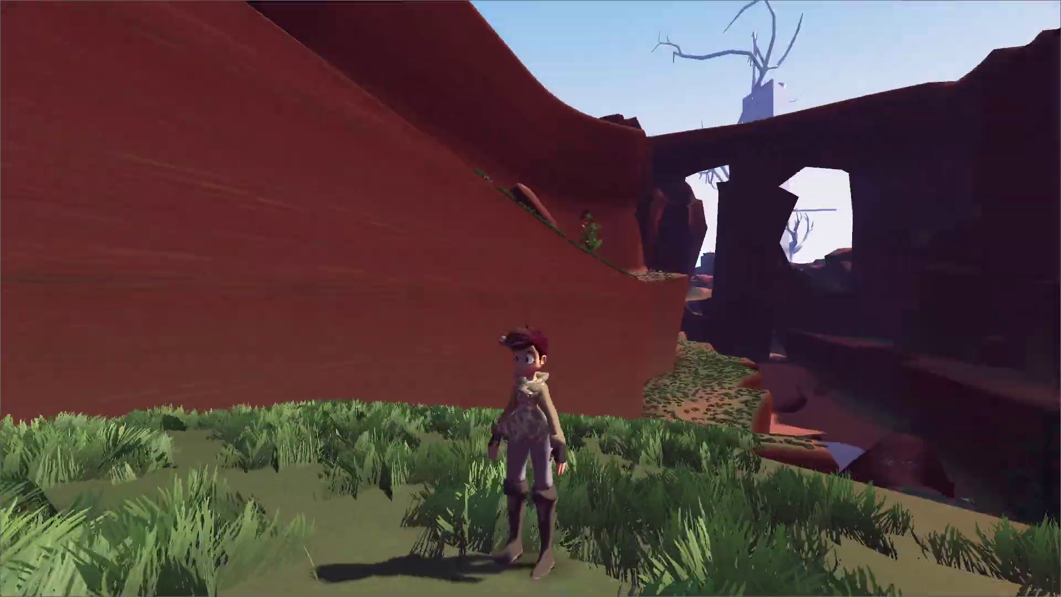
pyautogui.press('w')
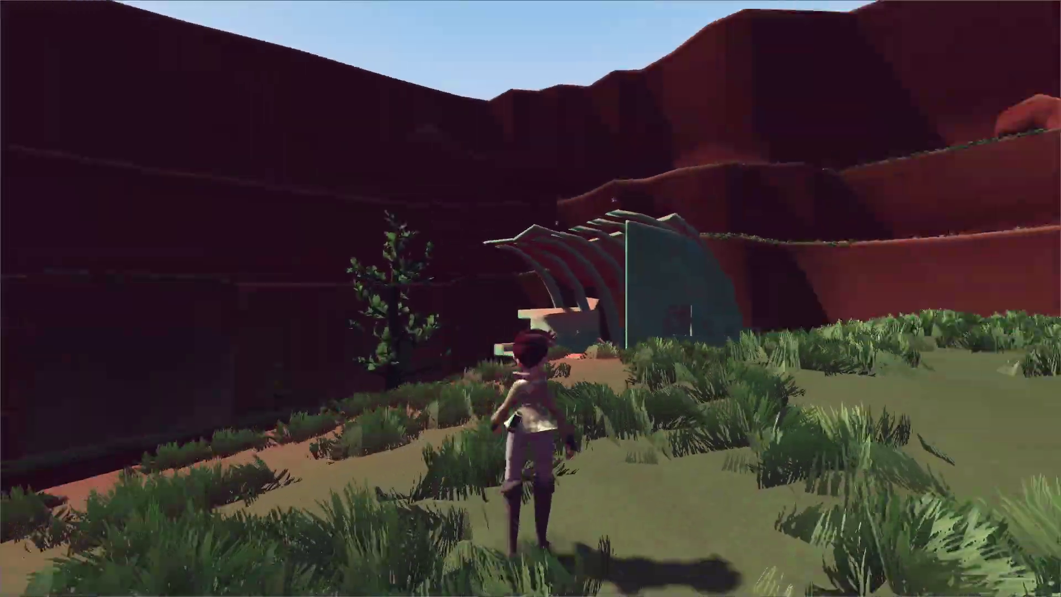
pyautogui.press('w')
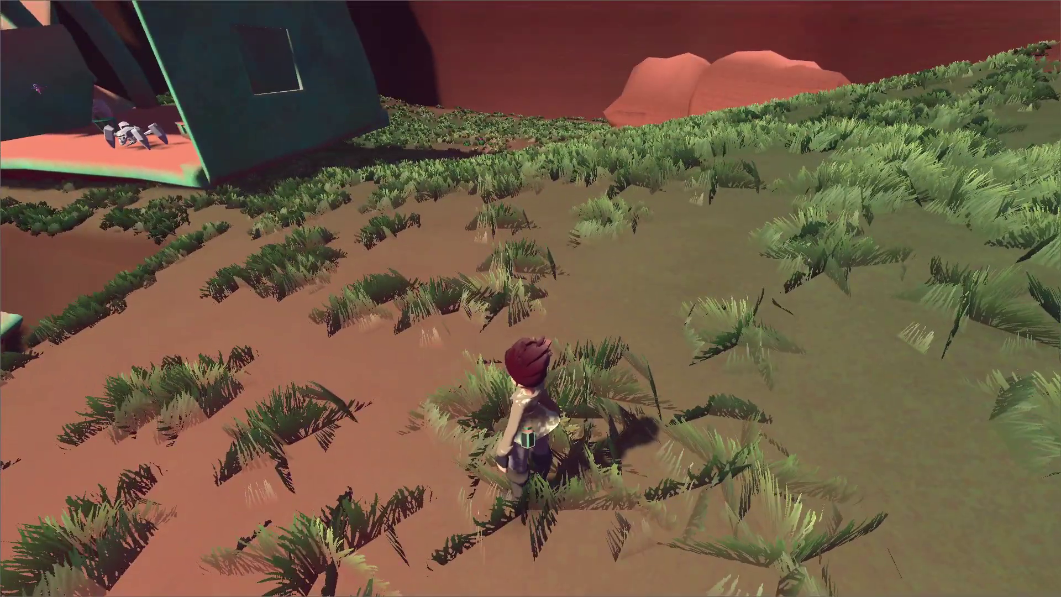
pyautogui.press('w')
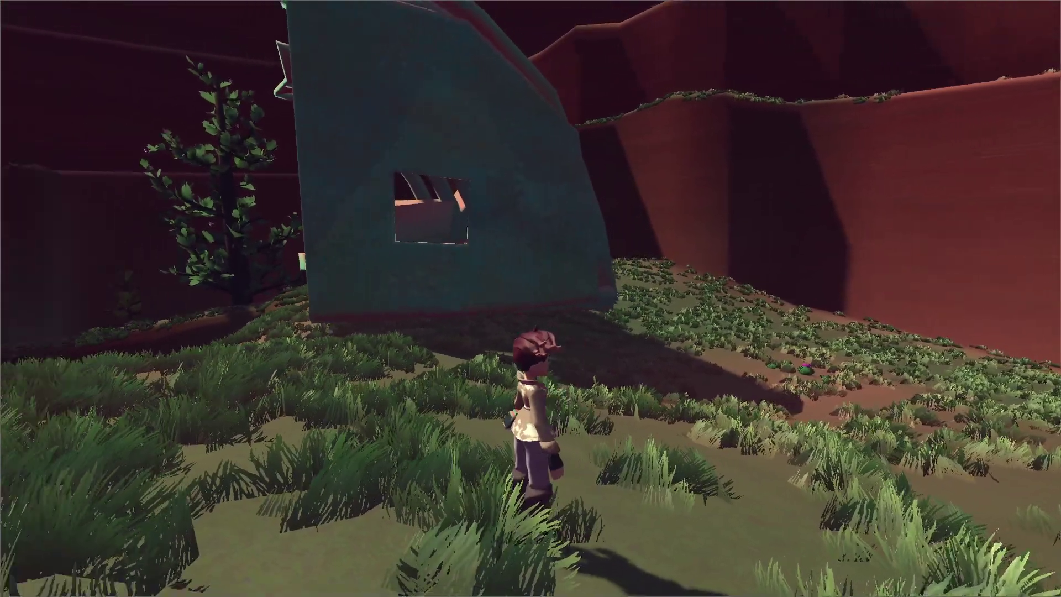
pyautogui.press('w')
pyautogui.press('Escape')
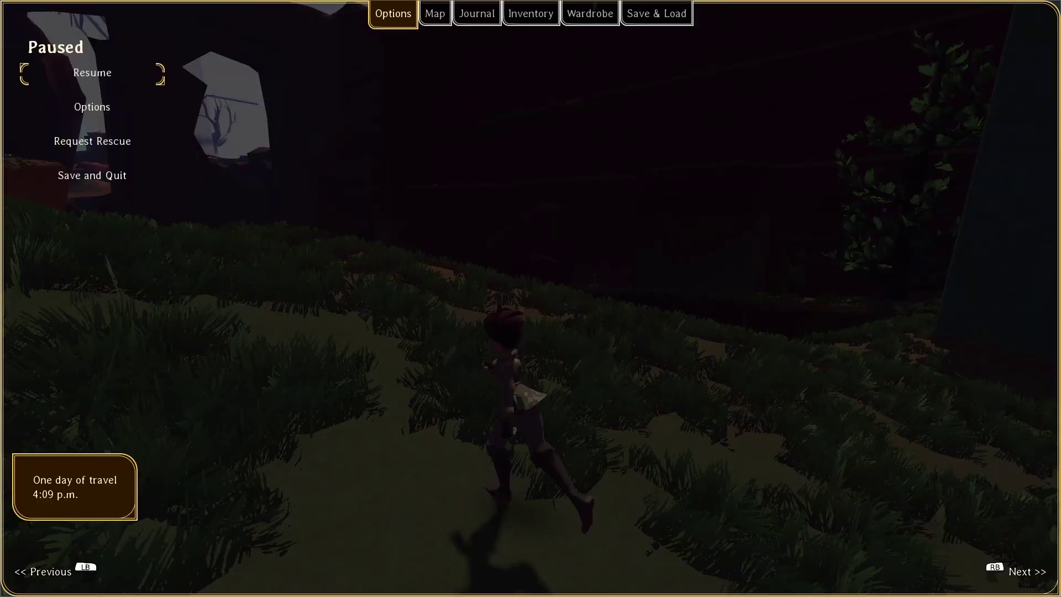
# Step: Switch to the Godot editor, search the project files for plant, and examine the movement uniforms in plant_opaque_moving.shader
pyautogui.hotkey('alt', 'Tab')
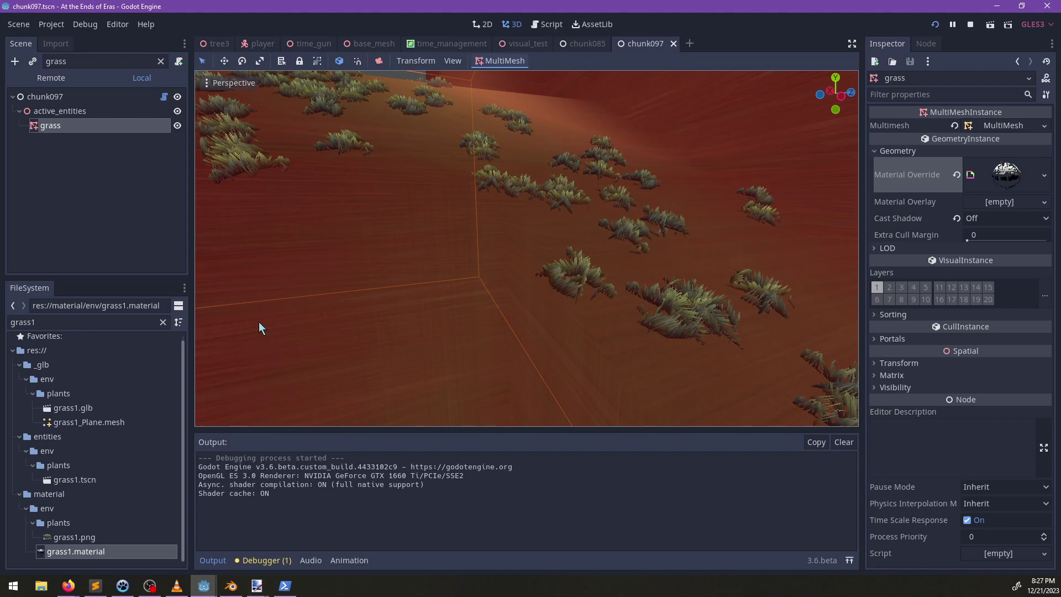
pyautogui.click(118, 324)
pyautogui.press('BackSpace')
pyautogui.press('BackSpace')
pyautogui.press('BackSpace')
pyautogui.press('BackSpace')
pyautogui.press('BackSpace')
pyautogui.press('BackSpace')
pyautogui.write('plant')
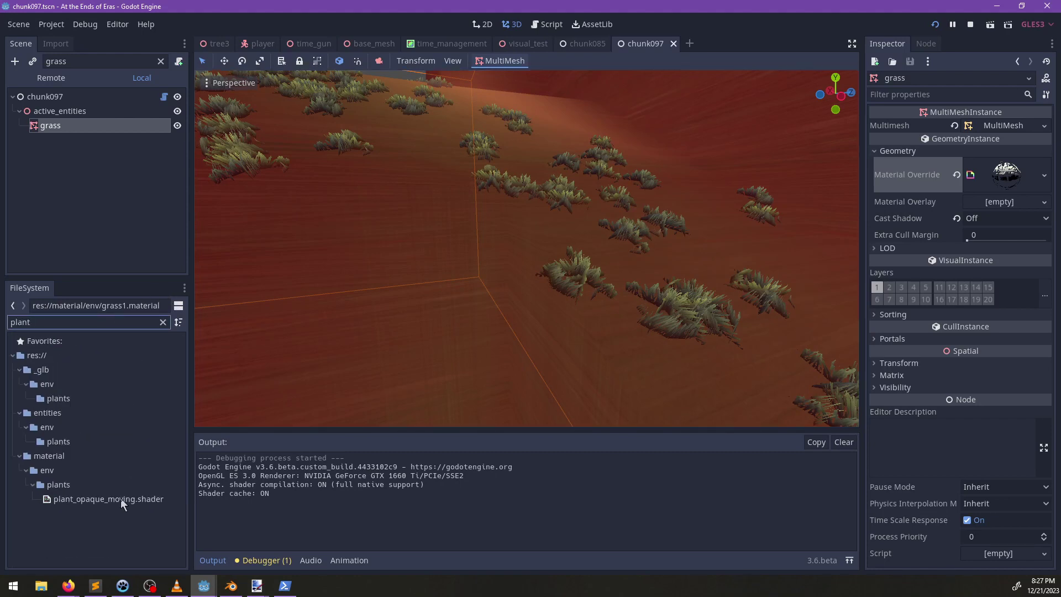
pyautogui.doubleClick(121, 498)
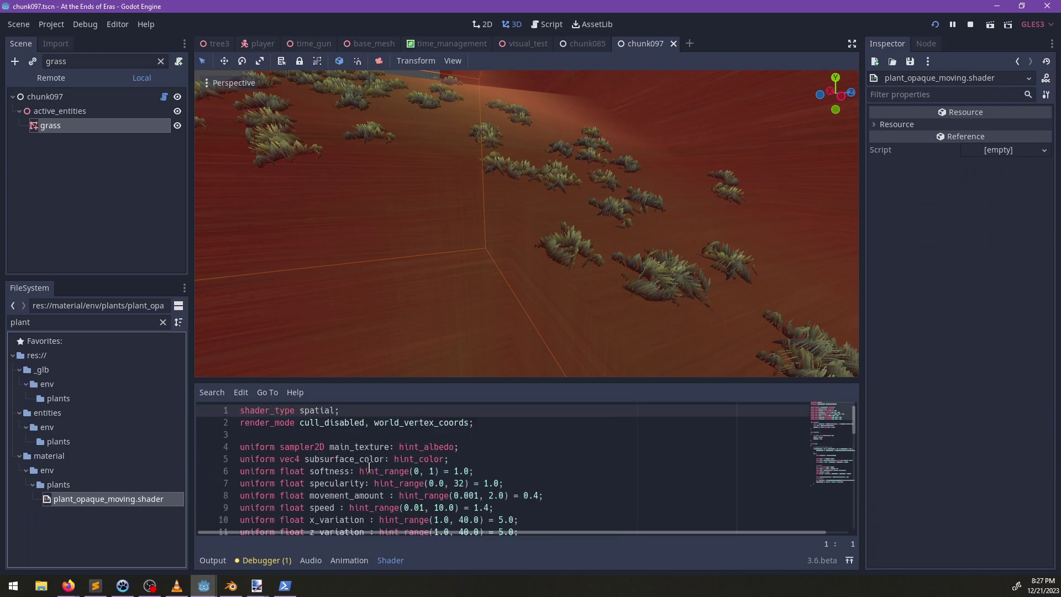
pyautogui.scroll(-1, 369, 468)
pyautogui.moveTo(545, 493); pyautogui.dragTo(574, 446)
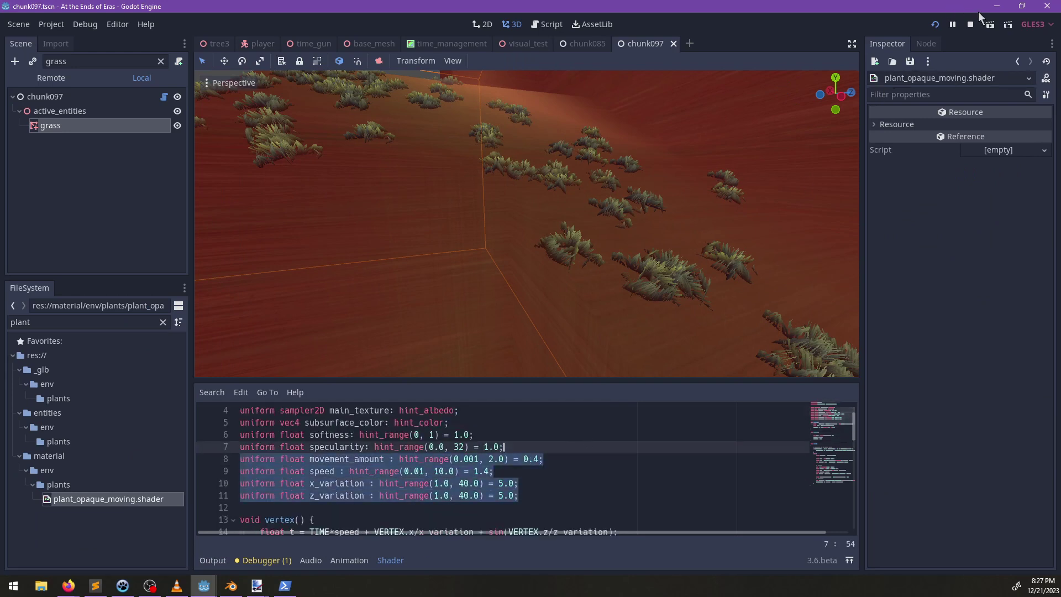
# Step: Stop the running game, switch to Sublime Text and expand the material/env/plants folder
pyautogui.click(970, 24)
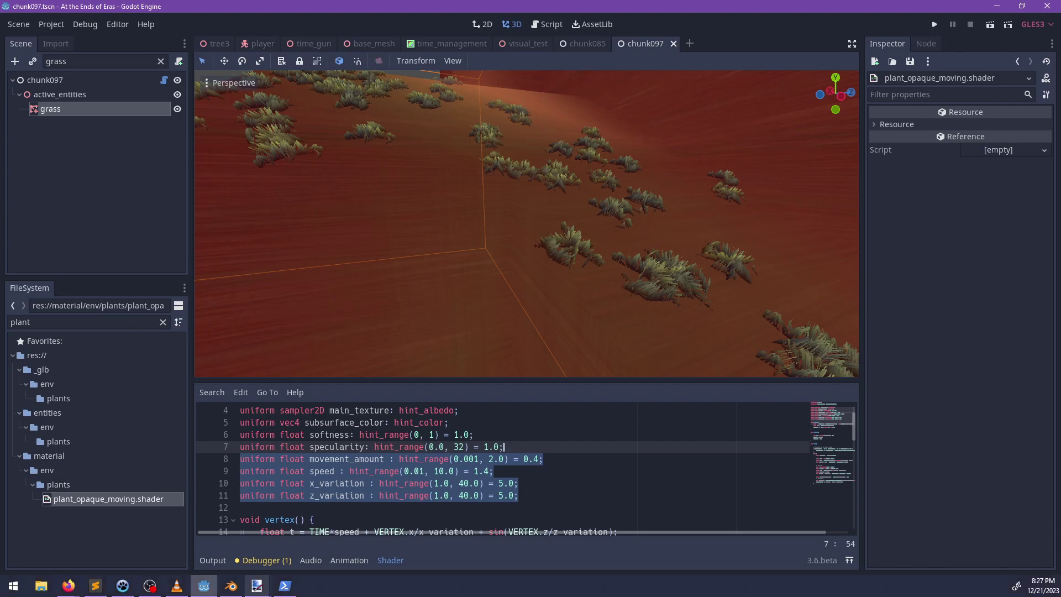
pyautogui.click(95, 586)
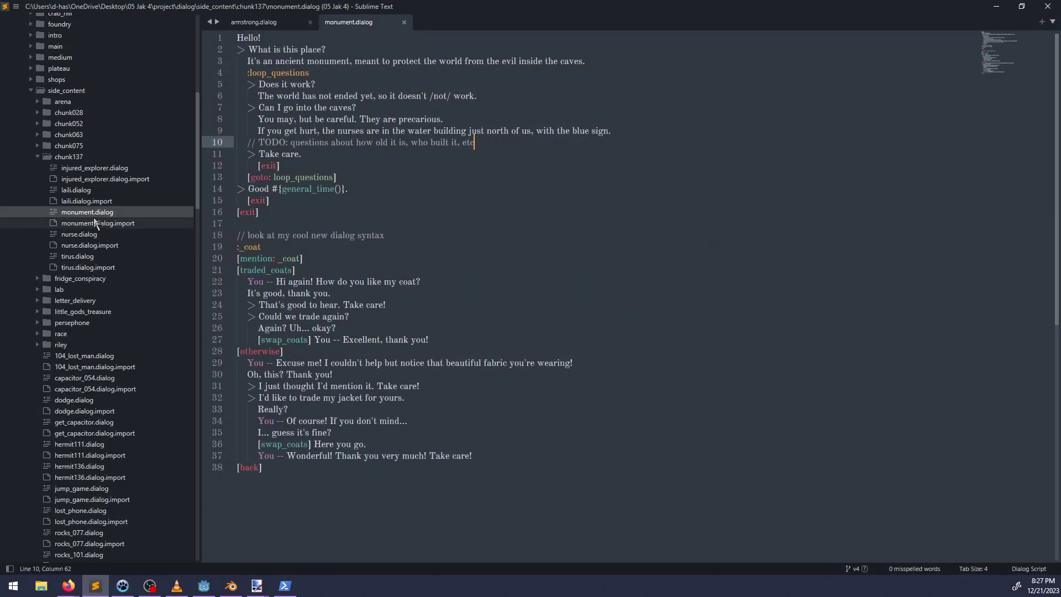
pyautogui.scroll(3, 131, 210)
pyautogui.scroll(-9, 102, 286)
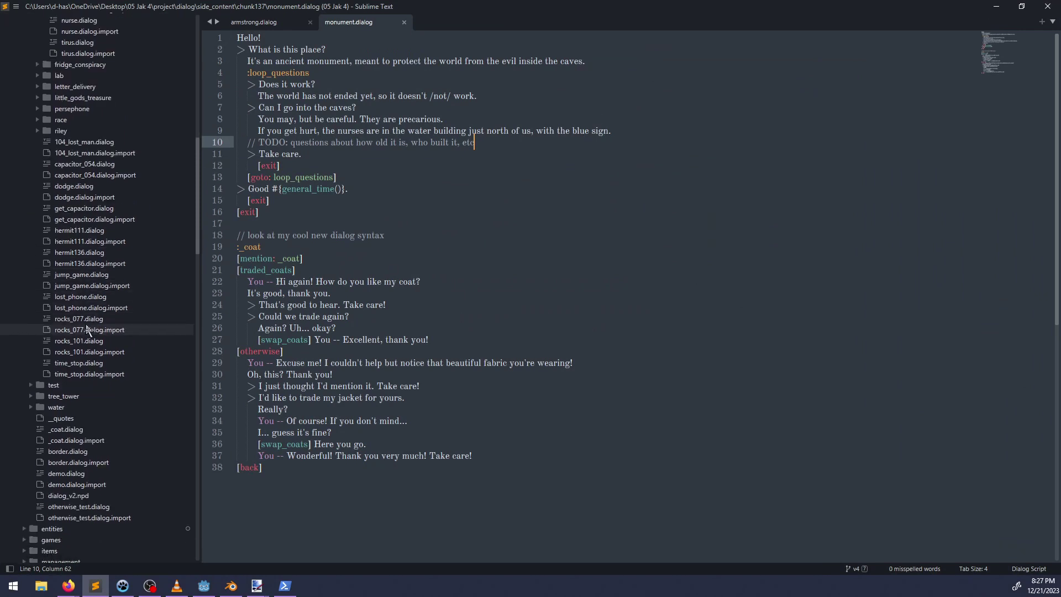
pyautogui.scroll(-7, 90, 328)
pyautogui.click(24, 355)
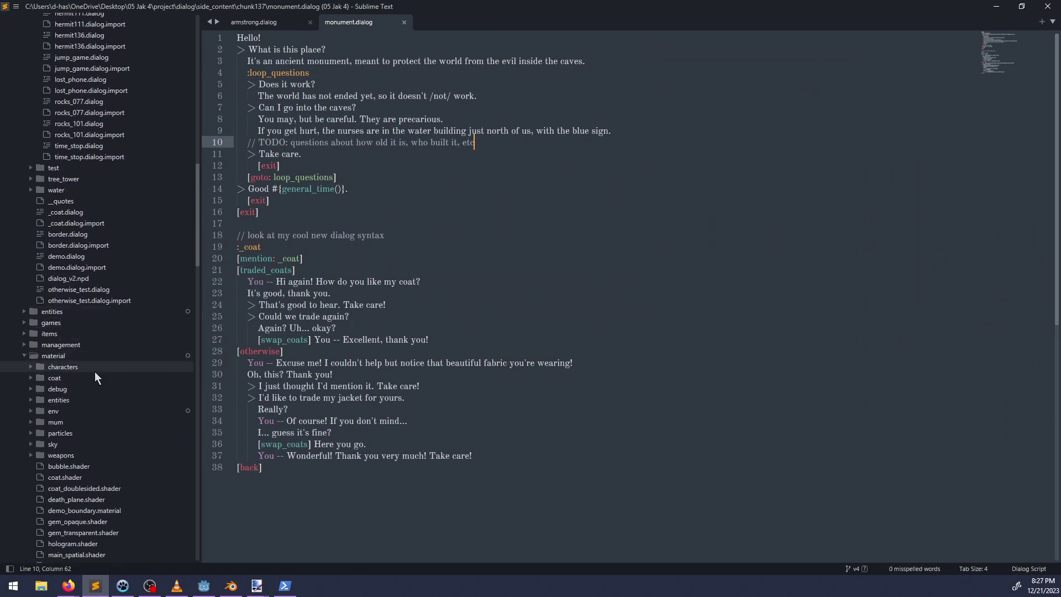
pyautogui.scroll(-7, 94, 372)
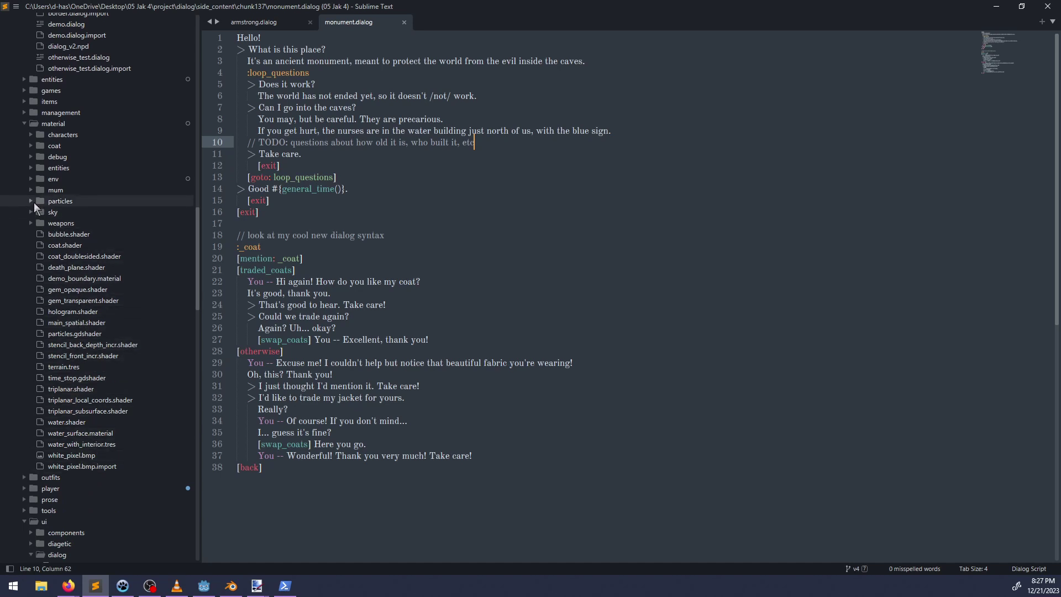
pyautogui.click(31, 178)
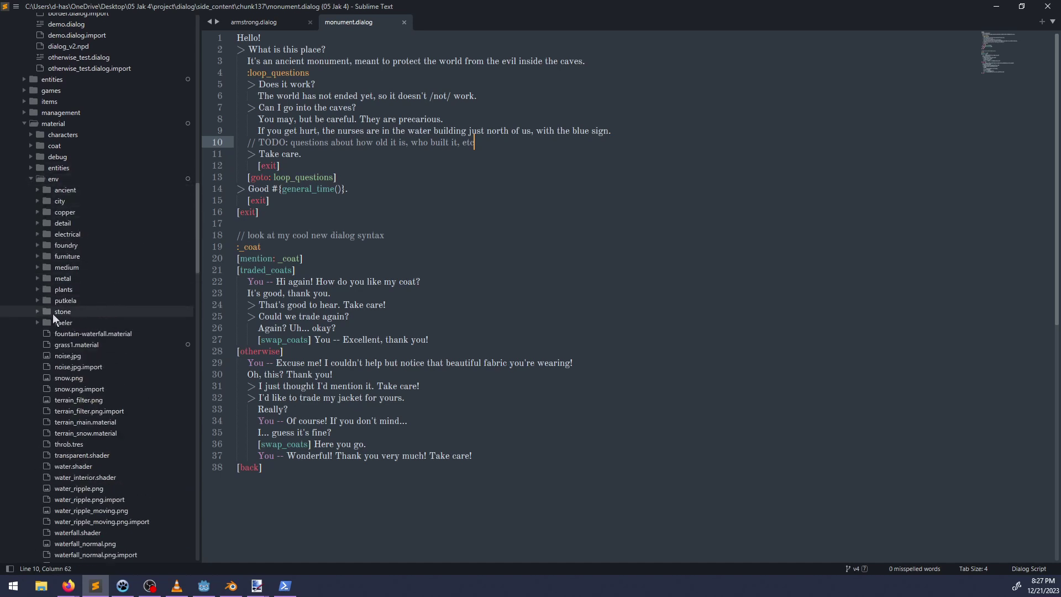
pyautogui.click(37, 288)
pyautogui.scroll(-1, 120, 321)
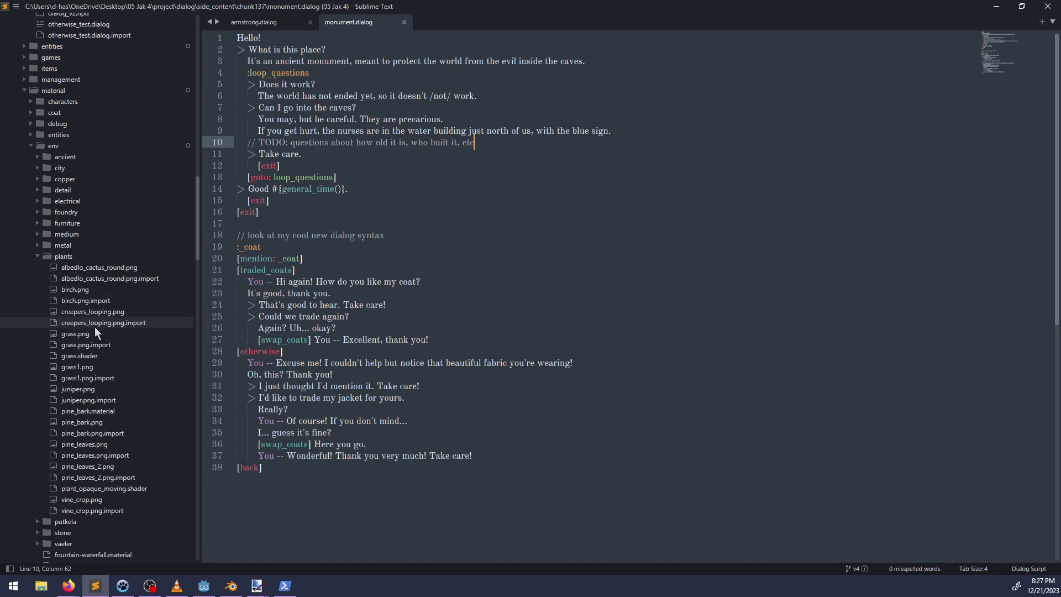
# Step: Copy the movement_amount, speed, x_variation and z_variation uniforms from plant_opaque_moving.shader into grass.shader below the alpha_clip uniform
pyautogui.click(90, 358)
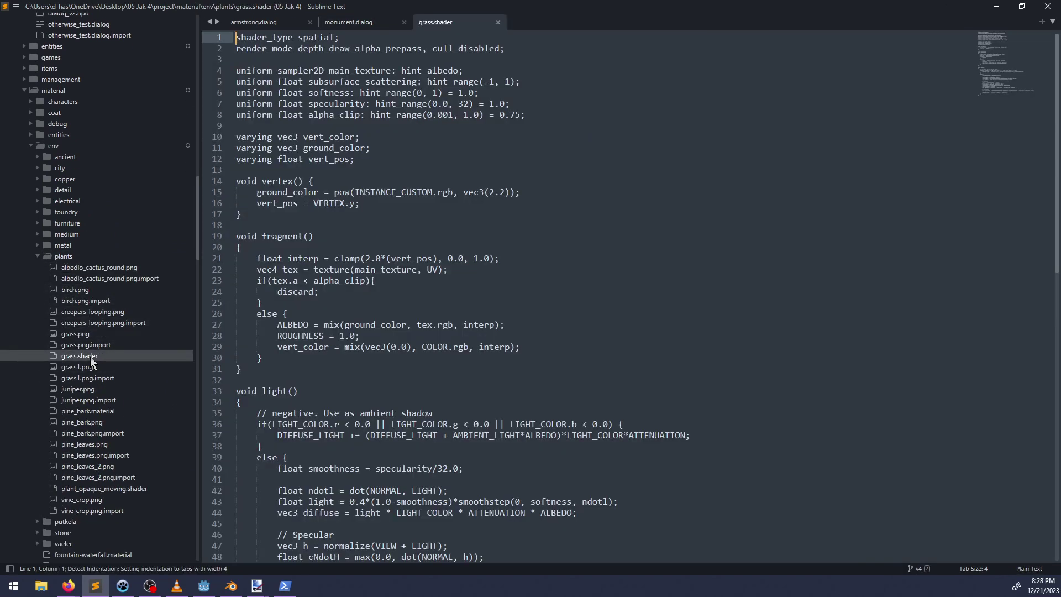
pyautogui.click(99, 488)
pyautogui.moveTo(555, 159); pyautogui.dragTo(580, 104)
pyautogui.hotkey('ctrl', 'c')
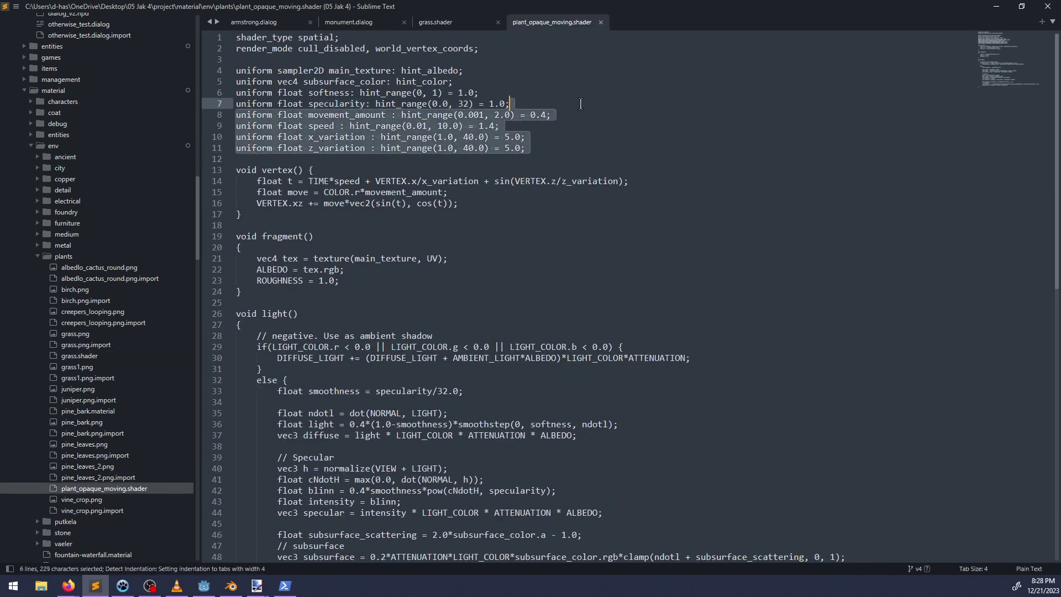
pyautogui.click(474, 28)
pyautogui.click(546, 114)
pyautogui.hotkey('ctrl', 'v')
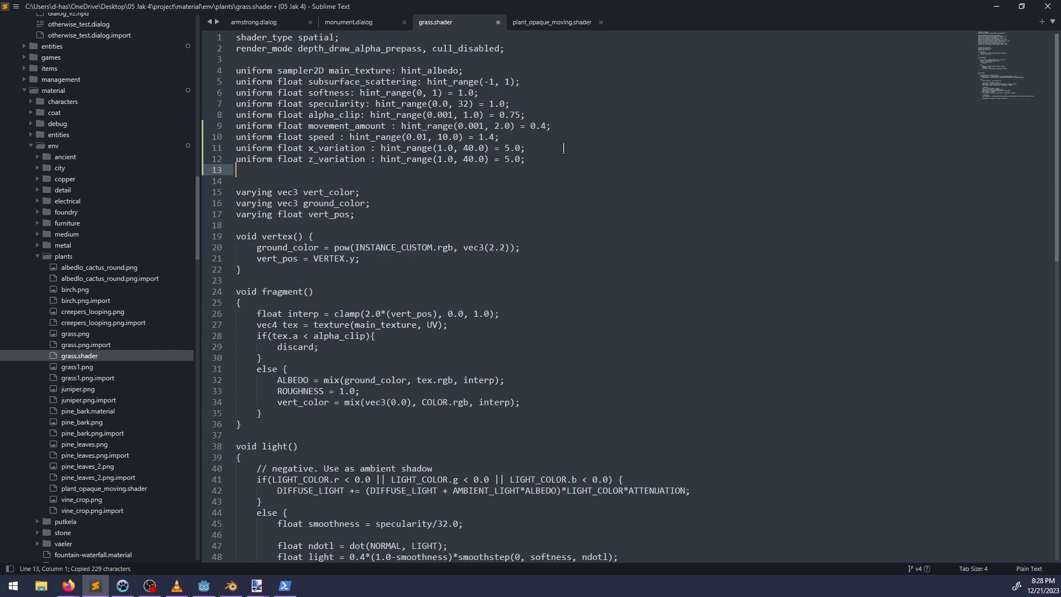
# Step: Copy the whole vertex() function from plant_opaque_moving.shader and paste it after the vert_pos assignment inside grass.shader's vertex() function
pyautogui.click(534, 23)
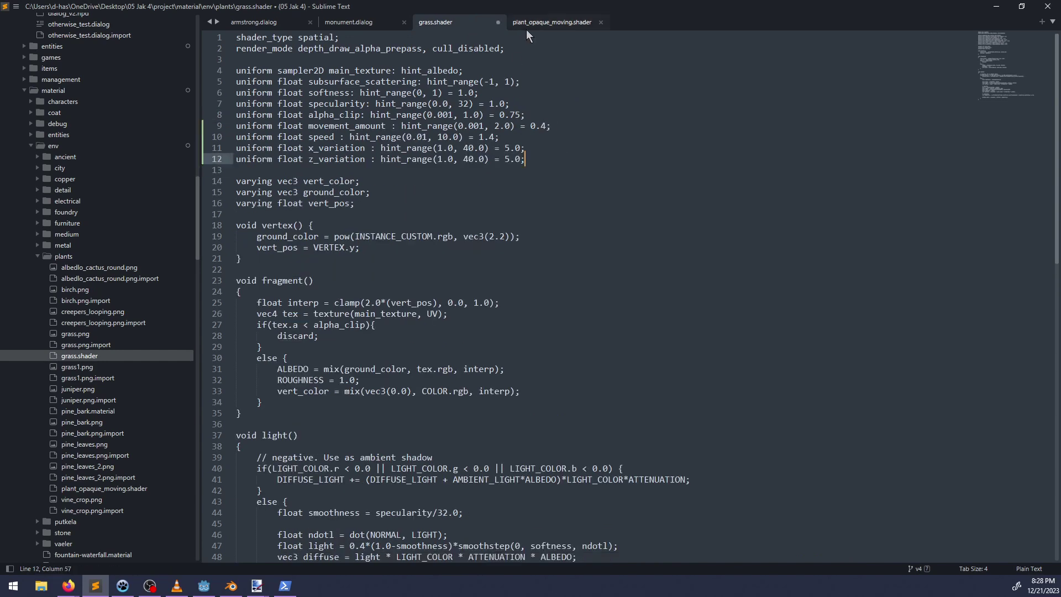
pyautogui.scroll(-2, 506, 145)
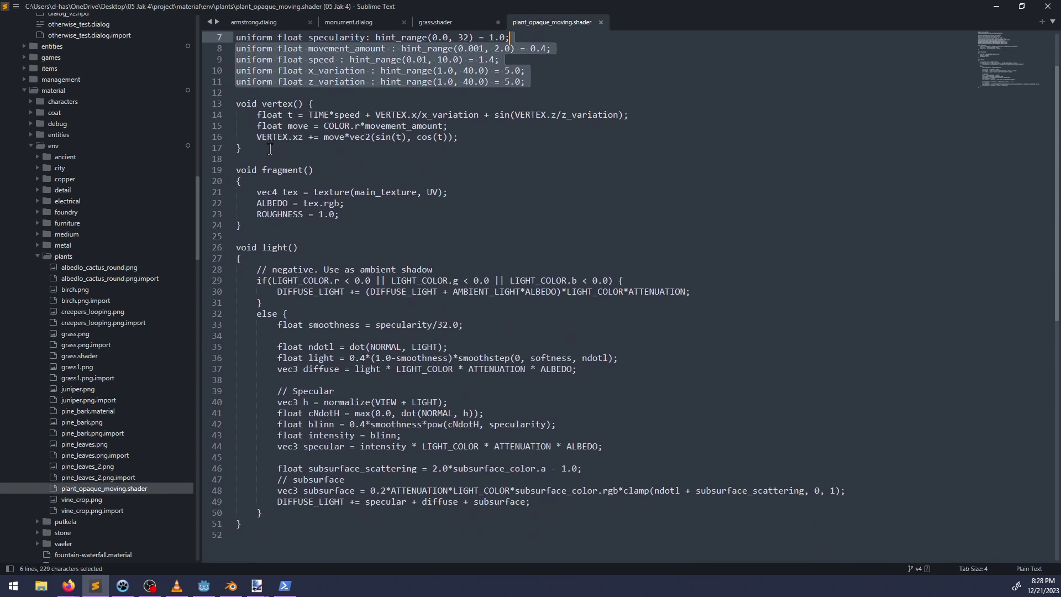
pyautogui.moveTo(269, 148); pyautogui.dragTo(216, 109)
pyautogui.hotkey('ctrl', 'c')
pyautogui.click(456, 24)
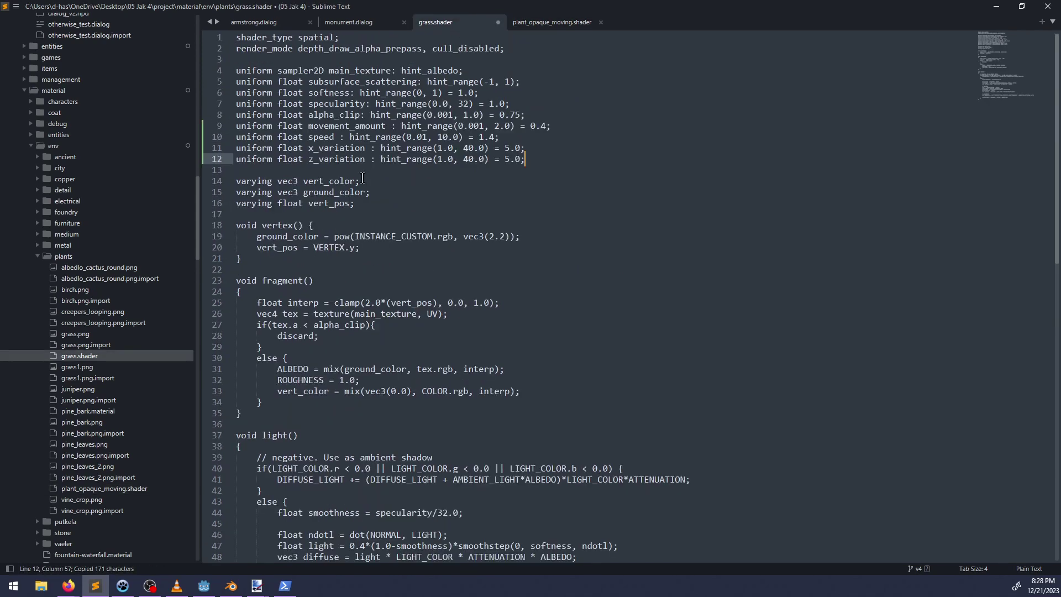
pyautogui.click(296, 262)
pyautogui.click(381, 249)
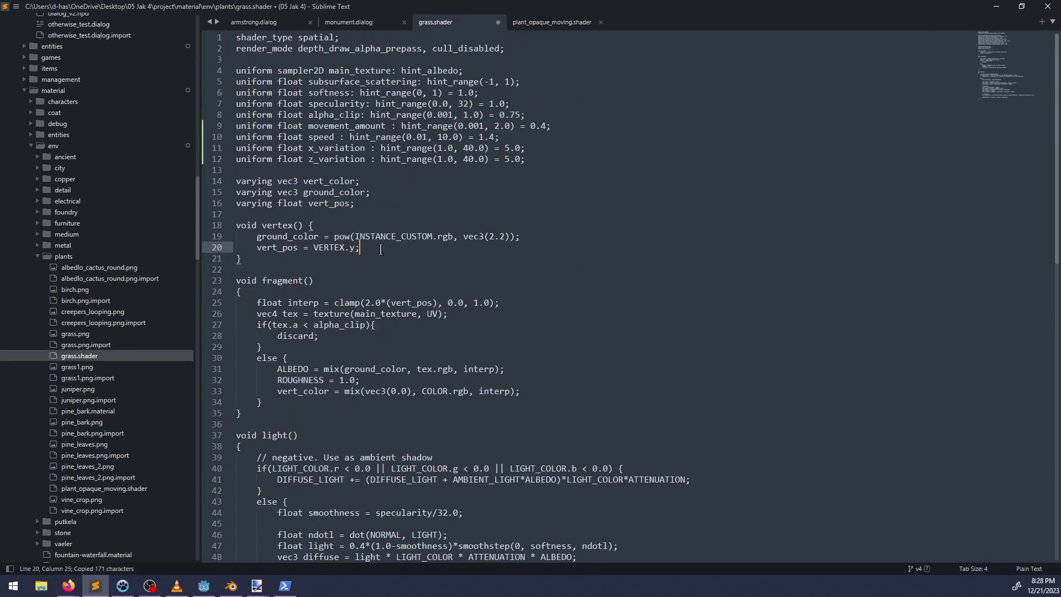
pyautogui.press('Return')
pyautogui.hotkey('ctrl', 'v')
# Step: Remove the duplicate void vertex() header and the extra closing brace from the pasted code in grass.shader, and save the file
pyautogui.click(359, 259)
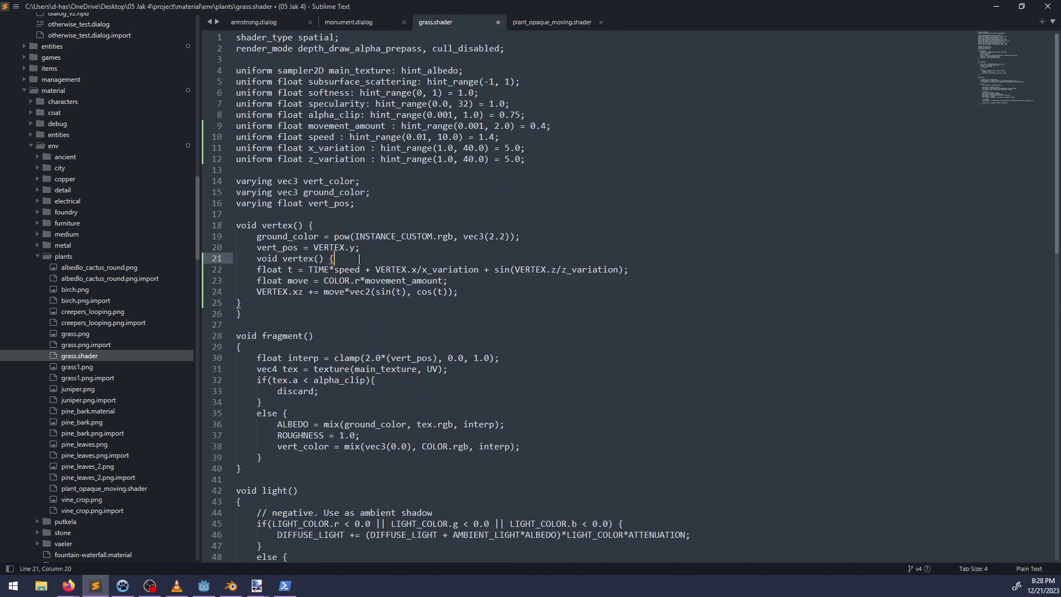
pyautogui.moveTo(359, 259); pyautogui.dragTo(383, 253)
pyautogui.press('BackSpace')
pyautogui.press('Down')
pyautogui.press('Down')
pyautogui.press('Down')
pyautogui.press('Down')
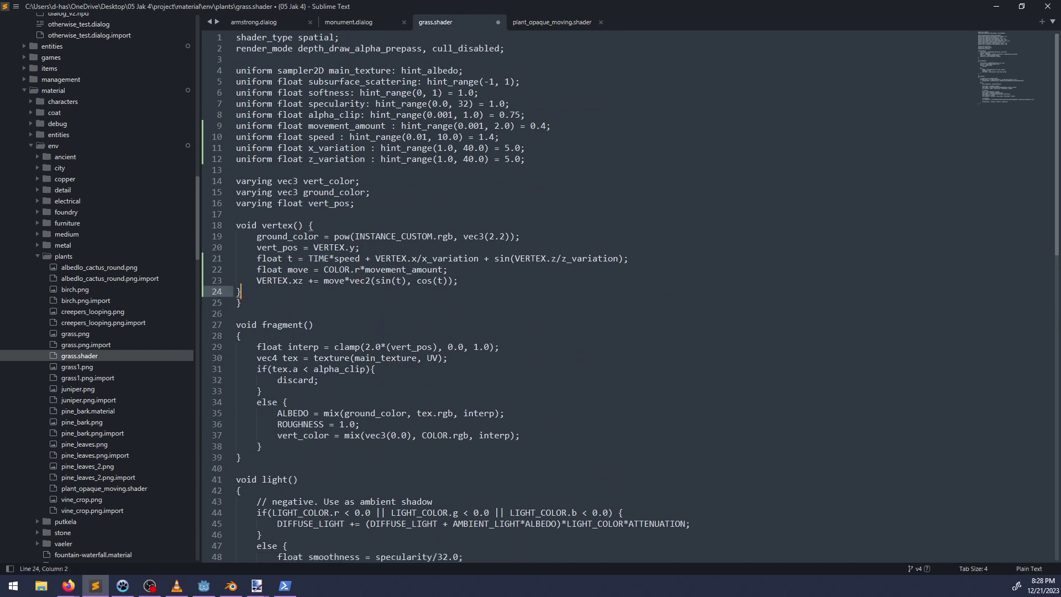
pyautogui.press('BackSpace')
pyautogui.press('BackSpace')
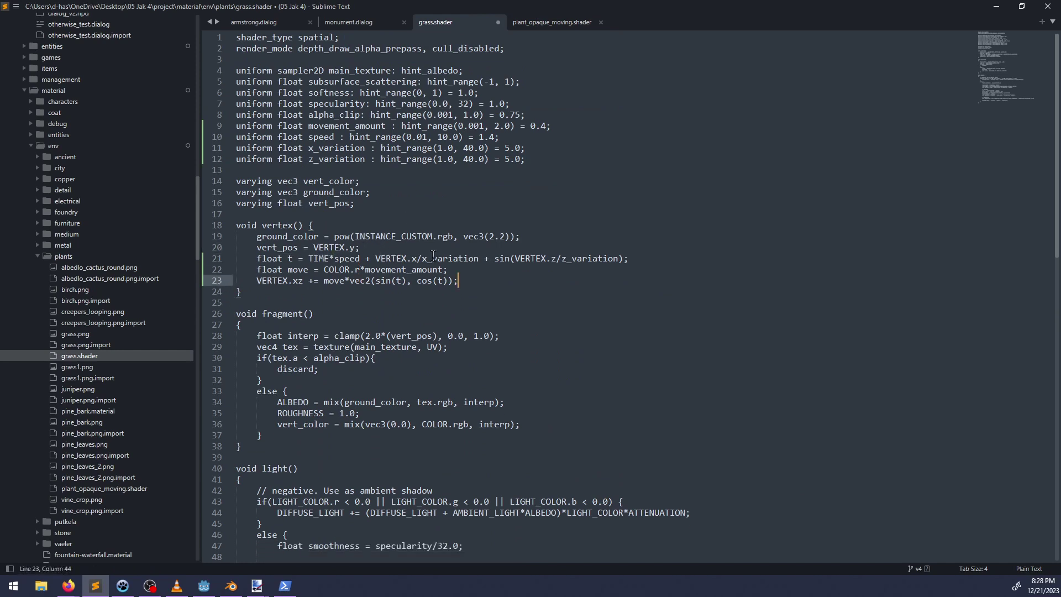
pyautogui.hotkey('ctrl', 's')
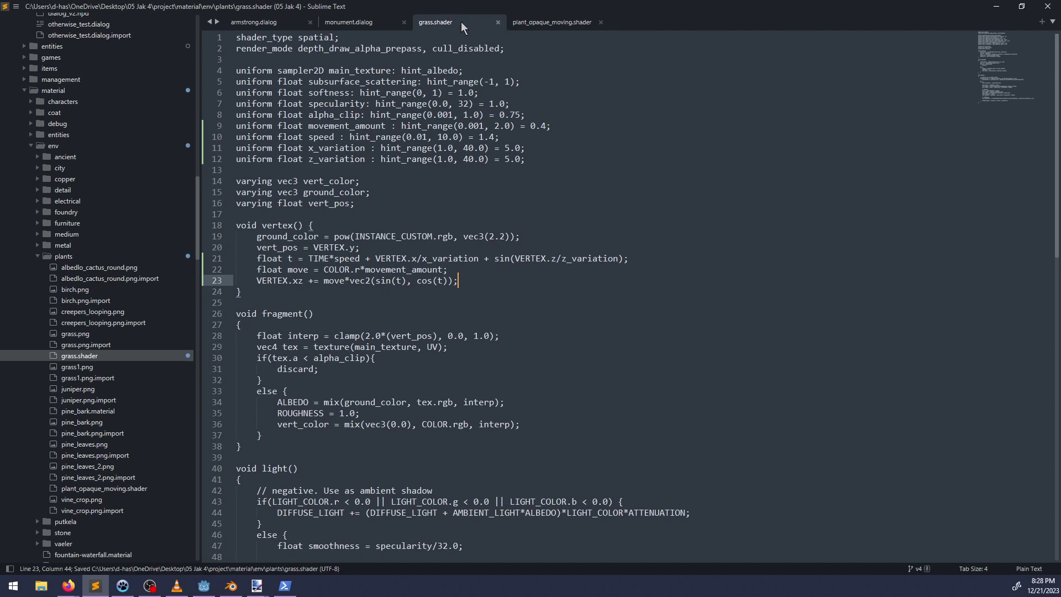
# Step: Compare the fragment and light functions in plant_opaque_moving.shader with those in grass.shader
pyautogui.click(554, 23)
pyautogui.scroll(-2, 486, 214)
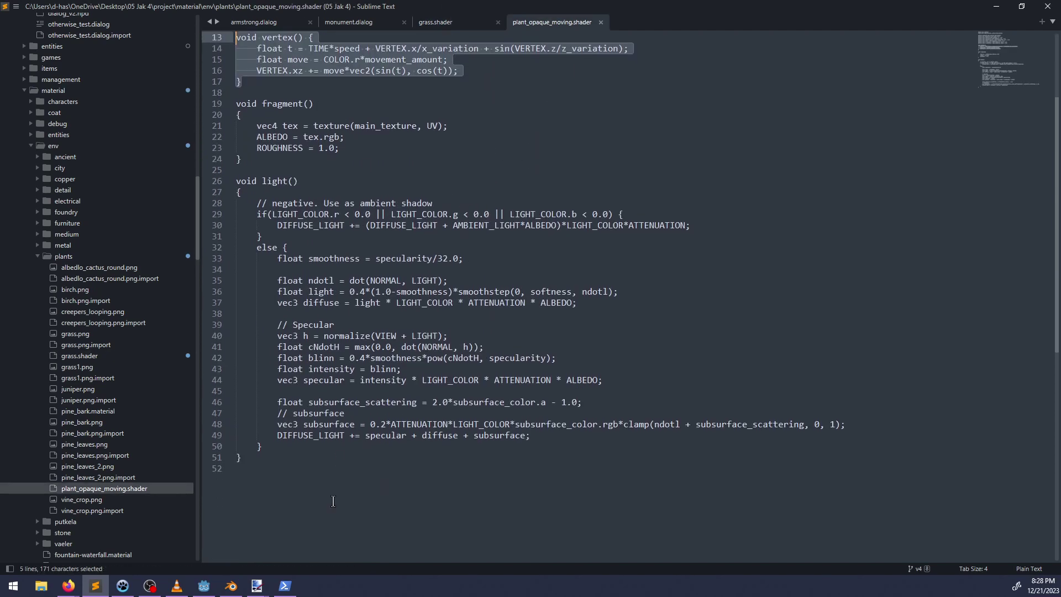
pyautogui.moveTo(334, 501); pyautogui.dragTo(256, 214)
pyautogui.click(480, 21)
pyautogui.scroll(-7, 445, 402)
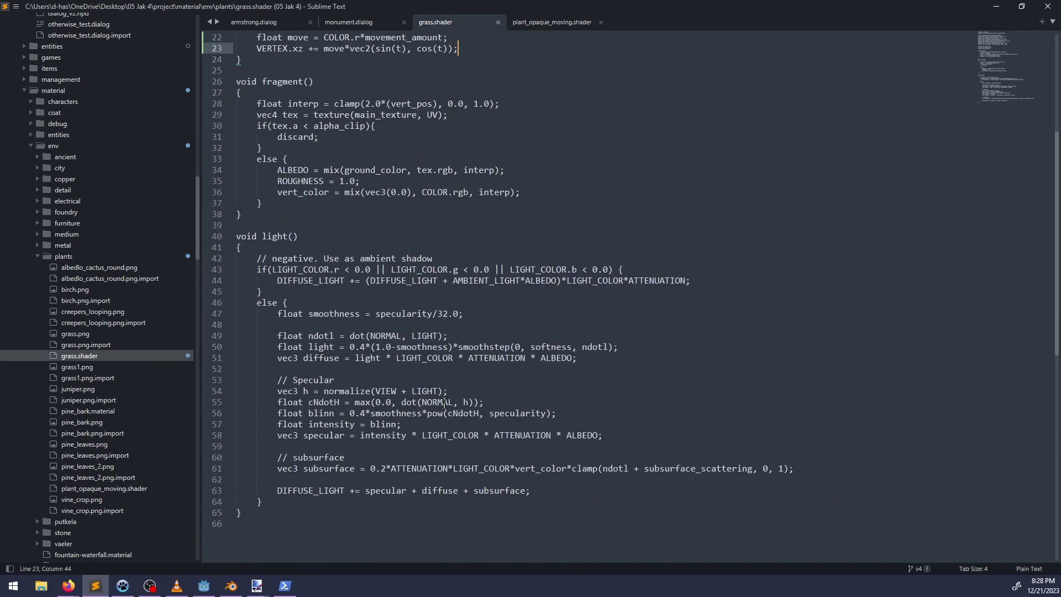
pyautogui.scroll(3, 444, 391)
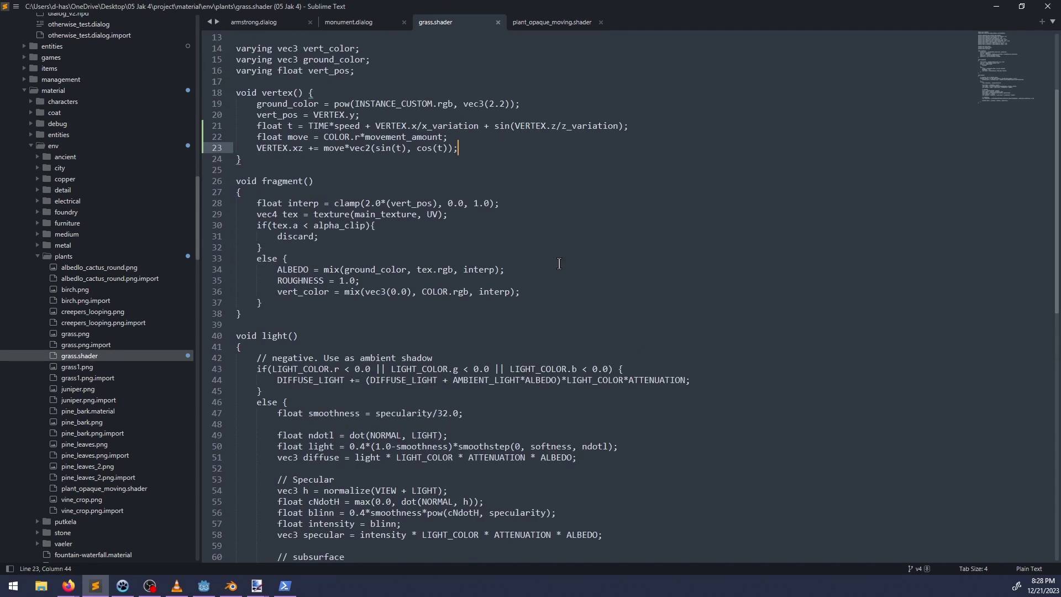
# Step: Switch to the Godot editor, save the chunk097 scene, and filter the project files for grass
pyautogui.hotkey('alt', 'Tab')
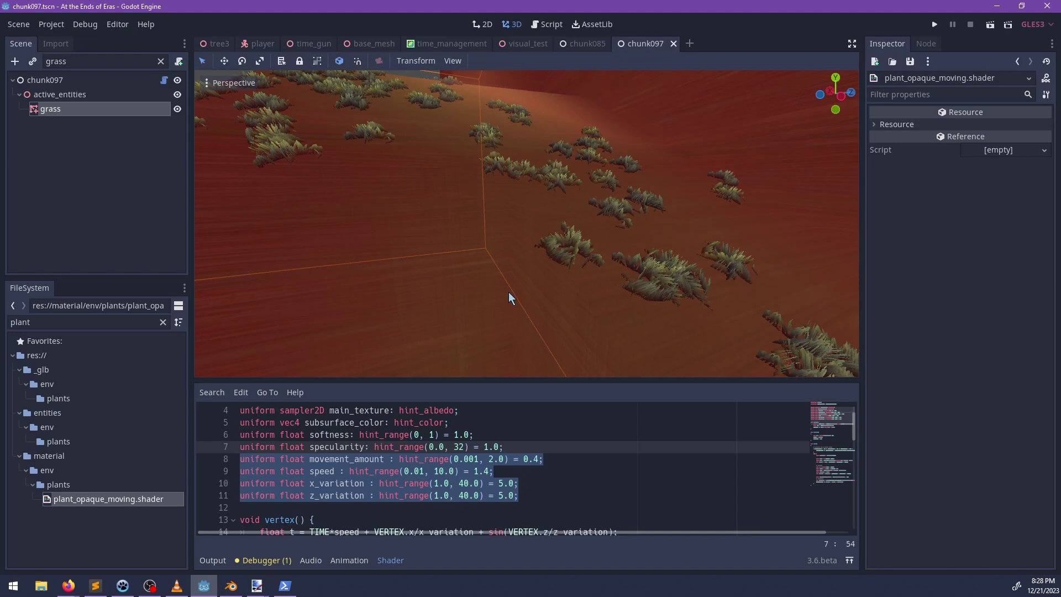
pyautogui.click(114, 177)
pyautogui.hotkey('ctrl', 's')
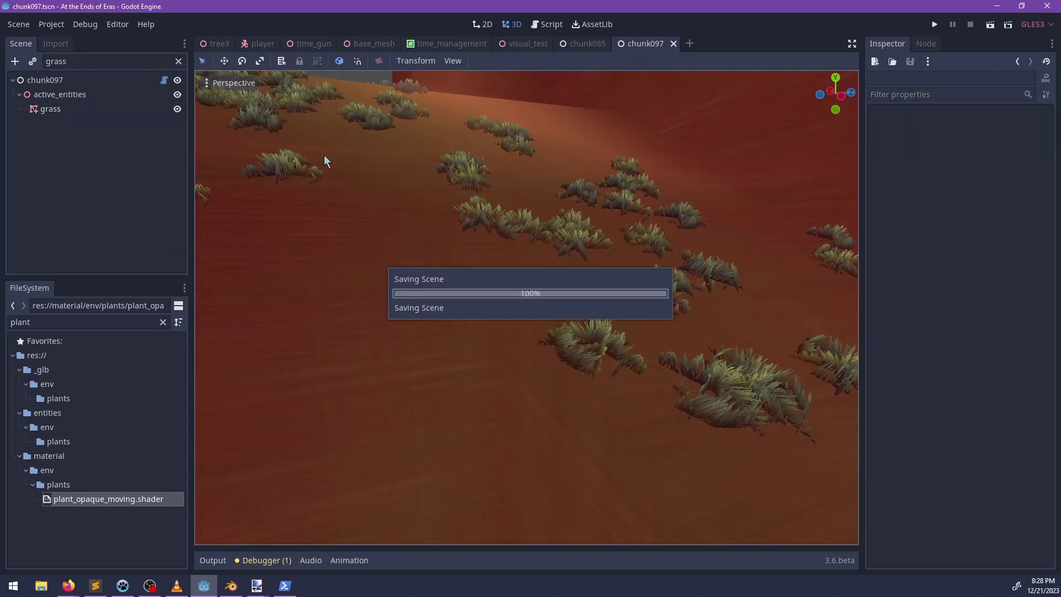
pyautogui.hotkey('alt', 'Tab')
pyautogui.hotkey('alt', 'Tab')
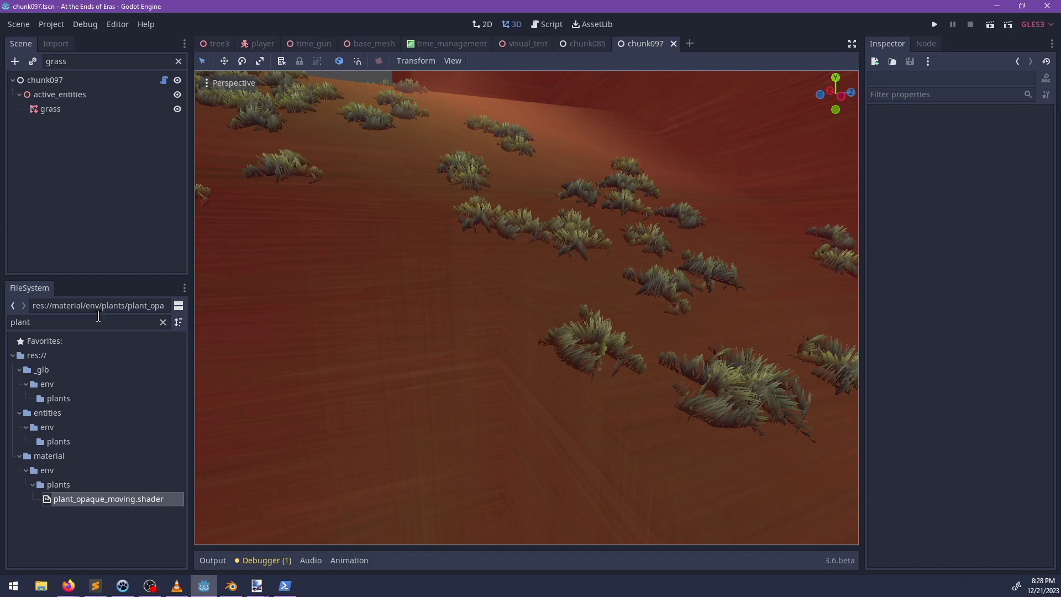
pyautogui.doubleClick(104, 320)
pyautogui.write('grass')
# Step: Switch to Sublime Text, undo the revert of grass.shader to restore the movement code, and save the file
pyautogui.hotkey('alt', 'Tab')
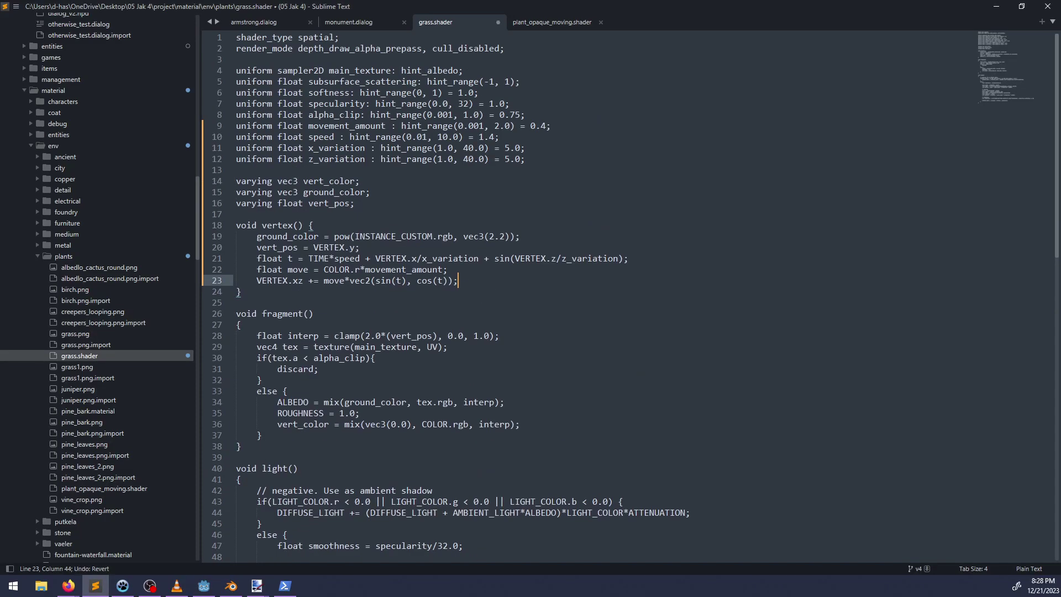
pyautogui.hotkey('ctrl', 'z')
pyautogui.hotkey('ctrl', 'z')
pyautogui.hotkey('ctrl', 'z')
pyautogui.hotkey('ctrl', 'z')
pyautogui.hotkey('ctrl', 's')
# Step: Return to the Godot editor, close all scene tabs, search the project files for 85 and open chunk085.tscn
pyautogui.hotkey('alt', 'Tab')
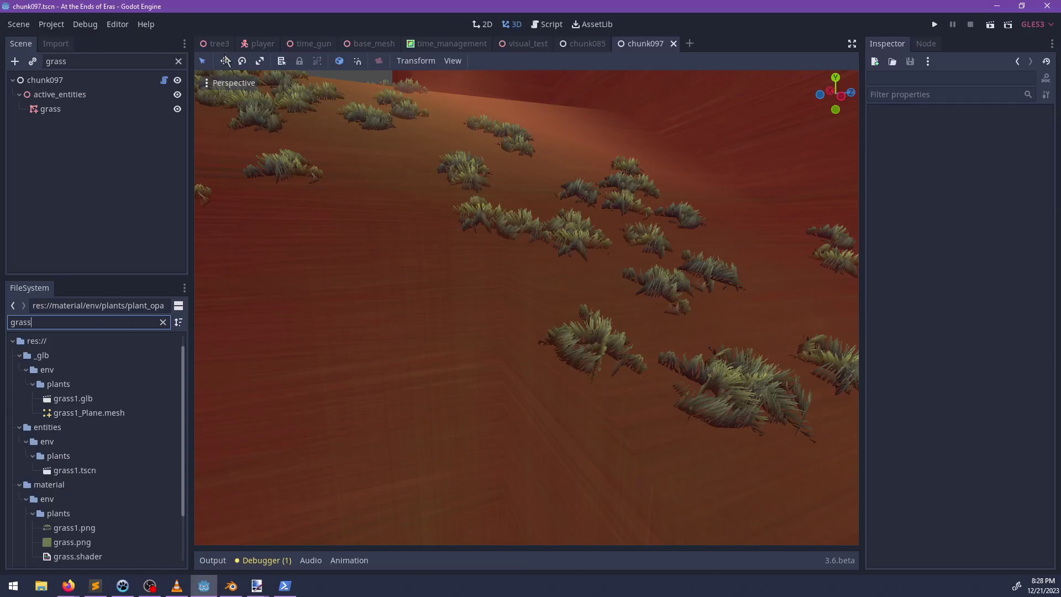
pyautogui.rightClick(654, 44)
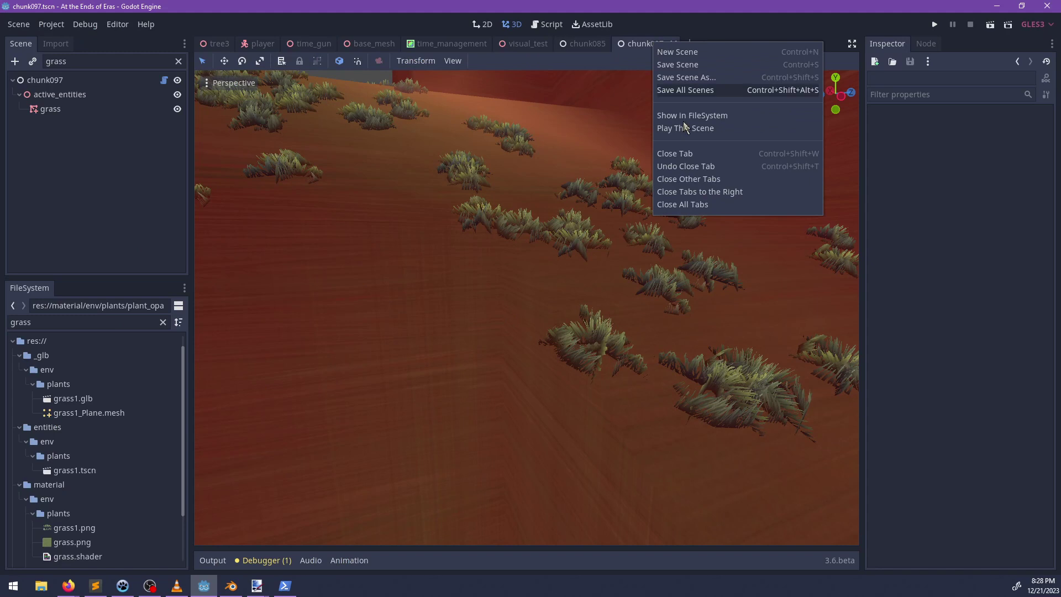
pyautogui.click(698, 205)
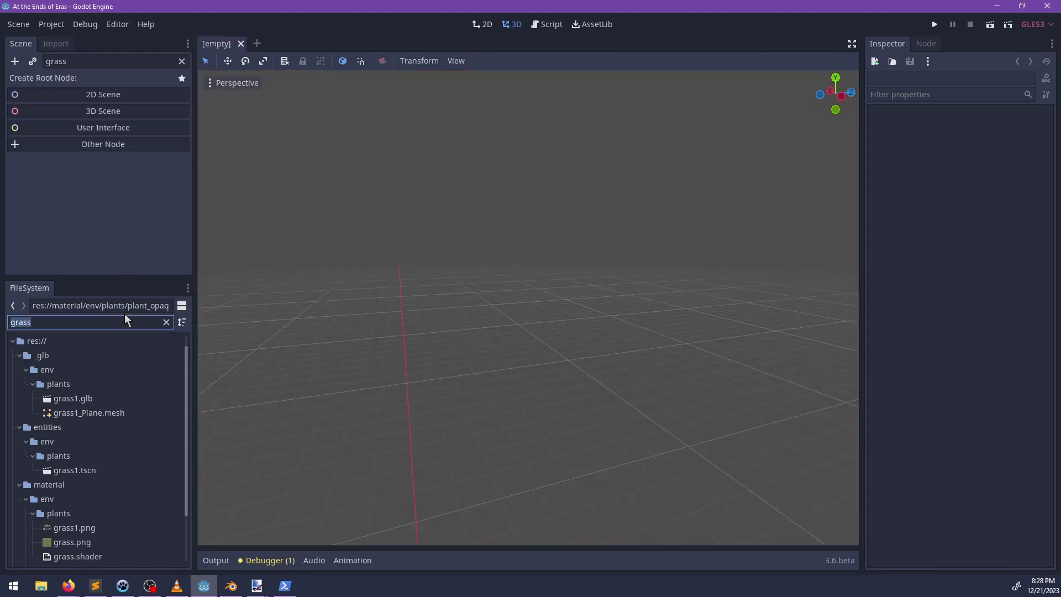
pyautogui.write('85')
pyautogui.click(85, 456)
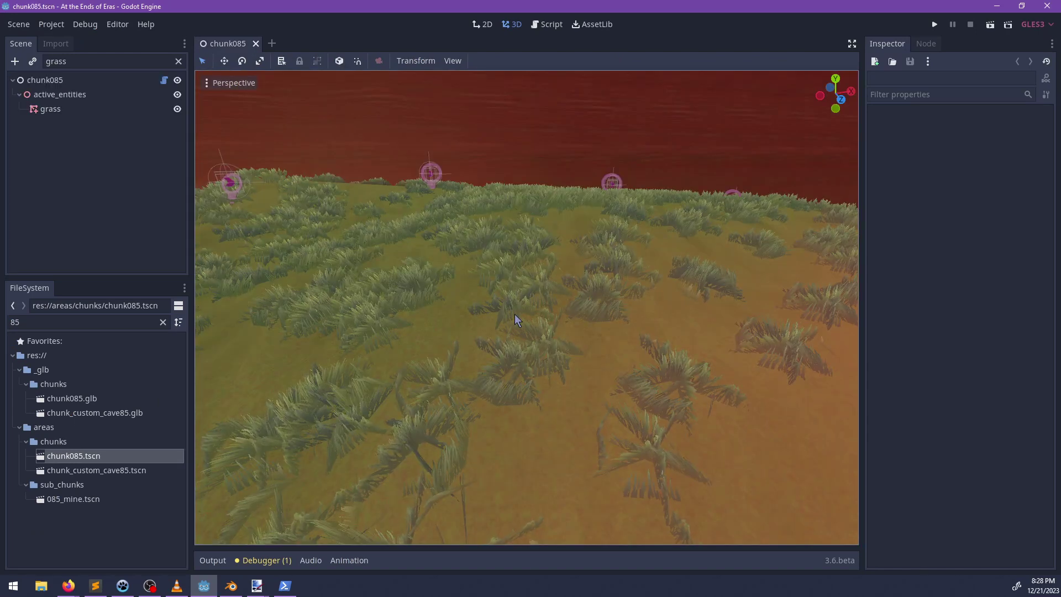
# Step: Select the grass node in chunk085 and expand the shader parameters of its Material Override
pyautogui.doubleClick(88, 62)
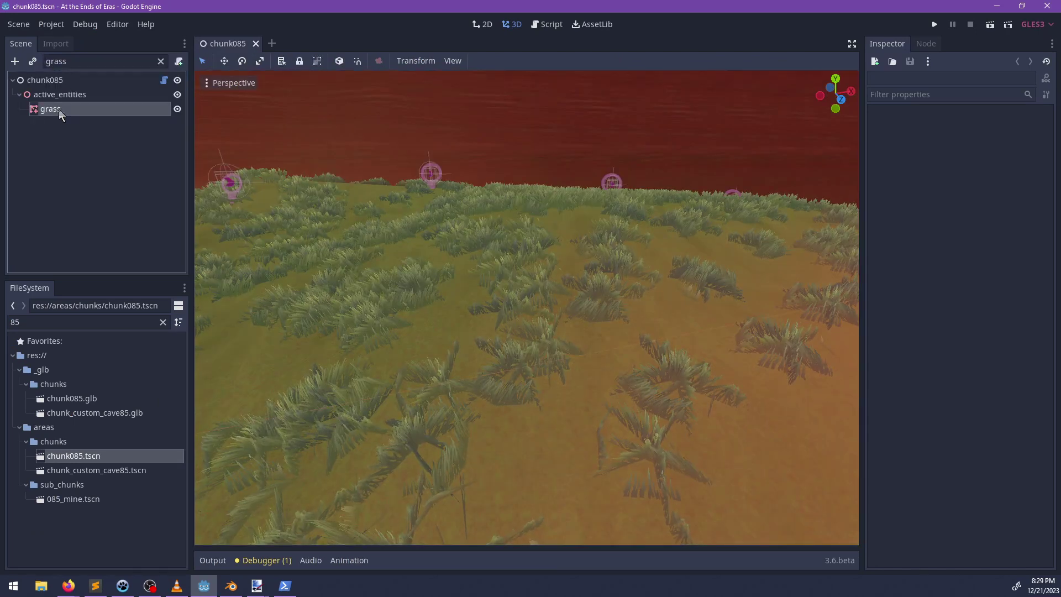
pyautogui.scroll(6, 498, 287)
pyautogui.moveTo(498, 287); pyautogui.dragTo(572, 273, button='middle')
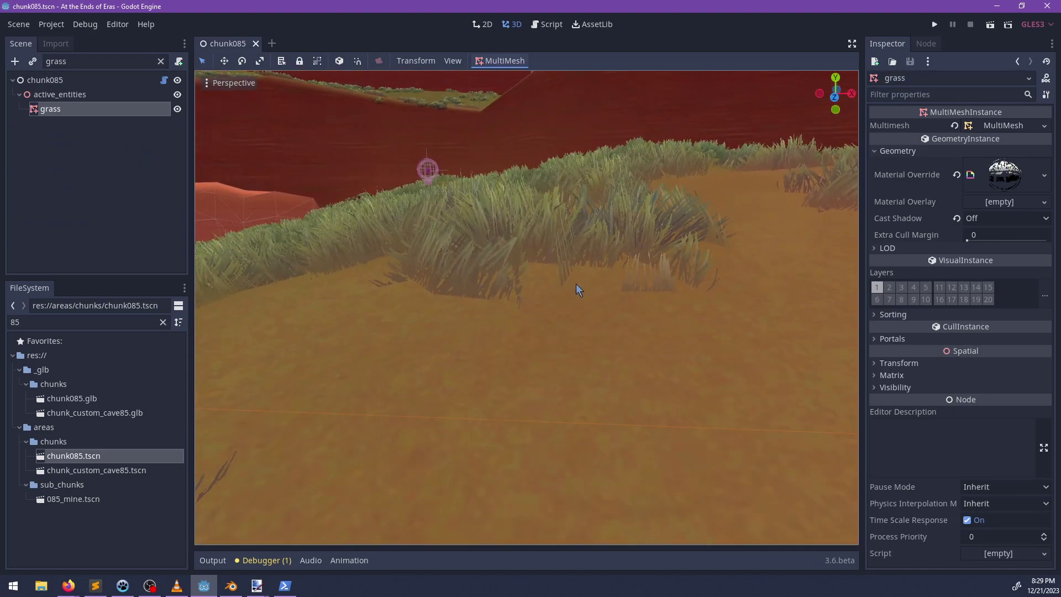
pyautogui.keyDown('shift'); pyautogui.moveTo(758, 286); pyautogui.dragTo(711, 298, button='middle'); pyautogui.keyUp('shift')
pyautogui.click(1003, 175)
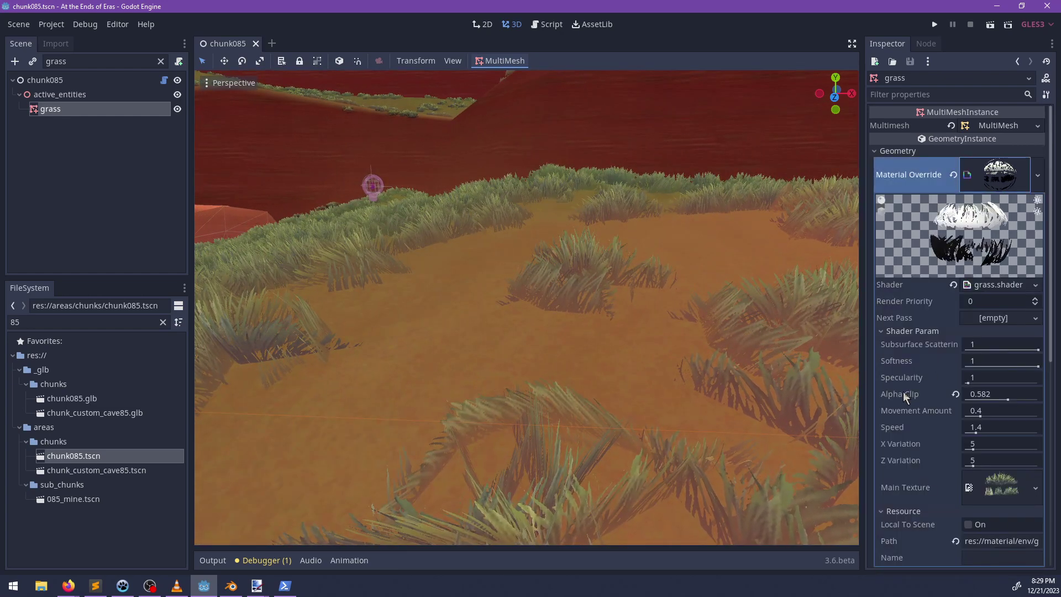
# Step: Set the grass material's Movement Amount to 0.476 and its Alpha Clip to 0.445
pyautogui.scroll(-5, 538, 326)
pyautogui.moveTo(531, 320); pyautogui.dragTo(561, 300, button='middle')
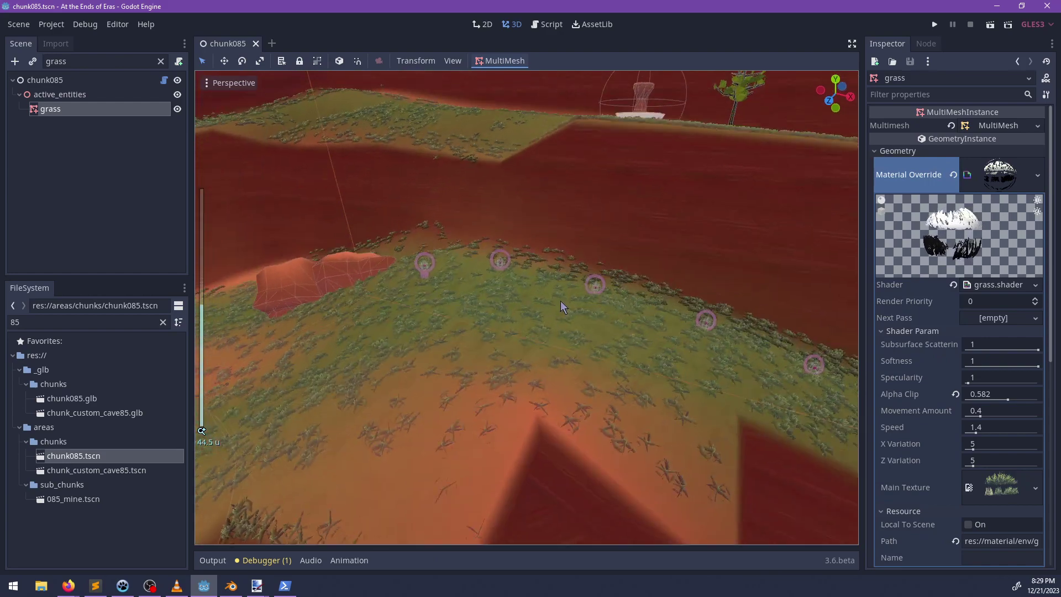
pyautogui.keyDown('shift'); pyautogui.moveTo(596, 249); pyautogui.dragTo(532, 346, button='middle'); pyautogui.keyUp('shift')
pyautogui.scroll(12, 533, 346)
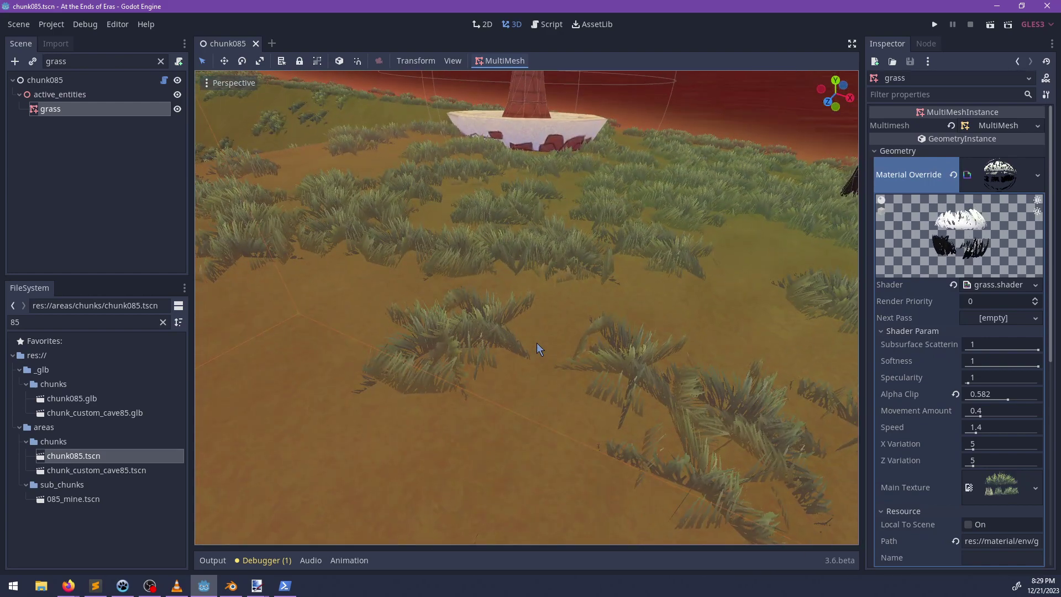
pyautogui.moveTo(548, 338); pyautogui.dragTo(525, 323, button='middle')
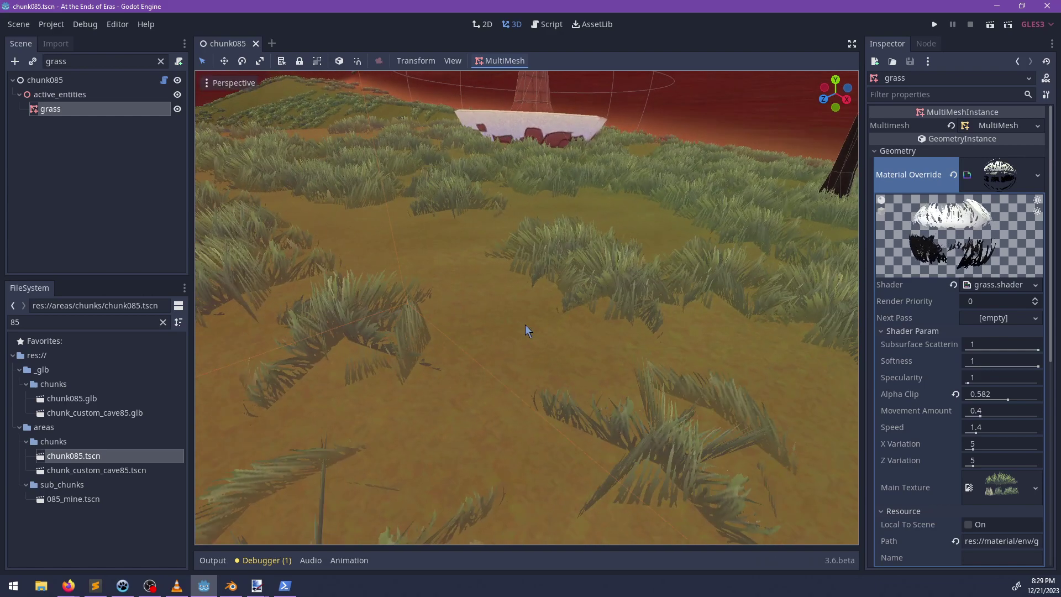
pyautogui.scroll(-2, 994, 373)
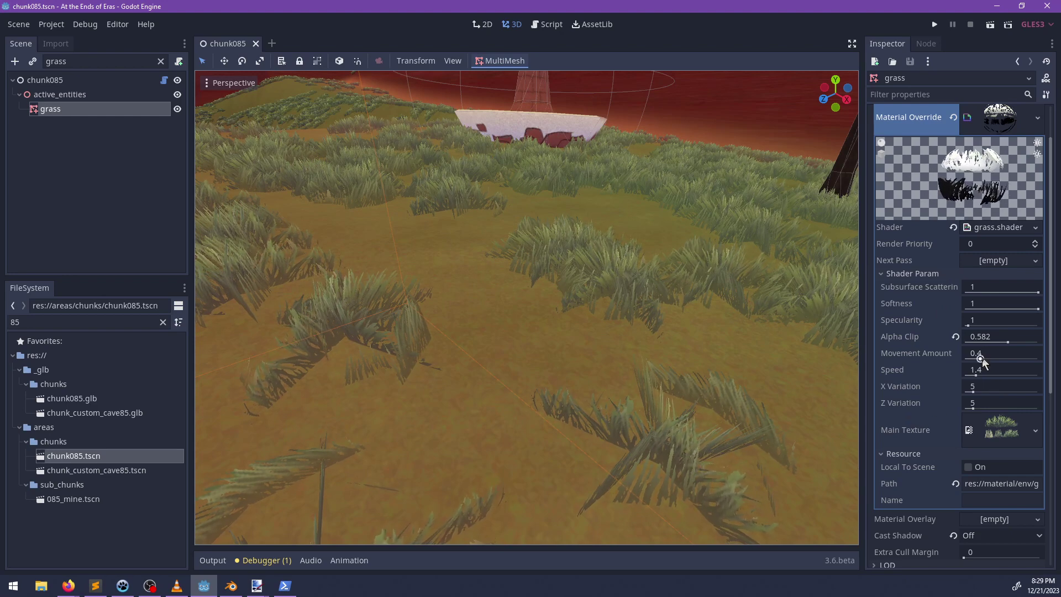
pyautogui.moveTo(984, 358); pyautogui.dragTo(984, 356)
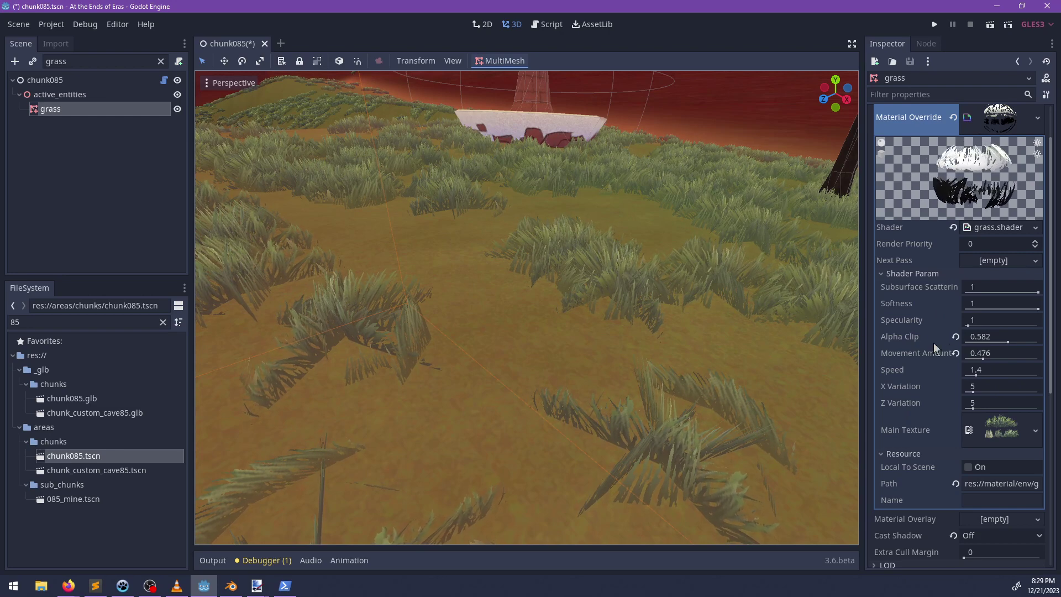
pyautogui.moveTo(1022, 347); pyautogui.dragTo(999, 347)
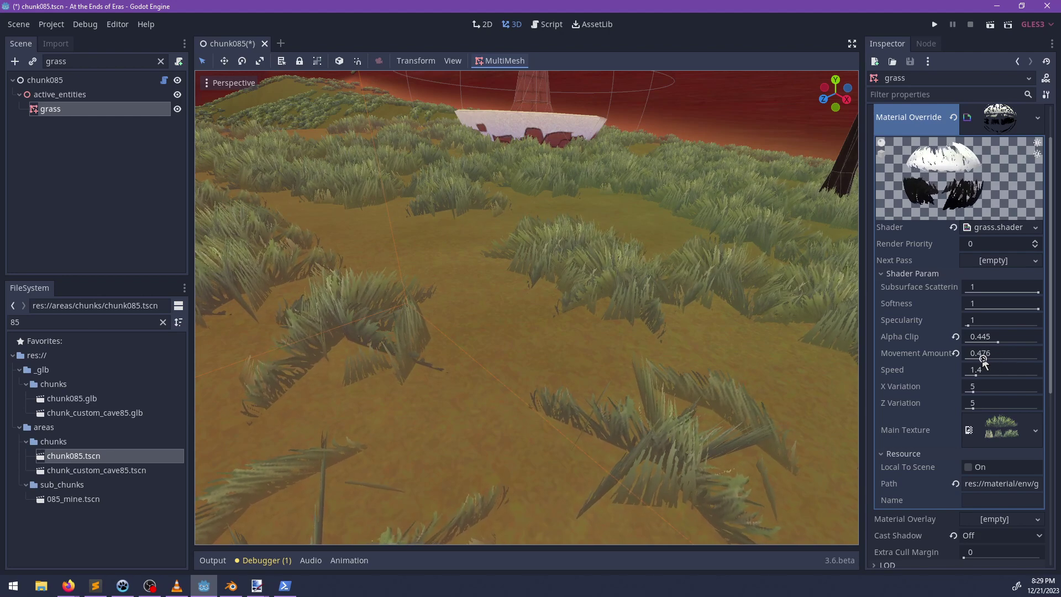
# Step: Set the grass material's Movement Amount to 0.903 and its Speed to 1.704
pyautogui.moveTo(984, 373); pyautogui.dragTo(971, 376)
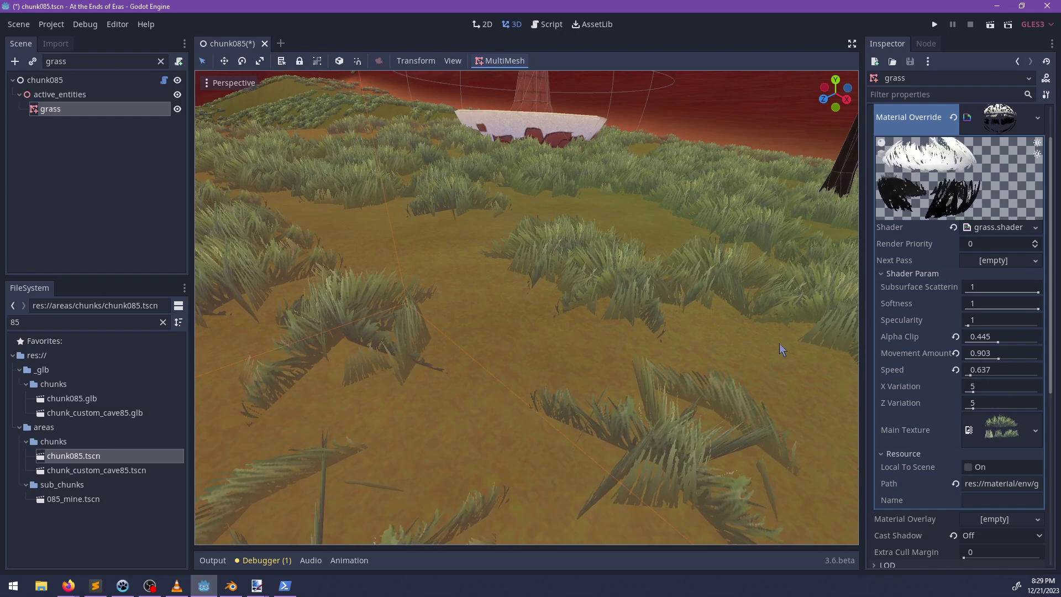
pyautogui.moveTo(972, 373); pyautogui.dragTo(983, 376)
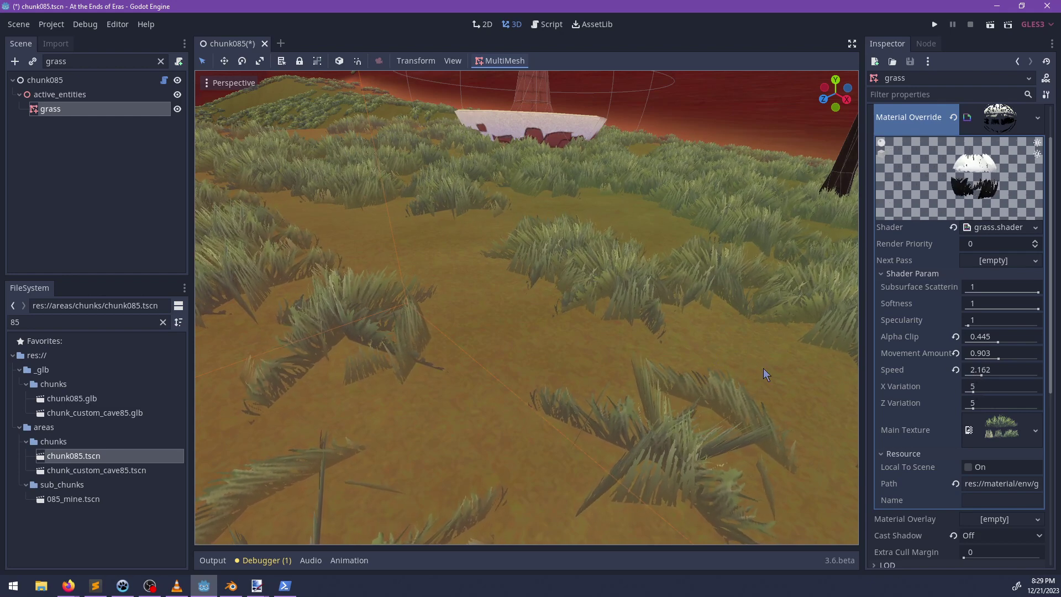
pyautogui.moveTo(981, 376); pyautogui.dragTo(978, 375)
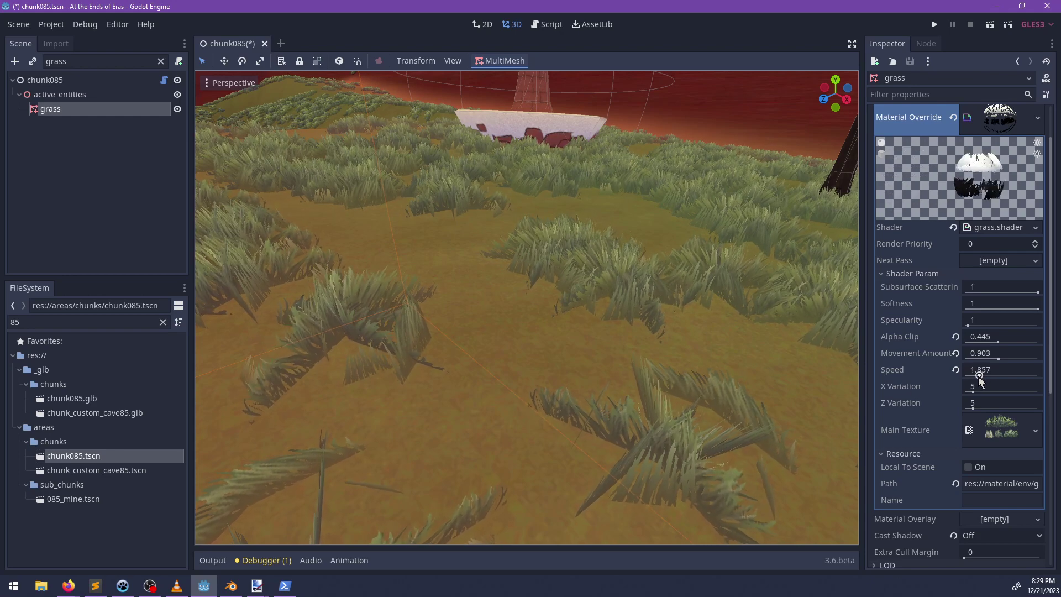
# Step: Switch the material preview to a cube, examine the grass up close and from afar, and save the chunk085 scene
pyautogui.click(881, 155)
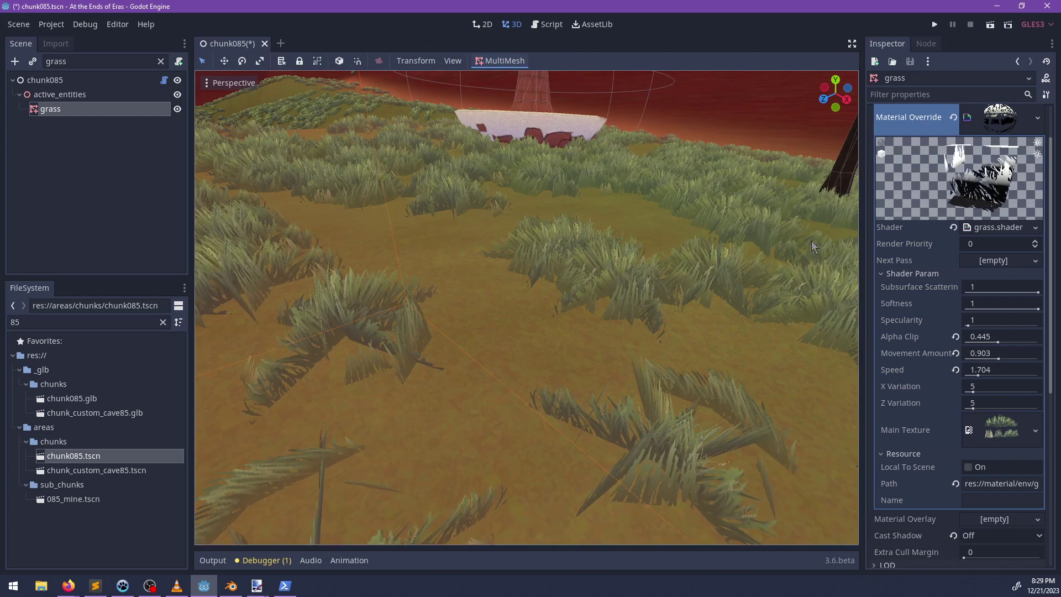
pyautogui.moveTo(547, 307); pyautogui.dragTo(598, 295, button='middle')
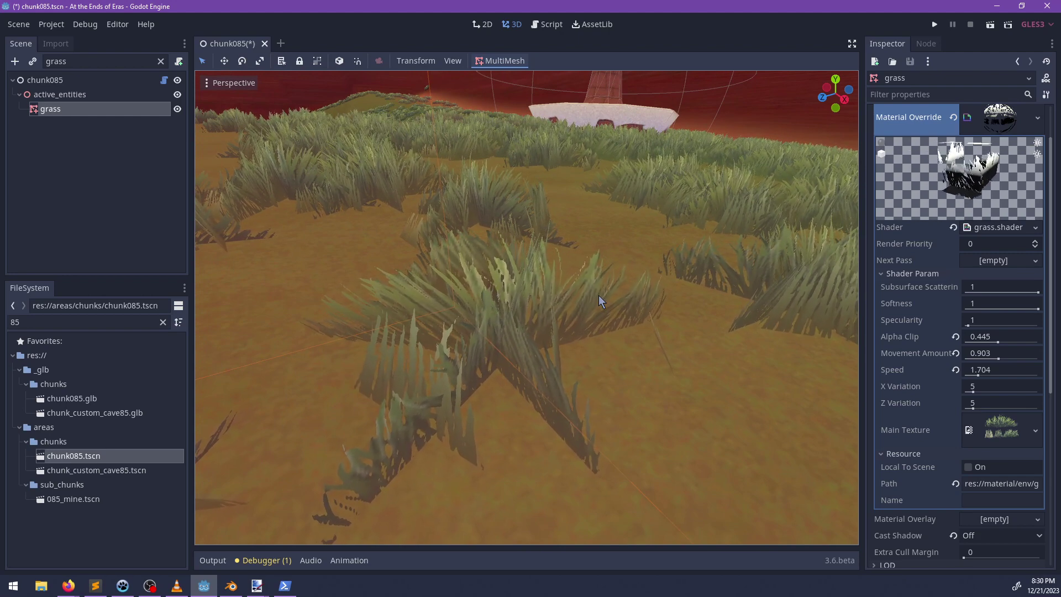
pyautogui.scroll(-5, 599, 295)
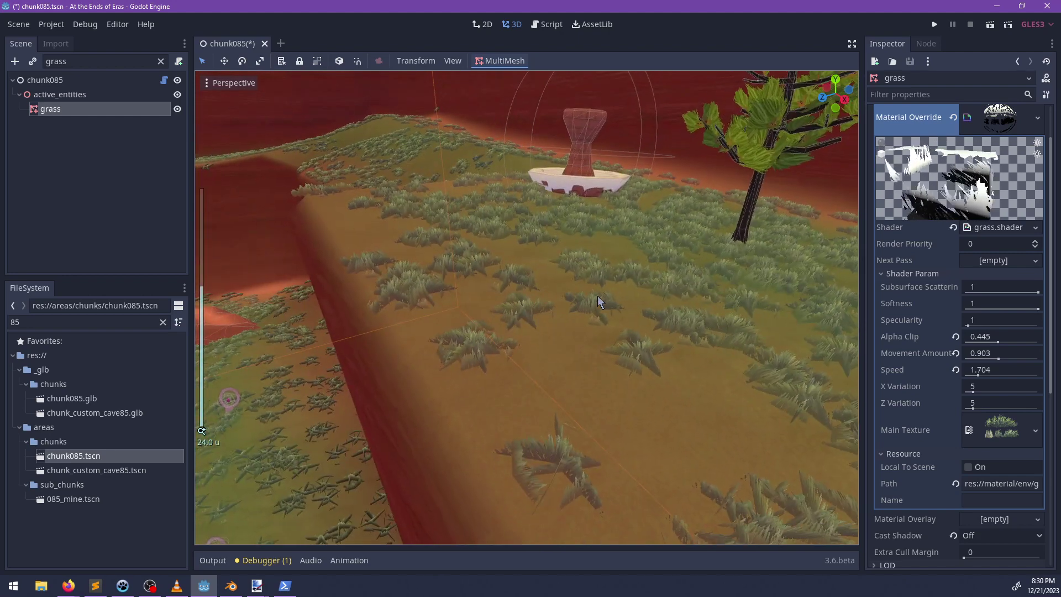
pyautogui.hotkey('ctrl', 's')
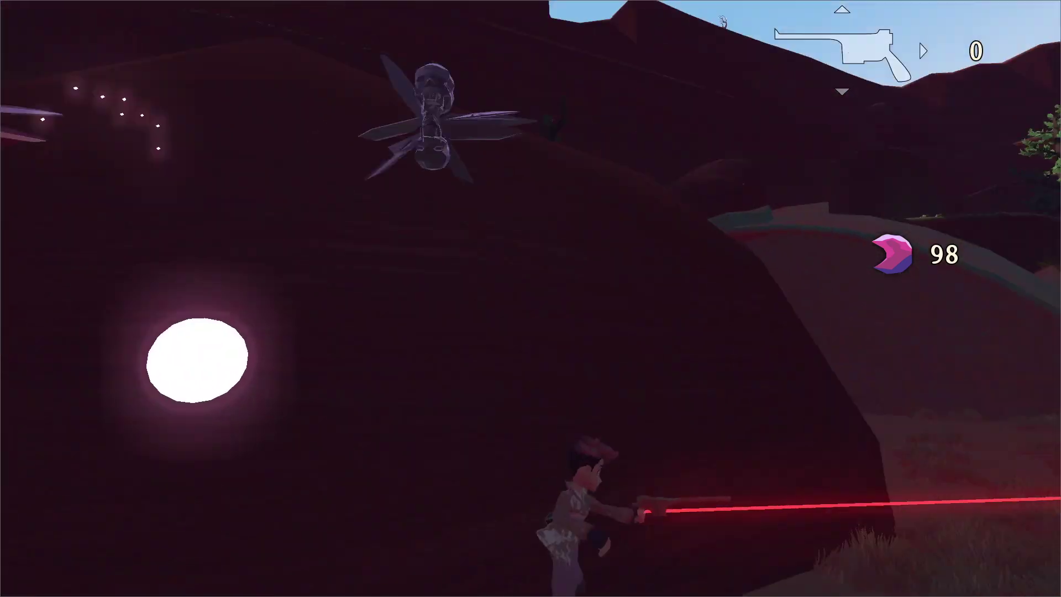
# Step: Shoot the winged skull enemies in the shaded canyon with the pistol during the playtest
pyautogui.scroll(-1, 531, 298)
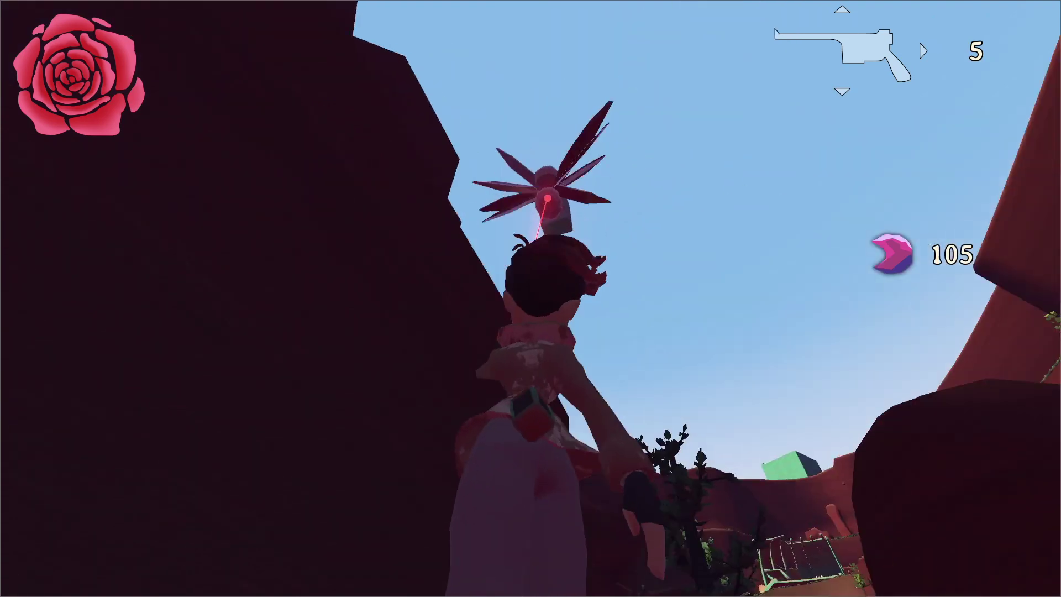
pyautogui.click(530, 299)
pyautogui.click(530, 298)
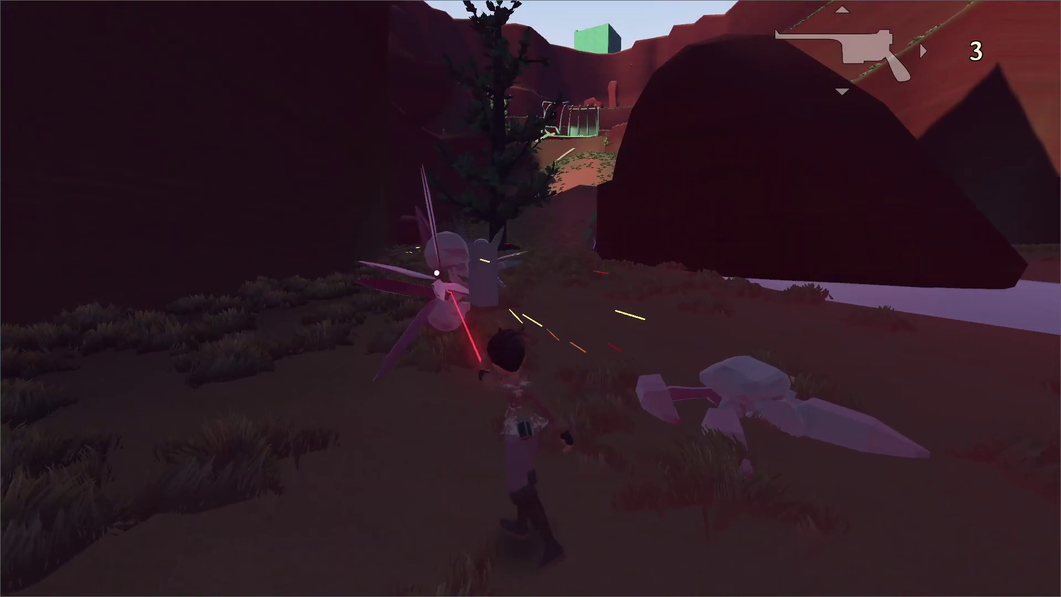
pyautogui.press('w')
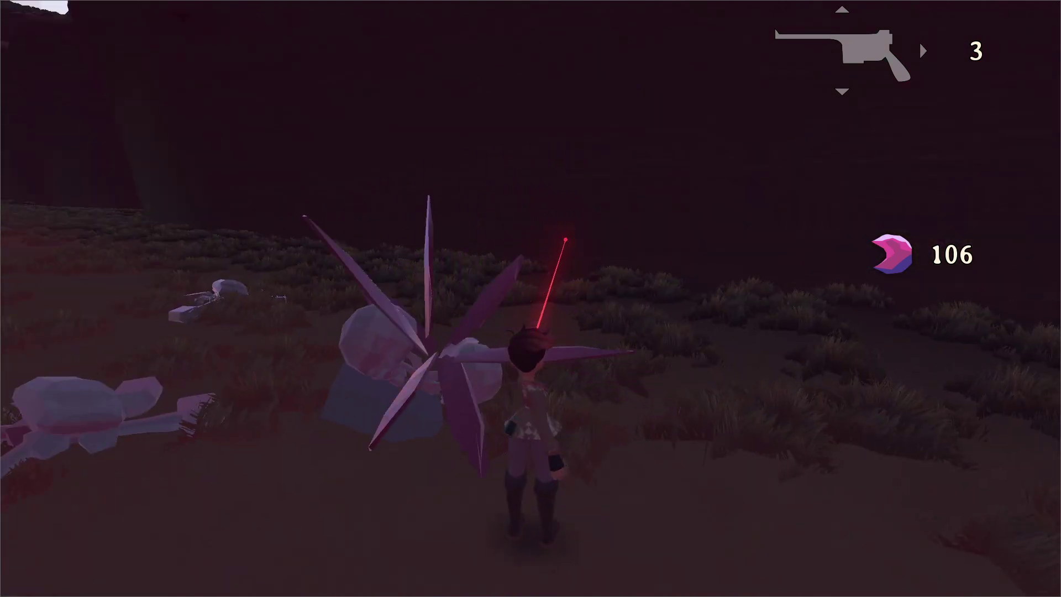
# Step: Ride through the shaded canyon past the pool and large tree to examine the grass in shadow
pyautogui.press('w')
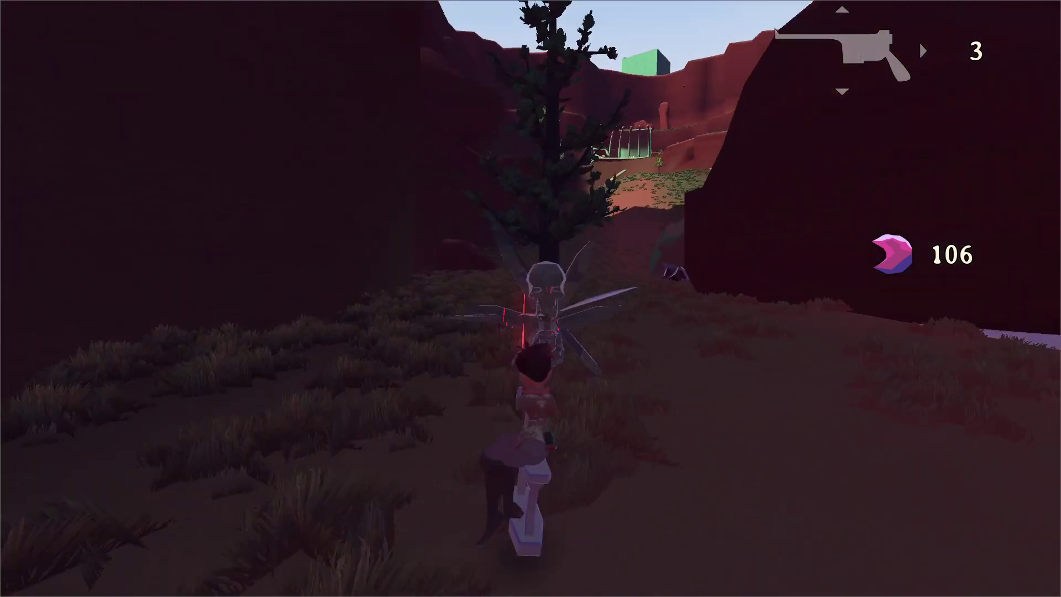
pyautogui.press('w')
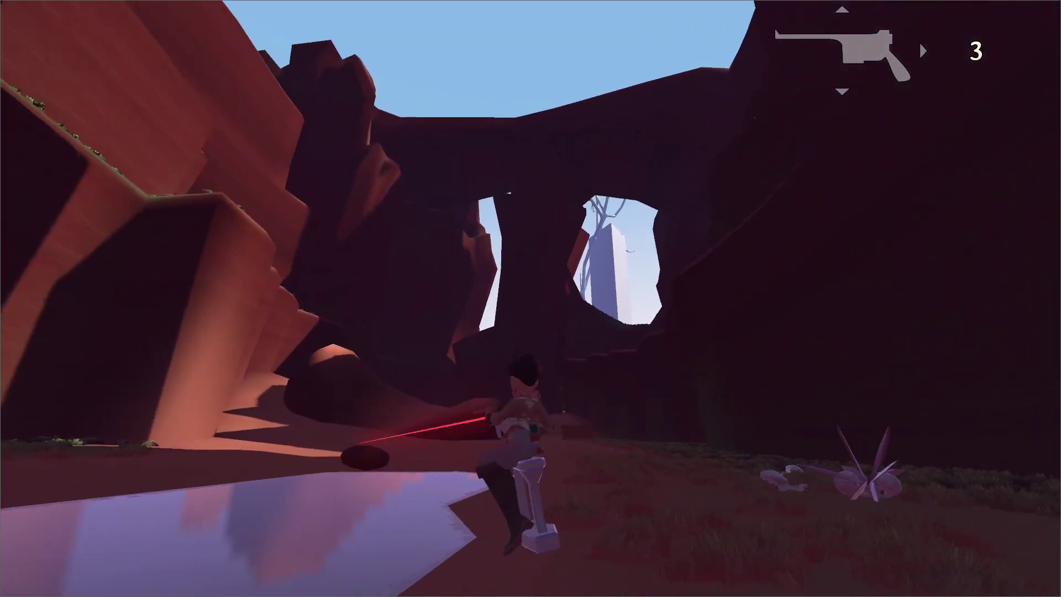
pyautogui.press('w')
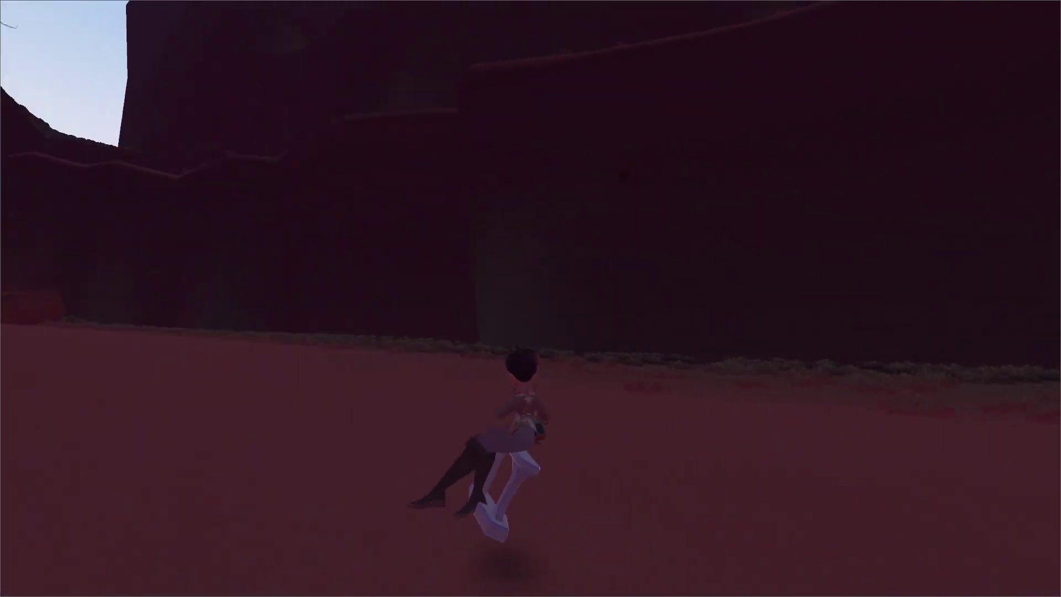
pyautogui.press('w')
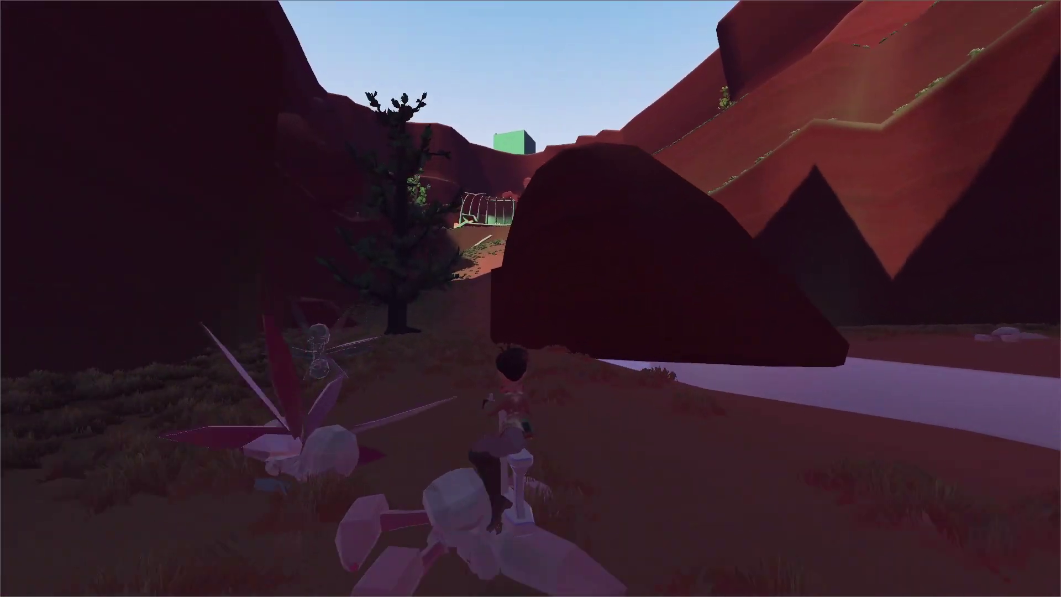
pyautogui.press('w')
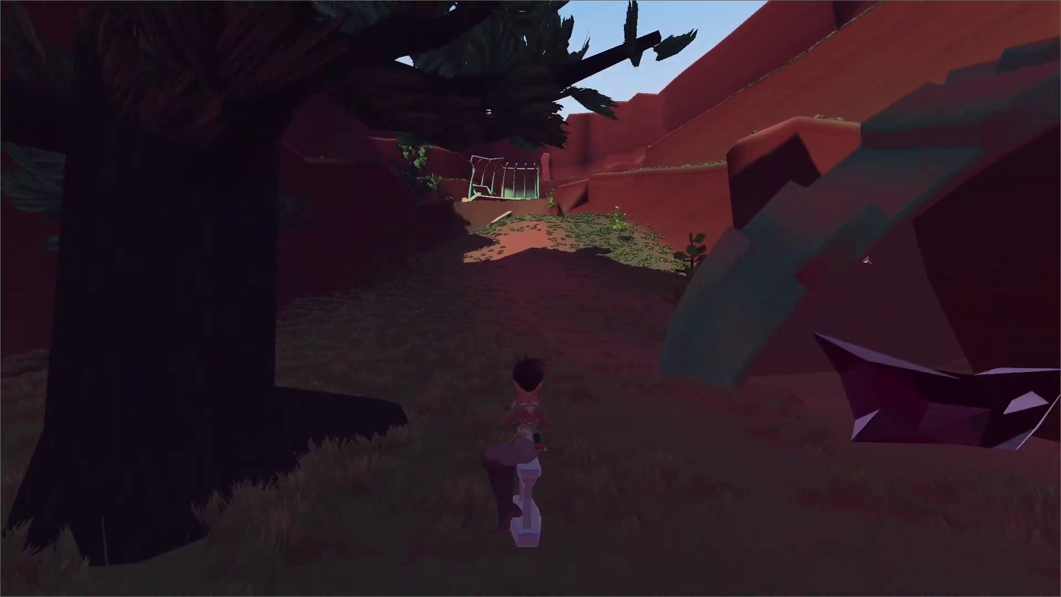
pyautogui.press('w')
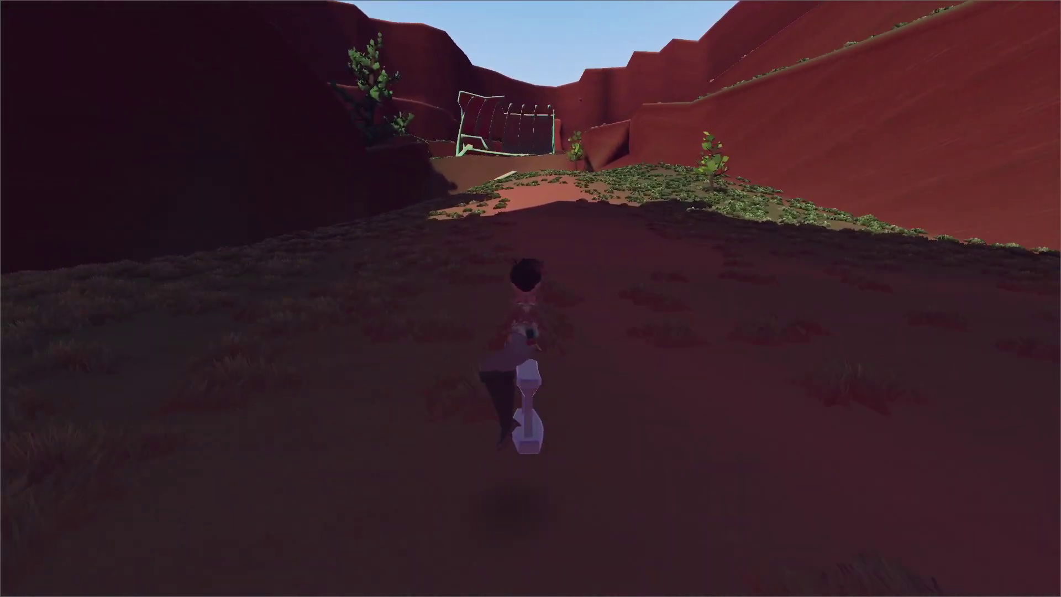
# Step: Pause and resume the game, and ride up the sunlit slope to inspect the grass below the green ruin
pyautogui.press('space')
pyautogui.press('Escape')
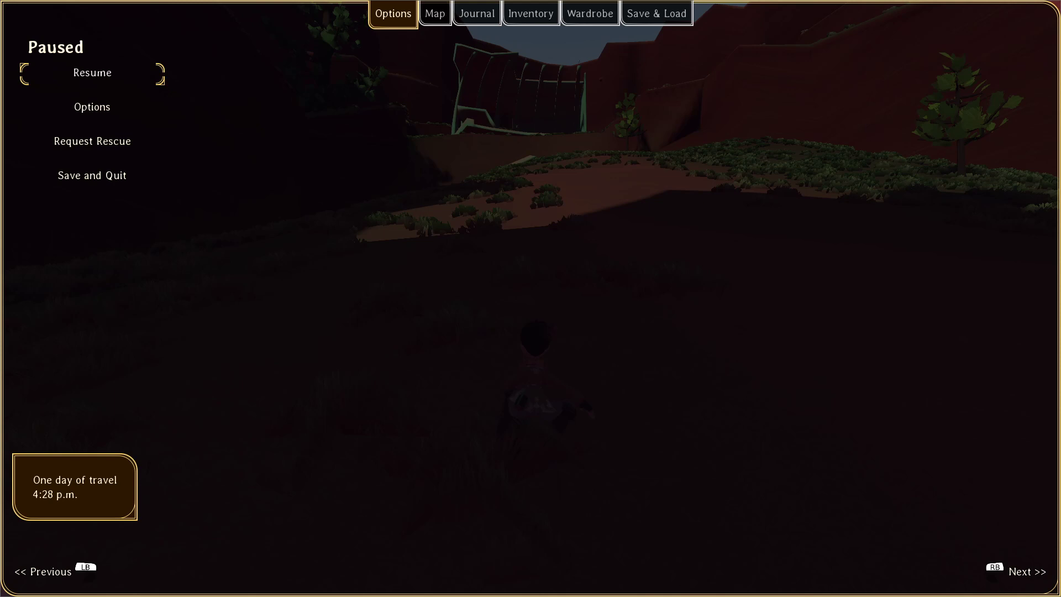
pyautogui.click(137, 72)
pyautogui.press('w')
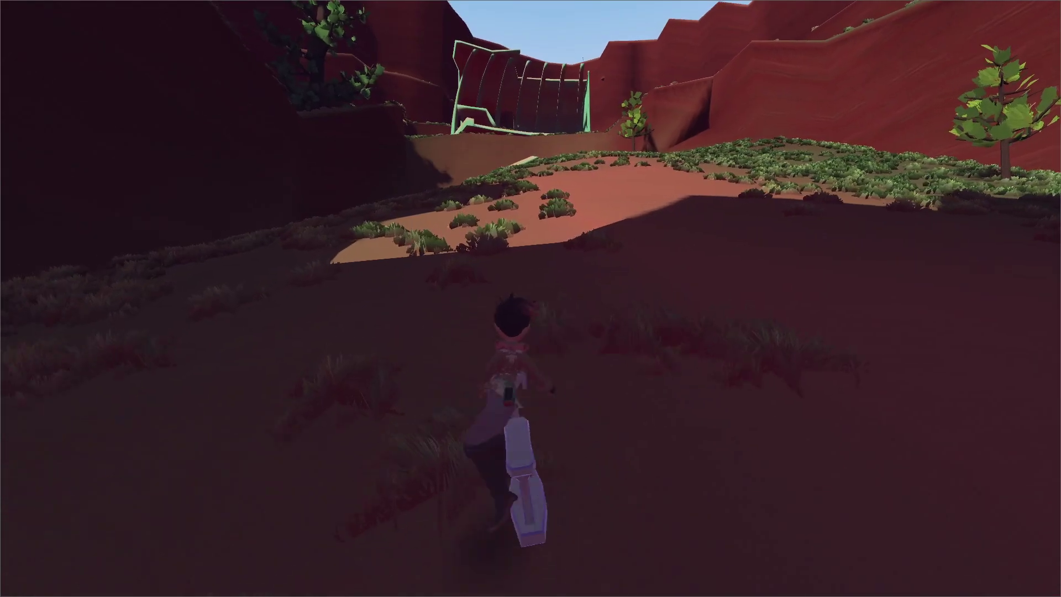
pyautogui.press('w')
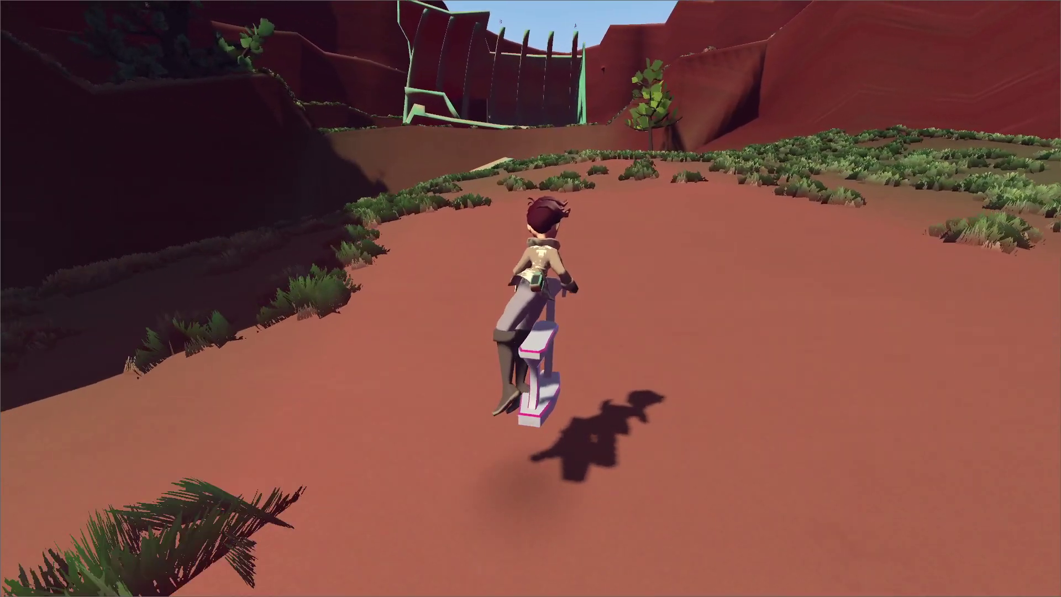
pyautogui.press('w')
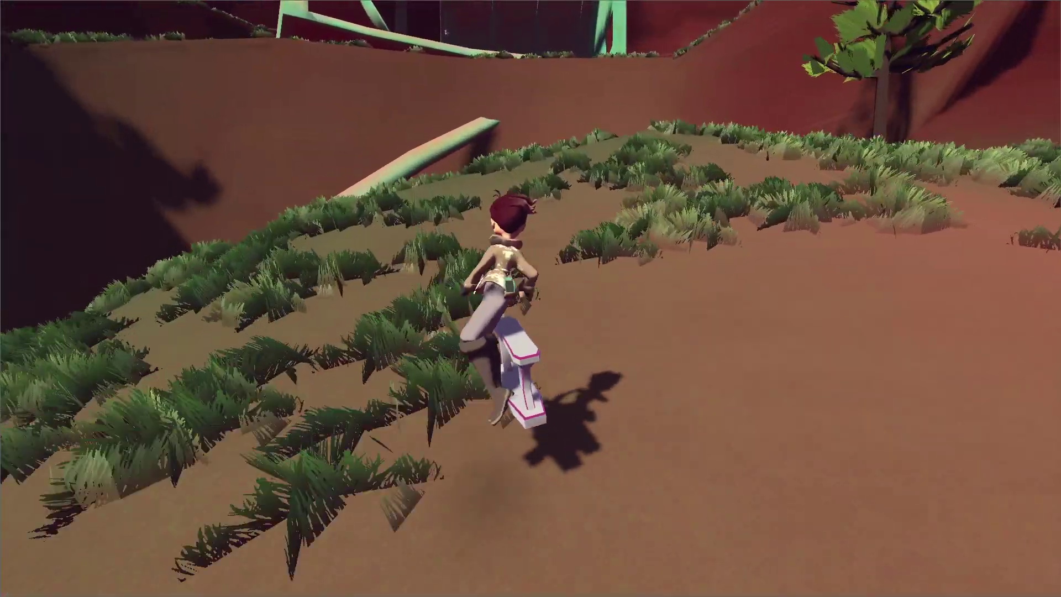
pyautogui.press('w')
# Step: Climb the fallen green beam and the cliff face up to the floor of the ruin
pyautogui.press('space')
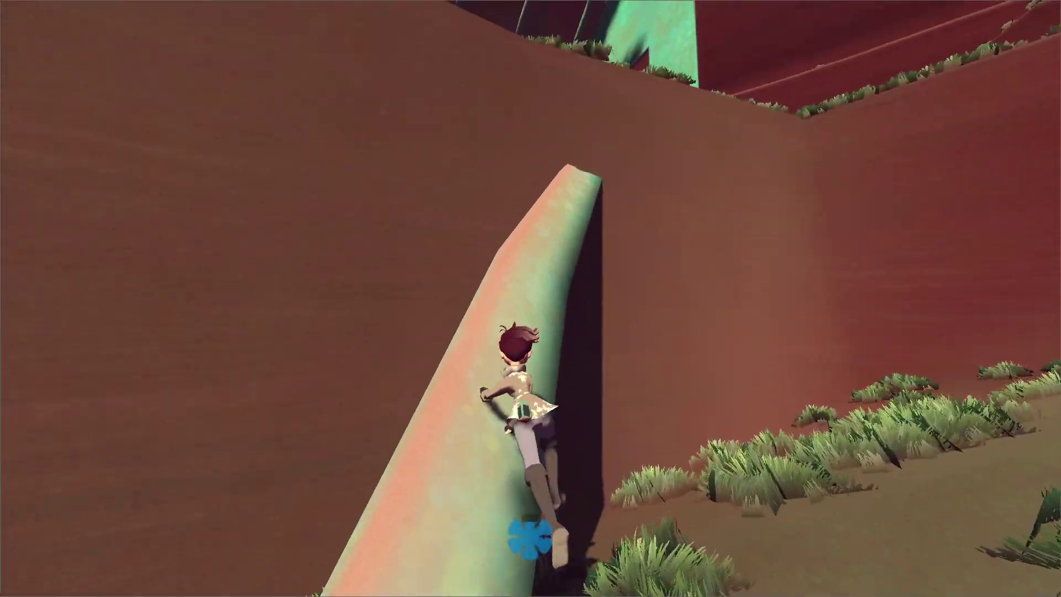
pyautogui.press('w')
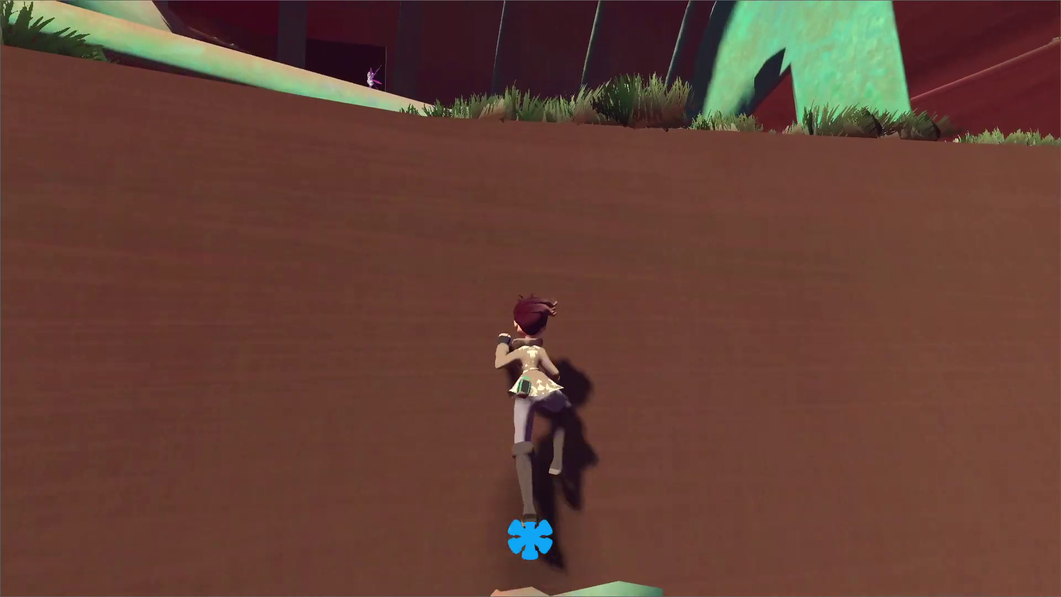
pyautogui.press('w')
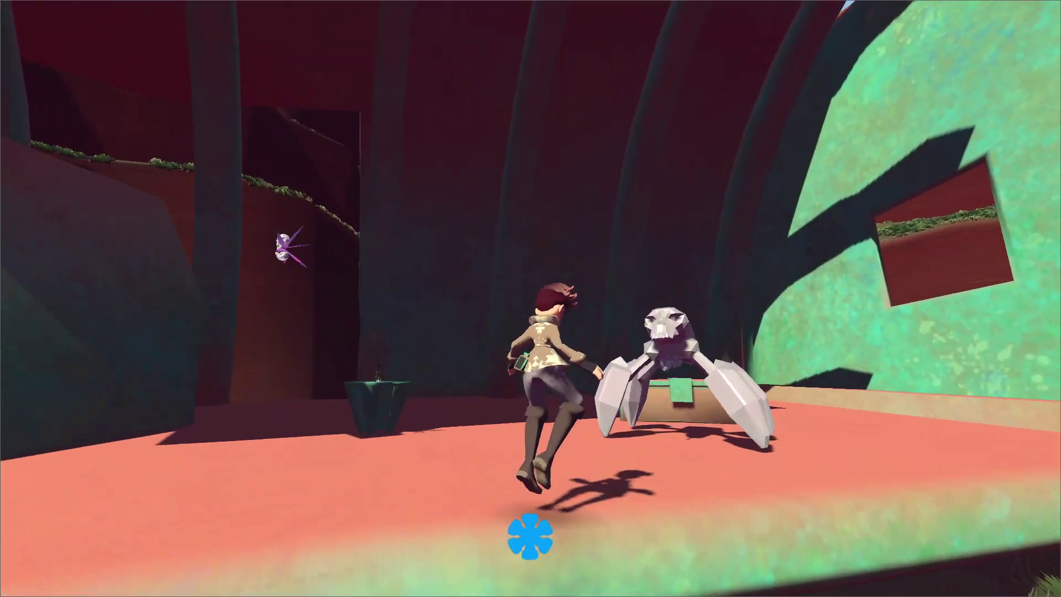
# Step: Clear the ruin of enemies, loot the chest's pistol ammo and pick up the Bubble Shot weapon
pyautogui.press('e')
pyautogui.press('w')
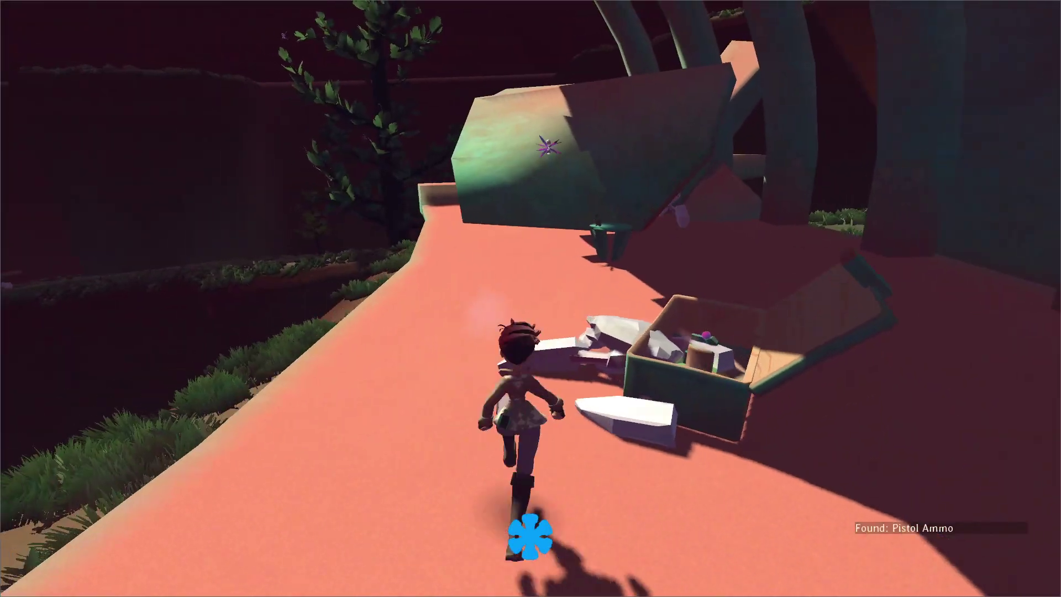
pyautogui.press('w')
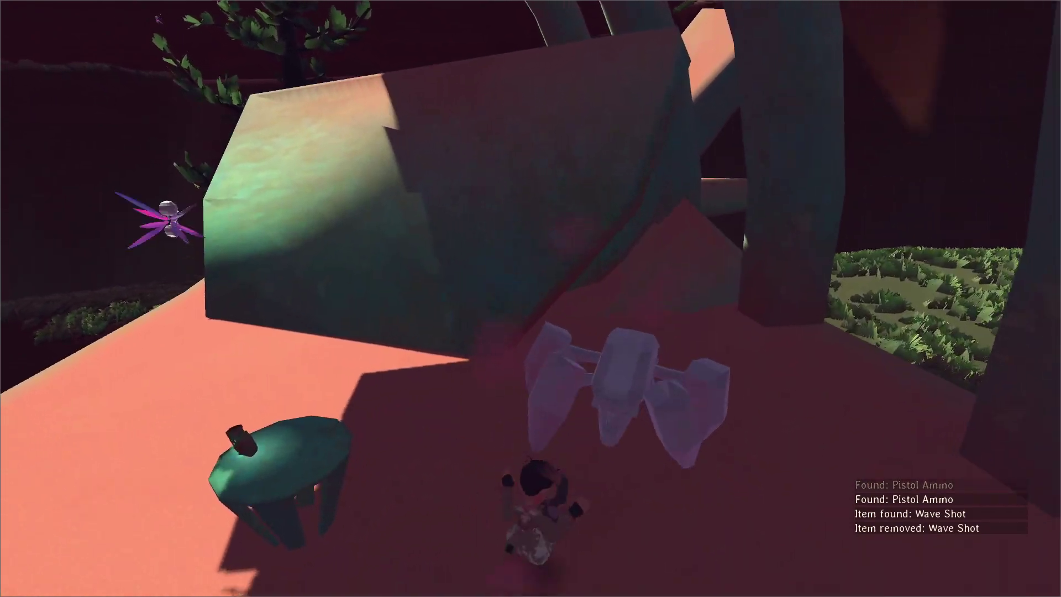
pyautogui.press('w')
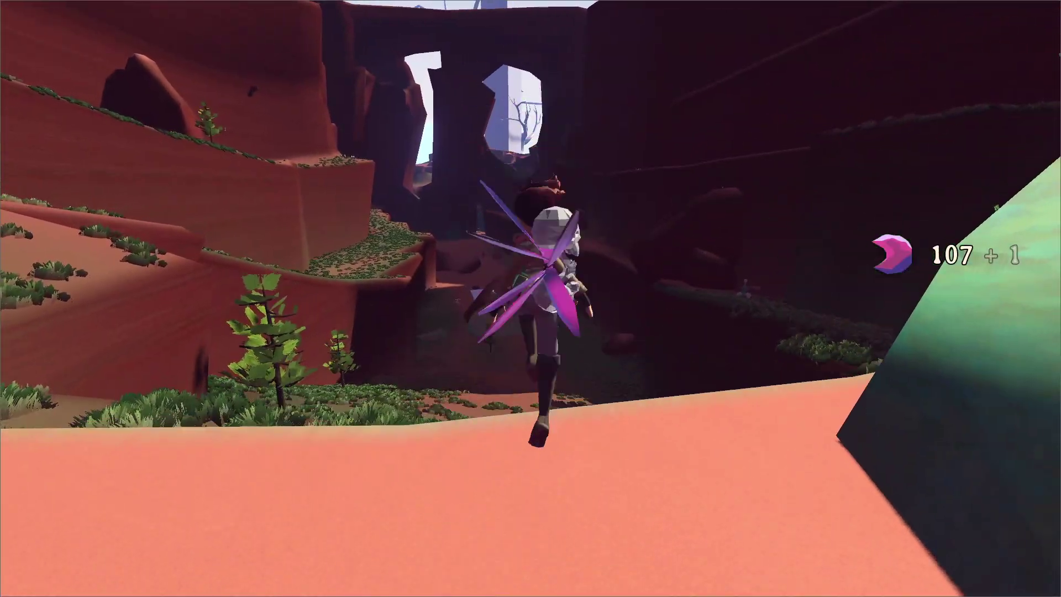
pyautogui.press('w')
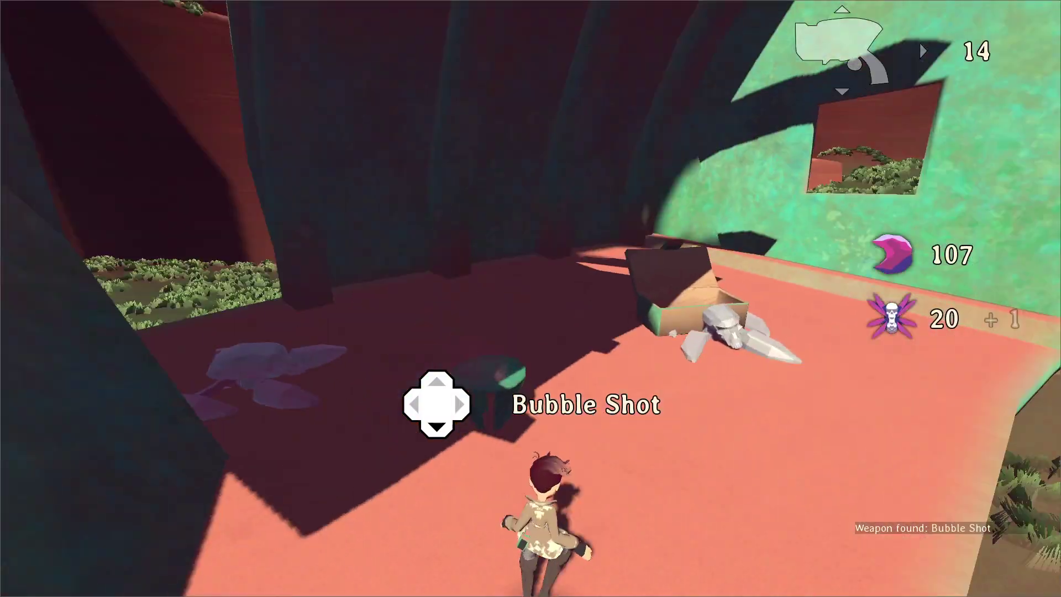
# Step: Travel through the dense grass beyond the ruin and up to the fountain plateau, examining the grass movement
pyautogui.press('w')
pyautogui.press('w')
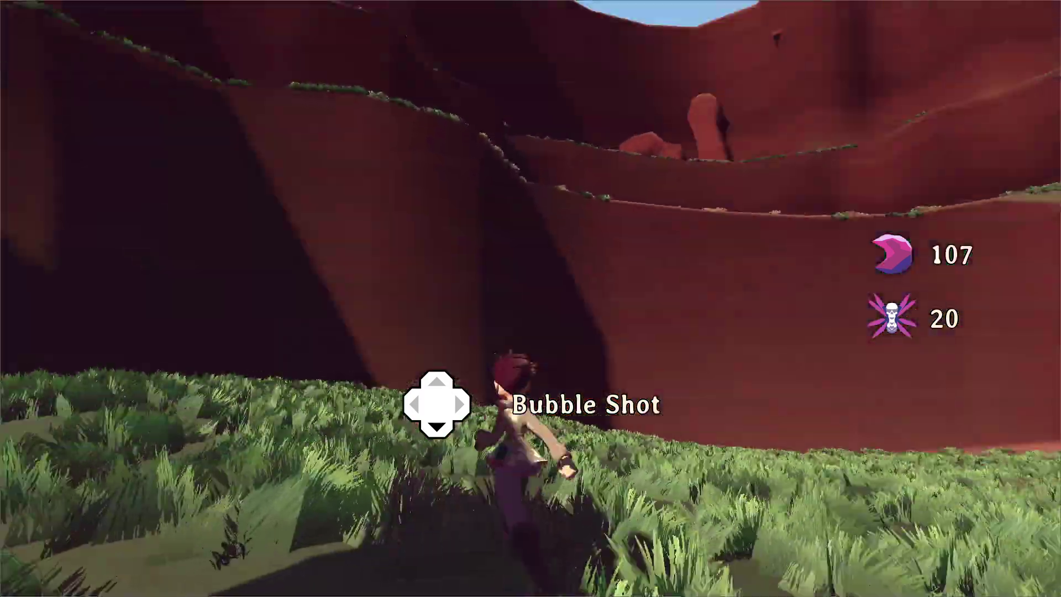
pyautogui.press('w')
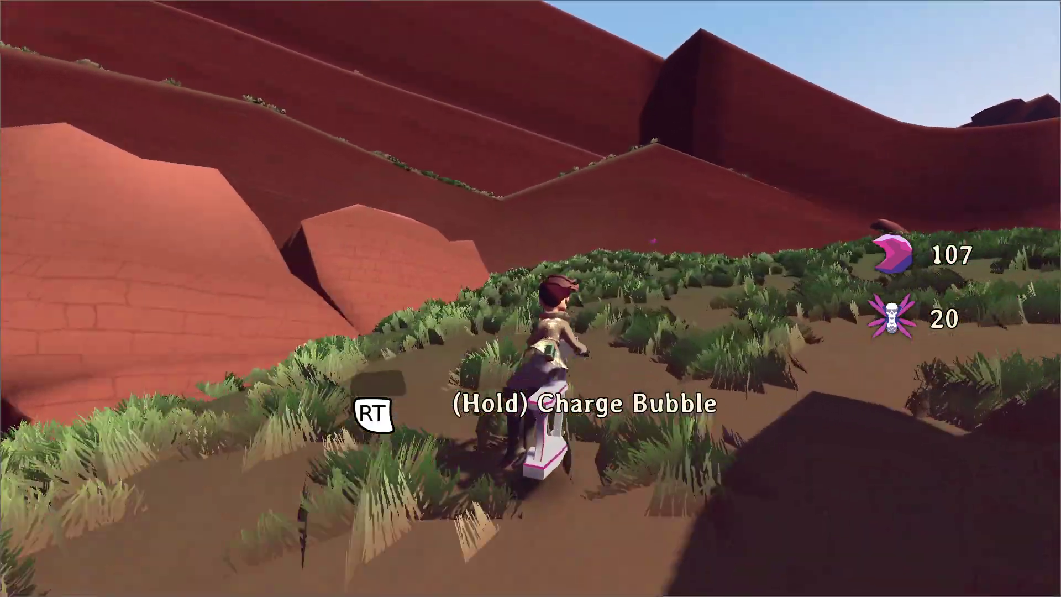
pyautogui.press('w')
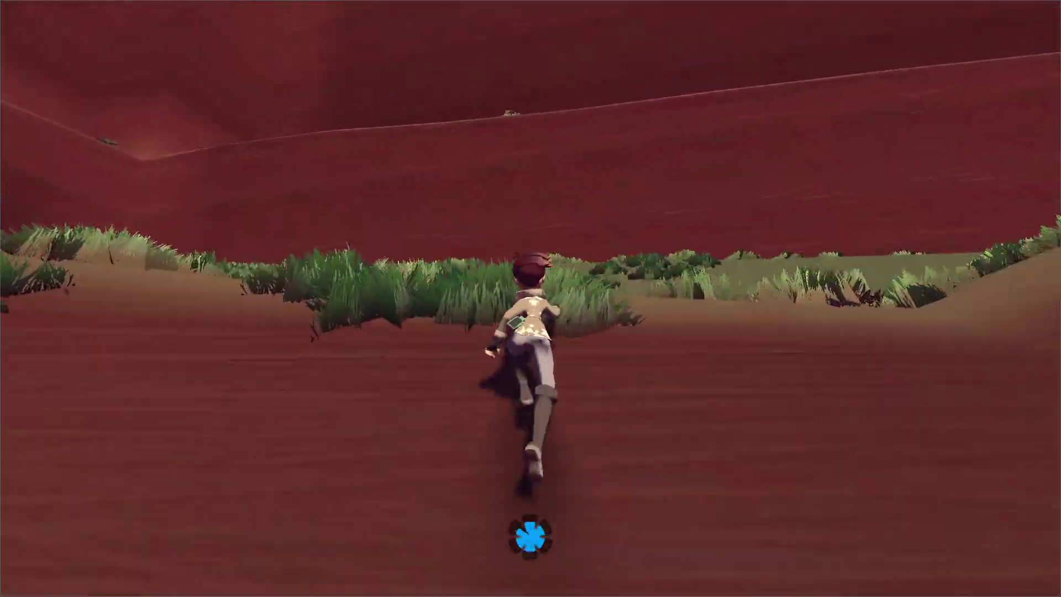
pyautogui.press('w')
pyautogui.press('w')
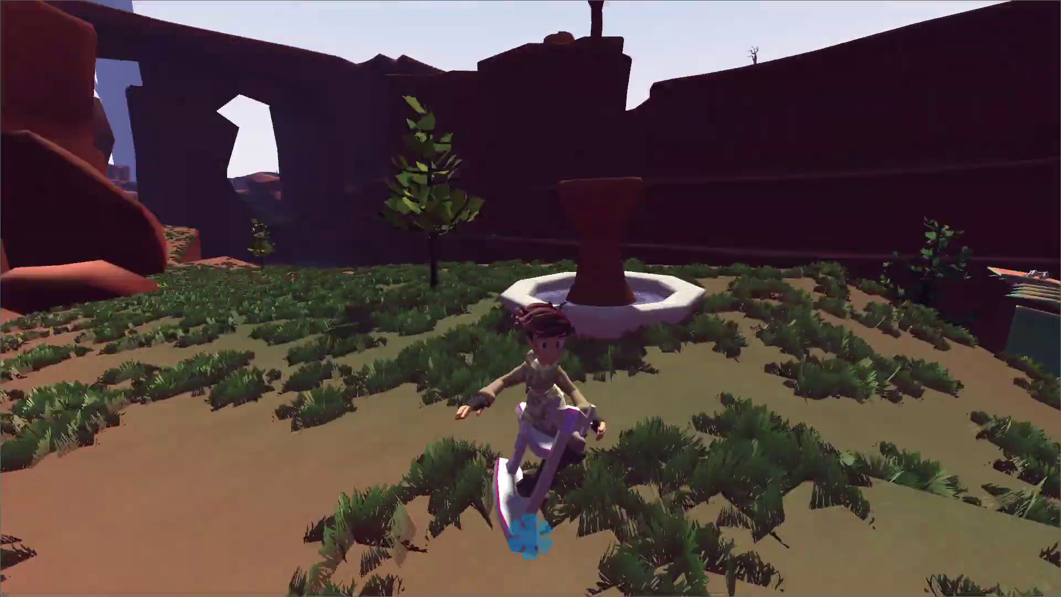
# Step: Follow the grassy ledge along the red cliff wall to check the grass at close range
pyautogui.press('w')
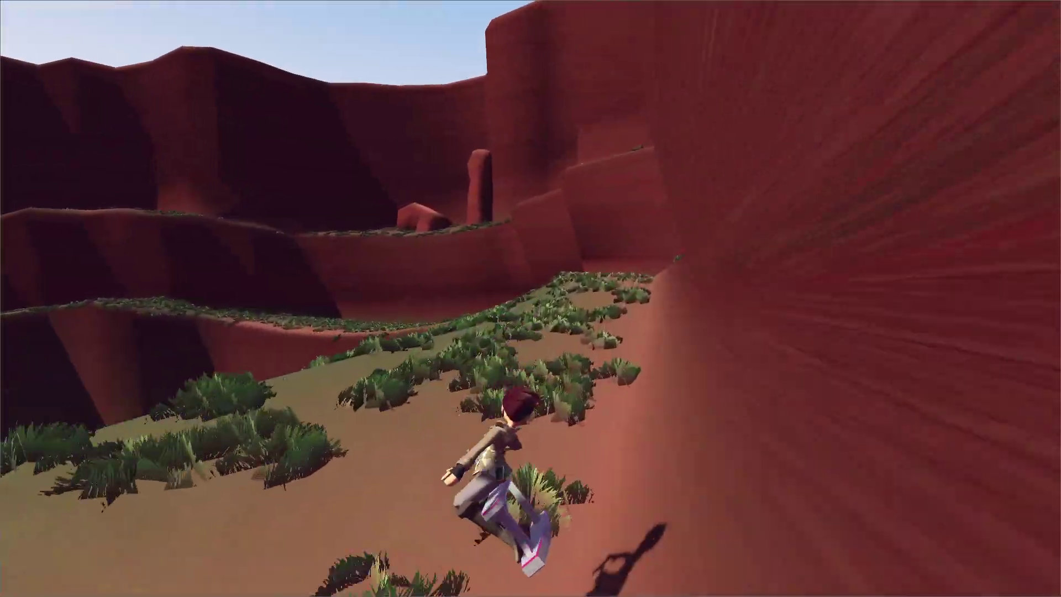
pyautogui.press('w')
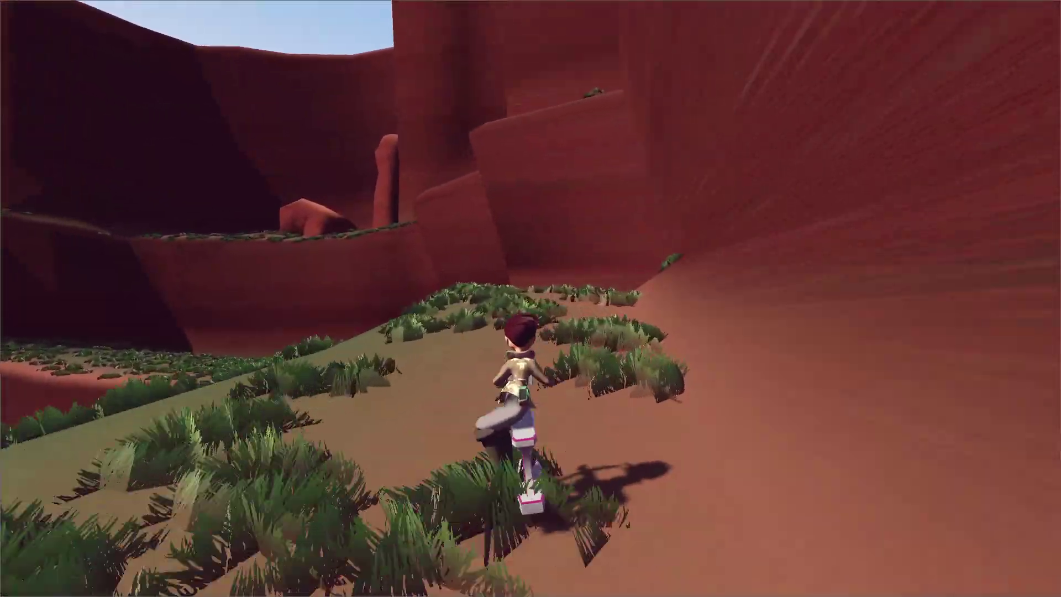
pyautogui.press('w')
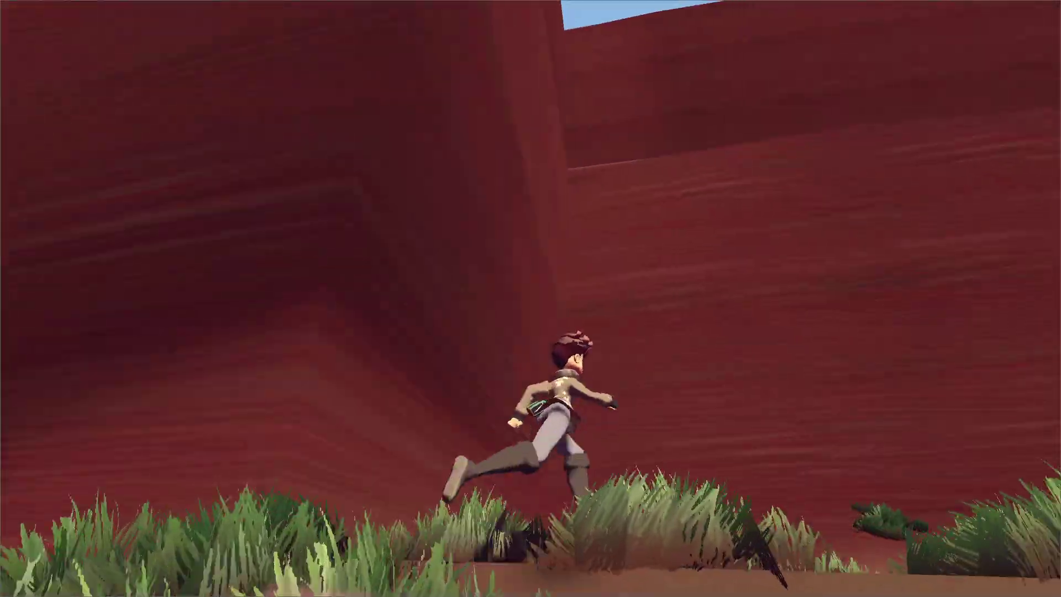
pyautogui.press('w')
# Step: Jump along the steep cliff toward the boulder ledge, firing the Bubble Shot on the way
pyautogui.press('space')
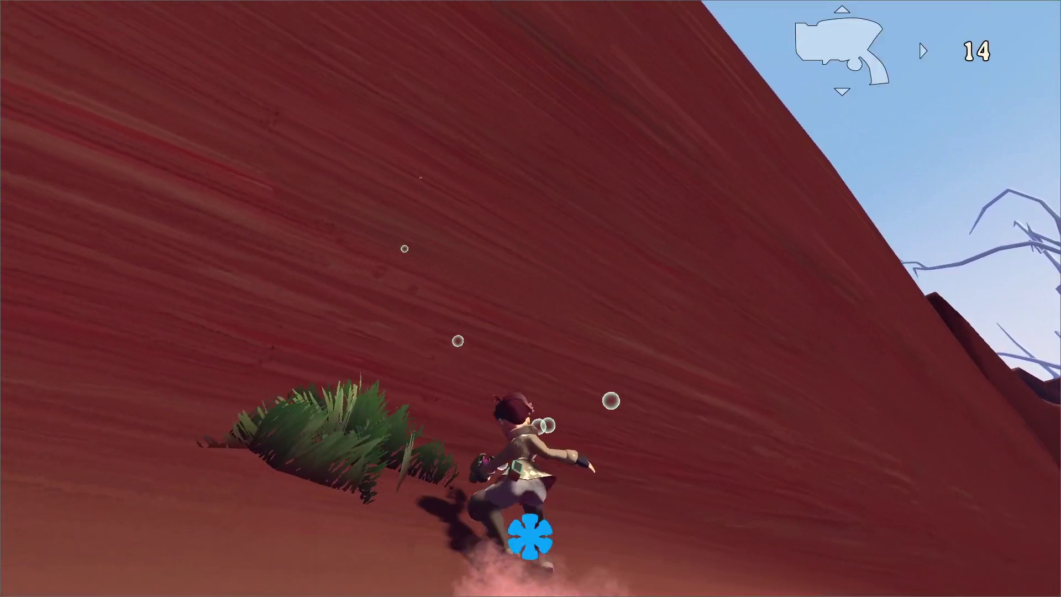
pyautogui.press('space')
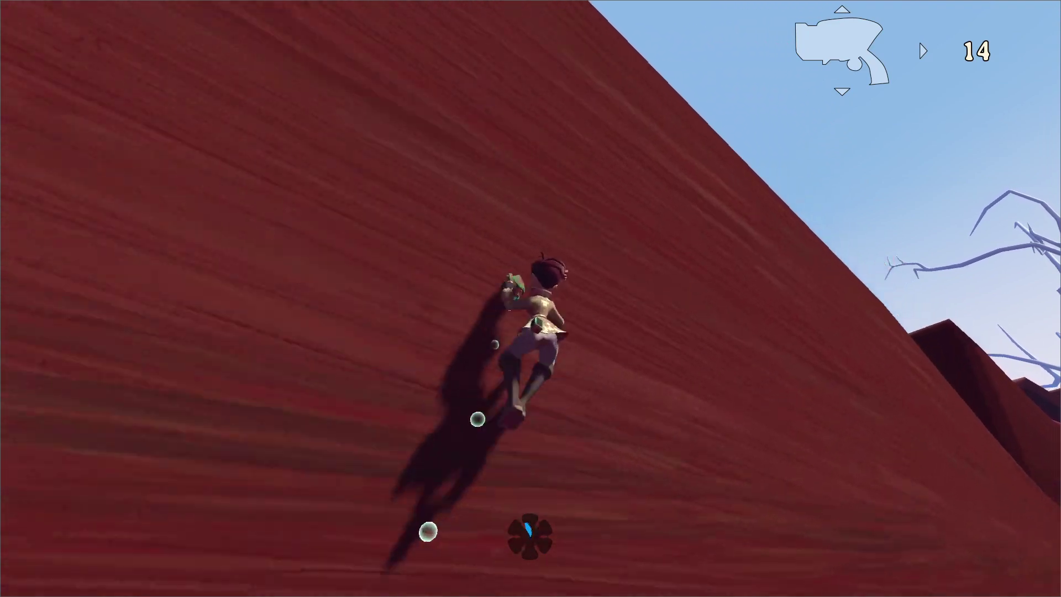
pyautogui.press('w')
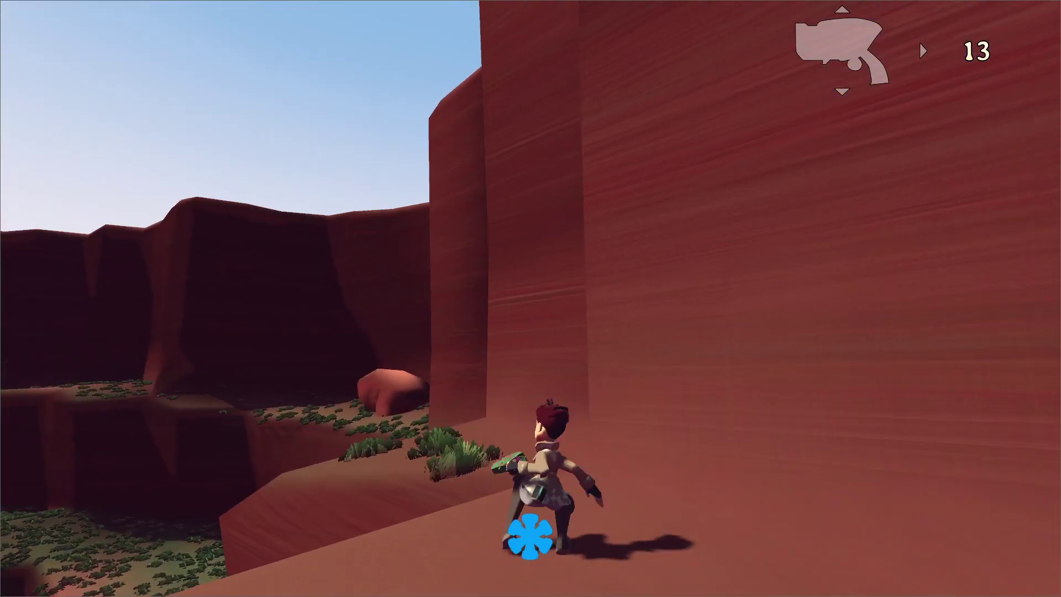
pyautogui.press('w')
pyautogui.press('space')
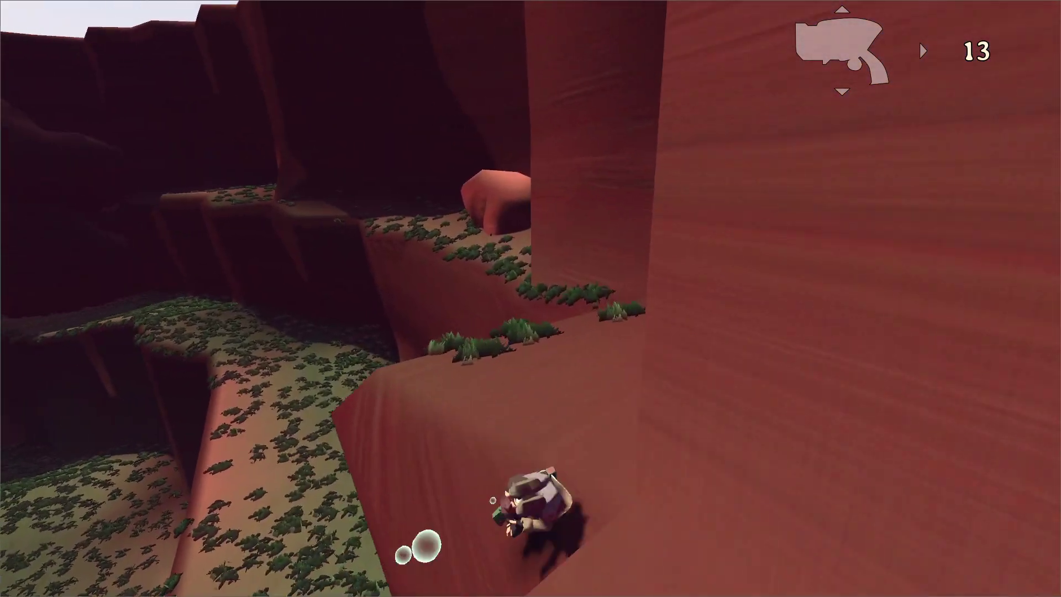
pyautogui.press('w')
pyautogui.press('space')
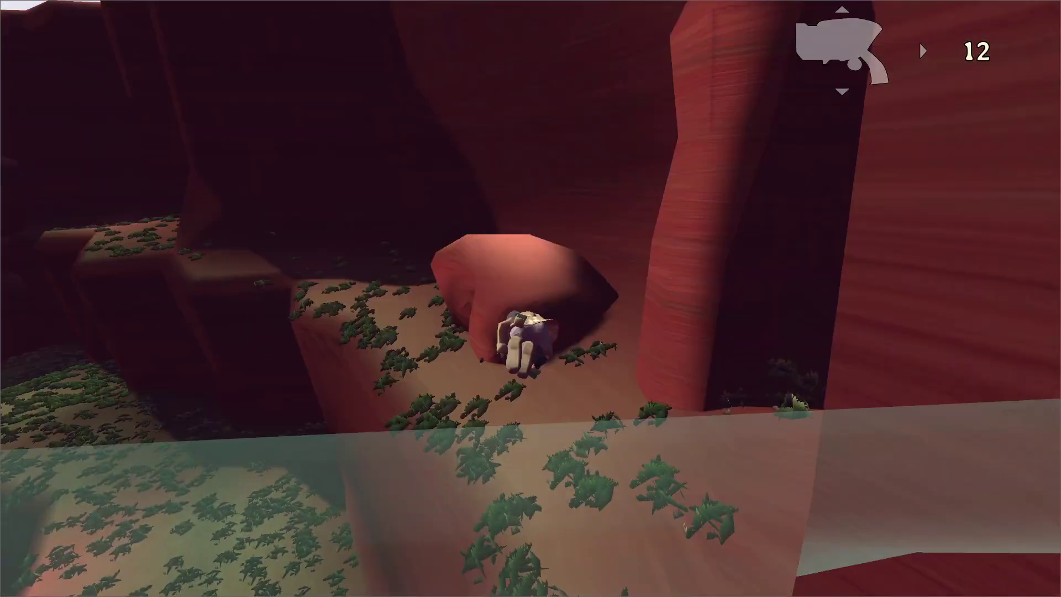
# Step: Try to scale the shaded cliff wall above the boulder with repeated jumps and a Bubble Shot
pyautogui.press('w')
pyautogui.press('space')
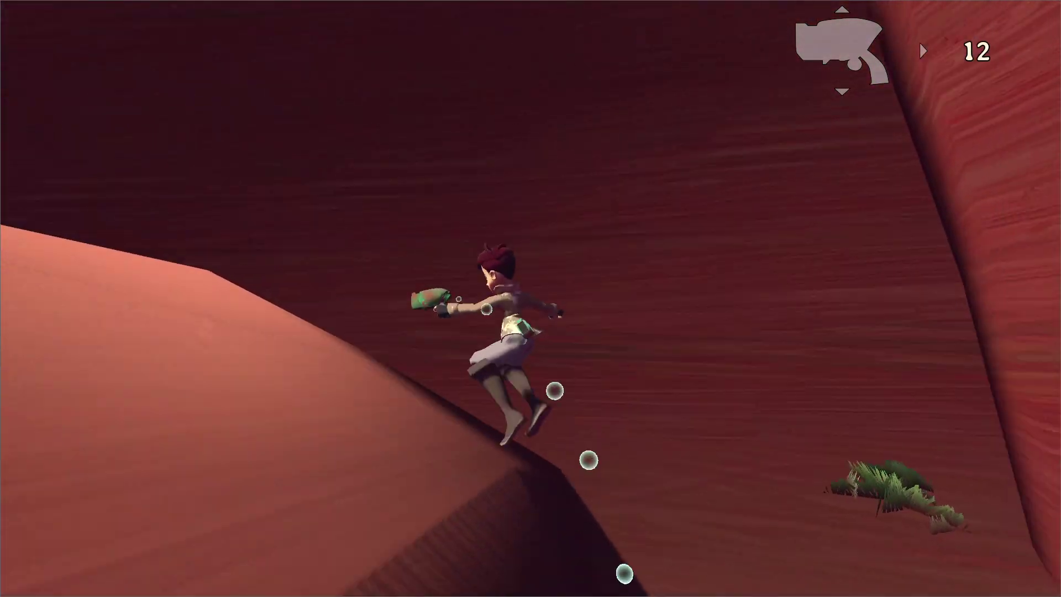
pyautogui.press('w')
pyautogui.press('space')
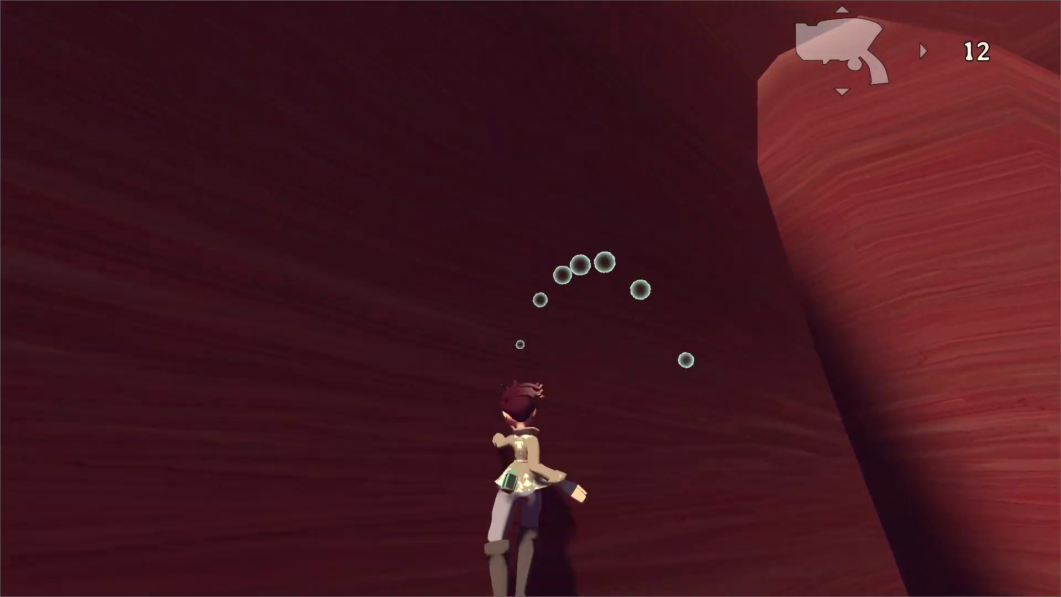
pyautogui.press('w')
pyautogui.press('space')
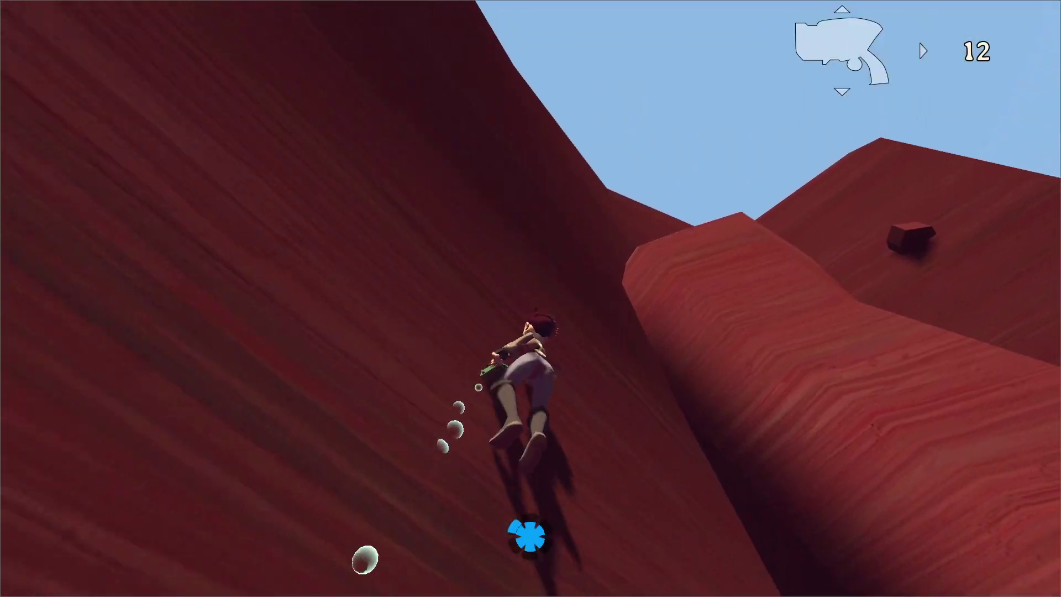
pyautogui.press('w')
pyautogui.press('space')
pyautogui.click(531, 298)
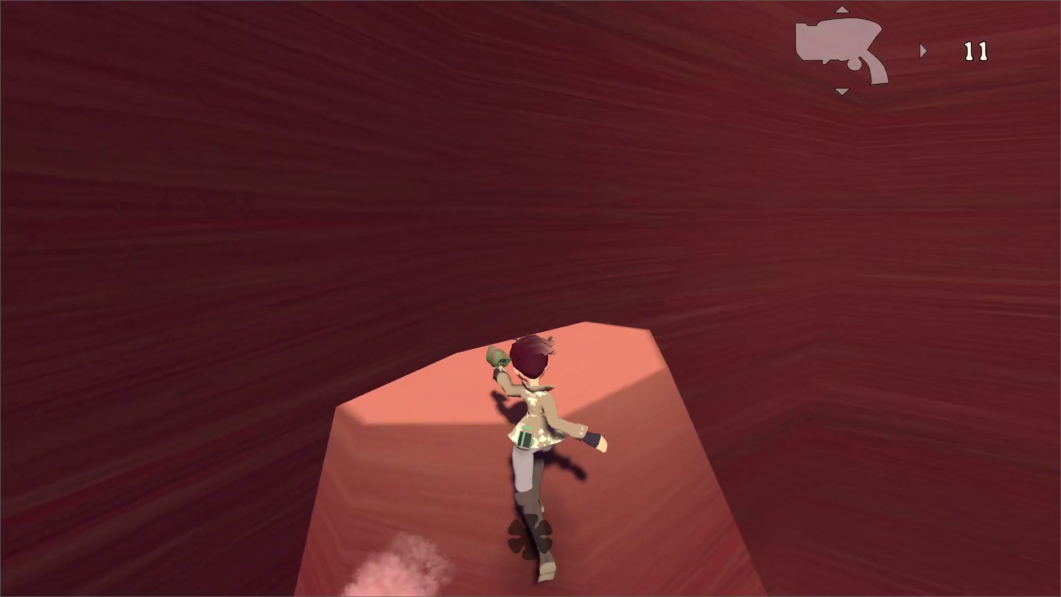
pyautogui.press('w')
pyautogui.press('space')
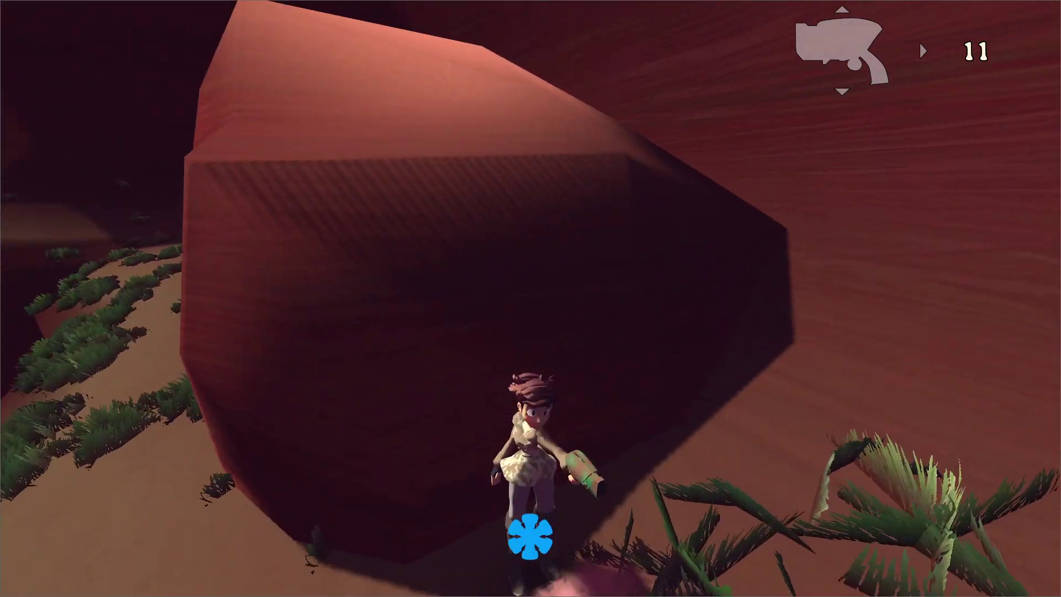
# Step: Cross the grassy ledge to the red rock pillar and climb onto its flat top
pyautogui.press('w')
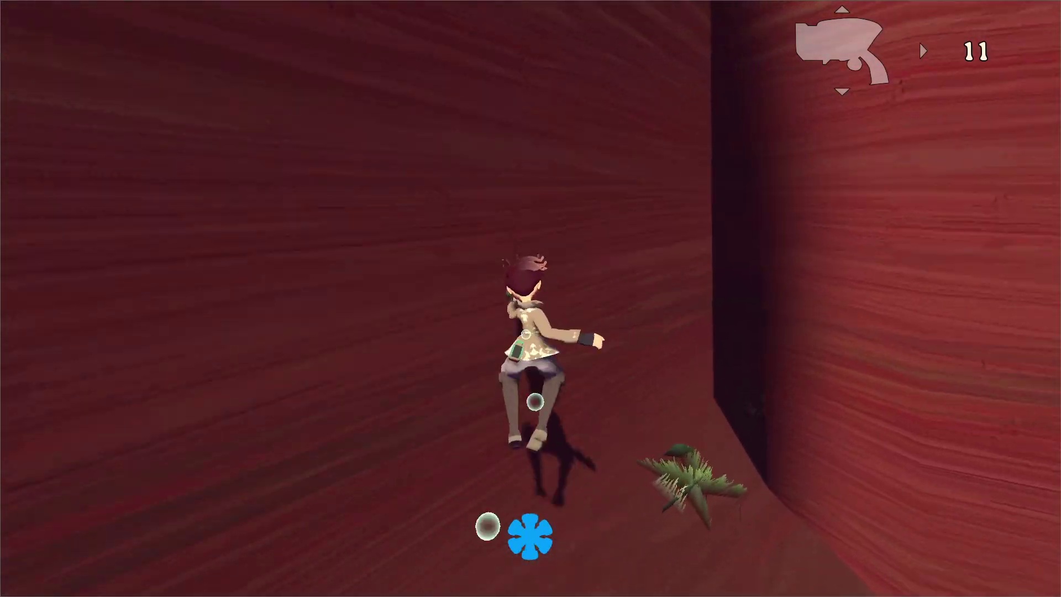
pyautogui.press('w')
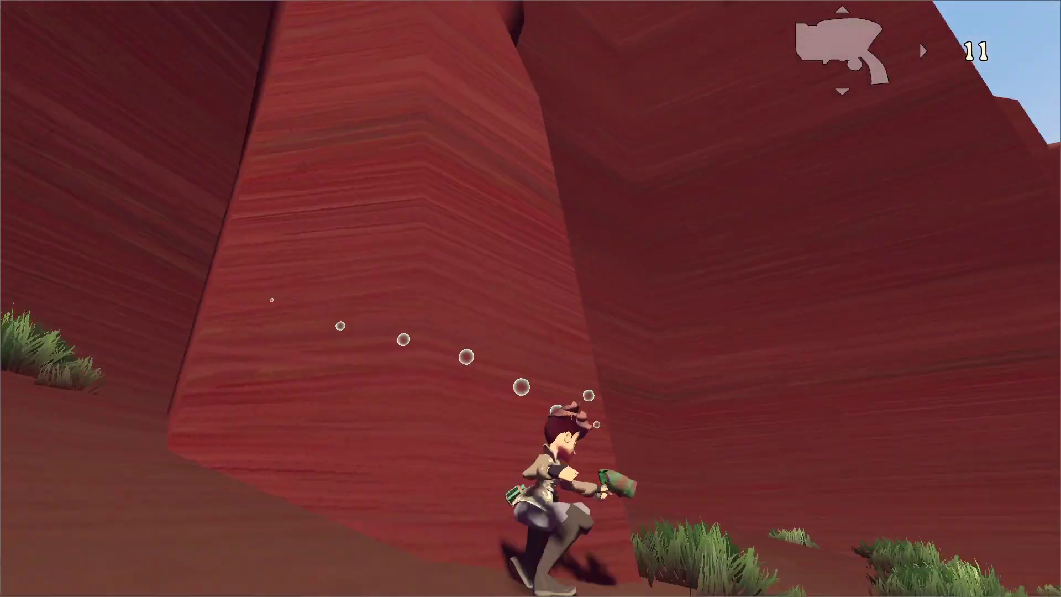
pyautogui.press('w')
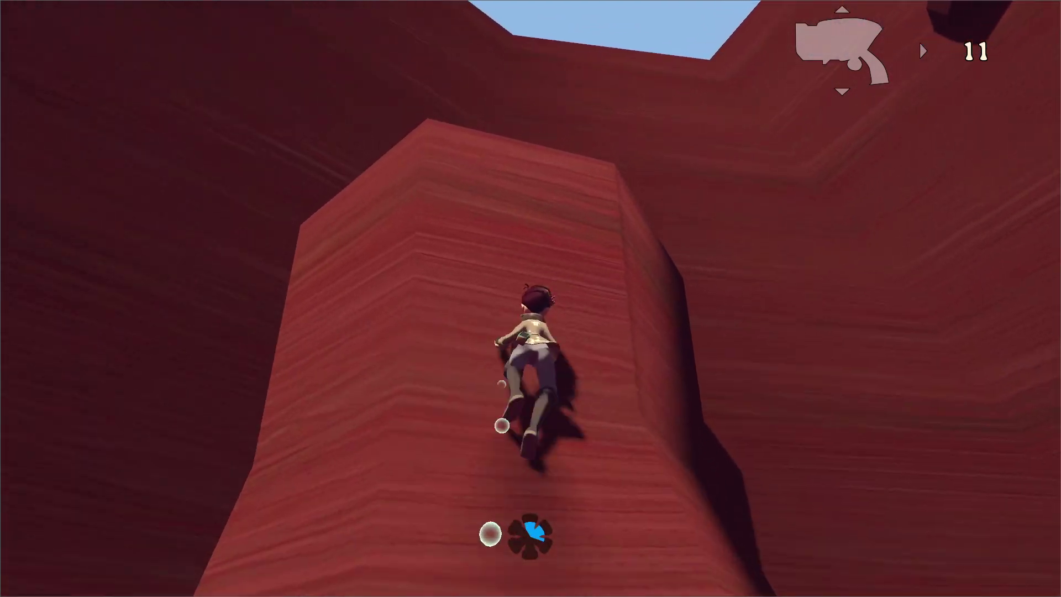
pyautogui.press('w')
pyautogui.press('space')
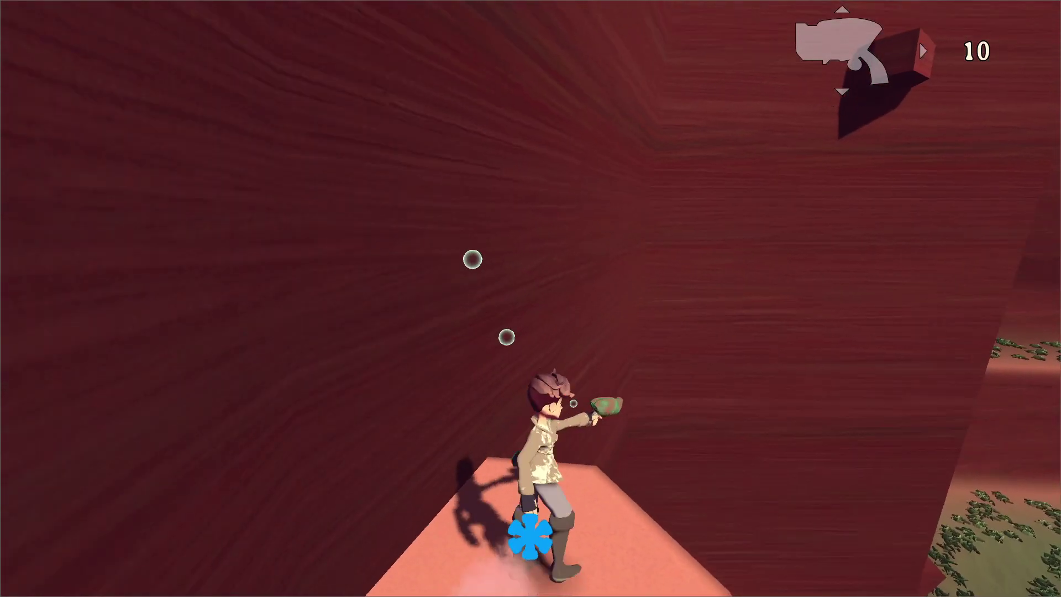
# Step: Jump from the pillar to the small rock protruding from the cliff and climb over the rim onto the open plateau
pyautogui.press('space')
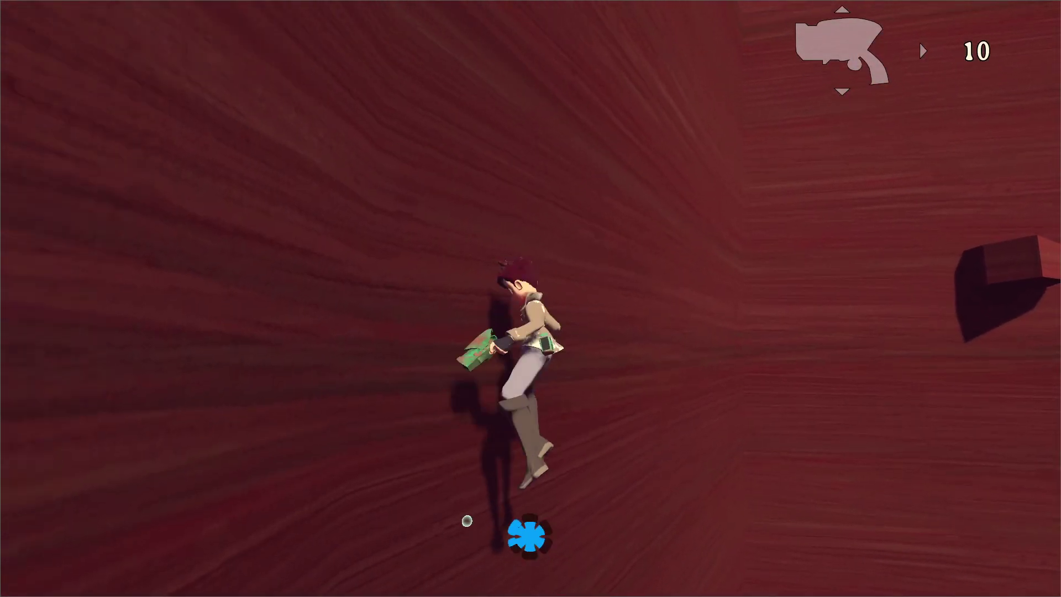
pyautogui.press('space')
pyautogui.press('w')
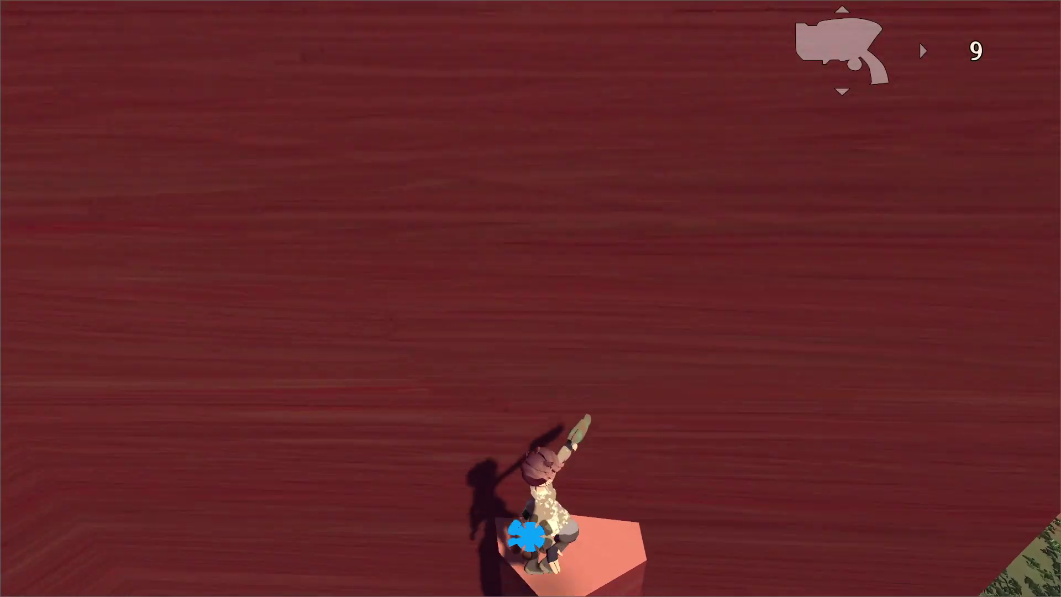
pyautogui.press('space')
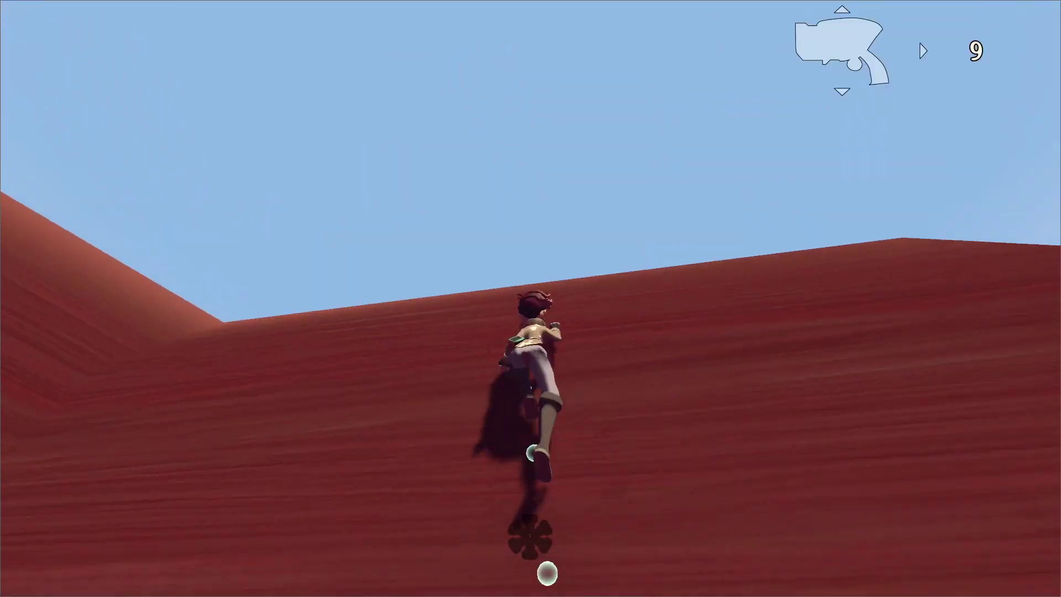
pyautogui.press('space')
pyautogui.press('w')
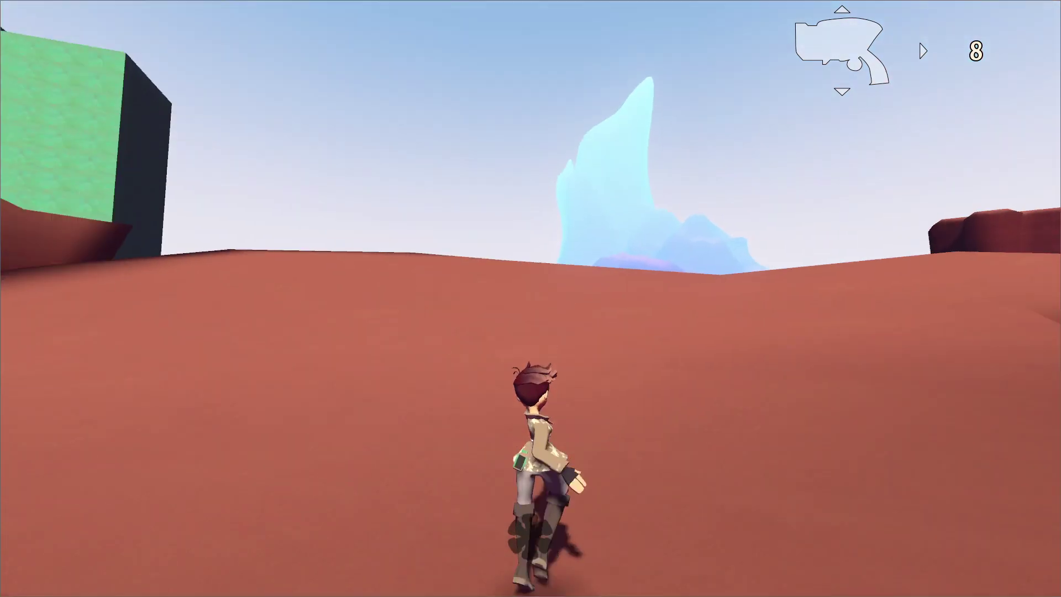
# Step: Mount the hoverboard, briefly pause and resume the game, and ride down the red slopes toward the green buildings
pyautogui.press('shift')
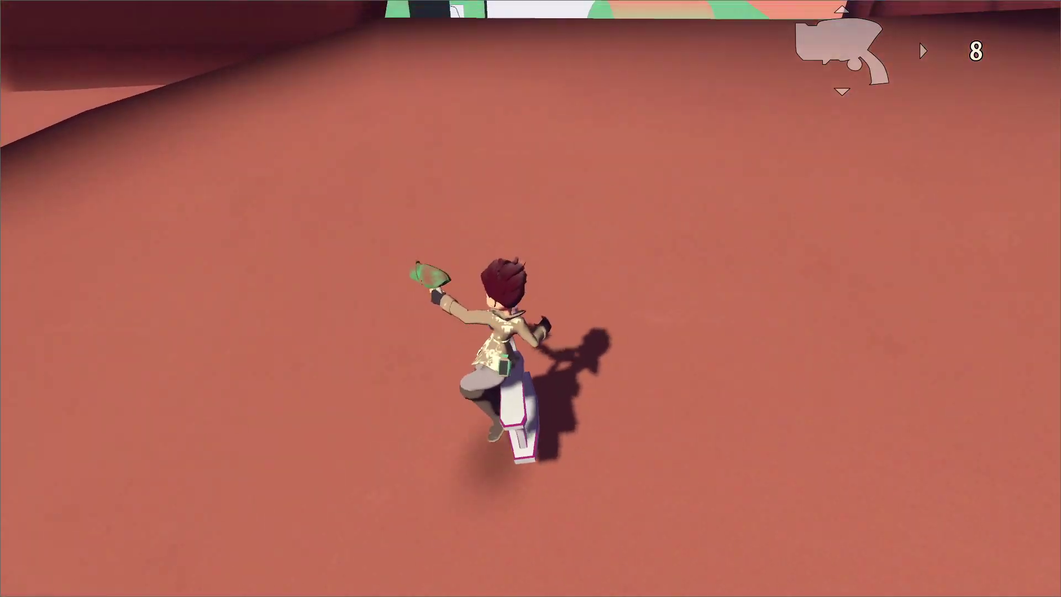
pyautogui.press('Escape')
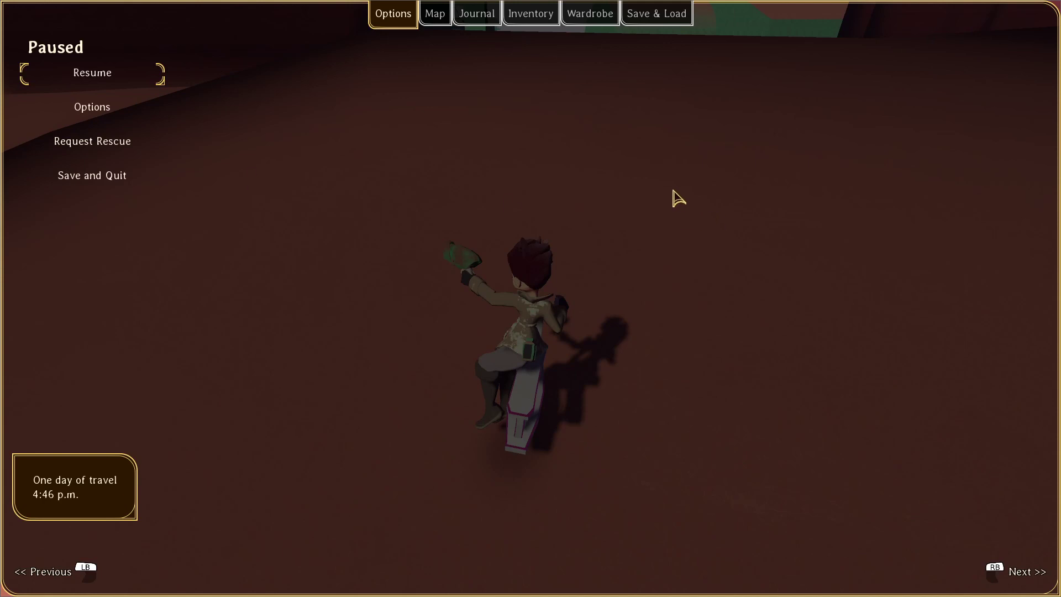
pyautogui.press('Escape')
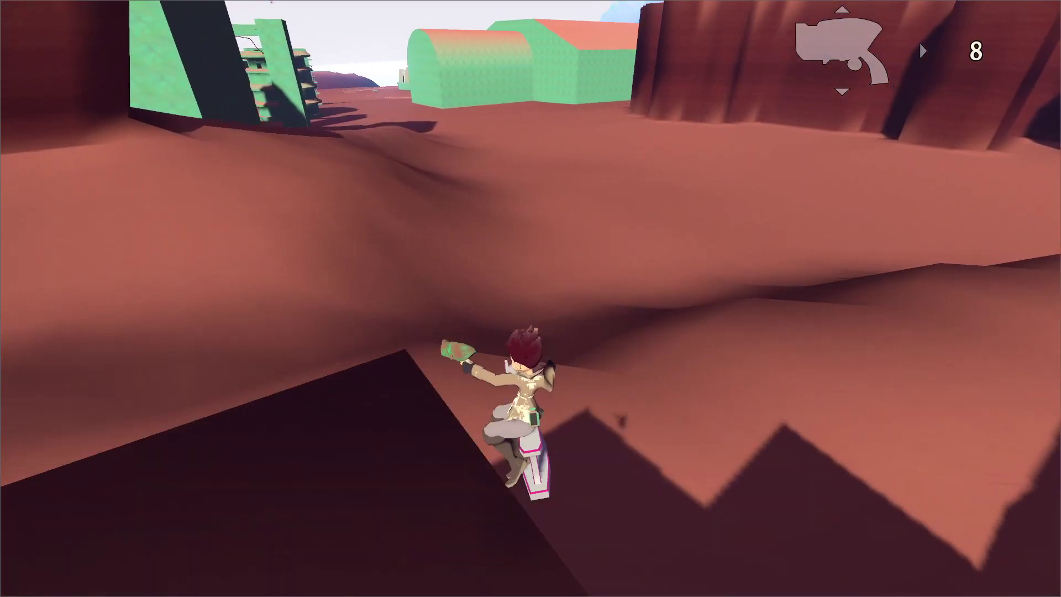
pyautogui.press('w')
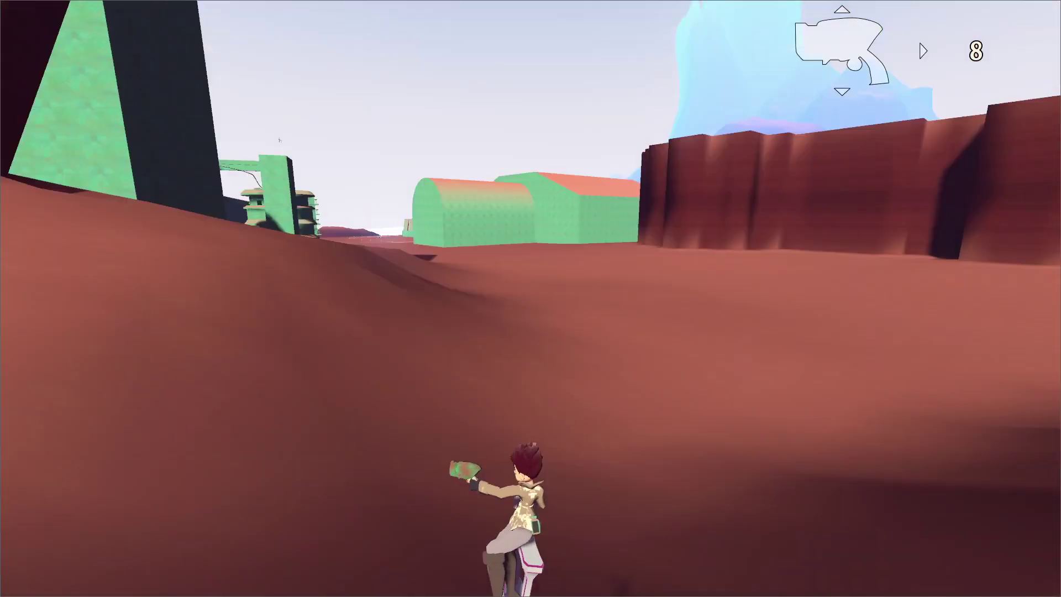
pyautogui.scroll(-1, 221, 139)
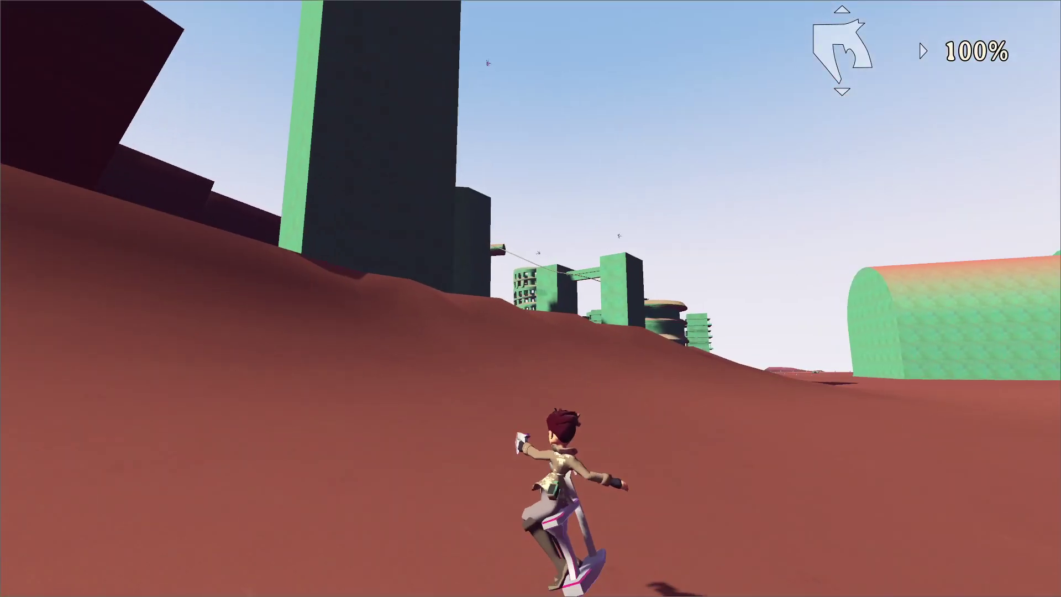
pyautogui.click(530, 298)
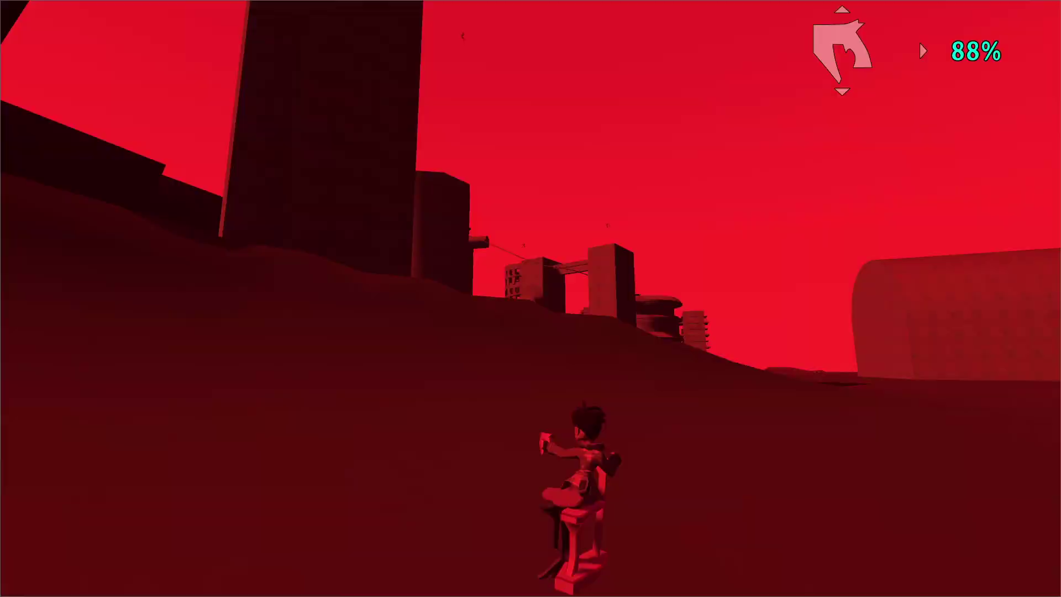
pyautogui.press('w')
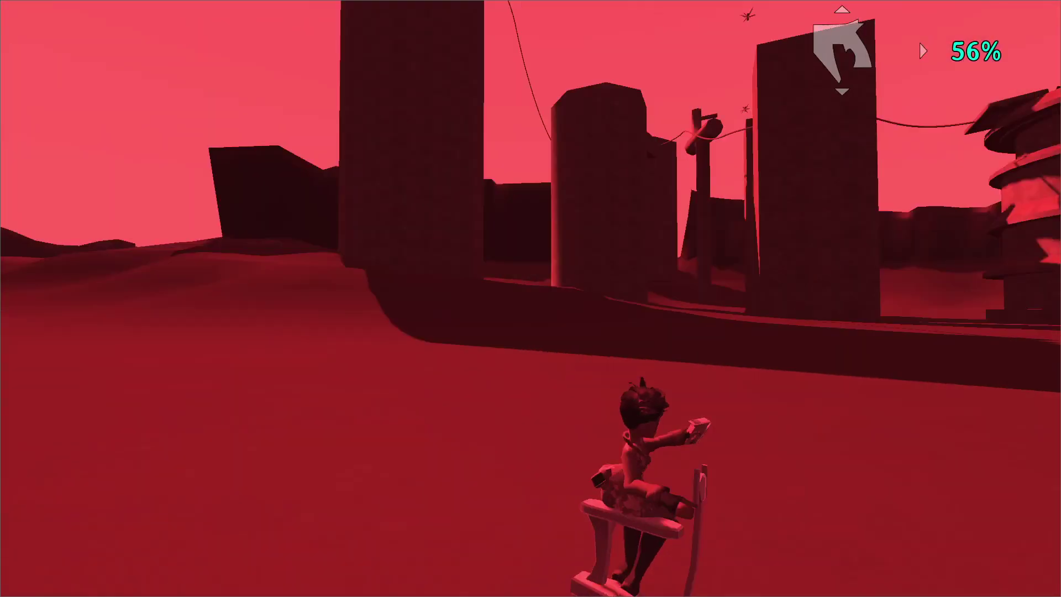
pyautogui.click(530, 298)
pyautogui.press('f')
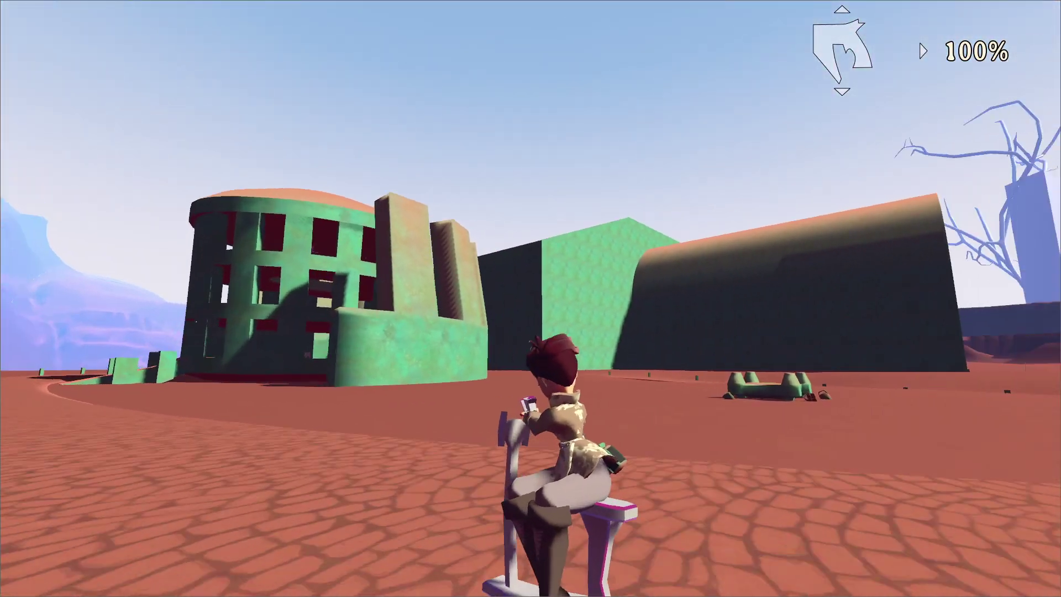
pyautogui.scroll(-1, 531, 298)
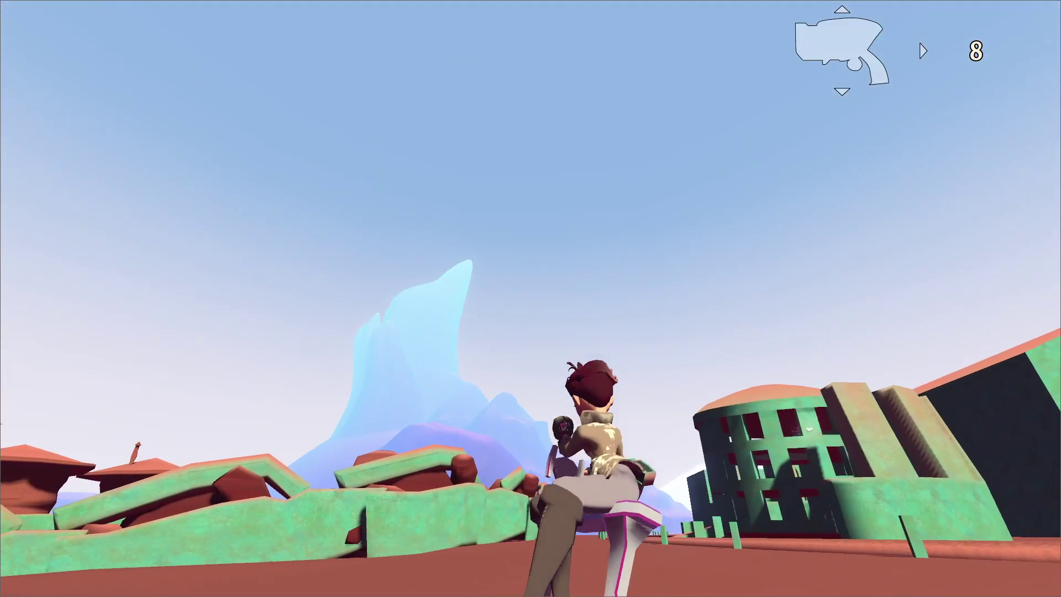
pyautogui.scroll(-1, 531, 298)
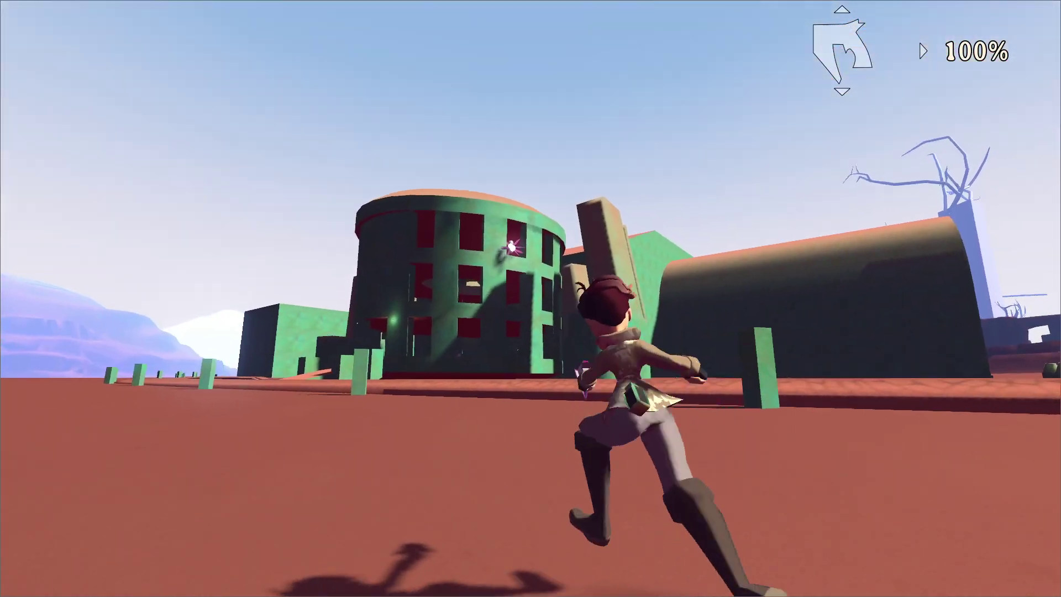
pyautogui.press('space')
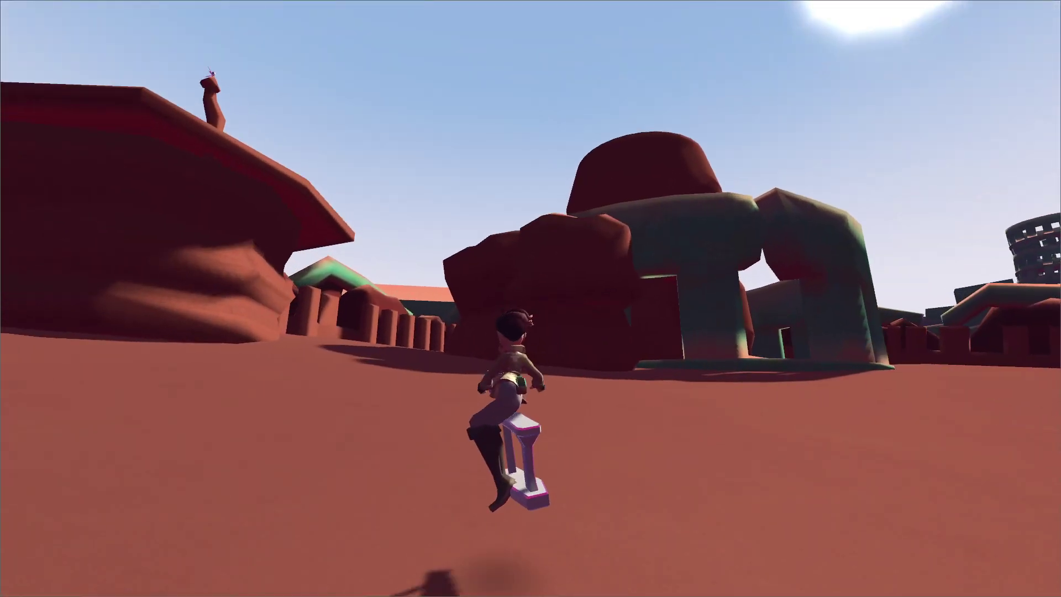
pyautogui.press('Escape')
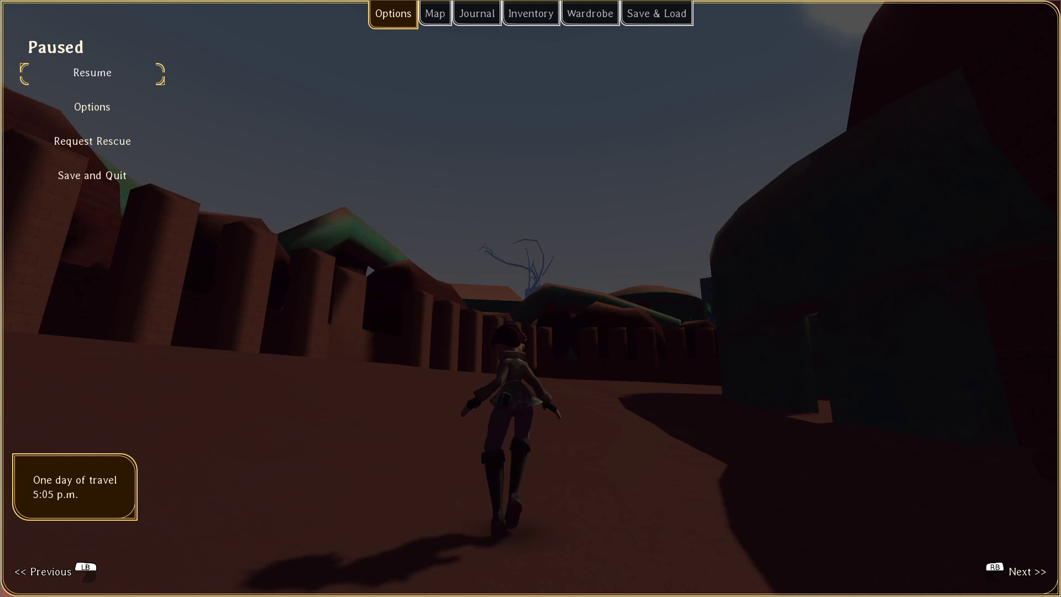
pyautogui.press('Escape')
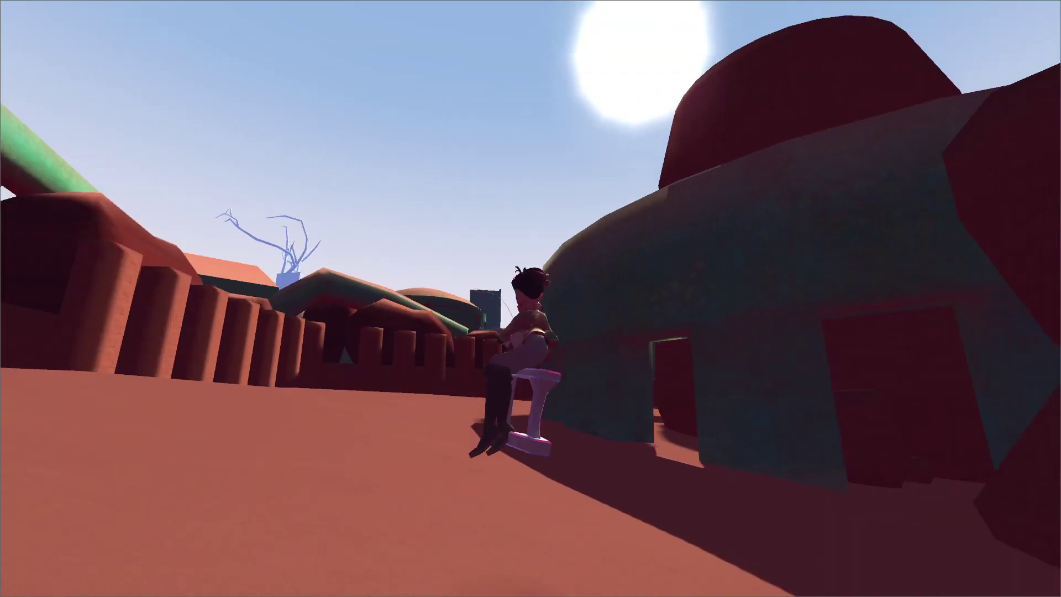
pyautogui.press('w')
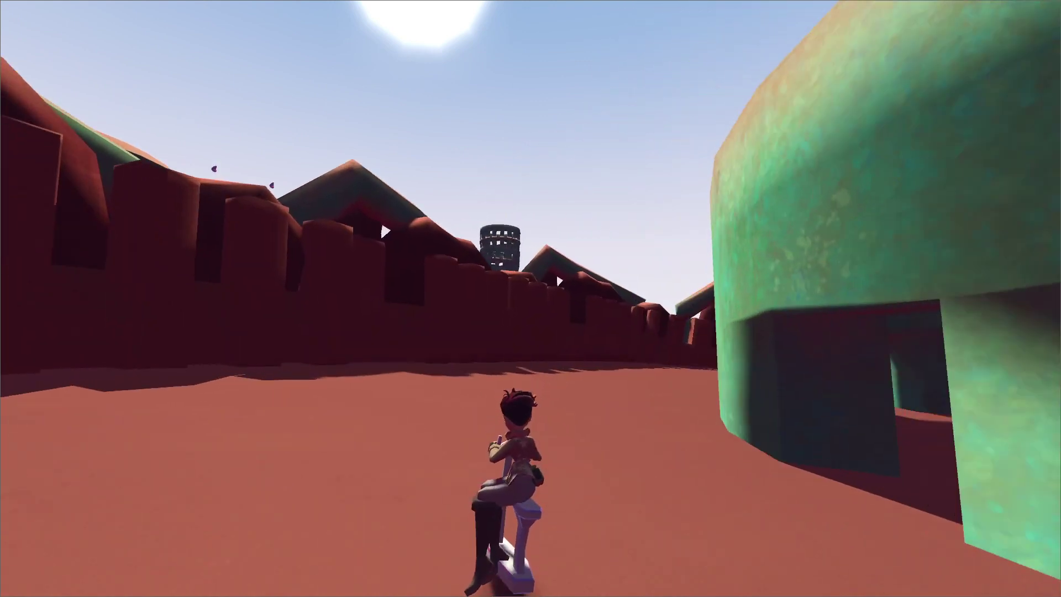
pyautogui.press('w')
pyautogui.press('space')
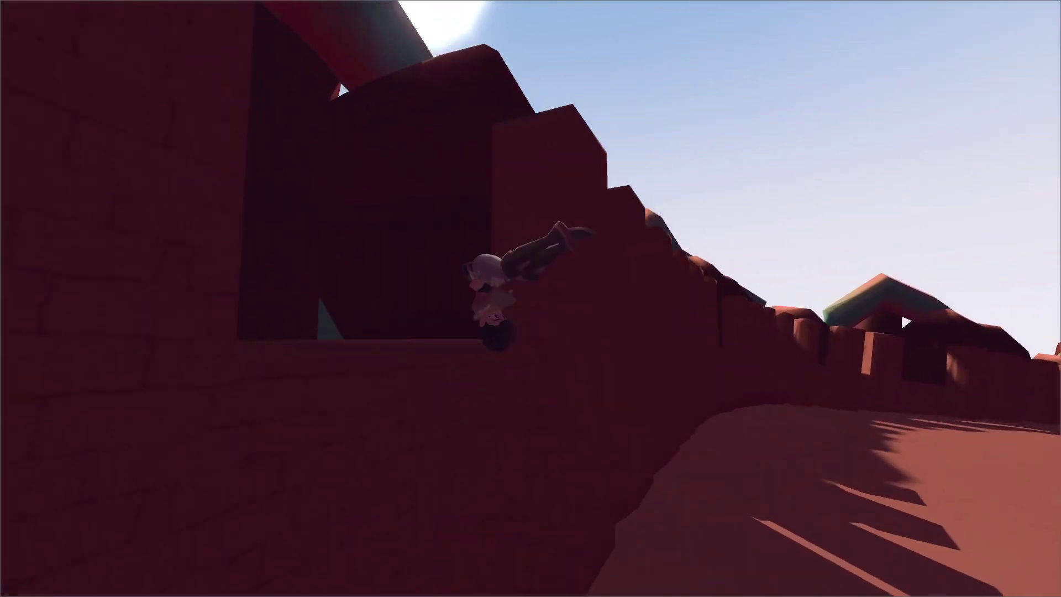
pyautogui.press('space')
pyautogui.press('w')
pyautogui.press('space')
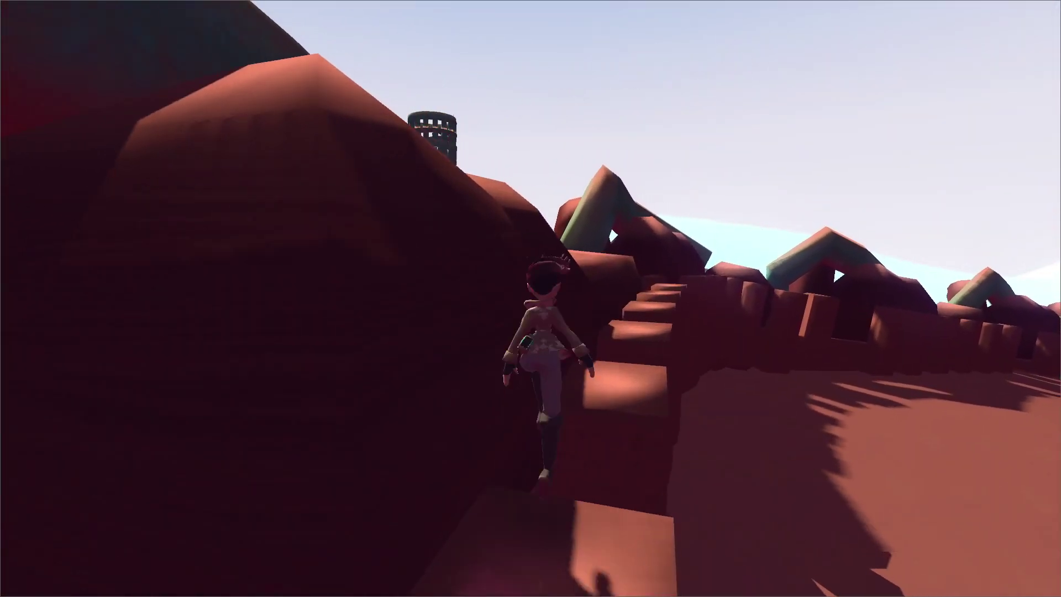
pyautogui.press('space')
pyautogui.press('w')
pyautogui.press('space')
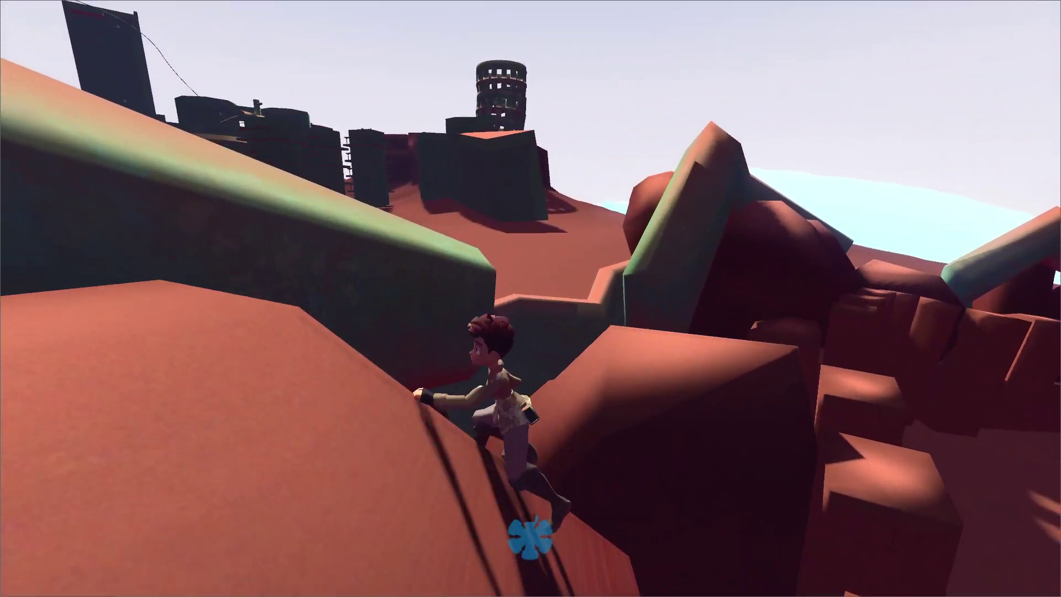
pyautogui.press('space')
pyautogui.press('w')
pyautogui.press('space')
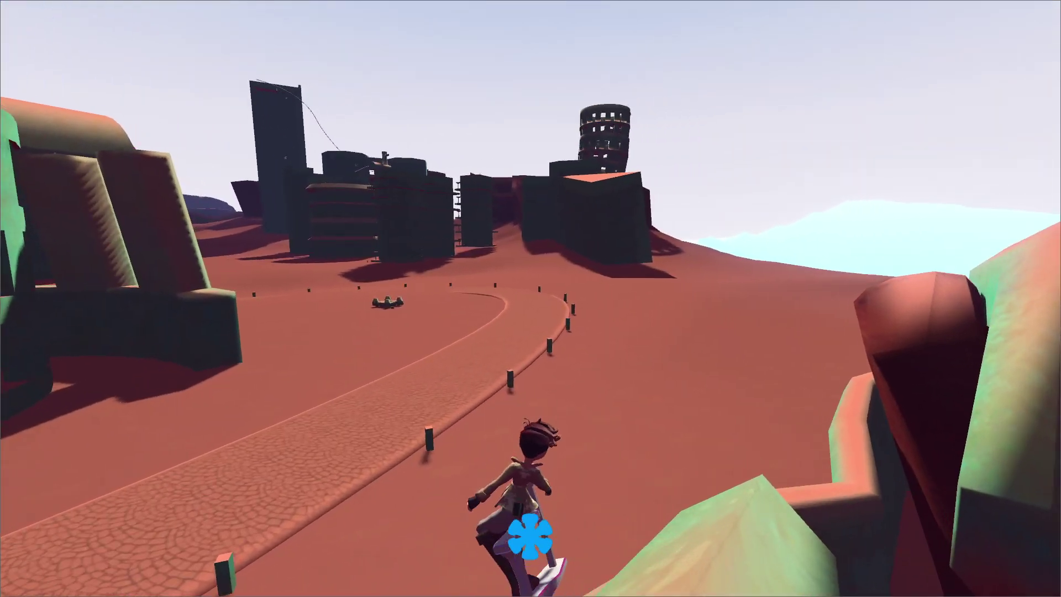
pyautogui.press('w')
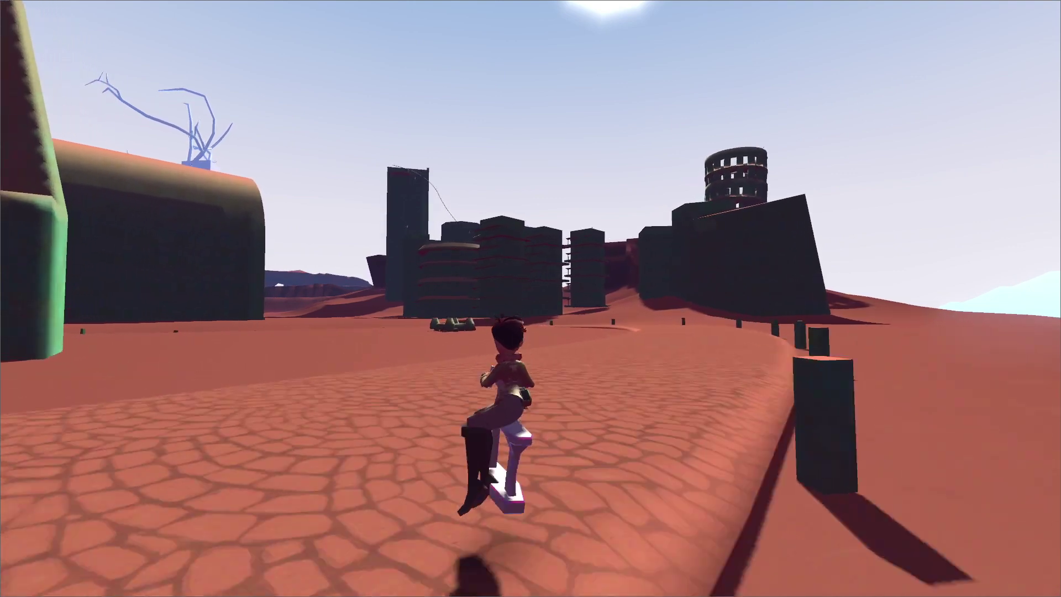
pyautogui.press('w')
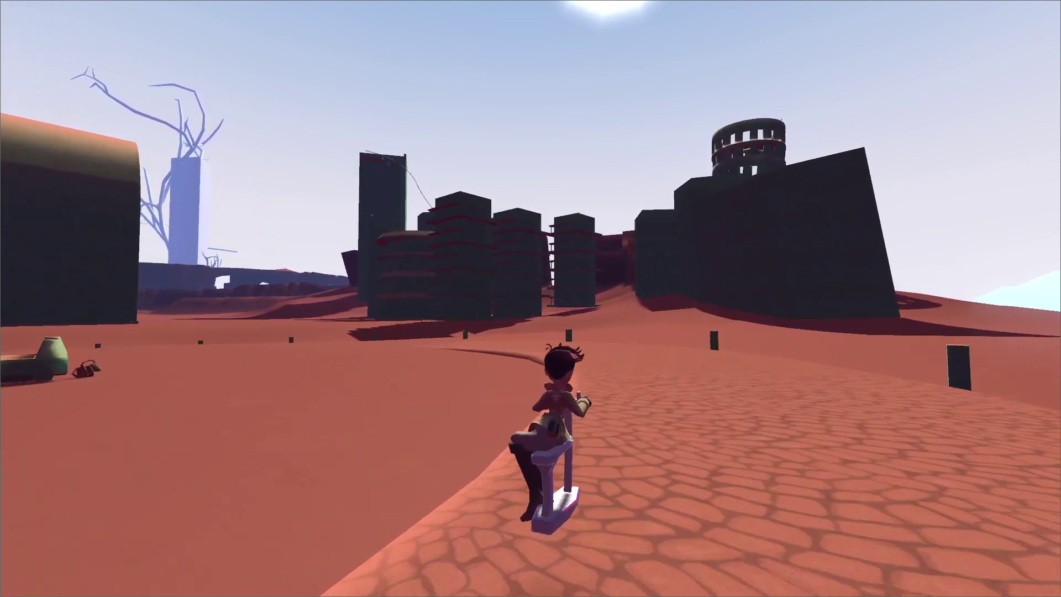
pyautogui.press('w')
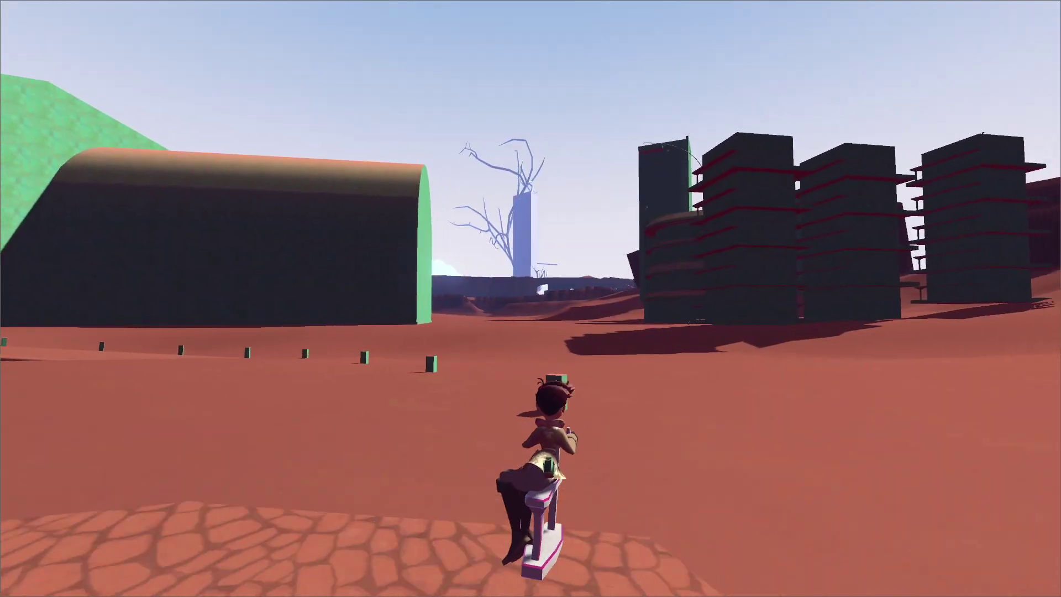
pyautogui.press('w')
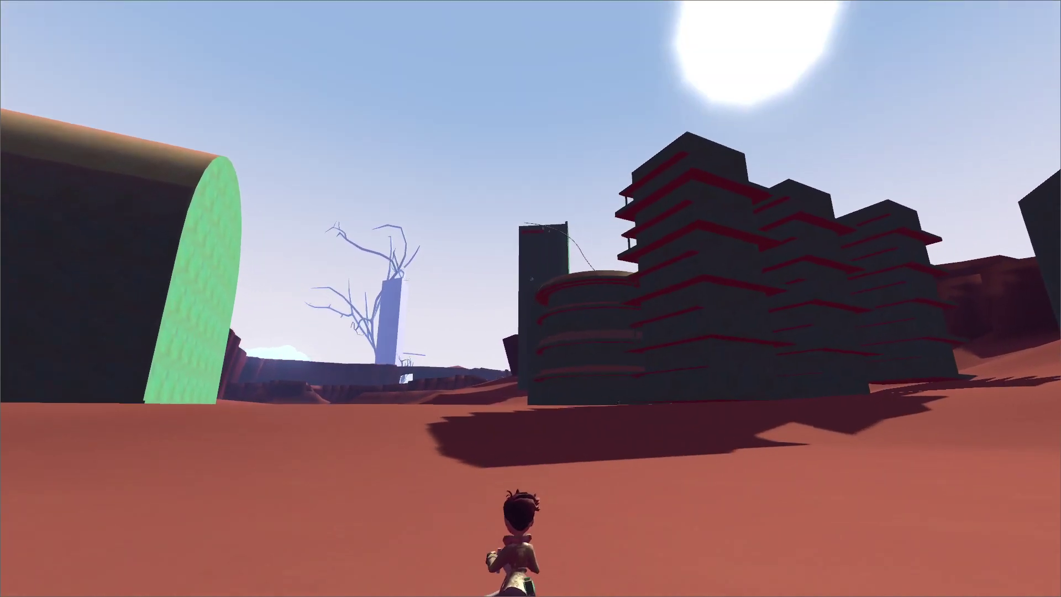
pyautogui.press('space')
pyautogui.press('w')
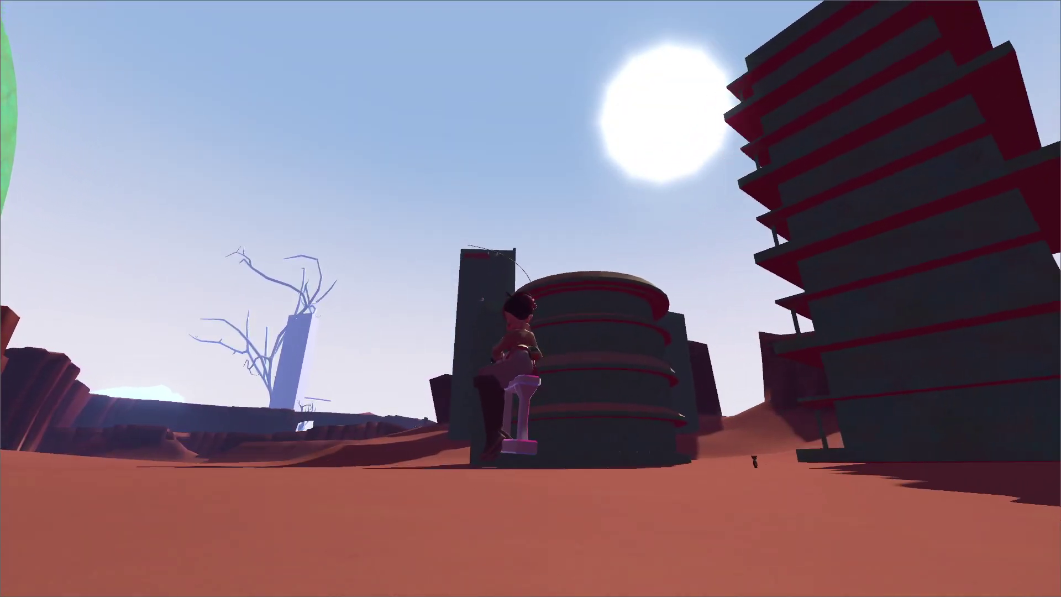
pyautogui.press('w')
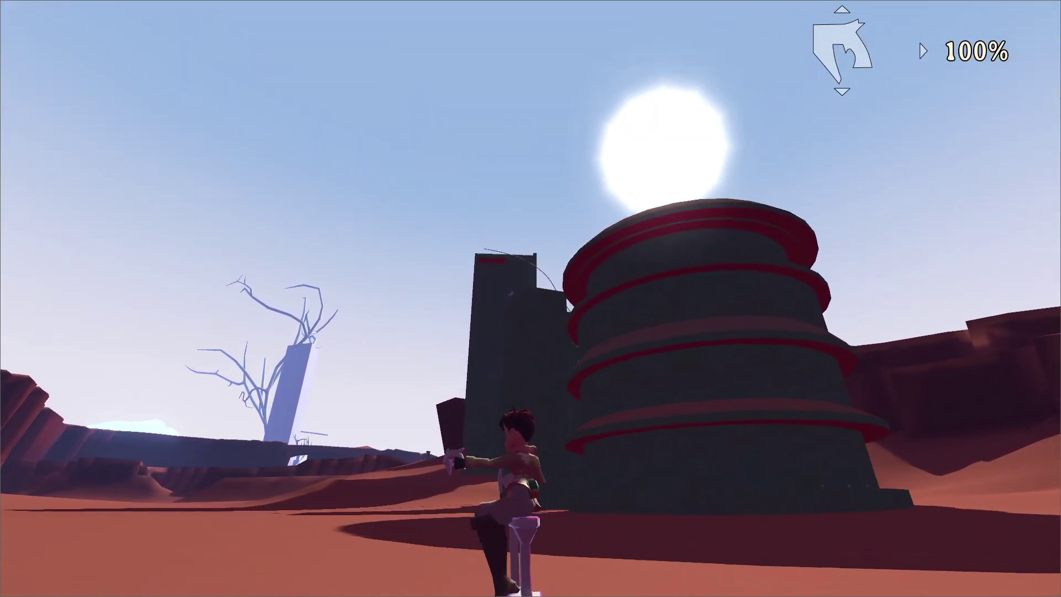
pyautogui.press('w')
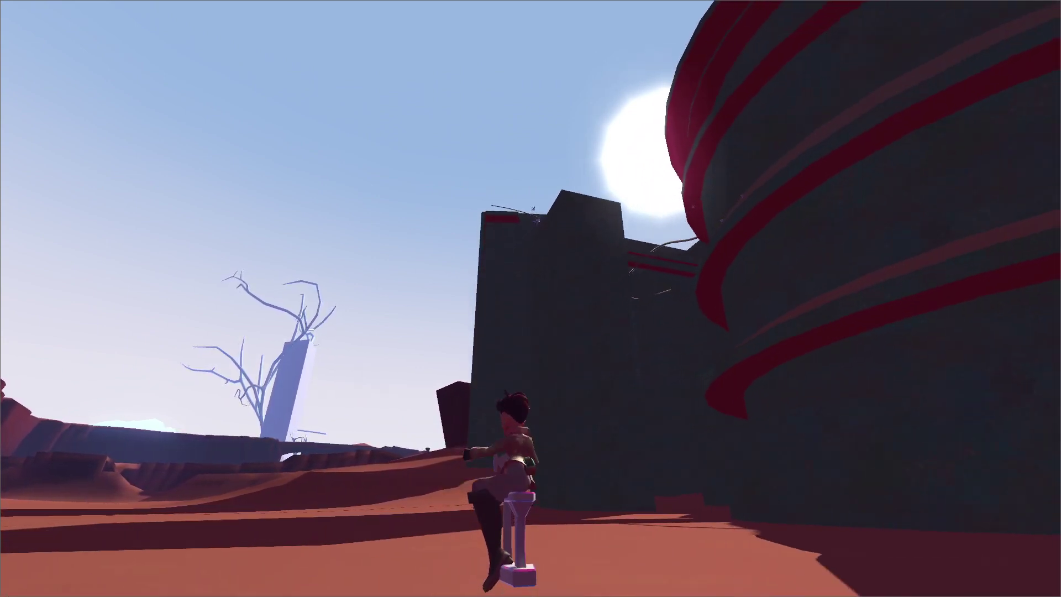
pyautogui.press('w')
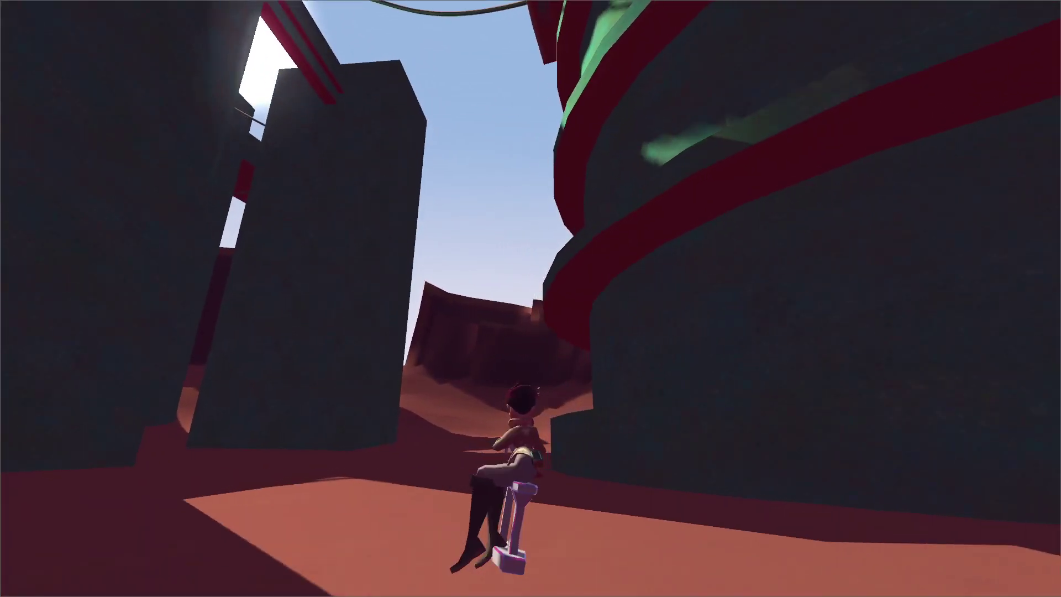
pyautogui.press('w')
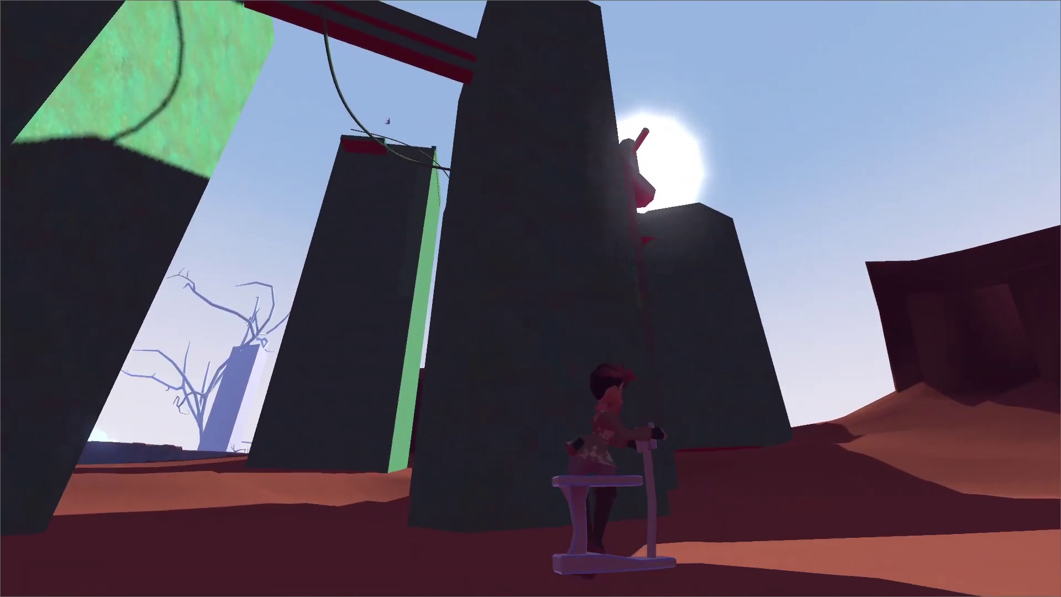
pyautogui.press('w')
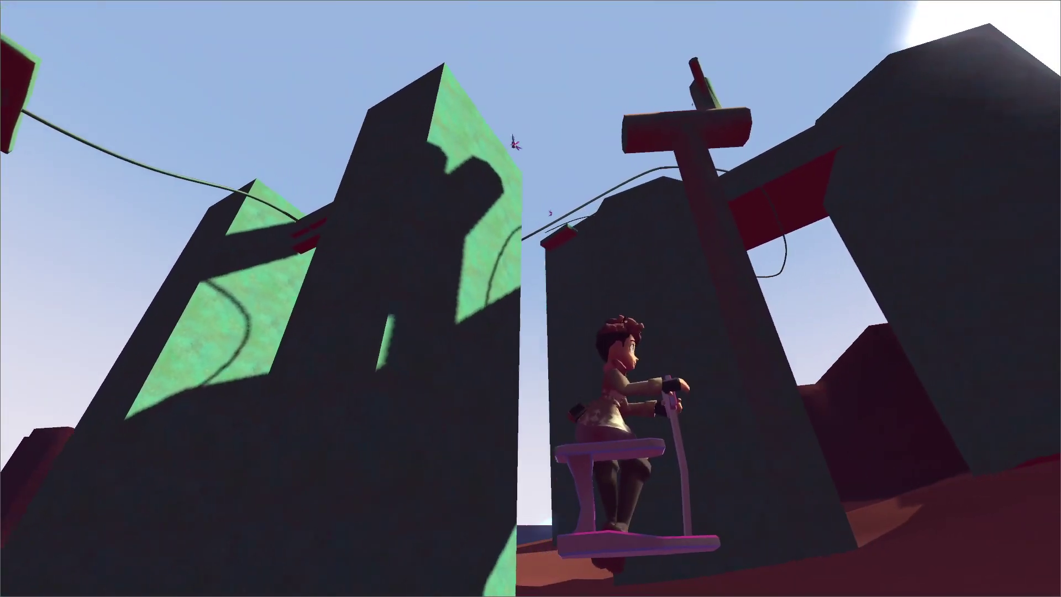
pyautogui.press('w')
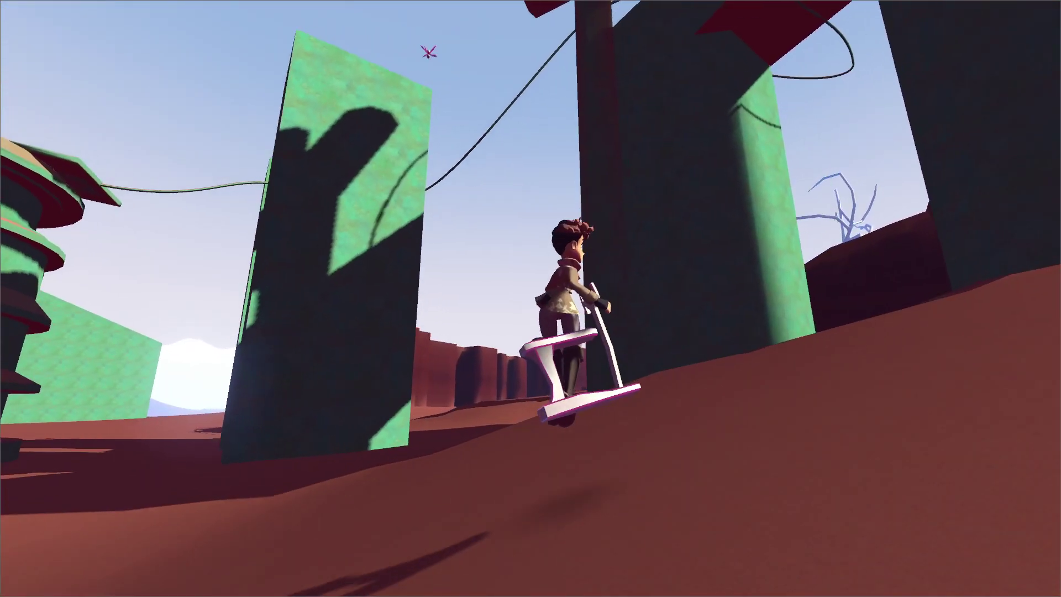
pyautogui.press('w')
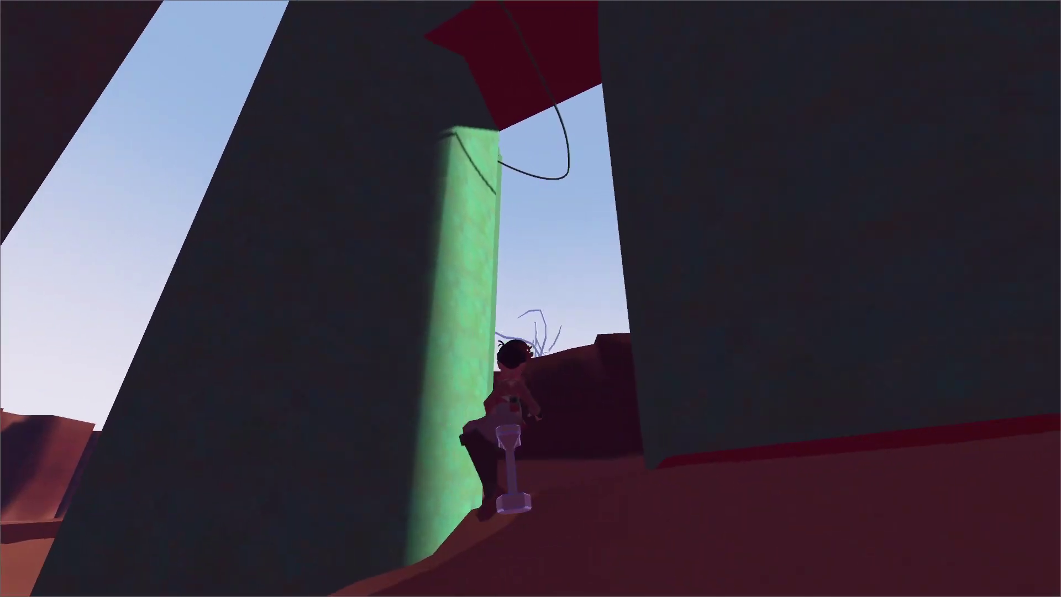
pyautogui.press('w')
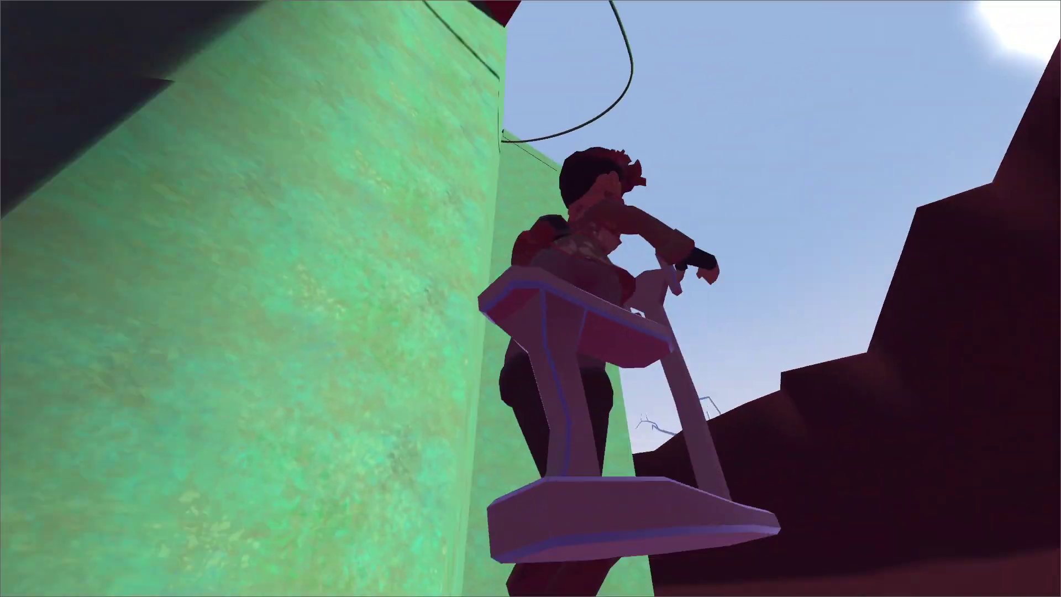
pyautogui.press('w')
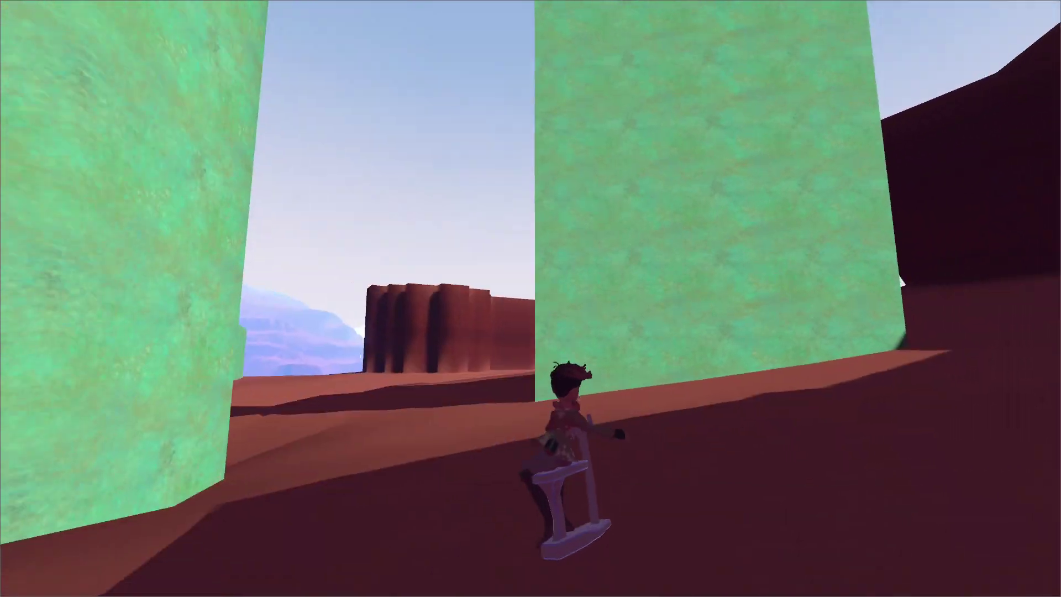
pyautogui.press('w')
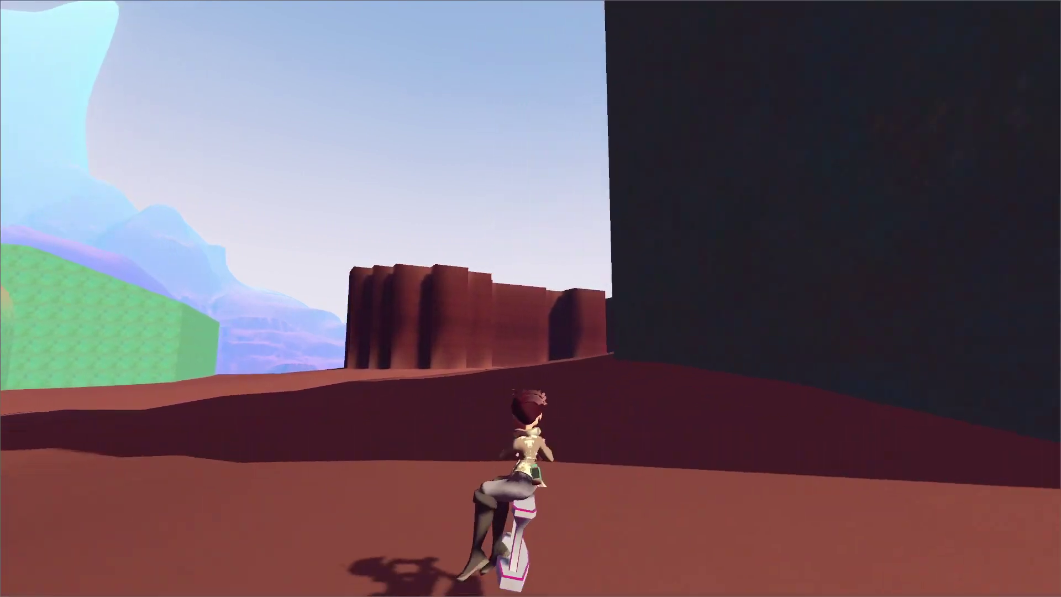
# Step: Pause the game, switch to NP-ToDo, and raise the Chunk 62 task "Make the plateau town more interesting" to the red exclamation-mark priority
pyautogui.press('Escape')
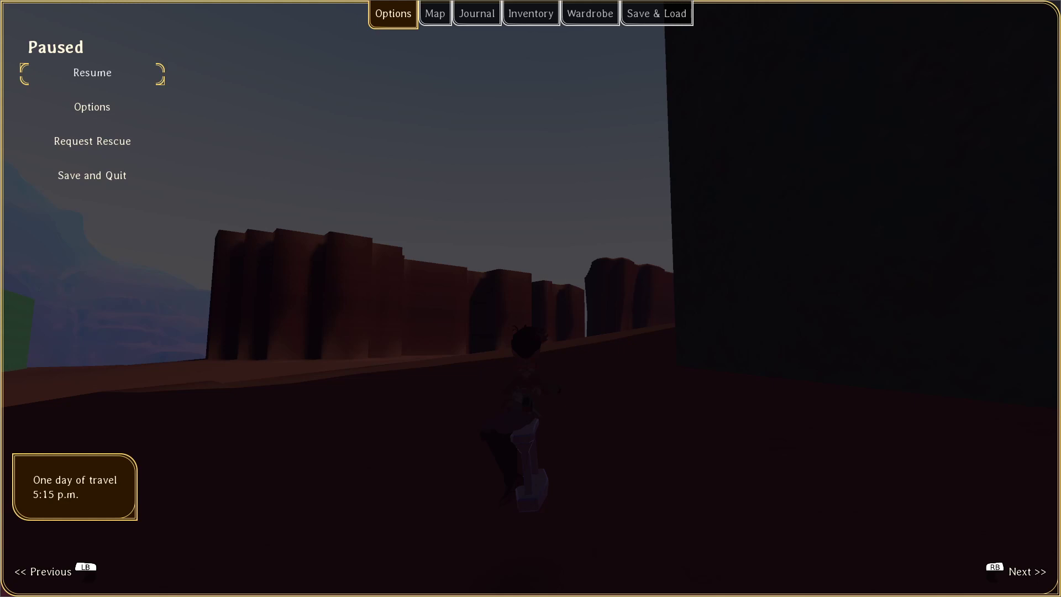
pyautogui.hotkey('alt', 'Tab')
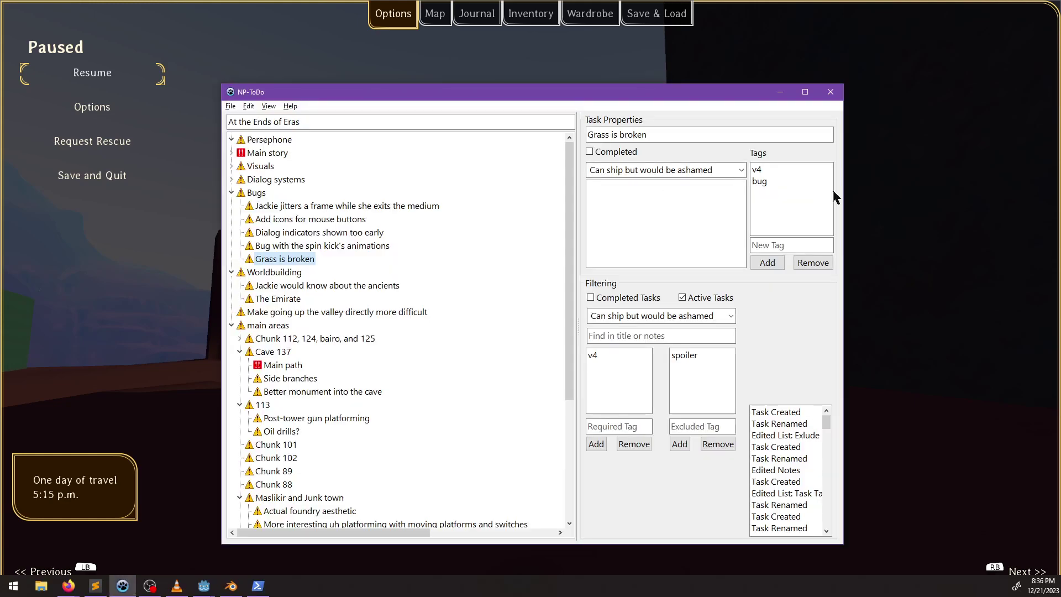
pyautogui.scroll(-3, 384, 316)
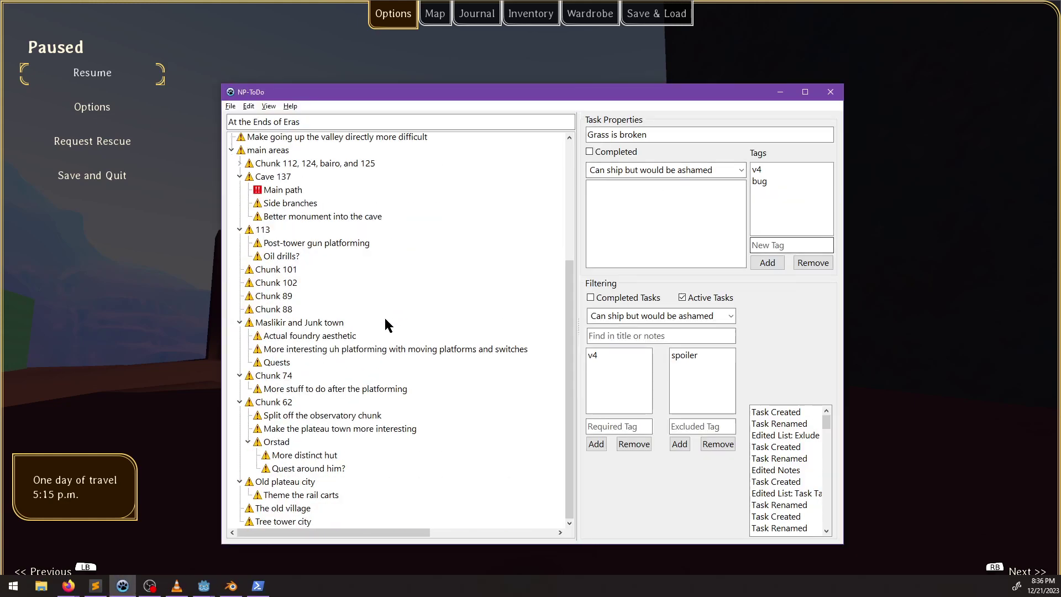
pyautogui.rightClick(285, 429)
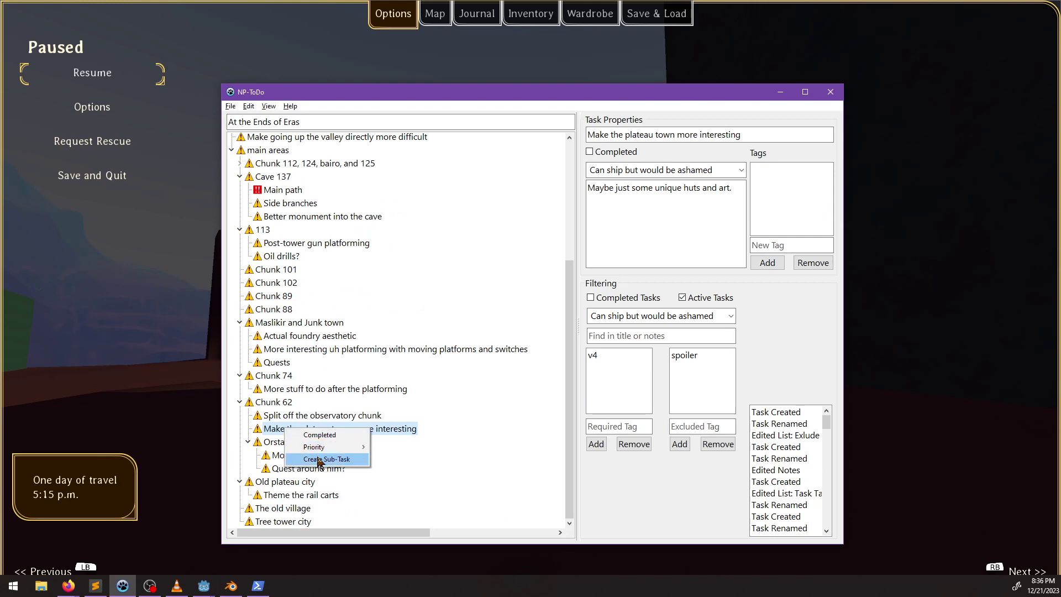
pyautogui.moveTo(330, 446)
pyautogui.click(397, 445)
# Step: Replace the notes of "Make the plateau town more interesting" with "Merge with the larger city"
pyautogui.click(631, 234)
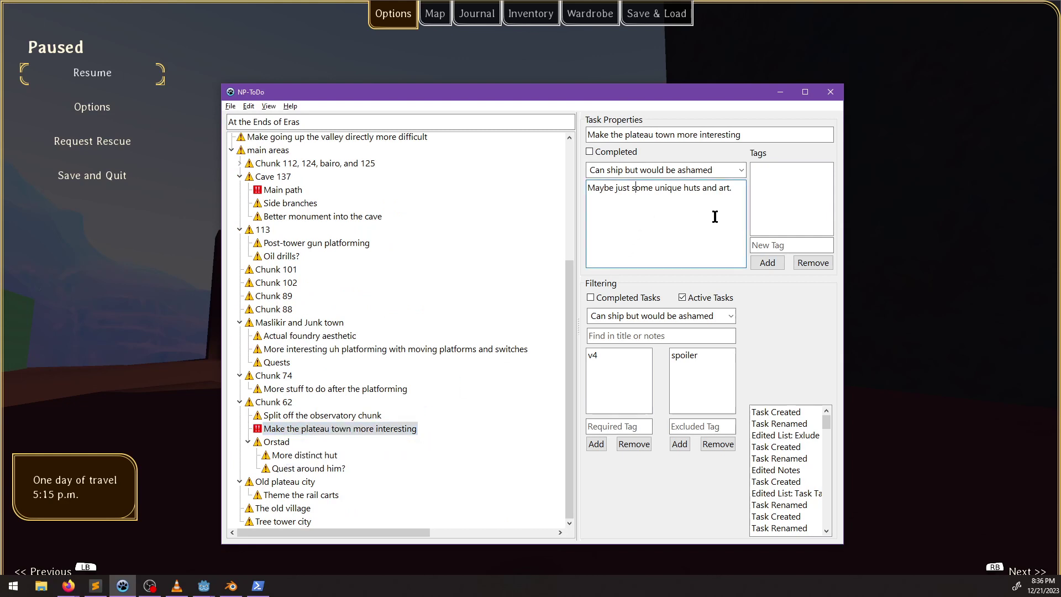
pyautogui.moveTo(737, 190); pyautogui.dragTo(568, 197)
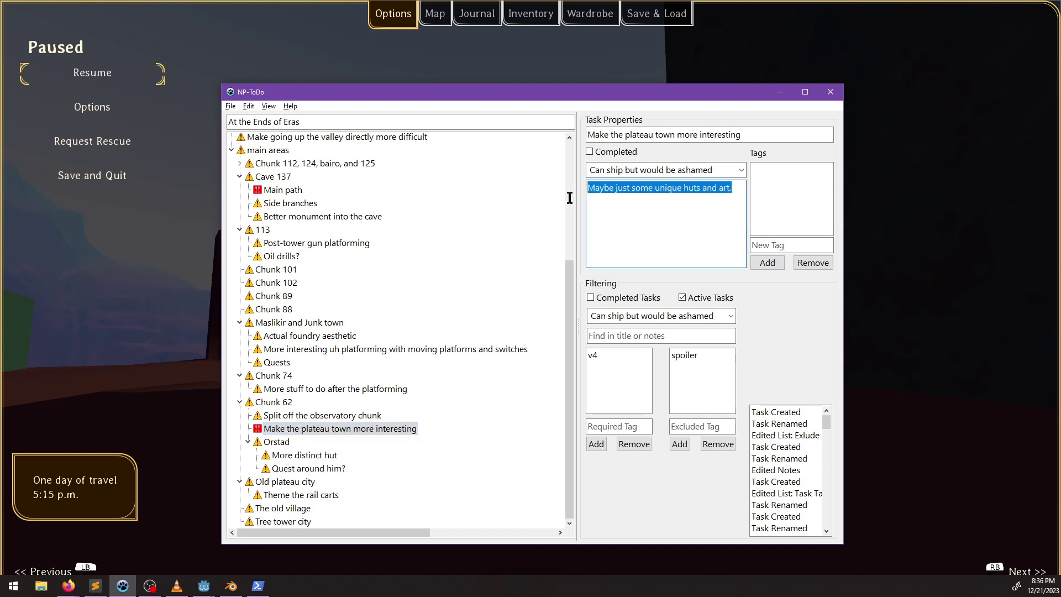
pyautogui.press('BackSpace')
pyautogui.write('Merge with the')
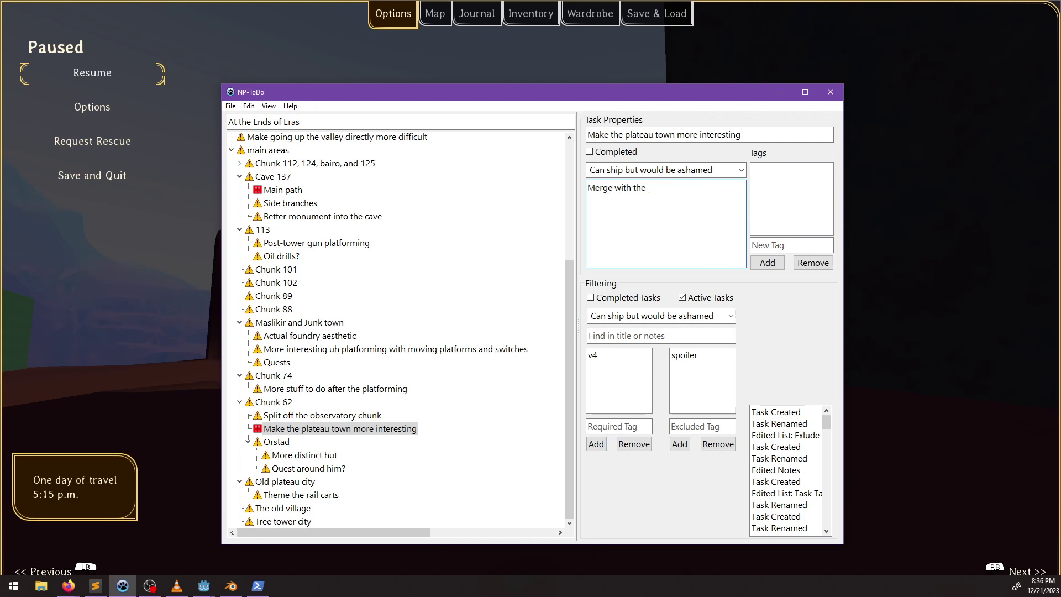
pyautogui.write(' larger city')
# Step: Raise "Old plateau city" to the "Won't ship" priority and give it the note "Merge with plateau town"
pyautogui.rightClick(276, 482)
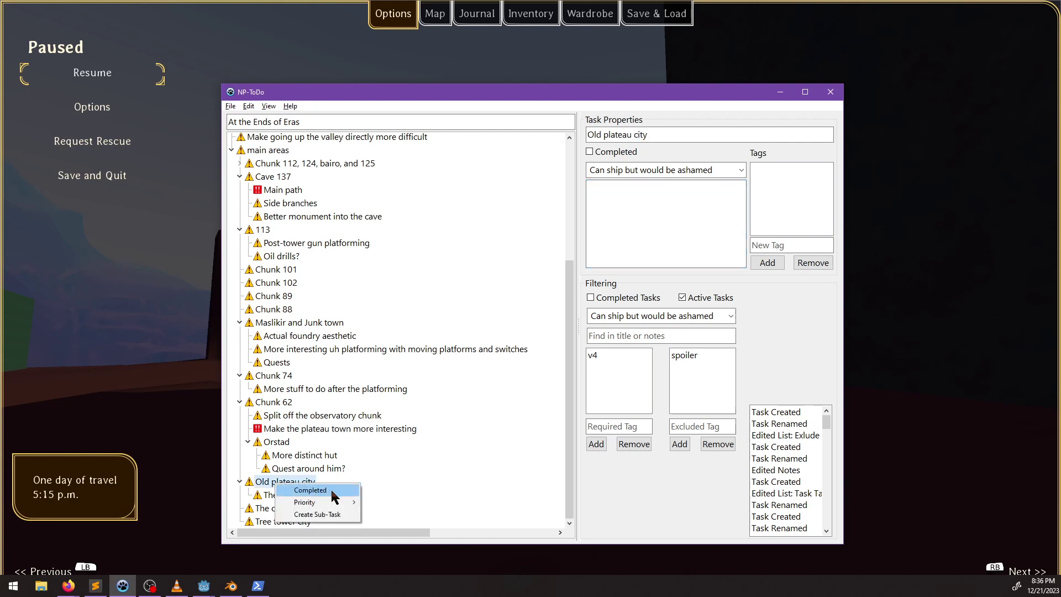
pyautogui.moveTo(333, 506)
pyautogui.click(389, 502)
pyautogui.click(649, 209)
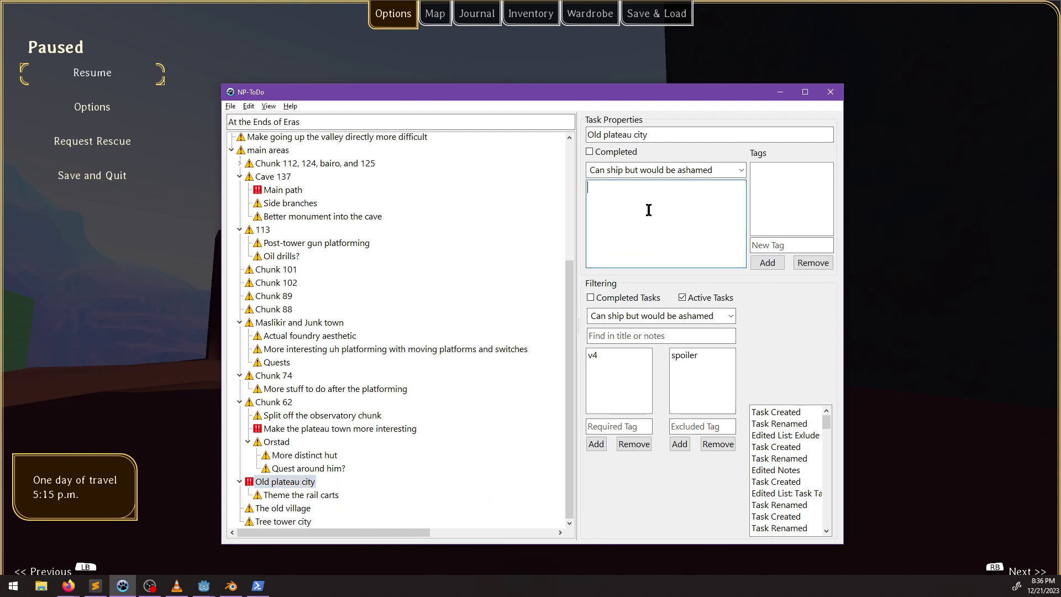
pyautogui.write('Merge with plateau town')
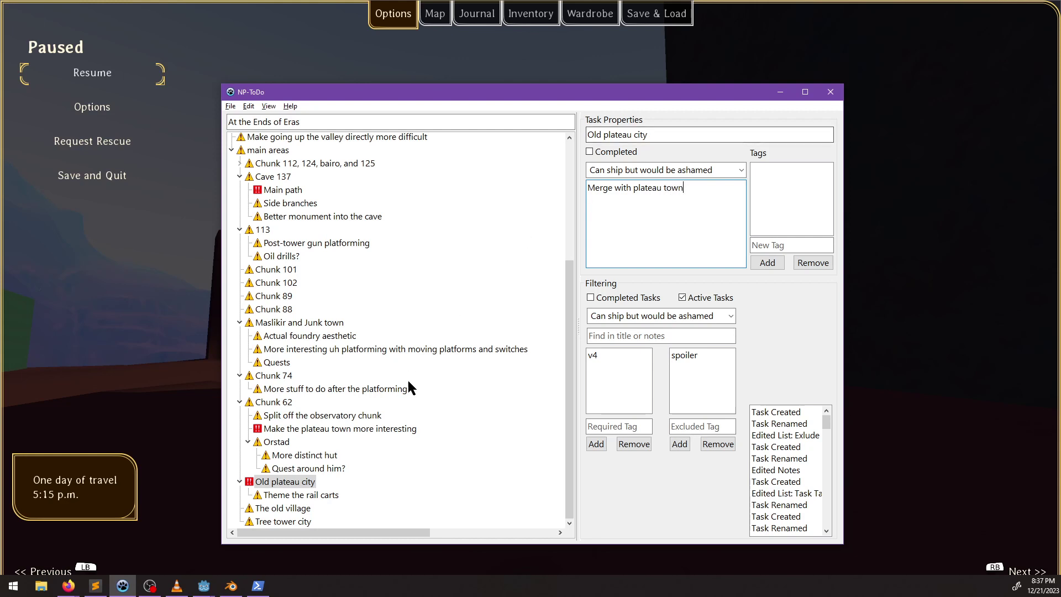
pyautogui.click(384, 428)
pyautogui.moveTo(735, 190); pyautogui.dragTo(599, 190)
pyautogui.press('BackSpace')
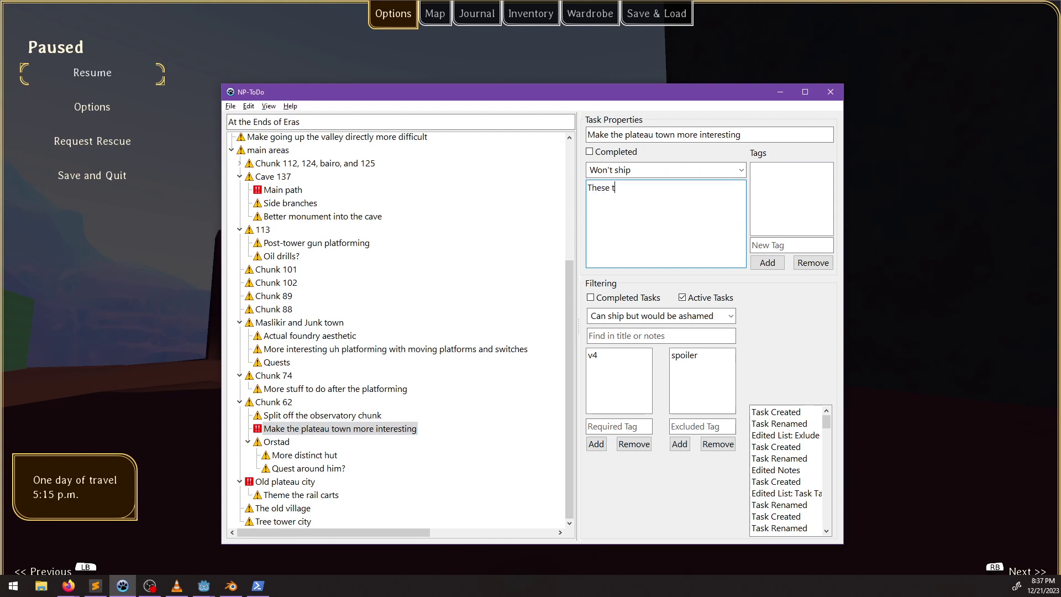
pyautogui.write('These towns are good')
pyautogui.hotkey('ctrl', 'a')
pyautogui.press('BackSpace')
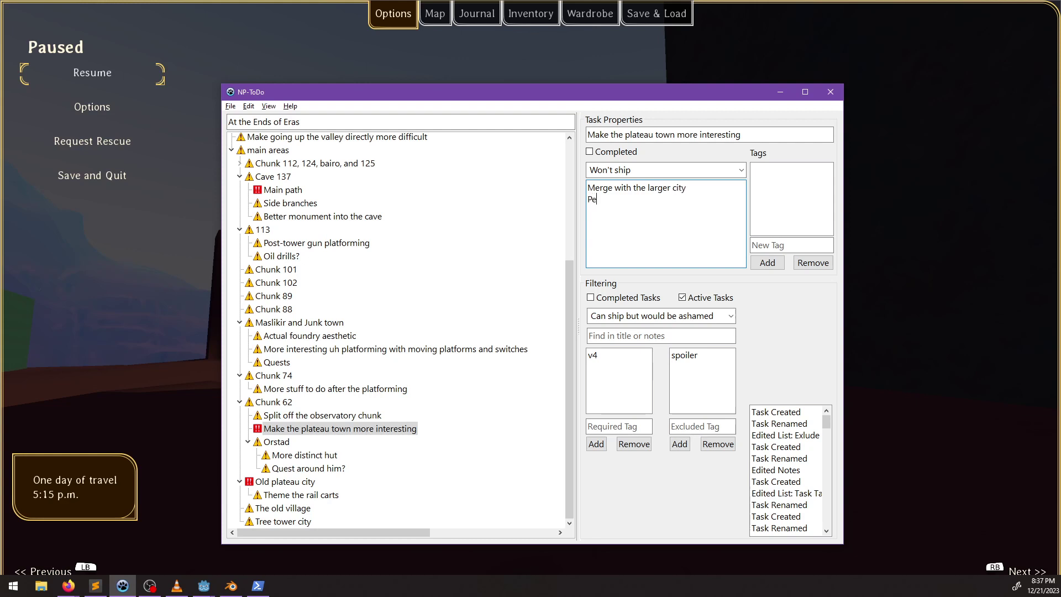
# Step: Add to the Old plateau city notes "People live on the lower levels, leaving the crawler-infested upper levels and trams for people who want to shoot"
pyautogui.click(287, 480)
pyautogui.click(705, 210)
pyautogui.press('Return')
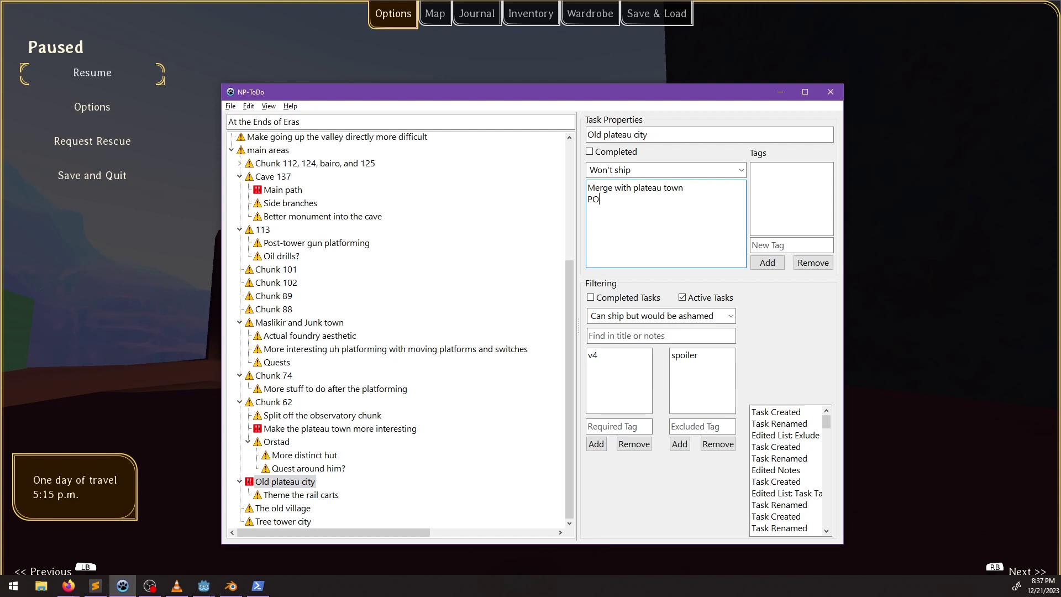
pyautogui.write('Peiop')
pyautogui.press('BackSpace')
pyautogui.press('BackSpace')
pyautogui.press('BackSpace')
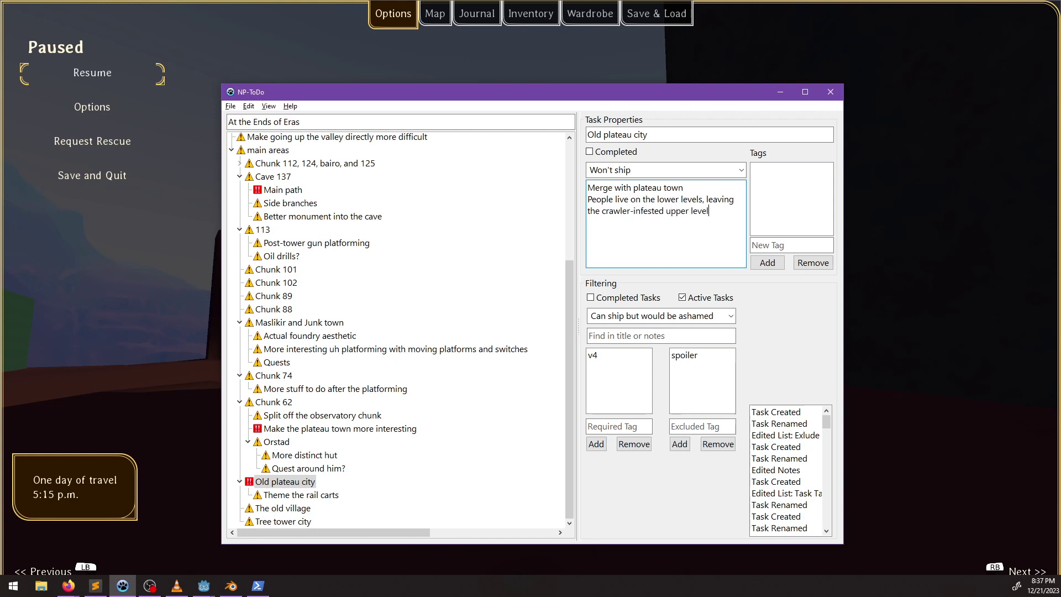
pyautogui.write('ms for people who want to shoot')
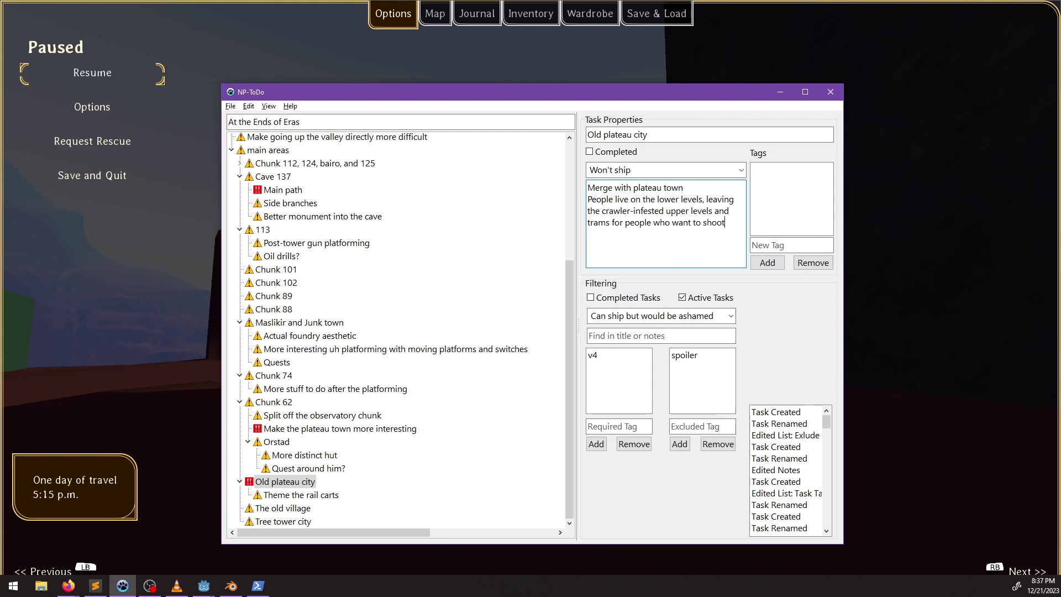
# Step: End that sentence with "at flying spectres all day." and add the line "There's a network of cable cars you can switch to and from."
pyautogui.write('spectres all day.')
pyautogui.hotkey('ctrl', 'BackSpace')
pyautogui.hotkey('shift', 'Right')
pyautogui.write('flying spectres a')
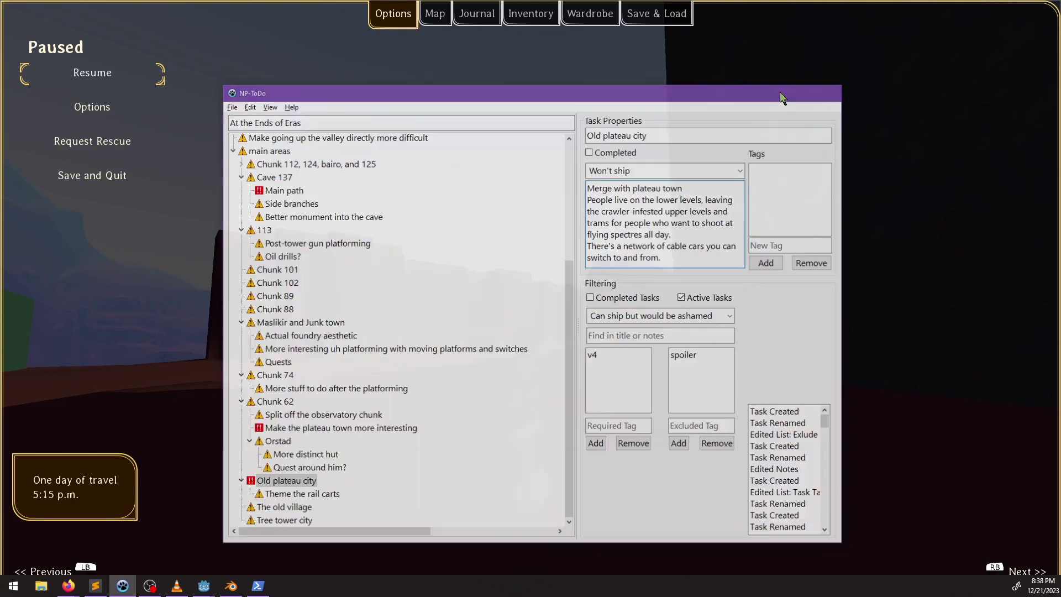
# Step: Switch back to the game, resume play and look around the green buildings of the plateau city
pyautogui.click(780, 93)
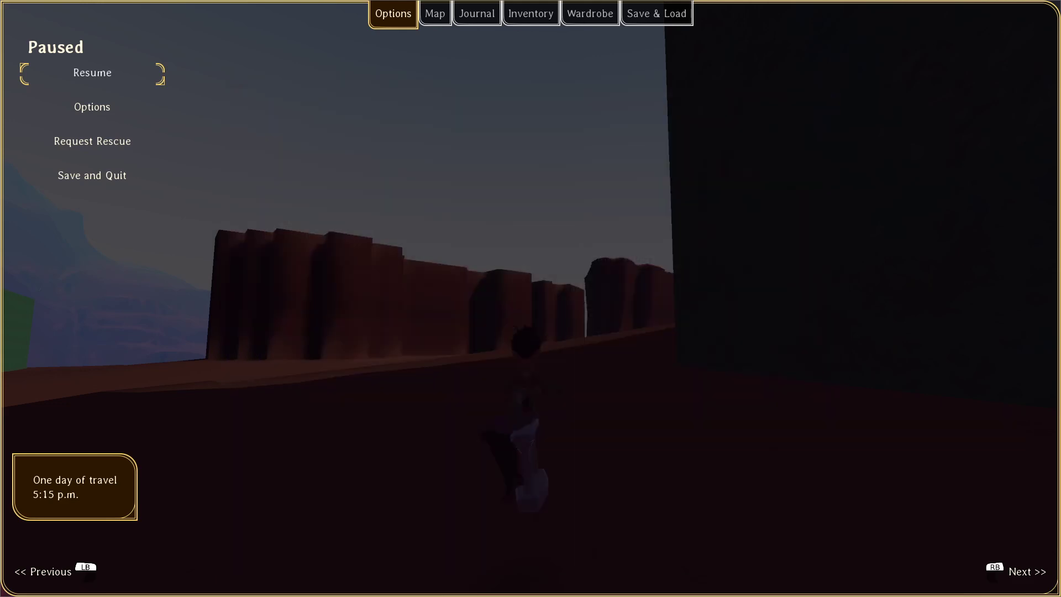
pyautogui.press('Escape')
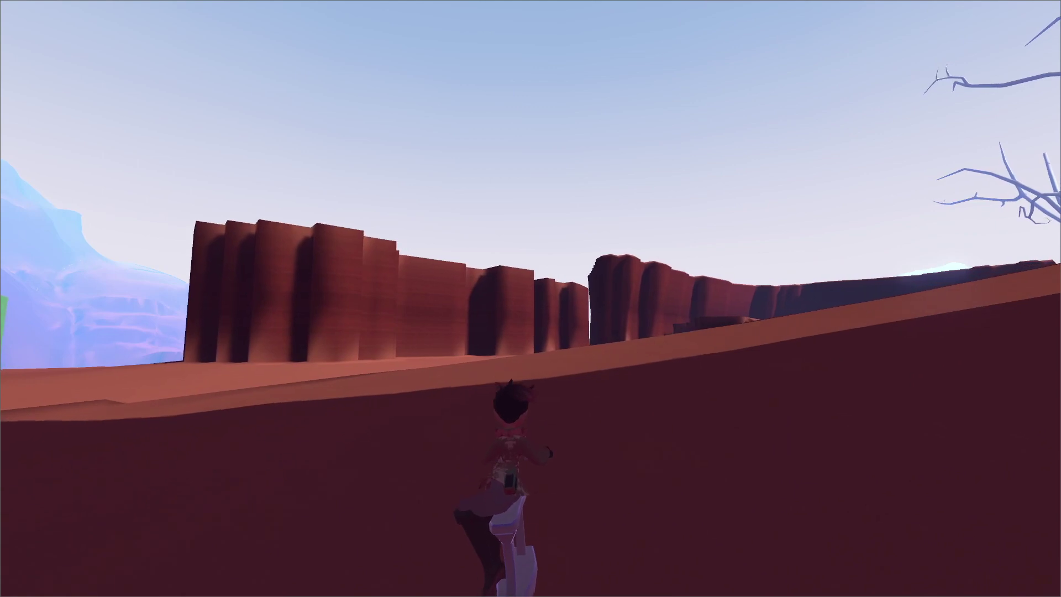
pyautogui.press('w')
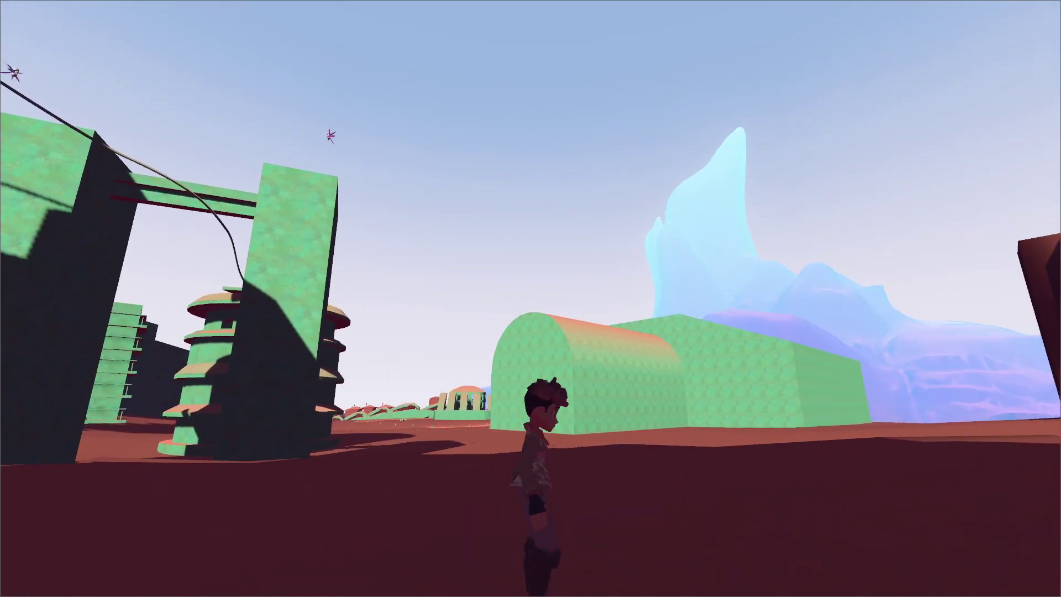
pyautogui.press('Left')
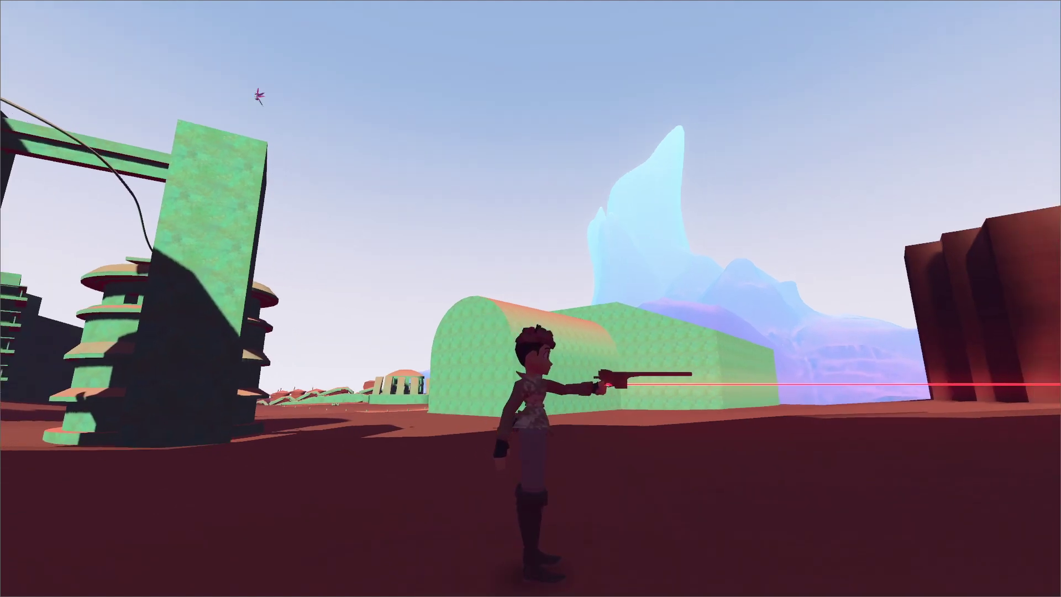
# Step: Pause the game and run noclip() in the developer console
pyautogui.press('Escape')
pyautogui.press('Escape')
pyautogui.press('Escape')
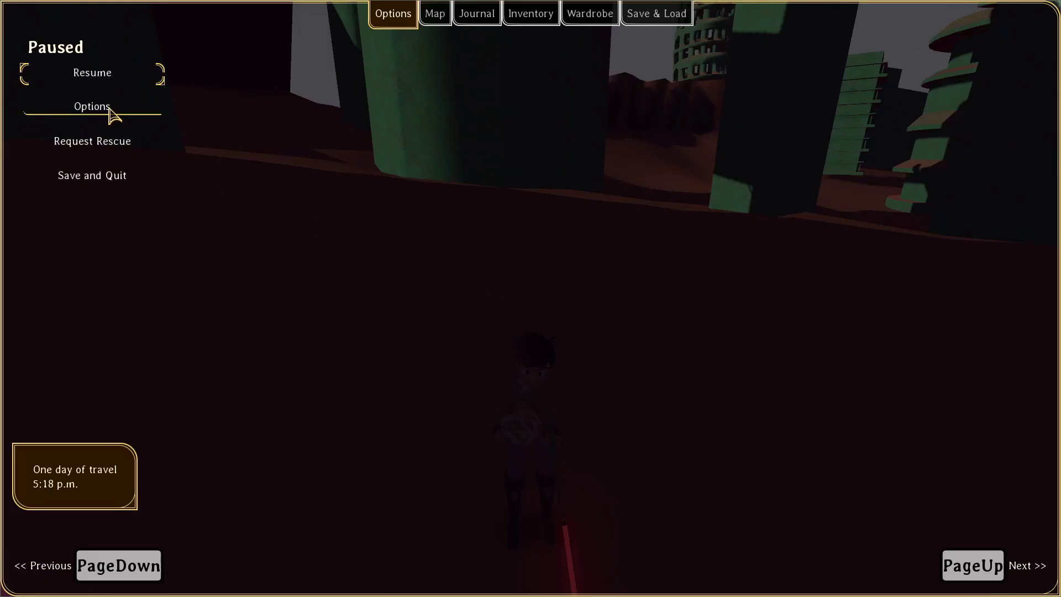
pyautogui.press('Escape')
pyautogui.press('`')
pyautogui.write('no')
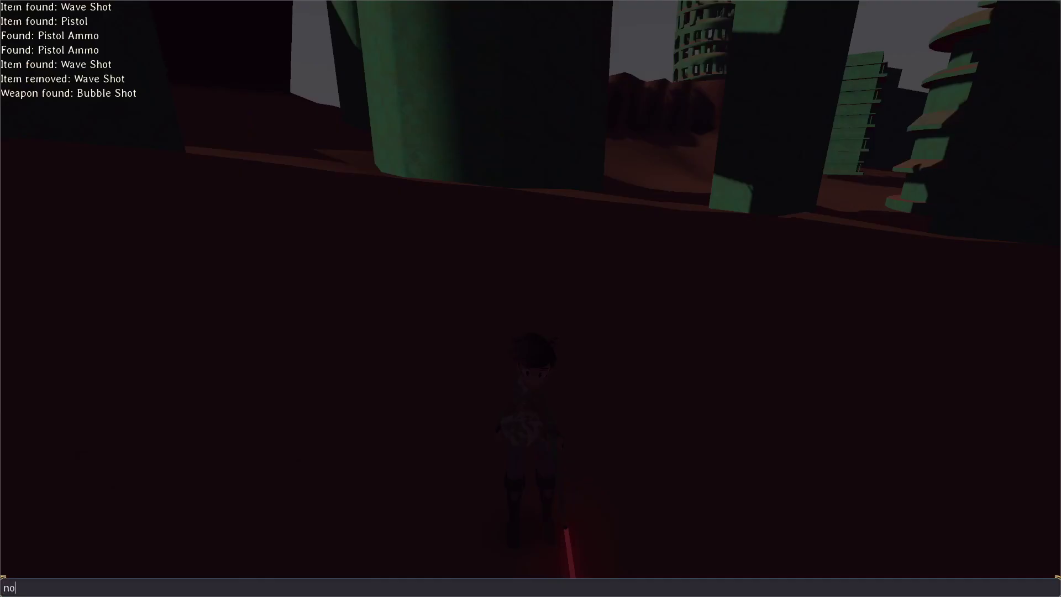
pyautogui.write('clip()')
pyautogui.press('Return')
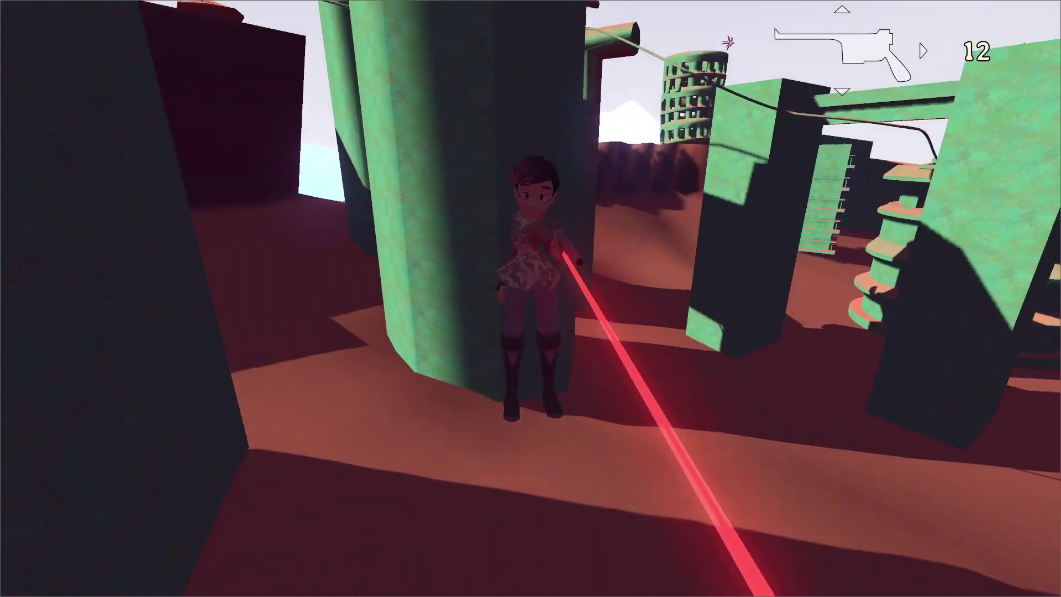
# Step: Fly over the plateau city to examine the tower rooftops, cable lines and the large vaulted building
pyautogui.press('w')
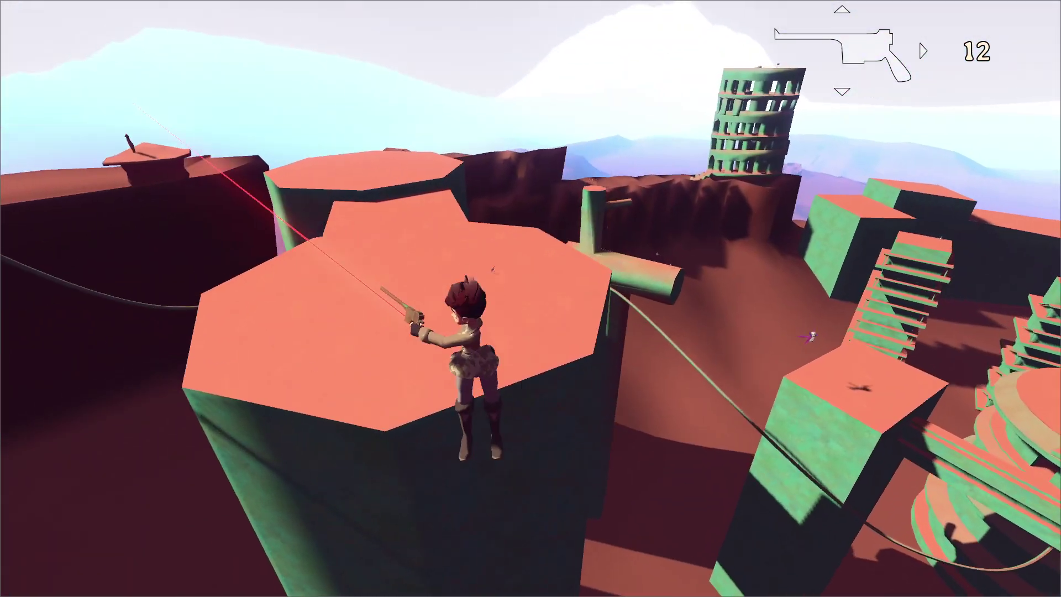
pyautogui.press('w')
pyautogui.press('space')
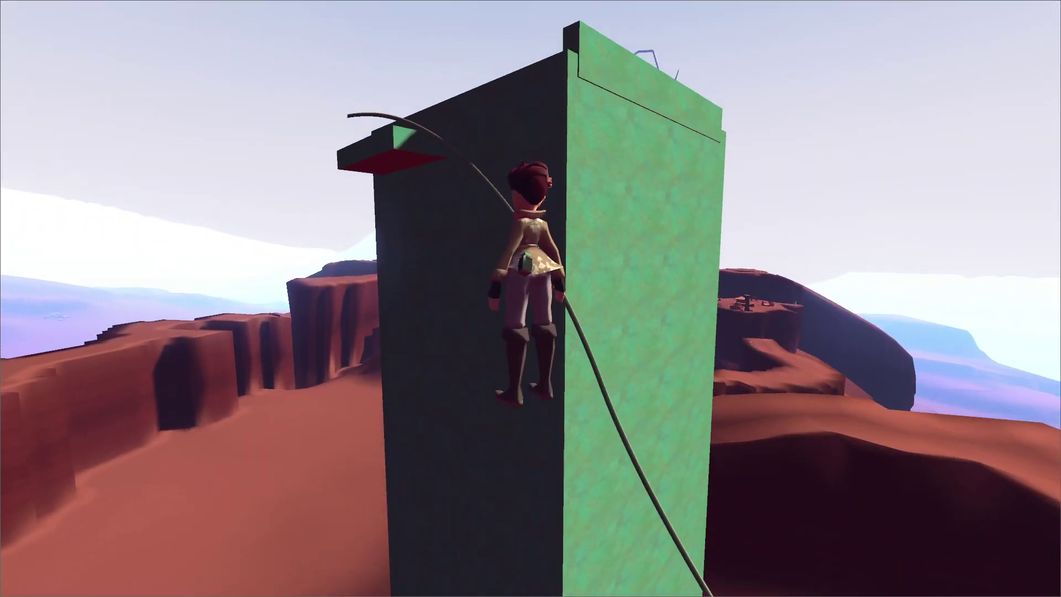
pyautogui.press('a')
pyautogui.press('w')
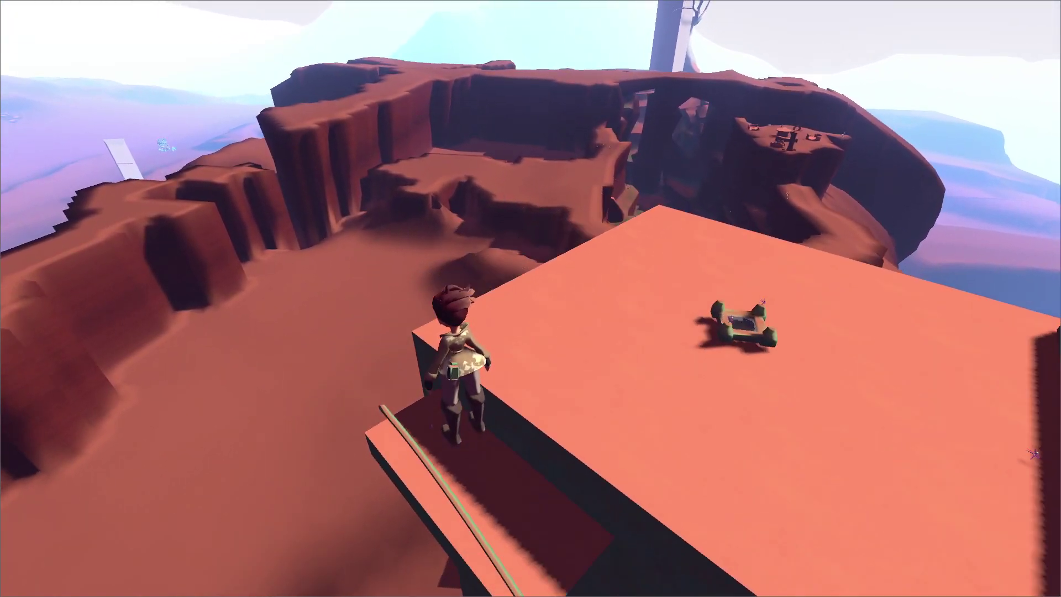
pyautogui.press('w')
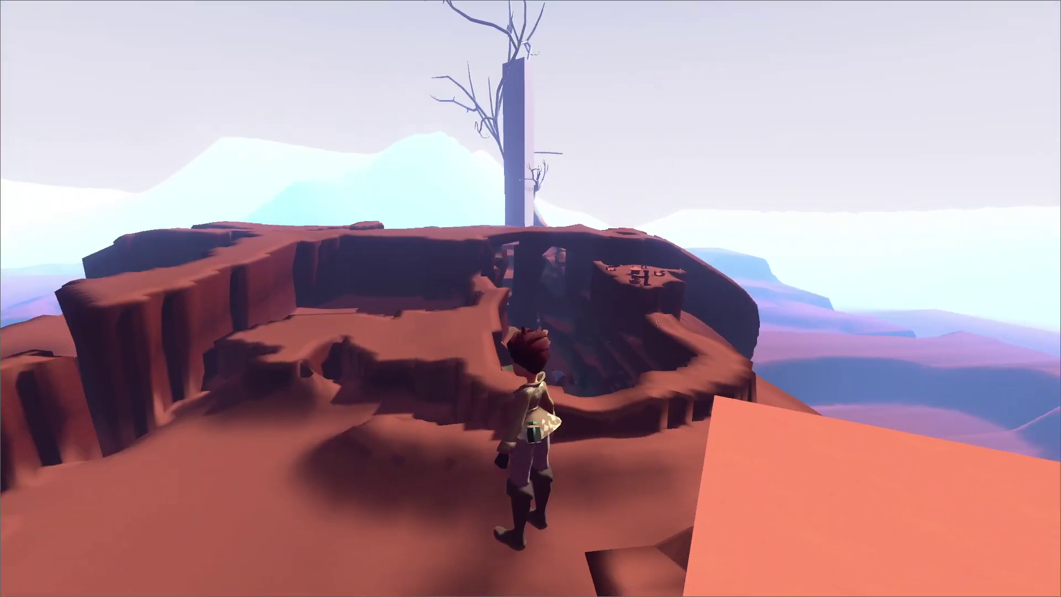
pyautogui.press('w')
pyautogui.press('space')
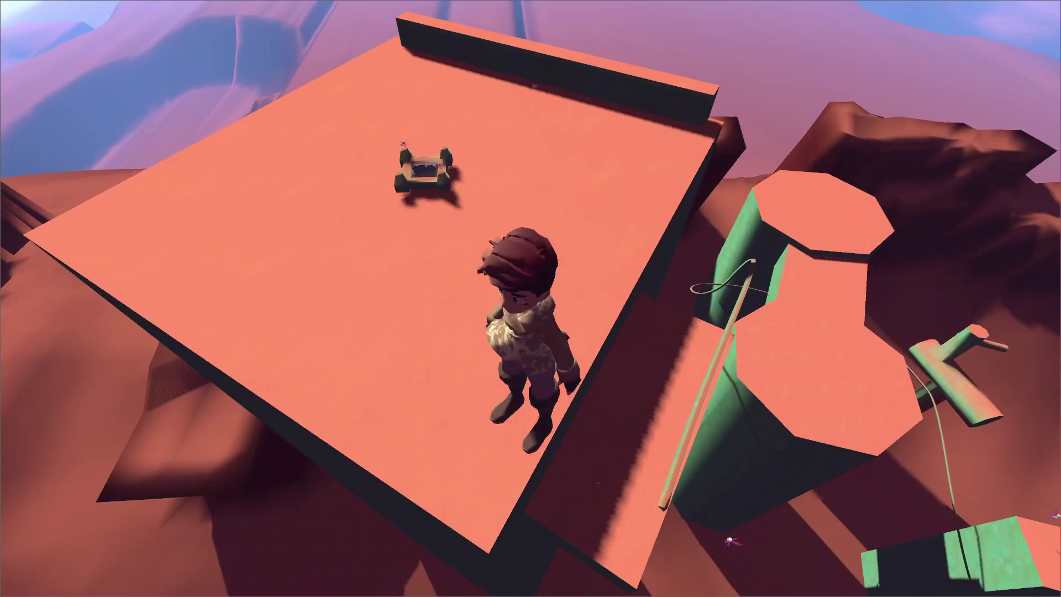
pyautogui.press('w')
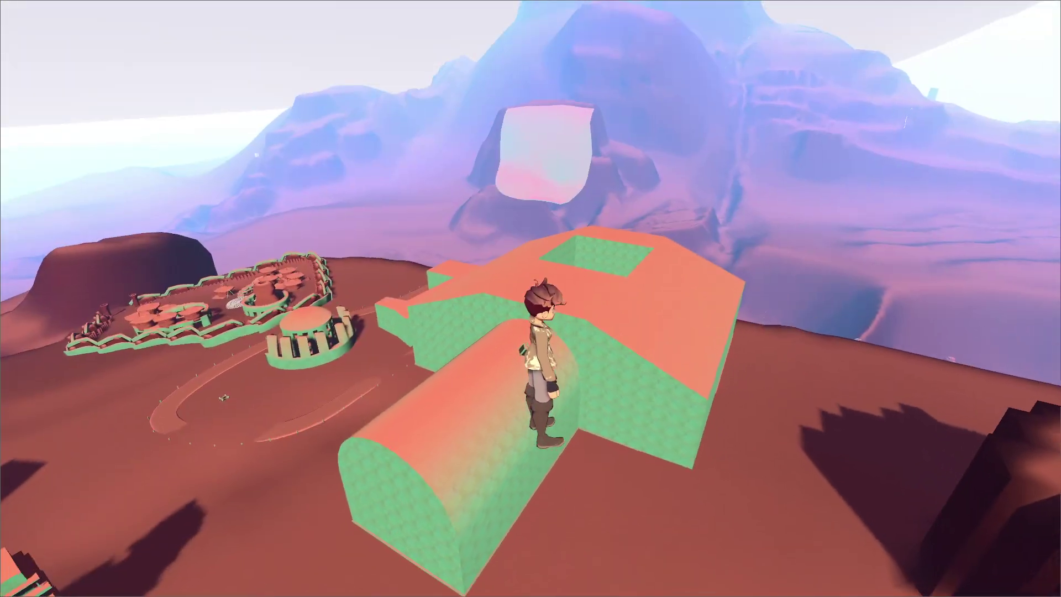
# Step: Pause the game, switch to NP-ToDo, and replace "lower levels" in the Old plateau city notes with "museum and some other buildings"
pyautogui.press('Escape')
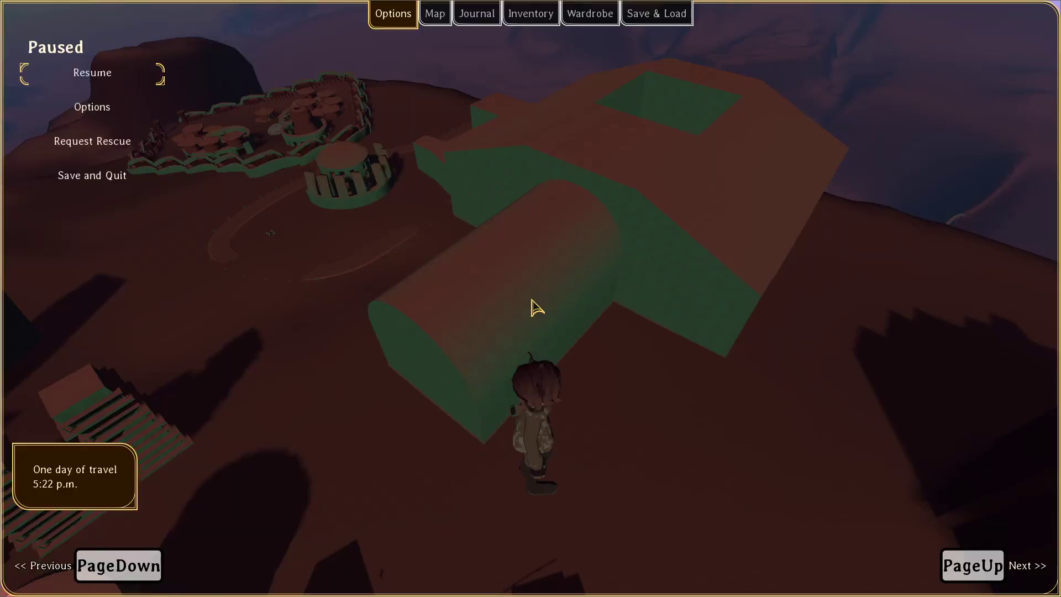
pyautogui.hotkey('alt', 'Tab')
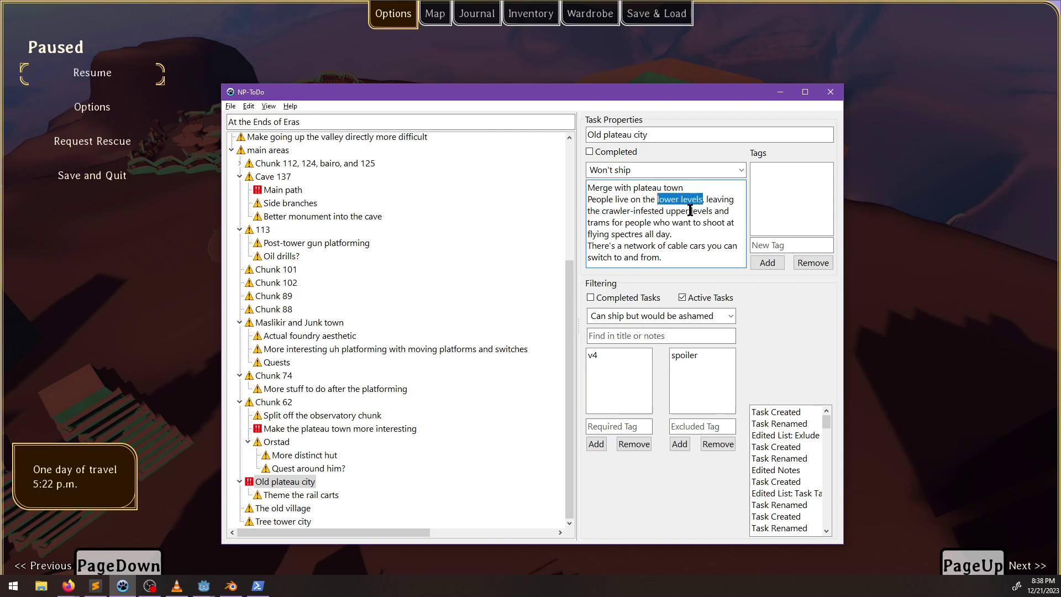
pyautogui.write('museum ')
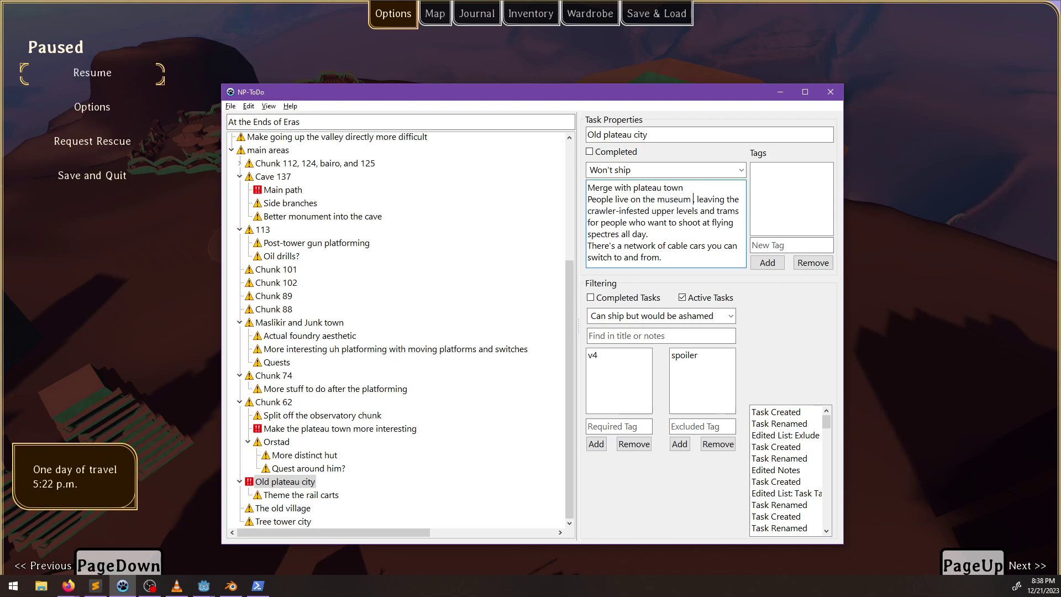
pyautogui.write('and some other build')
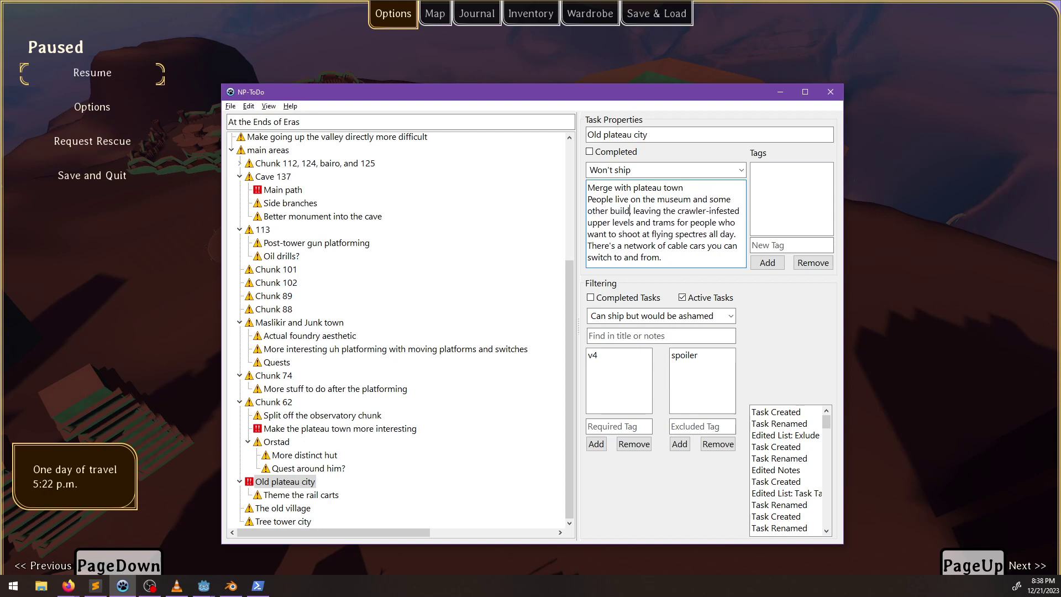
pyautogui.write('ings')
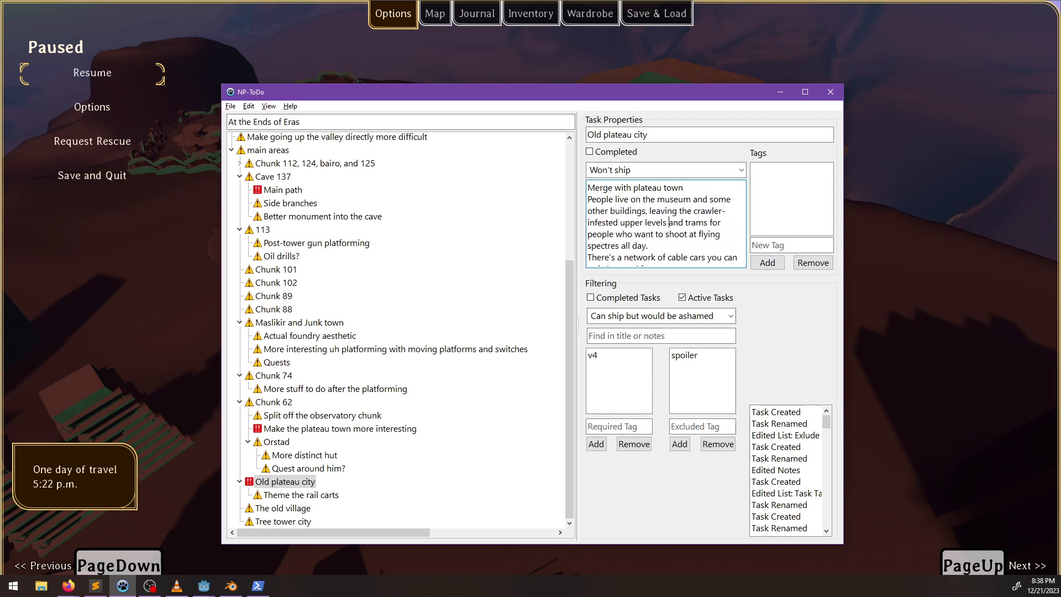
# Step: Reword the notes to end the crawler sentence with "regions alone." and the cable car line with "to get up the taller buildings."
pyautogui.press('Right')
pyautogui.press('Right')
pyautogui.hotkey('ctrl', 'BackSpace')
pyautogui.hotkey('ctrl', 'BackSpace')
pyautogui.hotkey('ctrl', 'BackSpace')
pyautogui.write('regi')
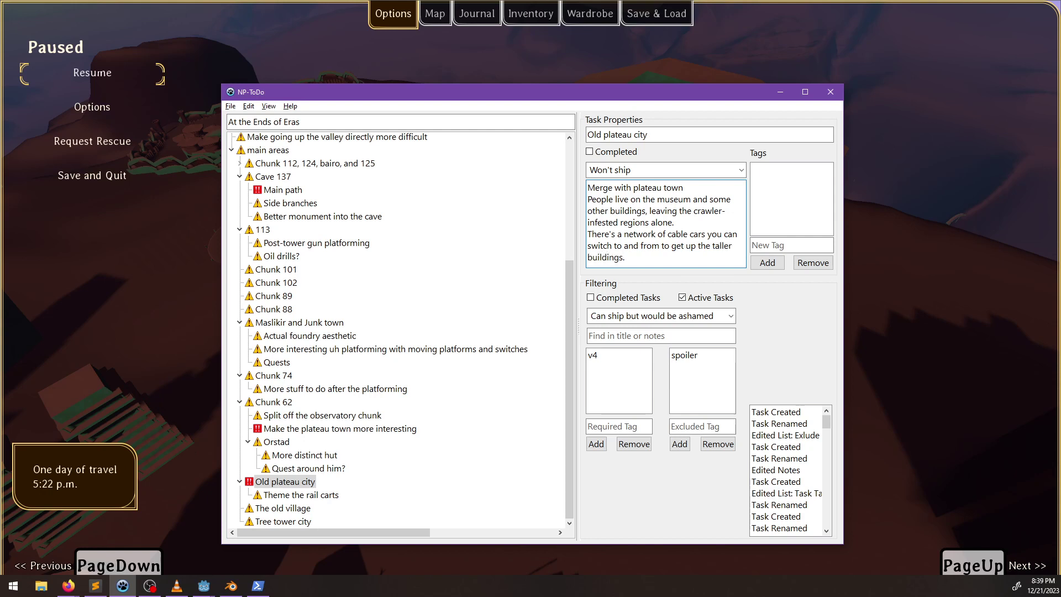
# Step: Return to the game, resume play, and examine the vaulted building's open interior and the surrounding city from above
pyautogui.click(780, 95)
pyautogui.press('Escape')
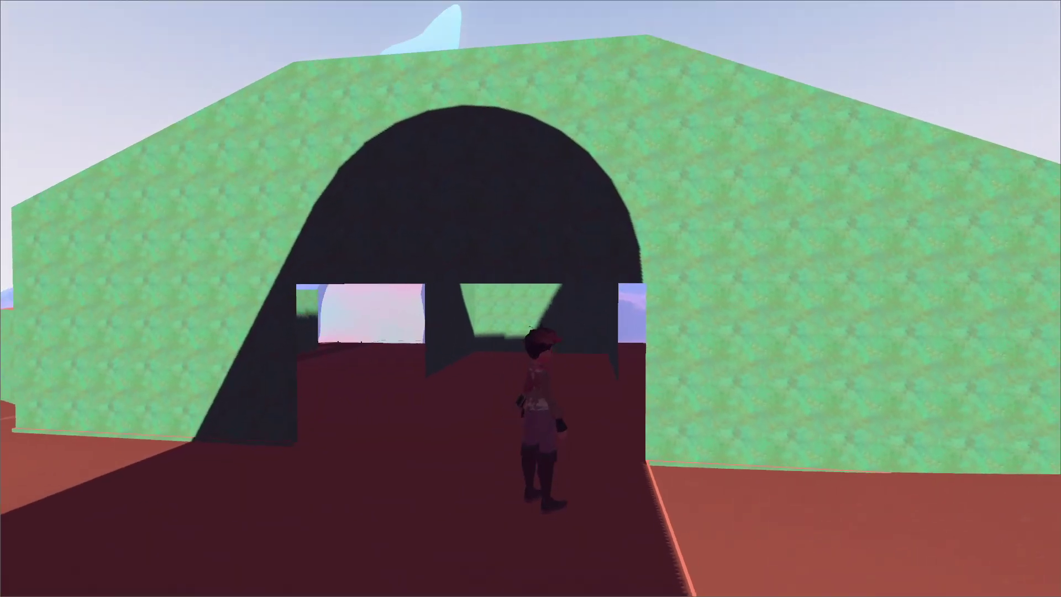
pyautogui.press('w')
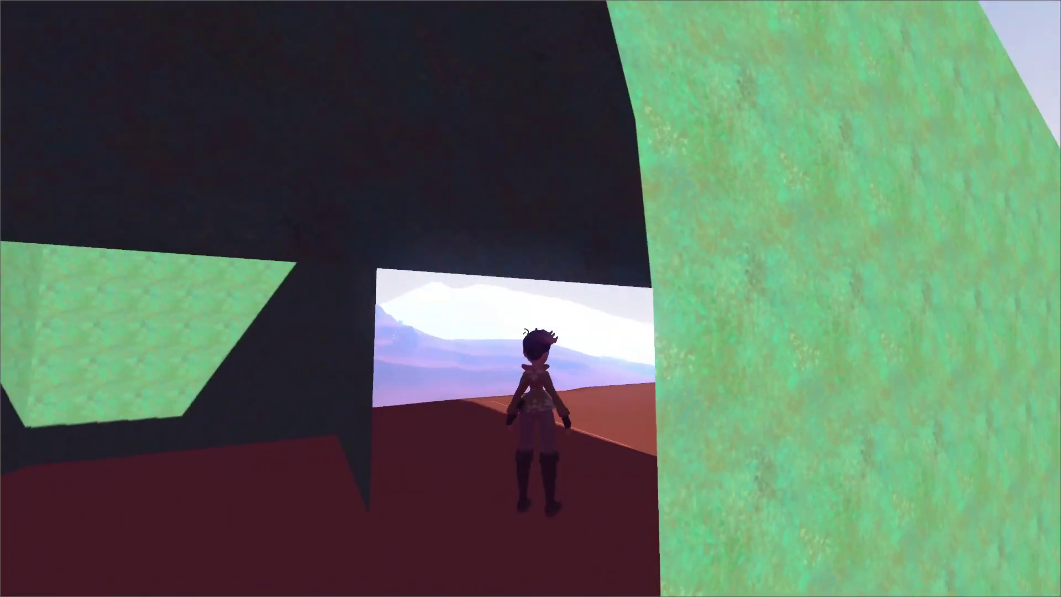
pyautogui.press('space')
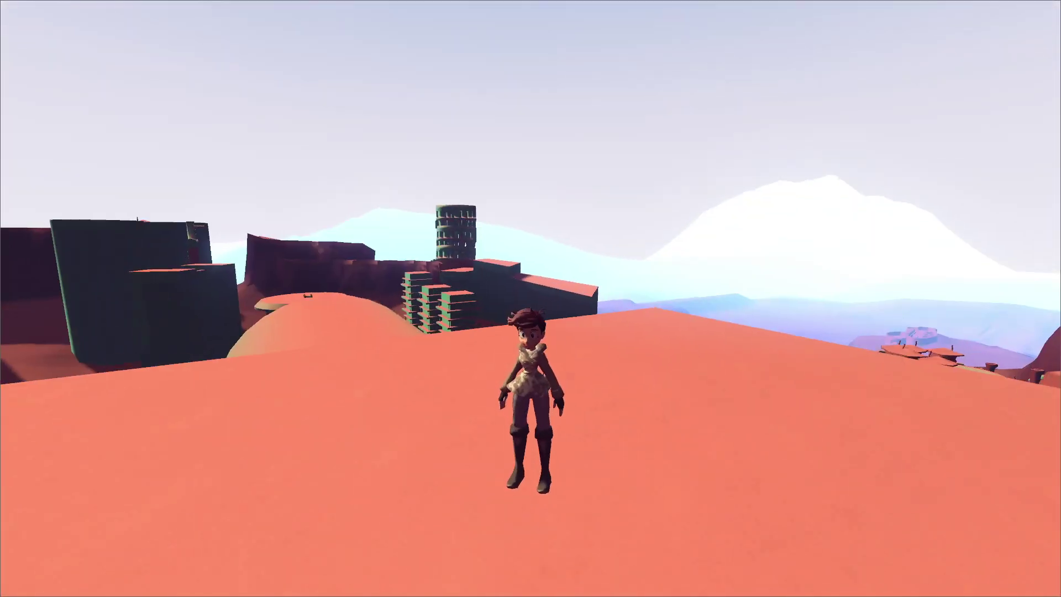
pyautogui.press('w')
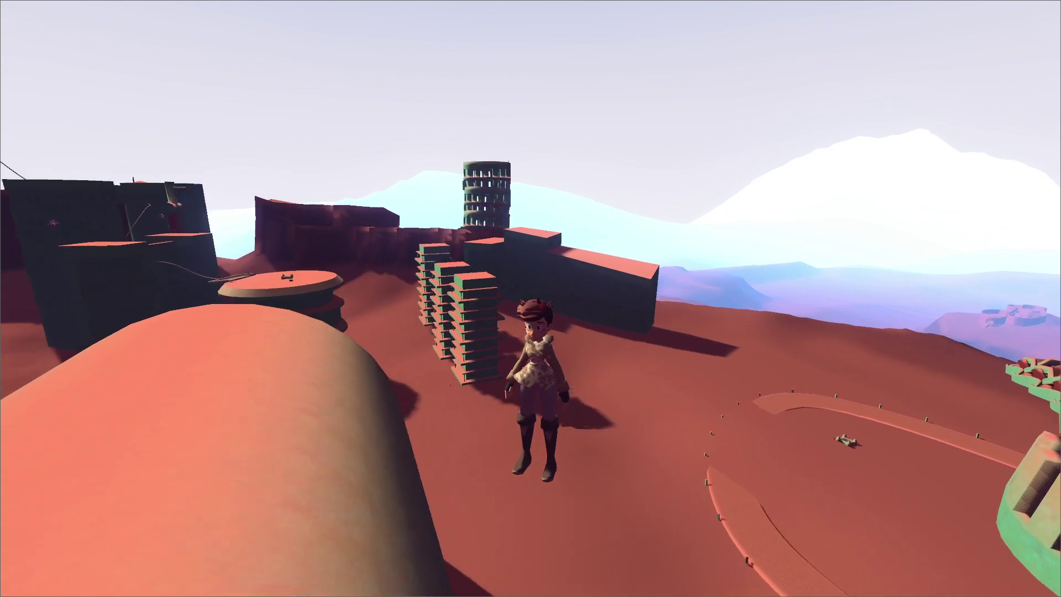
# Step: Fly around the vaulted building and over the curved path to examine its outer walls and the domed building nearby
pyautogui.press('a')
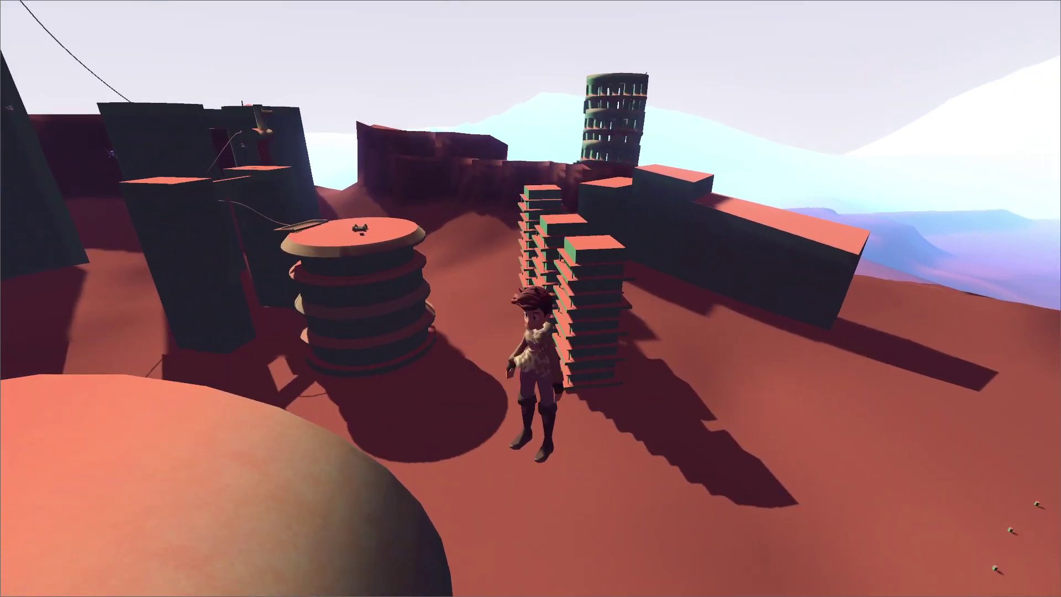
pyautogui.press('w')
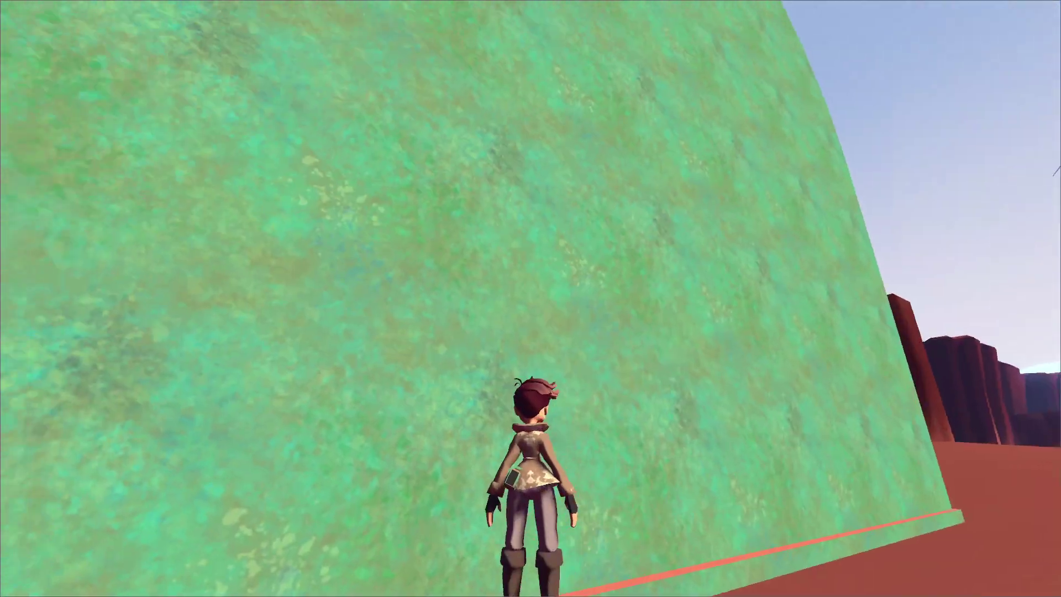
pyautogui.press('d')
pyautogui.press('d')
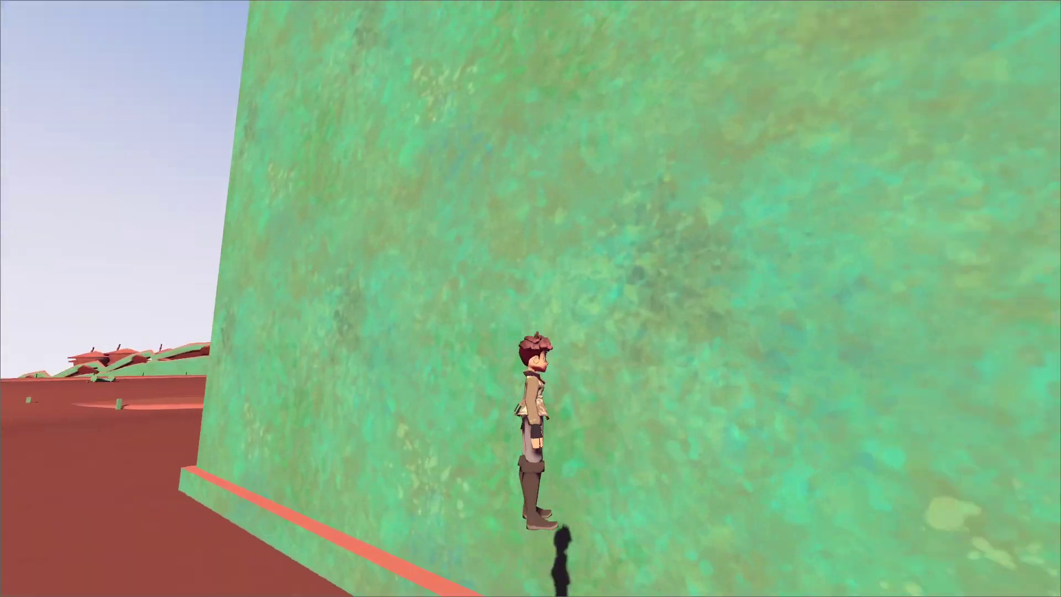
pyautogui.press('space')
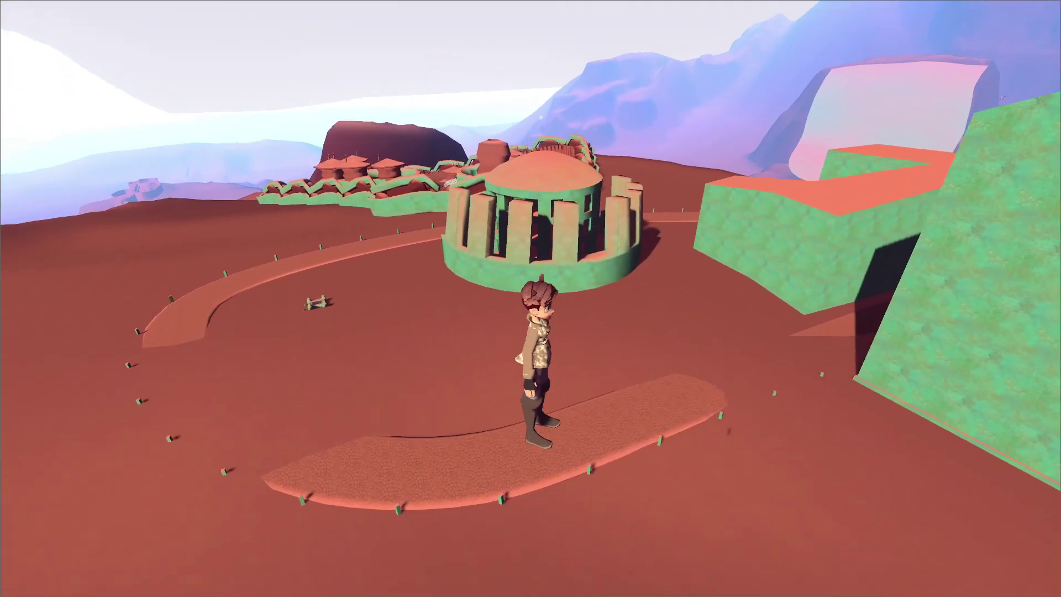
pyautogui.press('w')
pyautogui.press('space')
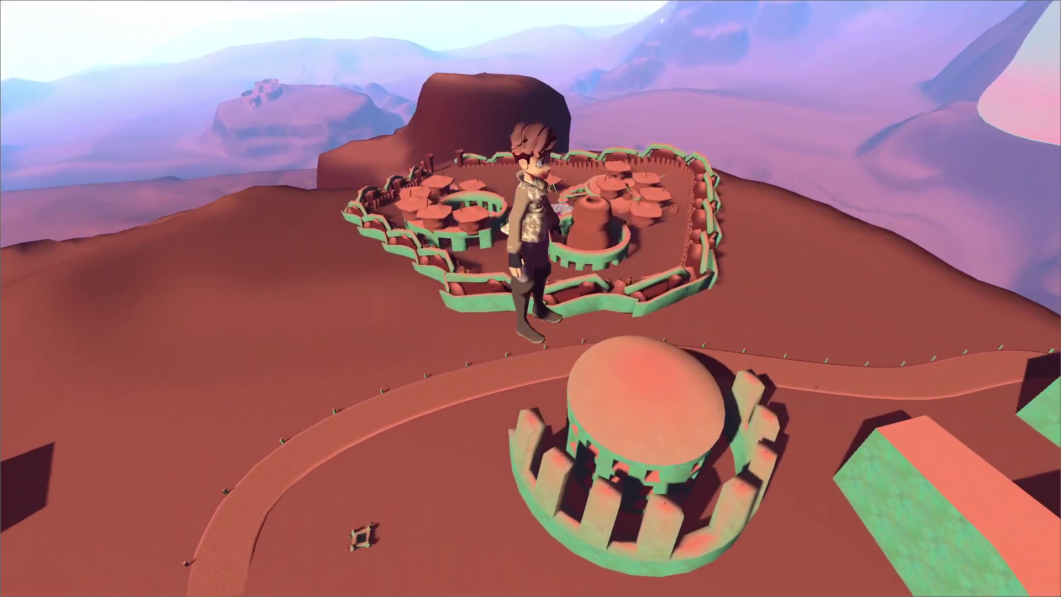
# Step: Examine the walled hut village and its position relative to the domed building and the surrounding city blocks
pyautogui.press('w')
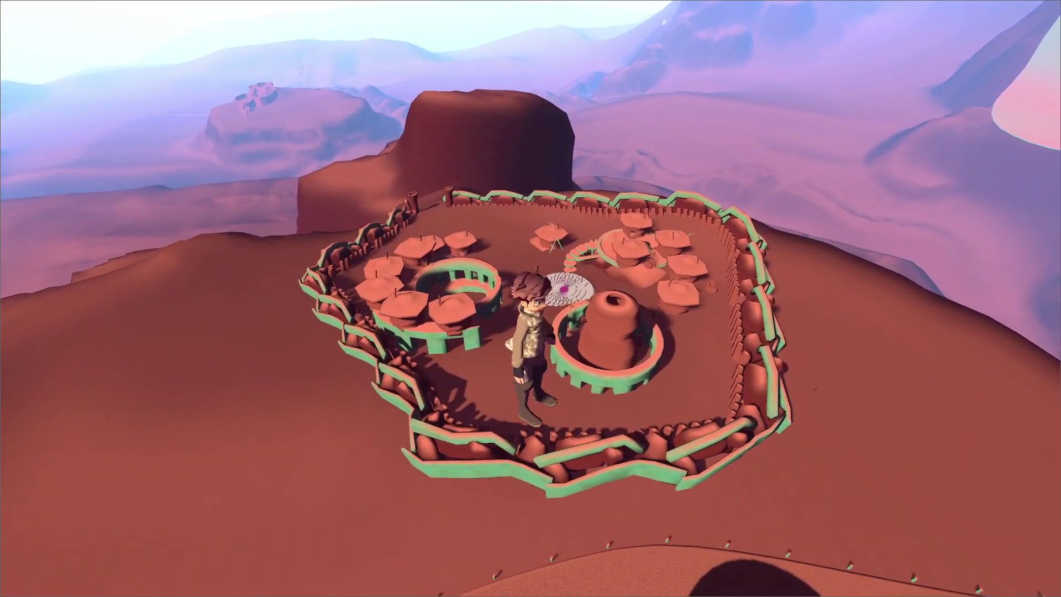
pyautogui.press('w')
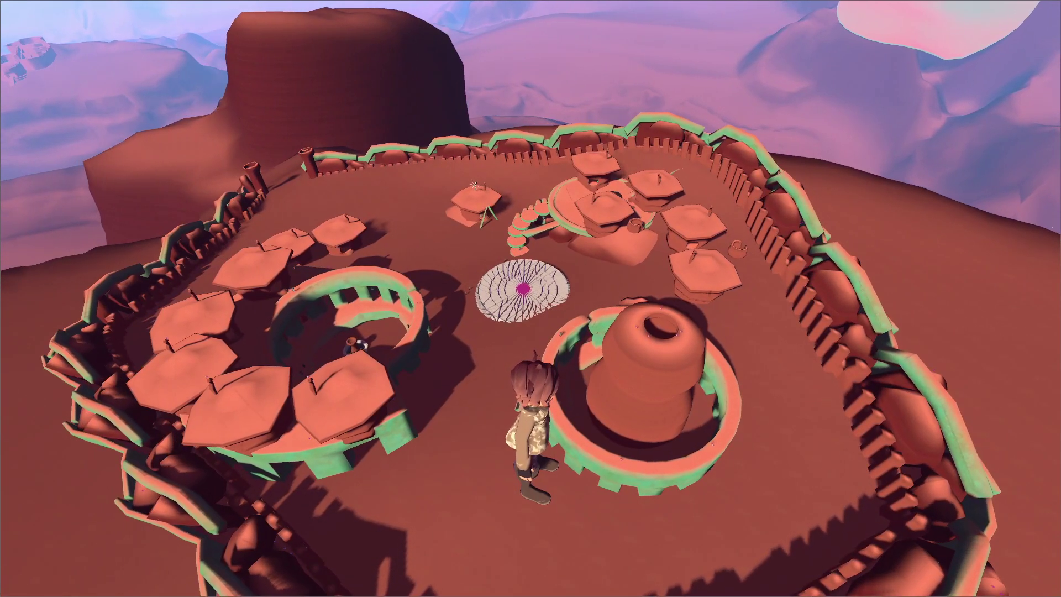
pyautogui.press('w')
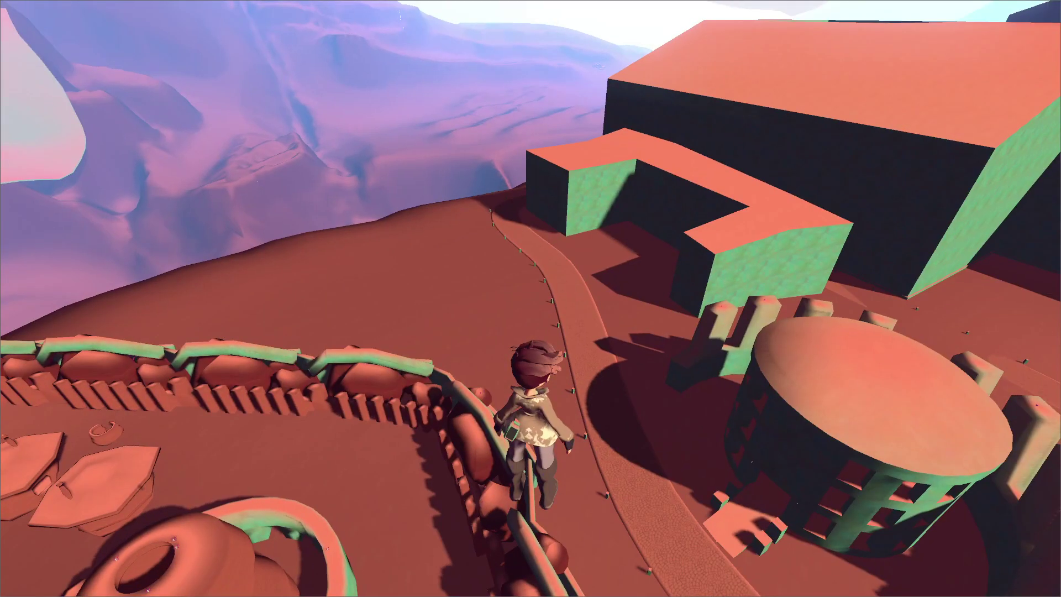
pyautogui.press('w')
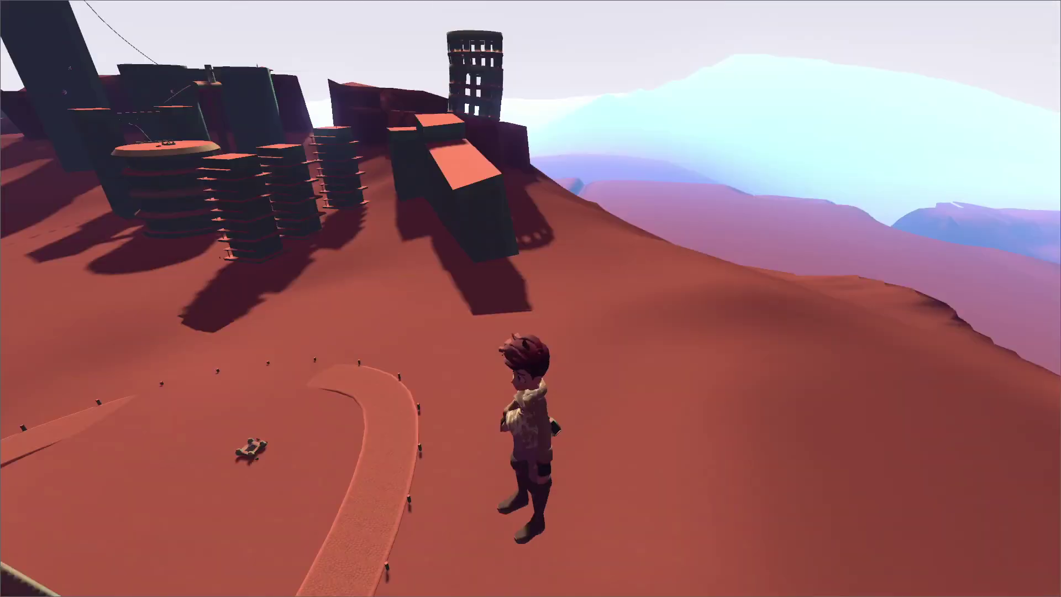
pyautogui.press('w')
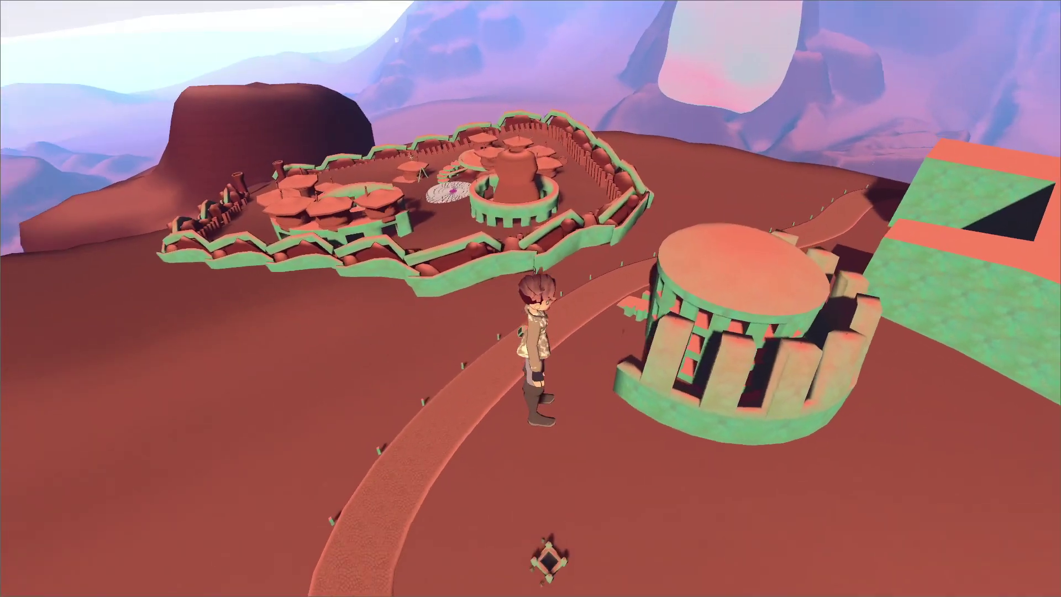
# Step: Pause the game, switch to NP-ToDo, and open the notes of the "Make the plateau town more interesting" task
pyautogui.press('Escape')
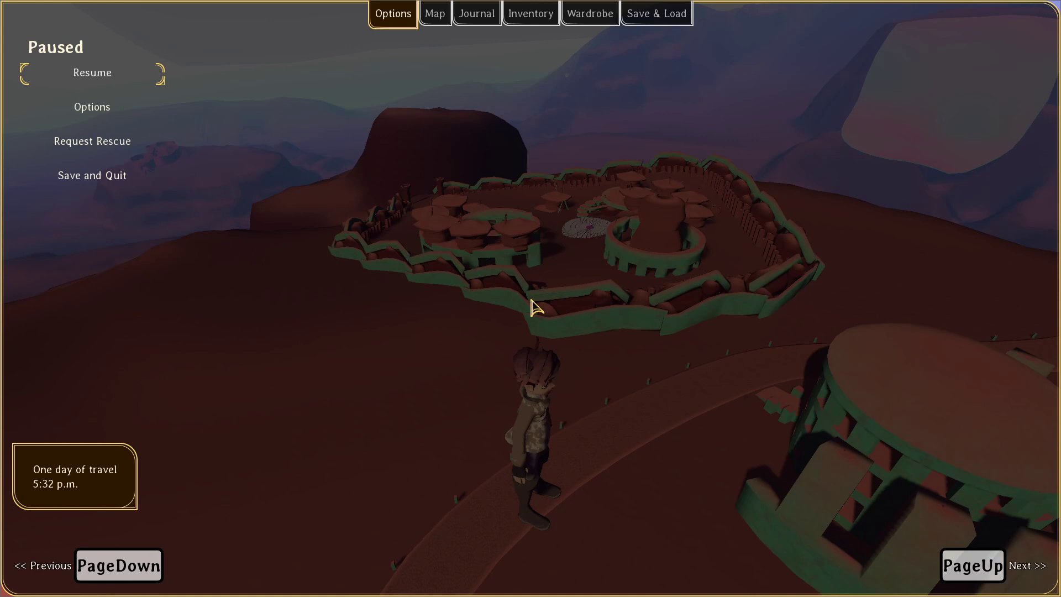
pyautogui.hotkey('alt', 'Tab')
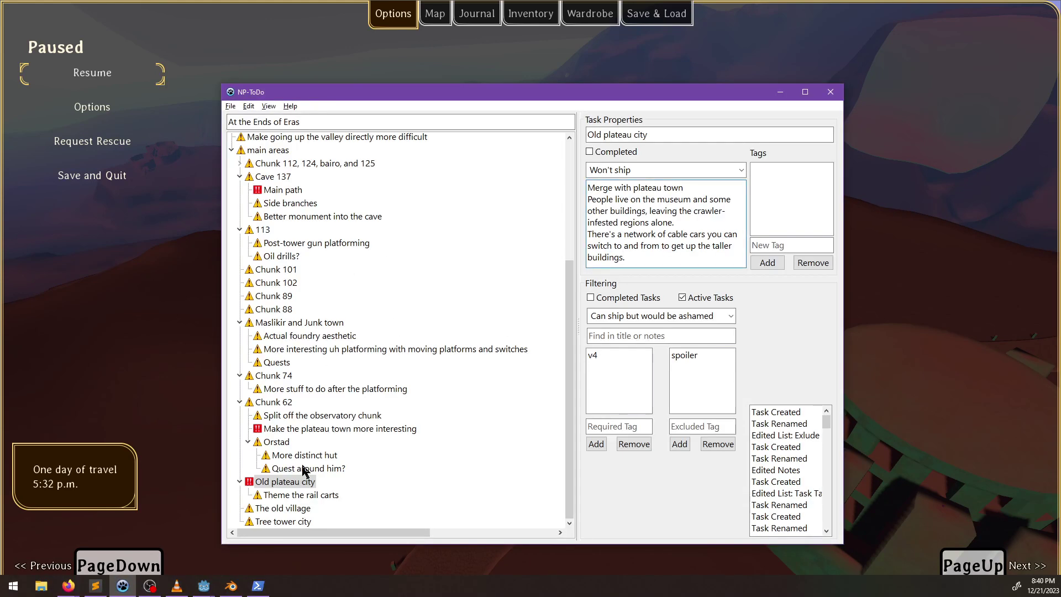
pyautogui.click(286, 430)
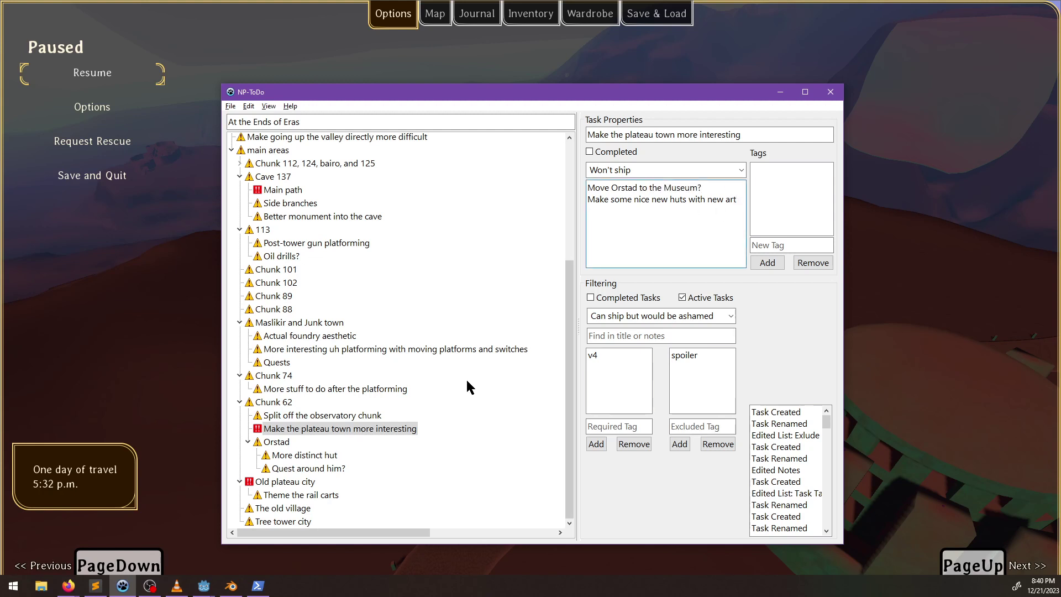
# Step: Return to the game, resume play, and examine the large buildings and tower layout from above
pyautogui.hotkey('alt', 'Tab')
pyautogui.press('Escape')
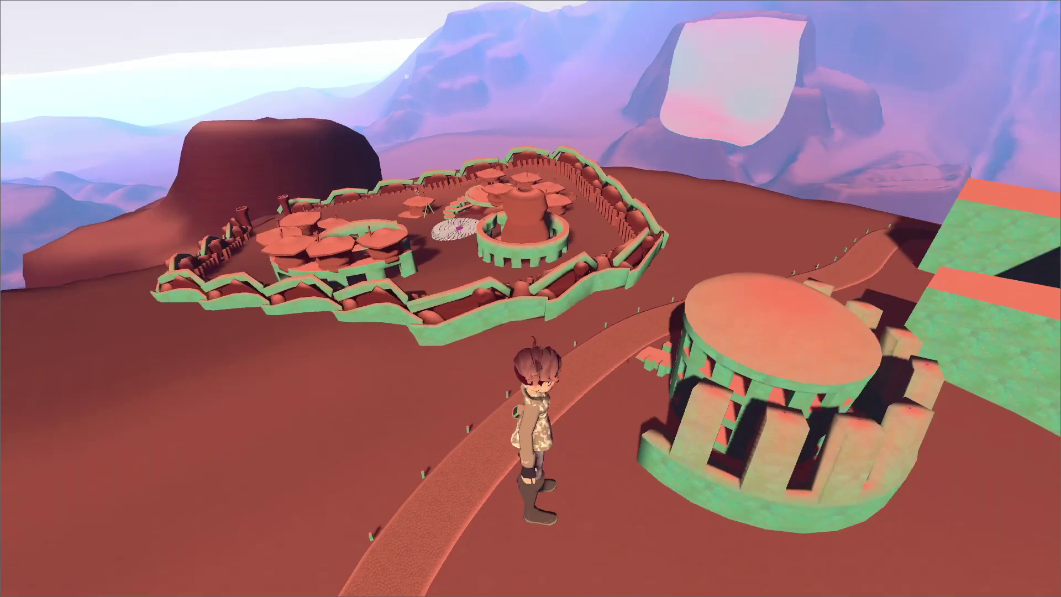
pyautogui.press('w')
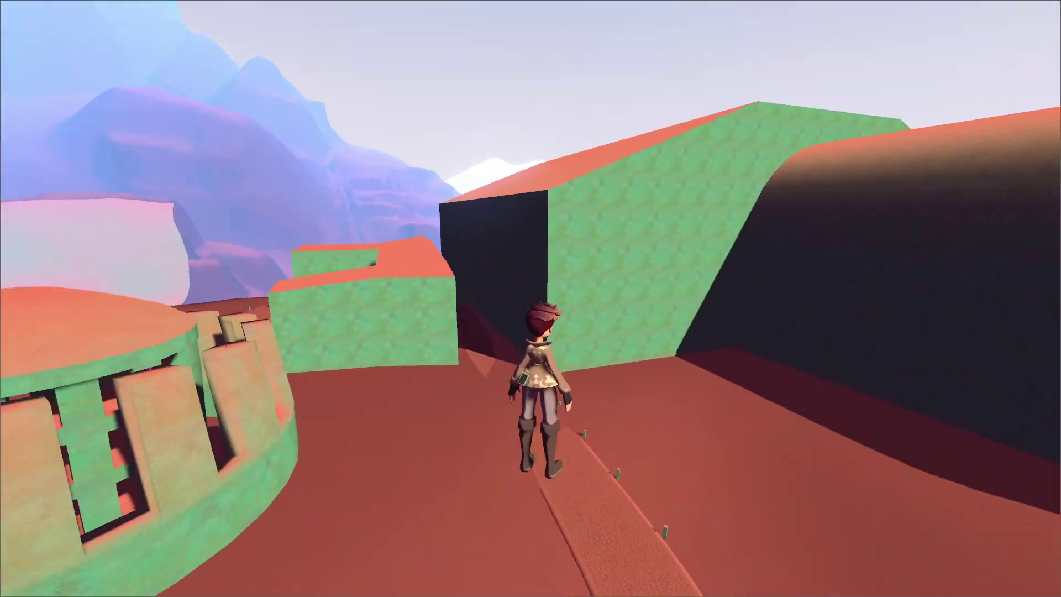
pyautogui.press('space')
pyautogui.press('w')
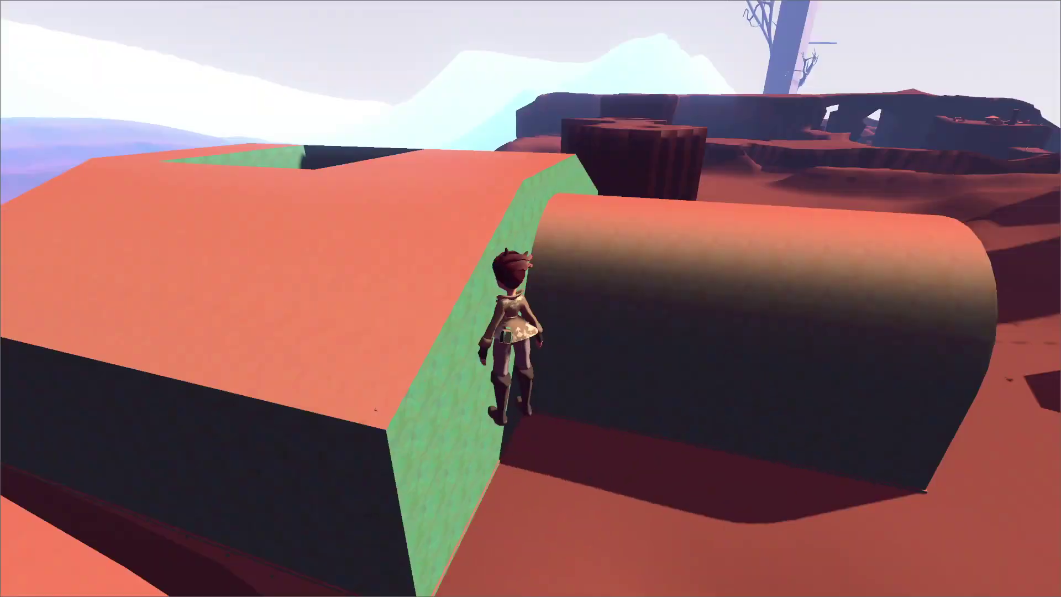
pyautogui.press('w')
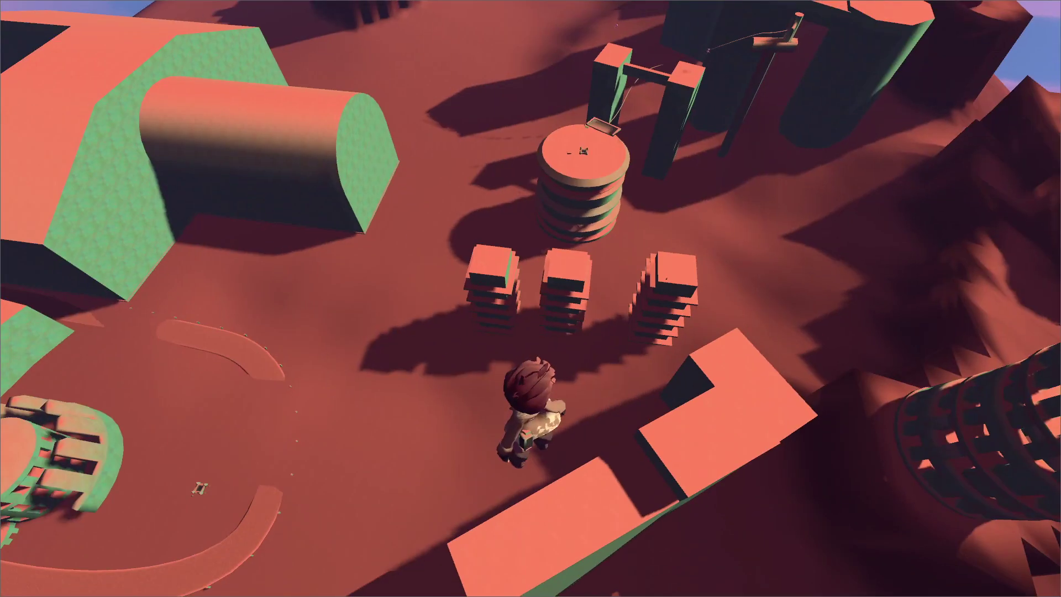
# Step: Fly to the round building, return to normal movement through the console, and run across its roof to the cable car lever
pyautogui.press('a')
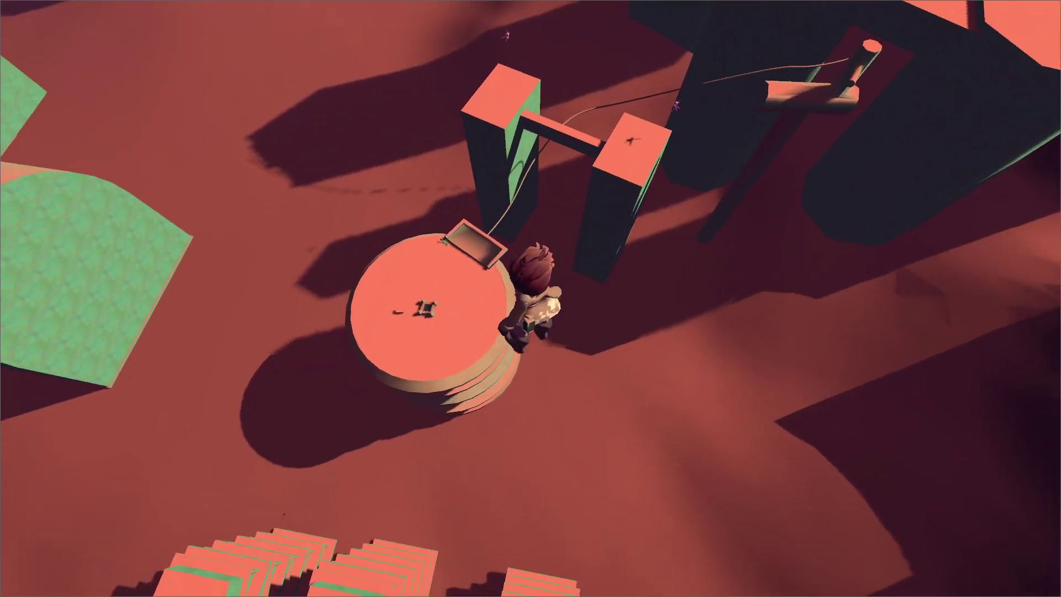
pyautogui.press('`')
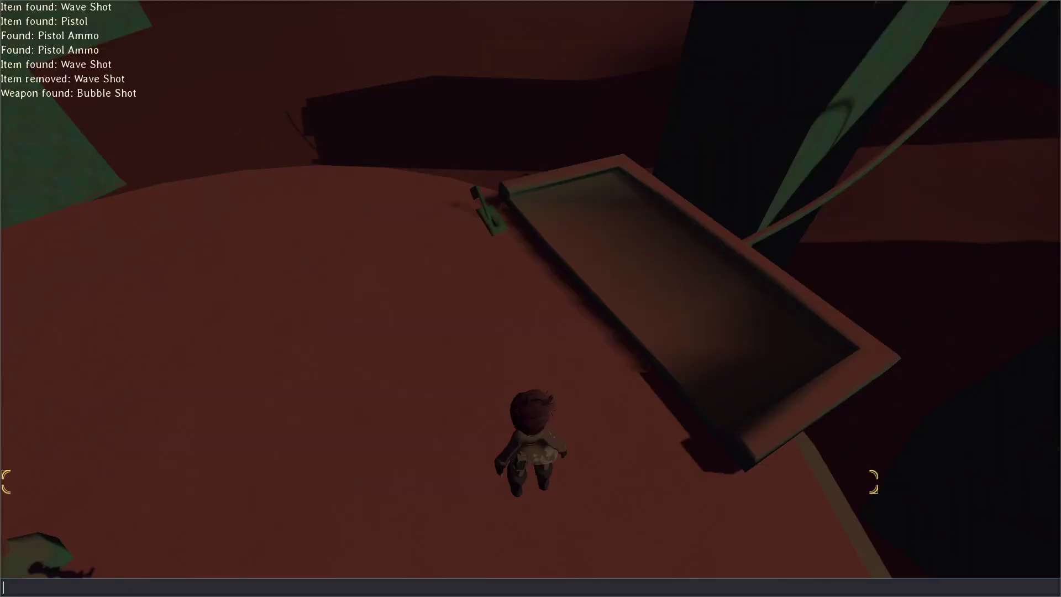
pyautogui.press('Return')
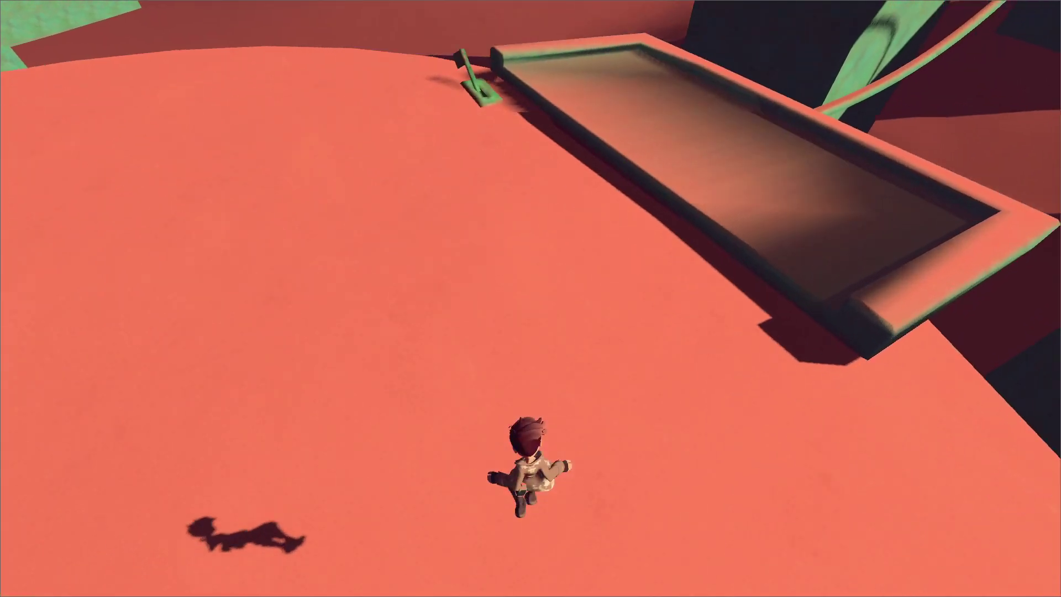
pyautogui.press('w')
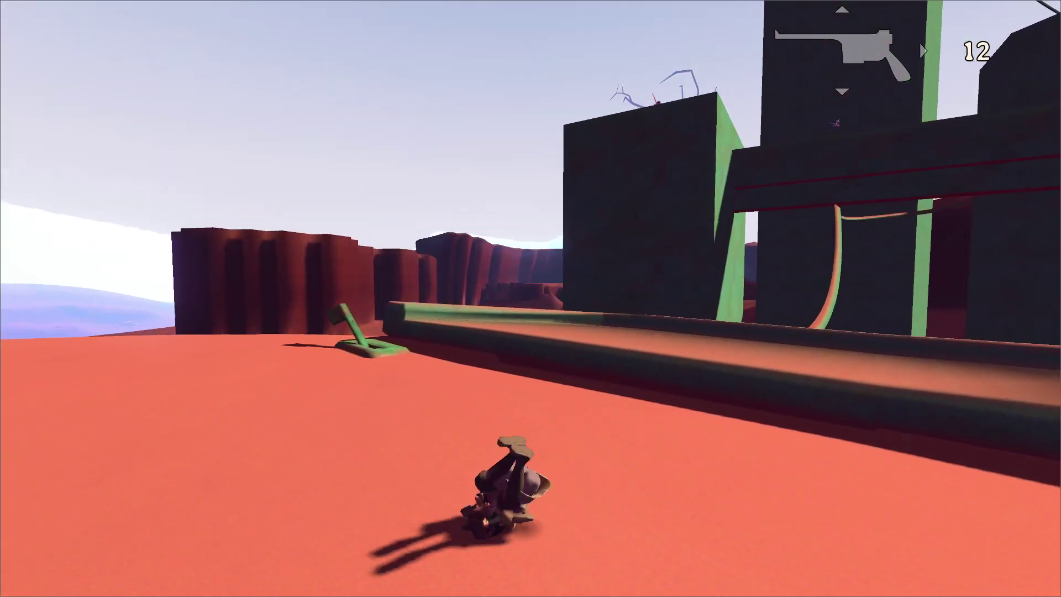
pyautogui.scroll(-1, 531, 299)
pyautogui.press('a')
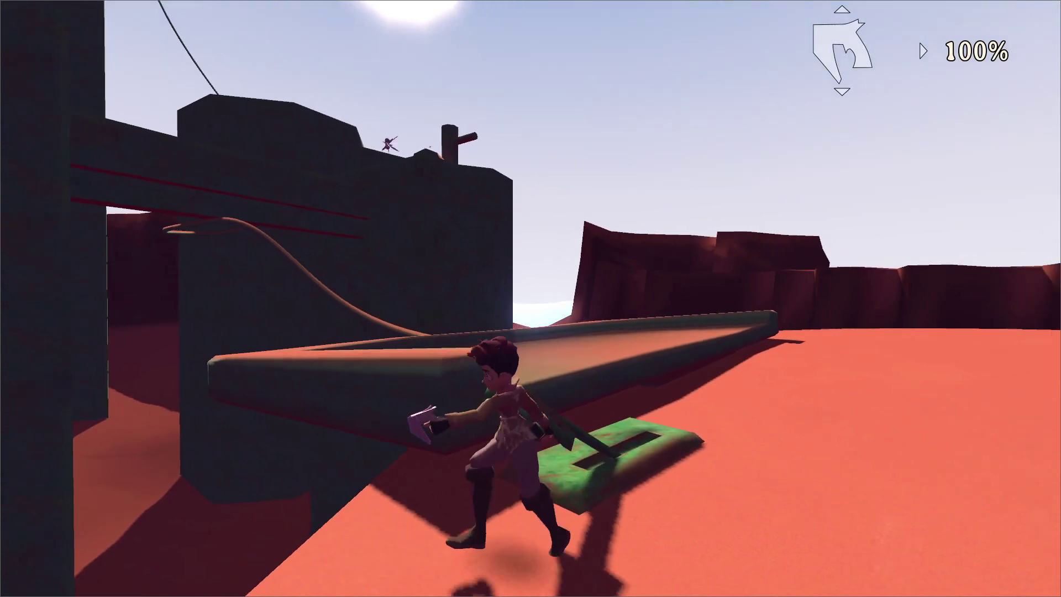
# Step: Board the cable car beside the lever, equip the Bubble Shot, and fire it while jumping towards the bridge between the towers
pyautogui.press('w')
pyautogui.press('space')
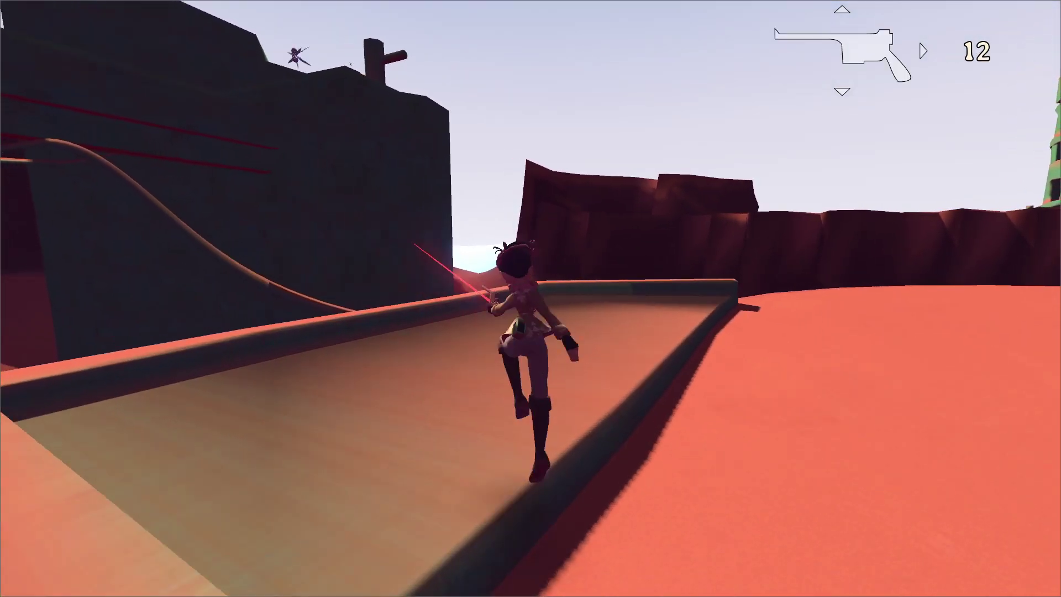
pyautogui.scroll(1, 530, 298)
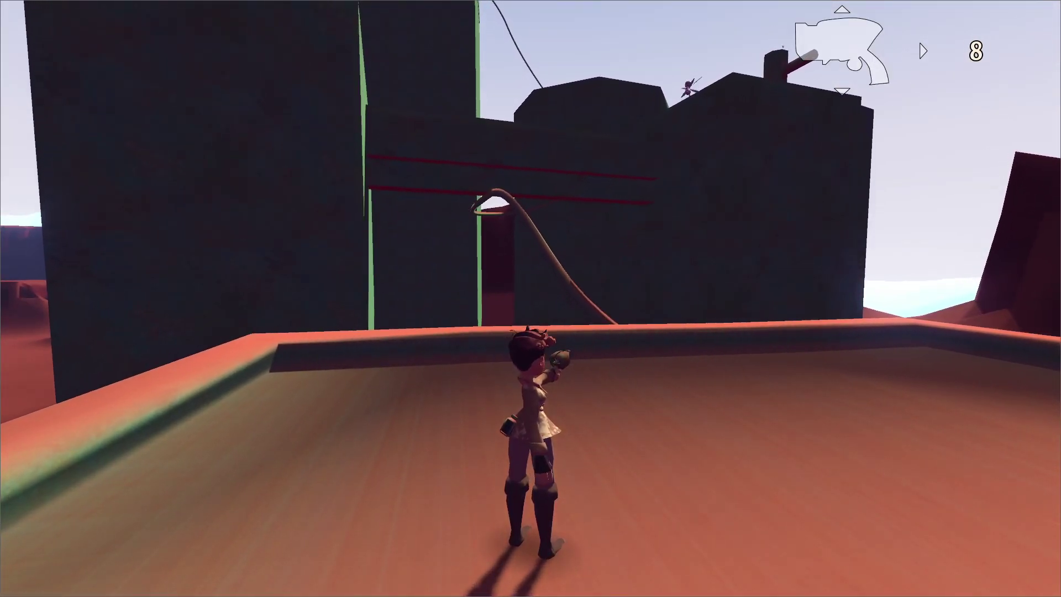
pyautogui.press('w')
pyautogui.press('w')
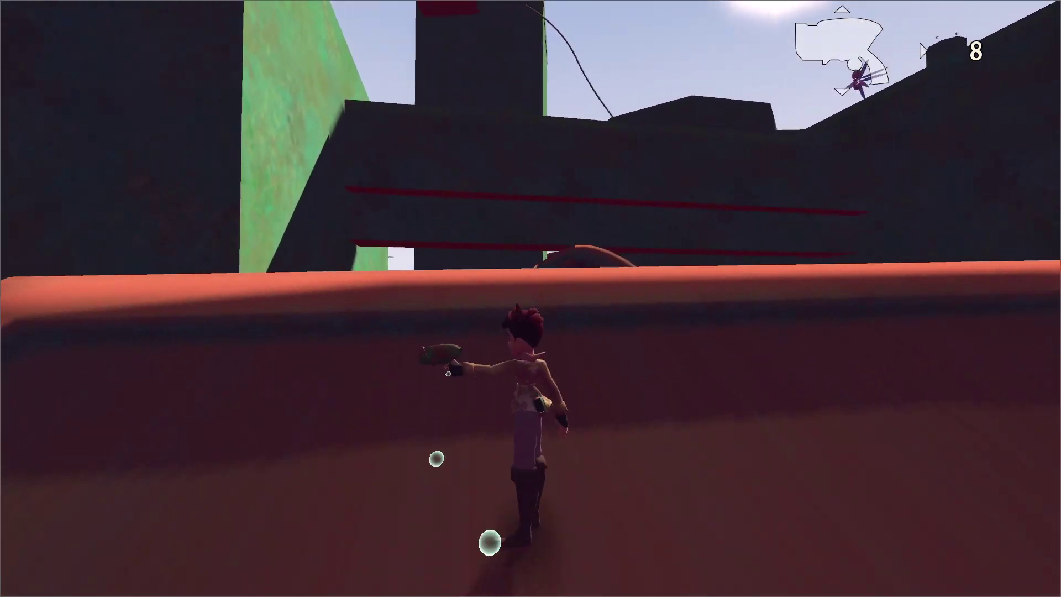
pyautogui.press('w')
pyautogui.press('space')
pyautogui.click(531, 299)
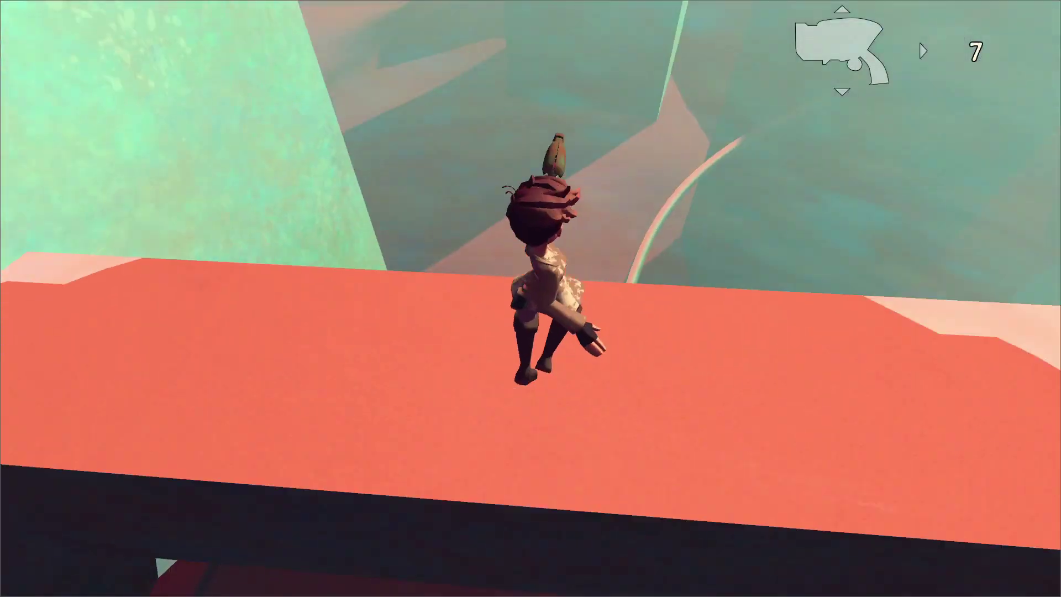
# Step: Ride the cable car past the bridge, equip the pistol, and shoot the flying enemy beside the tower
pyautogui.press('w')
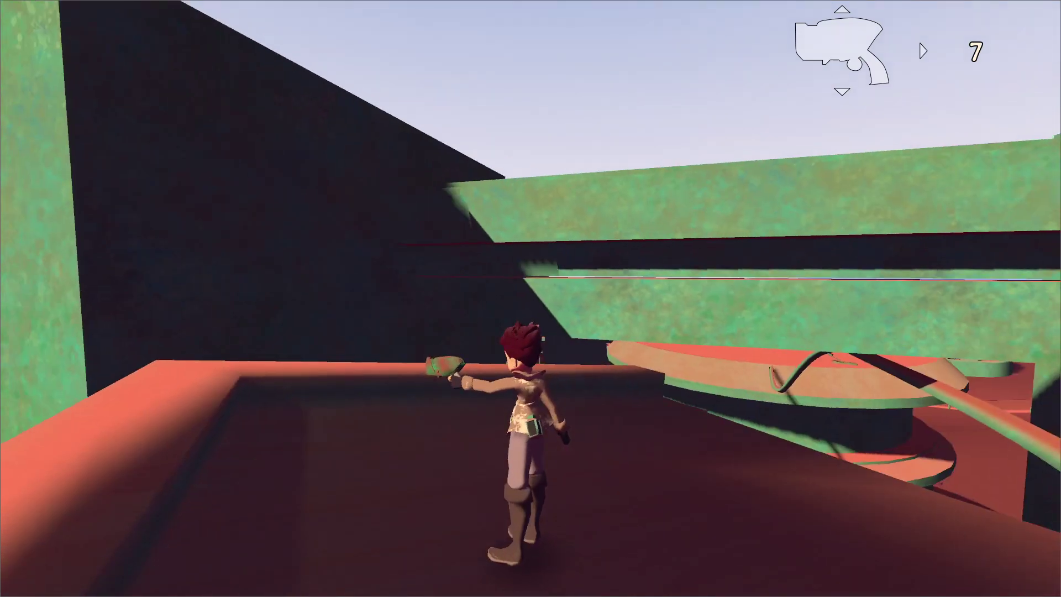
pyautogui.press('d')
pyautogui.scroll(-1, 531, 298)
pyautogui.click(531, 298)
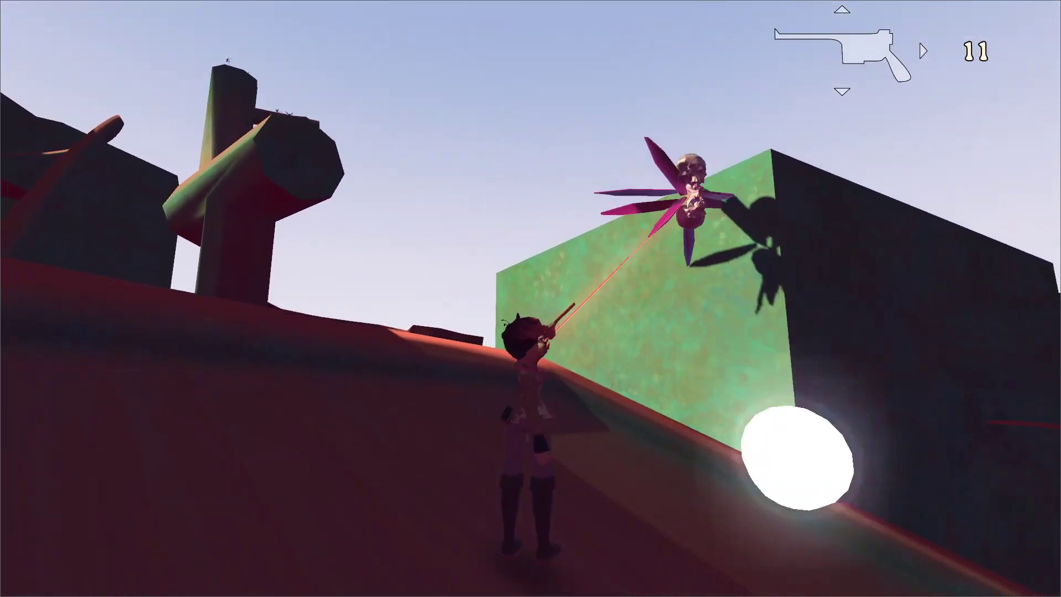
pyautogui.click(530, 299)
pyautogui.click(530, 298)
# Step: Switch back to the Bubble Shot and ride the cable car onward, moving around it to avoid the flying enemies
pyautogui.scroll(1, 531, 299)
pyautogui.press('a')
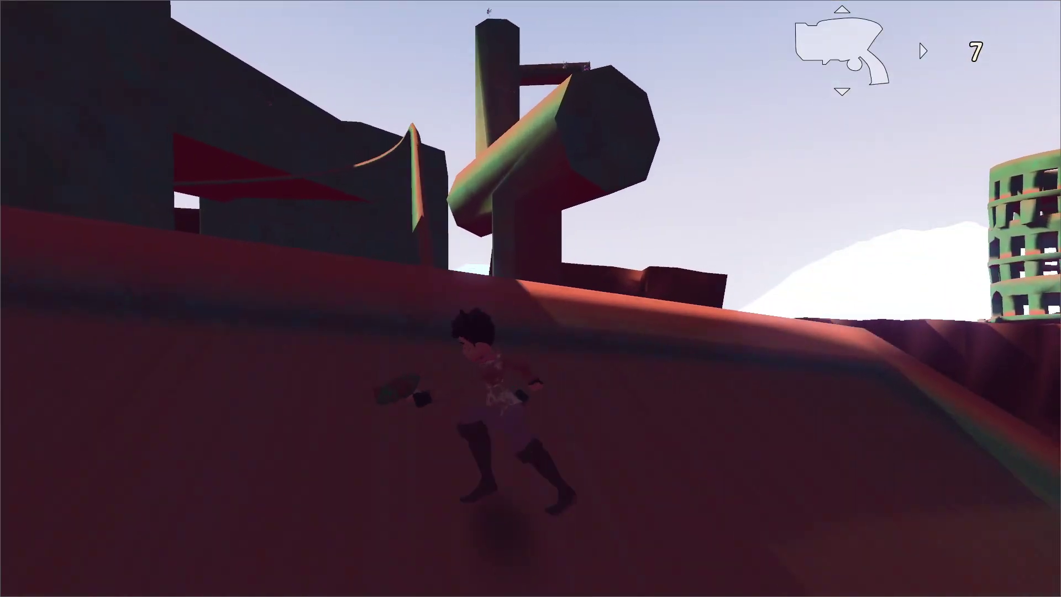
pyautogui.press('d')
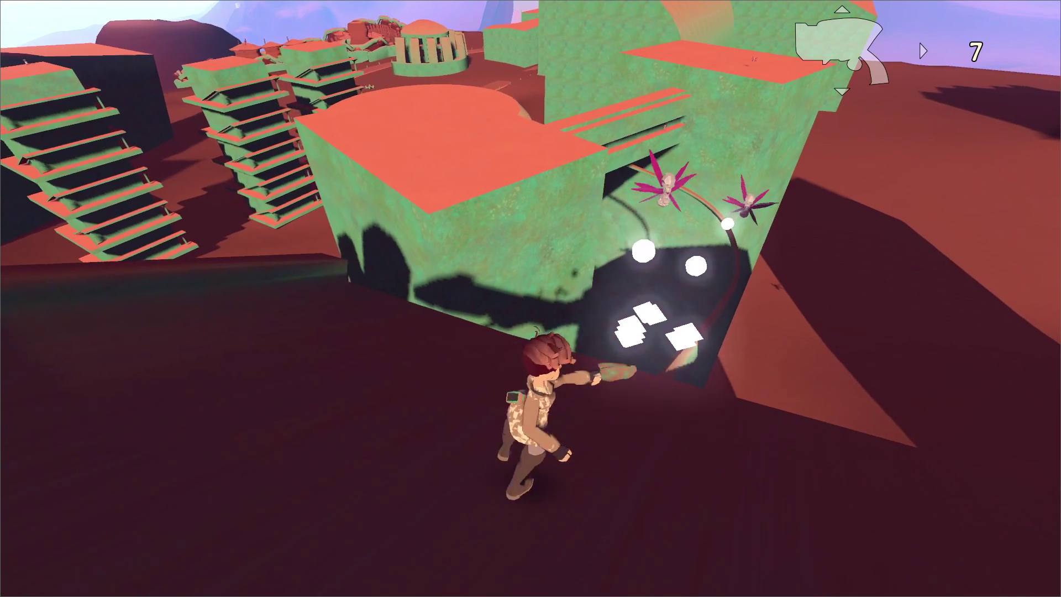
pyautogui.press('w')
pyautogui.press('a')
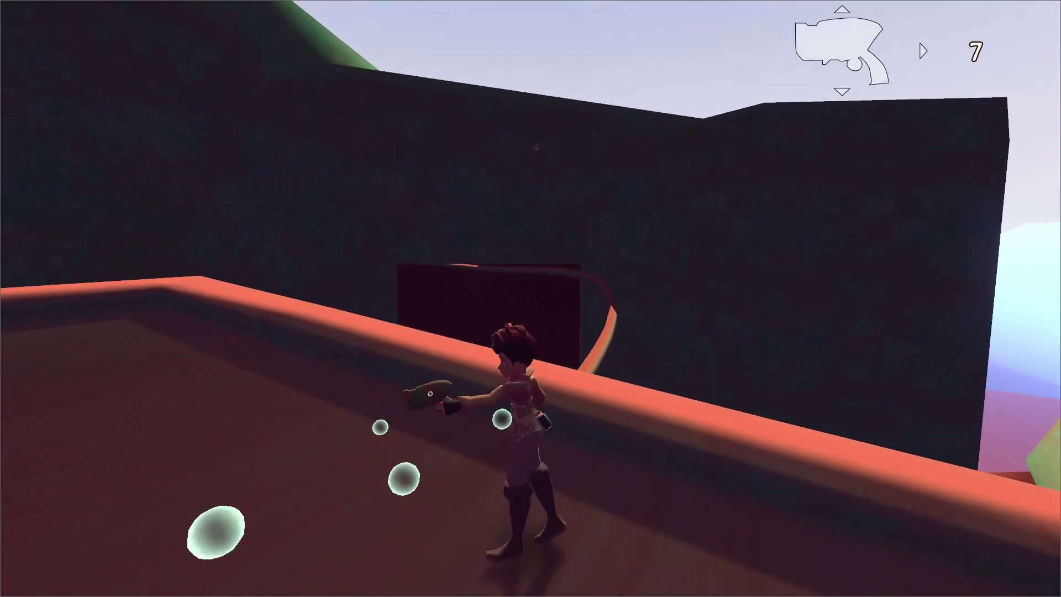
pyautogui.press('s')
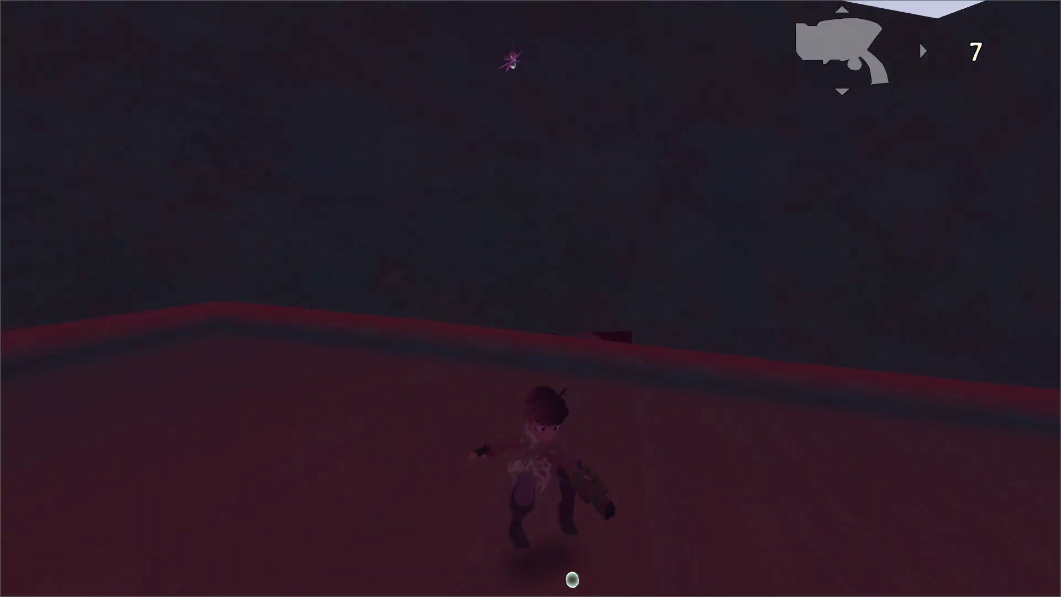
# Step: Jump from the cable car onto the tower rooftop, cross it, and board the cable car towards the taller tower
pyautogui.press('space')
pyautogui.press('w')
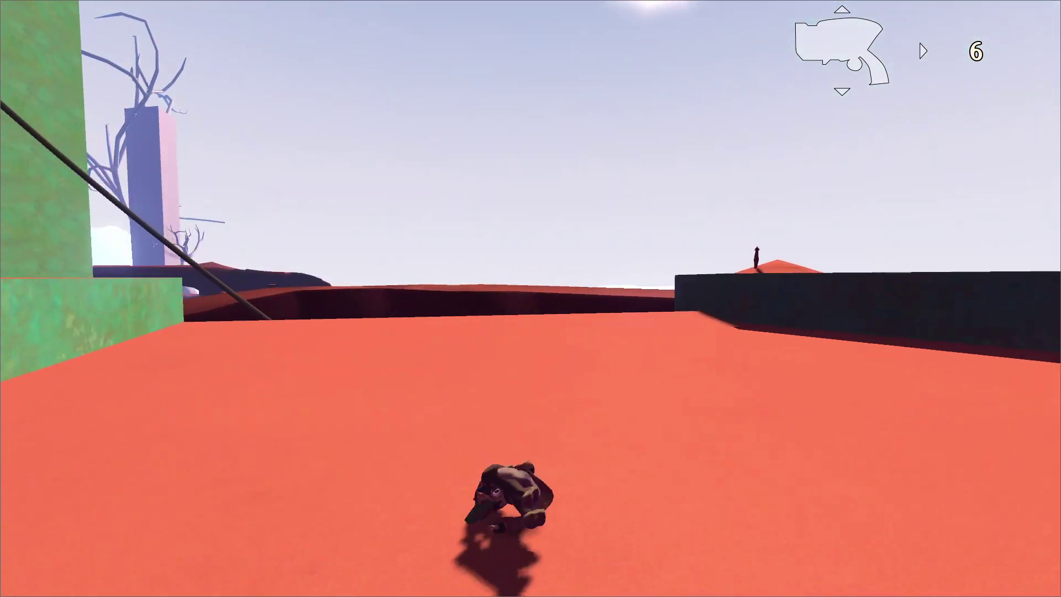
pyautogui.press('w')
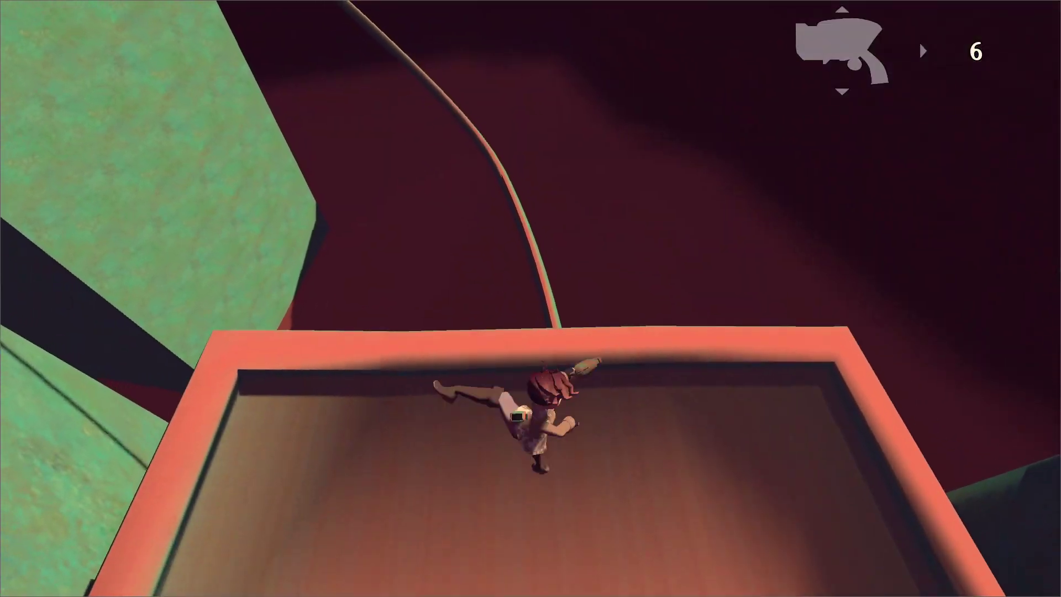
pyautogui.press('d')
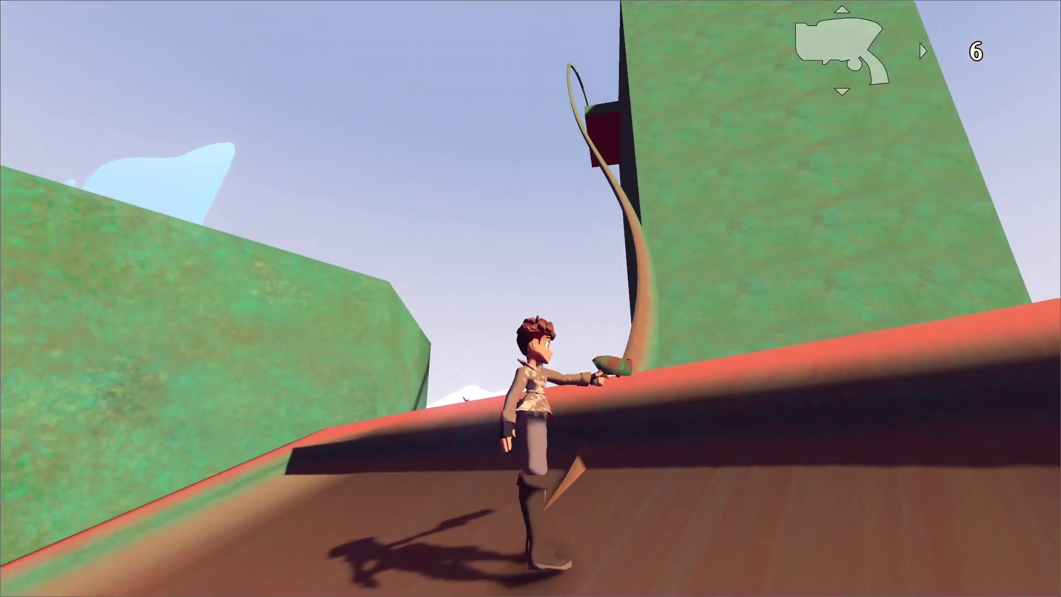
# Step: Ride the cable car up to the taller tower, keeping the character on board, and get onto its red rooftop
pyautogui.press('w')
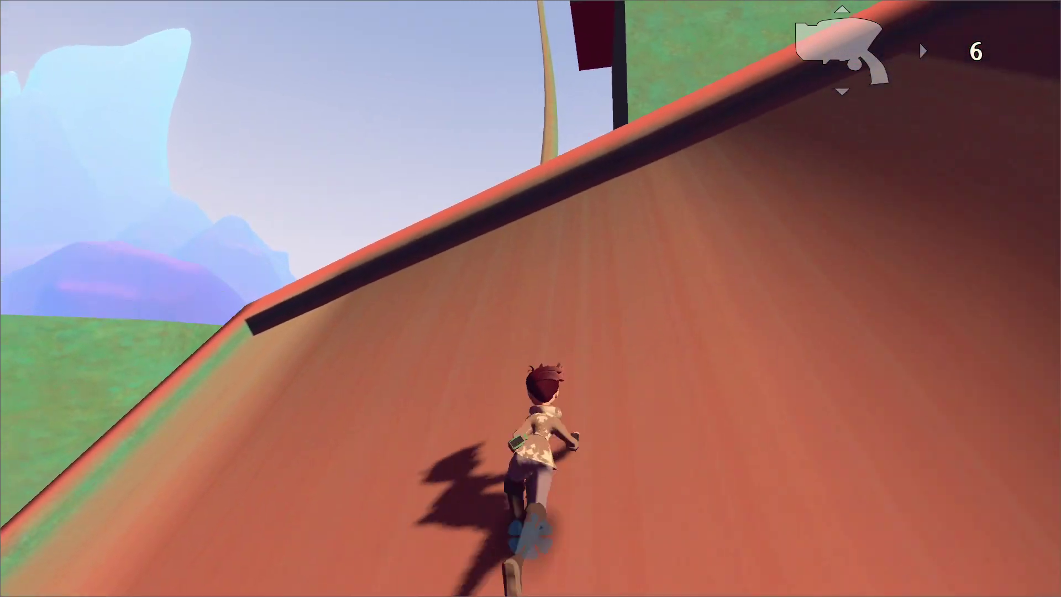
pyautogui.press('w')
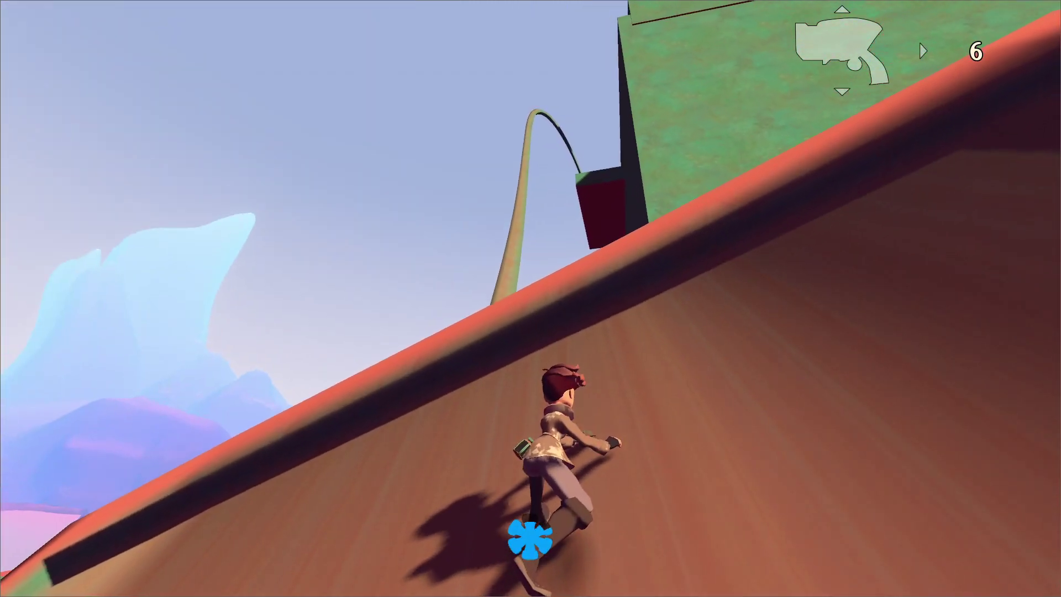
pyautogui.press('w')
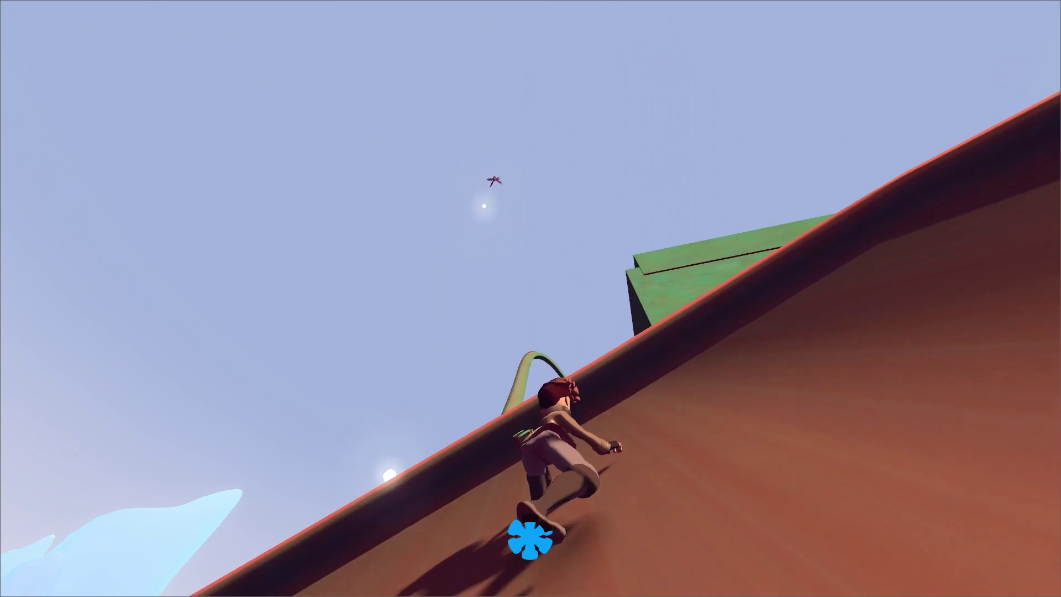
pyautogui.press('w')
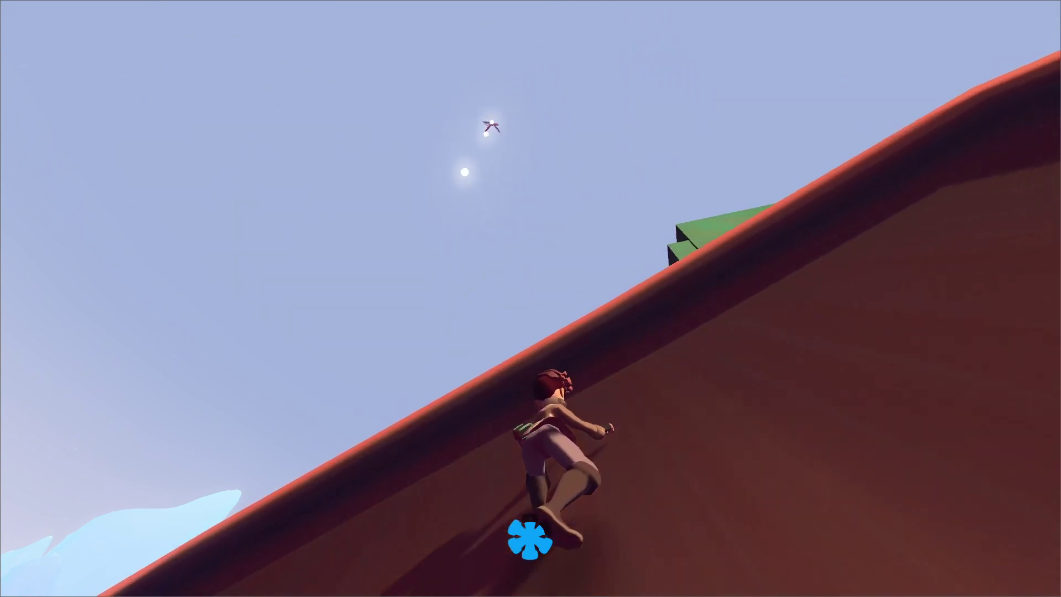
pyautogui.press('w')
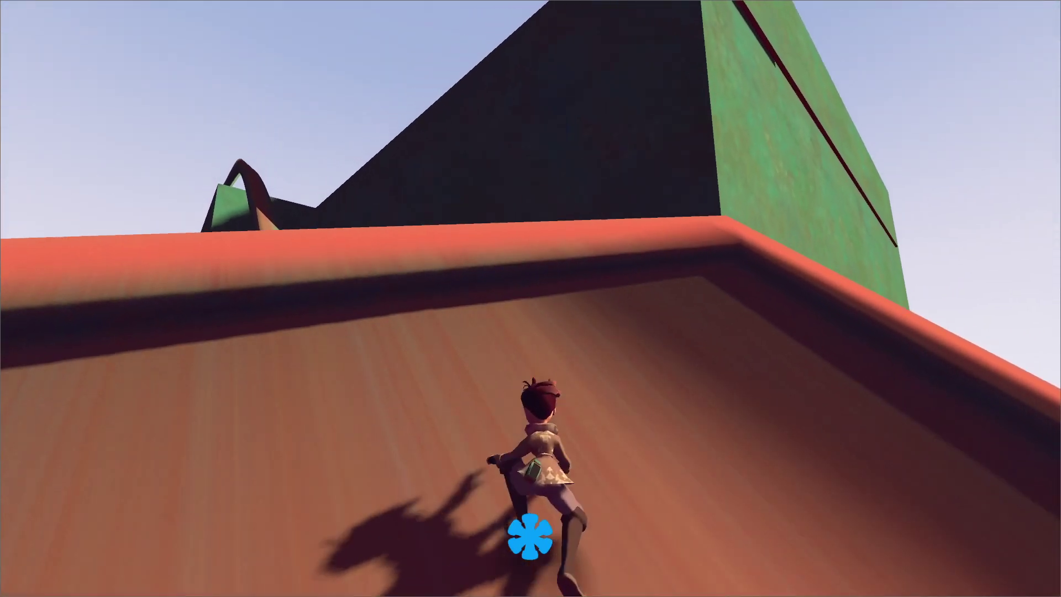
pyautogui.press('w')
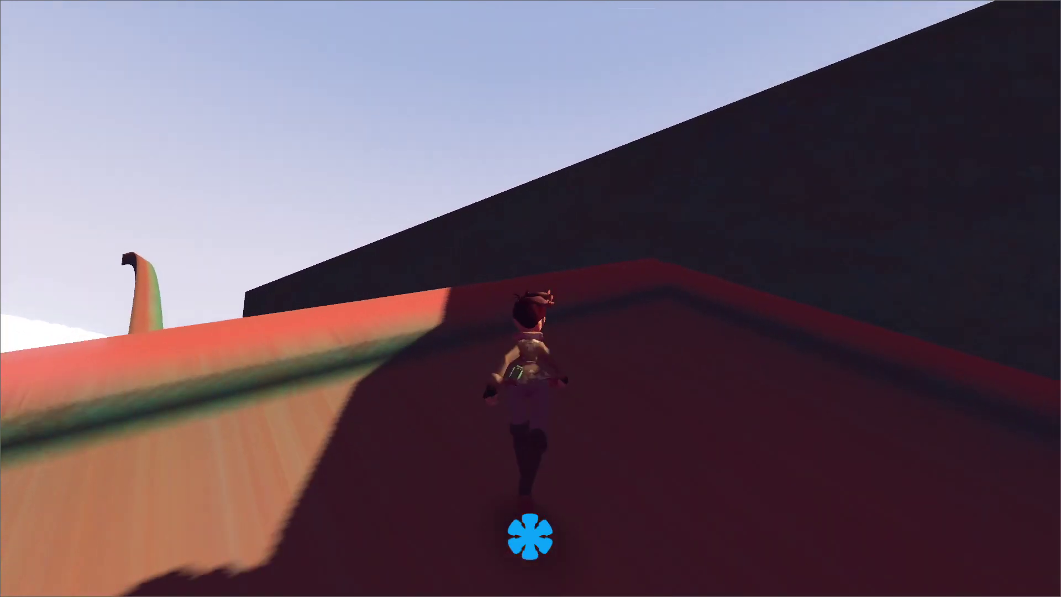
pyautogui.press('w')
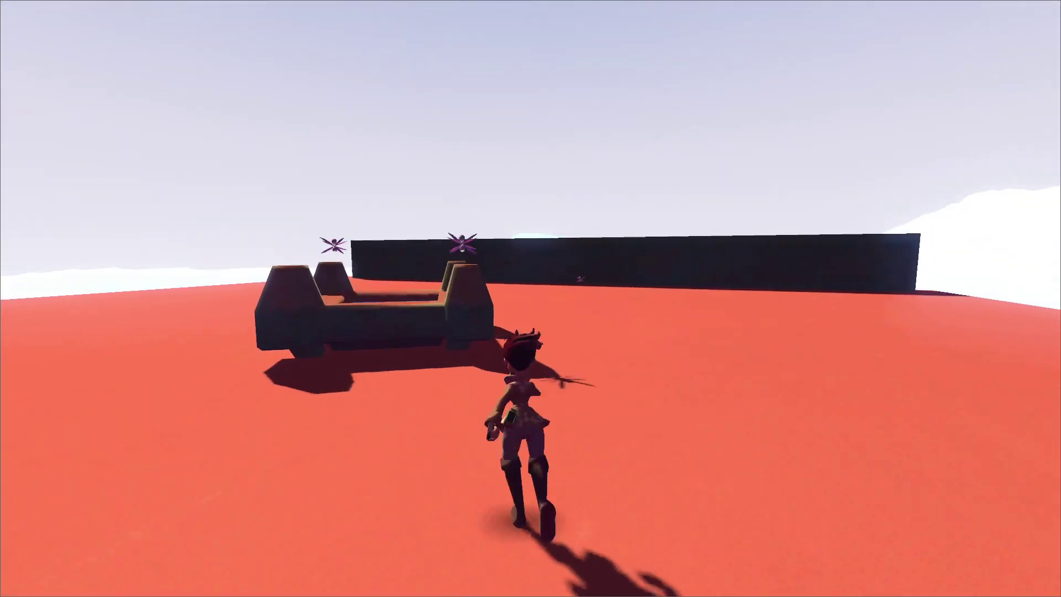
# Step: Jump over the four-post platform past the flying enemies and run across the rooftop along the dark wall
pyautogui.press('w')
pyautogui.press('space')
pyautogui.press('a')
pyautogui.press('space')
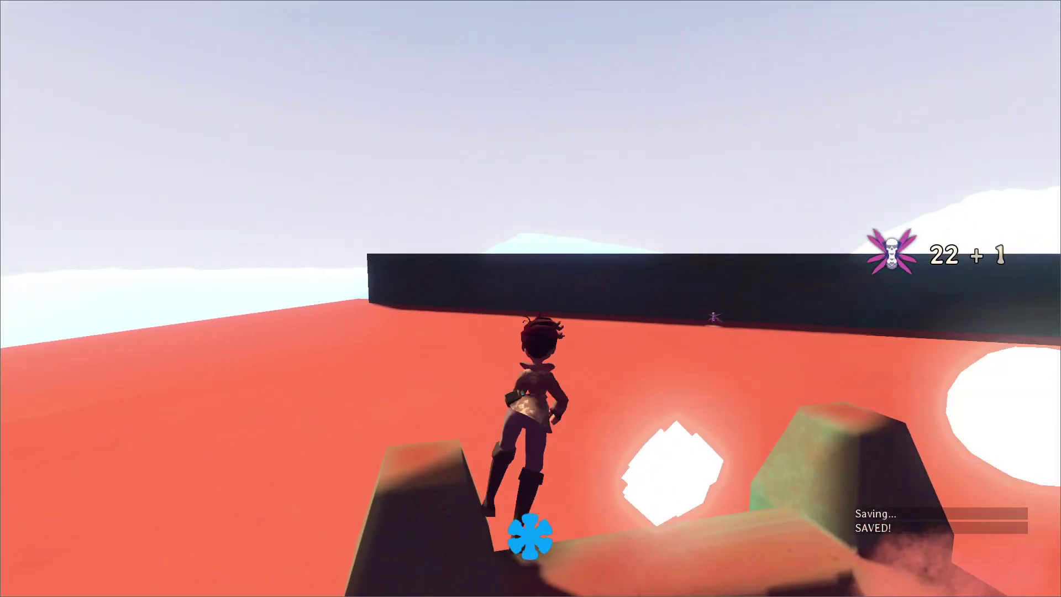
pyautogui.press('w')
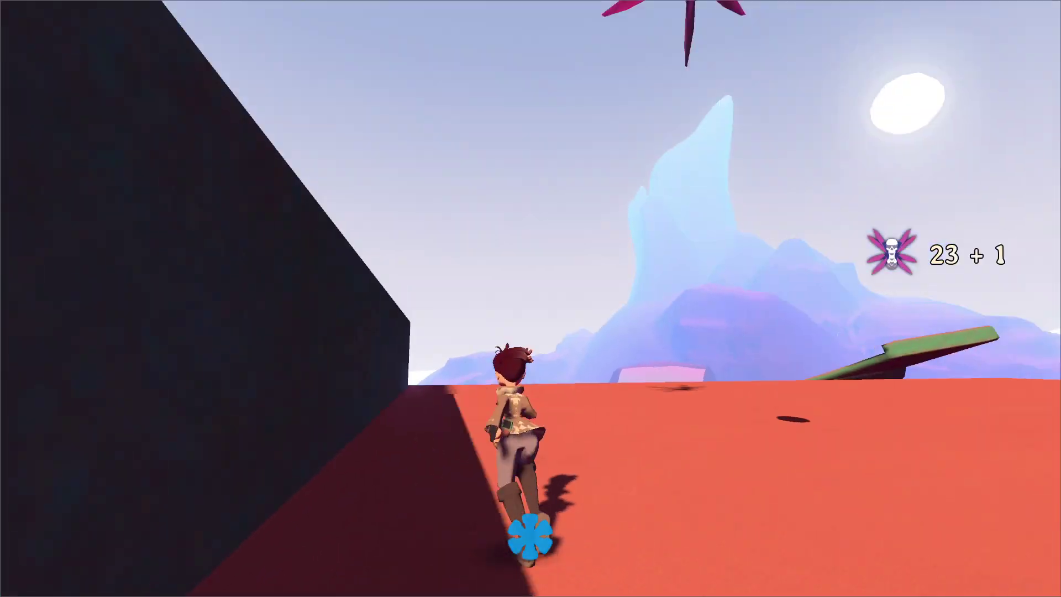
pyautogui.press('w')
# Step: Aim the pistol and shoot at the flying skull enemies on the red rooftop
pyautogui.rightClick(531, 298)
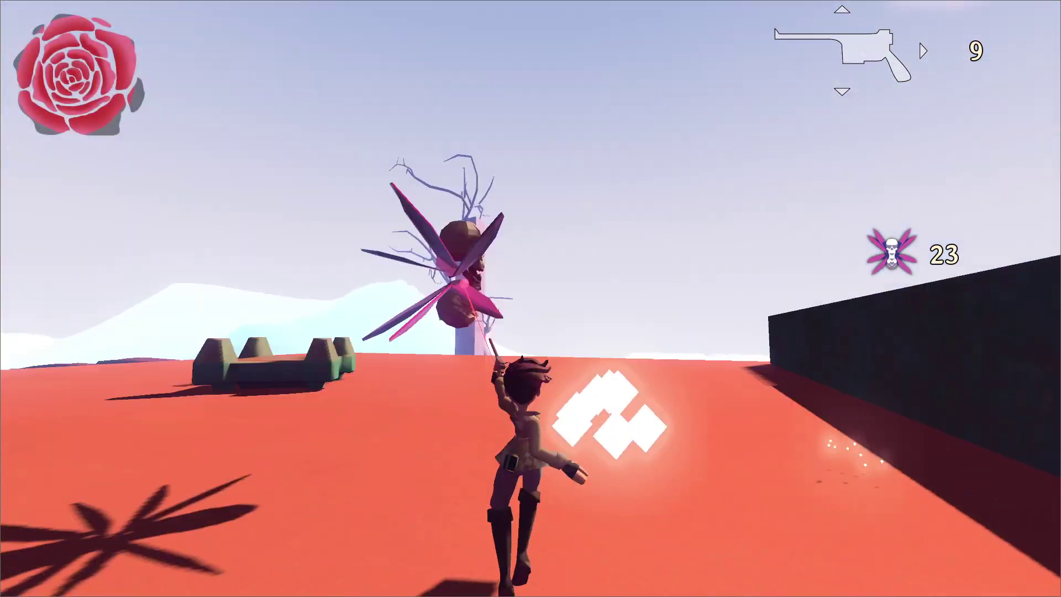
pyautogui.click(530, 298)
pyautogui.click(531, 298)
pyautogui.click(530, 298)
pyautogui.press('w')
# Step: Switch to the Bubble Shot and fire it repeatedly at the flying enemies while running across the rooftop
pyautogui.scroll(-2, 531, 298)
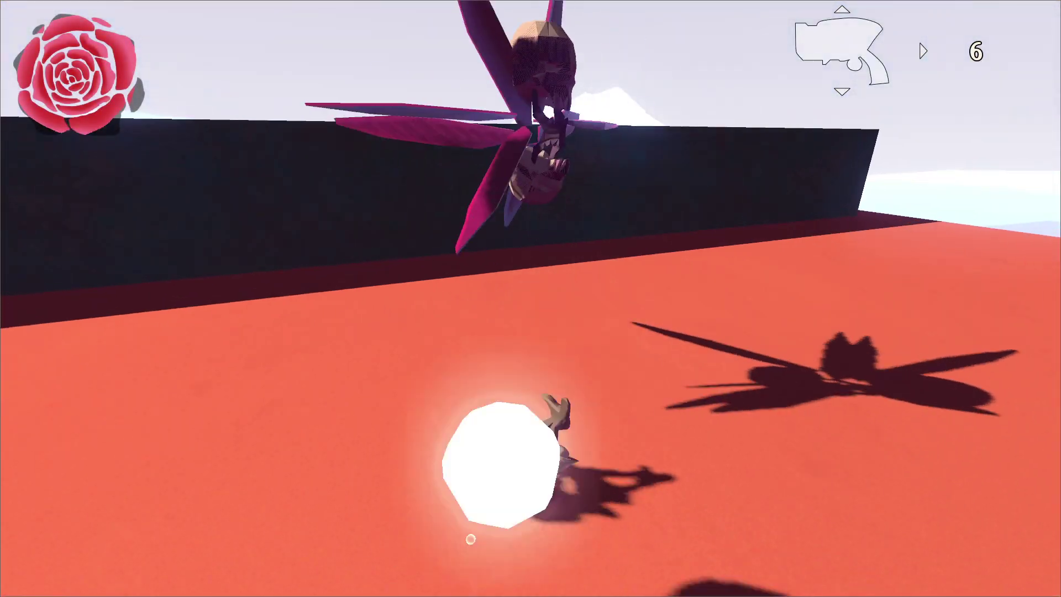
pyautogui.click(530, 299)
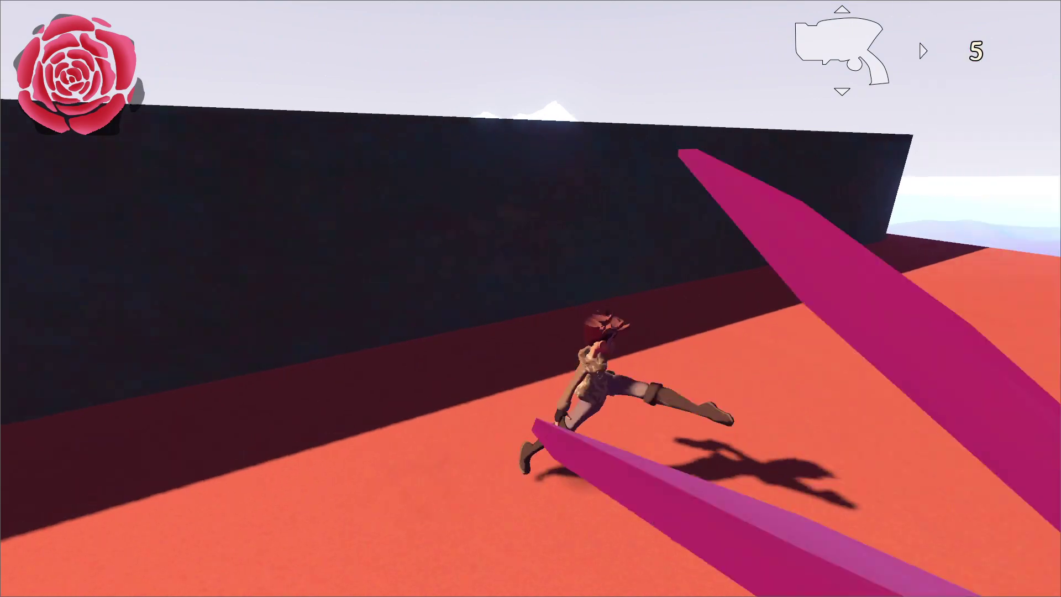
pyautogui.click(530, 299)
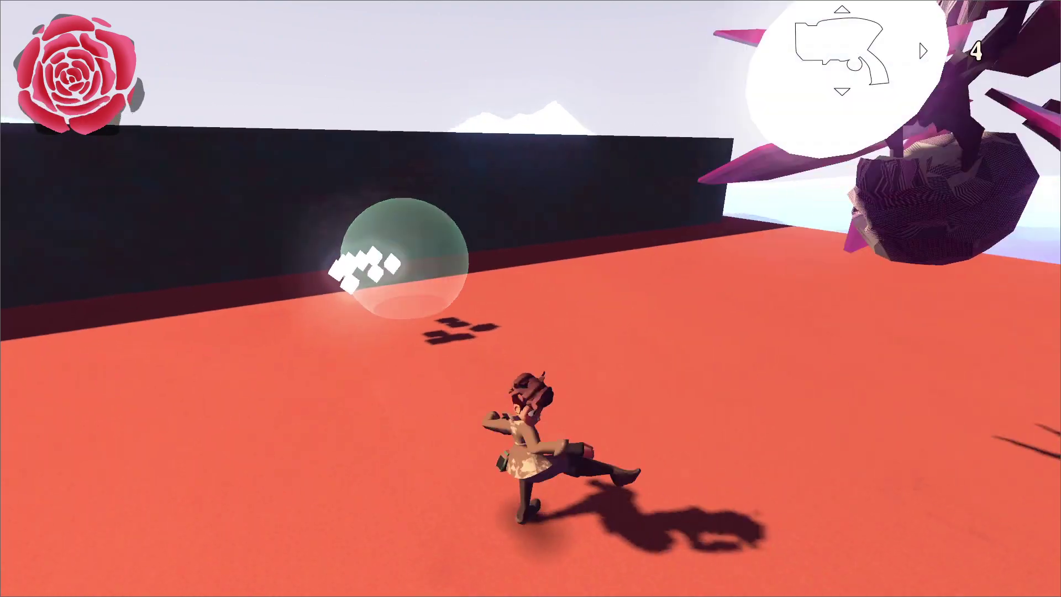
pyautogui.click(530, 299)
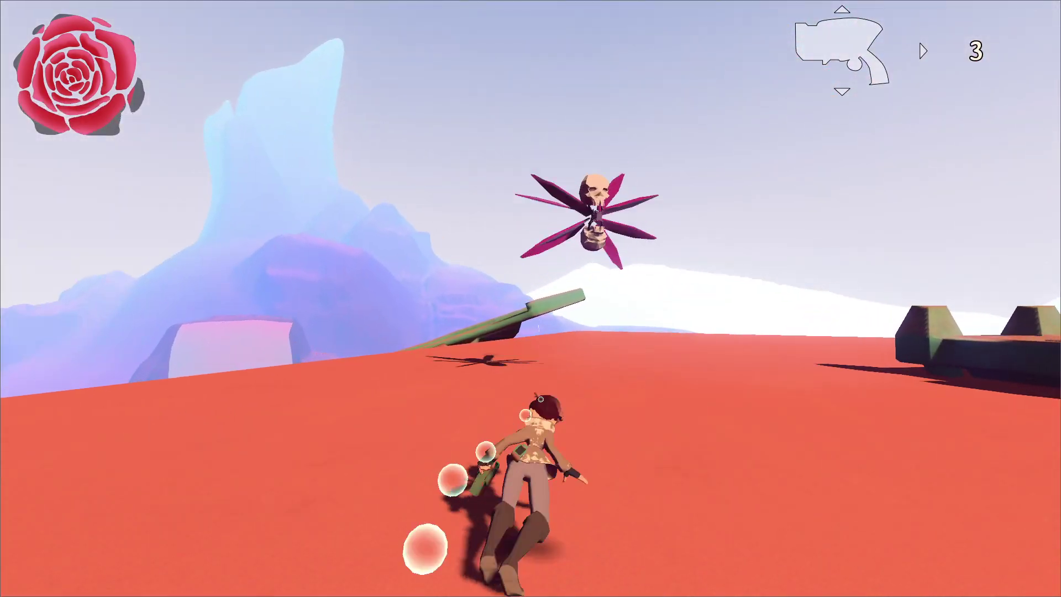
pyautogui.click(530, 299)
# Step: Switch back to the pistol and shoot the nearby flying enemy, moving sideways around it
pyautogui.scroll(-1, 530, 298)
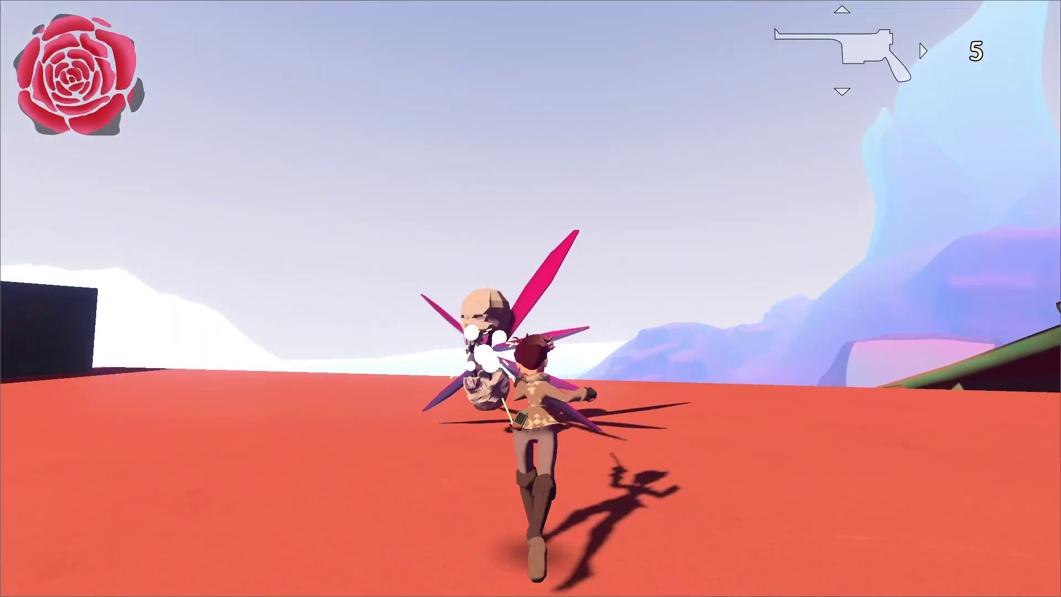
pyautogui.click(530, 298)
pyautogui.click(531, 298)
pyautogui.press('a')
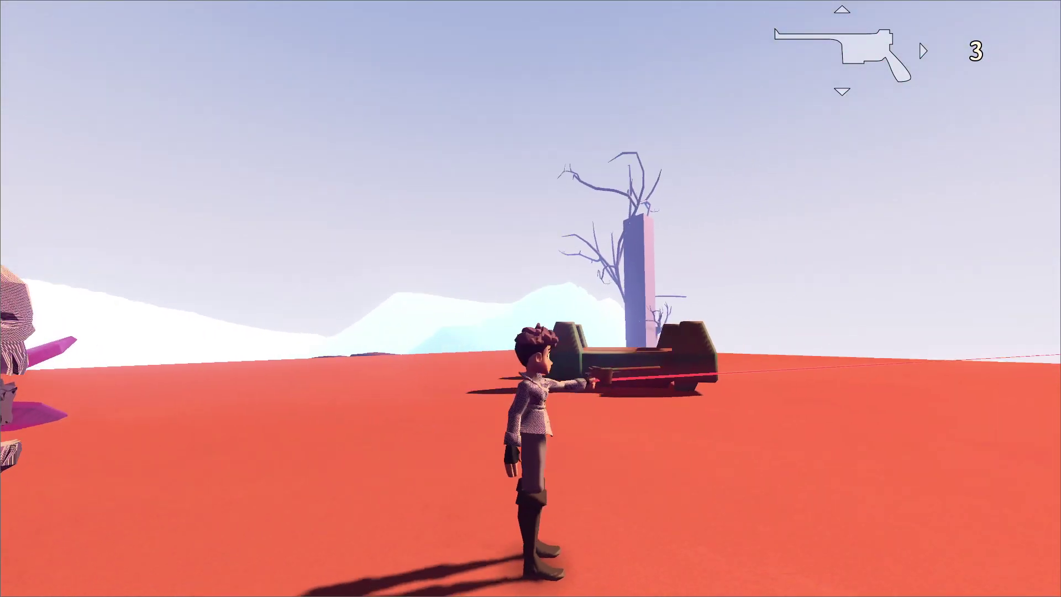
# Step: Run back to the four-post platform and view the SuperRare coats in the Wardrobe
pyautogui.press('w')
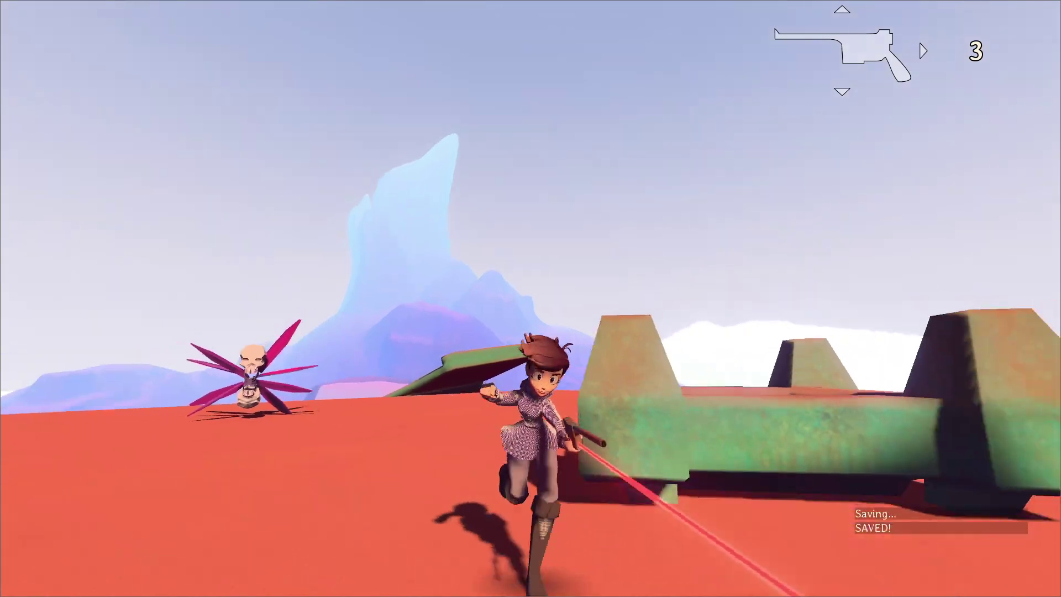
pyautogui.press('Escape')
pyautogui.press('q')
pyautogui.press('q')
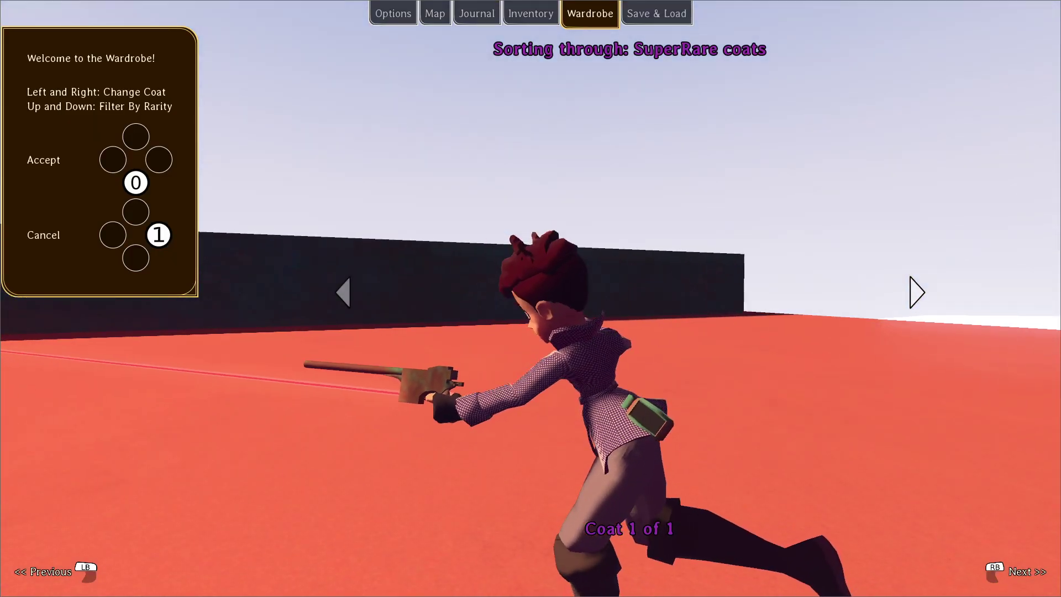
pyautogui.press('Escape')
pyautogui.press('Escape')
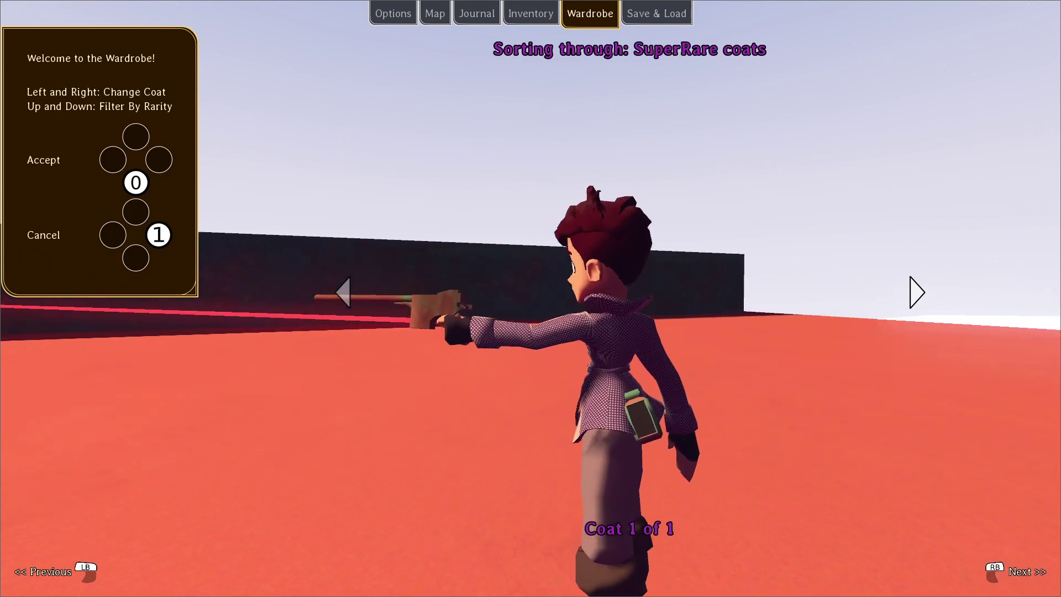
# Step: Switch to NP-ToDo and expand the Visuals tasks at the start of the task list
pyautogui.hotkey('alt', 'Tab')
pyautogui.scroll(5, 393, 243)
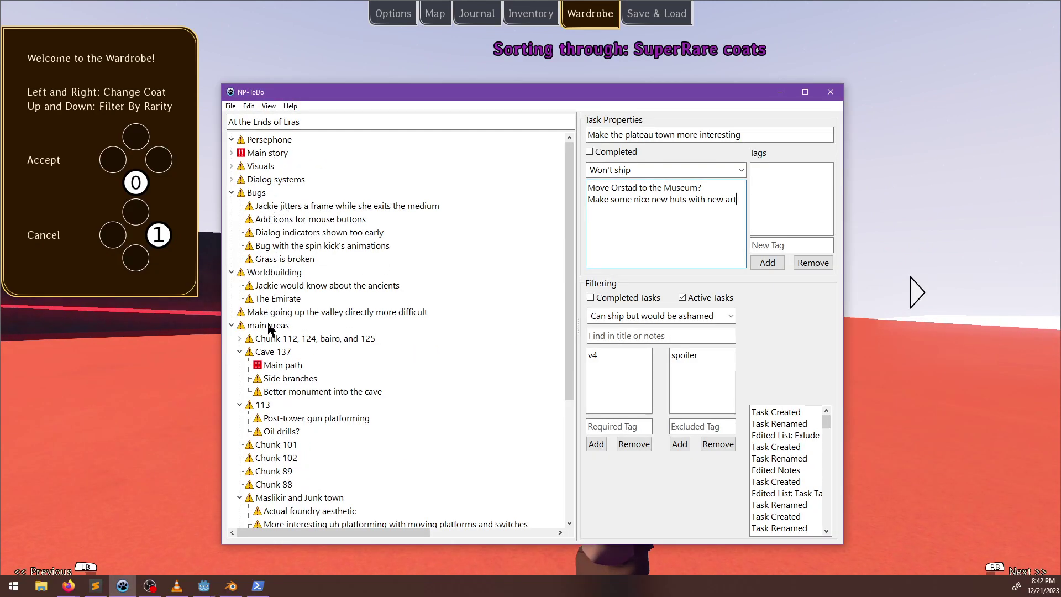
pyautogui.click(232, 165)
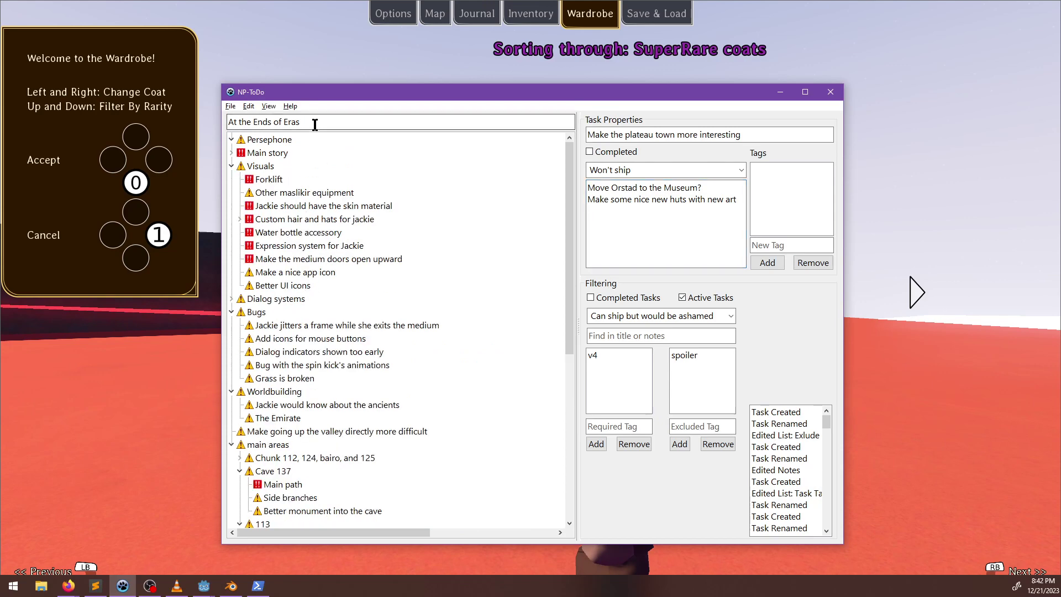
# Step: Search the task titles and notes for "rena", and replace the search with "name"
pyautogui.click(643, 335)
pyautogui.write('rena')
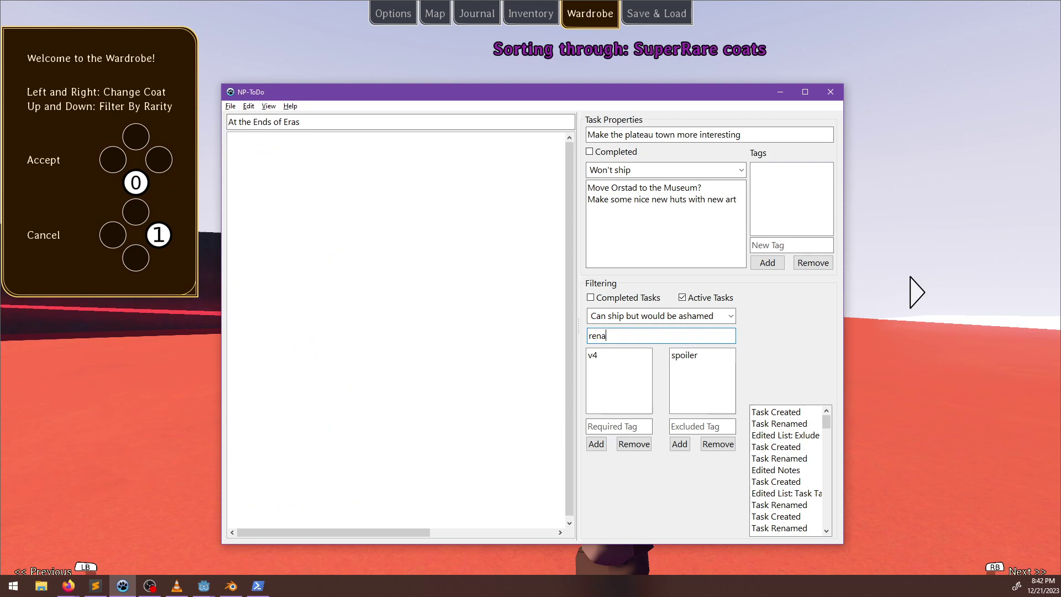
pyautogui.press('BackSpace')
pyautogui.press('BackSpace')
pyautogui.press('BackSpace')
pyautogui.press('BackSpace')
pyautogui.write('name')
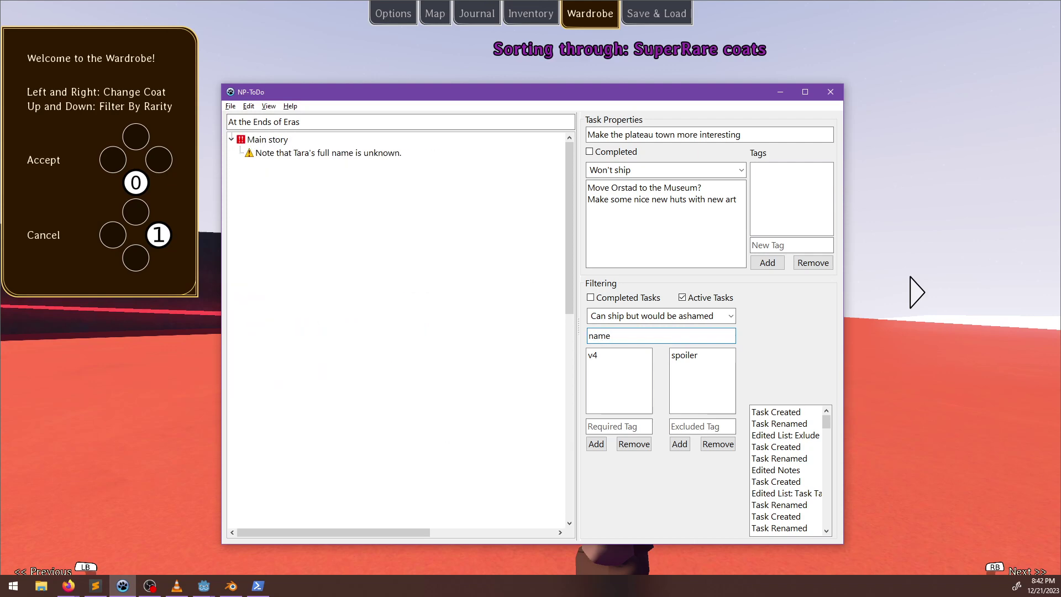
# Step: Search the tasks for "rari", clear the search, and look through the full task list
pyautogui.press('BackSpace')
pyautogui.press('BackSpace')
pyautogui.press('BackSpace')
pyautogui.press('BackSpace')
pyautogui.write('rari')
pyautogui.press('BackSpace')
pyautogui.press('BackSpace')
pyautogui.press('BackSpace')
pyautogui.press('BackSpace')
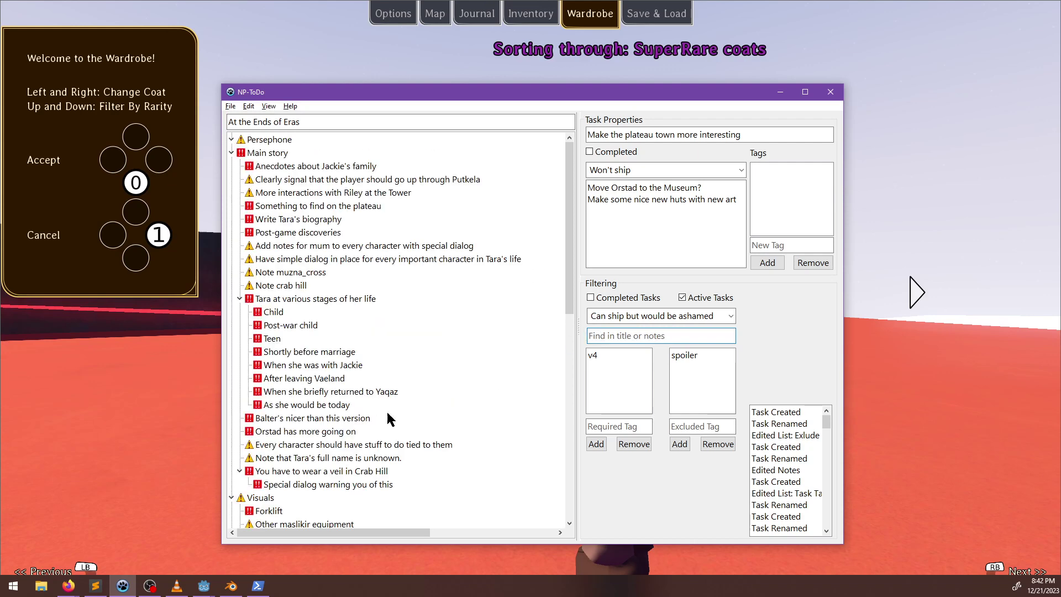
pyautogui.scroll(-10, 376, 428)
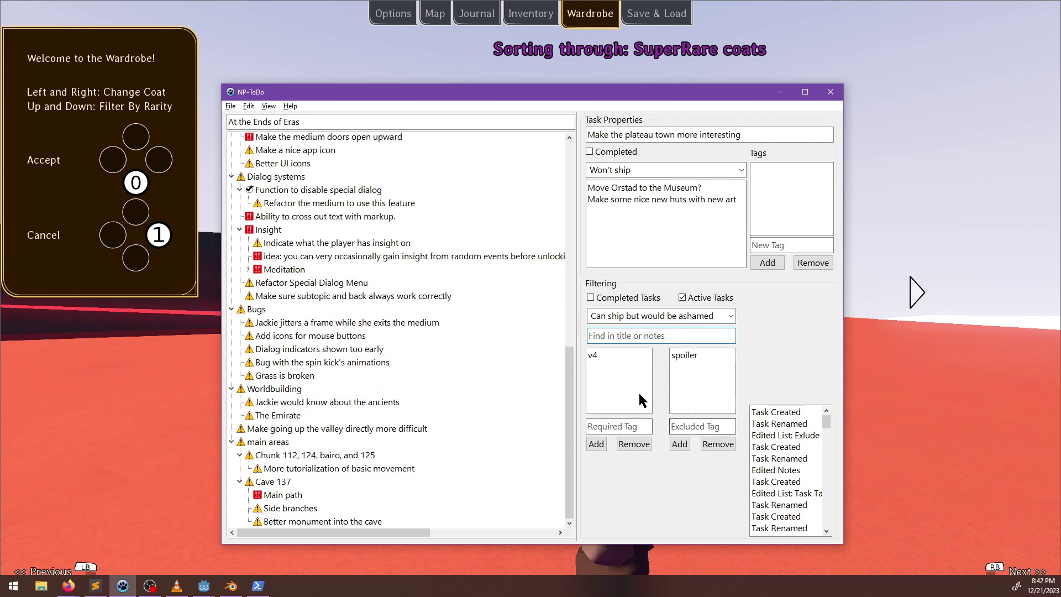
# Step: Switch back to the game and close the Wardrobe to resume play
pyautogui.hotkey('alt', 'Tab')
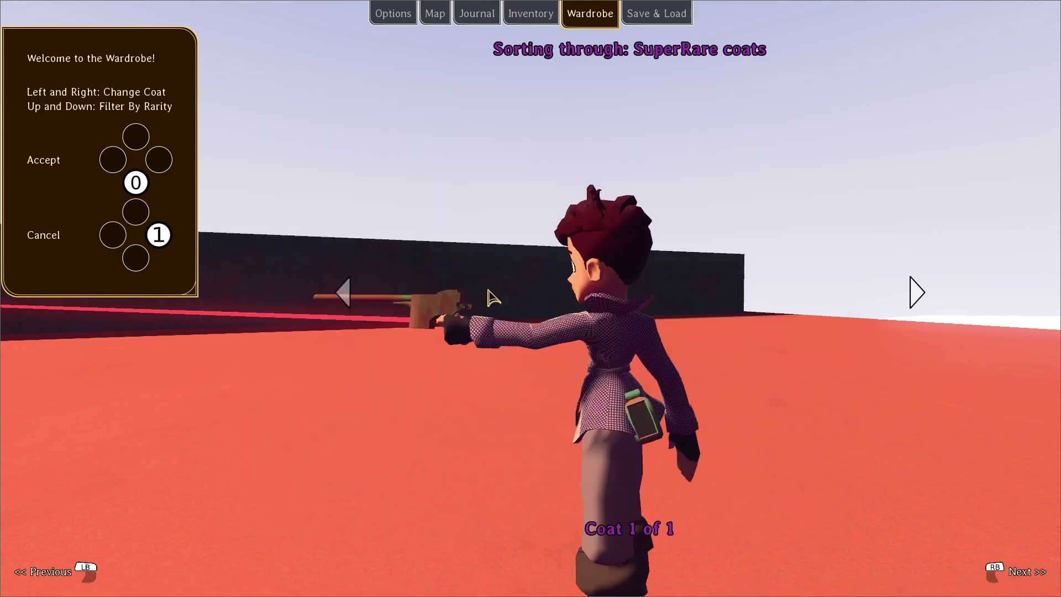
pyautogui.press('Down')
pyautogui.press('`')
pyautogui.press('`')
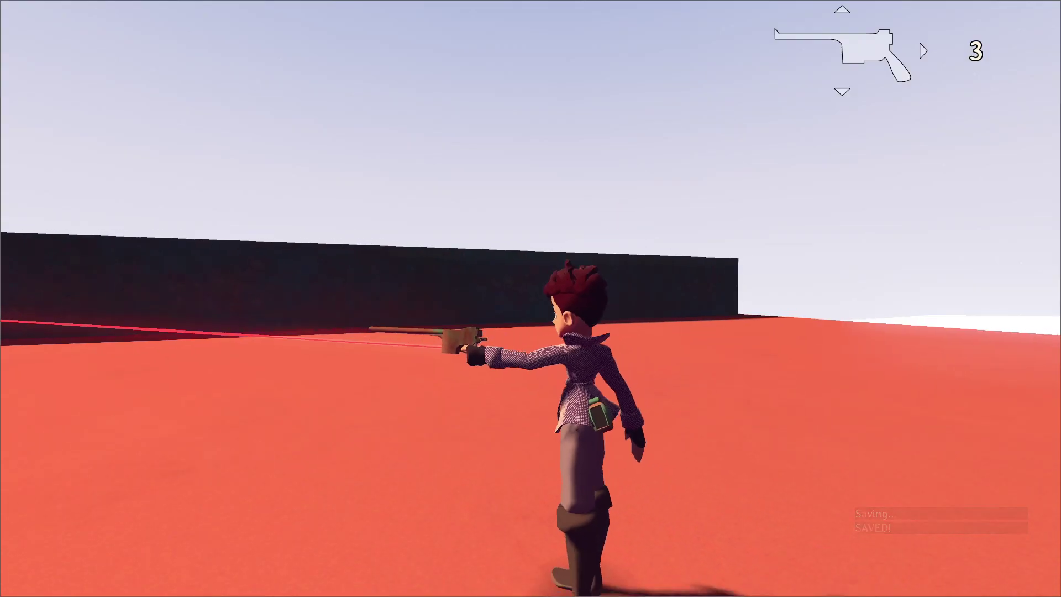
# Step: Save the game with the console command save() and quit it
pyautogui.press('`')
pyautogui.write('save()')
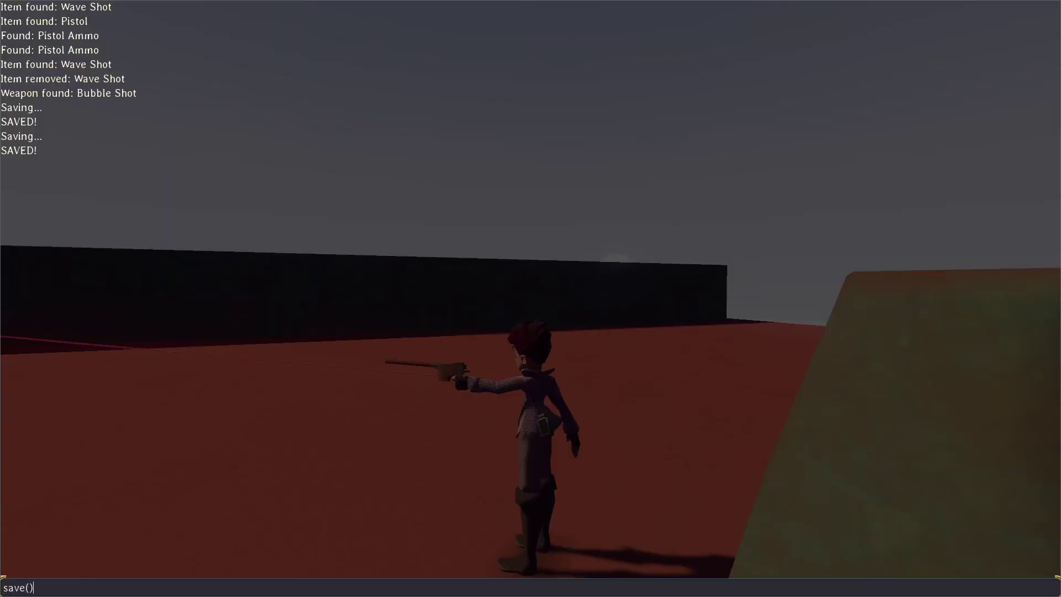
pyautogui.press('Return')
pyautogui.press('`')
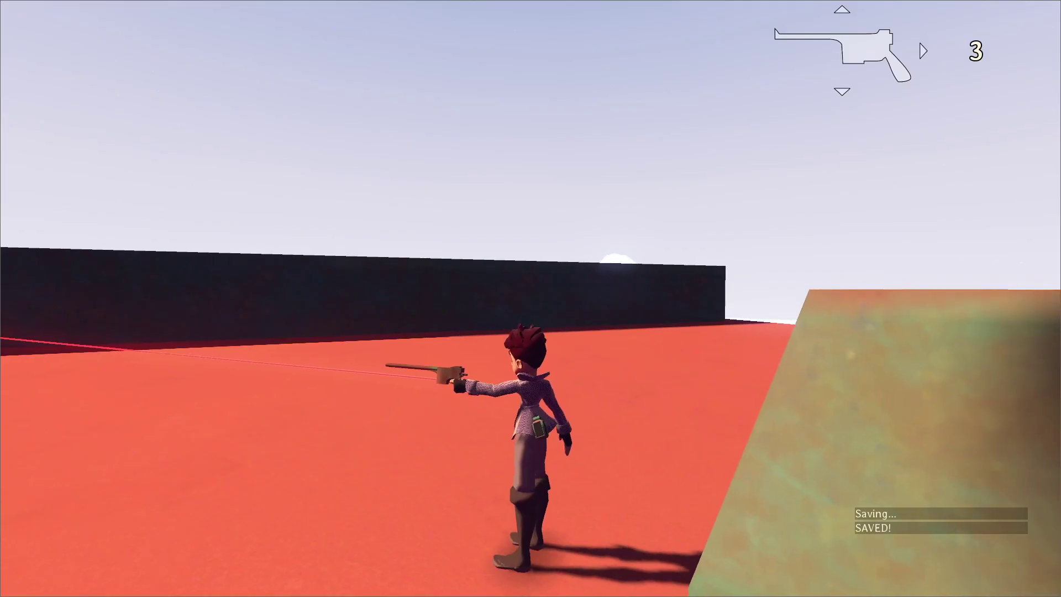
pyautogui.hotkey('alt', 'F4')
# Step: Switch to Windows PowerShell and check the project's repository with git status
pyautogui.click(418, 2)
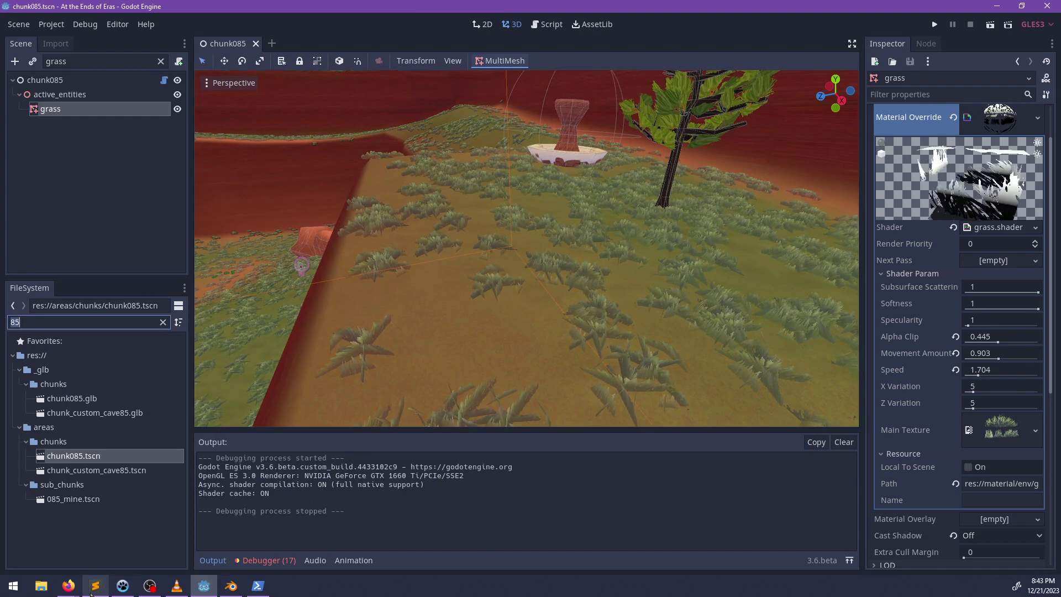
pyautogui.click(95, 585)
pyautogui.click(257, 592)
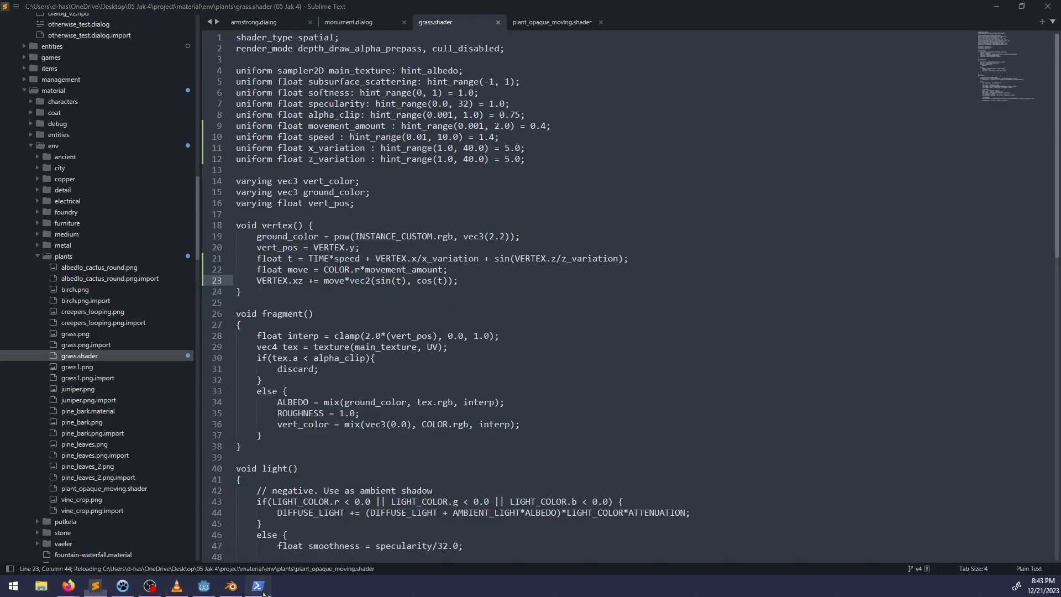
pyautogui.write('git status')
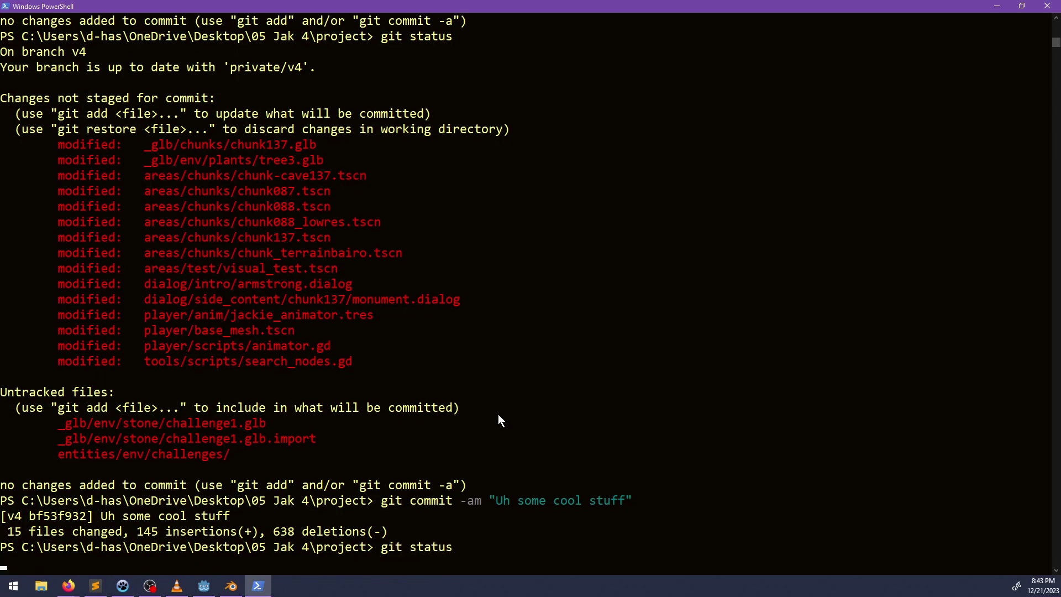
pyautogui.press('Return')
# Step: Stage all changes and commit them with the message "Updated grass material"
pyautogui.write('git add .')
pyautogui.press('Return')
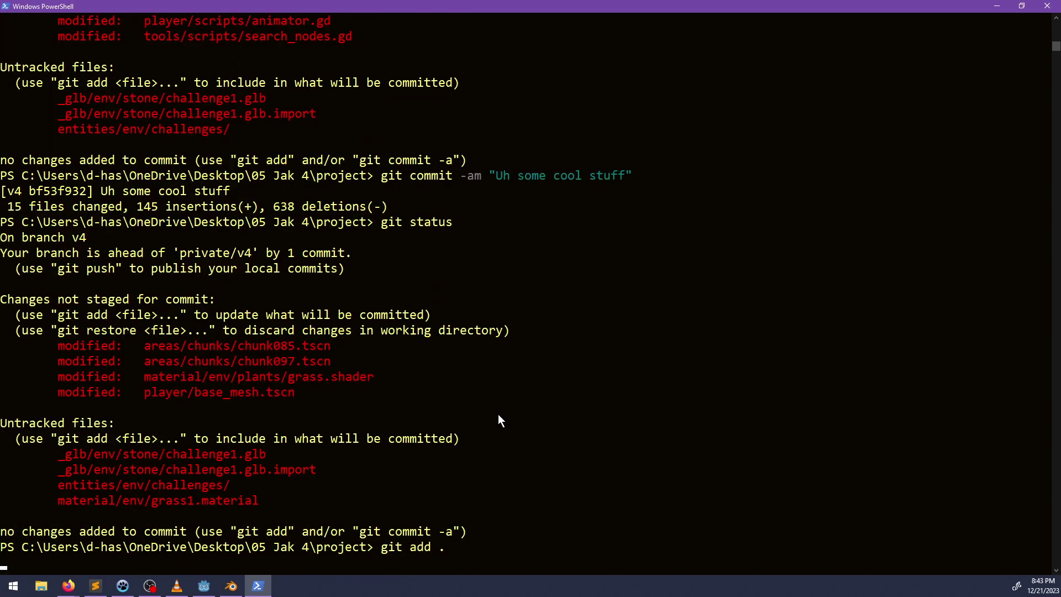
pyautogui.write('git commit -am "')
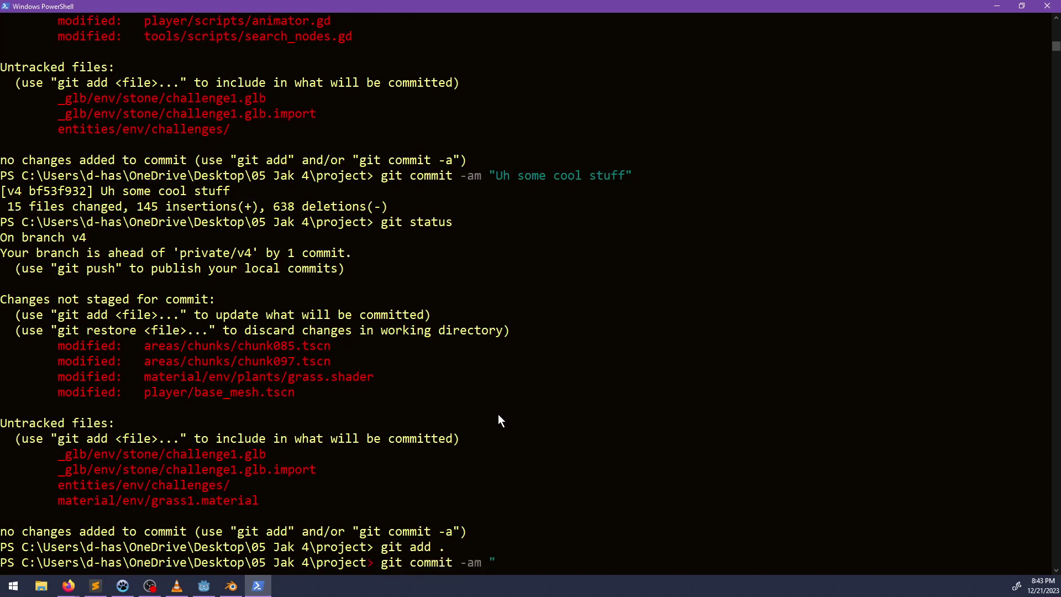
pyautogui.write('Updated grass material"')
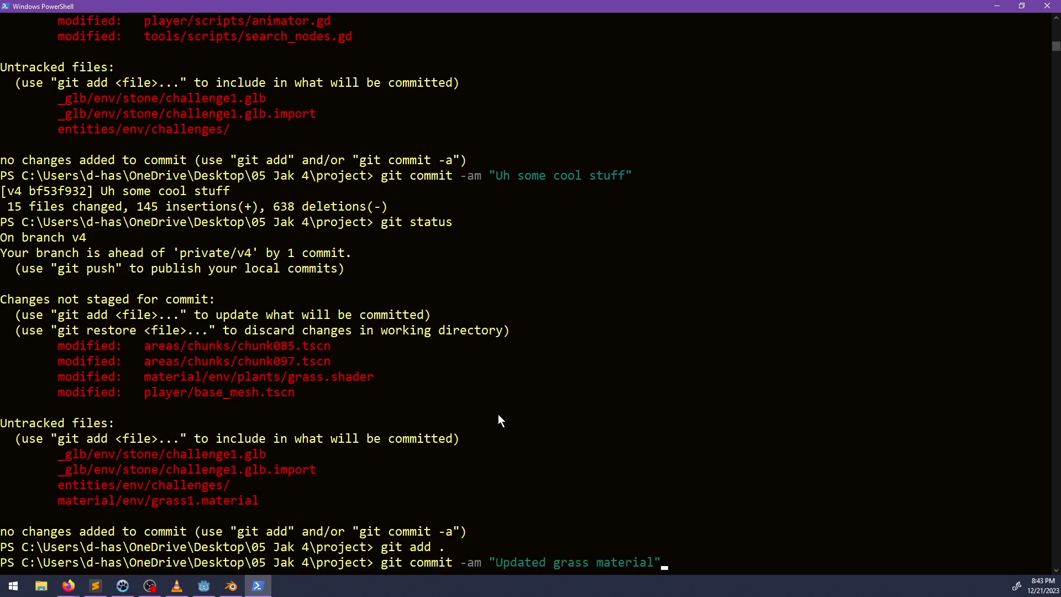
pyautogui.press('Return')
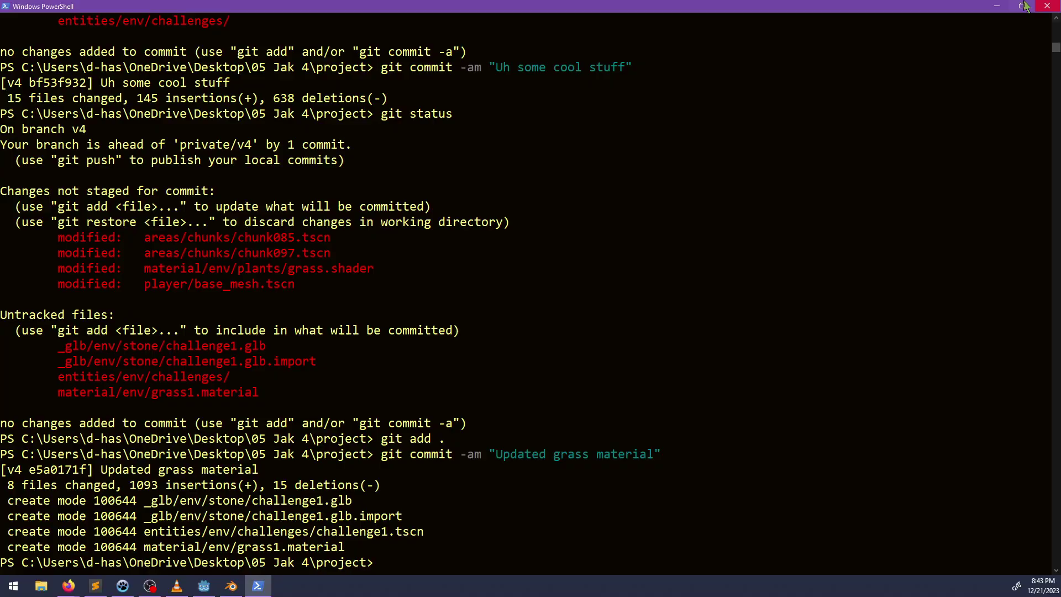
# Step: Switch back to the Godot editor, clear the "85" file filter, and close the chunk085 scene
pyautogui.click(997, 6)
pyautogui.click(995, 7)
pyautogui.scroll(-10, 512, 199)
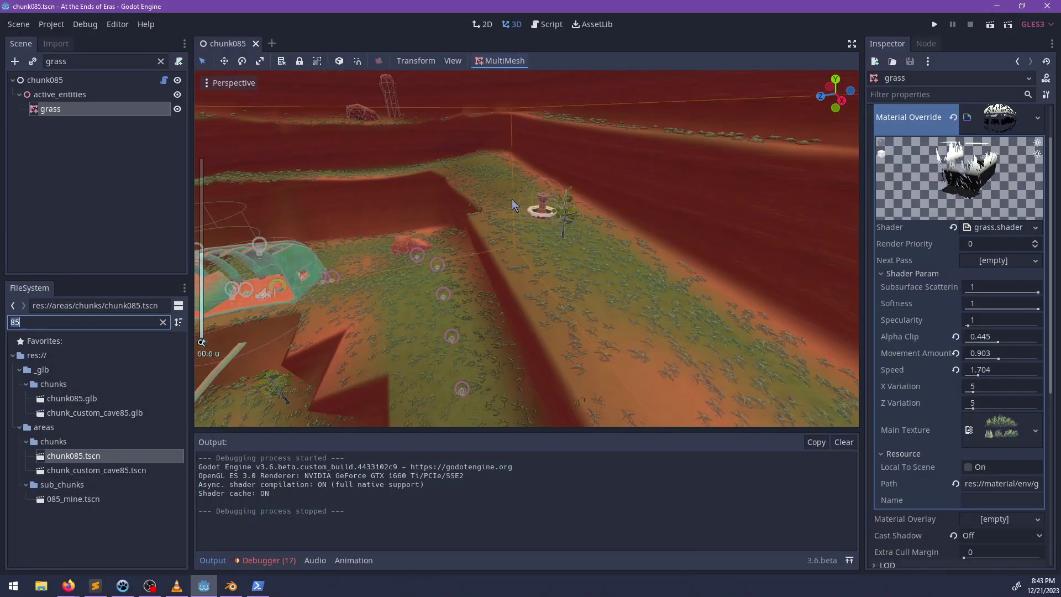
pyautogui.moveTo(512, 199); pyautogui.dragTo(584, 220, button='middle')
pyautogui.scroll(-5, 449, 233)
pyautogui.scroll(-10, 585, 221)
pyautogui.click(163, 322)
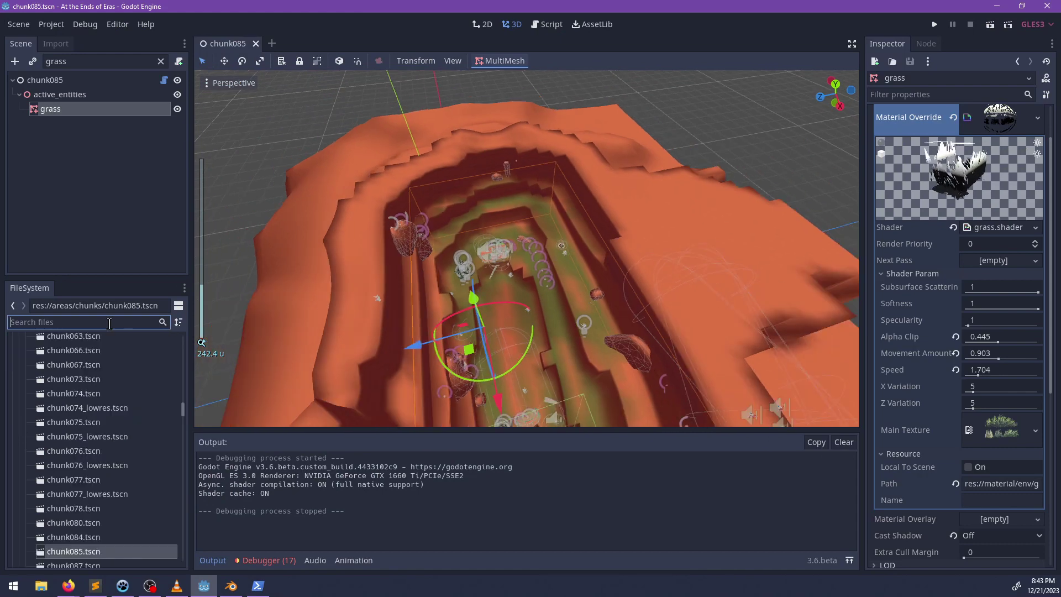
pyautogui.click(256, 43)
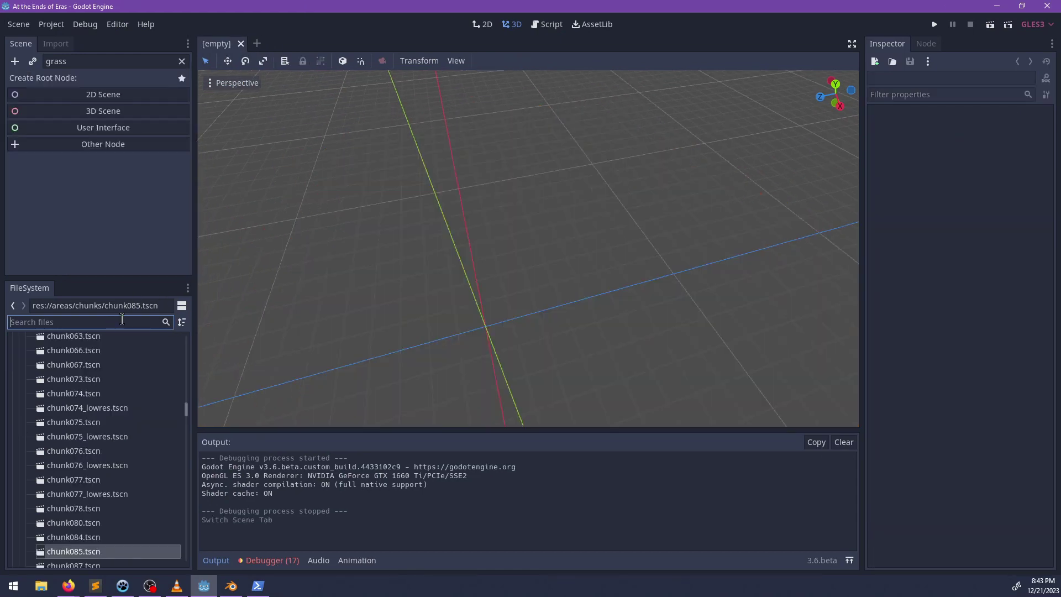
# Step: Look through the debugger's list of errors from the last game run
pyautogui.click(271, 560)
pyautogui.hotkey('alt', 'Tab')
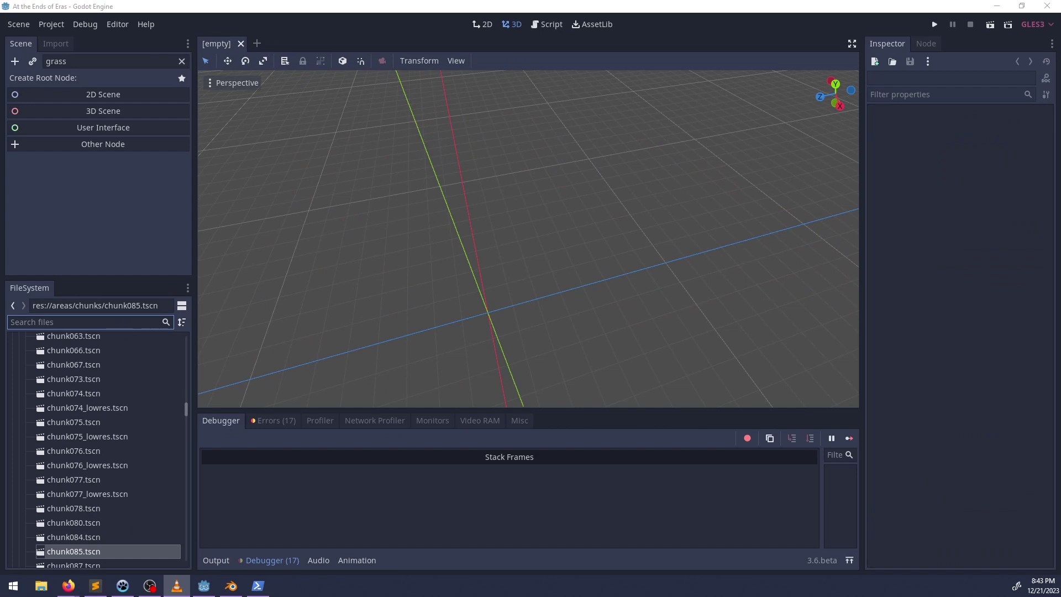
pyautogui.click(333, 9)
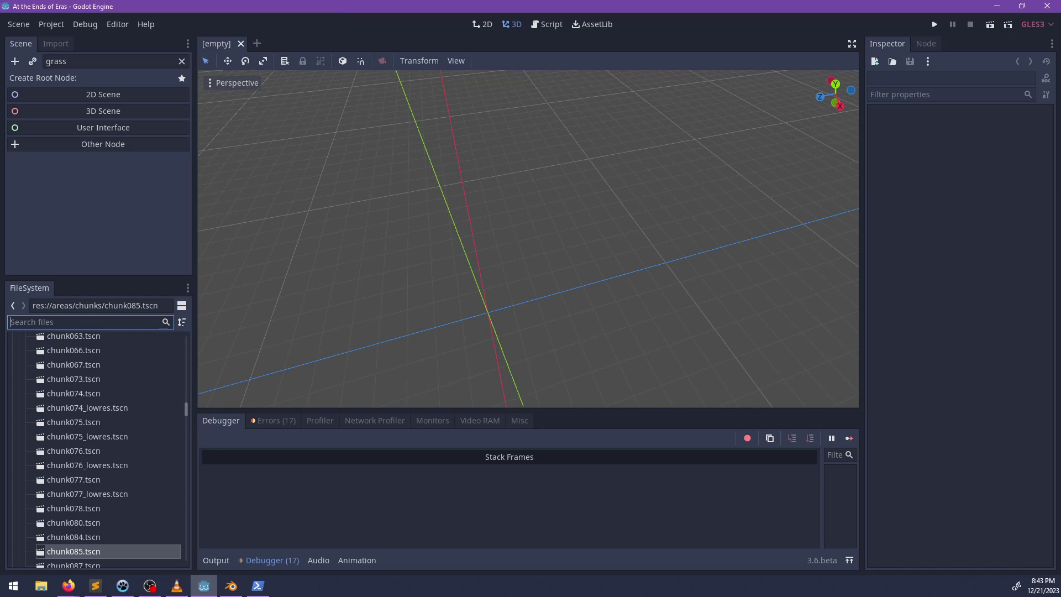
pyautogui.hotkey('alt', 'Tab')
pyautogui.hotkey('alt', 'Tab')
pyautogui.click(273, 421)
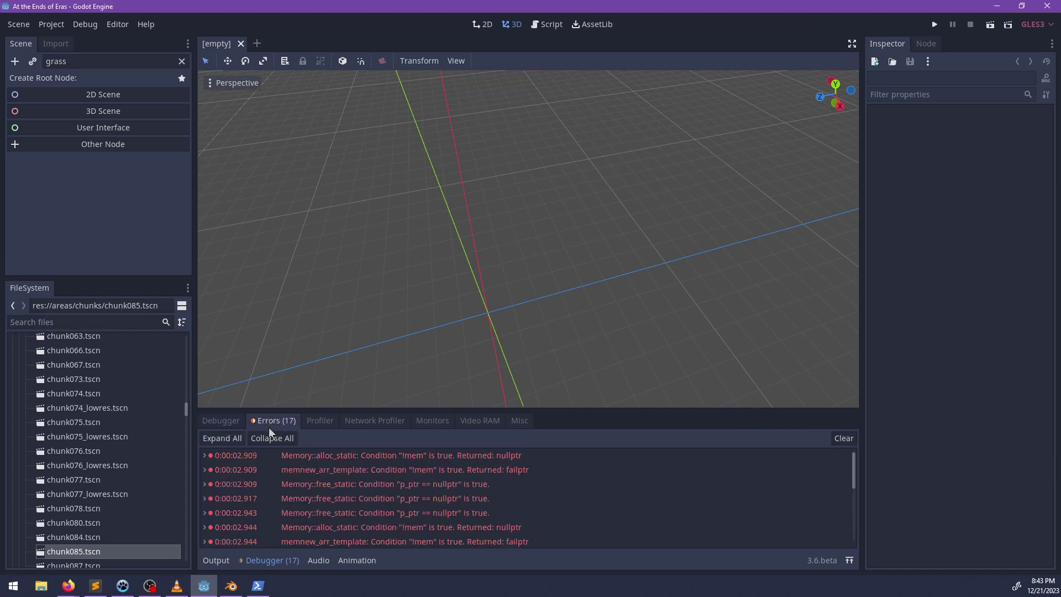
pyautogui.scroll(-5, 465, 482)
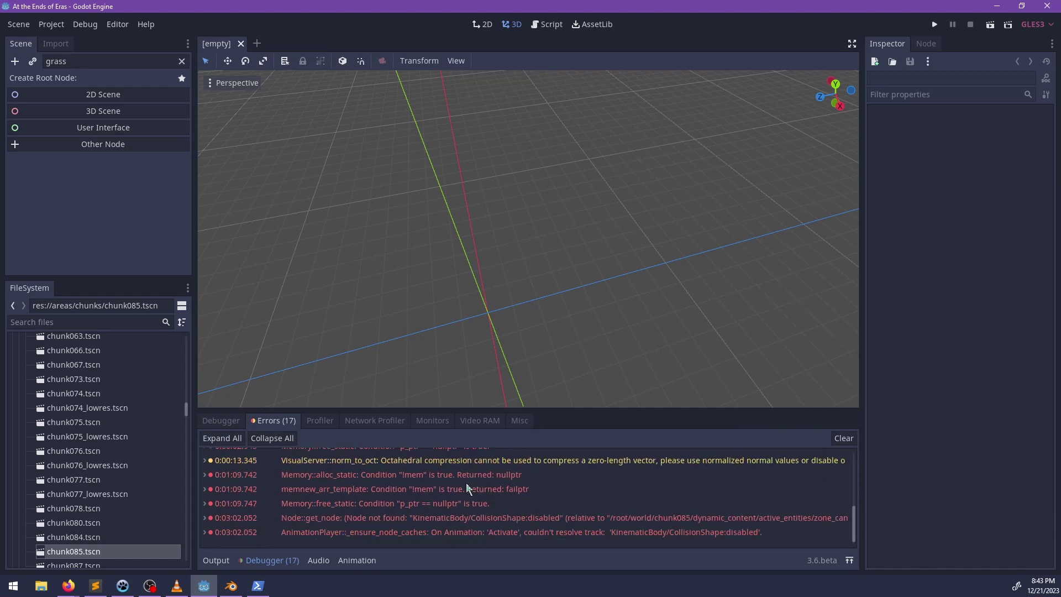
pyautogui.scroll(3, 465, 482)
pyautogui.scroll(3, 466, 483)
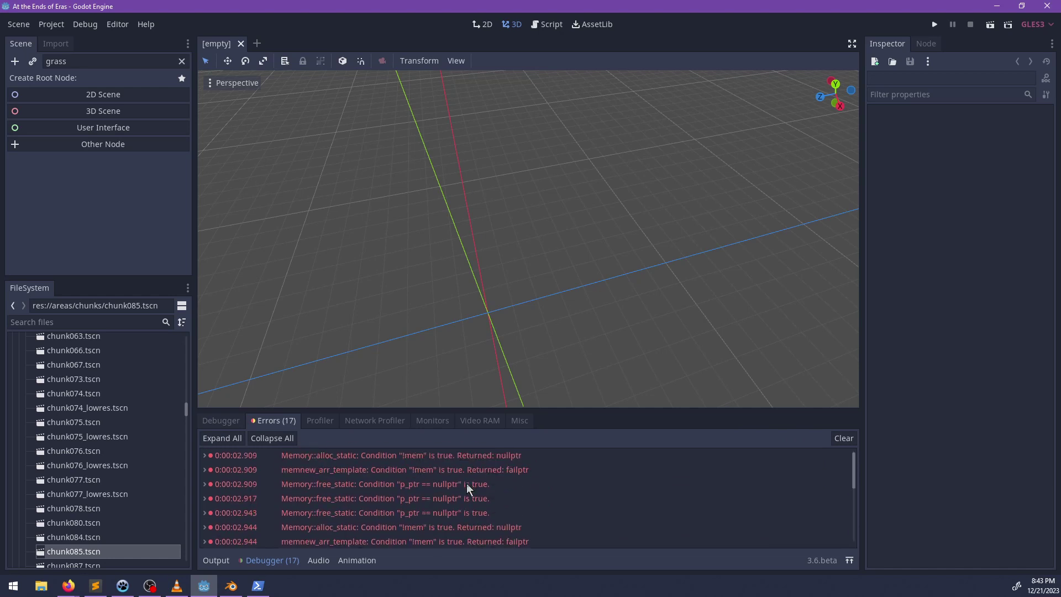
# Step: Filter the project files by "coat" and open items/coat.gd at the Common entry of its Rarity enum
pyautogui.click(71, 322)
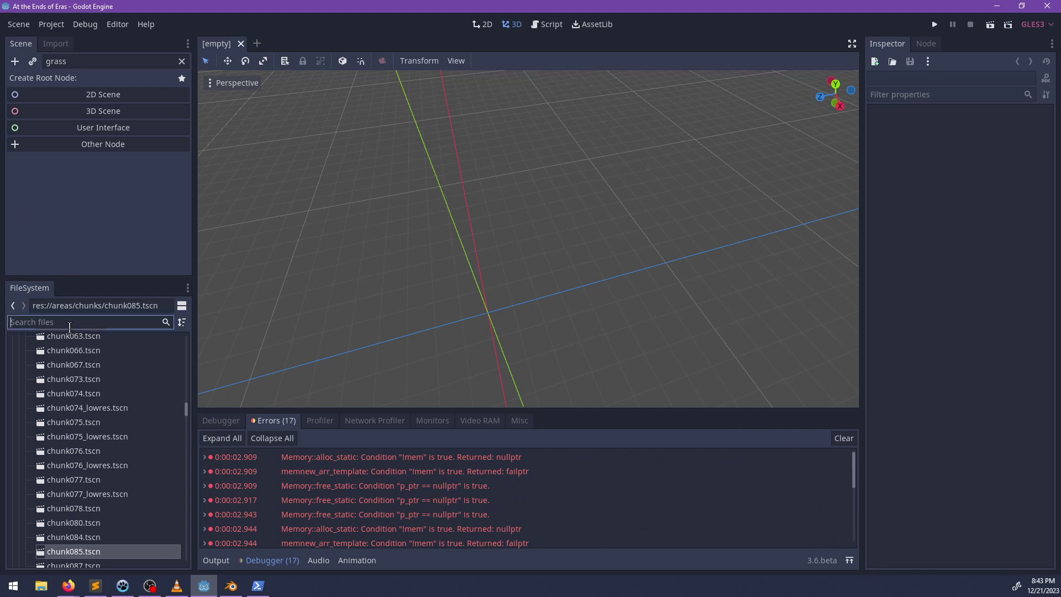
pyautogui.write('coat')
pyautogui.scroll(-5, 164, 435)
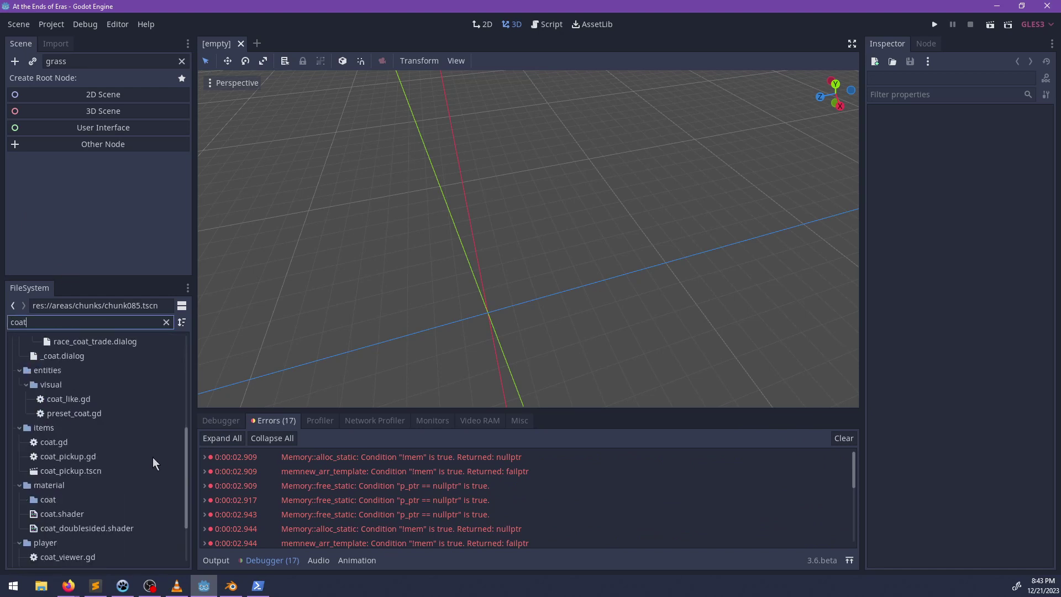
pyautogui.doubleClick(69, 442)
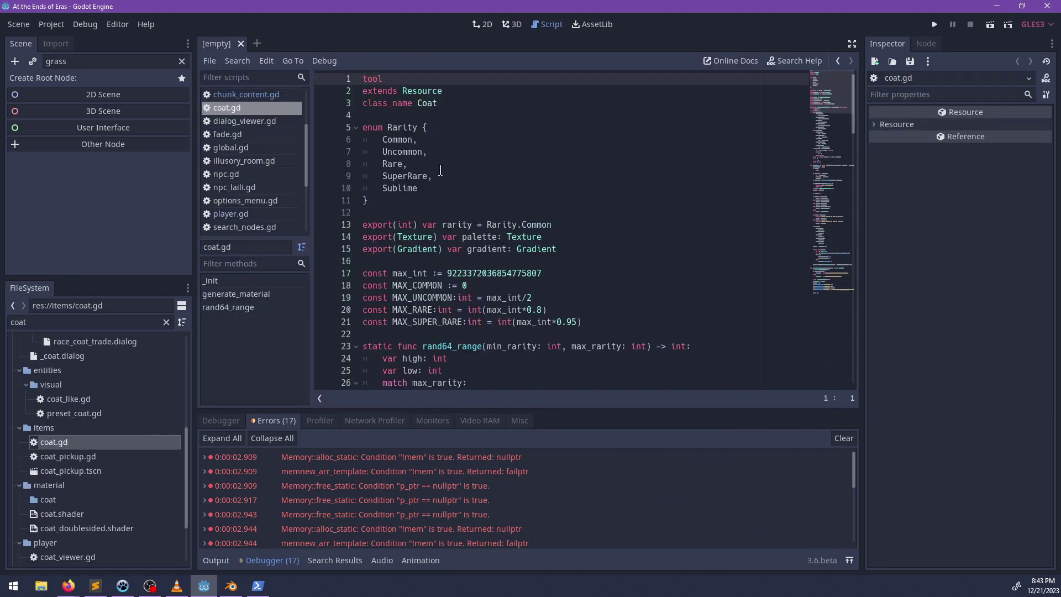
pyautogui.doubleClick(403, 140)
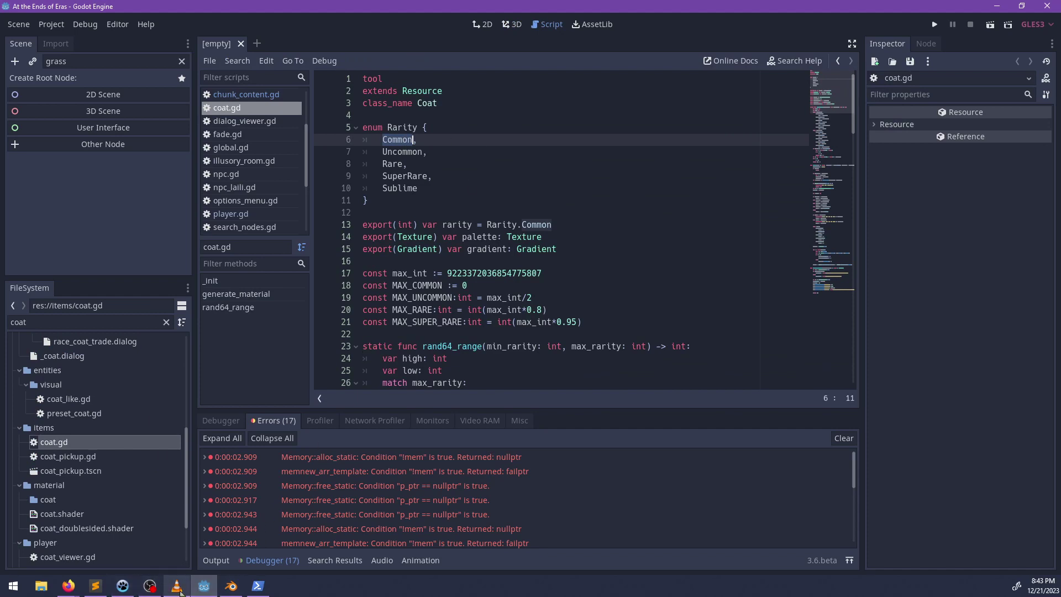
# Step: Switch to Blender and close it with its tree3.blend file
pyautogui.click(231, 586)
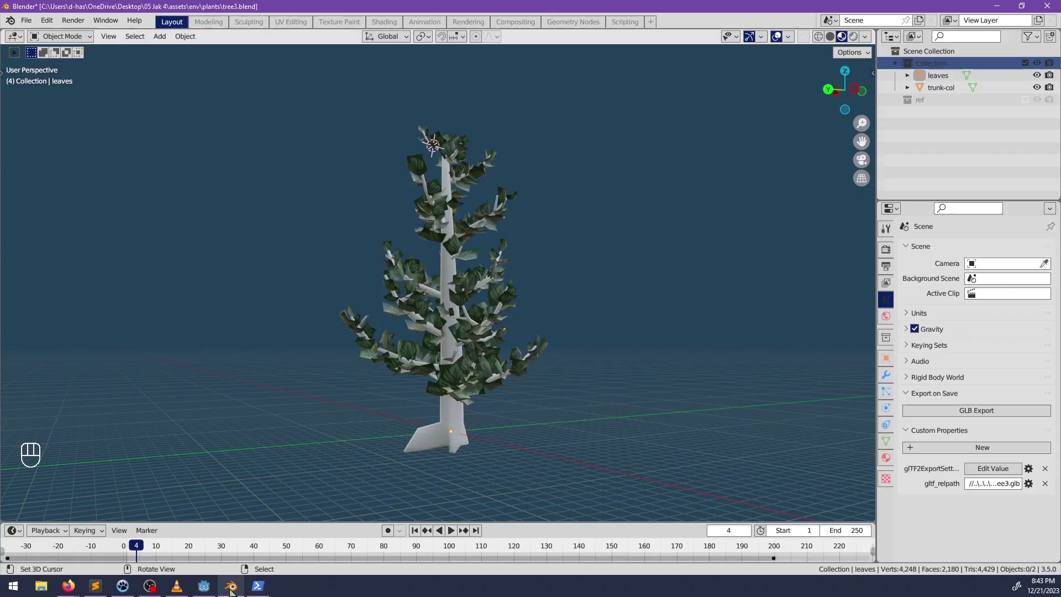
pyautogui.click(1047, 6)
pyautogui.click(486, 316)
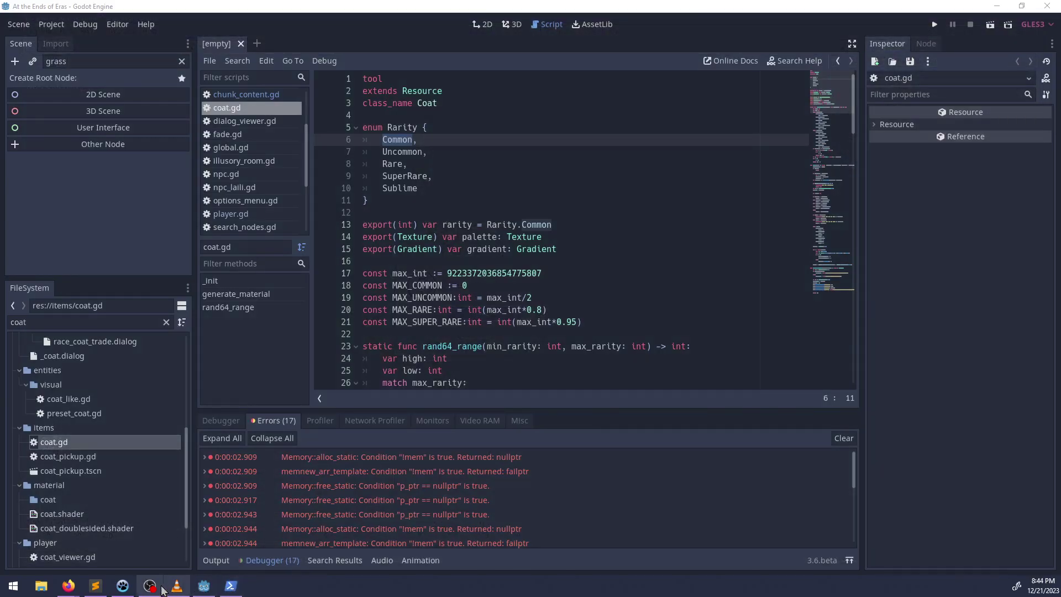
# Step: Switch to NP-ToDo, remove the required tag v4 from the filter, and look through the task list
pyautogui.click(123, 586)
pyautogui.click(592, 356)
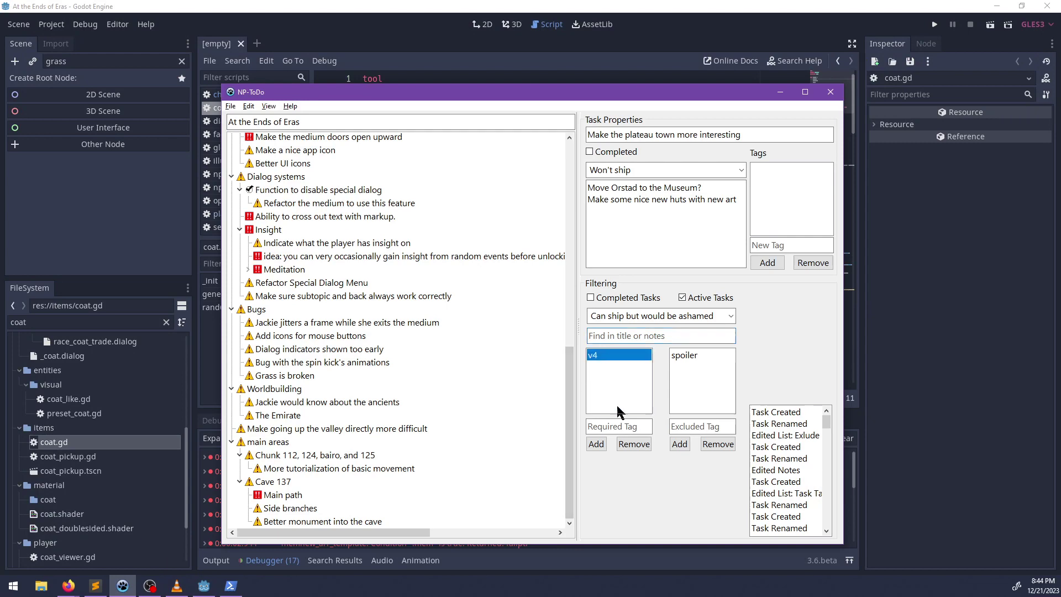
pyautogui.click(633, 444)
pyautogui.scroll(-10, 406, 482)
pyautogui.scroll(-5, 406, 482)
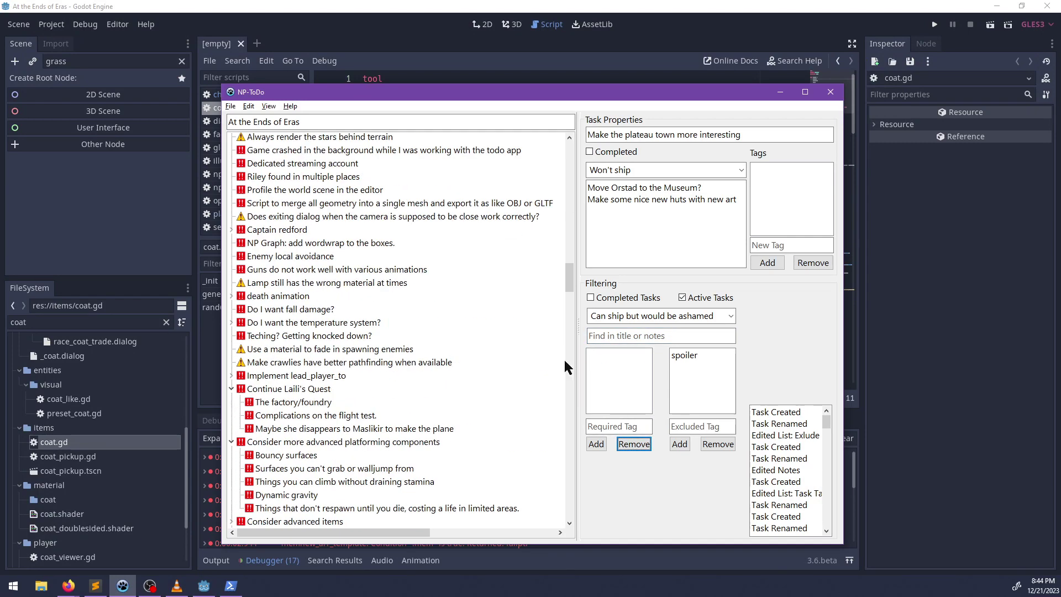
# Step: Search the tasks for "rar", "coat" and "name", clearing the search after each term
pyautogui.click(611, 337)
pyautogui.write('rar')
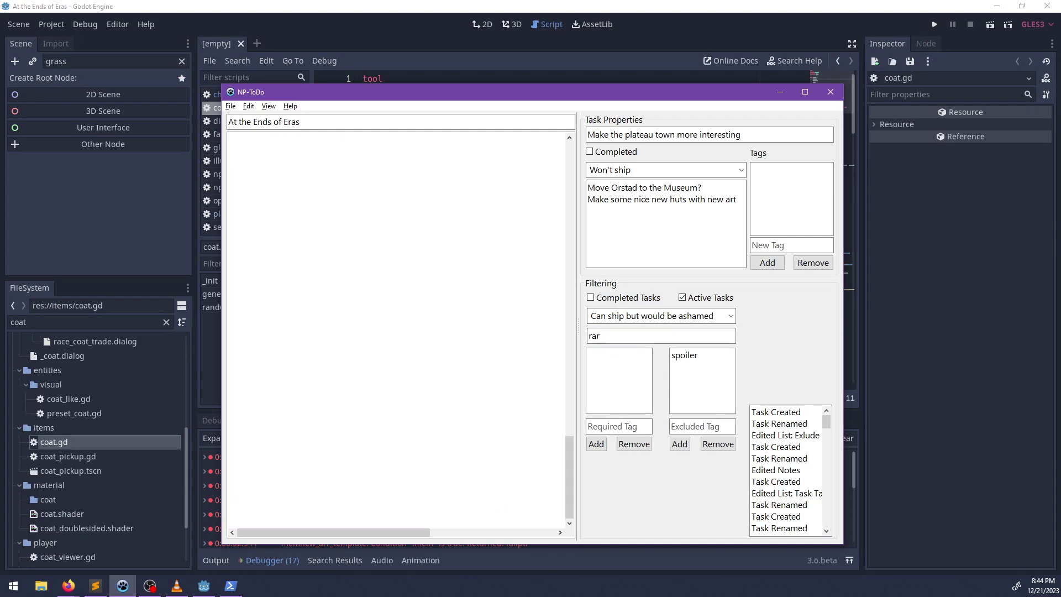
pyautogui.press('BackSpace')
pyautogui.press('BackSpace')
pyautogui.press('BackSpace')
pyautogui.write('coat')
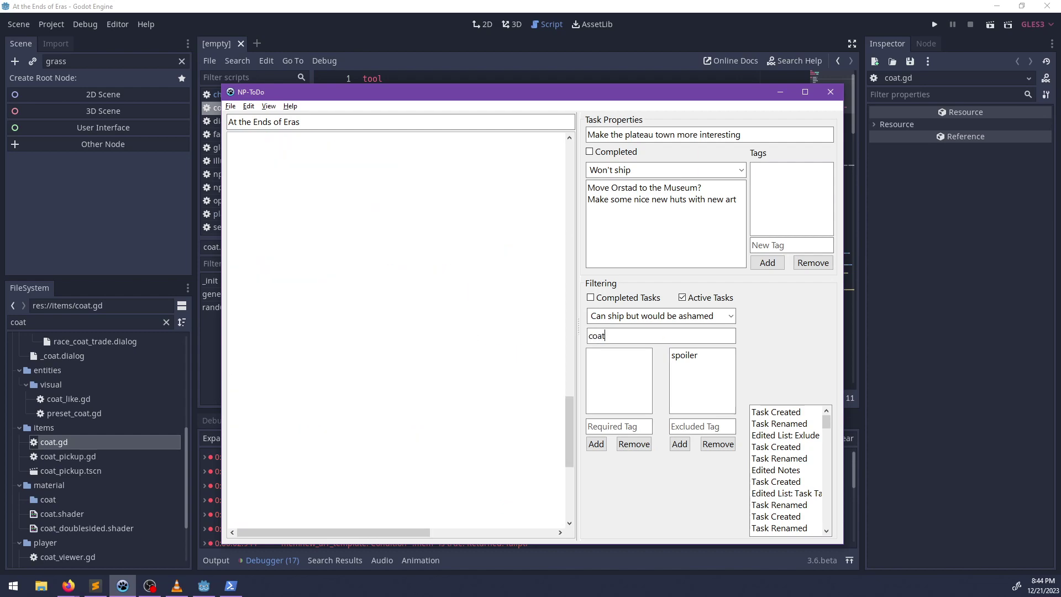
pyautogui.press('BackSpace')
pyautogui.press('BackSpace')
pyautogui.press('BackSpace')
pyautogui.press('BackSpace')
pyautogui.write('name')
pyautogui.press('BackSpace')
pyautogui.press('BackSpace')
pyautogui.press('BackSpace')
pyautogui.press('BackSpace')
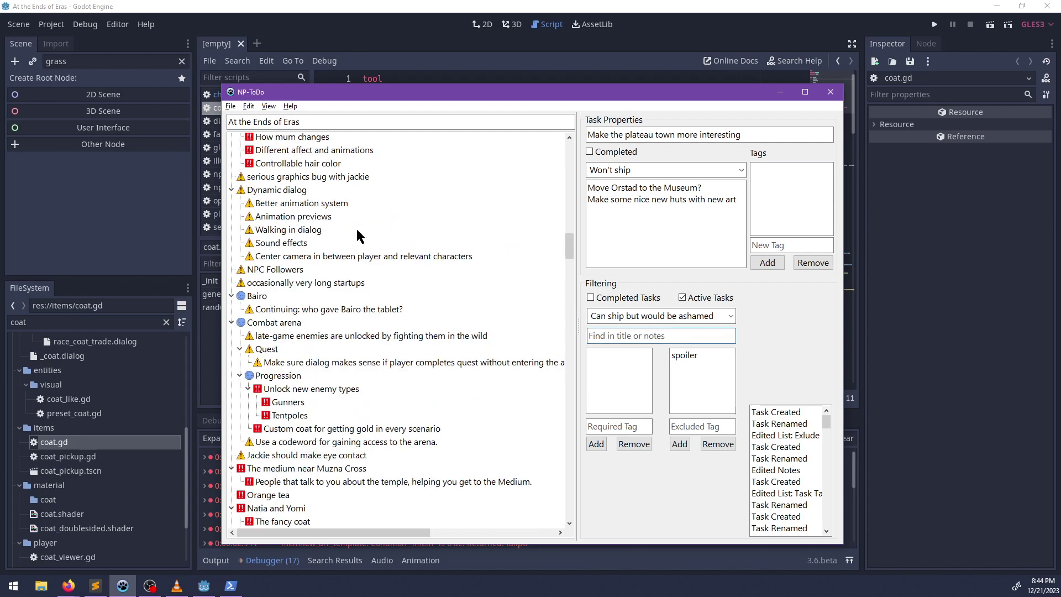
# Step: Move the NP-ToDo window off the script and rename the Rarity enum's Common entry to Plain
pyautogui.moveTo(361, 95); pyautogui.dragTo(0, 219)
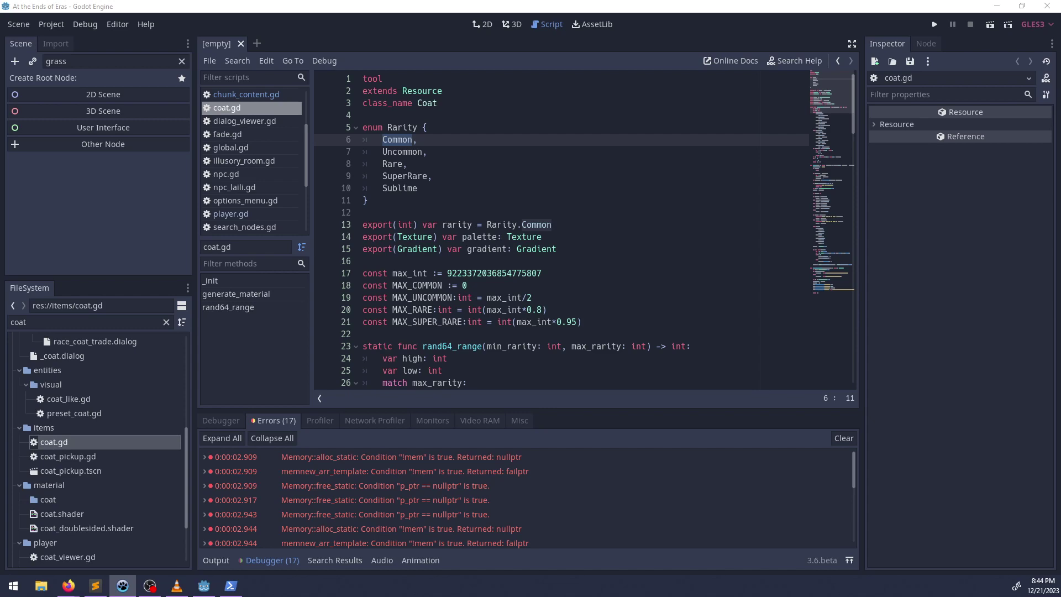
pyautogui.moveTo(652, 145); pyautogui.dragTo(685, 143)
pyautogui.click(457, 91)
pyautogui.doubleClick(388, 137)
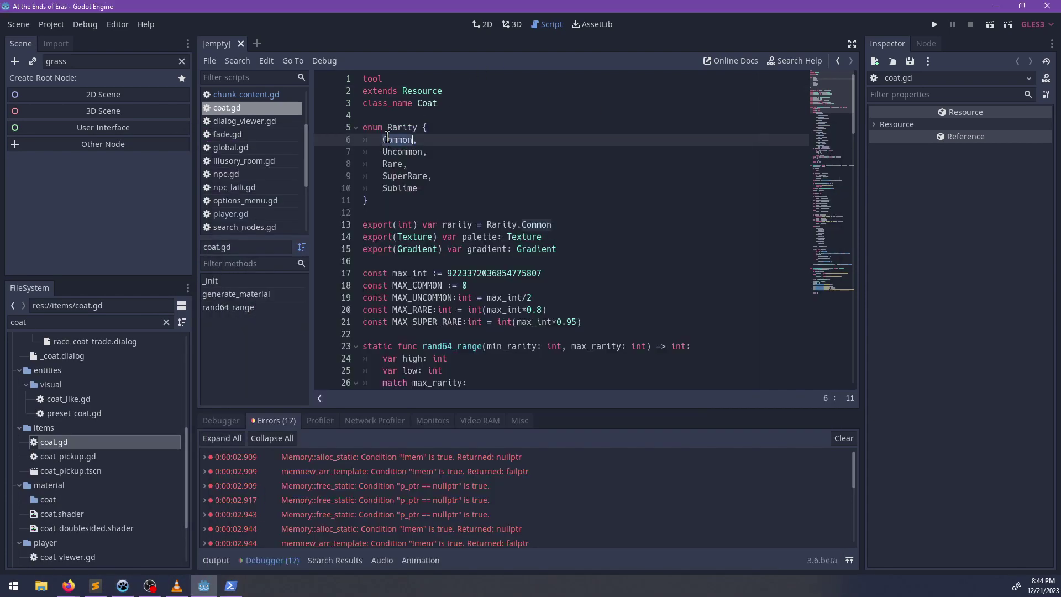
pyautogui.write('Plain,')
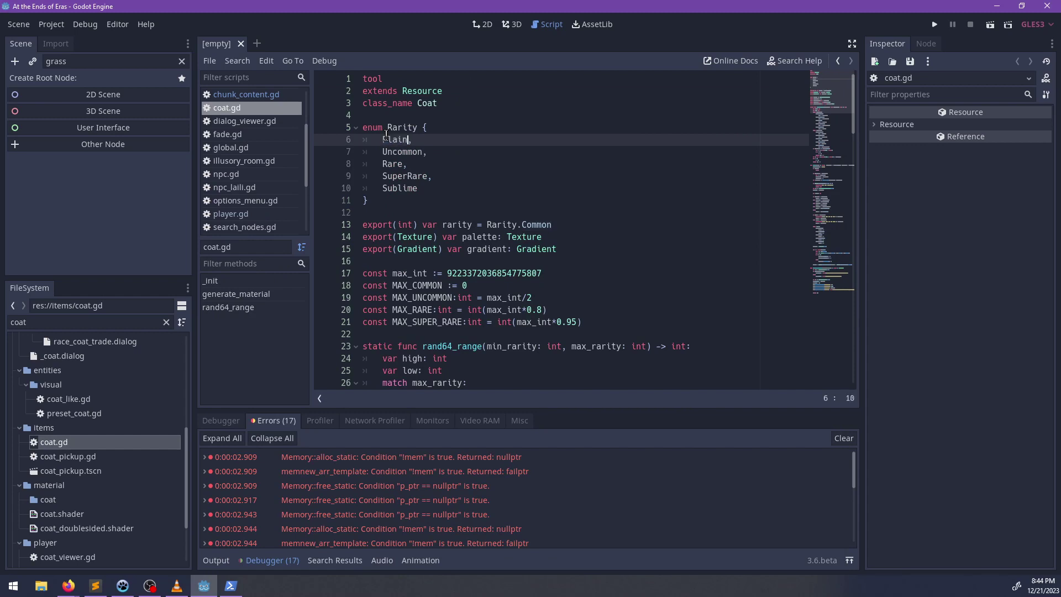
# Step: Rename the Uncommon entry of the Rarity enum to Interesting
pyautogui.press('Down')
pyautogui.hotkey('ctrl', 'Right')
pyautogui.hotkey('ctrl', 'BackSpace')
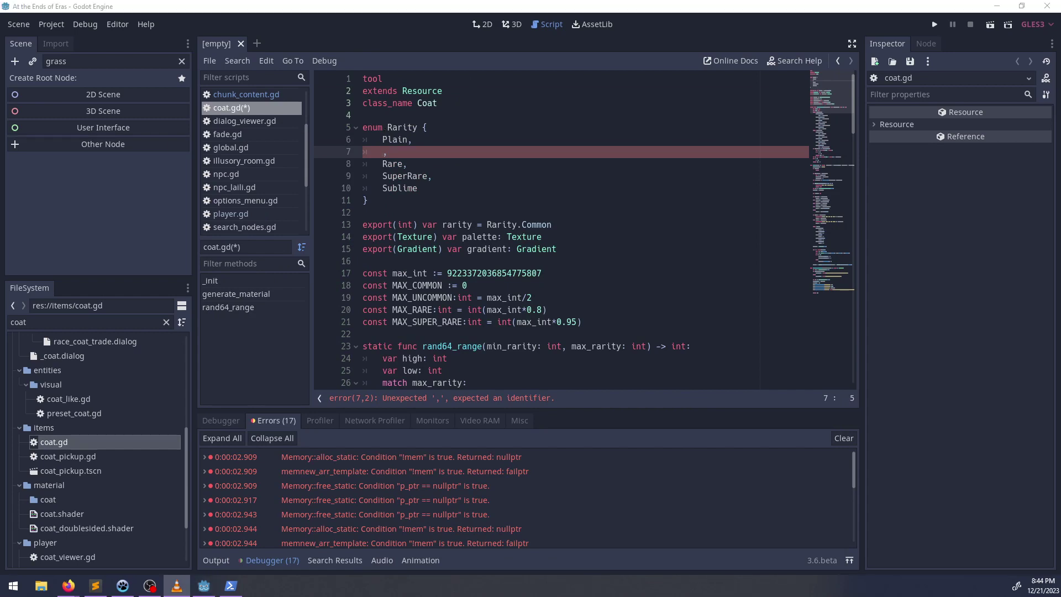
pyautogui.doubleClick(392, 165)
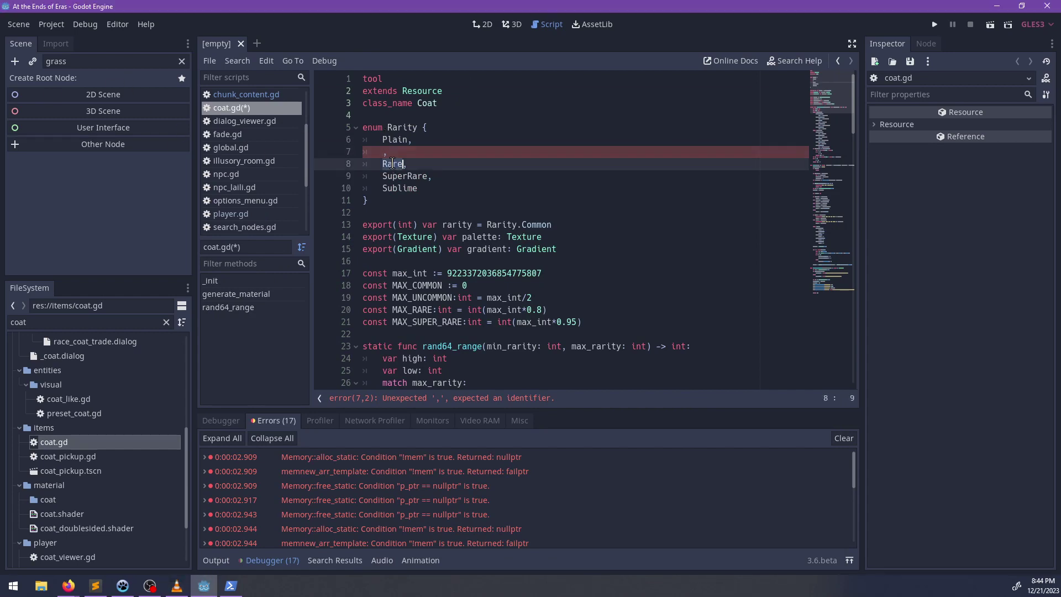
pyautogui.click(381, 154)
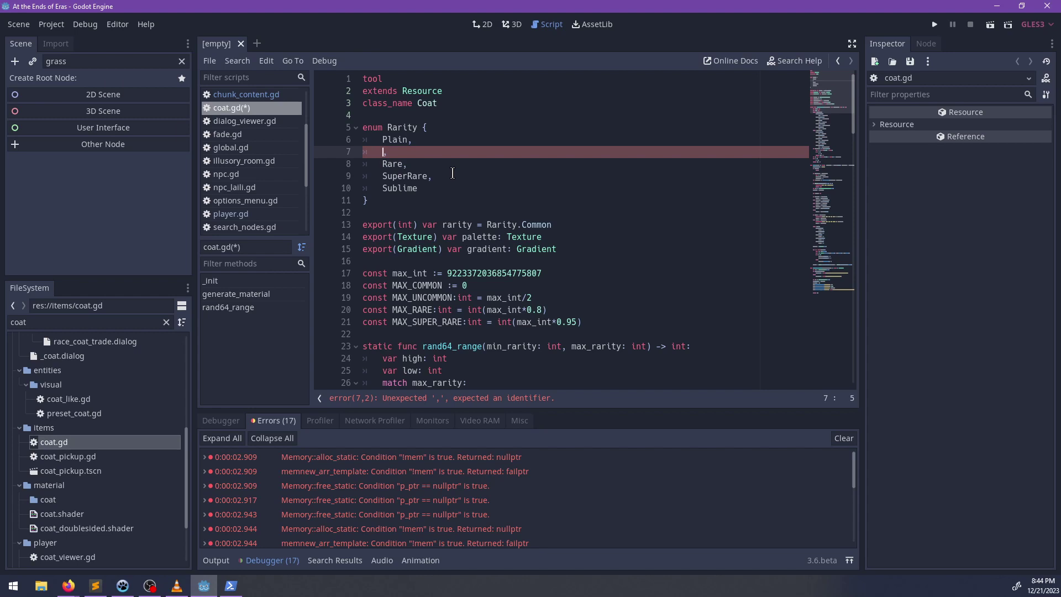
pyautogui.write('Interesting')
pyautogui.press('Down')
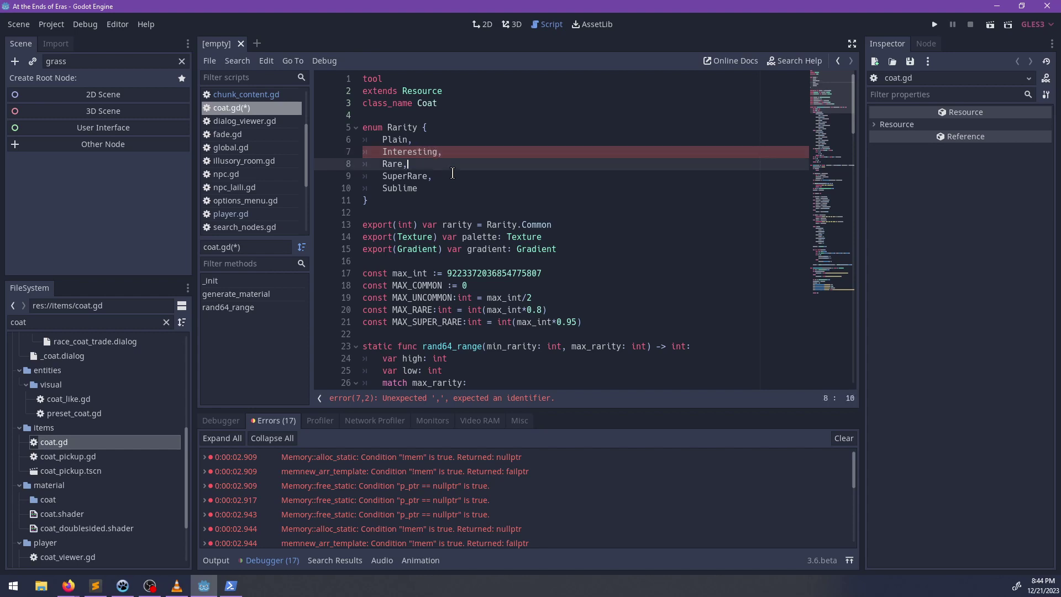
# Step: Rename the SuperRare entry of the Rarity enum to Dazzling
pyautogui.press('Home')
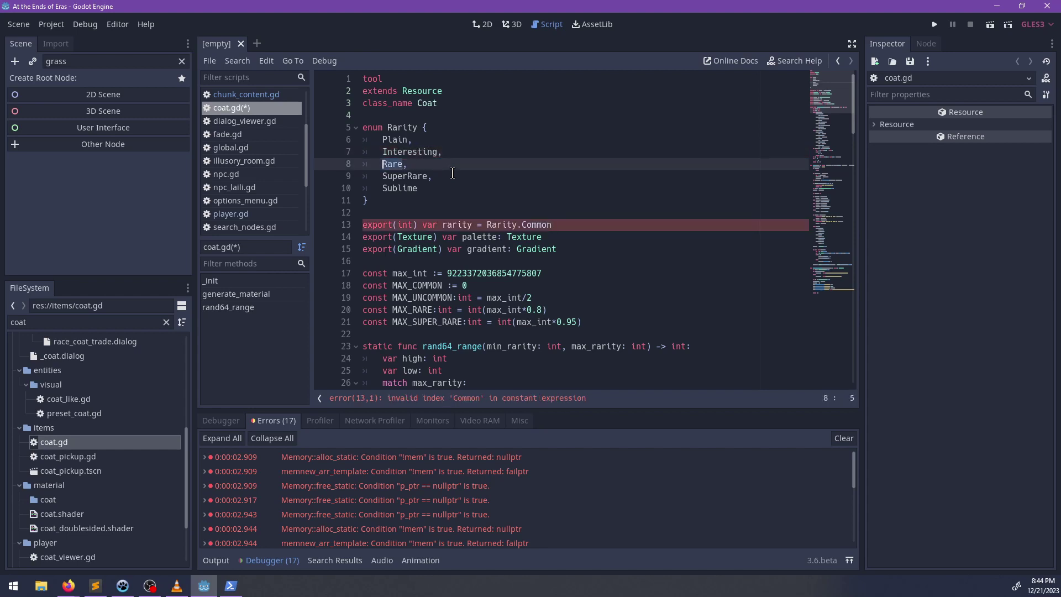
pyautogui.press('Down')
pyautogui.hotkey('ctrl', 'Right')
pyautogui.hotkey('ctrl', 'BackSpace')
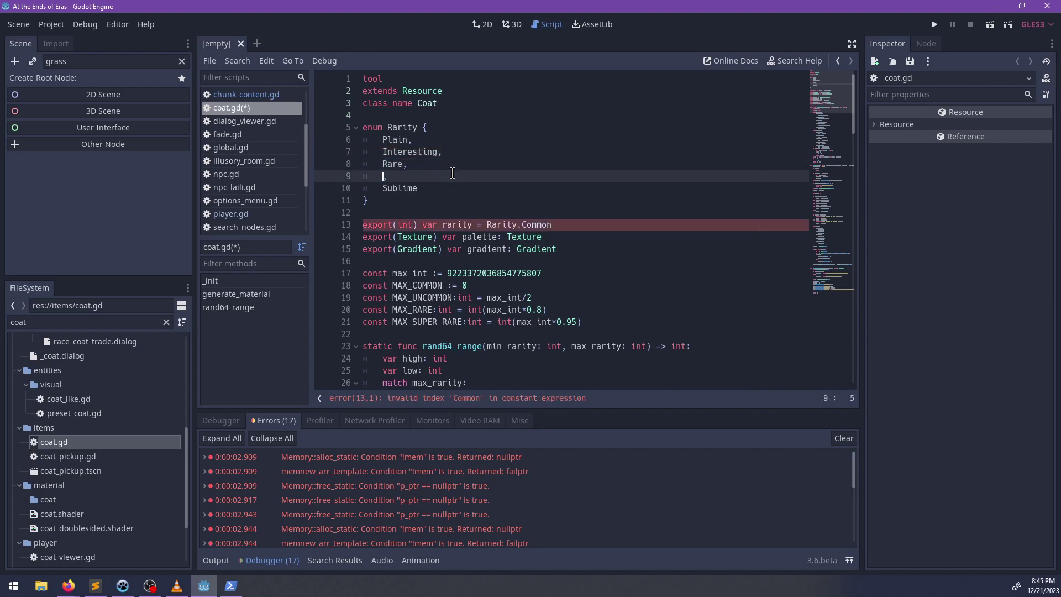
pyautogui.write('Enchanting')
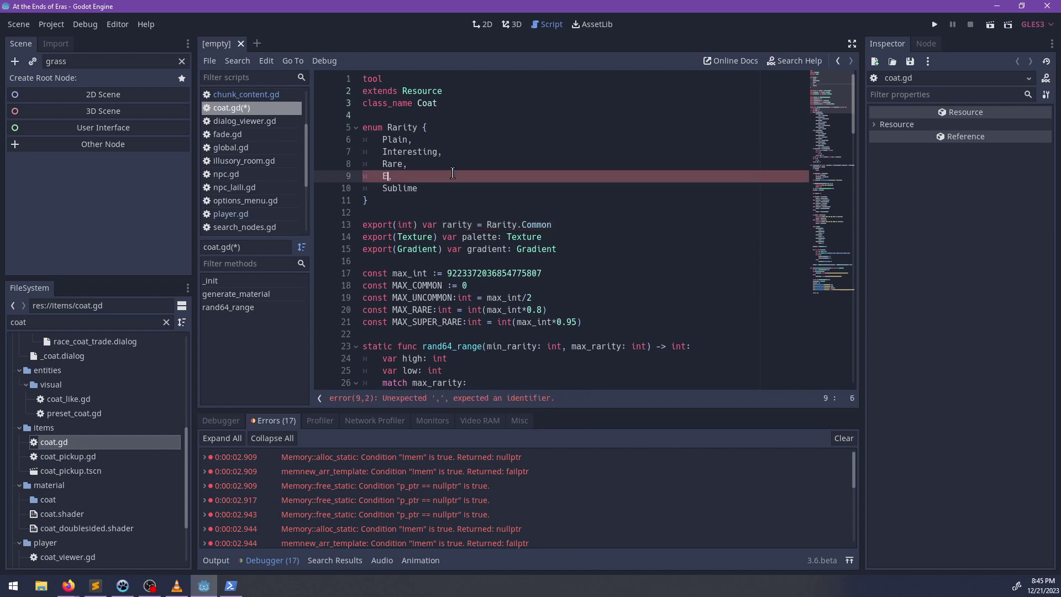
pyautogui.hotkey('ctrl', 'BackSpace')
pyautogui.write('Dazzling')
# Step: Clear the Rare entry of the Rarity enum and rename the Interesting entry to Fashionable
pyautogui.press('Up')
pyautogui.press('Left')
pyautogui.hotkey('ctrl', 'BackSpace')
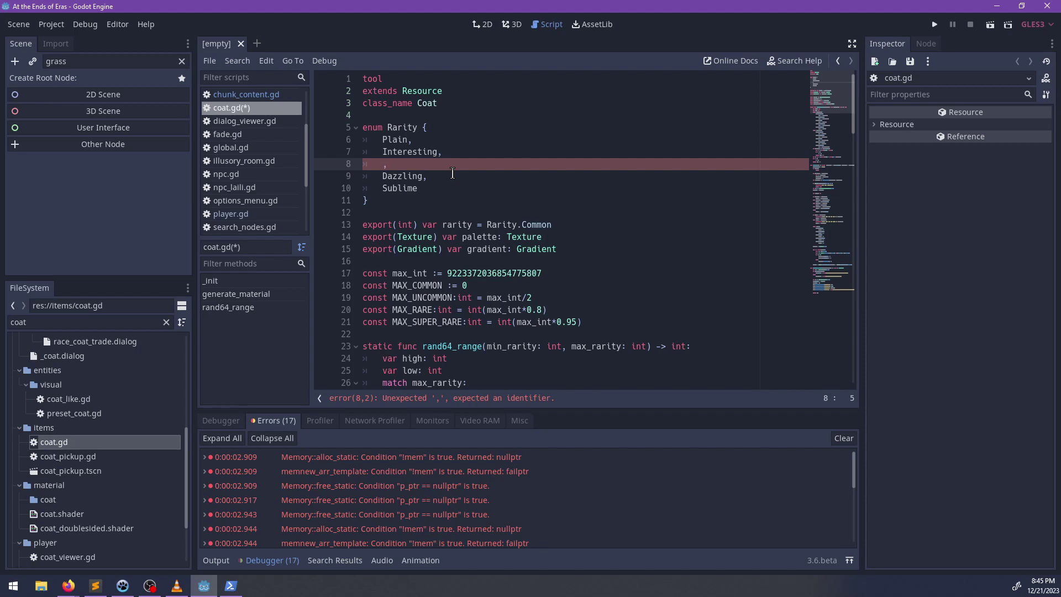
pyautogui.press('Up')
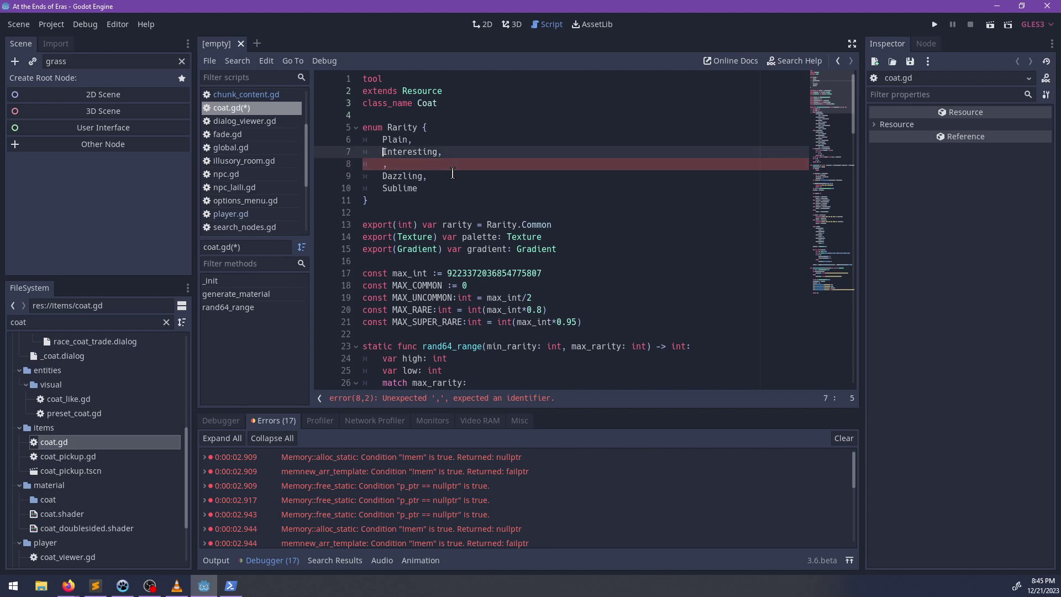
pyautogui.press('Down')
pyautogui.press('Up')
pyautogui.hotkey('ctrl', 'shift', 'Right')
pyautogui.write('Fashionable,')
pyautogui.press('Down')
pyautogui.press('Home')
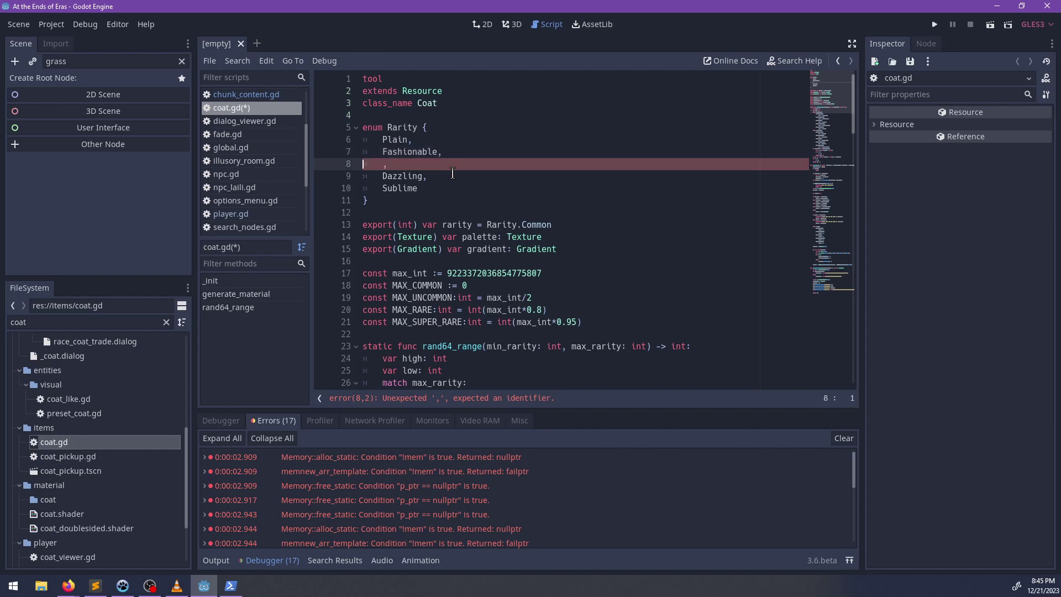
# Step: Fill the emptied third entry of the Rarity enum, trying Elegant before settling on Tailored
pyautogui.press('Left')
pyautogui.write('E')
pyautogui.press('Home')
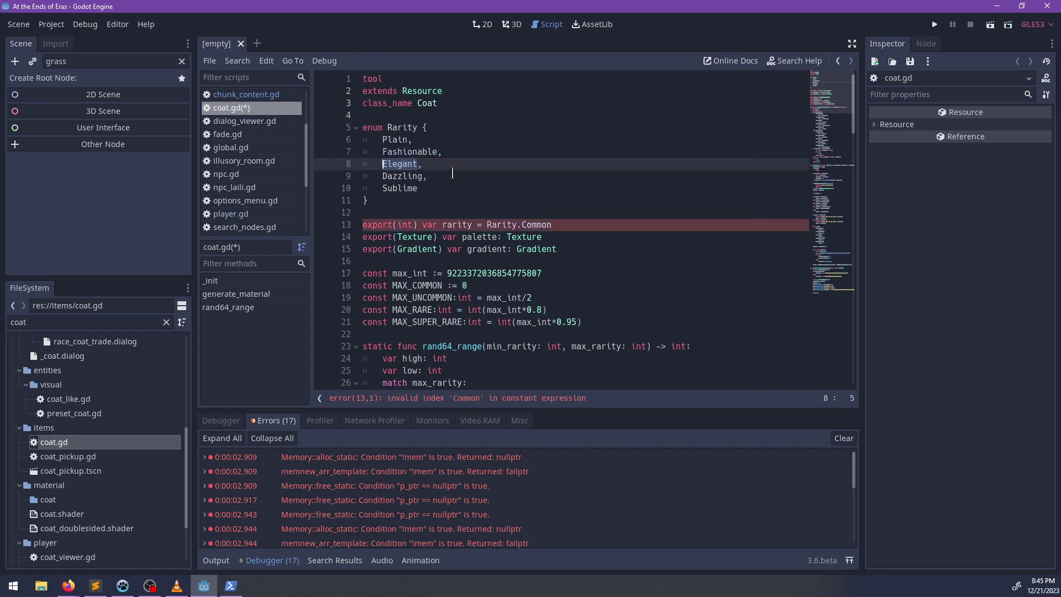
pyautogui.write('Tailored,')
# Step: Change the default of the exported rarity variable to Rarity.Plain
pyautogui.doubleClick(503, 225)
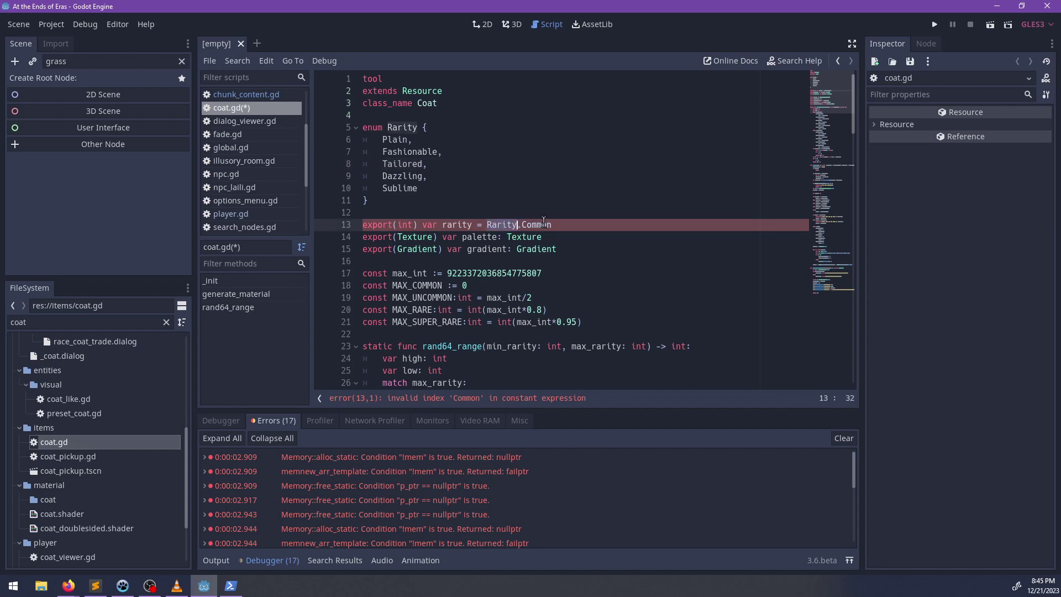
pyautogui.doubleClick(544, 224)
pyautogui.write('Plain')
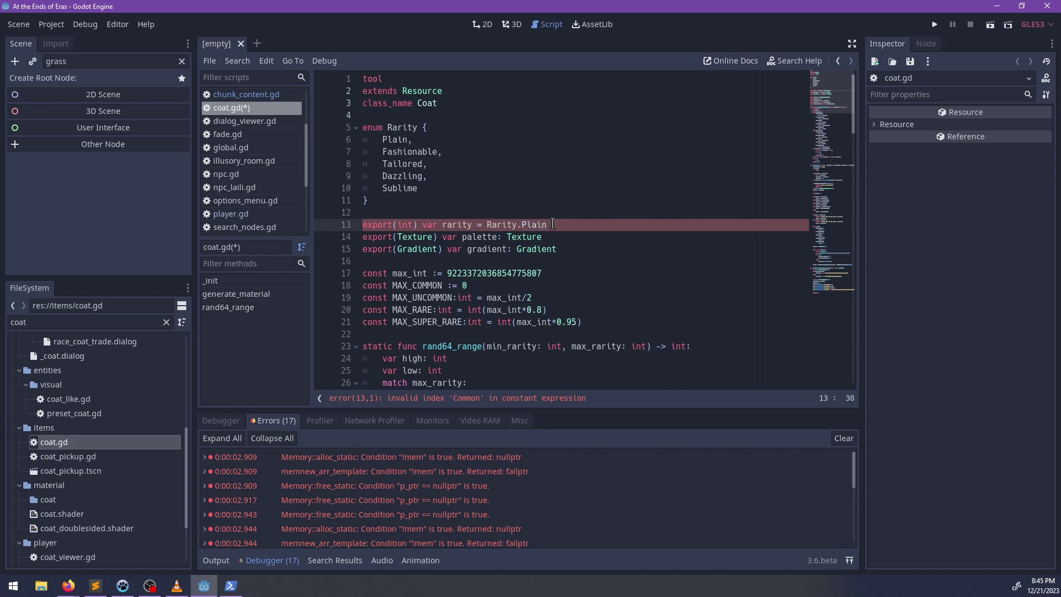
pyautogui.scroll(-6, 553, 223)
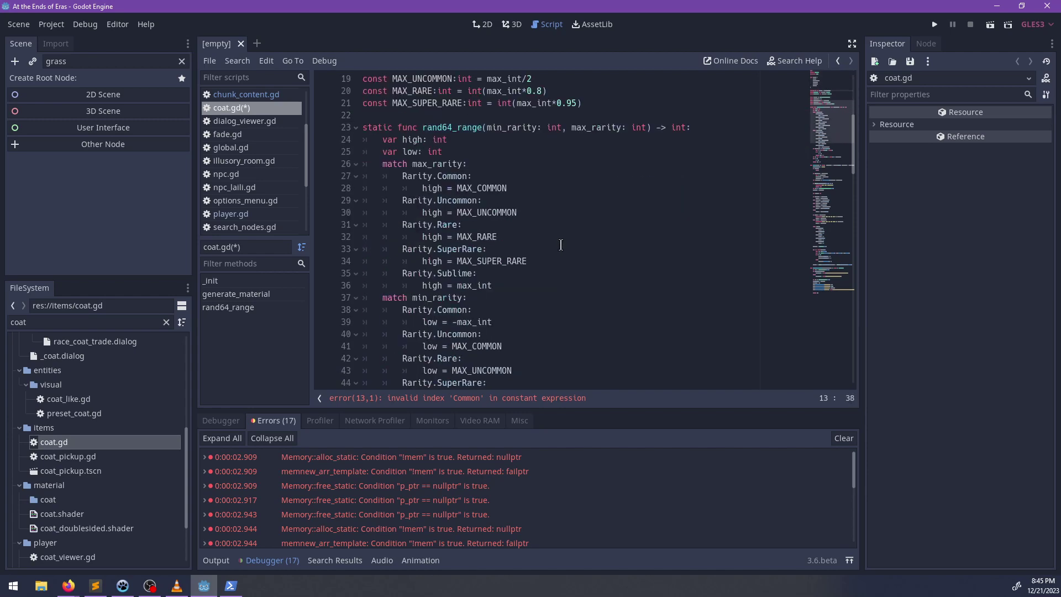
pyautogui.scroll(2, 475, 230)
pyautogui.click(447, 249)
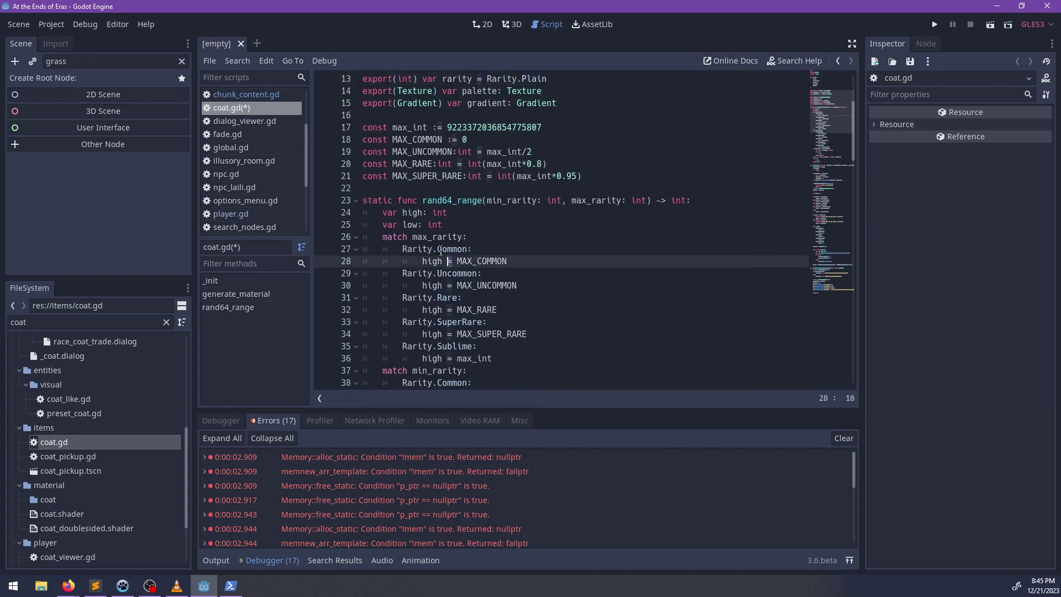
pyautogui.moveTo(402, 248); pyautogui.dragTo(467, 249)
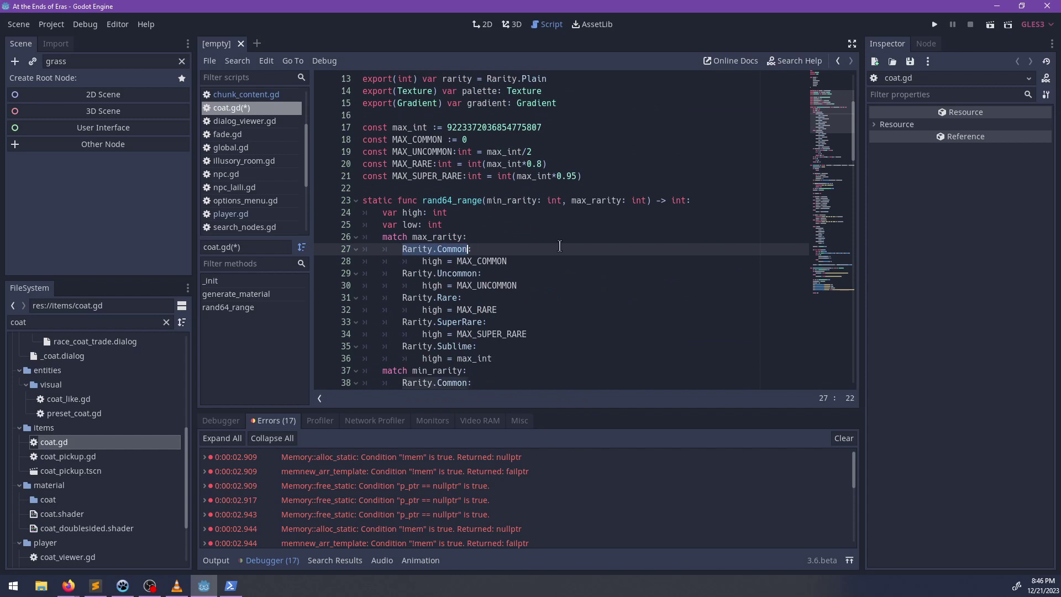
pyautogui.hotkey('ctrl', 'r')
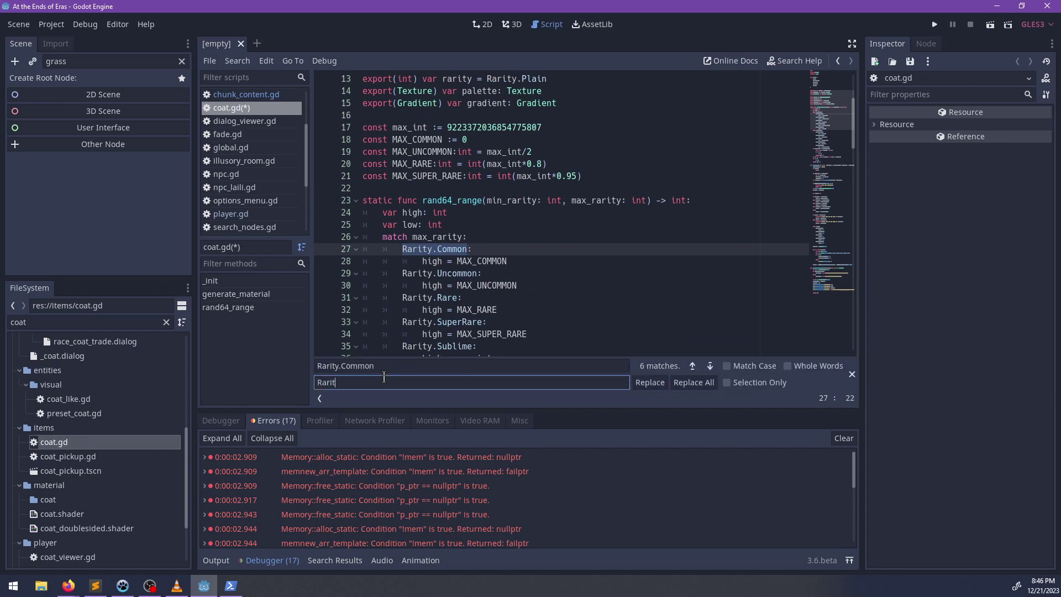
pyautogui.press('Escape')
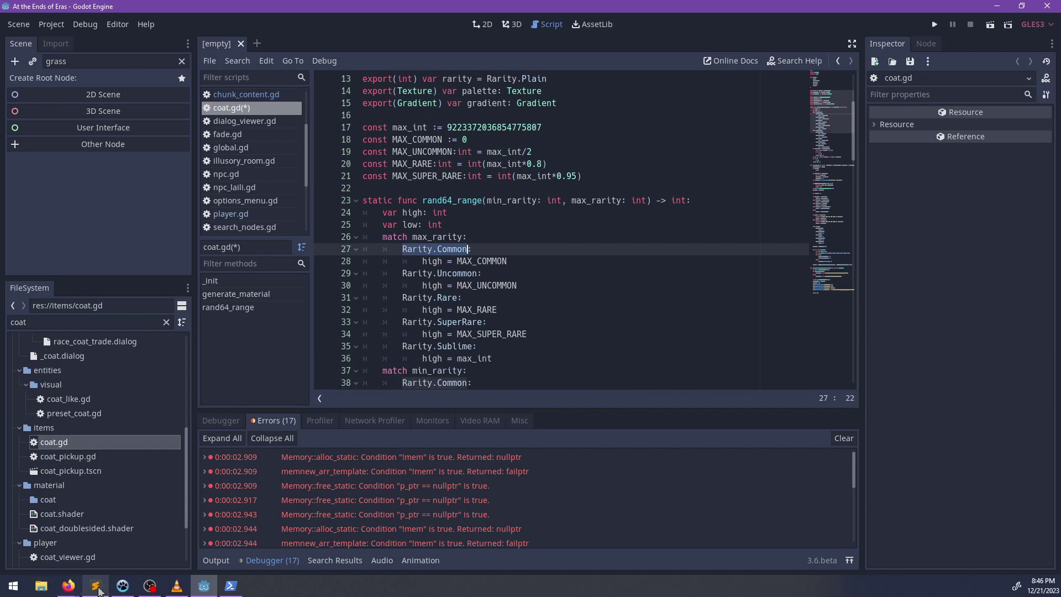
# Step: Switch to Sublime Text and enter Rarity.Common as the search term of a find-in-files search
pyautogui.click(95, 585)
pyautogui.click(375, 383)
pyautogui.hotkey('ctrl', 'shift', 'f')
pyautogui.write('Ra')
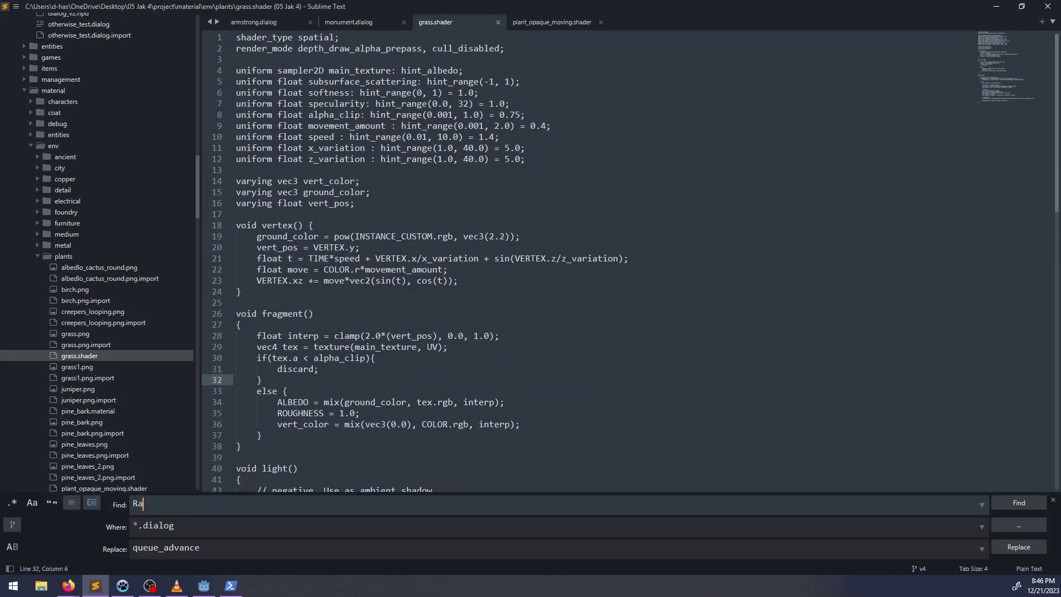
pyautogui.write('rity.Commin')
pyautogui.press('BackSpace')
pyautogui.press('BackSpace')
pyautogui.write('on')
# Step: Limit the file search to *.gd, set the replacement to Rarity.Plain and run the search
pyautogui.press('Tab')
pyautogui.press('BackSpace')
pyautogui.press('BackSpace')
pyautogui.press('BackSpace')
pyautogui.press('BackSpace')
pyautogui.press('BackSpace')
pyautogui.press('BackSpace')
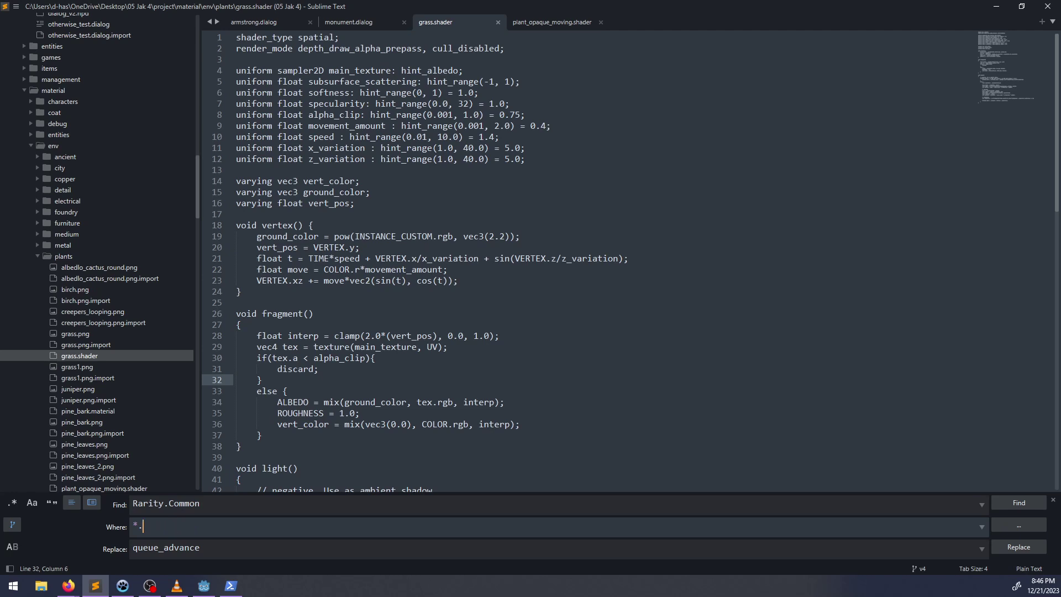
pyautogui.write('gd')
pyautogui.press('Tab')
pyautogui.press('BackSpace')
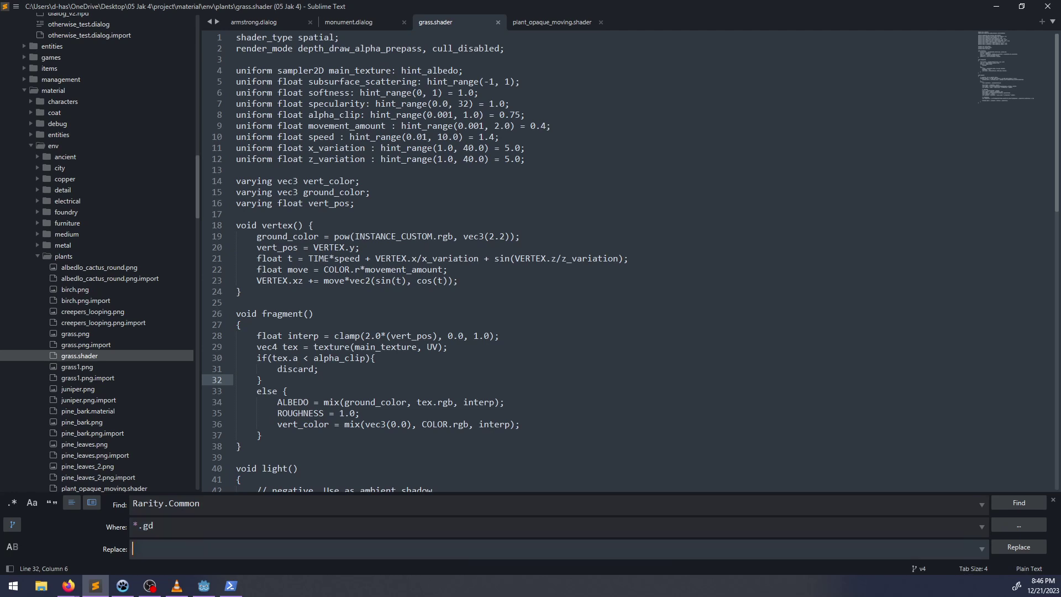
pyautogui.write('Rarity.Plain')
pyautogui.press('Return')
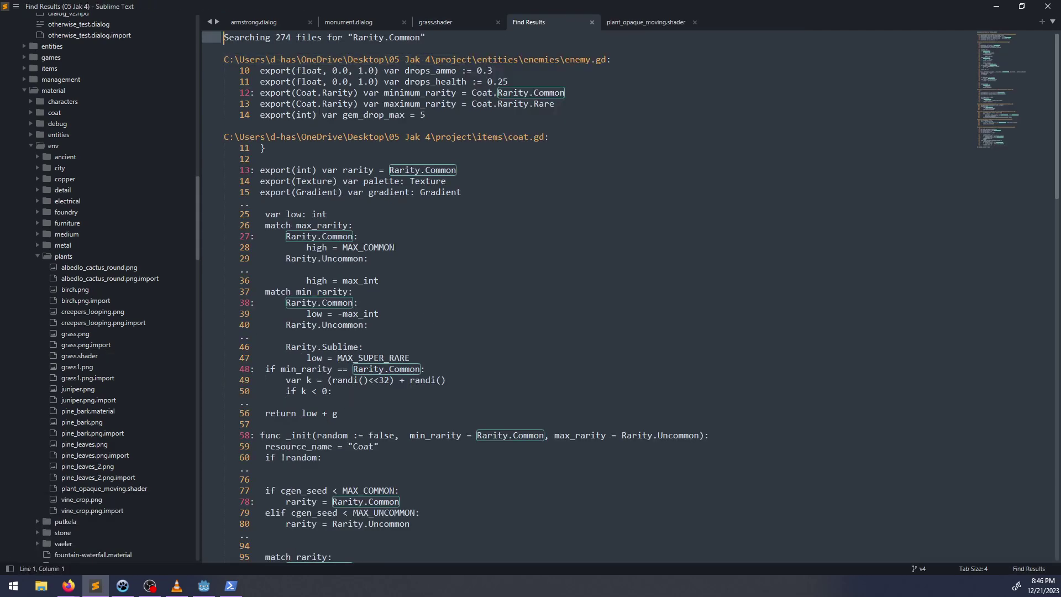
# Step: Replace every Rarity.Common with Rarity.Plain across the *.gd files and save wardrobe.gd
pyautogui.hotkey('ctrl', 'shift', 'f')
pyautogui.click(1016, 547)
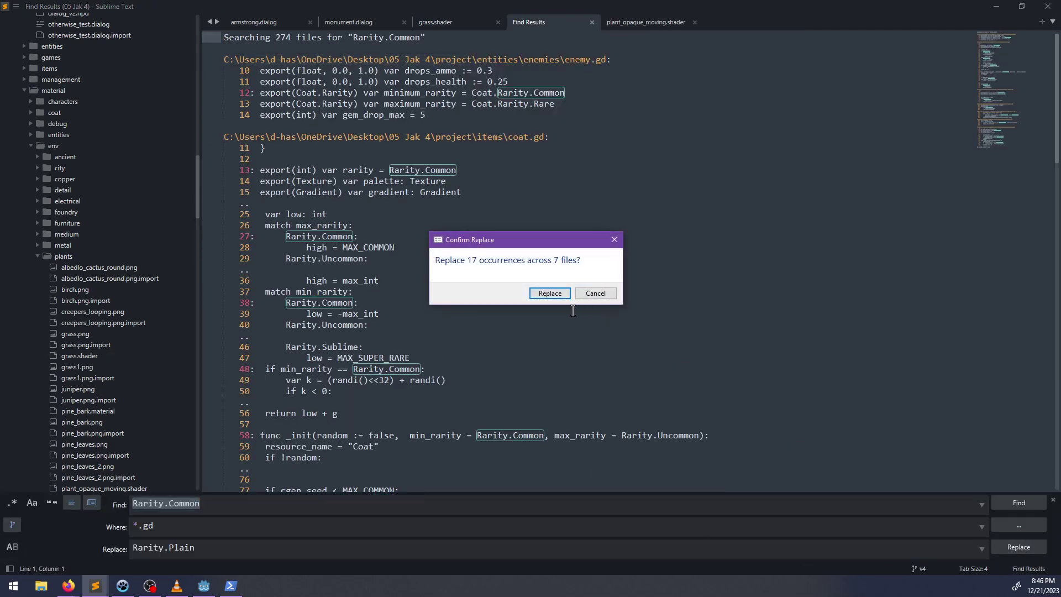
pyautogui.click(548, 294)
pyautogui.hotkey('ctrl', 's')
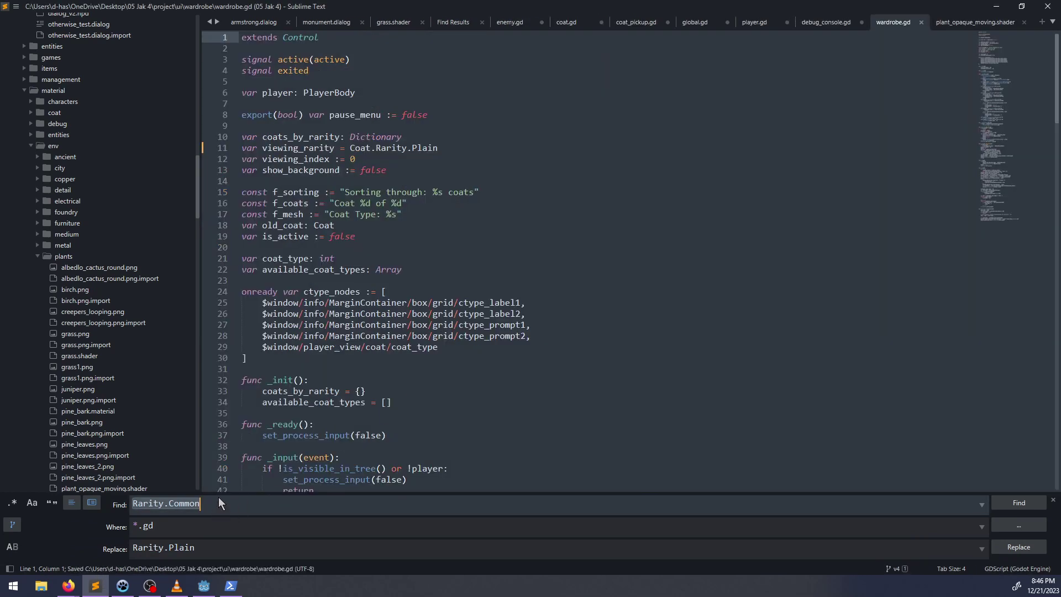
# Step: Replace every Rarity.Uncommon with Rarity.Fashionable across the *.gd files
pyautogui.click(224, 502)
pyautogui.hotkey('alt', 'Tab')
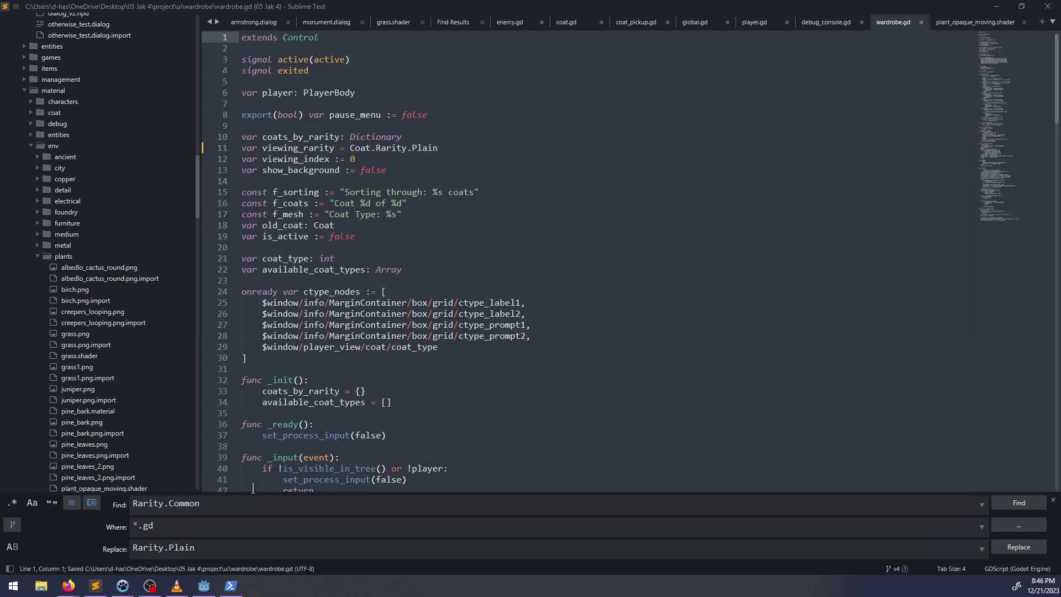
pyautogui.hotkey('alt', 'Tab')
pyautogui.hotkey('alt', 'Tab')
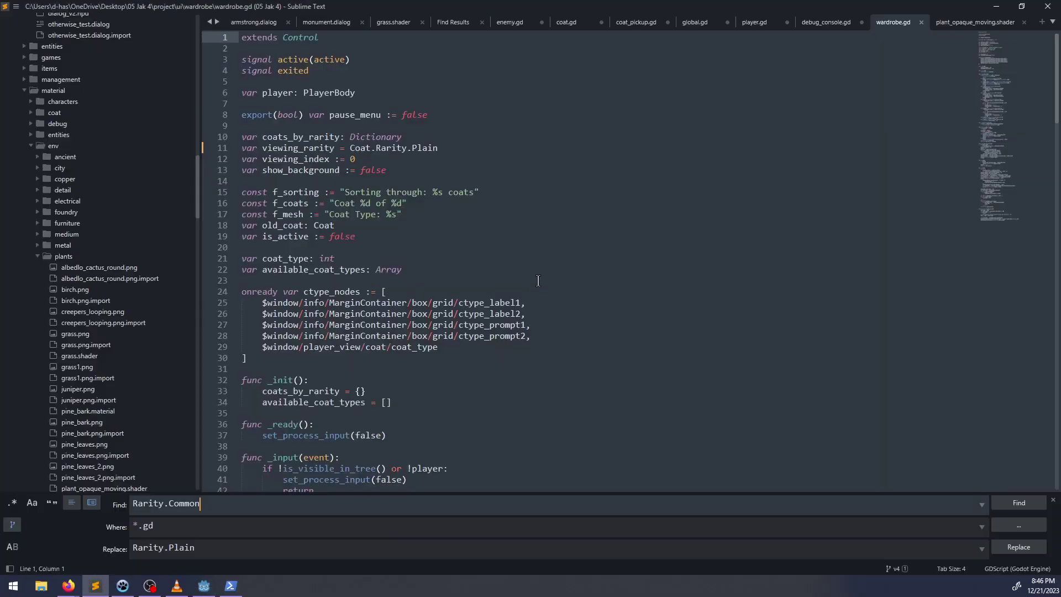
pyautogui.hotkey('ctrl', 'BackSpace')
pyautogui.write('Uncommon')
pyautogui.press('Tab')
pyautogui.hotkey('ctrl', 'BackSpace')
pyautogui.write('Fashi')
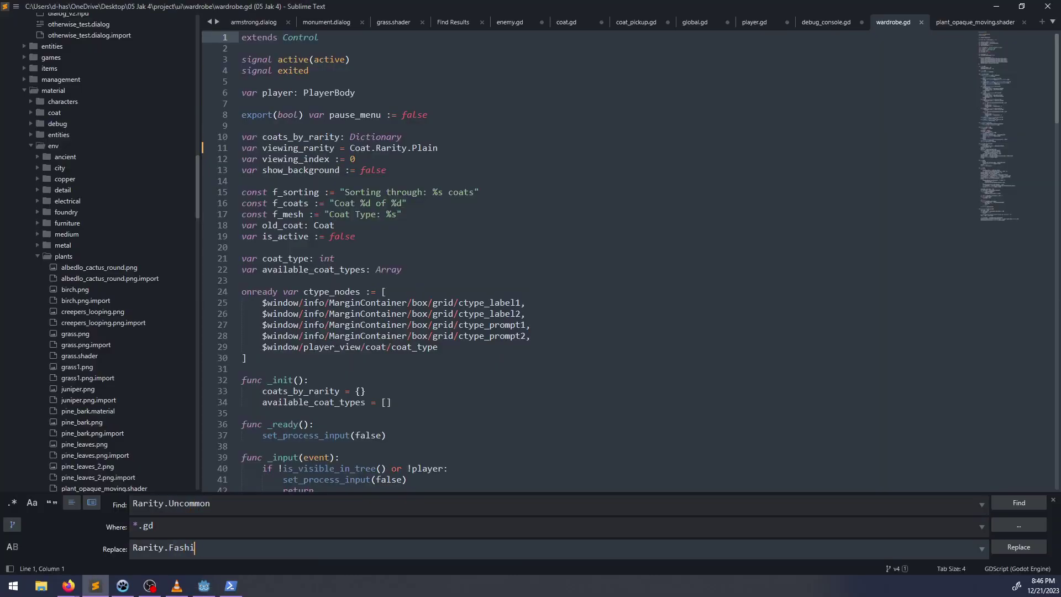
pyautogui.write('onable')
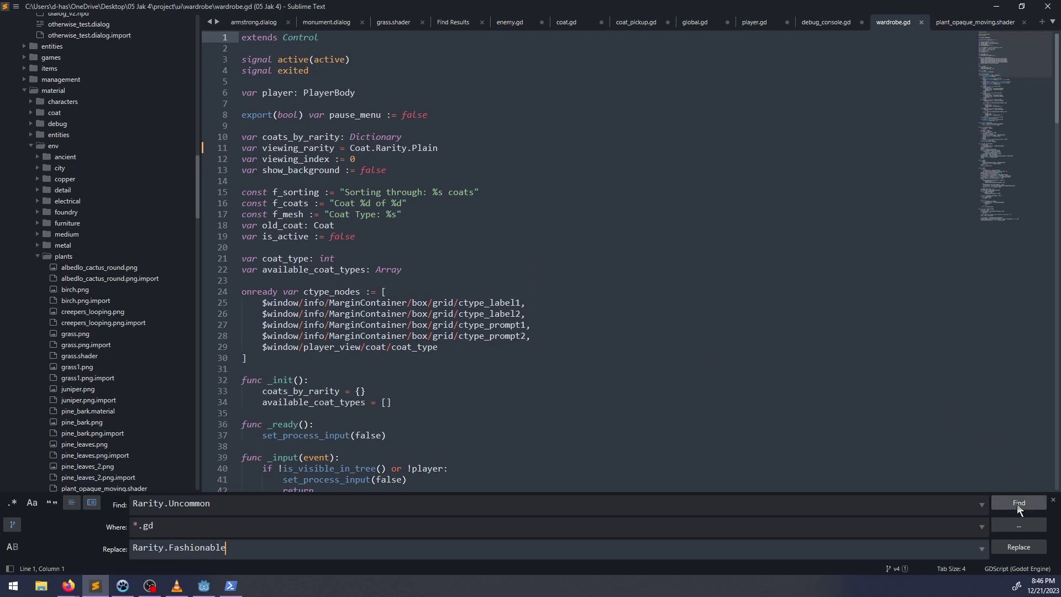
pyautogui.click(1018, 547)
pyautogui.click(538, 294)
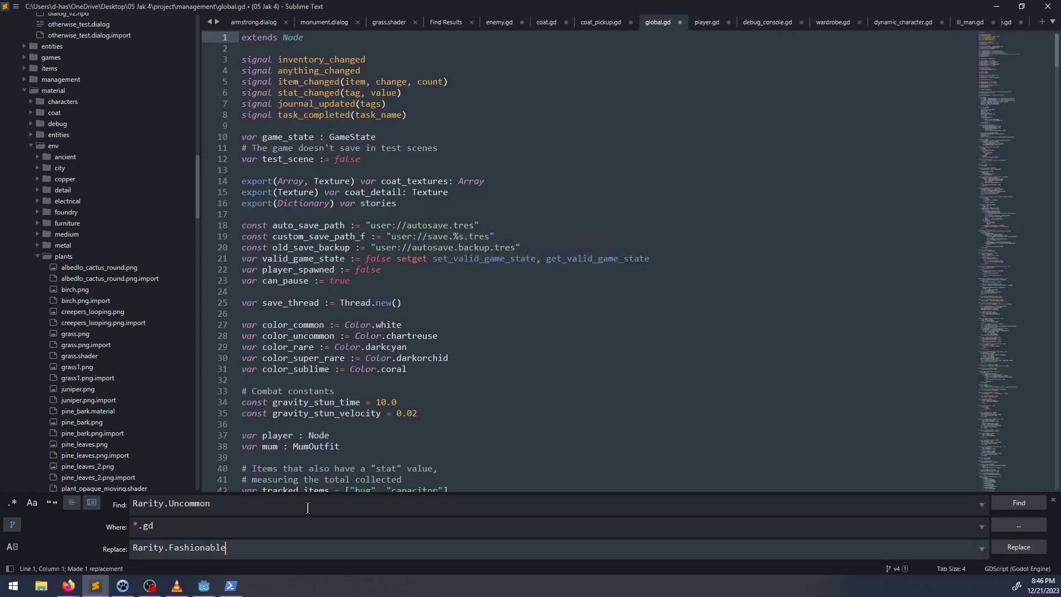
# Step: Replace every Rarity.Rare with Rarity.Tailored across the *.gd files
pyautogui.click(256, 511)
pyautogui.hotkey('ctrl', 'BackSpace')
pyautogui.write('Rare')
pyautogui.press('Tab')
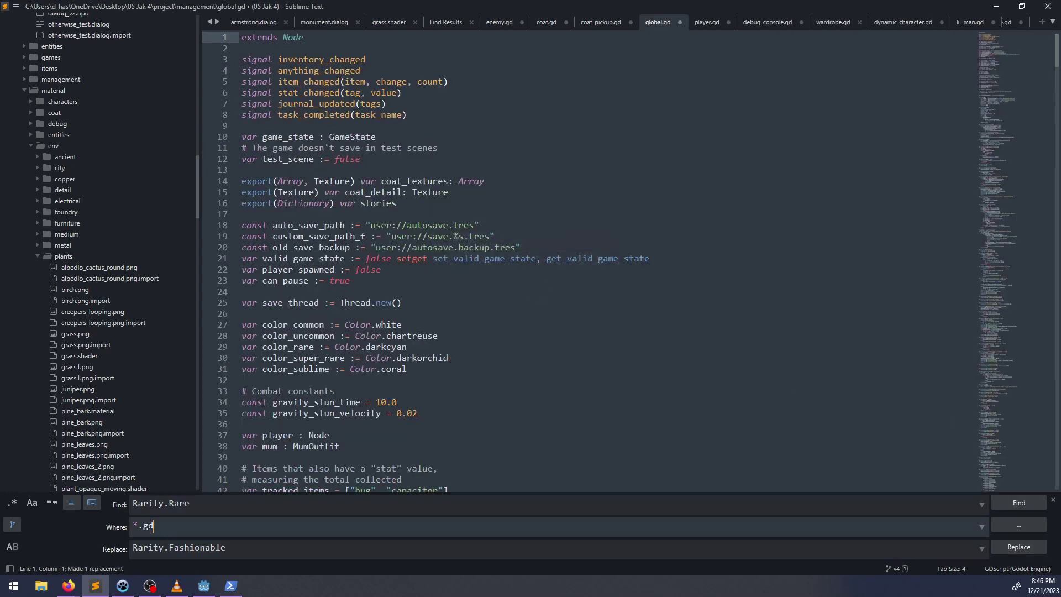
pyautogui.press('Tab')
pyautogui.hotkey('ctrl', 'BackSpace')
pyautogui.write('Rai')
pyautogui.press('BackSpace')
pyautogui.press('BackSpace')
pyautogui.press('BackSpace')
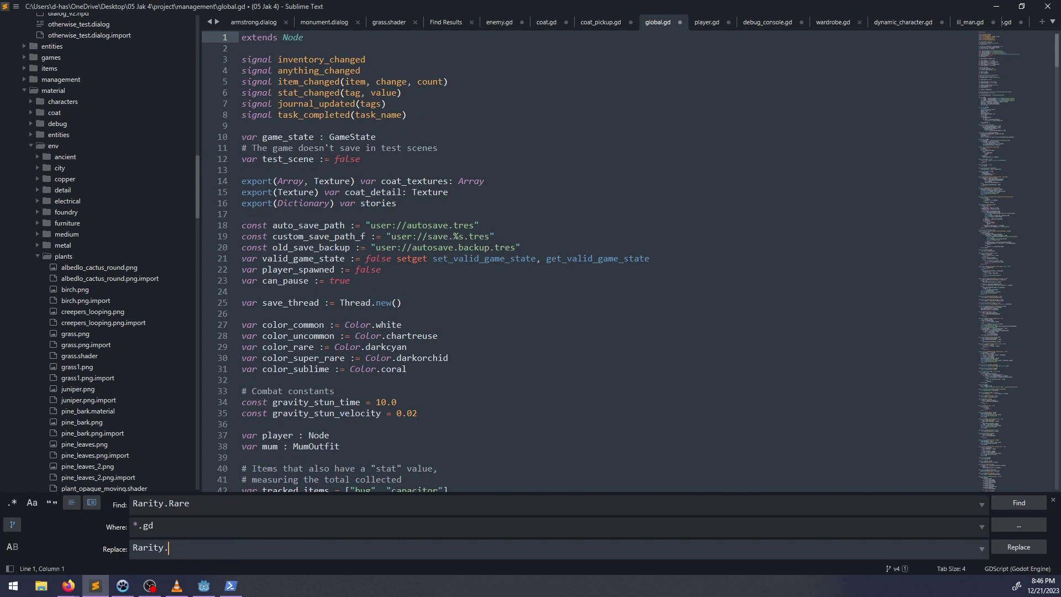
pyautogui.write('Tailored')
pyautogui.click(1018, 547)
pyautogui.click(550, 293)
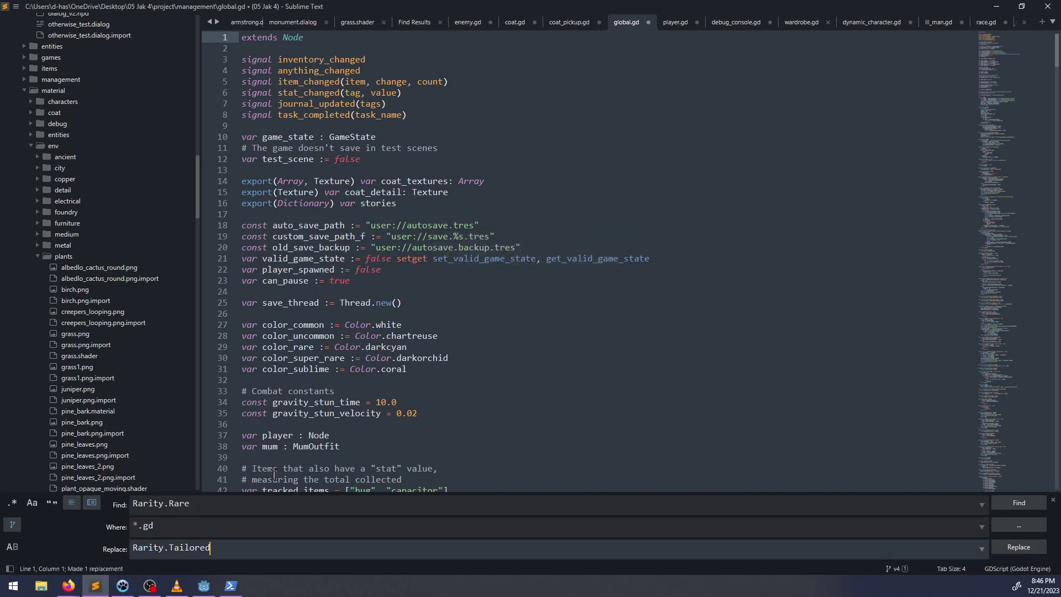
# Step: Replace every Rarity.SuperRare with Rarity.Dazzling across the *.gd files
pyautogui.click(242, 507)
pyautogui.hotkey('ctrl', 'BackSpace')
pyautogui.write('Super')
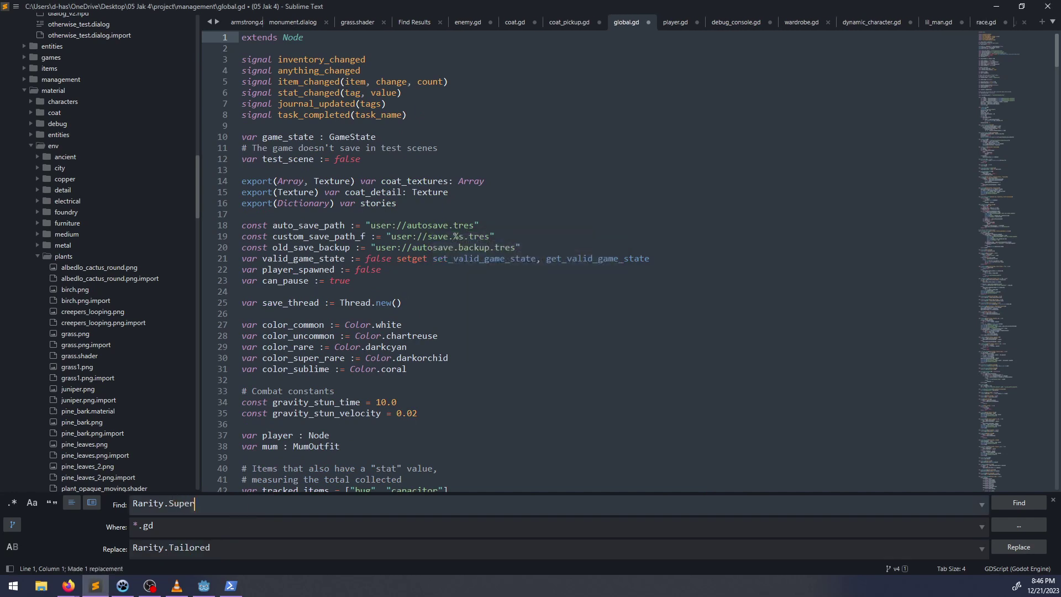
pyautogui.write('Rare')
pyautogui.press('Tab')
pyautogui.press('Tab')
pyautogui.hotkey('ctrl', 'BackSpace')
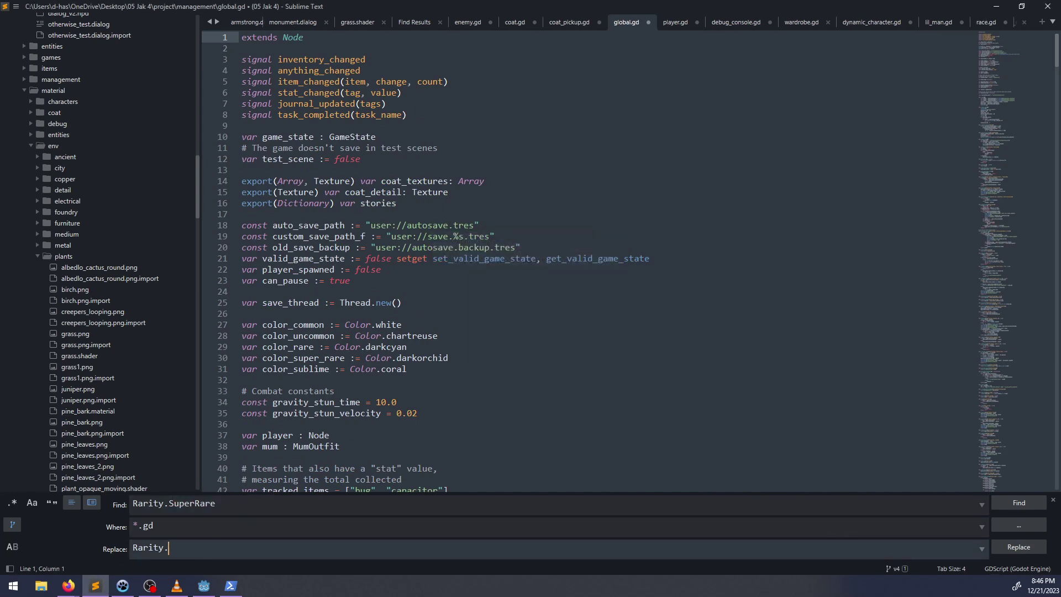
pyautogui.write('Dazzling')
pyautogui.click(1018, 547)
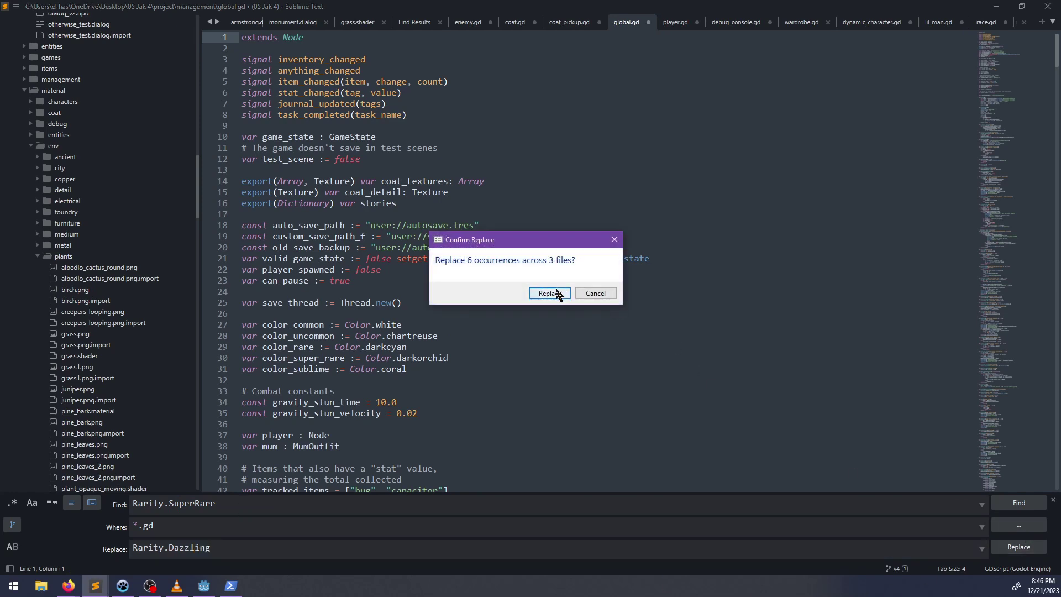
pyautogui.click(549, 292)
# Step: Save global.gd and all the other modified script files
pyautogui.hotkey('ctrl', 's')
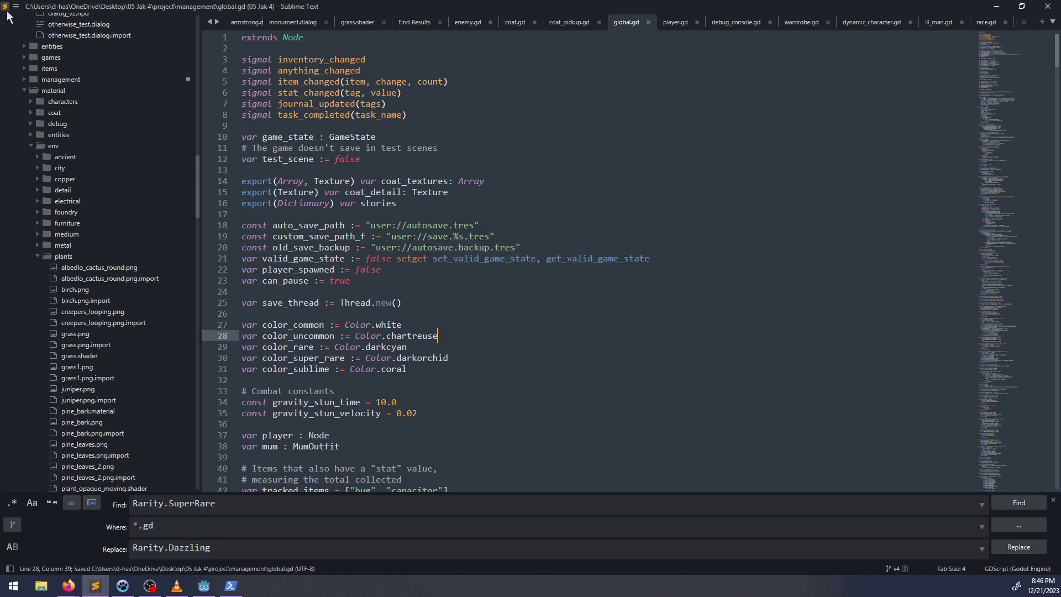
pyautogui.click(16, 7)
pyautogui.moveTo(83, 35)
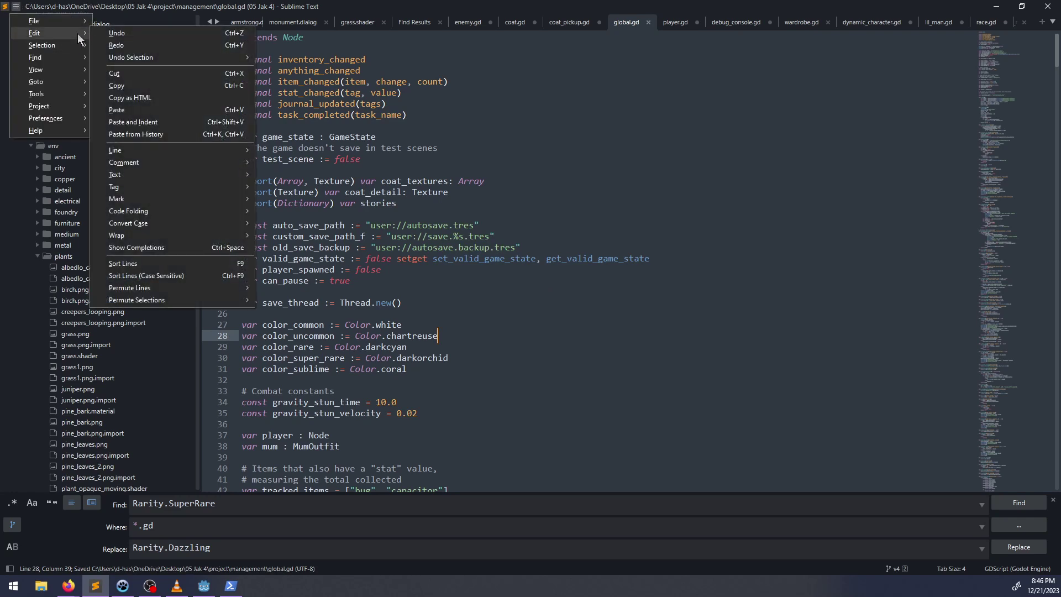
pyautogui.moveTo(55, 21)
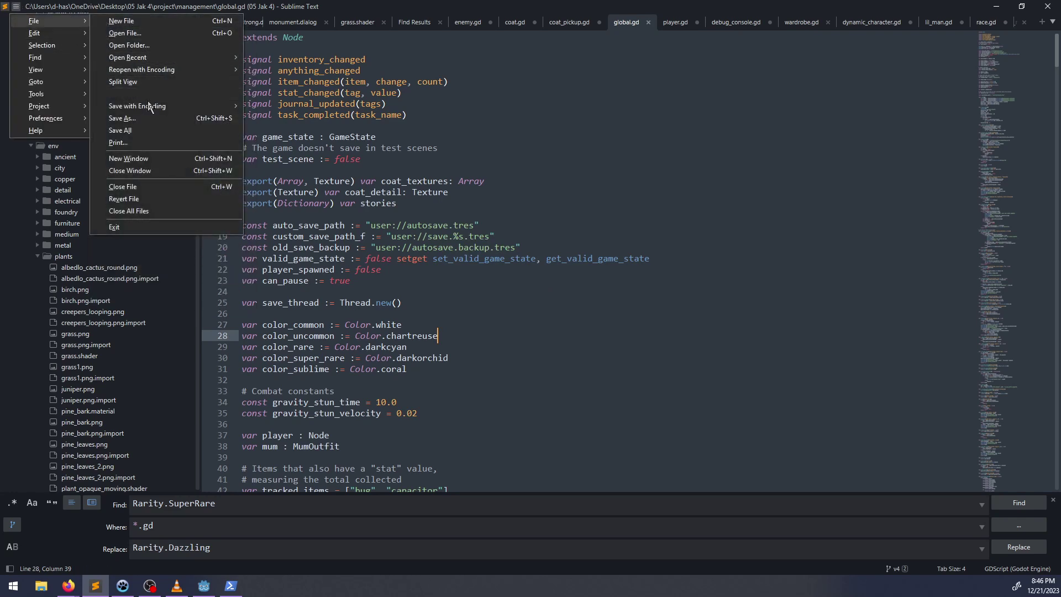
pyautogui.click(152, 132)
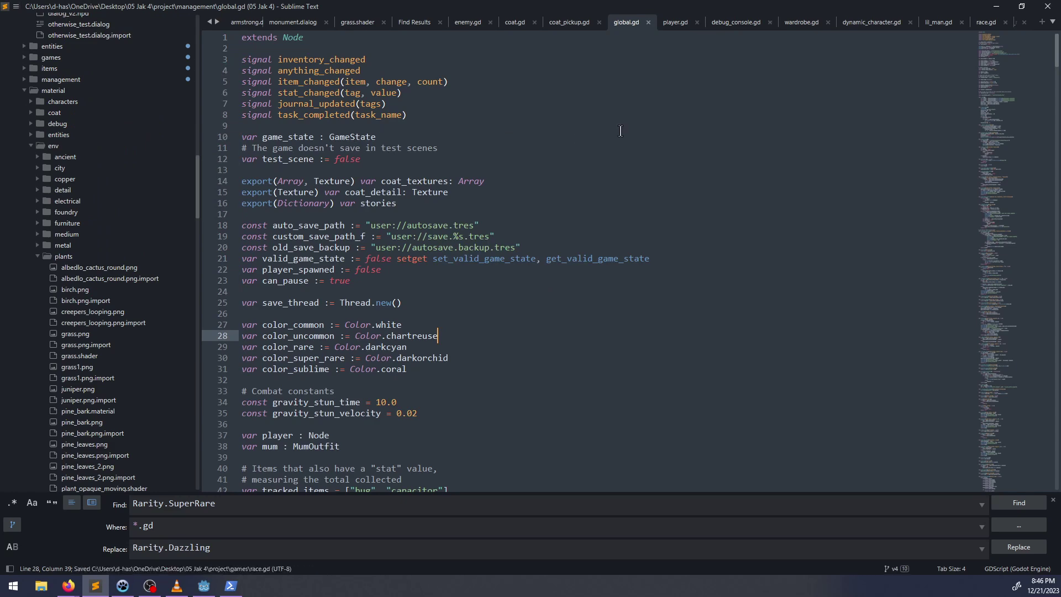
# Step: Switch back to Godot, reload the scripts that are newer on disk and run the project
pyautogui.click(204, 586)
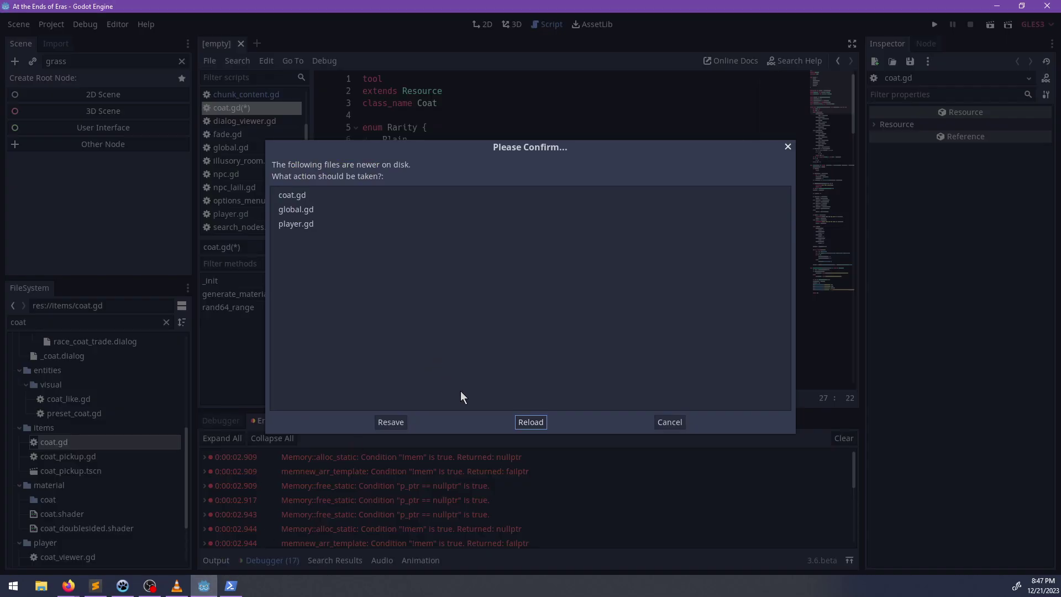
pyautogui.click(531, 422)
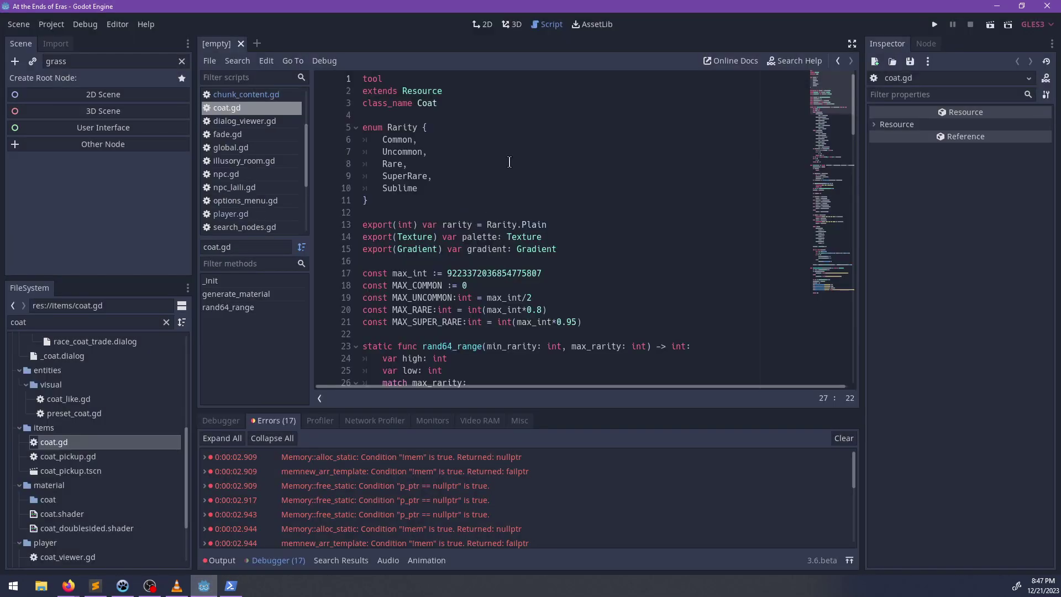
pyautogui.press('F5')
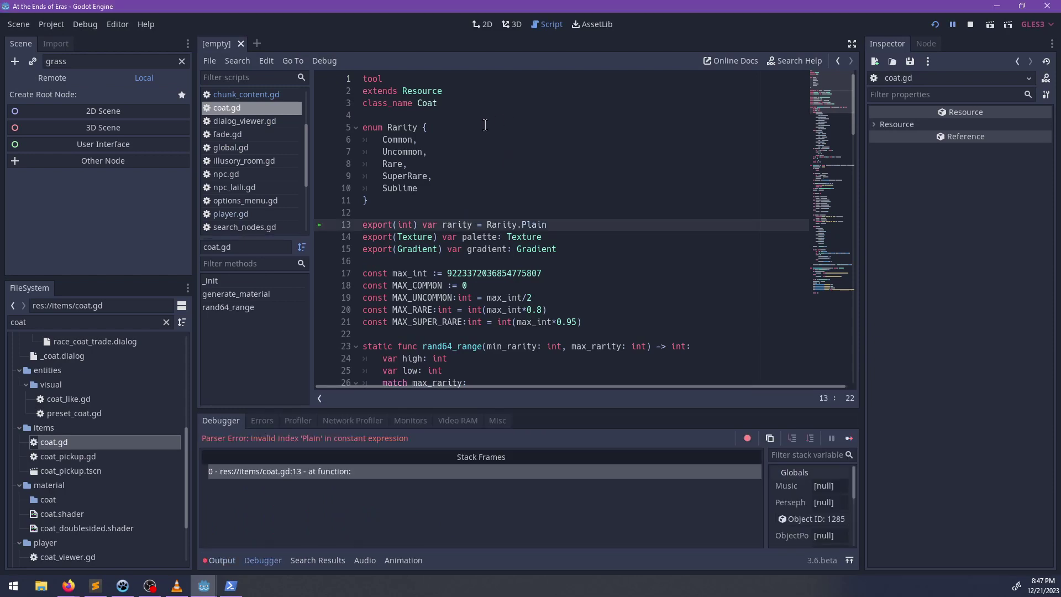
# Step: Stop the running project and rename the first two Rarity enum entries in coat.gd to Plain and Fashionable
pyautogui.doubleClick(404, 140)
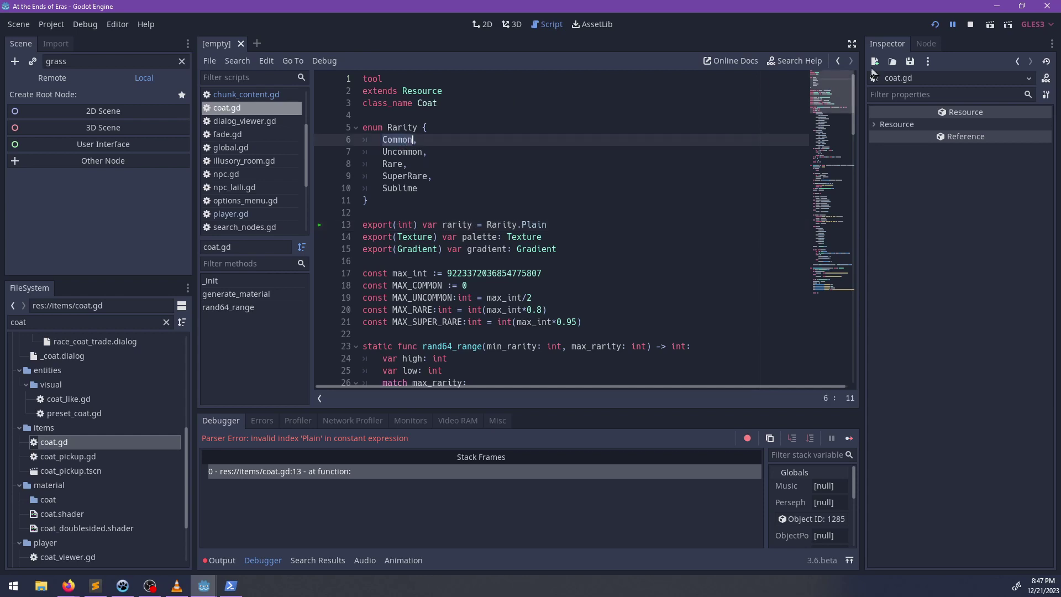
pyautogui.click(971, 24)
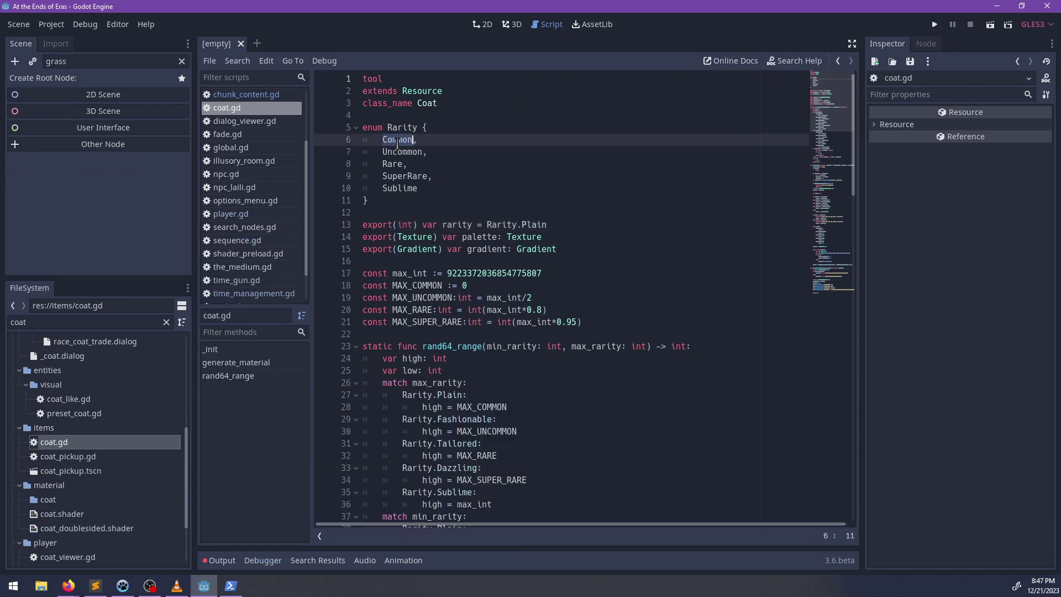
pyautogui.write('Plain')
pyautogui.press('BackSpace')
pyautogui.press('BackSpace')
pyautogui.press('BackSpace')
pyautogui.press('BackSpace')
pyautogui.press('Down')
pyautogui.press('Right')
pyautogui.press('Right')
pyautogui.press('Right')
pyautogui.hotkey('ctrl', 'BackSpace')
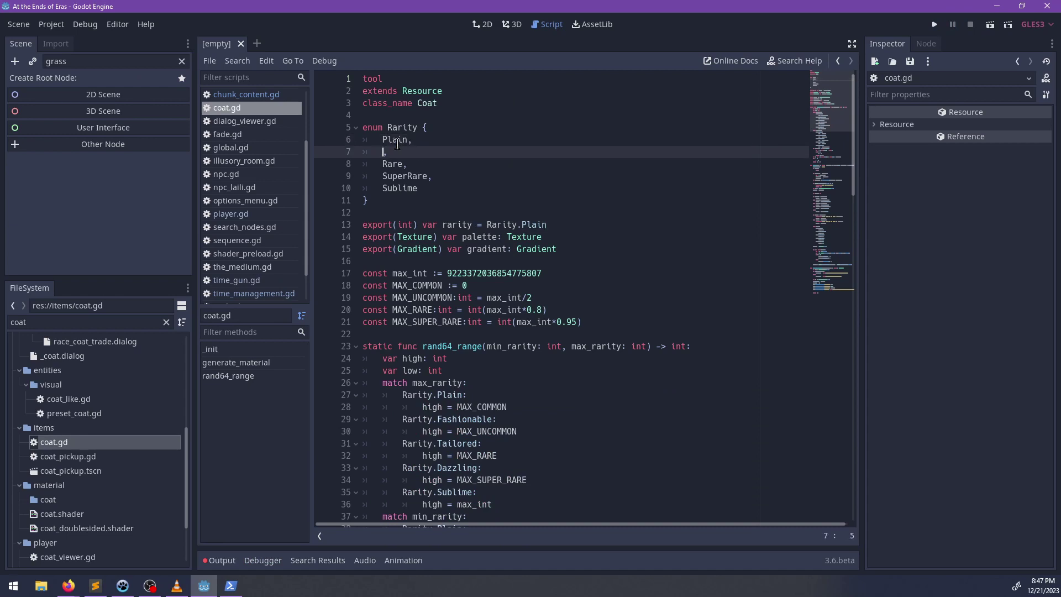
pyautogui.write('Fashionable')
# Step: Rename the Rare and SuperRare enum entries in coat.gd to Tailored and Dazzling, then save and run the project
pyautogui.doubleClick(392, 164)
pyautogui.write('Tailored')
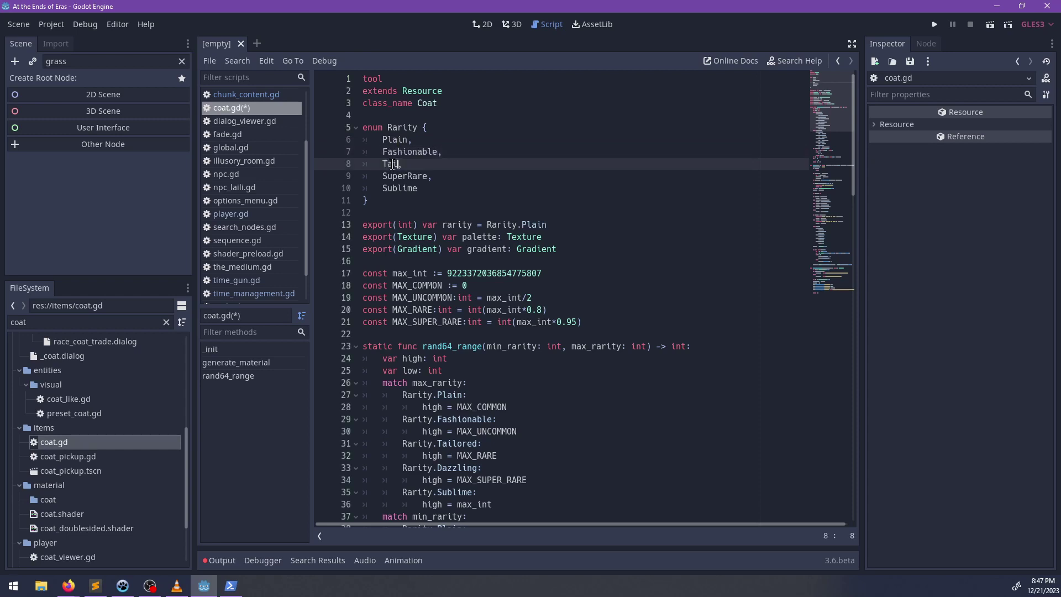
pyautogui.press('Down')
pyautogui.hotkey('ctrl', 'BackSpace')
pyautogui.write('Dazzling,')
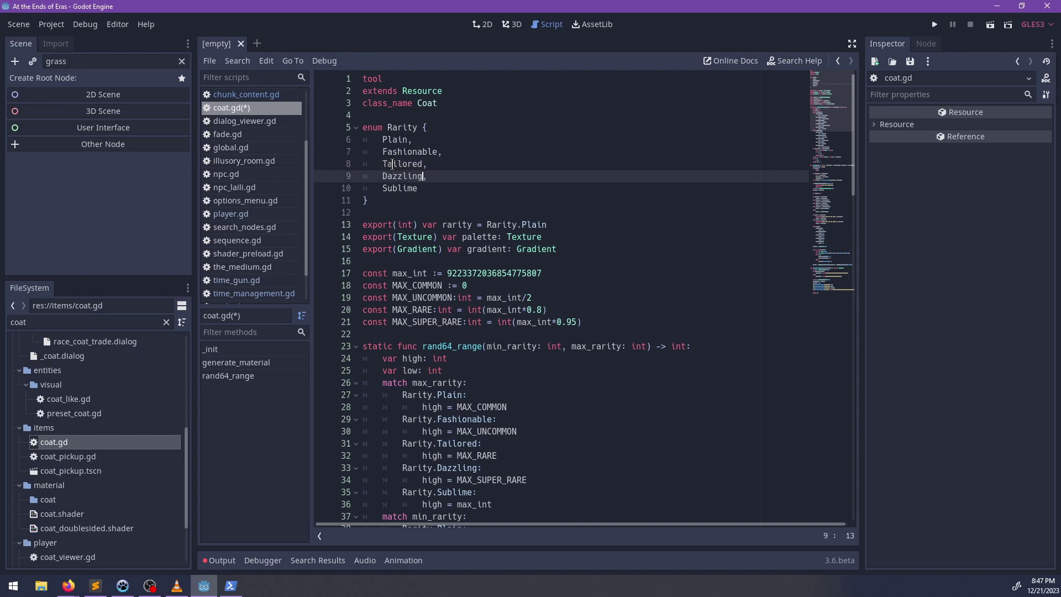
pyautogui.hotkey('ctrl', 's')
pyautogui.press('F5')
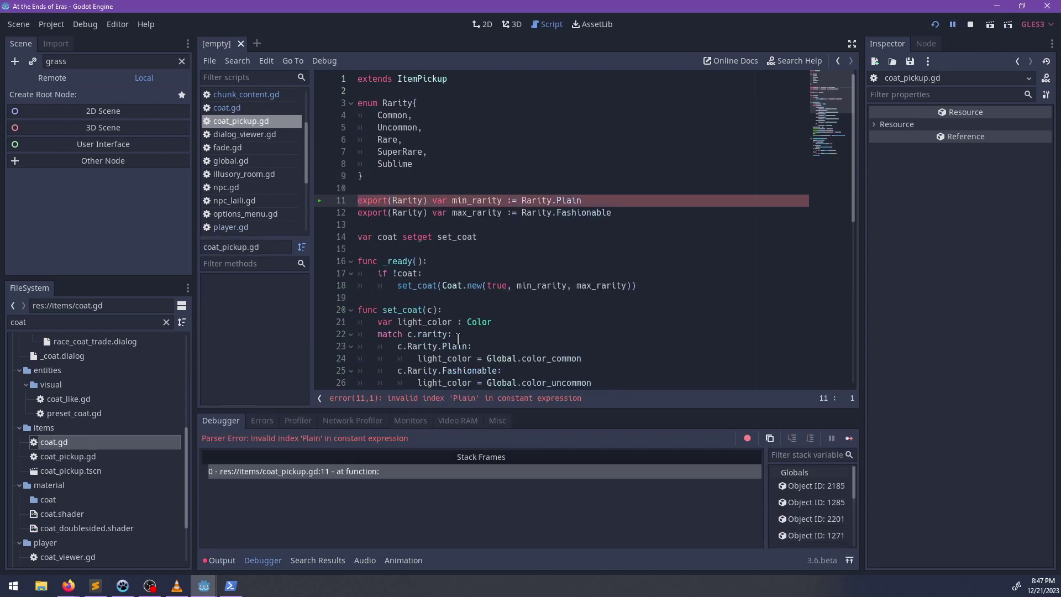
# Step: Replace the Rarity enum in coat_pickup.gd with the one copied from coat.gd, remove the extra blank line and rerun the project
pyautogui.click(480, 155)
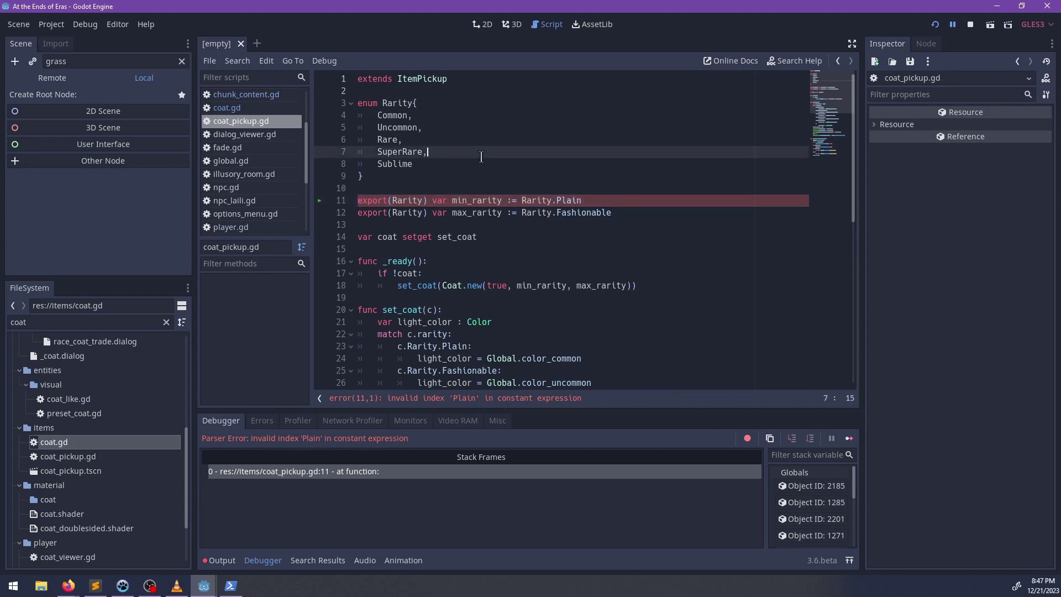
pyautogui.click(263, 105)
pyautogui.moveTo(404, 211); pyautogui.dragTo(336, 115)
pyautogui.hotkey('ctrl', 'c')
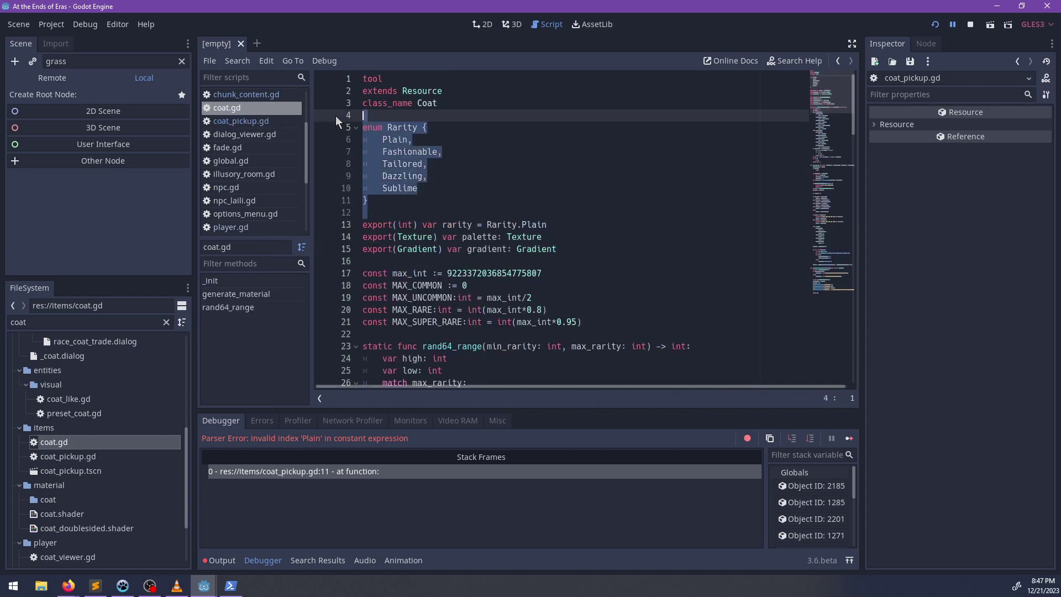
pyautogui.click(270, 117)
pyautogui.moveTo(383, 185); pyautogui.dragTo(327, 105)
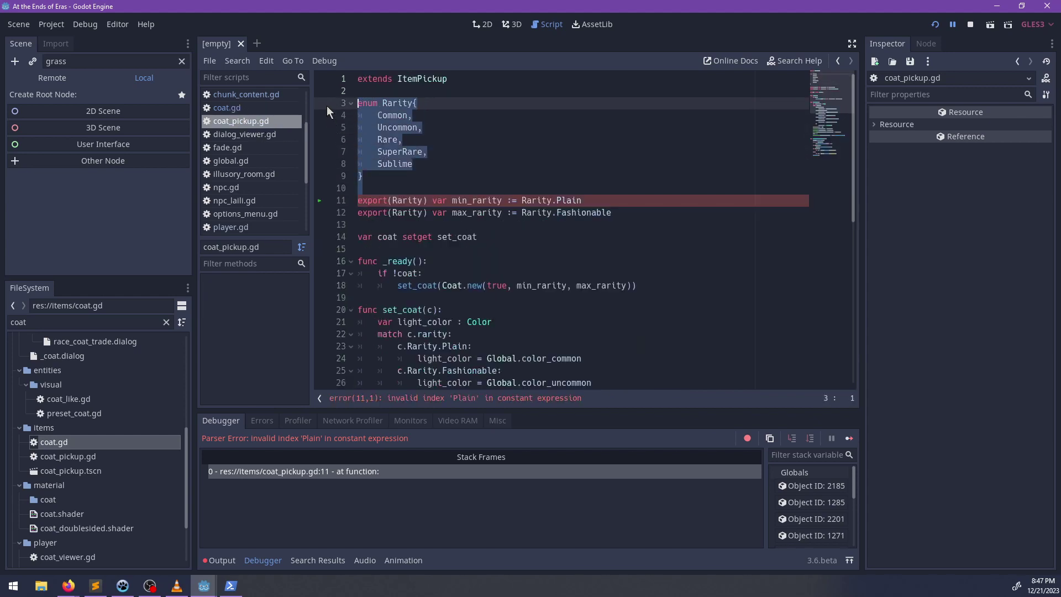
pyautogui.hotkey('ctrl', 'v')
pyautogui.click(390, 103)
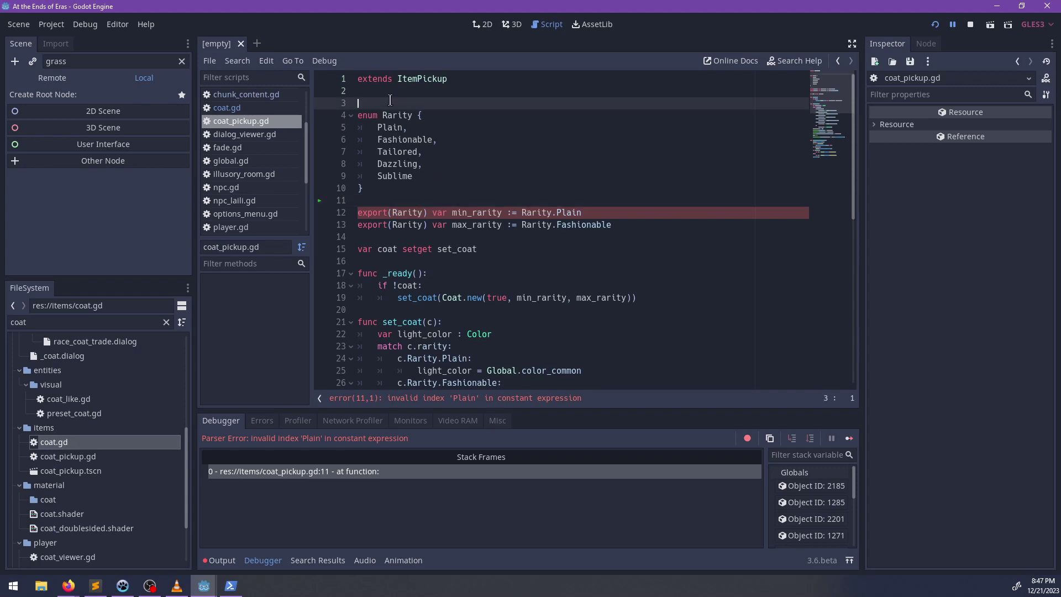
pyautogui.press('BackSpace')
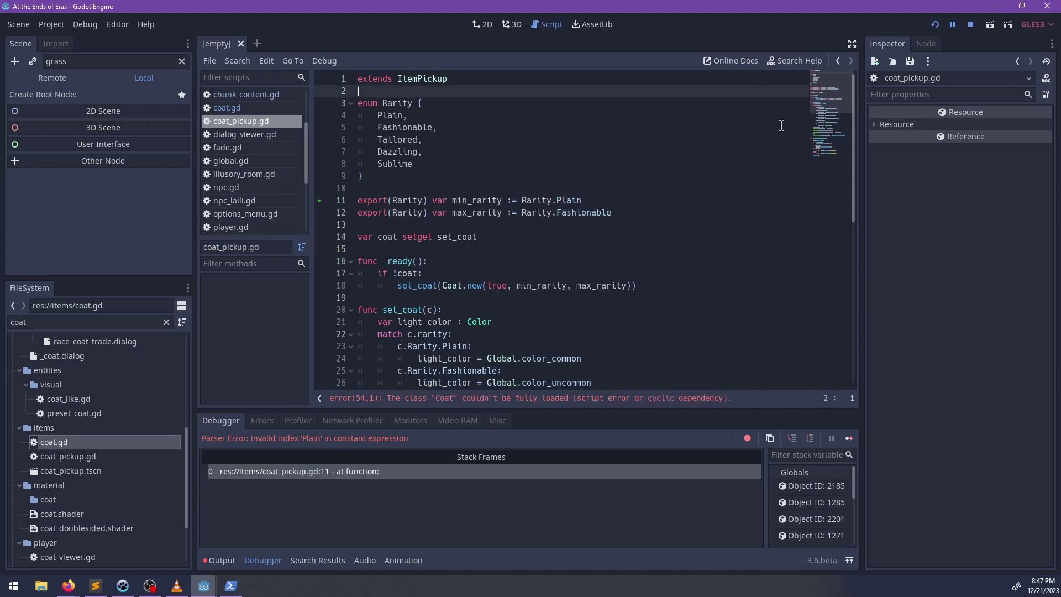
pyautogui.press('F5')
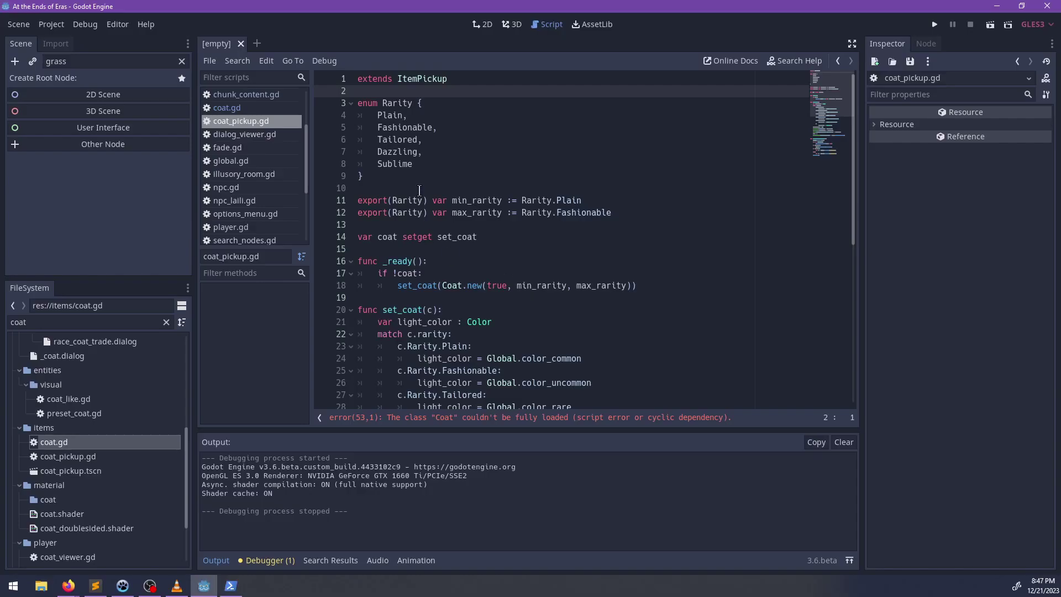
# Step: Try removing the local Rarity enum from coat_pickup.gd
pyautogui.moveTo(412, 164); pyautogui.dragTo(336, 105)
pyautogui.moveTo(366, 176); pyautogui.dragTo(328, 97)
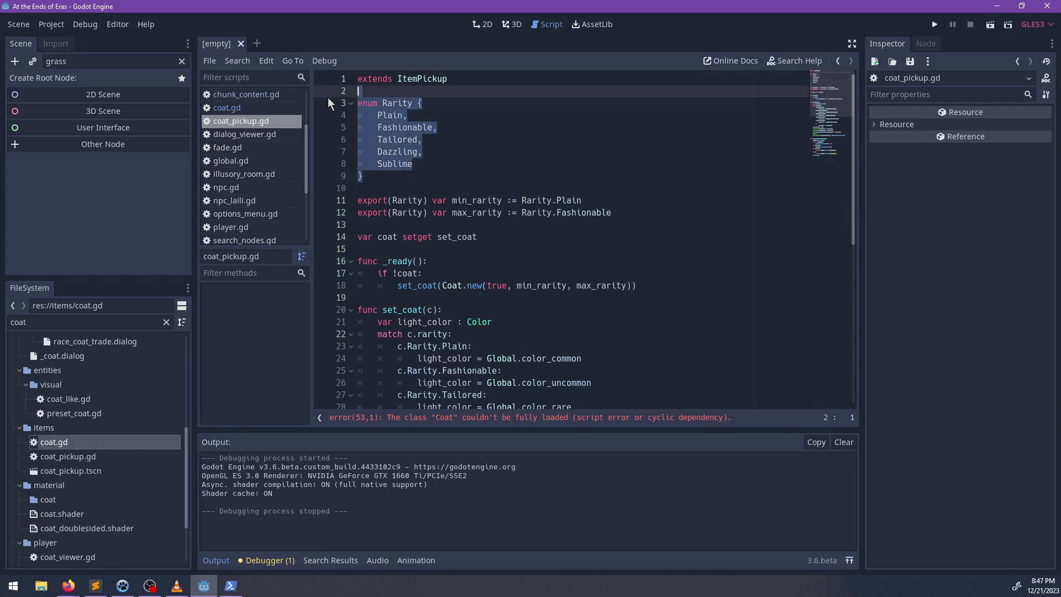
pyautogui.press('BackSpace')
pyautogui.press('BackSpace')
# Step: Try changing the export types of min_rarity and max_rarity in coat_pickup.gd to Coat.Rarity
pyautogui.press('Down')
pyautogui.press('Down')
pyautogui.hotkey('ctrl', 'Left')
pyautogui.hotkey('ctrl', 'Left')
pyautogui.hotkey('ctrl', 'Left')
pyautogui.write('Coat.')
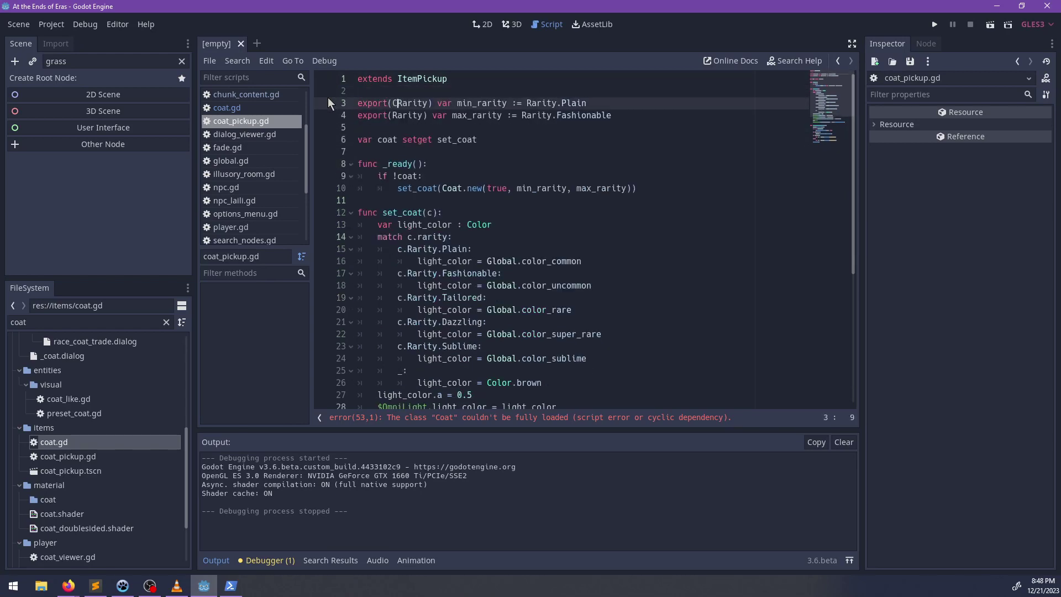
pyautogui.press('Down')
pyautogui.hotkey('ctrl', 'Left')
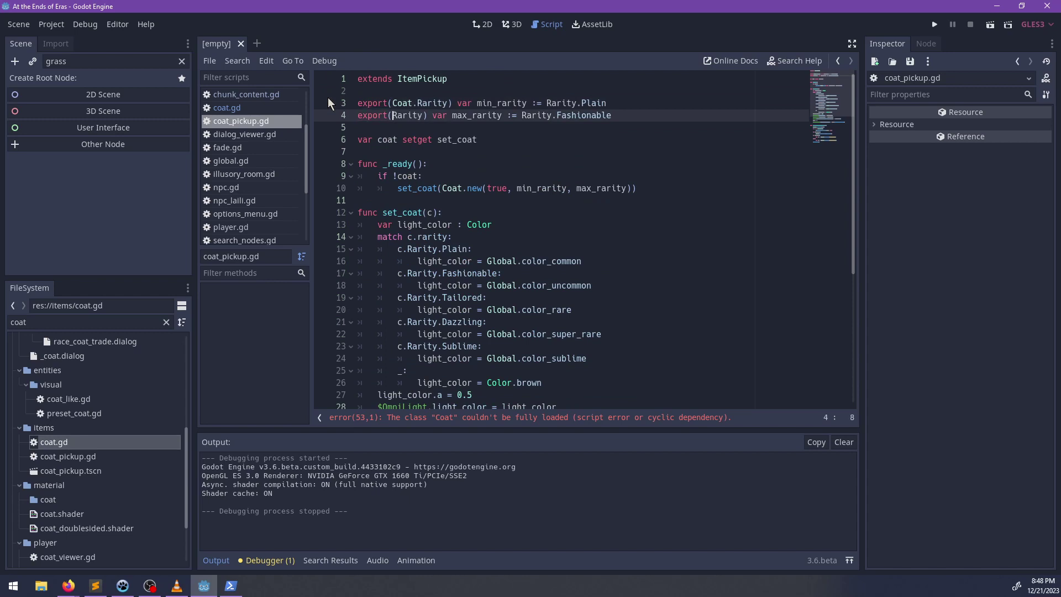
pyautogui.write('Coat.')
pyautogui.press('Up')
pyautogui.hotkey('ctrl', 'Left')
pyautogui.hotkey('ctrl', 'Left')
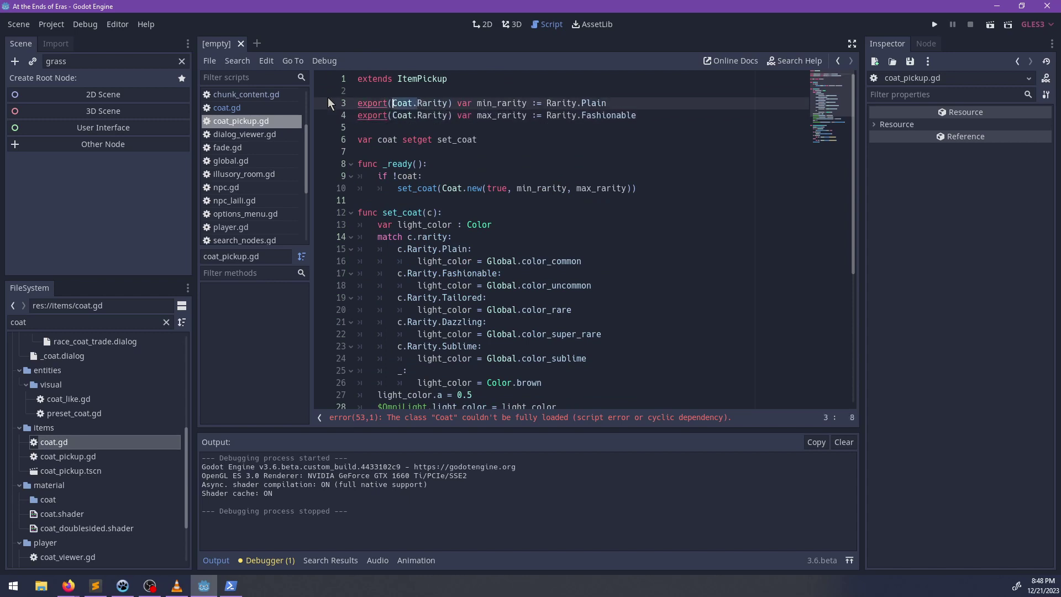
# Step: Try changing the defaults of min_rarity and max_rarity to Coat.Rarity.Plain and Coat.Rarity.Fashionable
pyautogui.click(547, 104)
pyautogui.write('Coat.')
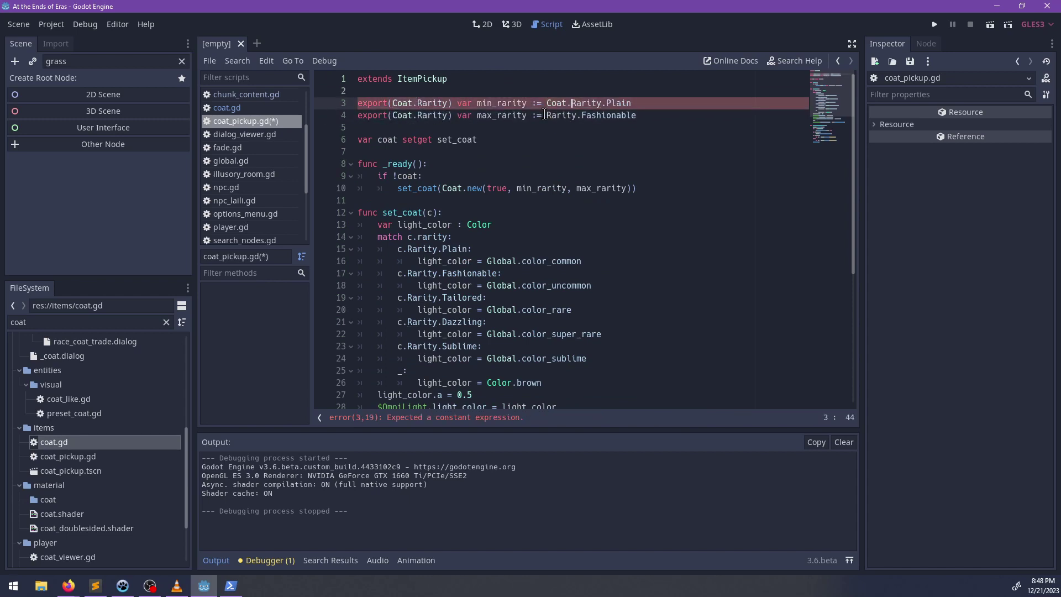
pyautogui.click(547, 116)
pyautogui.write('Coat.')
pyautogui.click(608, 177)
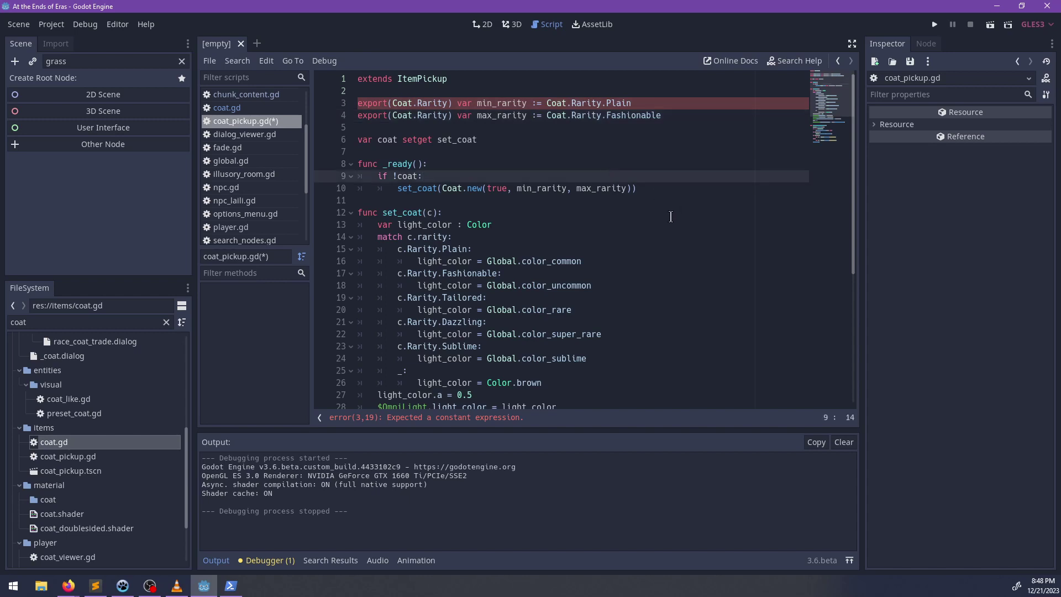
# Step: Undo and redo the latest Coat.Rarity edits in coat_pickup.gd
pyautogui.hotkey('ctrl', 'z')
pyautogui.hotkey('ctrl', 'z')
pyautogui.hotkey('ctrl', 'z')
pyautogui.hotkey('ctrl', 'z')
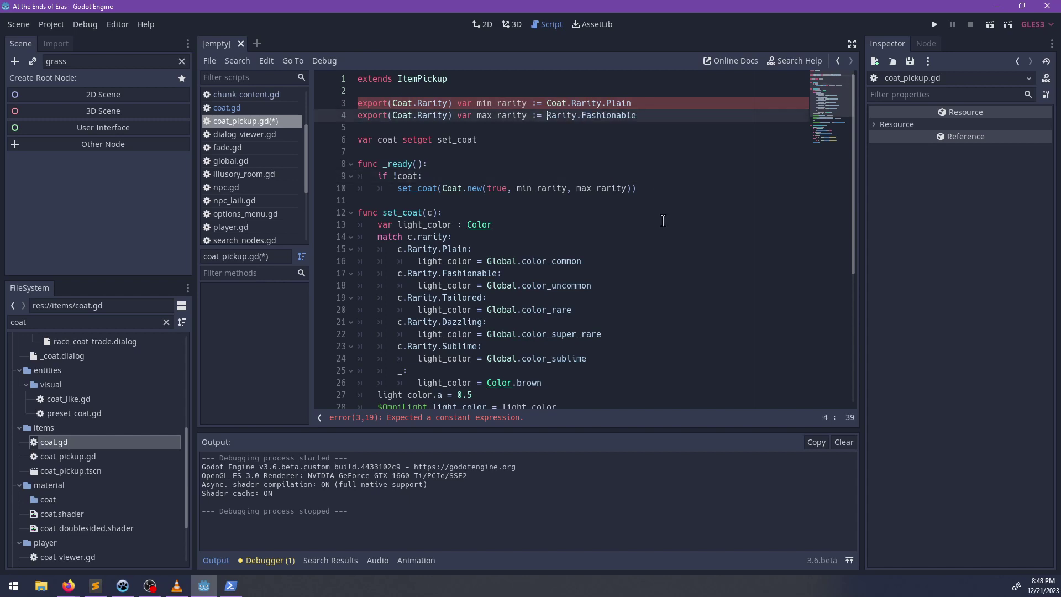
pyautogui.hotkey('ctrl', 'y')
pyautogui.hotkey('ctrl', 'y')
pyautogui.hotkey('ctrl', 'y')
pyautogui.hotkey('ctrl', 'y')
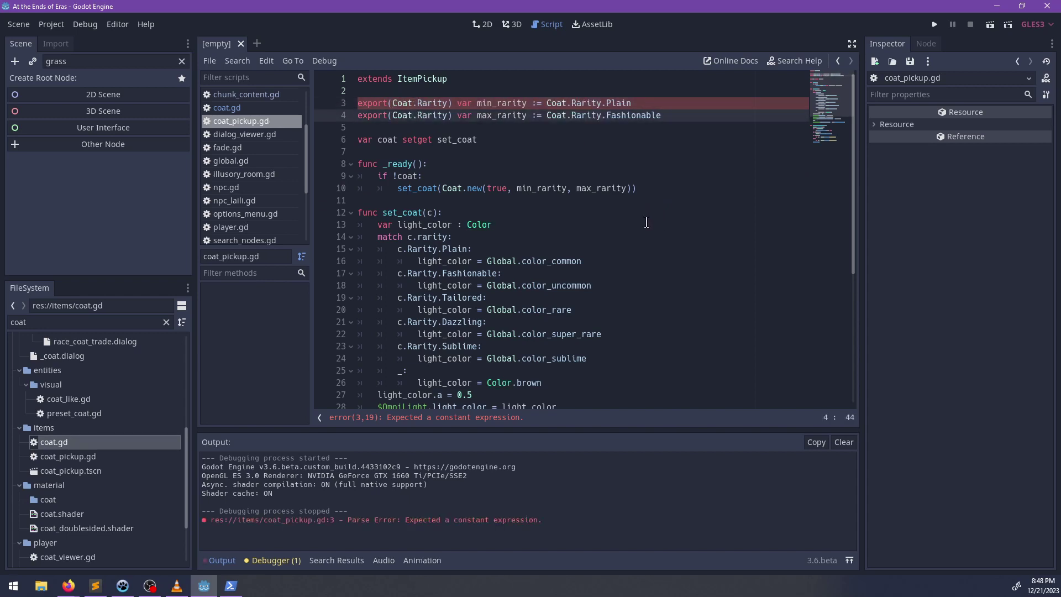
# Step: Undo all the Coat.Rarity edits in coat_pickup.gd back to the local Rarity enum
pyautogui.hotkey('ctrl', 'z')
pyautogui.hotkey('ctrl', 'z')
pyautogui.hotkey('ctrl', 'z')
pyautogui.hotkey('ctrl', 'z')
pyautogui.hotkey('ctrl', 'z')
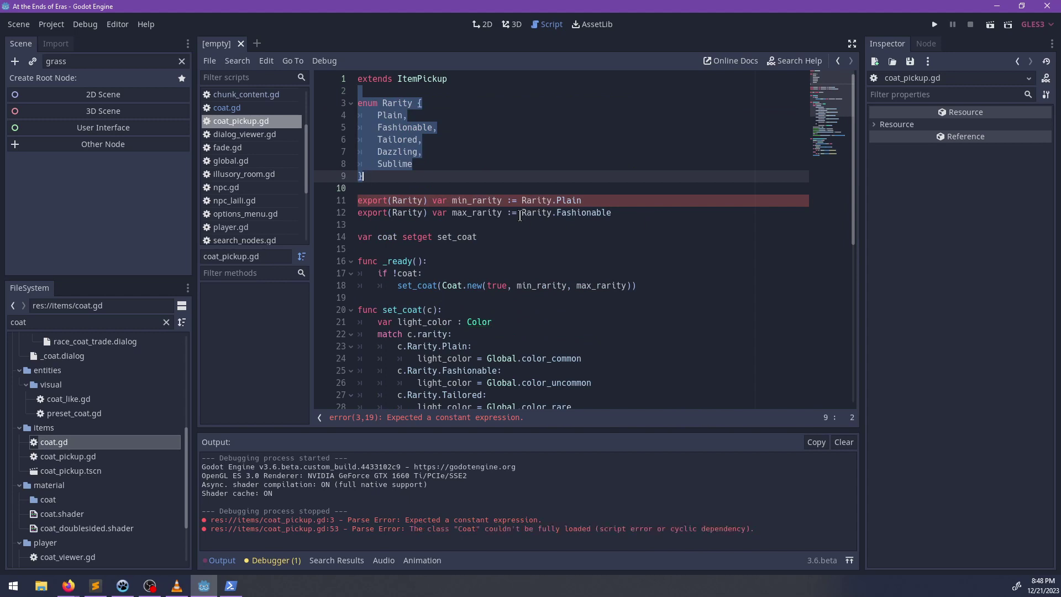
pyautogui.click(461, 174)
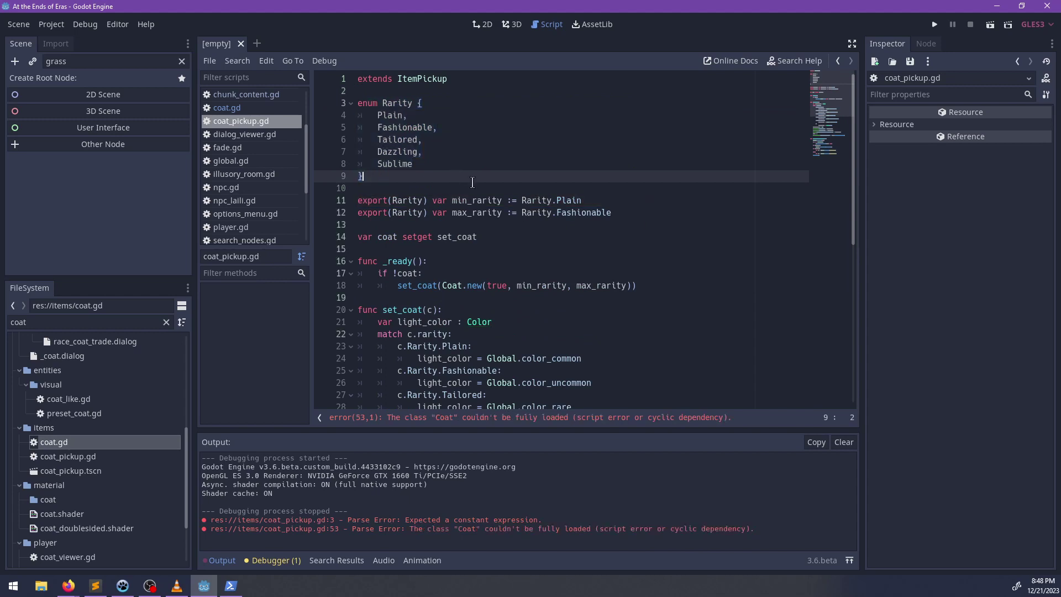
# Step: Run the project, pause the game and open the Wardrobe
pyautogui.press('F5')
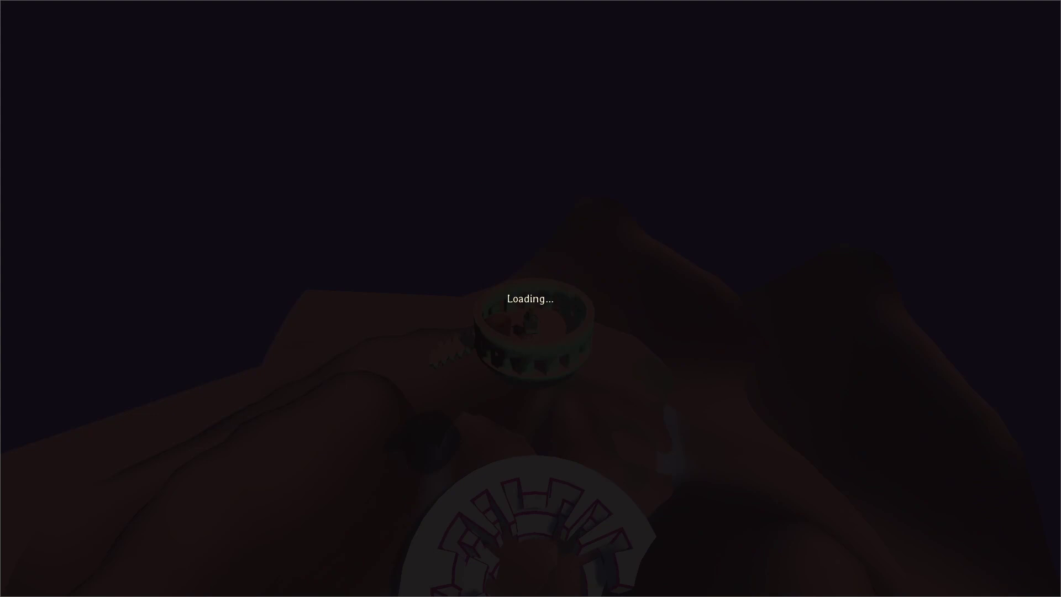
pyautogui.press('Escape')
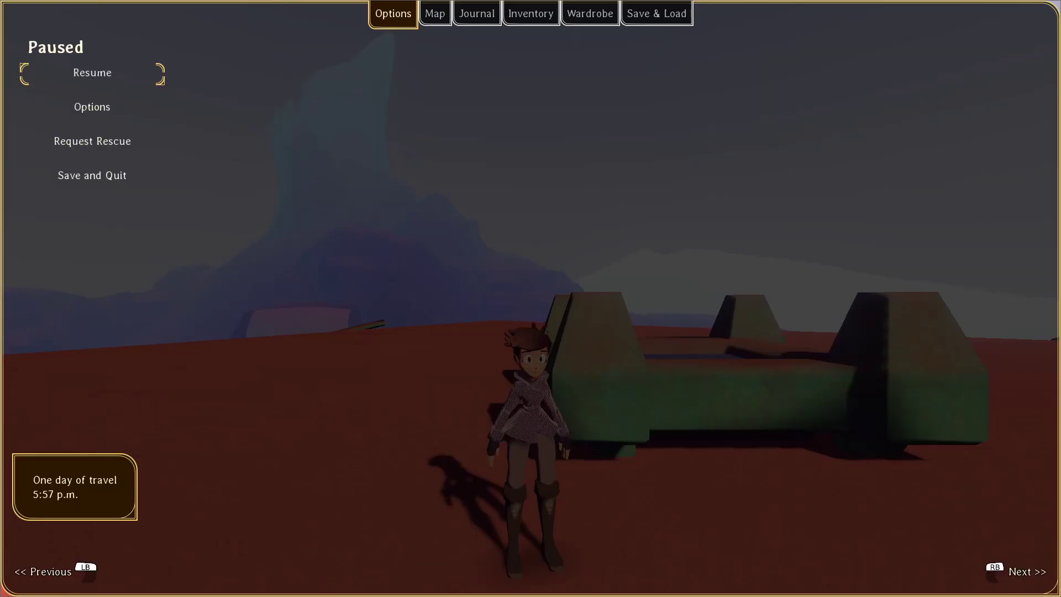
pyautogui.press('q')
pyautogui.press('q')
# Step: Cycle the Wardrobe's rarity filter back and forth through all five levels from Plain to Sublime to check their names
pyautogui.press('Down')
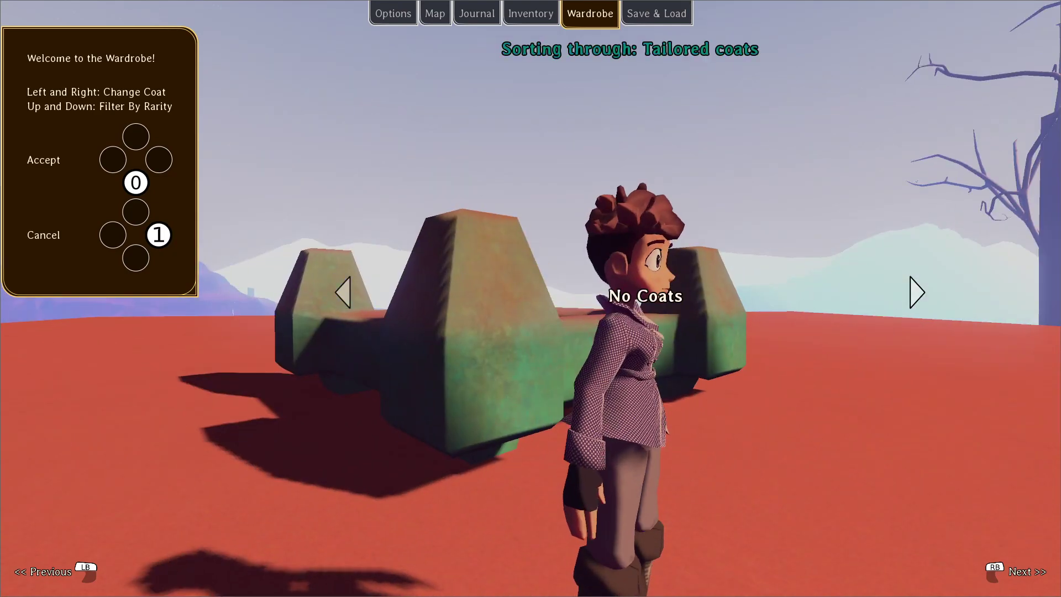
pyautogui.press('Down')
pyautogui.press('Down')
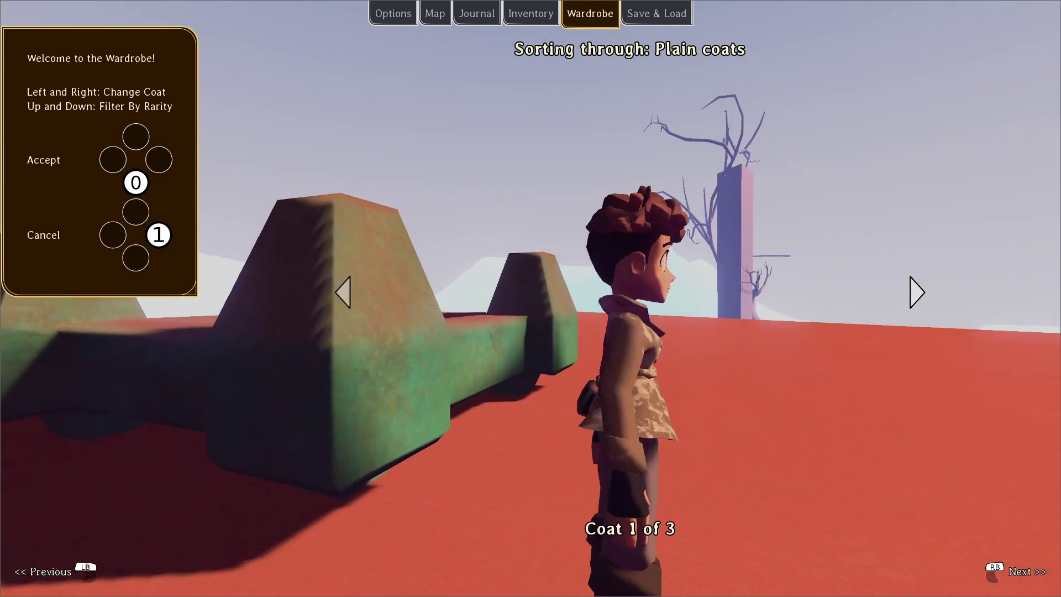
pyautogui.press('Up')
pyautogui.press('Up')
pyautogui.press('Up')
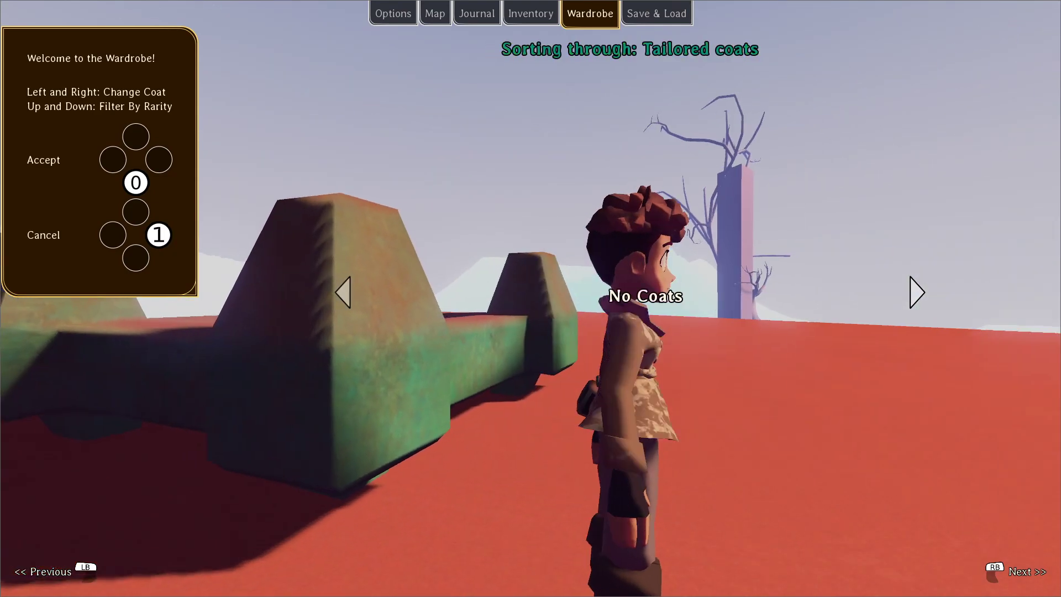
pyautogui.press('Up')
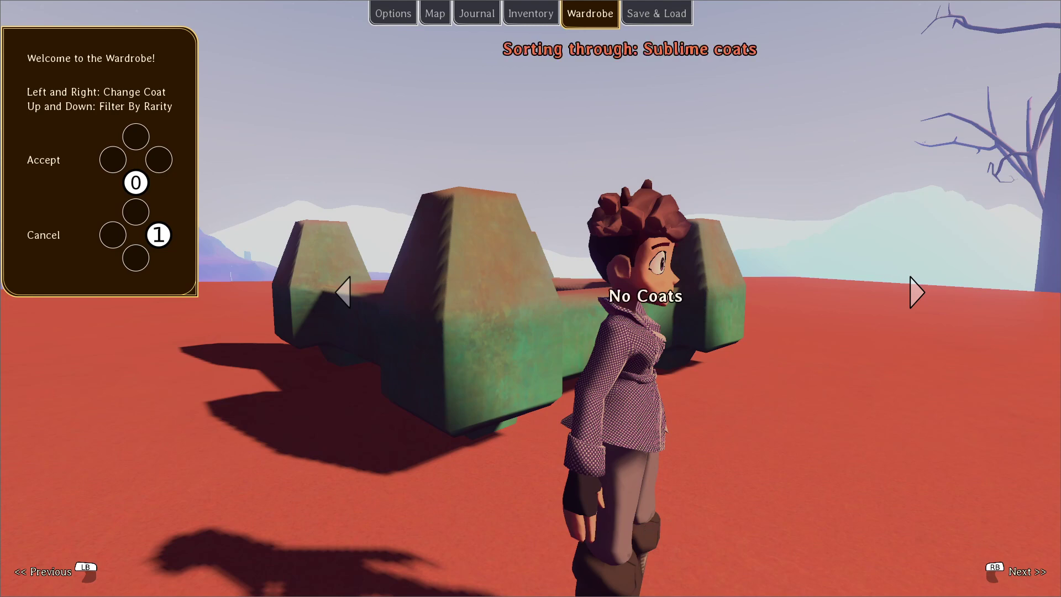
pyautogui.press('Down')
pyautogui.press('Down')
pyautogui.press('Down')
pyautogui.press('Down')
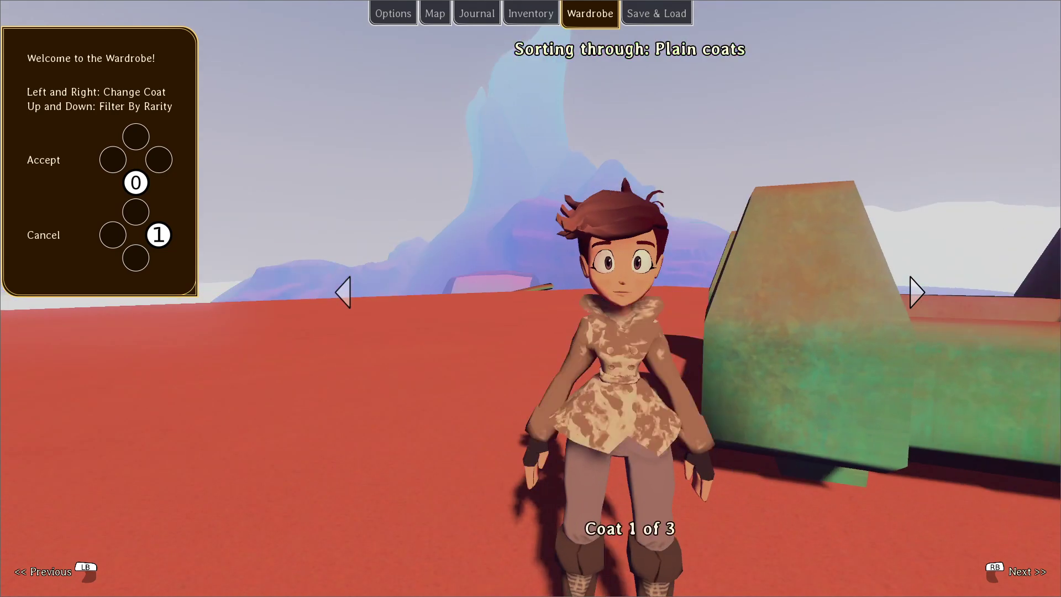
pyautogui.press('Up')
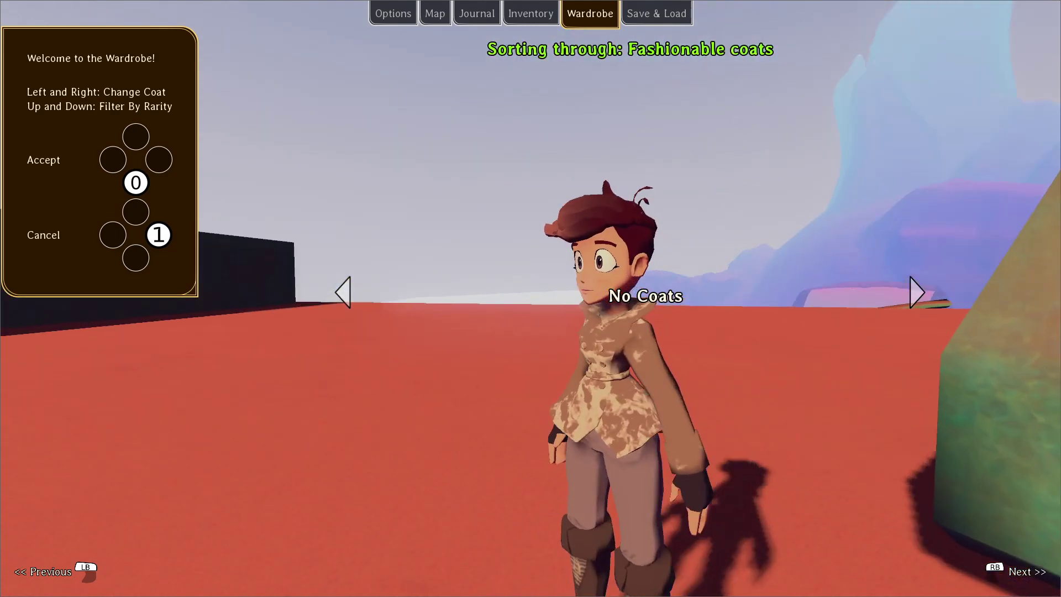
pyautogui.press('Up')
pyautogui.press('Up')
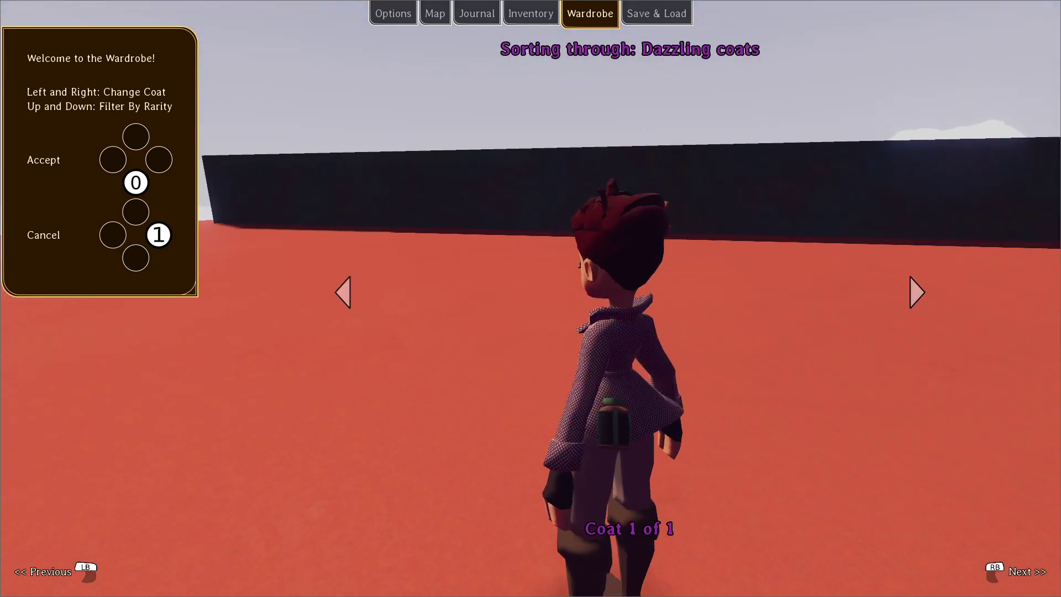
pyautogui.press('Down')
pyautogui.press('Up')
pyautogui.press('Up')
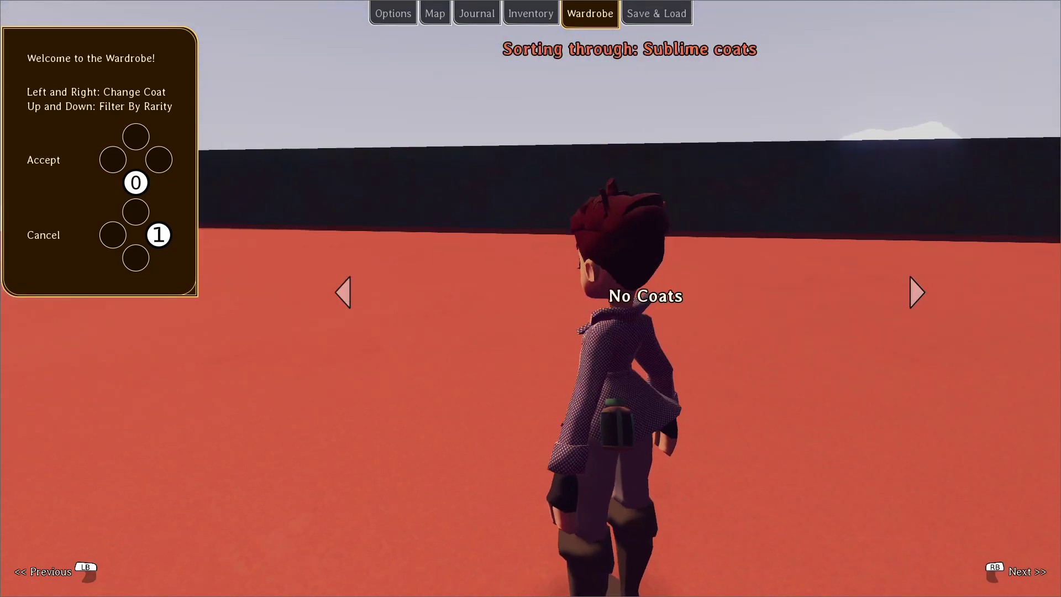
pyautogui.press('Down')
pyautogui.press('Up')
pyautogui.press('Down')
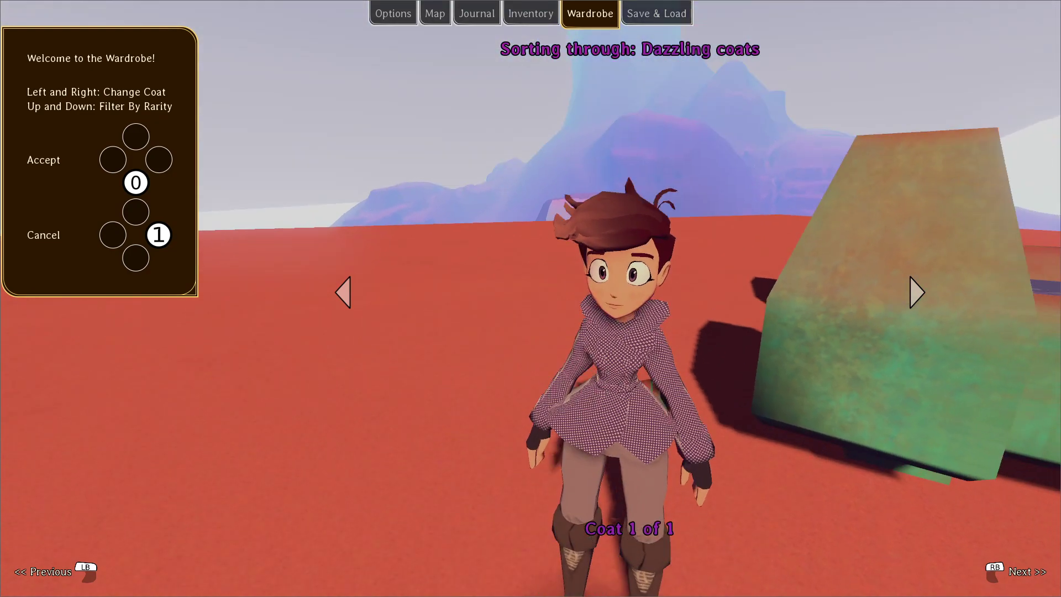
# Step: Accept the Dazzling coat and play on, running and jumping forward across the terrain
pyautogui.press('Return')
pyautogui.press('w')
pyautogui.press('space')
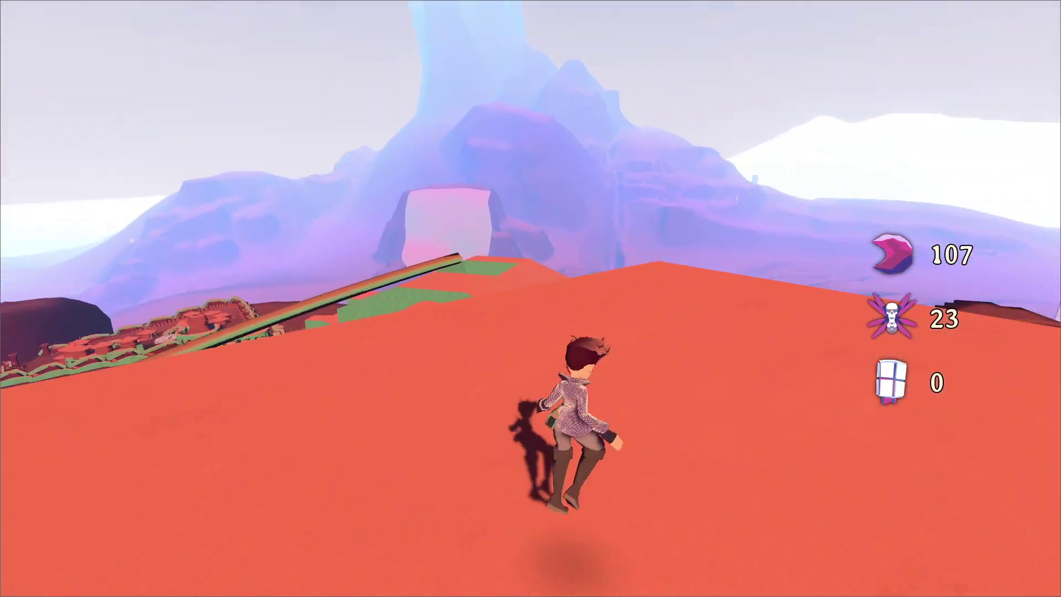
pyautogui.press('w')
pyautogui.press('space')
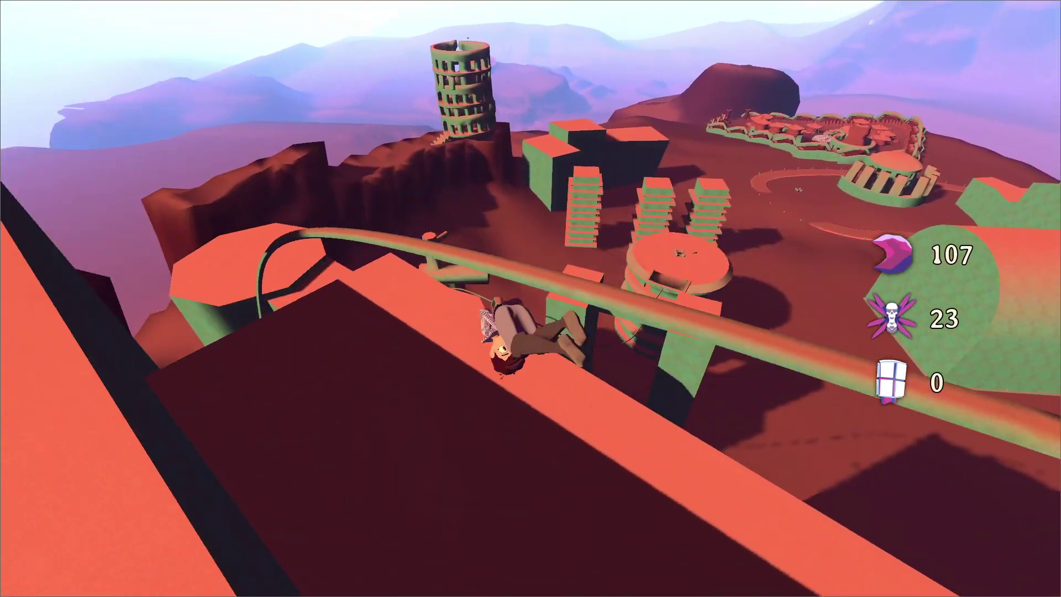
# Step: Run, climb and jump the character across the rooftops and ledges, and pause the game
pyautogui.press('w')
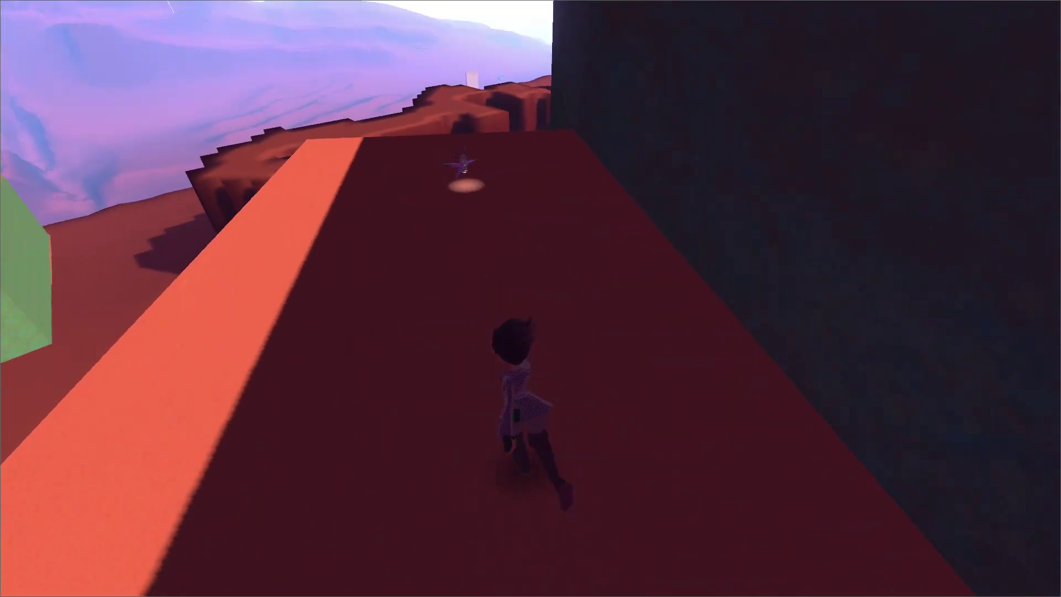
pyautogui.press('w')
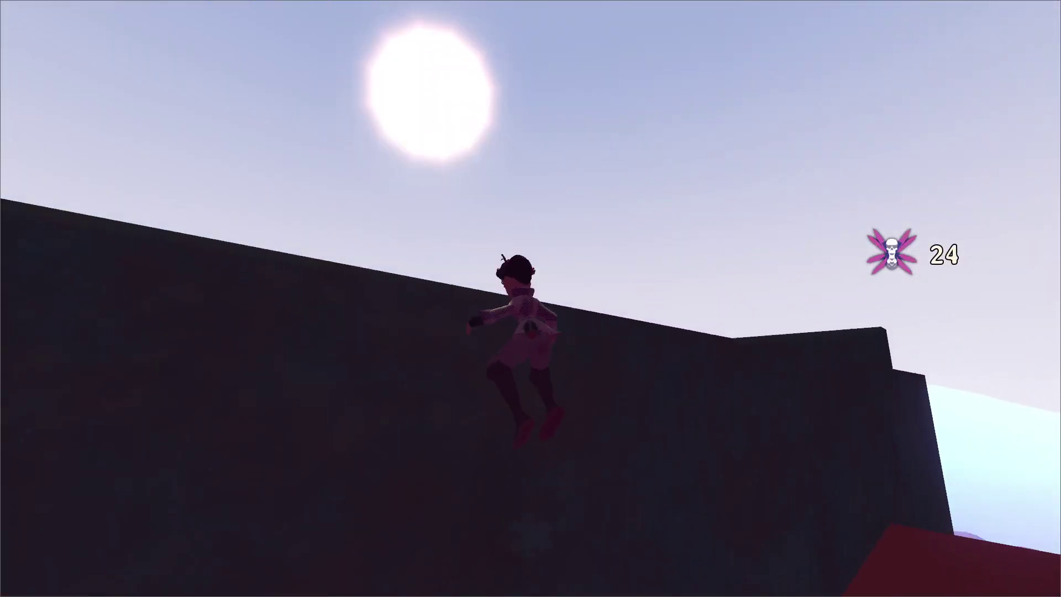
pyautogui.press('w')
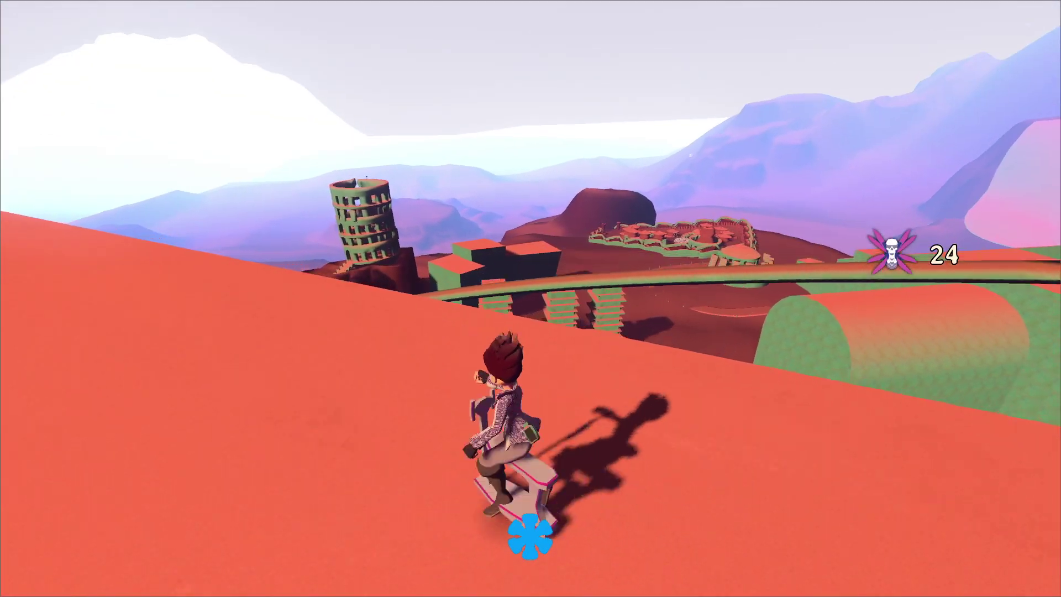
pyautogui.press('space')
pyautogui.press('w')
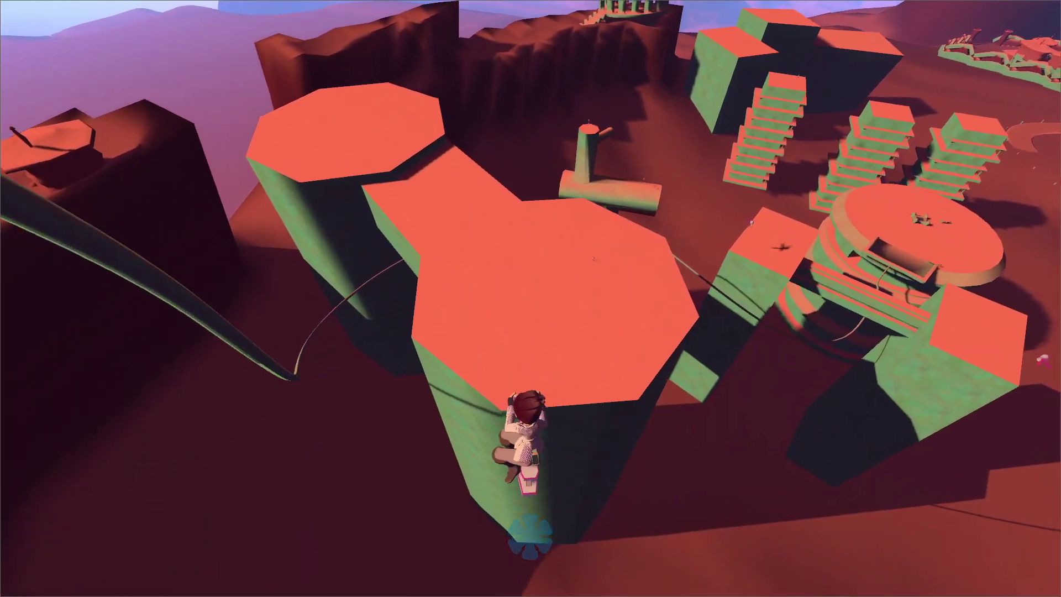
pyautogui.press('w')
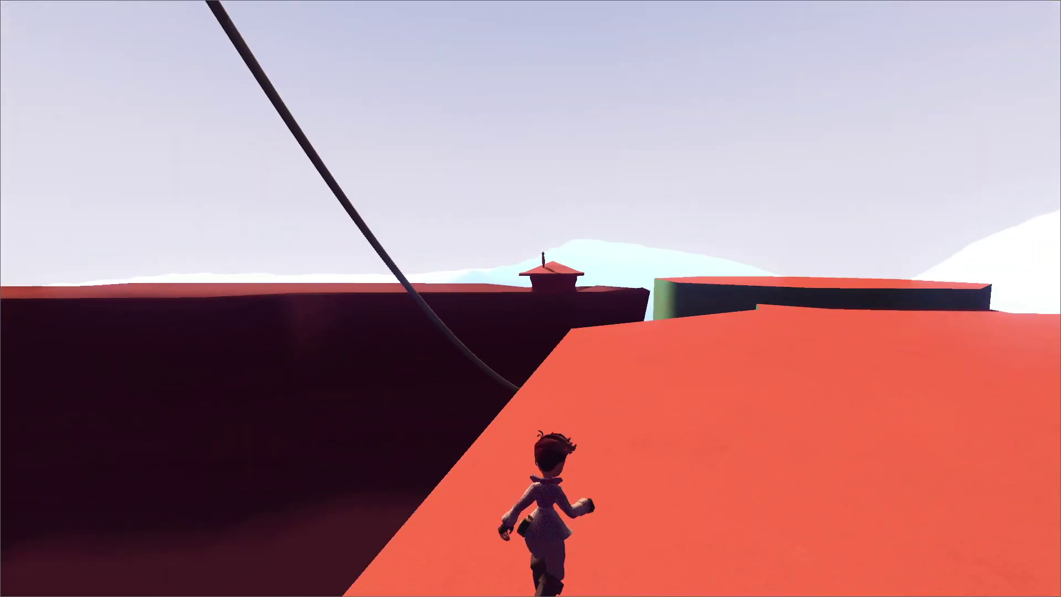
pyautogui.press('space')
pyautogui.press('d')
pyautogui.press('Escape')
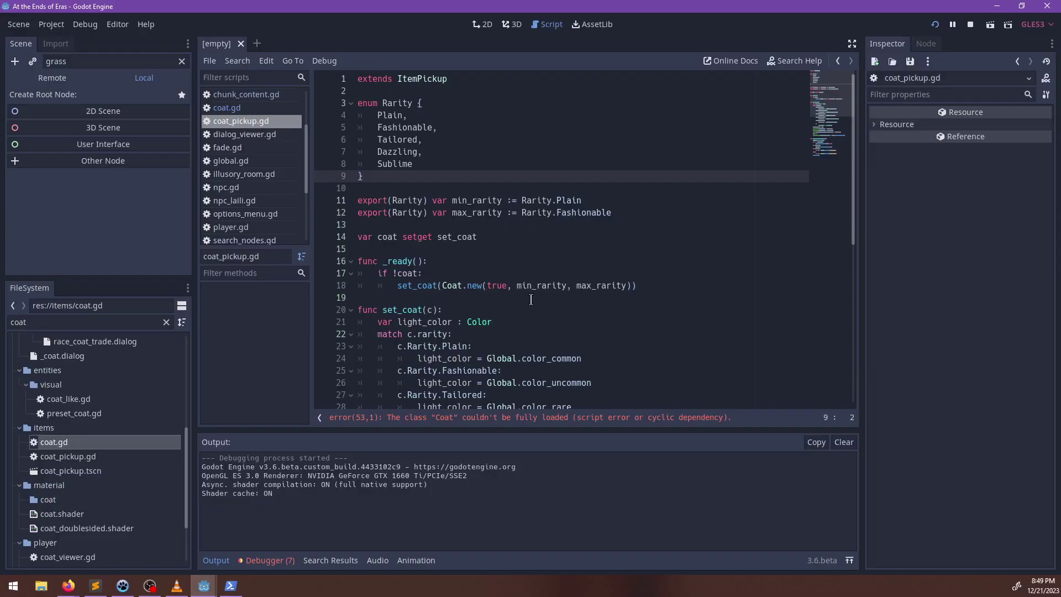
# Step: Filter the project files for "74", open chunk074.tscn, and clear the scene tree's node filter
pyautogui.doubleClick(149, 319)
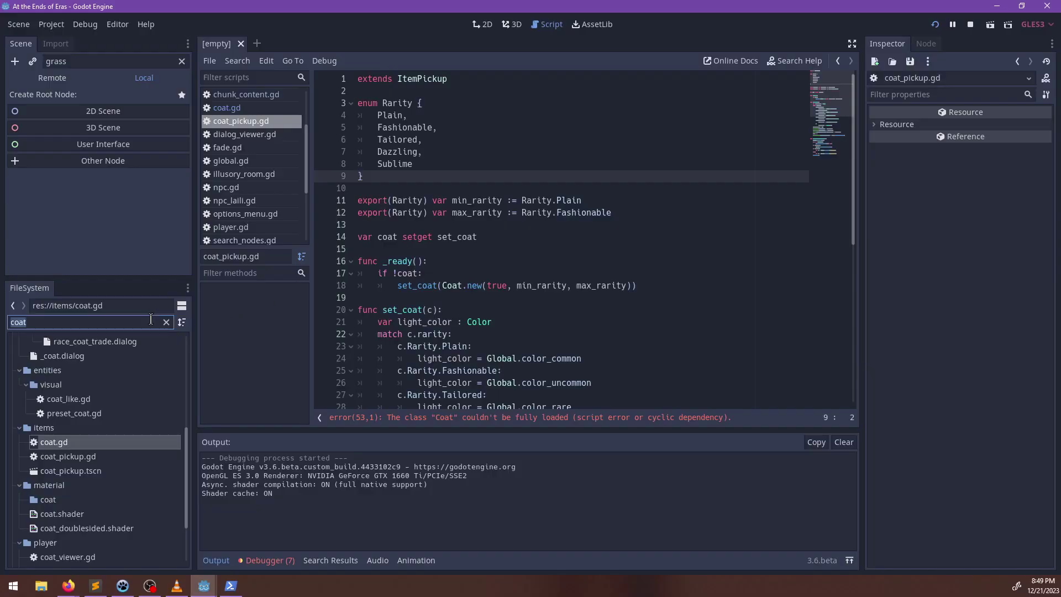
pyautogui.write('74')
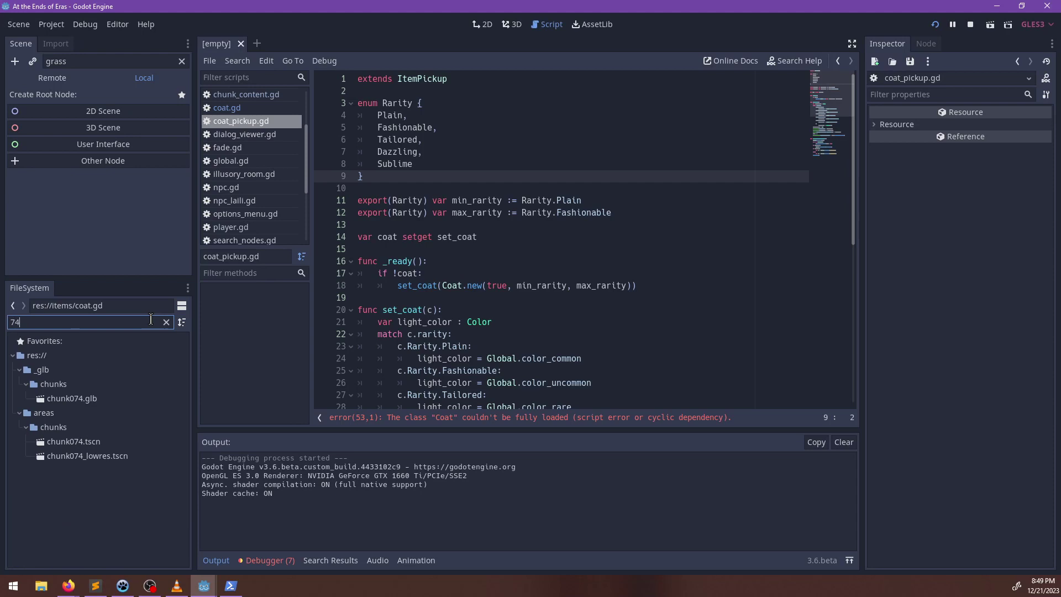
pyautogui.click(89, 442)
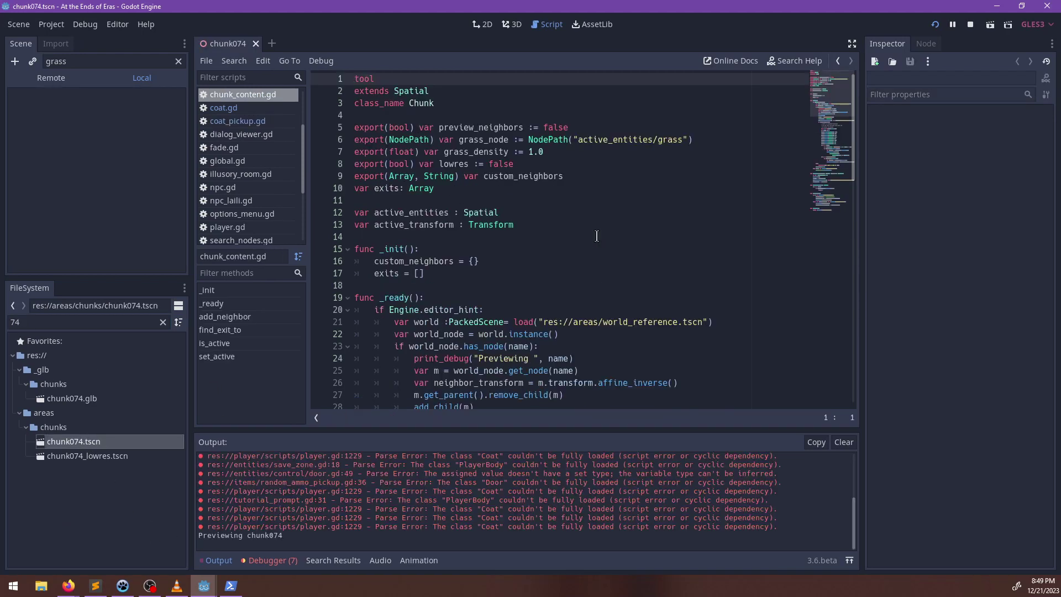
pyautogui.click(179, 59)
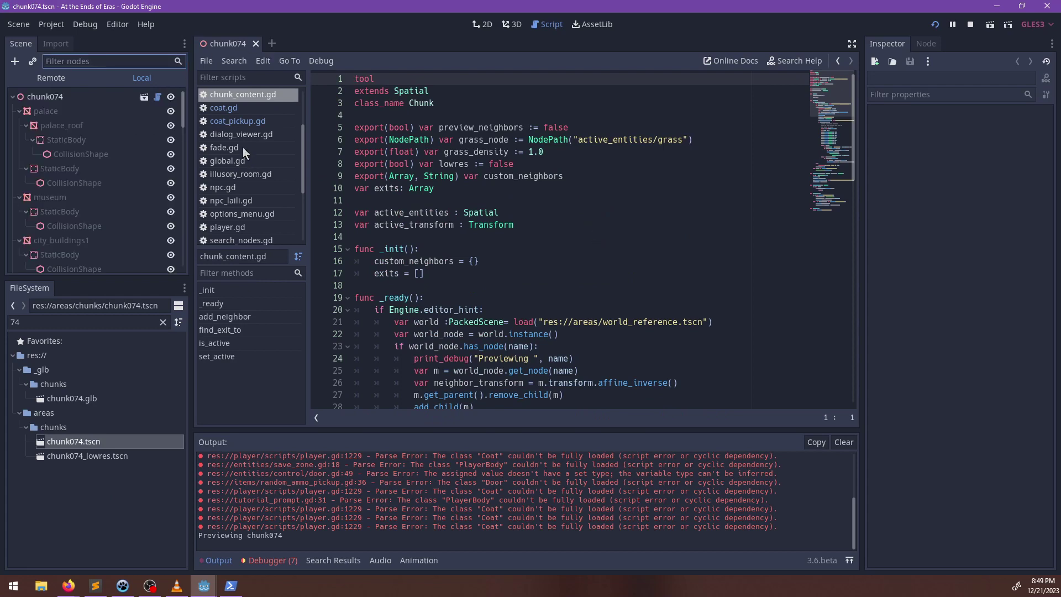
# Step: Search player.gd for "nostand", "no_sta" and "stand"
pyautogui.scroll(-1, 270, 227)
pyautogui.click(246, 184)
pyautogui.click(462, 225)
pyautogui.hotkey('ctrl', 'f')
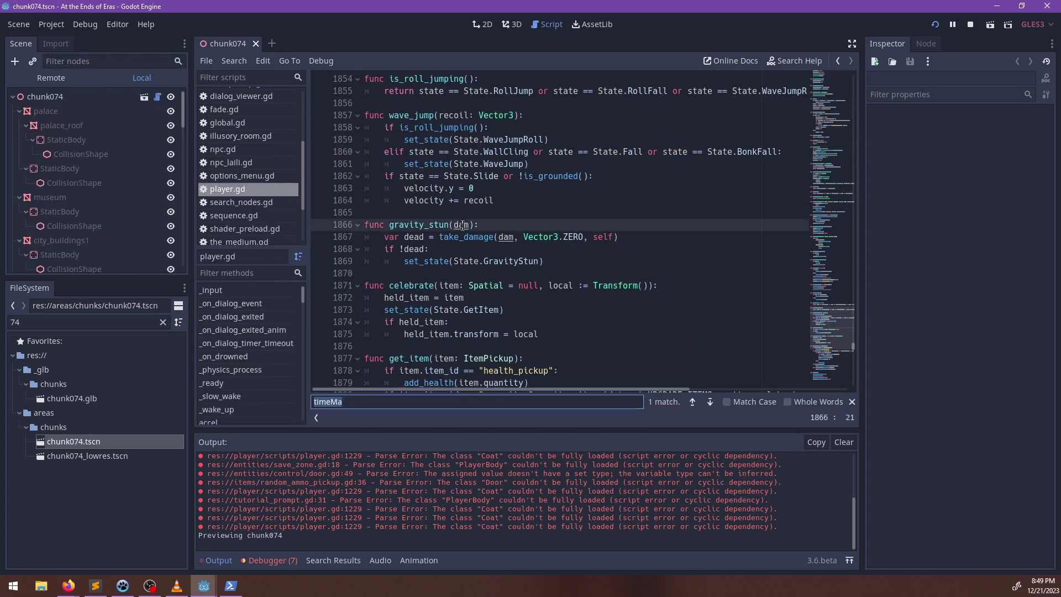
pyautogui.write('nostand')
pyautogui.hotkey('ctrl', 'BackSpace')
pyautogui.write('no_sta')
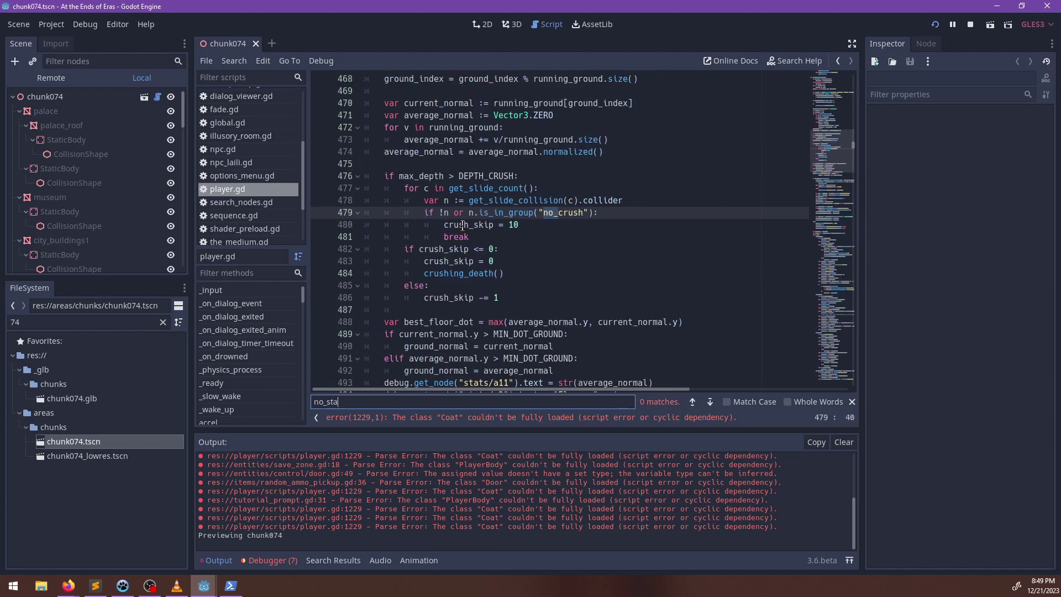
pyautogui.hotkey('ctrl', 'BackSpace')
pyautogui.write('stand')
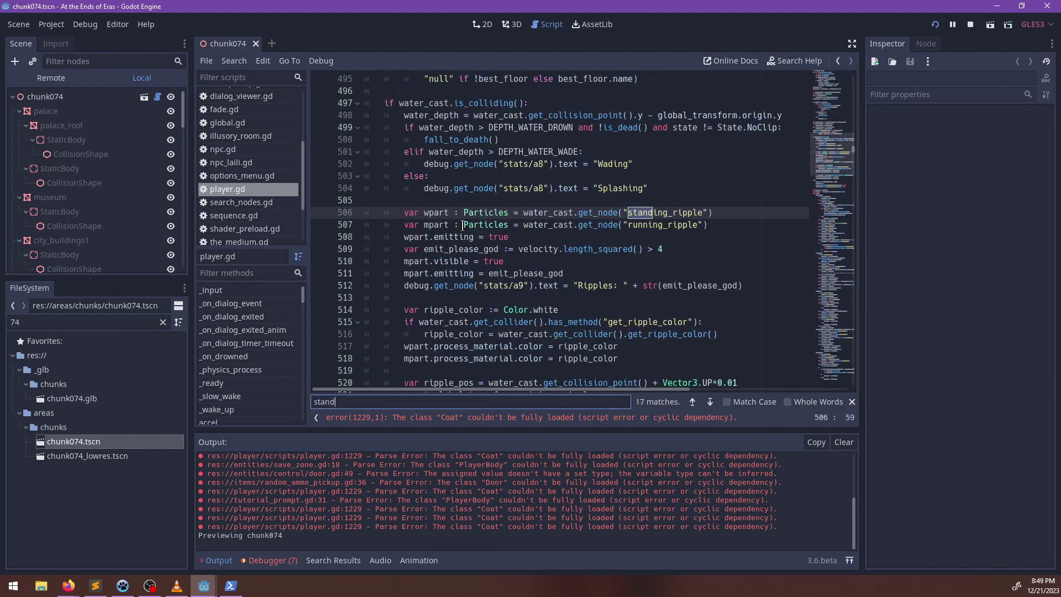
# Step: Search player.gd for "no_", cycle through the matches, and close the search
pyautogui.press('BackSpace')
pyautogui.press('BackSpace')
pyautogui.press('BackSpace')
pyautogui.press('BackSpace')
pyautogui.press('BackSpace')
pyautogui.write('no_')
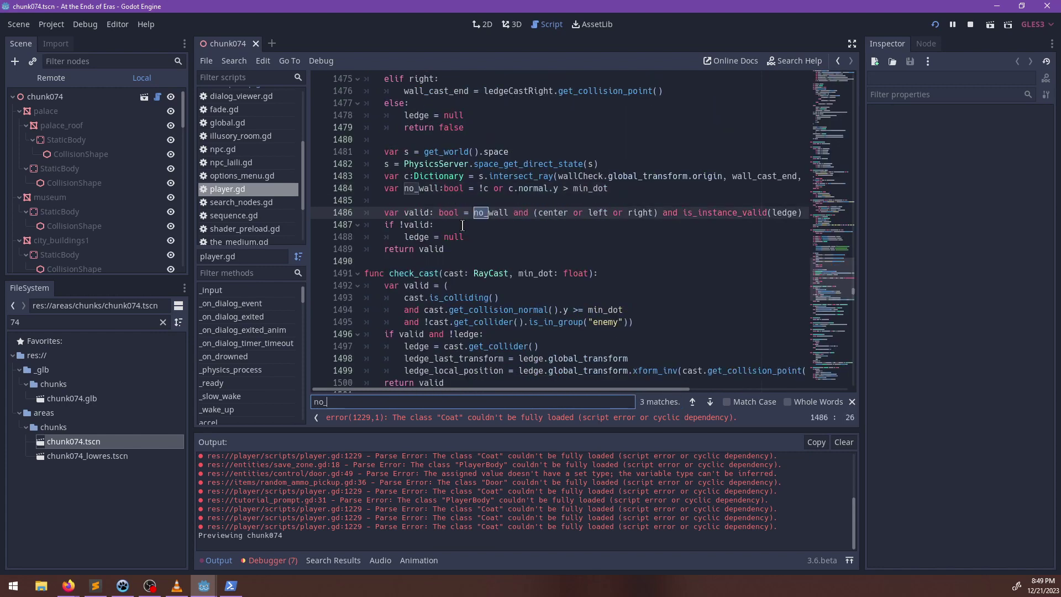
pyautogui.press('Return')
pyautogui.press('Return')
pyautogui.press('Return')
pyautogui.press('Return')
pyautogui.press('Return')
pyautogui.press('Return')
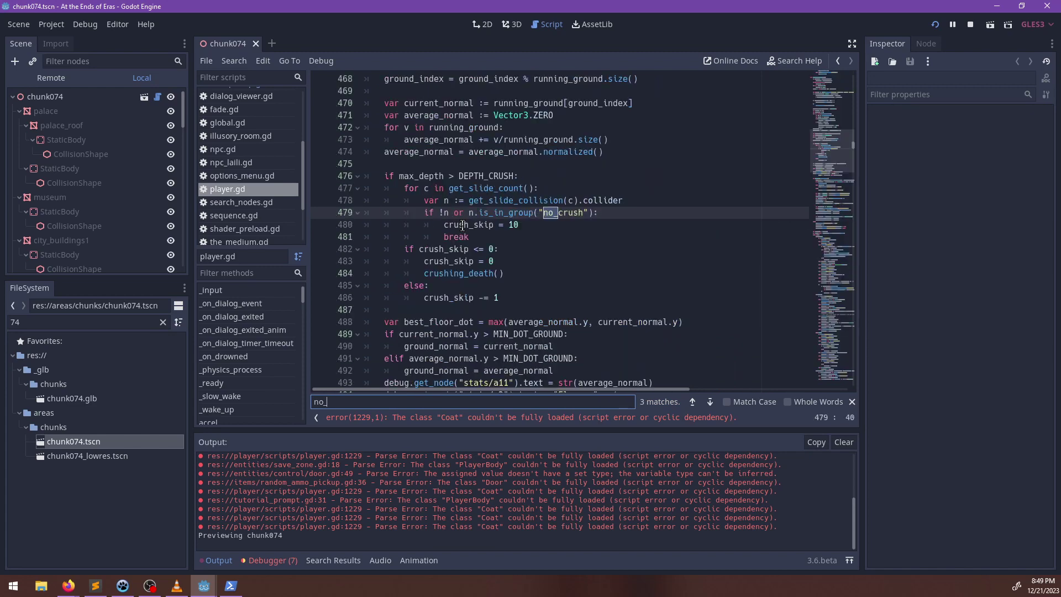
pyautogui.press('BackSpace')
pyautogui.press('BackSpace')
pyautogui.press('BackSpace')
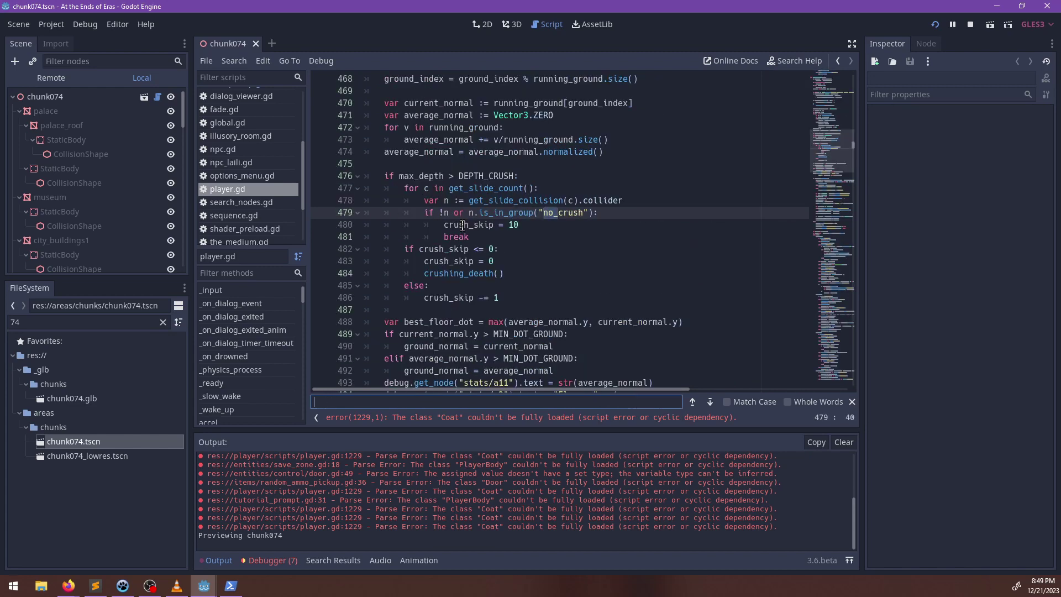
pyautogui.press('Escape')
# Step: Go to the Coat class error in player.gd, resave coat.gd, and return to player.gd with the output log cleared
pyautogui.click(649, 421)
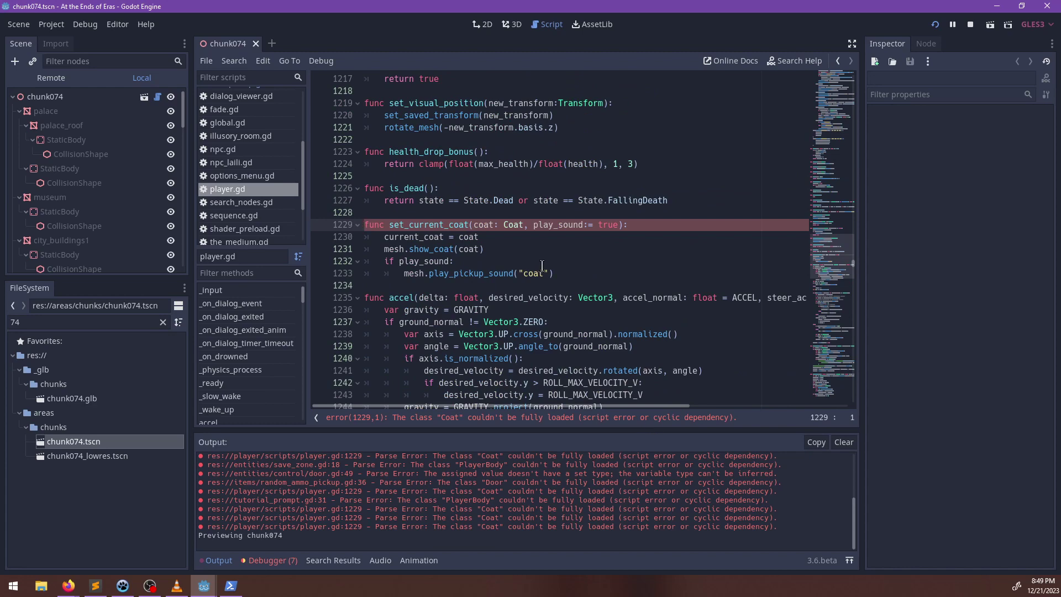
pyautogui.scroll(3, 272, 148)
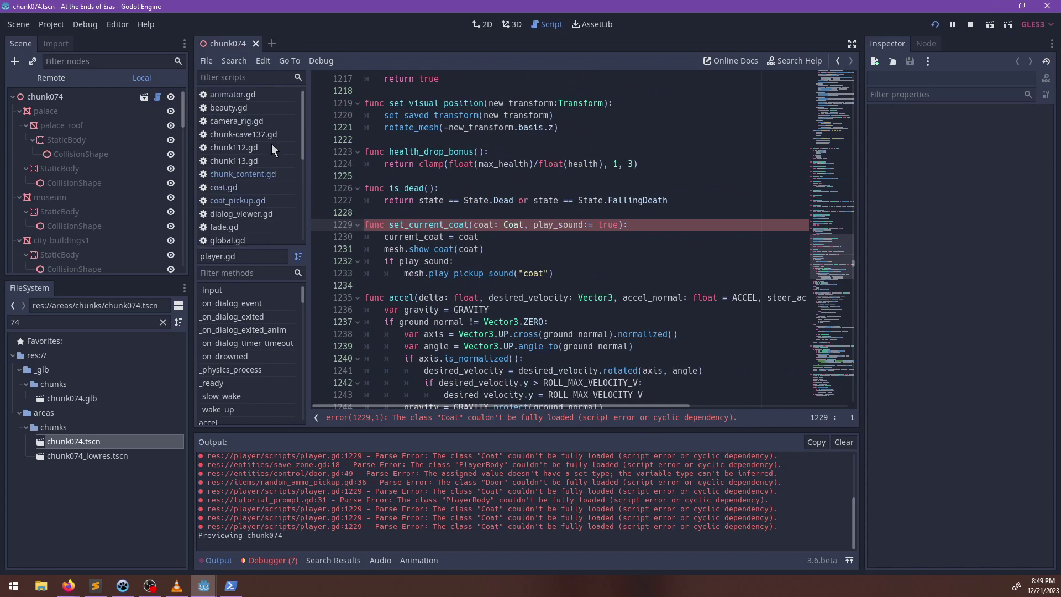
pyautogui.click(233, 188)
pyautogui.hotkey('ctrl', 's')
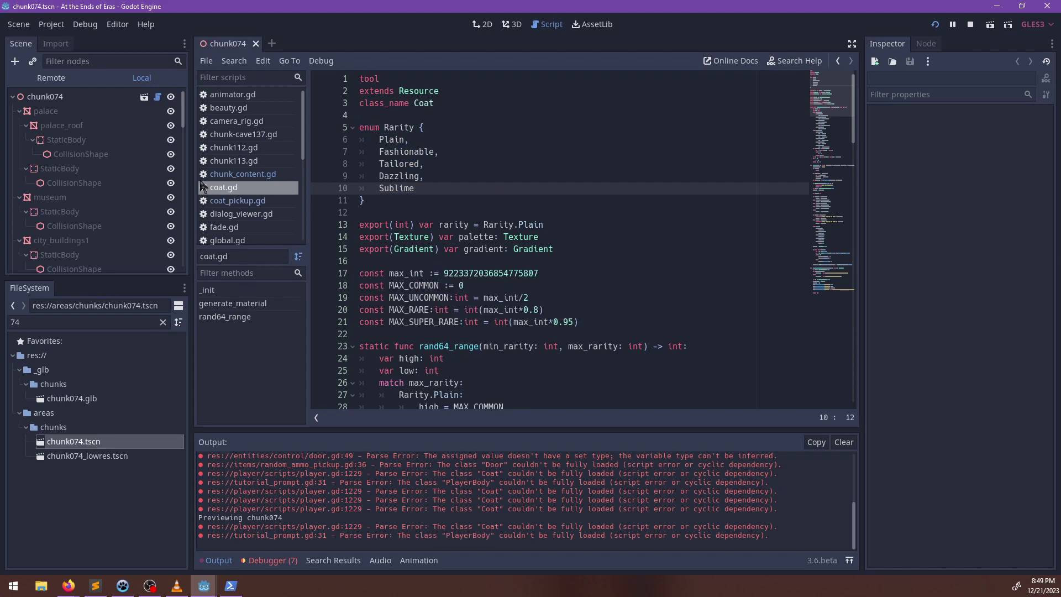
pyautogui.scroll(-3, 265, 210)
pyautogui.click(845, 443)
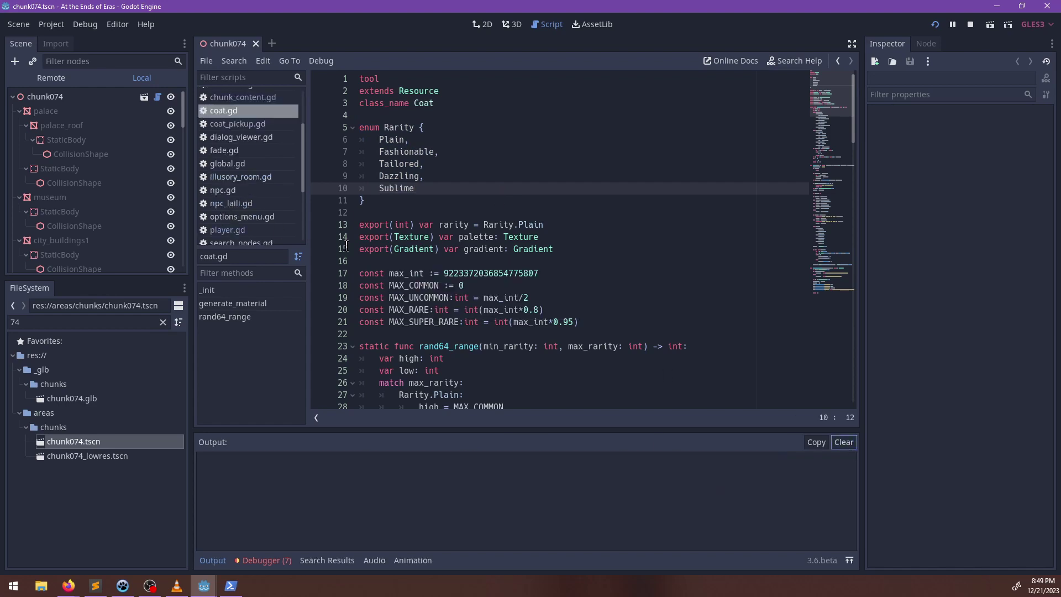
pyautogui.click(240, 229)
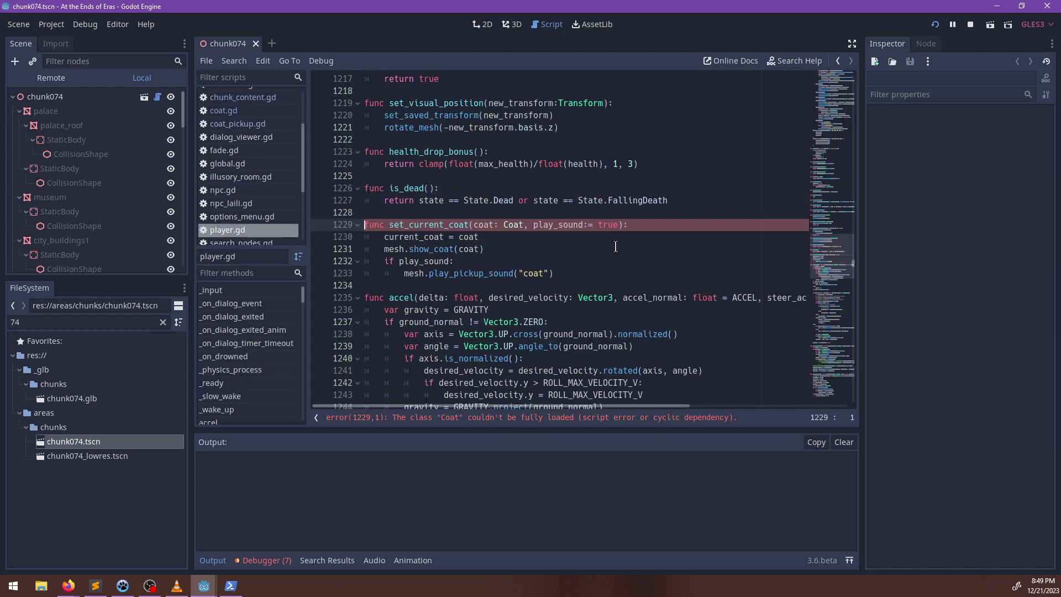
# Step: Close all open scripts and reopen only player.gd through a file search for "player", clearing the output log
pyautogui.rightClick(254, 219)
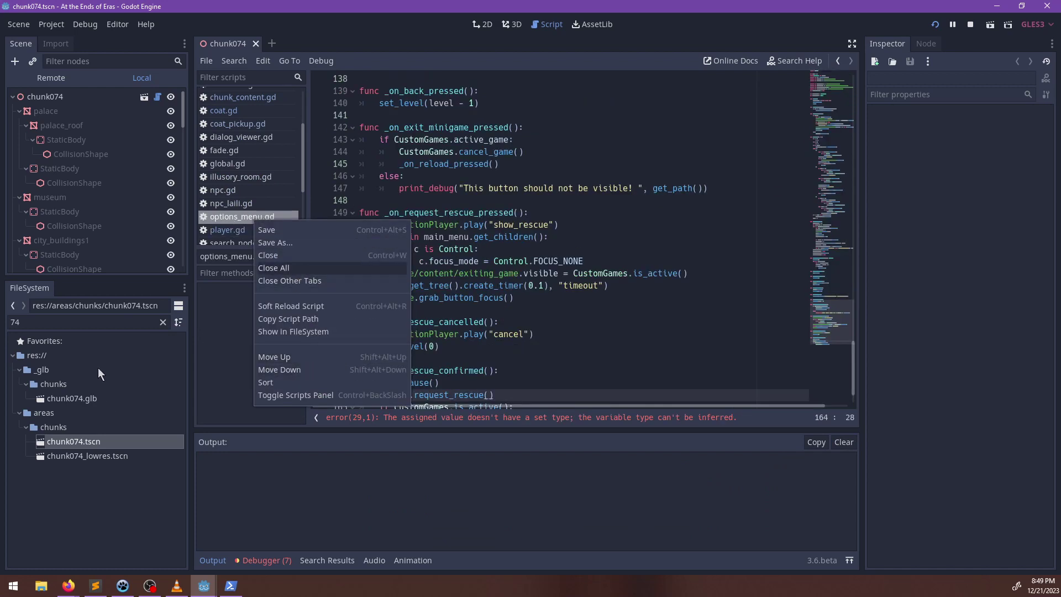
pyautogui.press('Return')
pyautogui.doubleClick(103, 323)
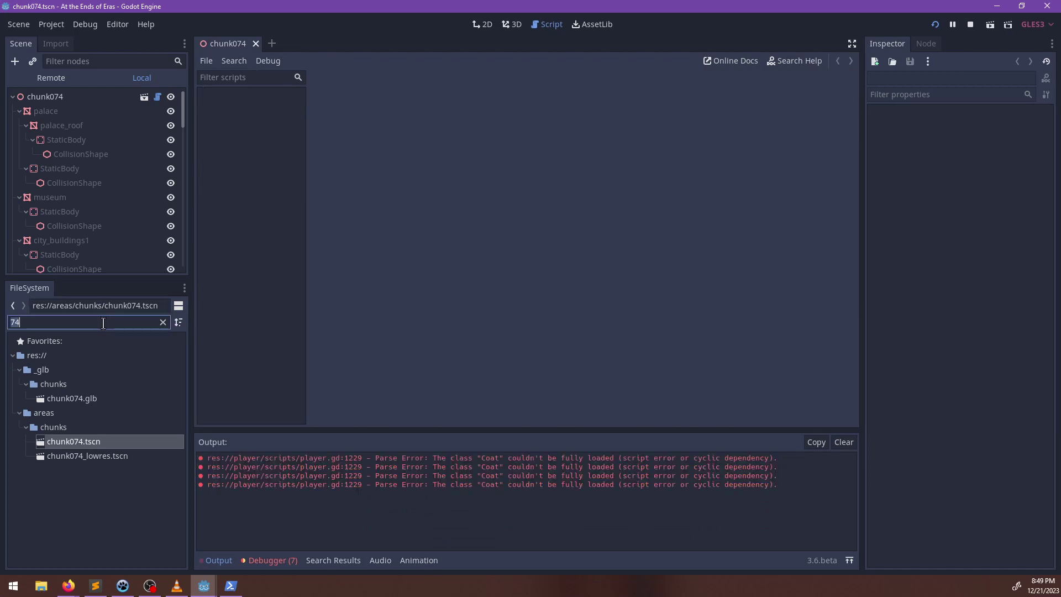
pyautogui.write('player')
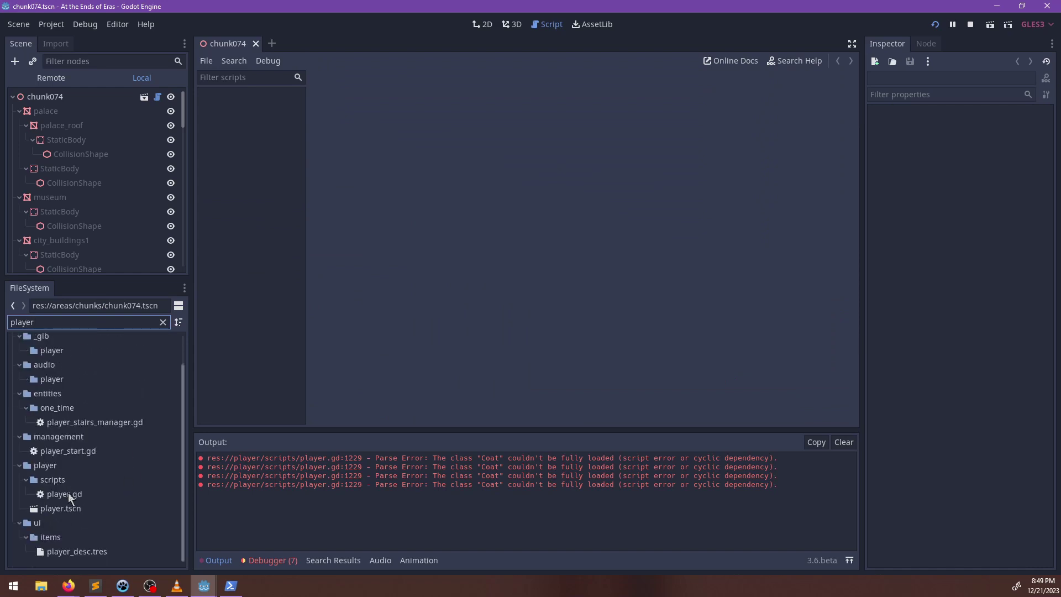
pyautogui.doubleClick(65, 494)
pyautogui.click(843, 443)
pyautogui.scroll(-12, 628, 132)
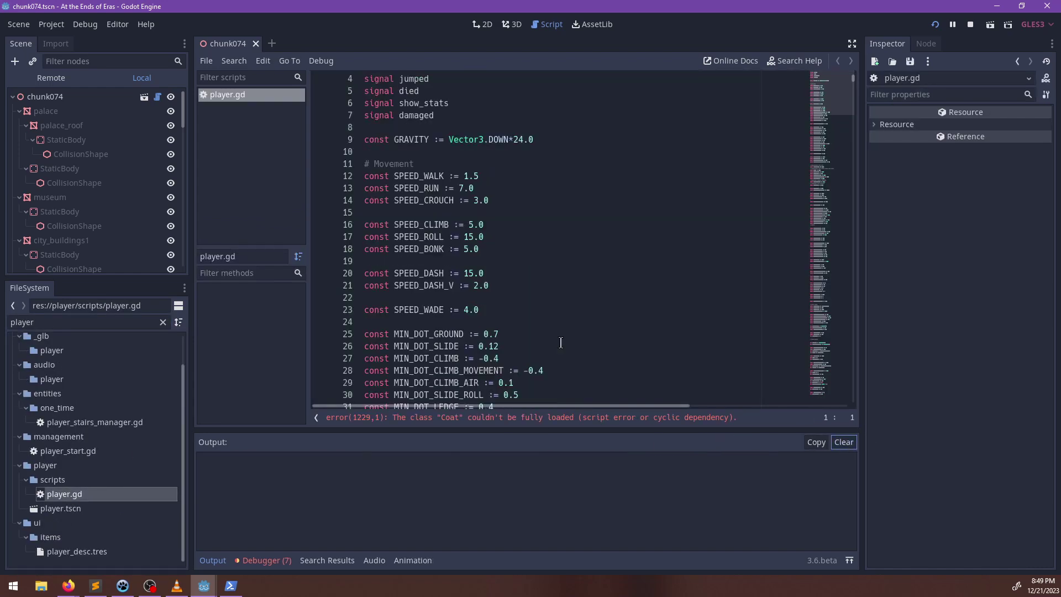
# Step: Stop the running game and open the player.tscn scene
pyautogui.click(970, 25)
pyautogui.click(78, 510)
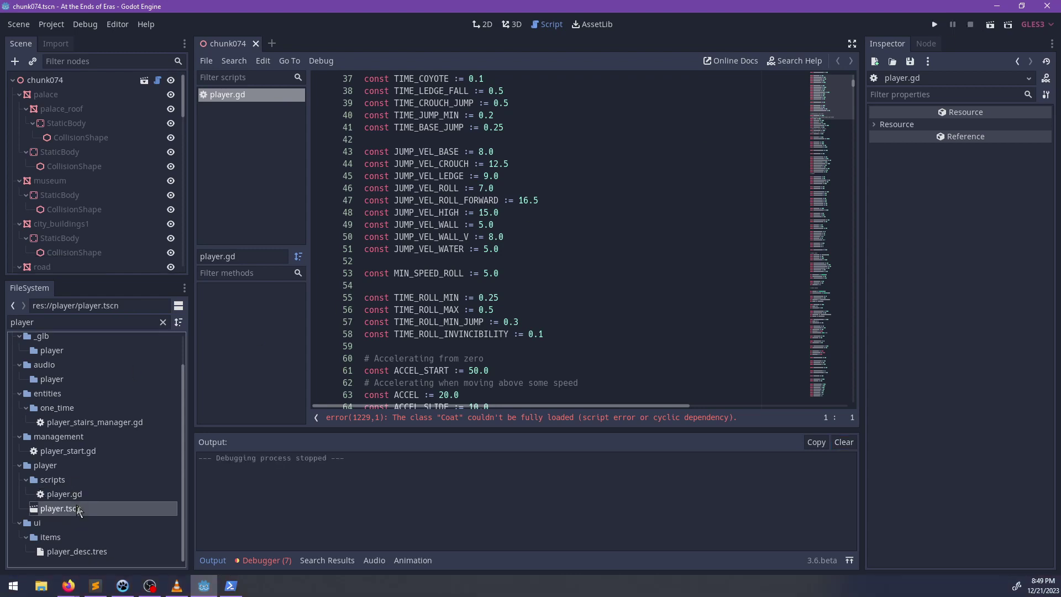
pyautogui.doubleClick(78, 508)
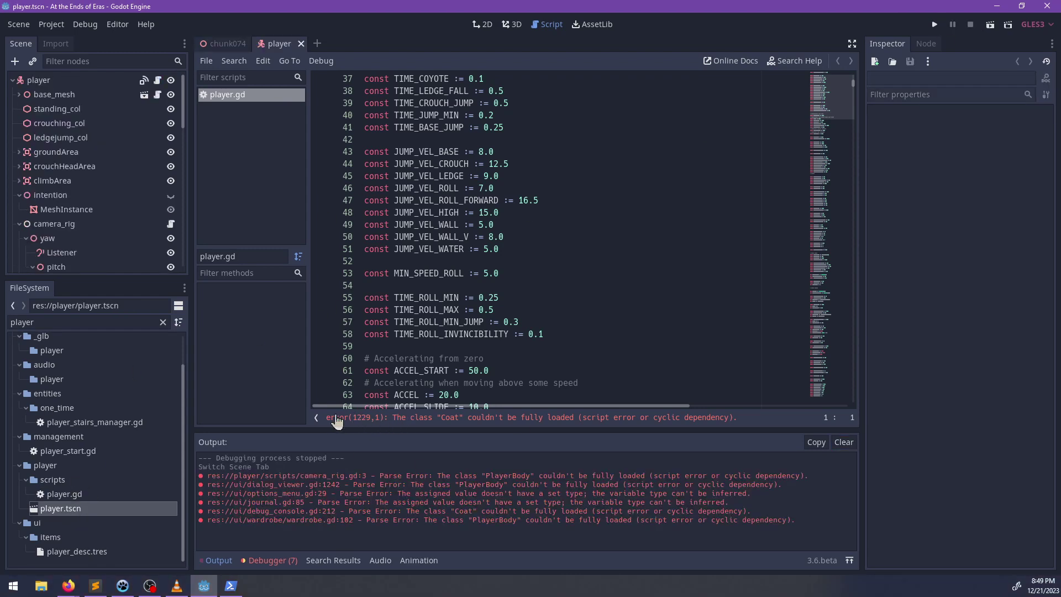
# Step: Restart the editor with the project and clear its output log
pyautogui.click(1047, 6)
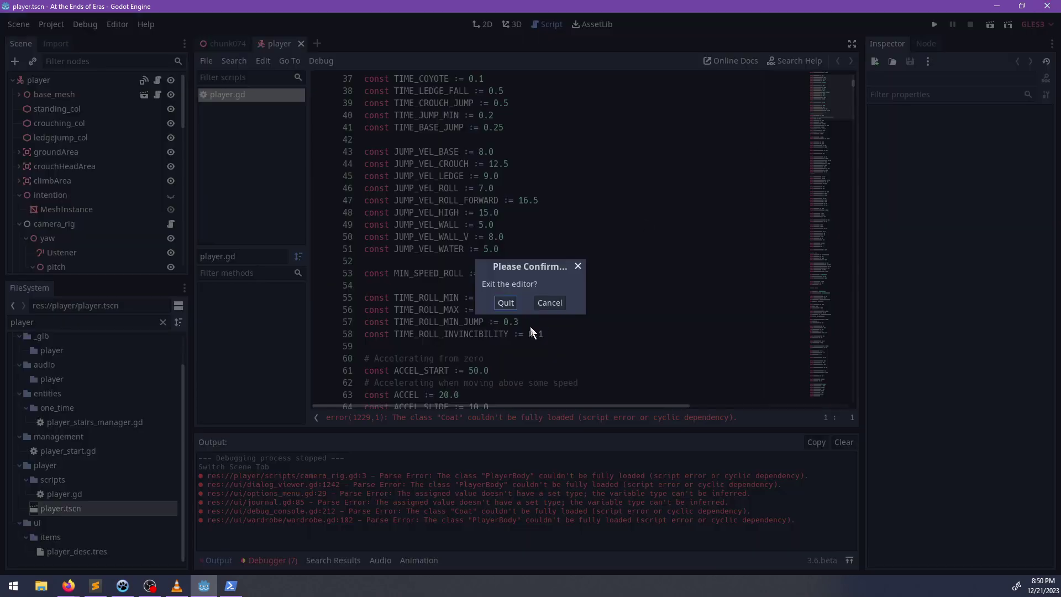
pyautogui.press('Return')
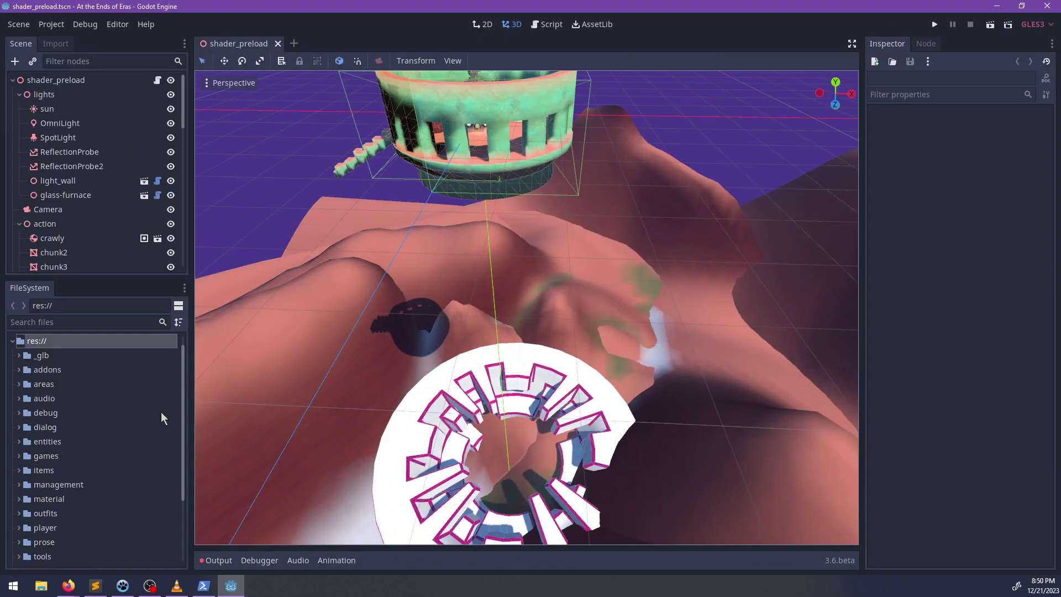
pyautogui.click(83, 322)
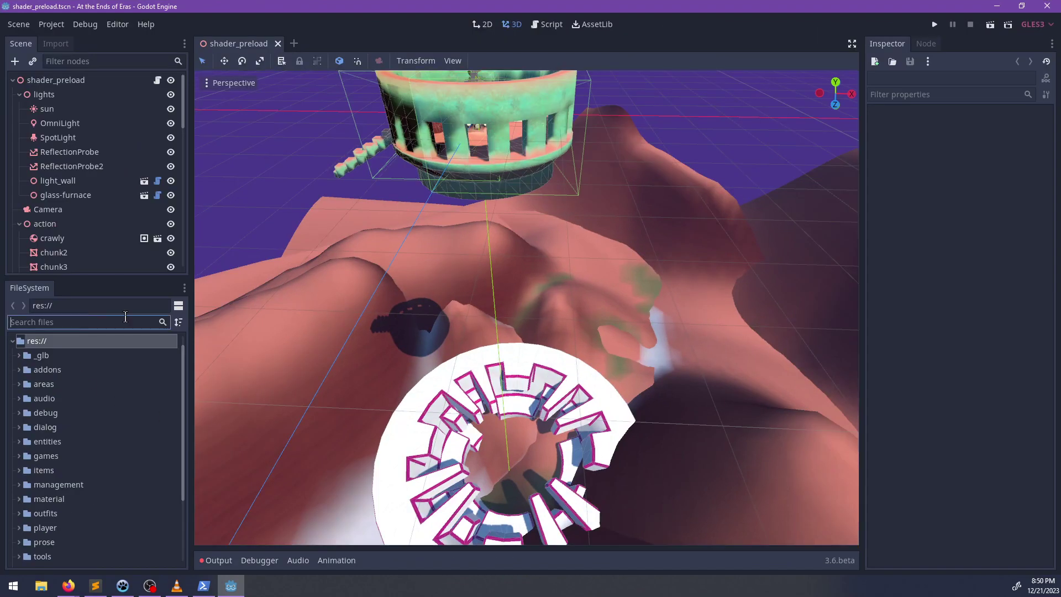
pyautogui.click(217, 560)
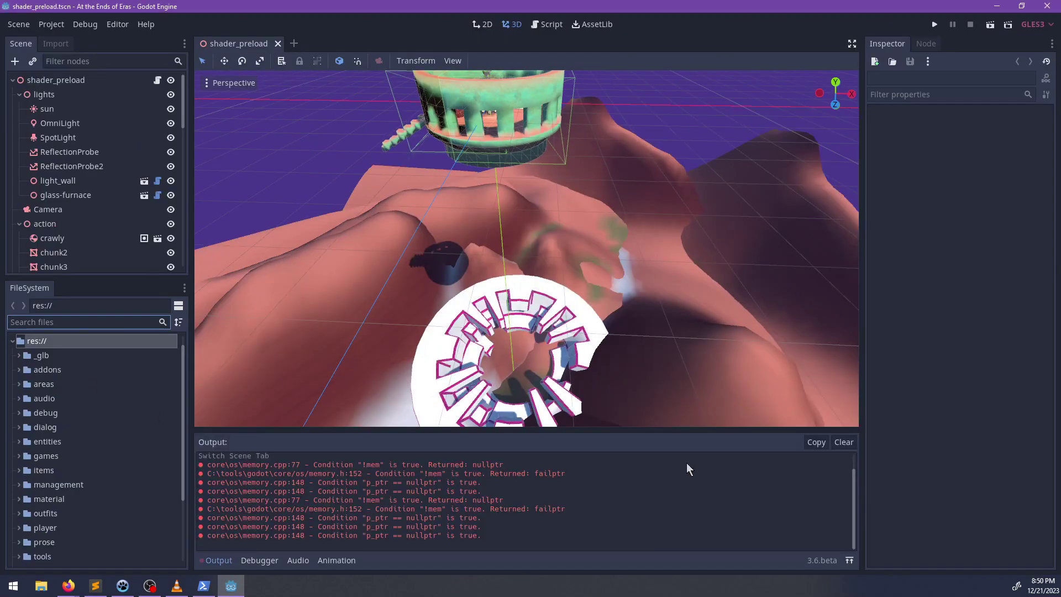
pyautogui.click(843, 442)
# Step: Filter the project files for "player" and open player.tscn and the player.gd script
pyautogui.click(91, 318)
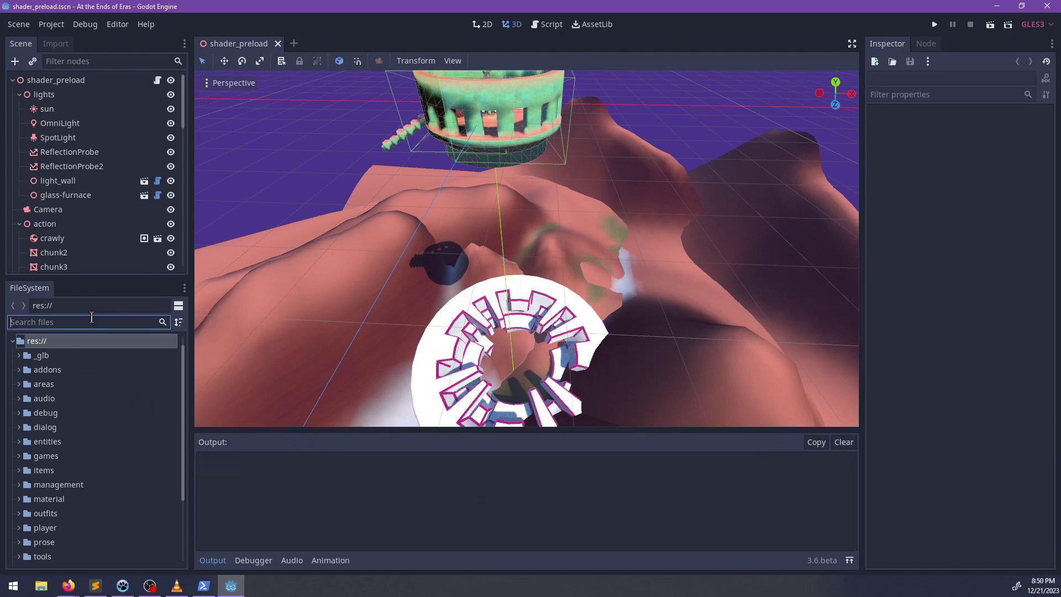
pyautogui.write('player')
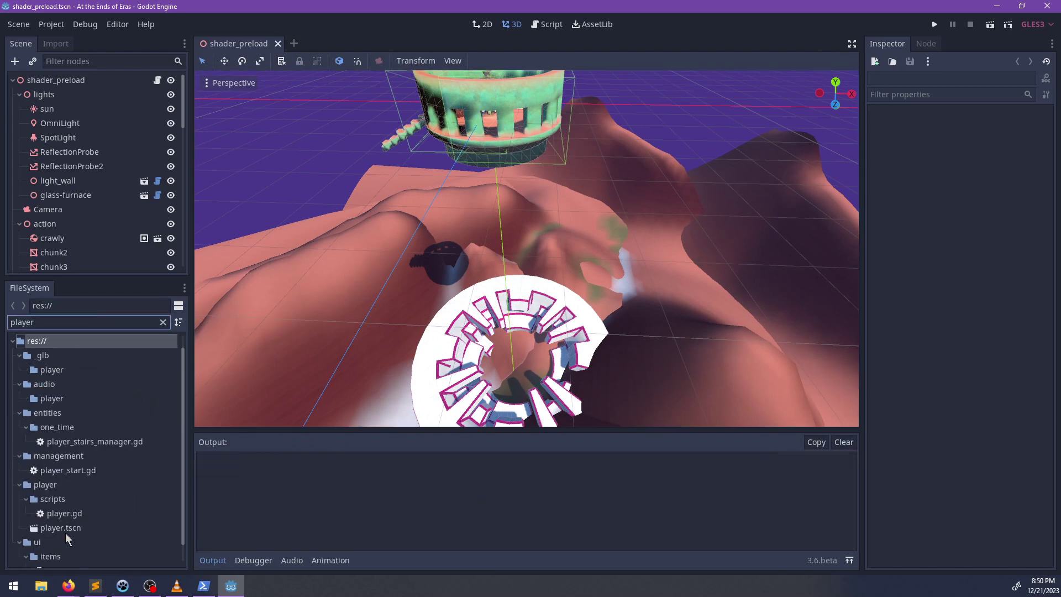
pyautogui.click(79, 528)
pyautogui.doubleClick(79, 528)
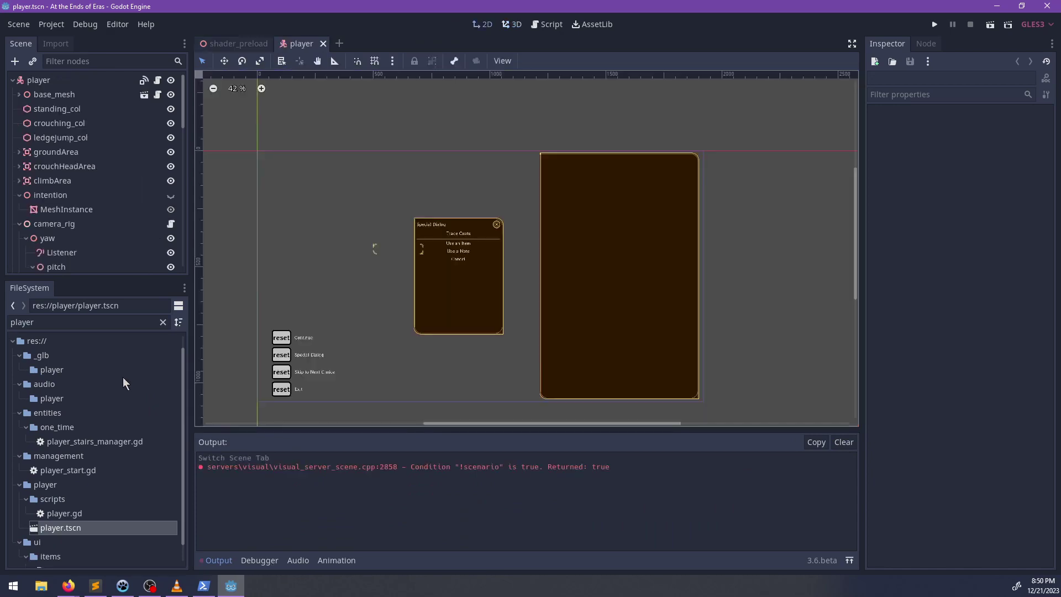
pyautogui.doubleClick(81, 512)
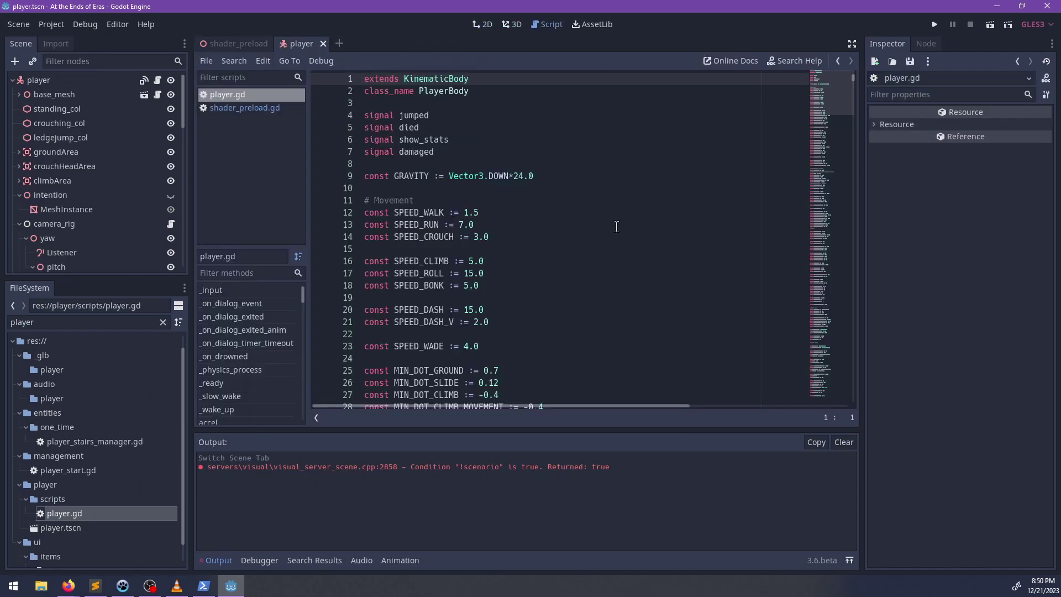
# Step: Search the player.gd script for "no_sta"
pyautogui.scroll(-6, 616, 238)
pyautogui.click(616, 246)
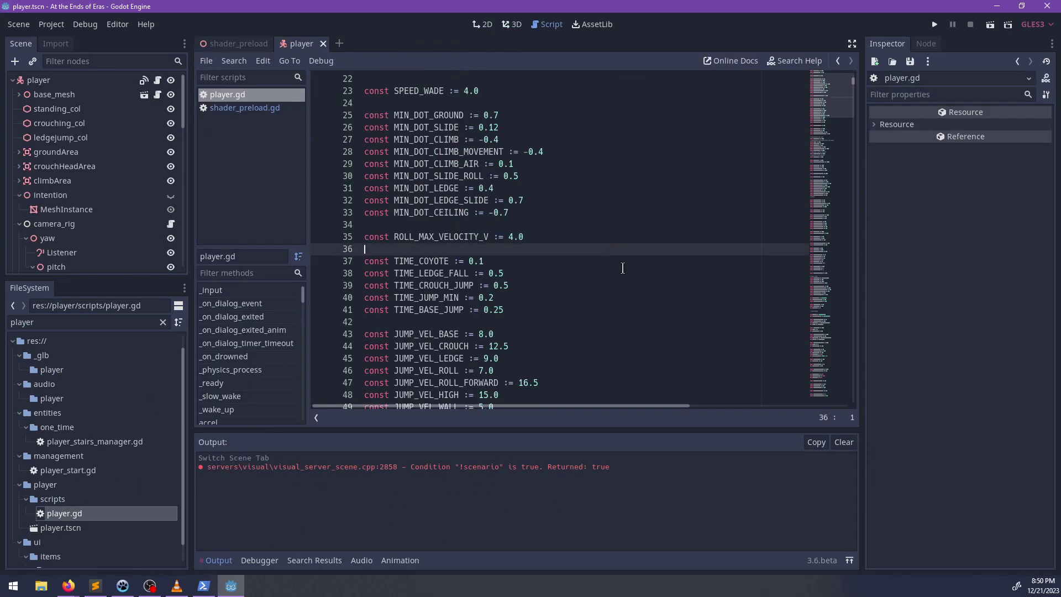
pyautogui.hotkey('ctrl', 'f')
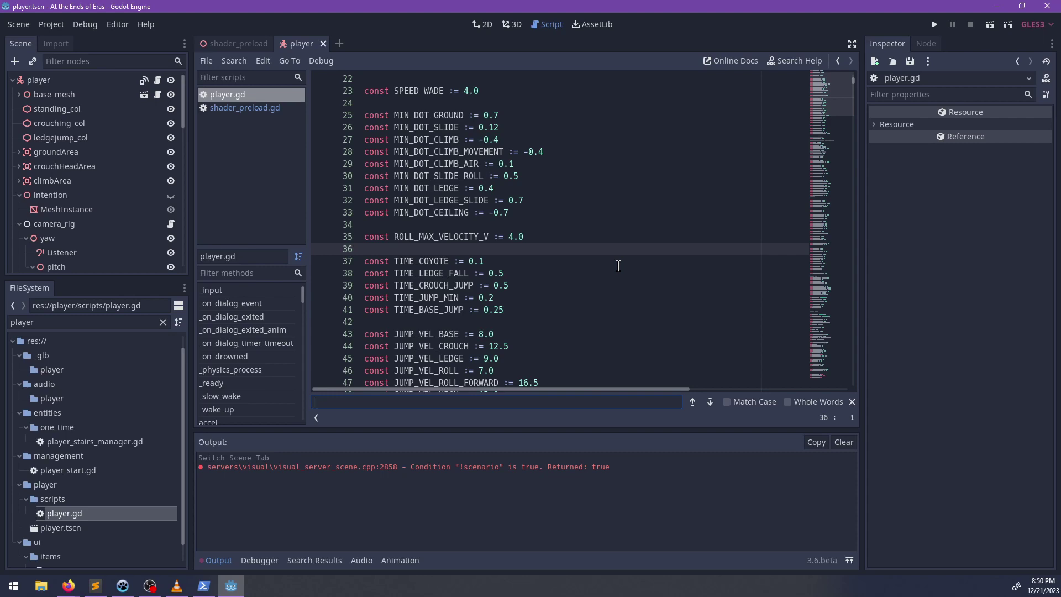
pyautogui.write('no_sta')
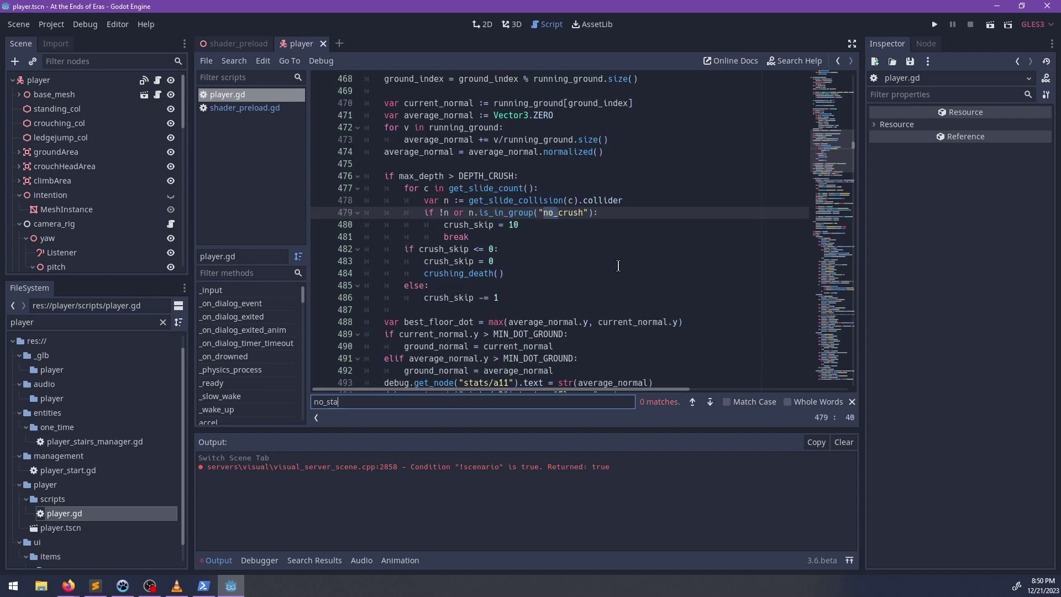
pyautogui.press('BackSpace')
pyautogui.press('BackSpace')
pyautogui.press('BackSpace')
pyautogui.press('BackSpace')
pyautogui.press('BackSpace')
pyautogui.press('BackSpace')
pyautogui.press('Escape')
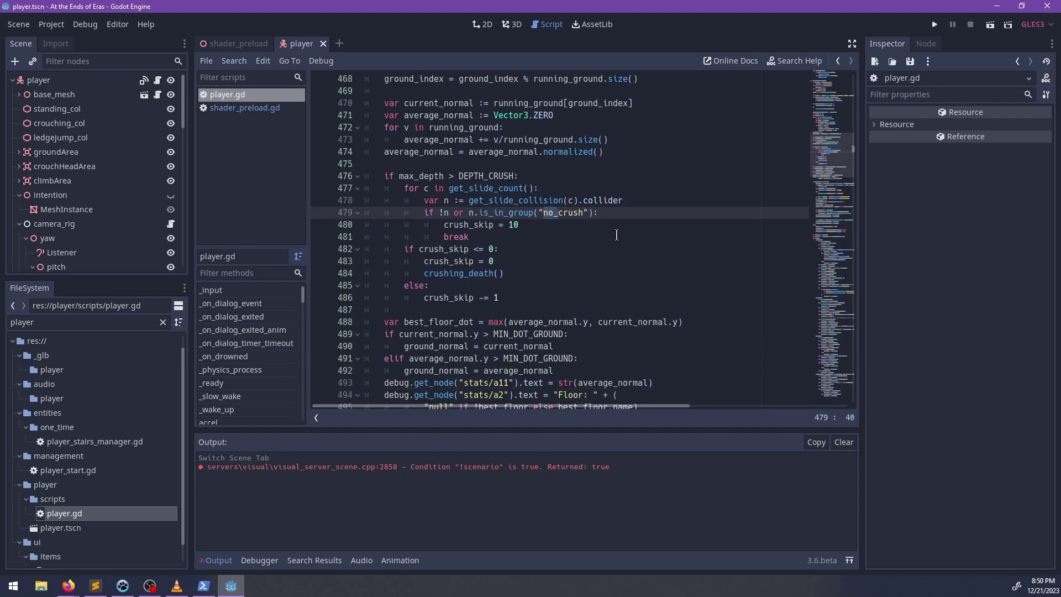
pyautogui.scroll(15, 618, 266)
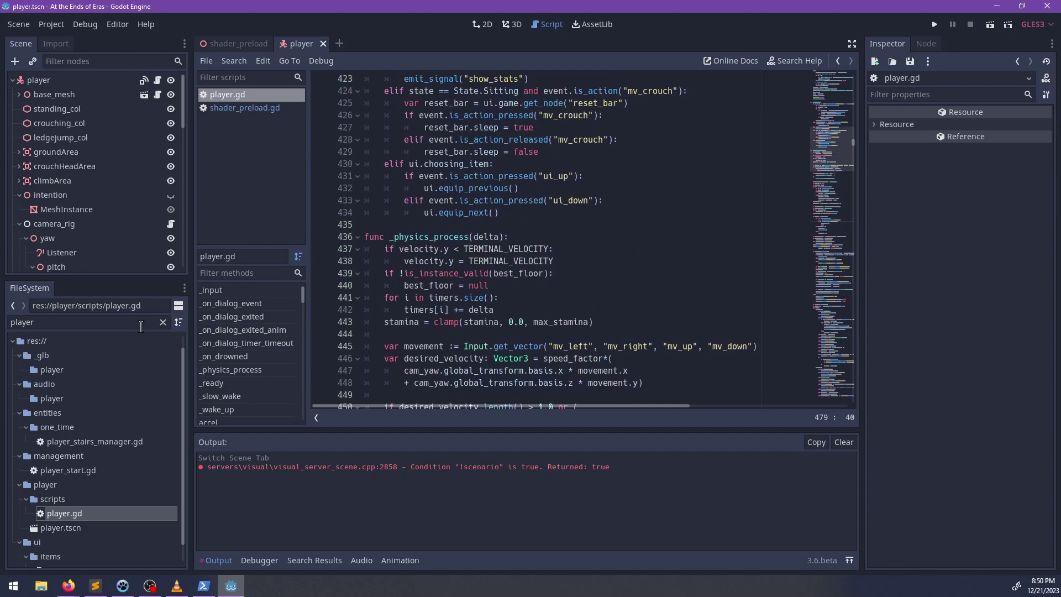
# Step: Filter the project files for "target" and open the target_flower.tscn scene
pyautogui.doubleClick(142, 324)
pyautogui.press('BackSpace')
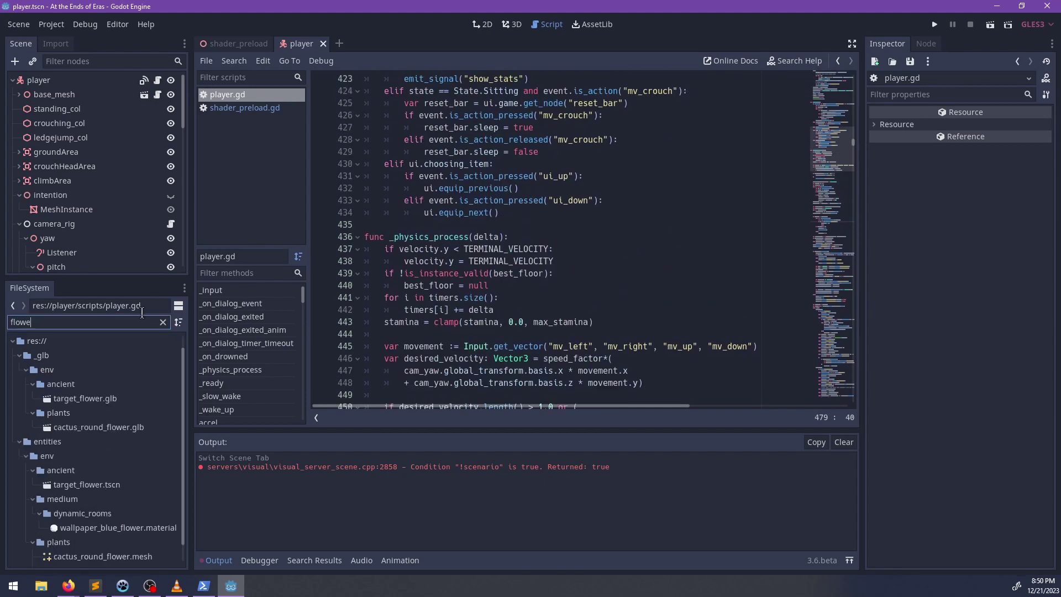
pyautogui.write('target')
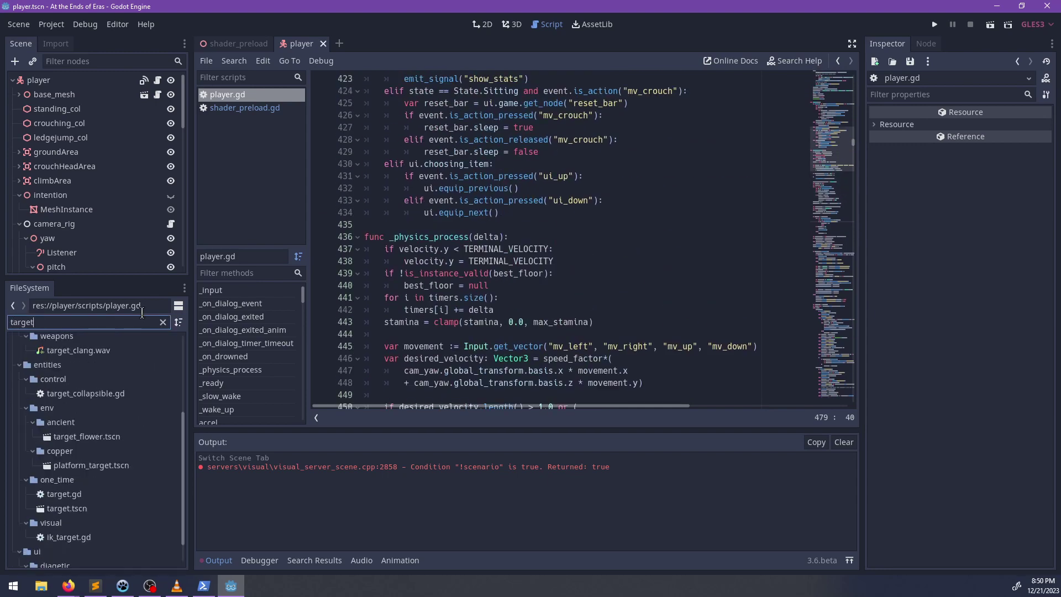
pyautogui.doubleClick(105, 436)
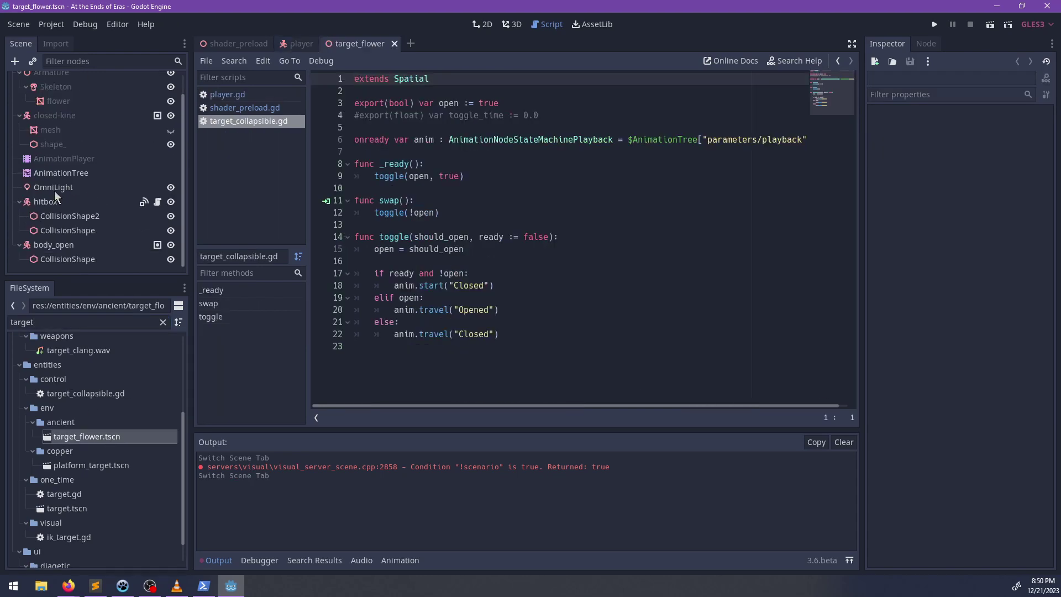
# Step: Check the group memberships of the hitbox, body_open and closed-kine nodes in the target_flower scene
pyautogui.click(56, 200)
pyautogui.click(925, 43)
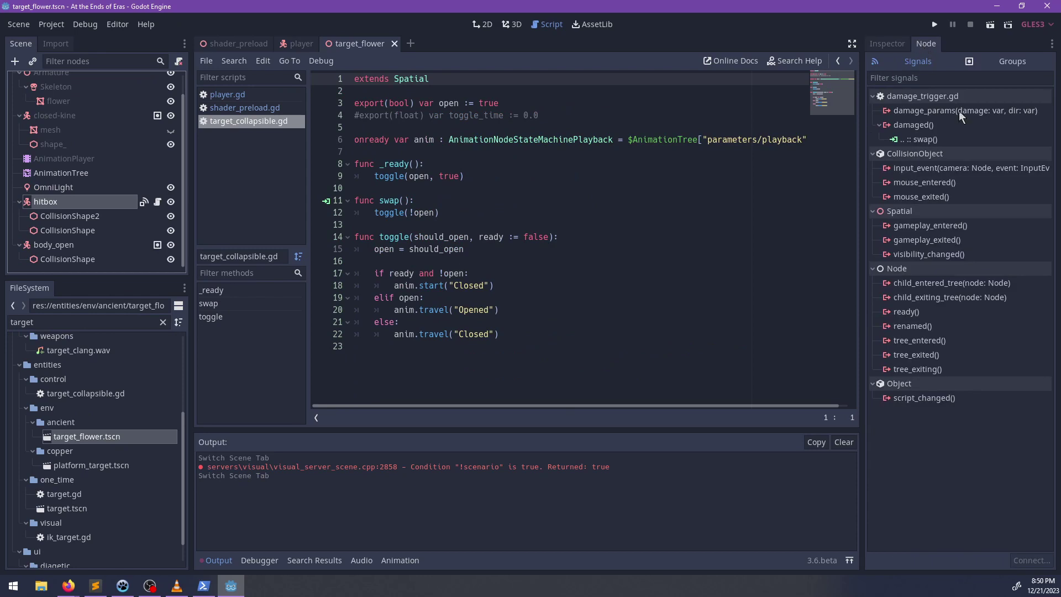
pyautogui.click(996, 62)
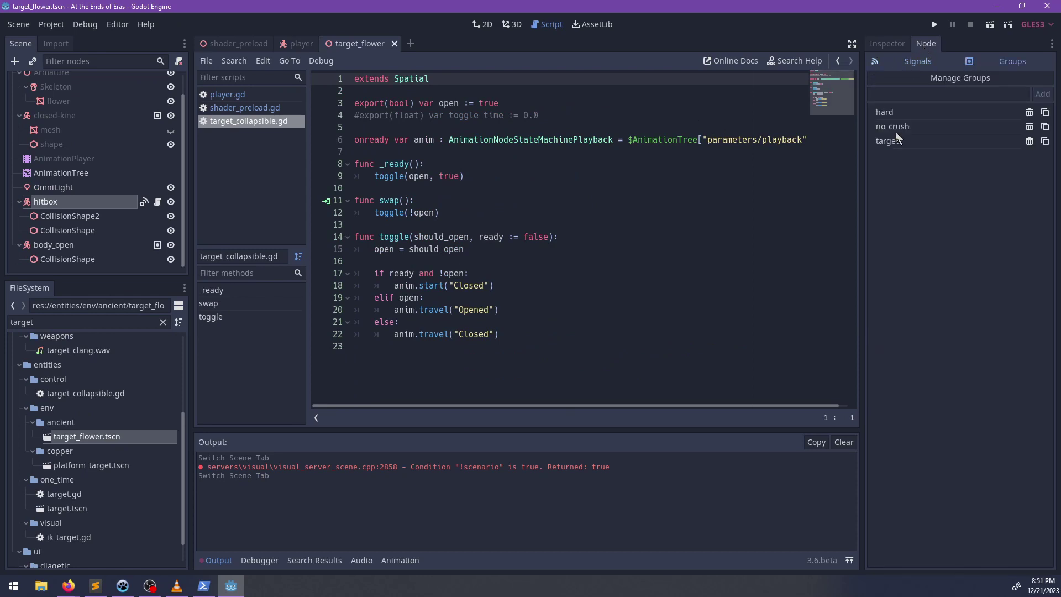
pyautogui.click(62, 245)
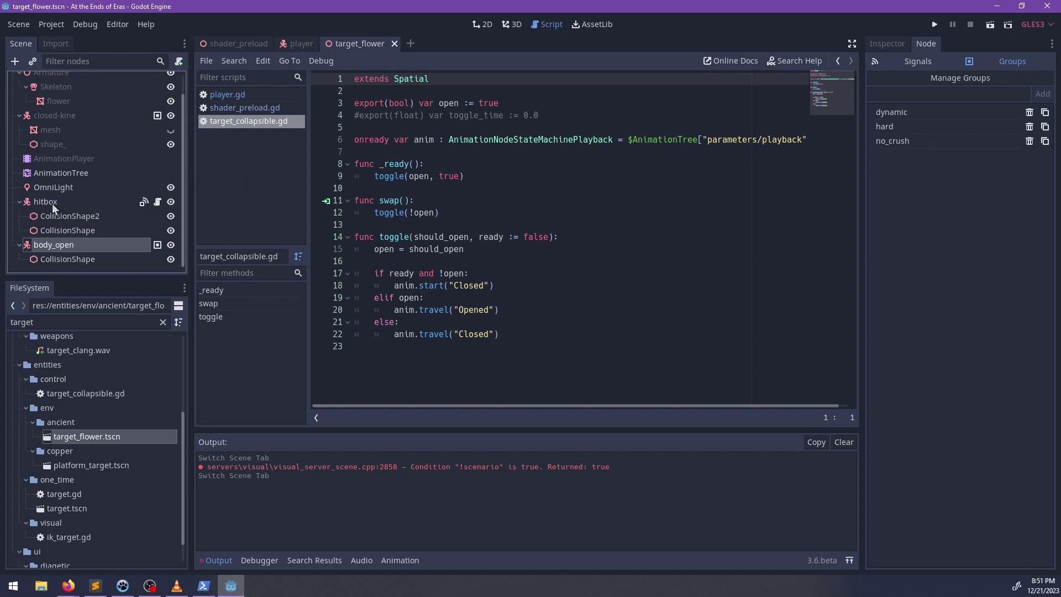
pyautogui.click(55, 117)
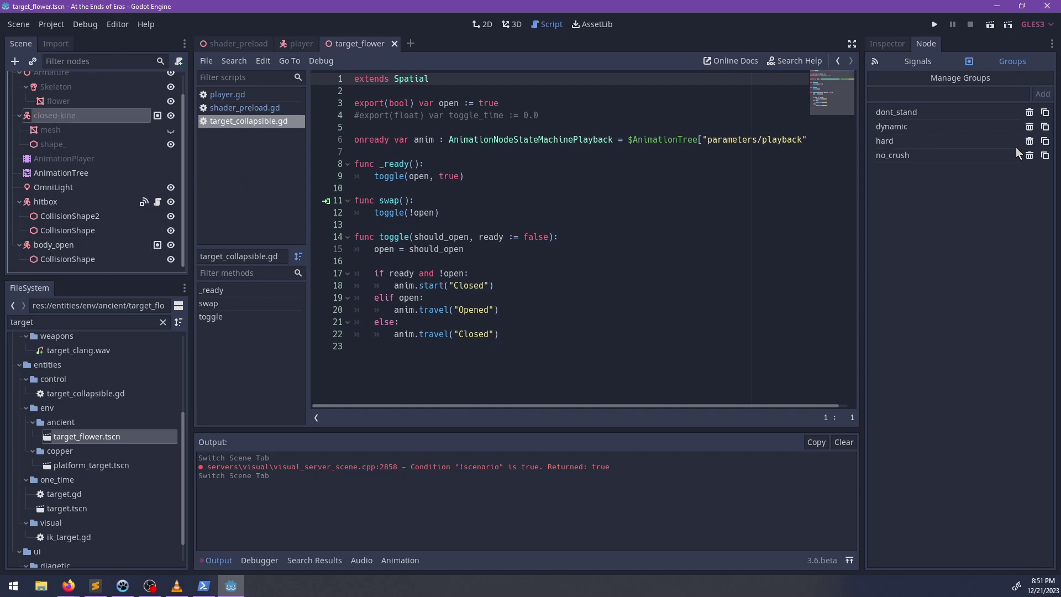
pyautogui.scroll(2, 98, 188)
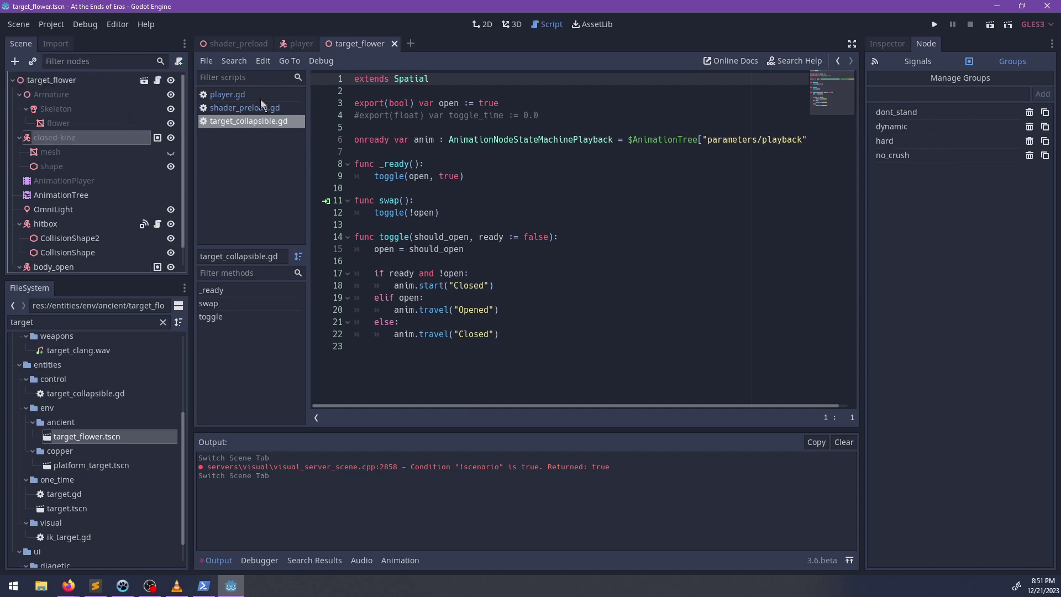
# Step: Search the player.gd script for "dont_" to find its group checks
pyautogui.click(231, 94)
pyautogui.hotkey('ctrl', 'f')
pyautogui.write('no_')
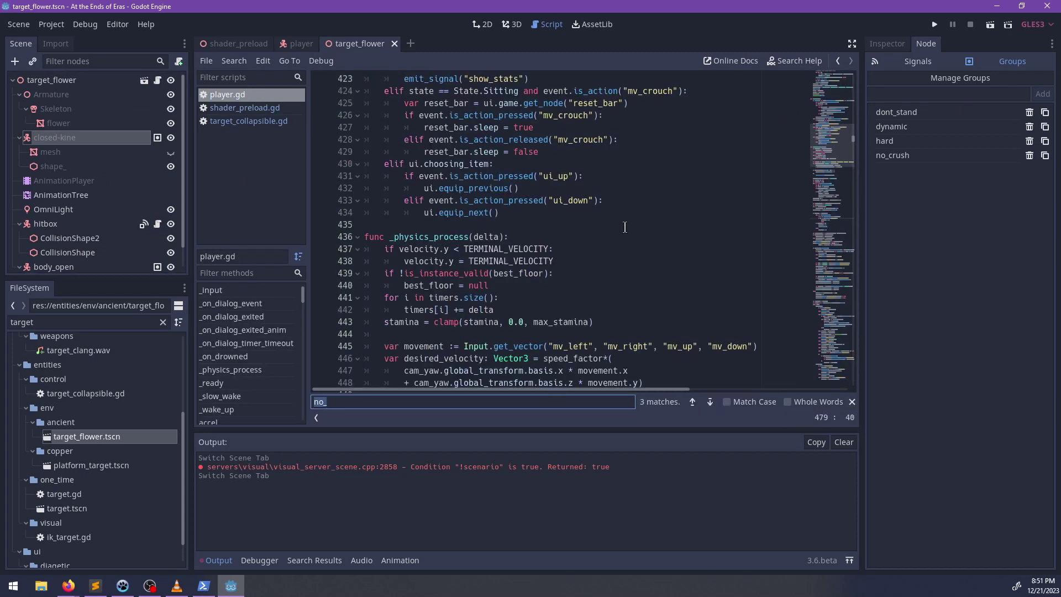
pyautogui.press('BackSpace')
pyautogui.press('BackSpace')
pyautogui.press('BackSpace')
pyautogui.write('dont_')
pyautogui.press('Escape')
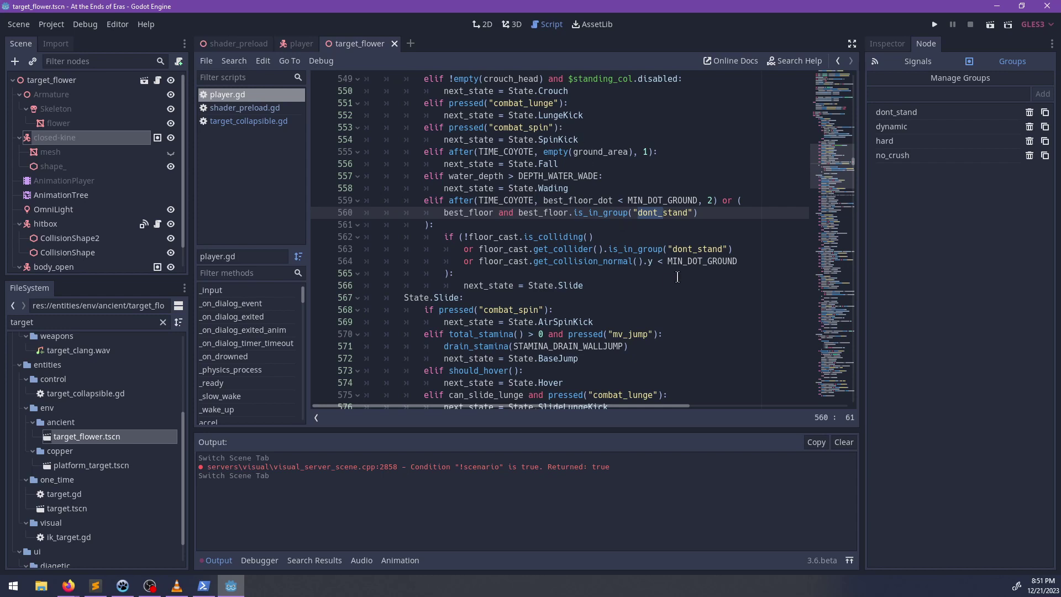
pyautogui.click(699, 273)
# Step: Filter the project files for "74" and view the chunk074.tscn scene in 3D
pyautogui.click(106, 325)
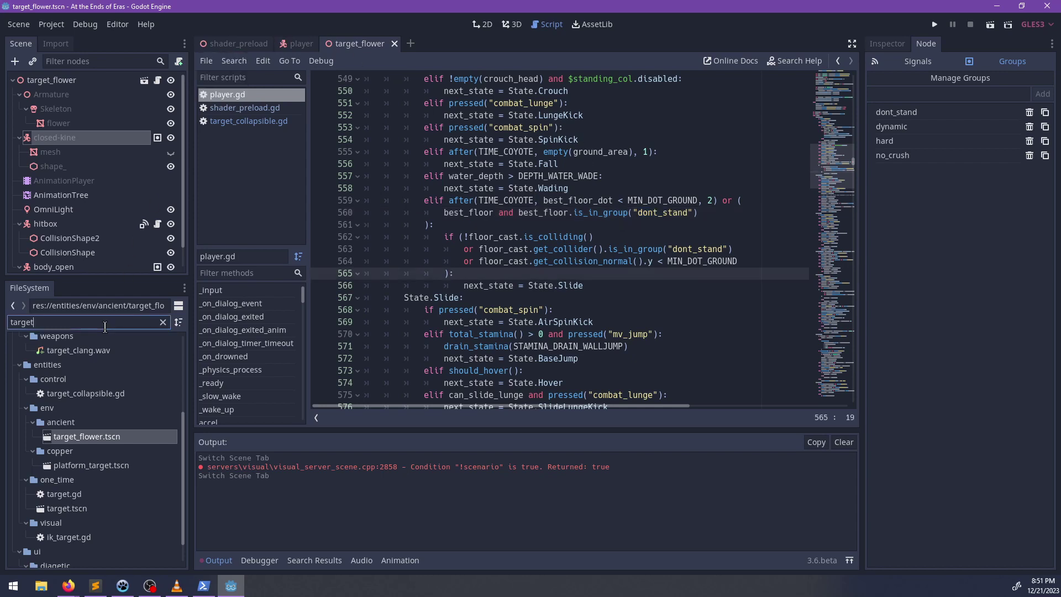
pyautogui.hotkey('ctrl', 'a')
pyautogui.write('74')
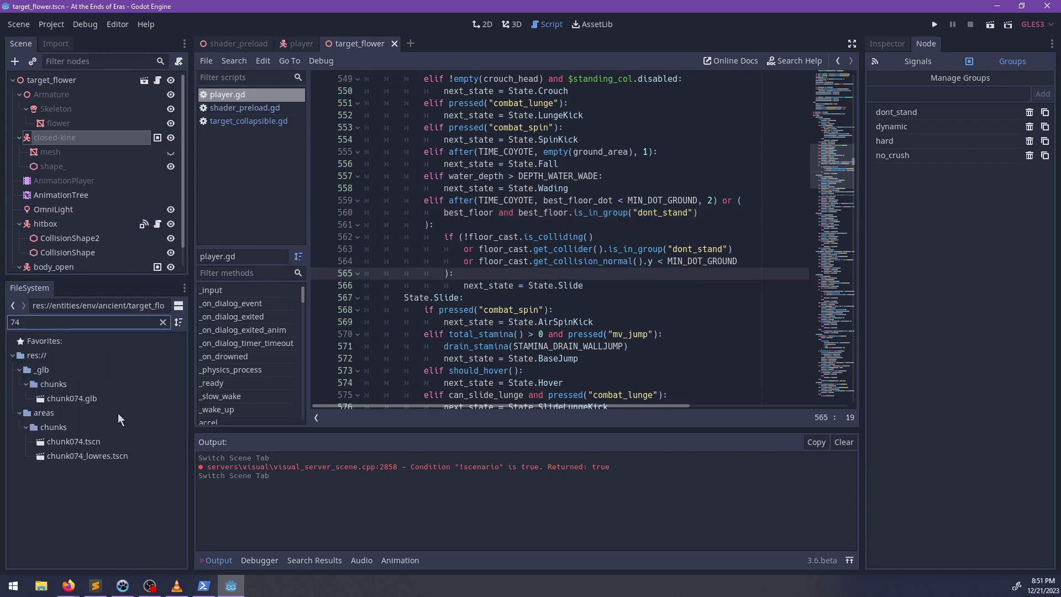
pyautogui.click(107, 441)
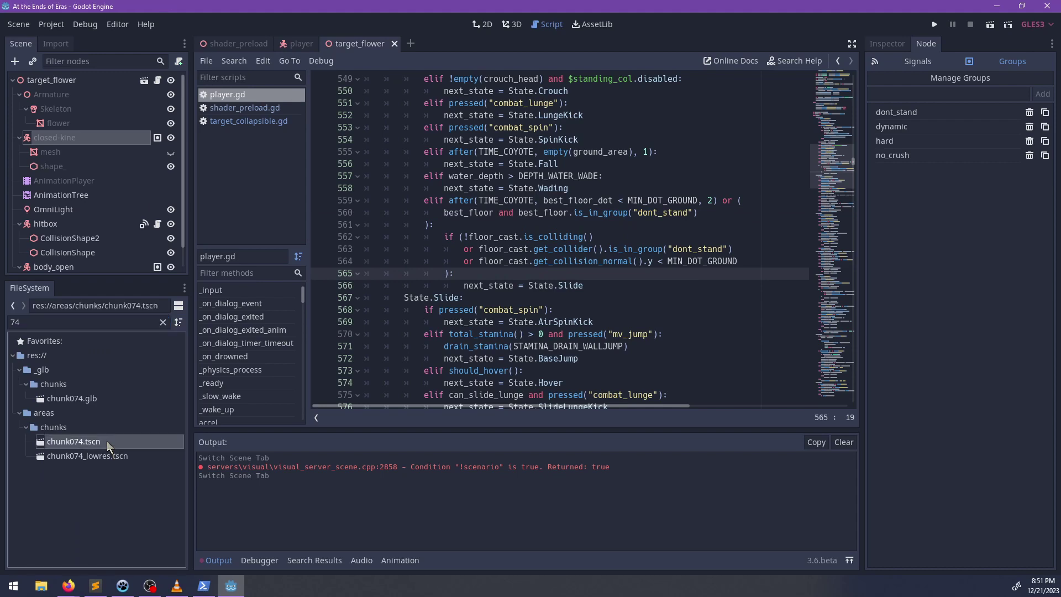
pyautogui.click(514, 24)
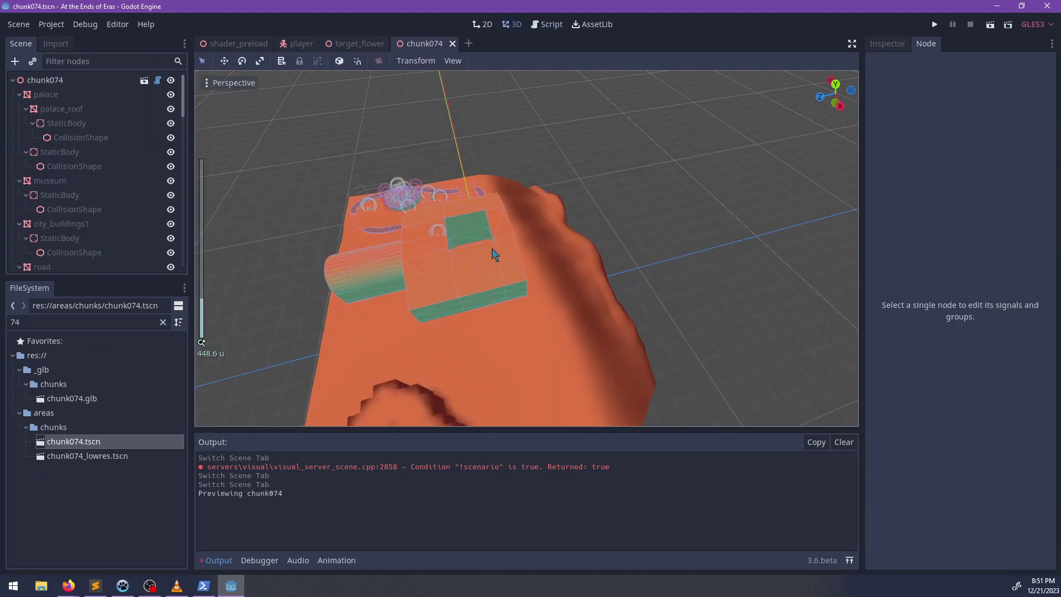
pyautogui.moveTo(495, 254); pyautogui.dragTo(486, 122, button='middle')
# Step: Filter the project files for "75", open chunk075.tscn and look over its terrain
pyautogui.doubleClick(122, 321)
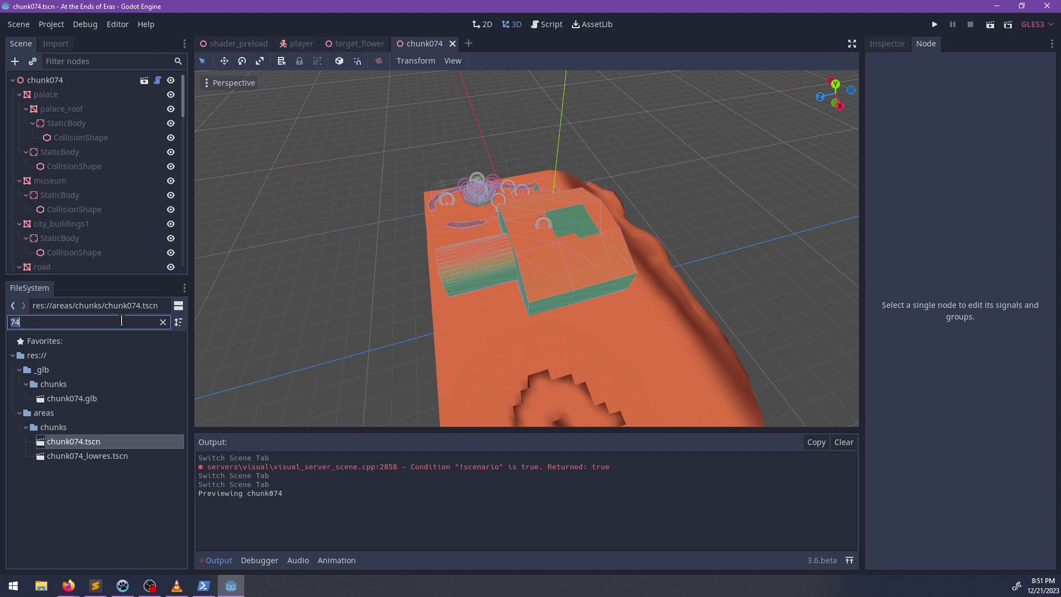
pyautogui.write('75')
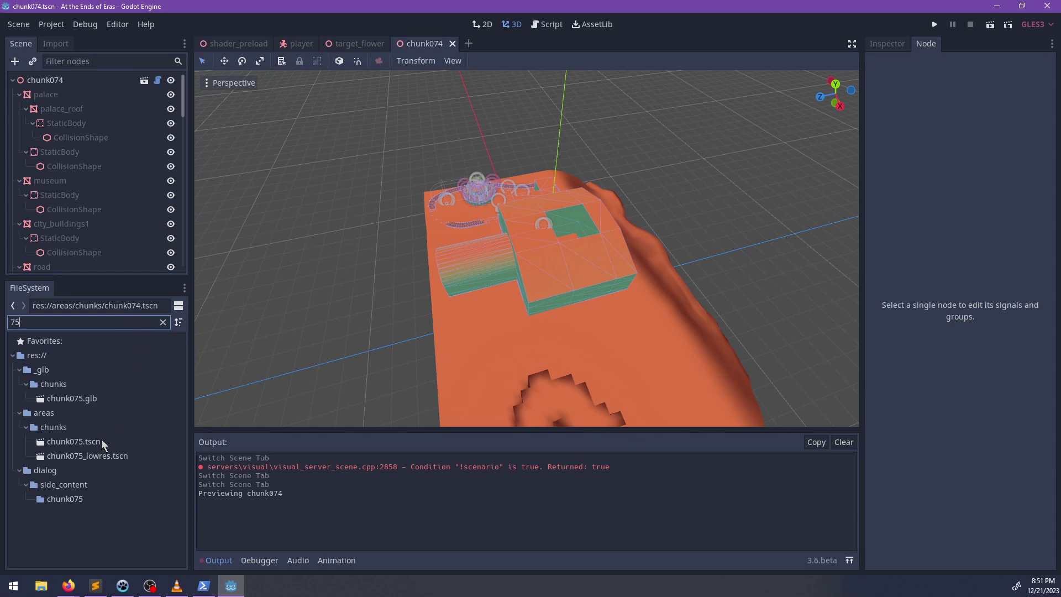
pyautogui.click(83, 441)
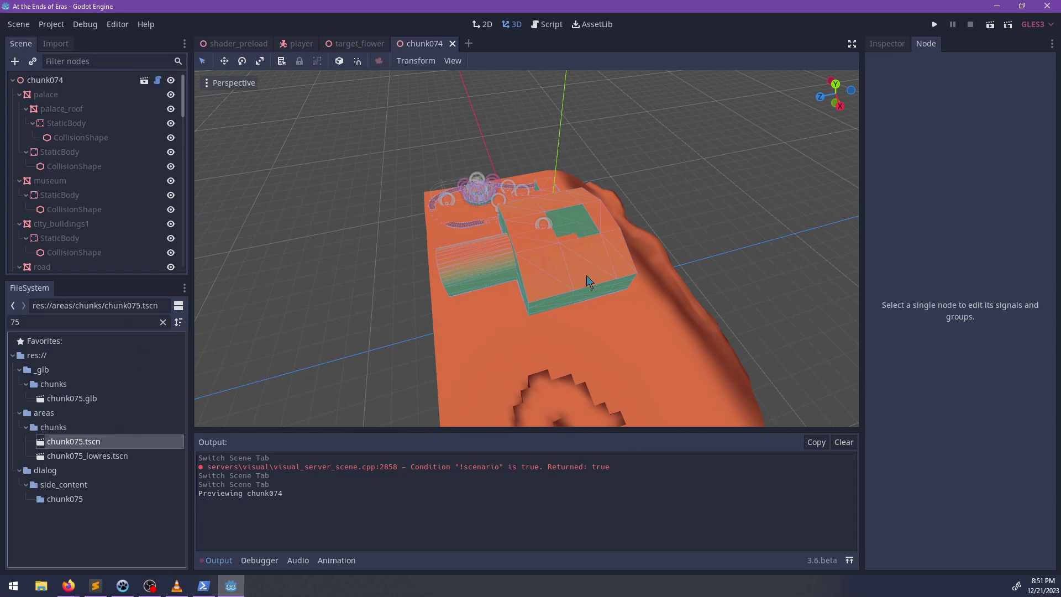
pyautogui.scroll(-10, 574, 263)
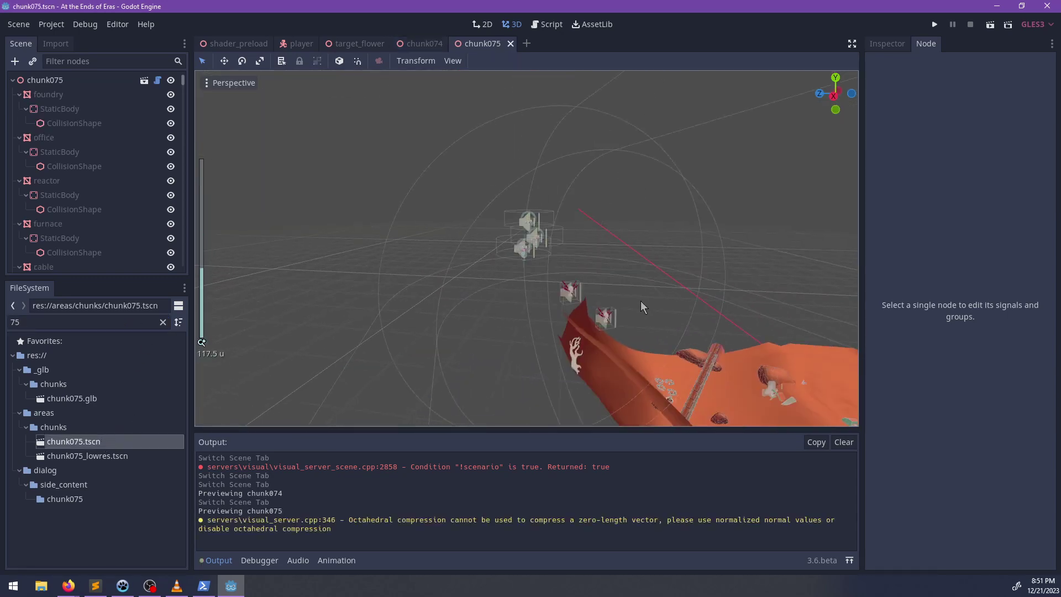
pyautogui.moveTo(539, 200); pyautogui.dragTo(586, 288, button='middle')
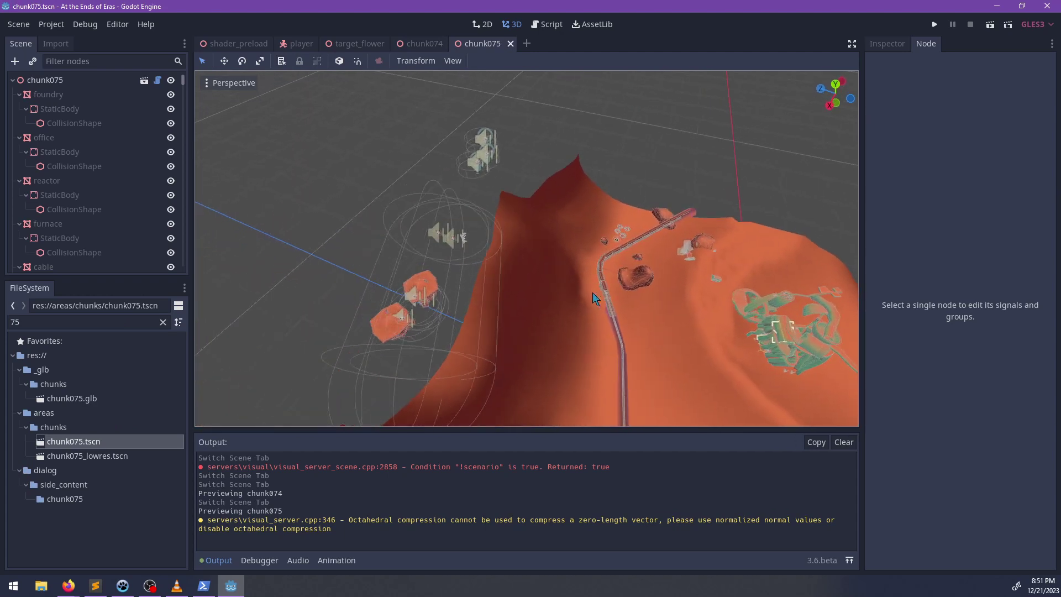
# Step: Filter the project files for "73" and open the chunk073.tscn scene
pyautogui.click(124, 322)
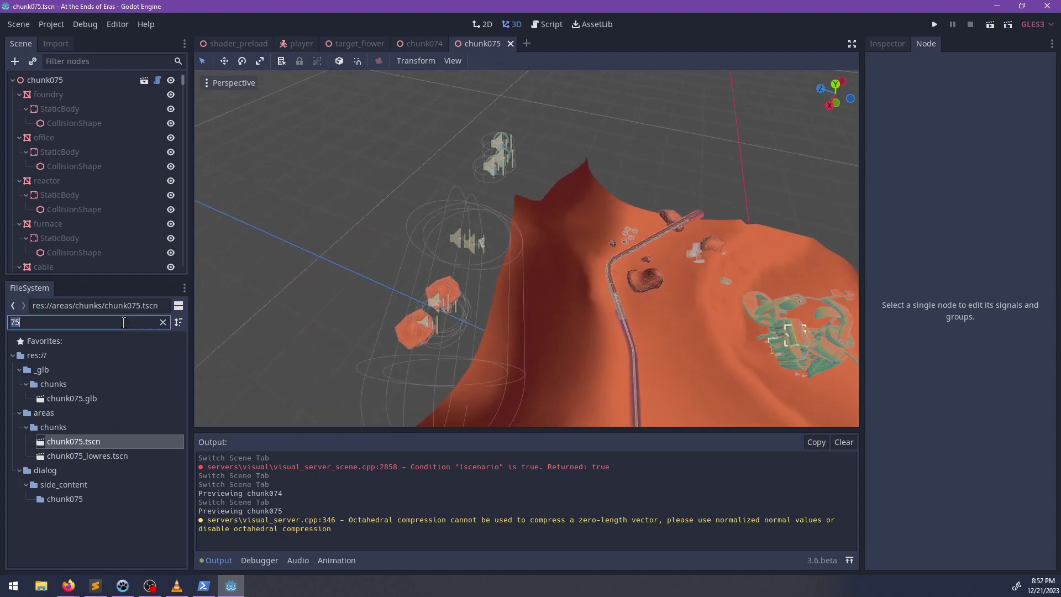
pyautogui.write('73')
pyautogui.click(91, 442)
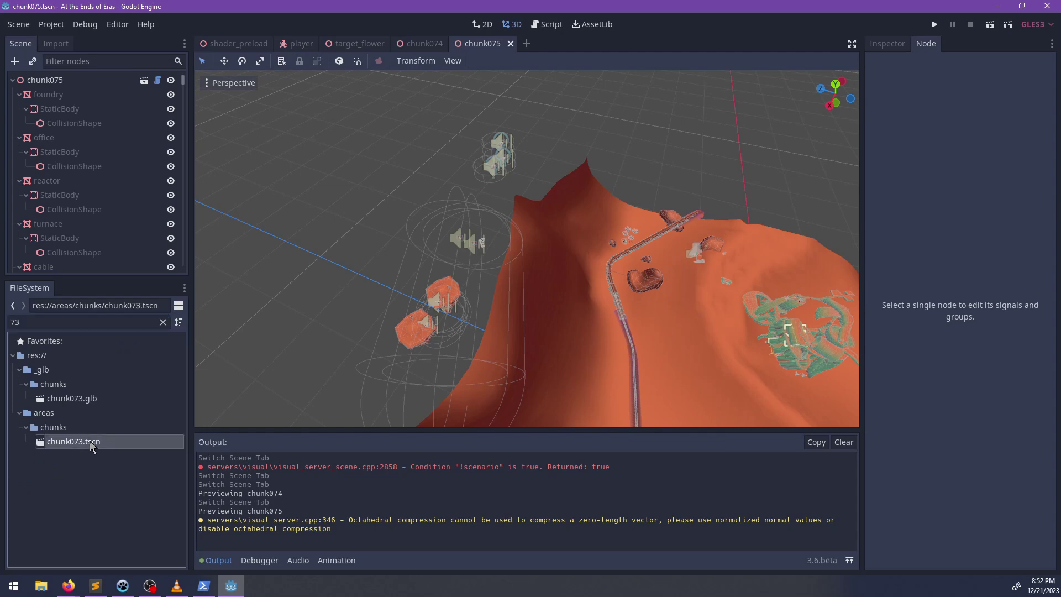
pyautogui.doubleClick(90, 442)
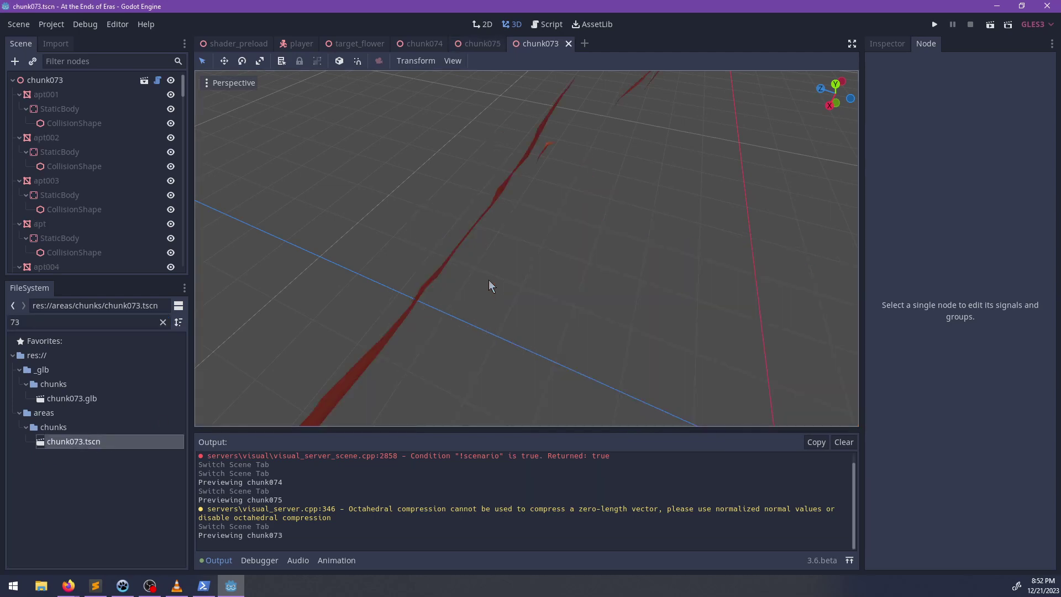
# Step: Focus on the wardrobe node in chunk073 and inspect the round building and the rail beside it
pyautogui.scroll(-15, 495, 268)
pyautogui.scroll(8, 575, 277)
pyautogui.moveTo(575, 277); pyautogui.dragTo(526, 288, button='middle')
pyautogui.scroll(5, 526, 289)
pyautogui.click(486, 182)
pyautogui.press('f')
pyautogui.scroll(15, 593, 285)
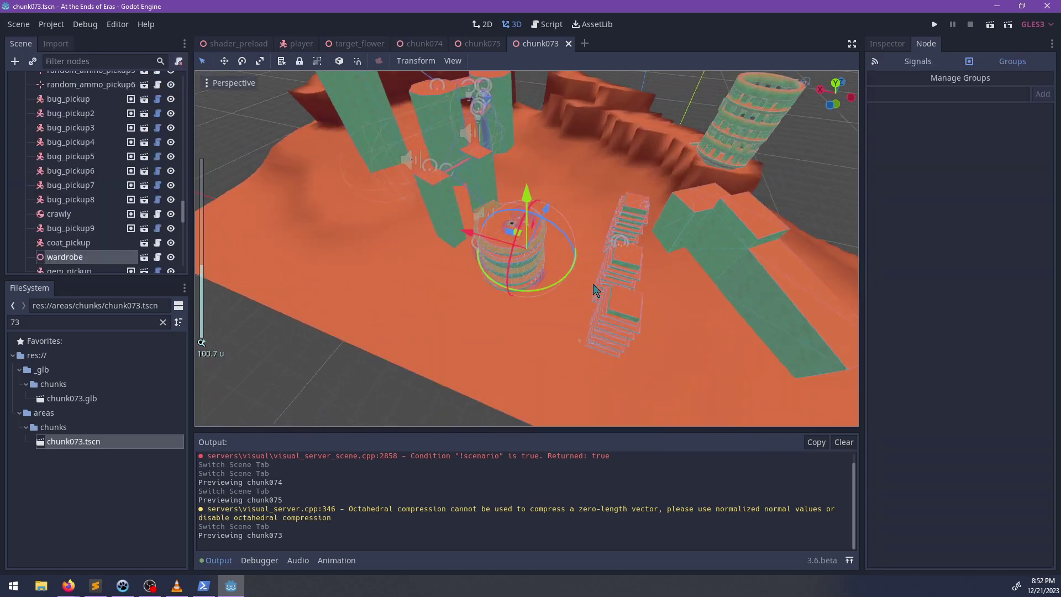
pyautogui.moveTo(596, 290); pyautogui.dragTo(663, 249, button='middle')
pyautogui.scroll(5, 544, 283)
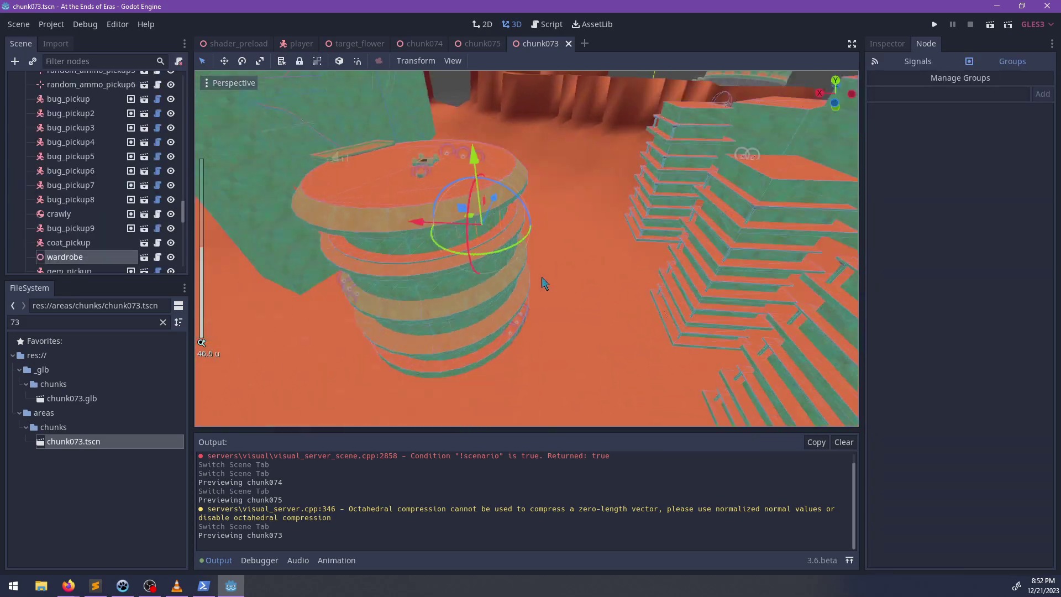
pyautogui.moveTo(545, 283); pyautogui.dragTo(470, 254, button='middle')
pyautogui.scroll(3, 469, 254)
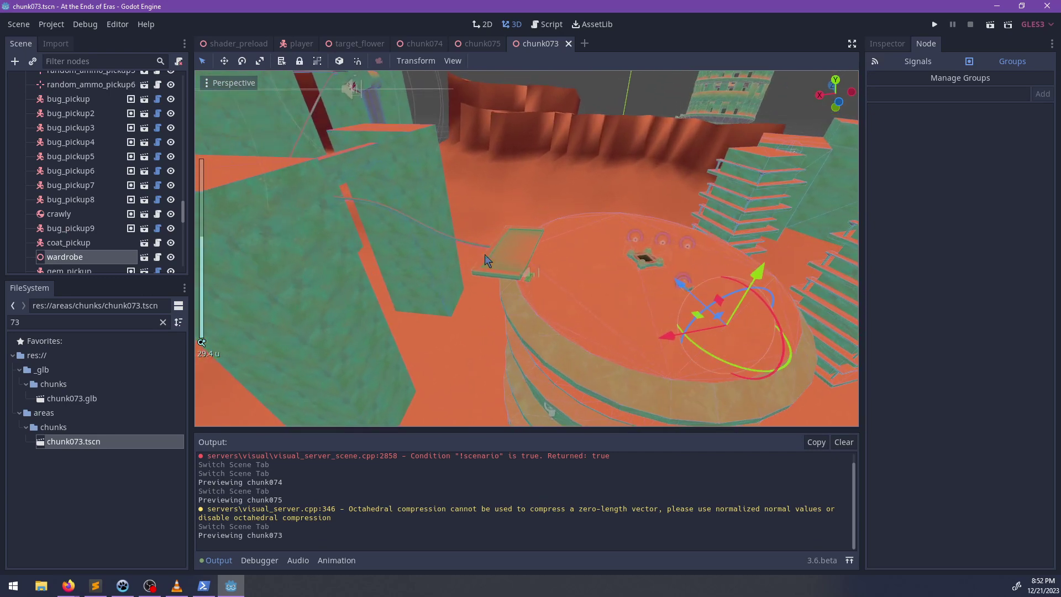
# Step: Turn on Use Collision for the CSGPolygon under the Path node beside the round building
pyautogui.click(485, 255)
pyautogui.press('f')
pyautogui.scroll(8, 481, 258)
pyautogui.scroll(-2, 91, 227)
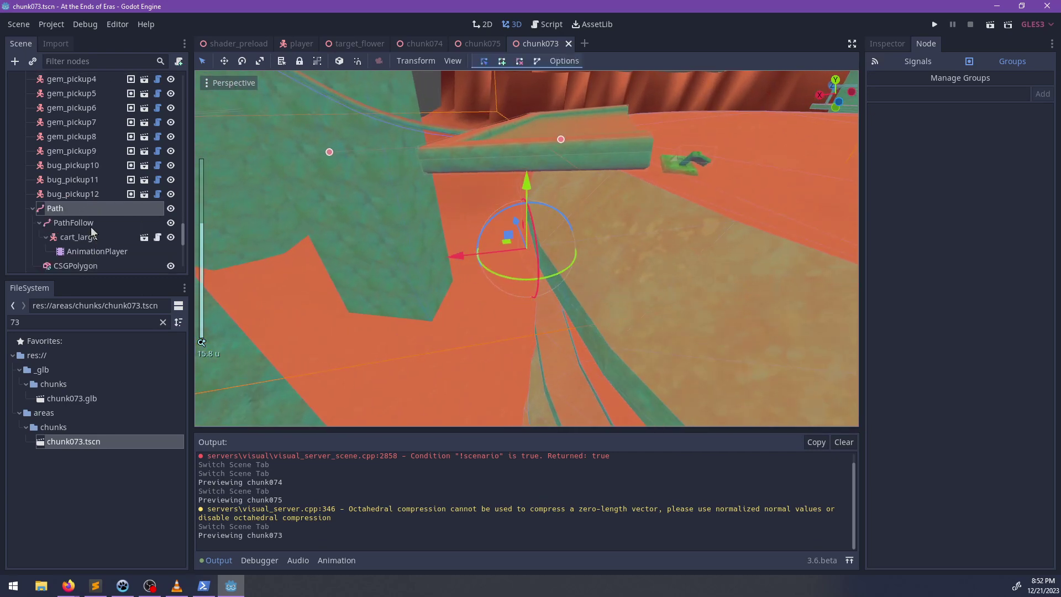
pyautogui.scroll(-2, 90, 228)
pyautogui.click(81, 220)
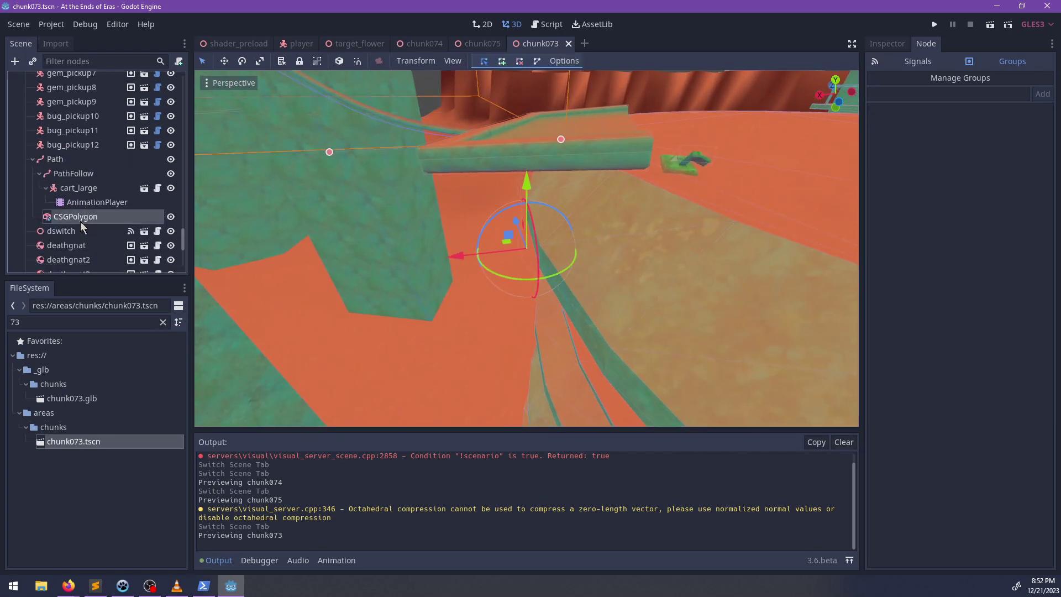
pyautogui.click(894, 45)
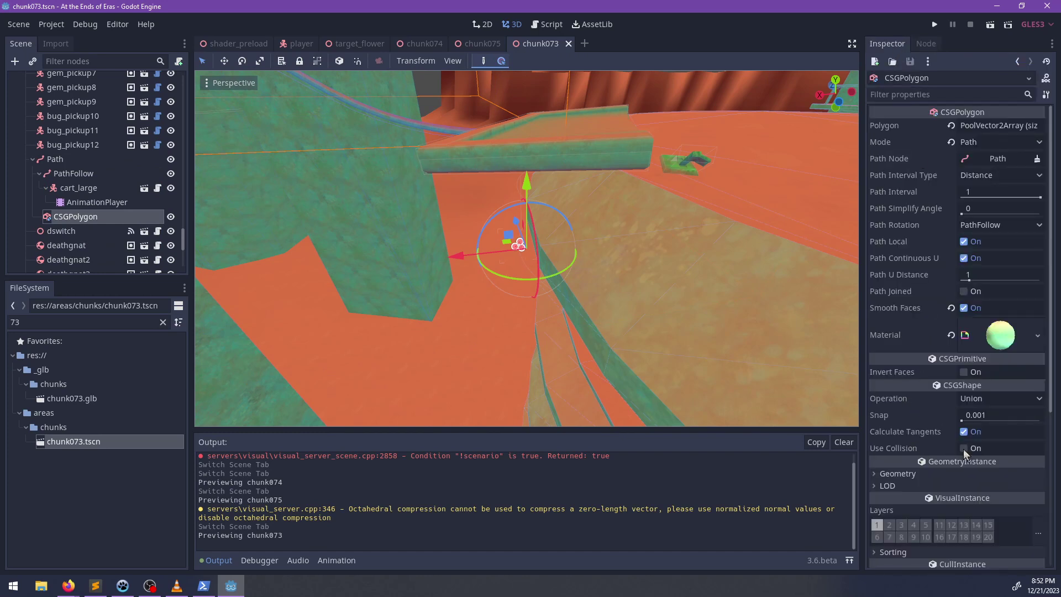
pyautogui.click(963, 448)
# Step: Add the Path's CSGPolygon to the dont_stand group and save the chunk073 scene
pyautogui.click(926, 45)
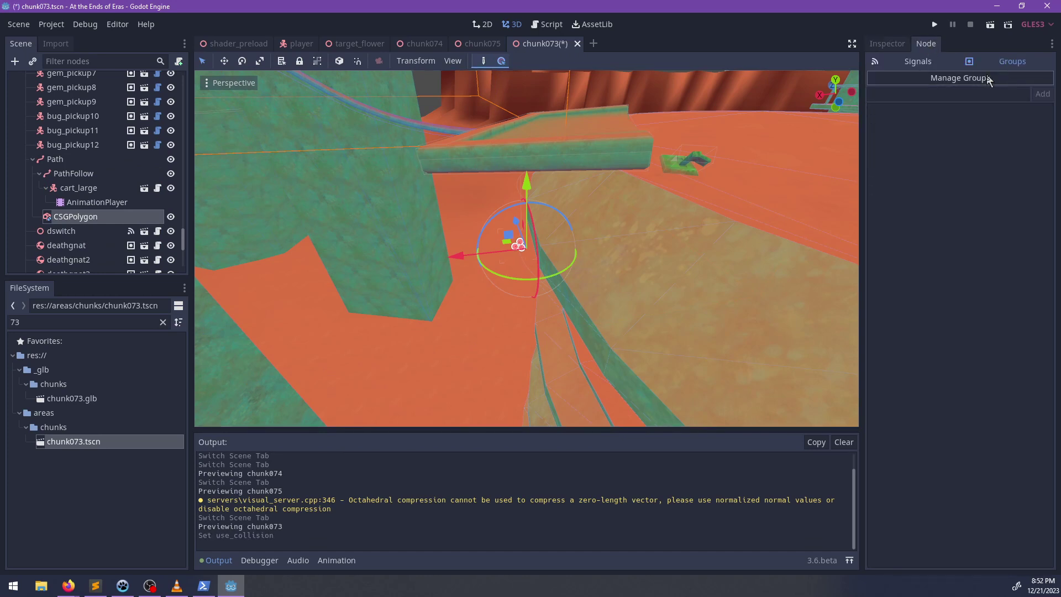
pyautogui.click(950, 94)
pyautogui.write('dont_st')
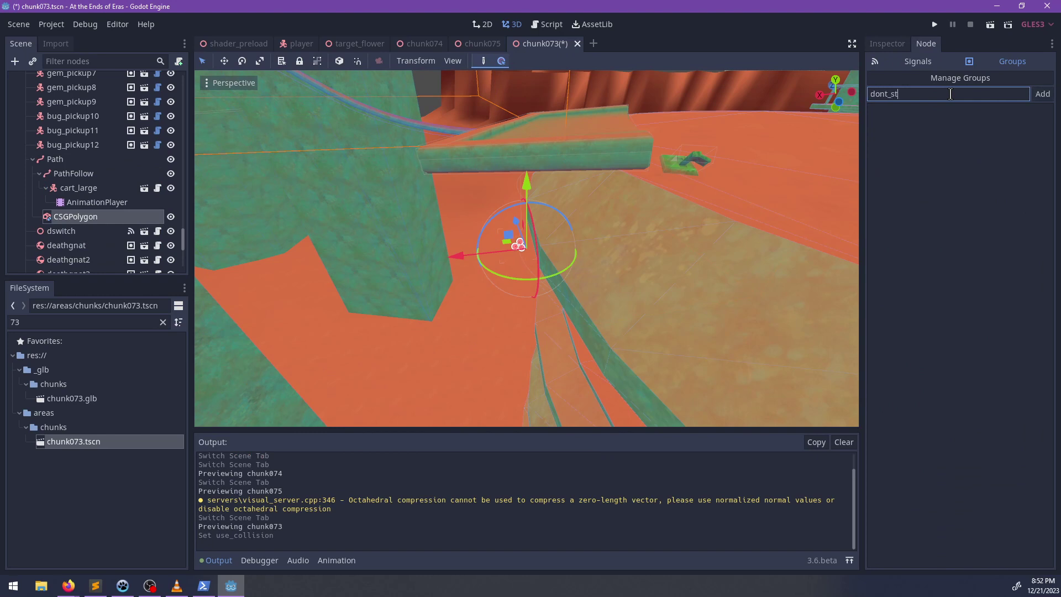
pyautogui.write('and')
pyautogui.press('Return')
pyautogui.click(904, 45)
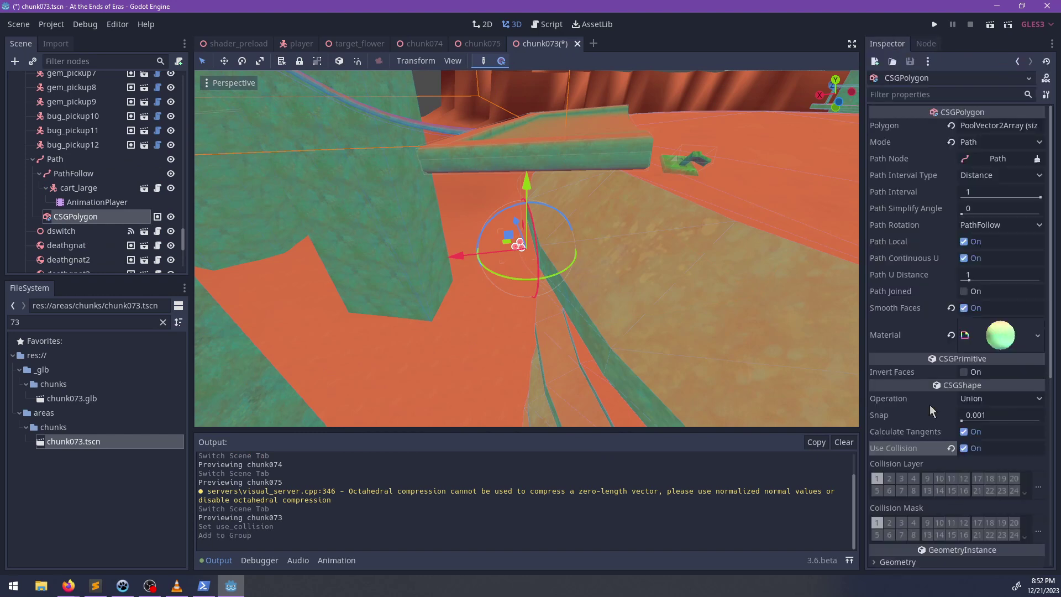
pyautogui.hotkey('ctrl', 's')
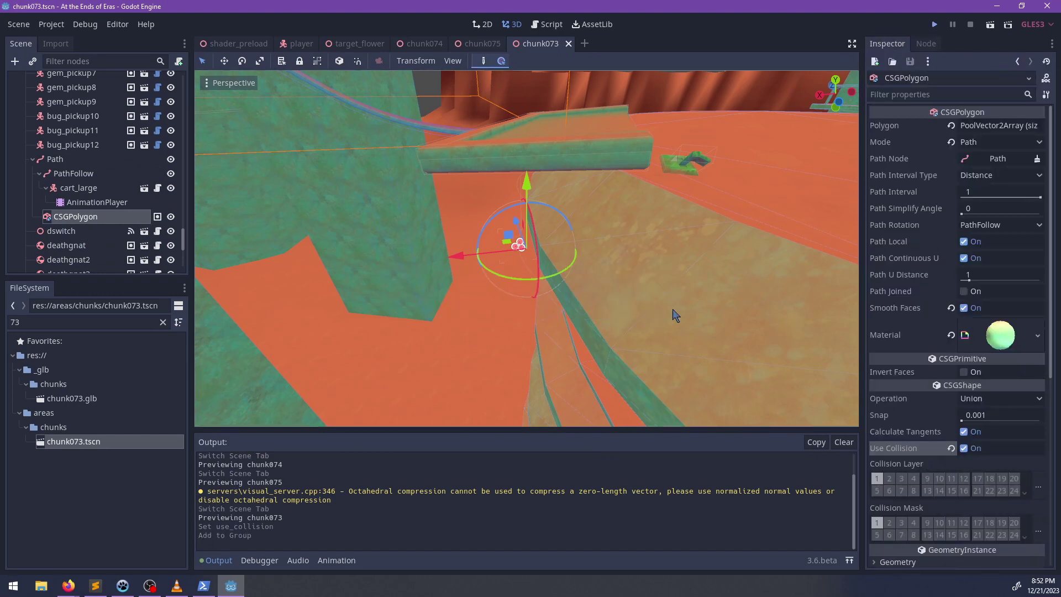
# Step: Run the project and move the character across the high rooftop onto the curved rail
pyautogui.press('F5')
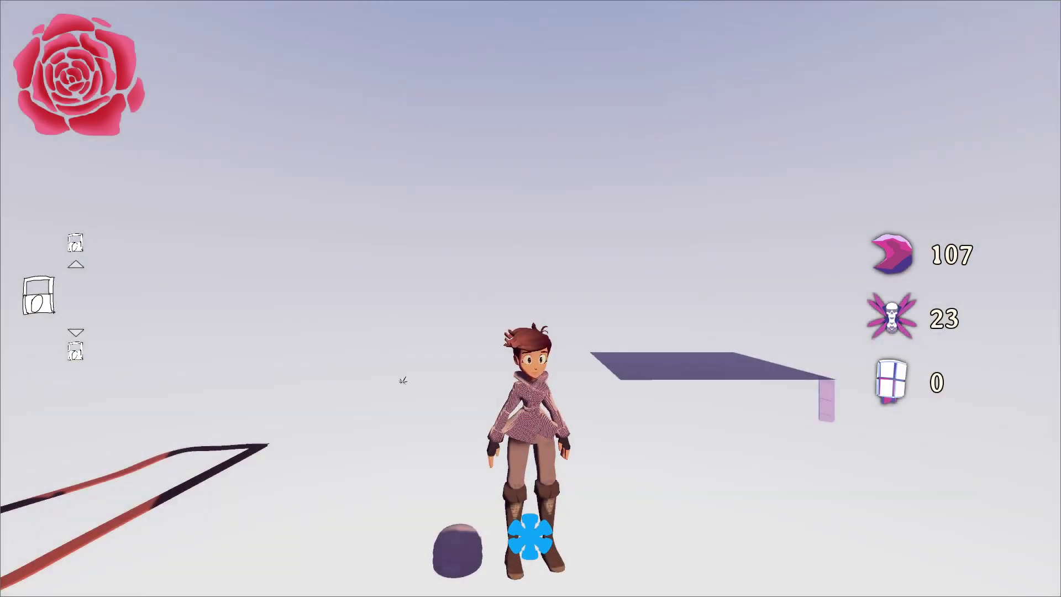
pyautogui.press('w')
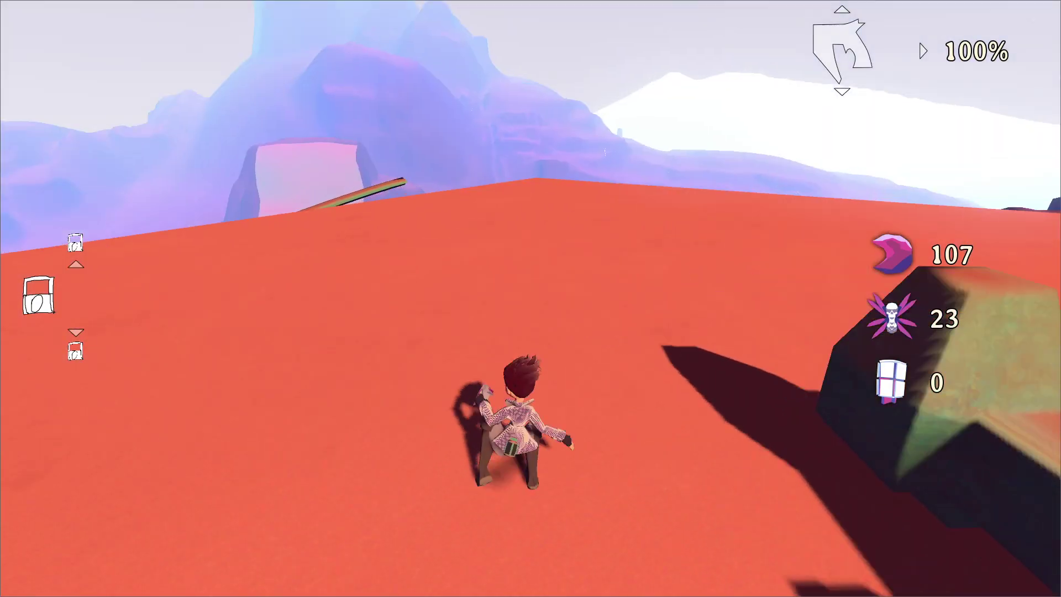
pyautogui.press('w')
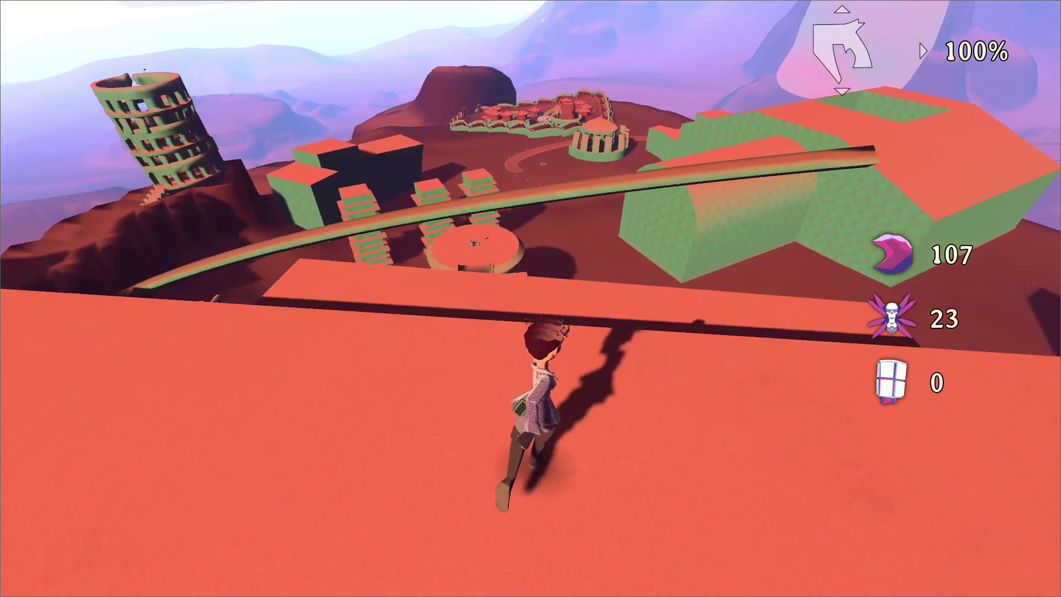
pyautogui.press('w')
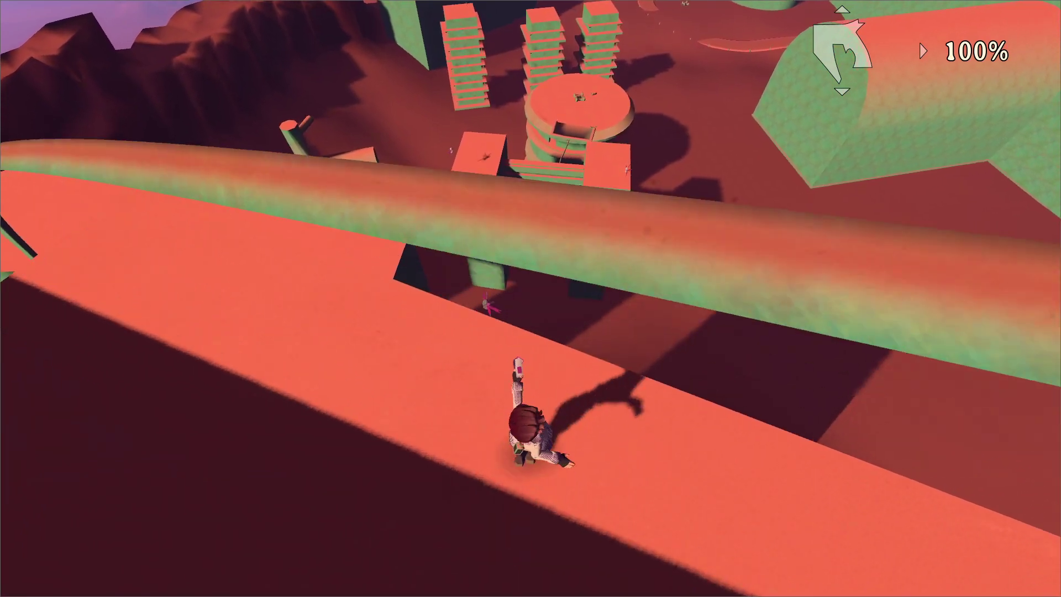
pyautogui.press('w')
pyautogui.press('space')
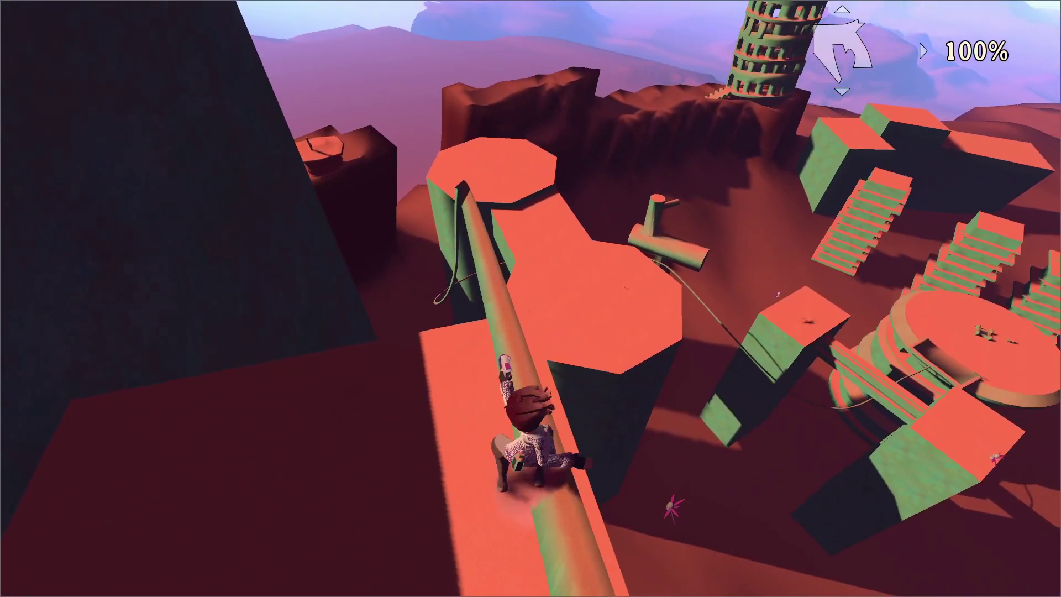
# Step: Jump repeatedly on and along the rail to test its collision and whether the character can stand on it
pyautogui.press('d')
pyautogui.press('space')
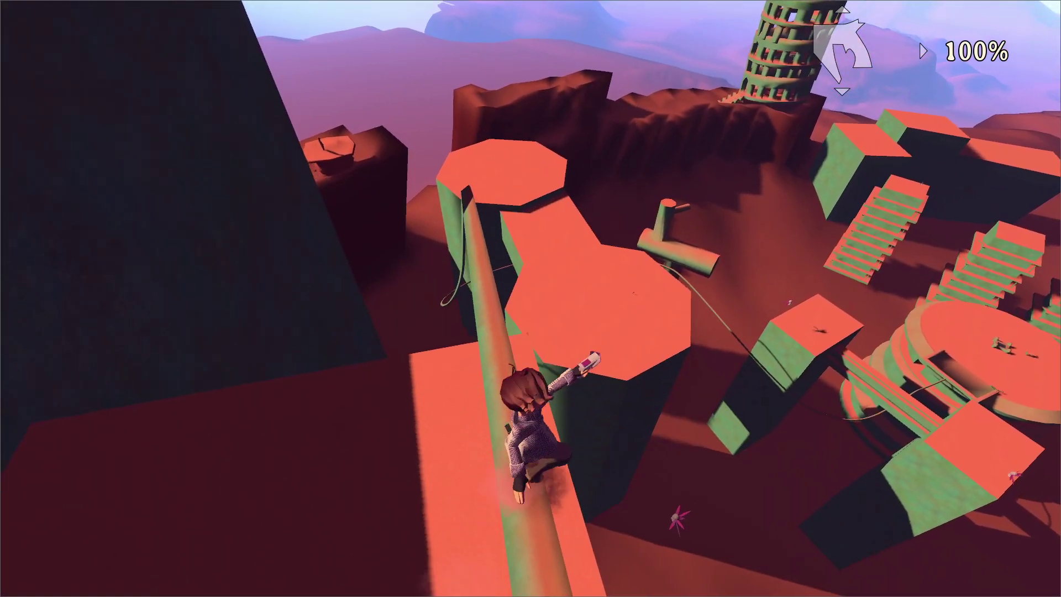
pyautogui.press('space')
pyautogui.press('space')
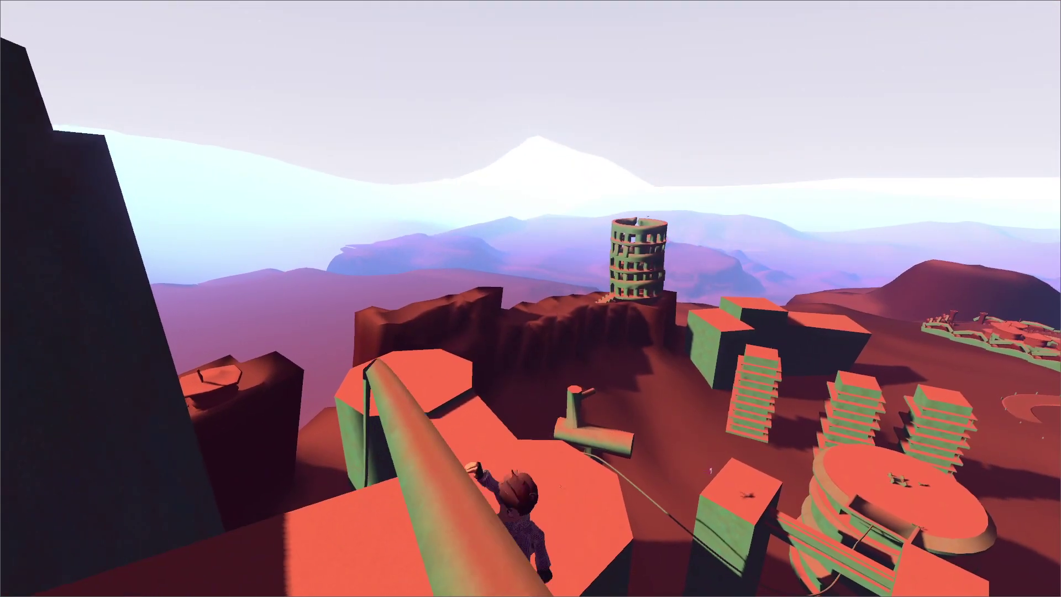
pyautogui.press('space')
pyautogui.press('a')
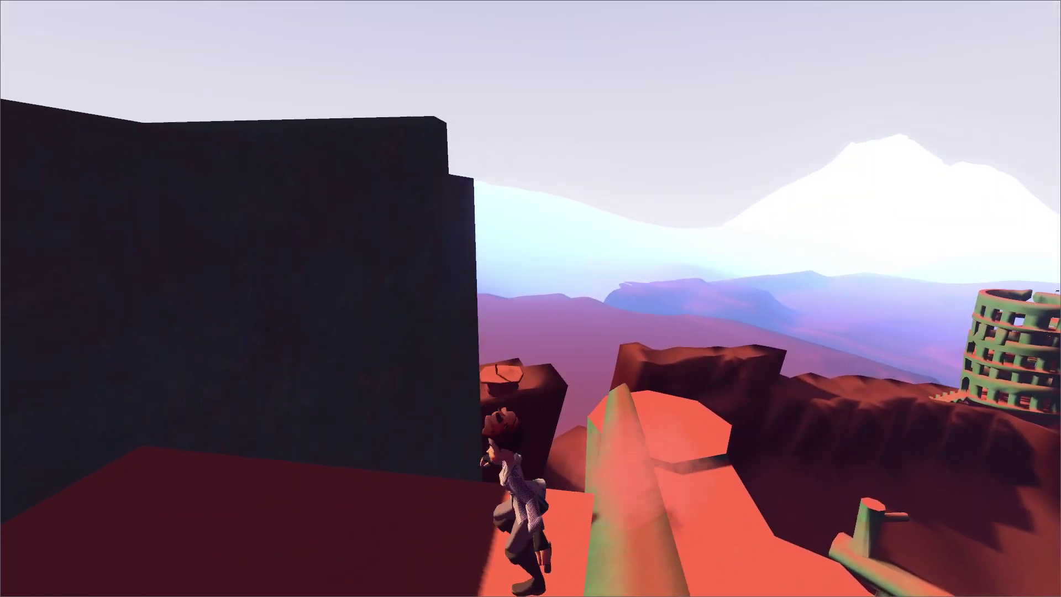
pyautogui.press('space')
pyautogui.press('a')
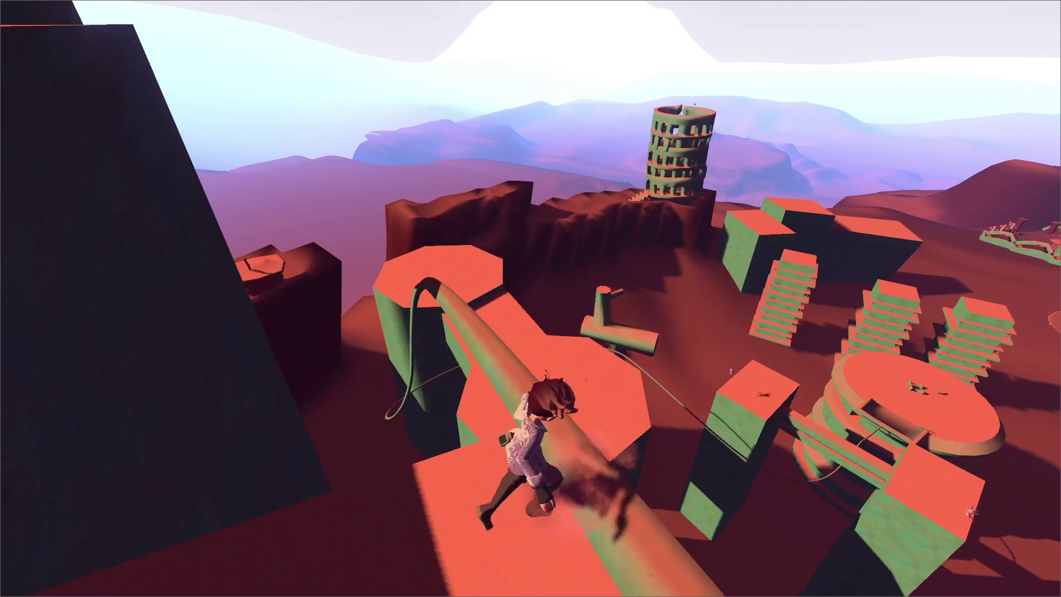
pyautogui.press('space')
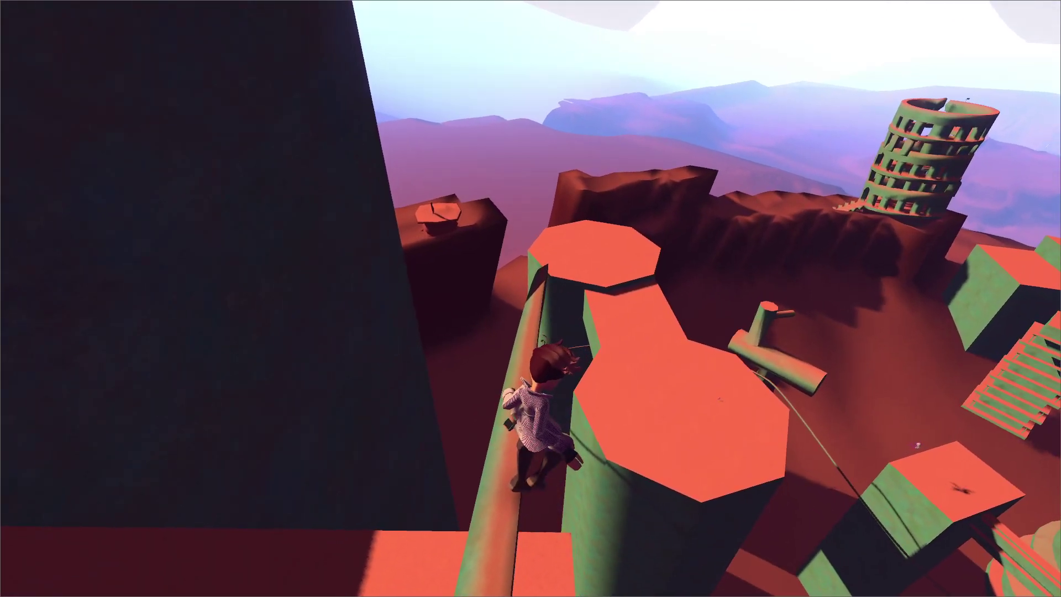
pyautogui.press('space')
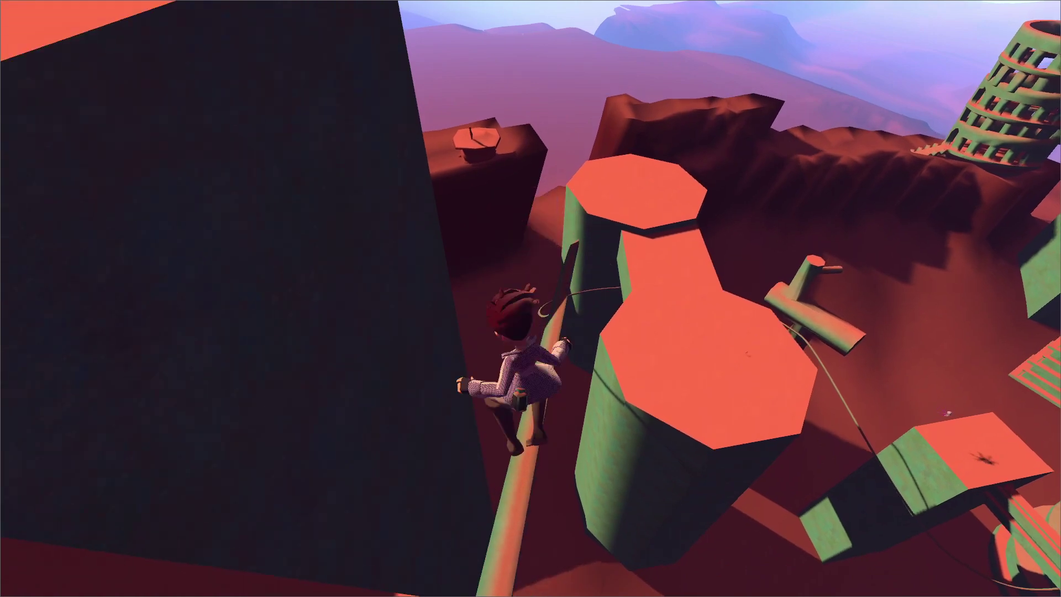
pyautogui.press('s')
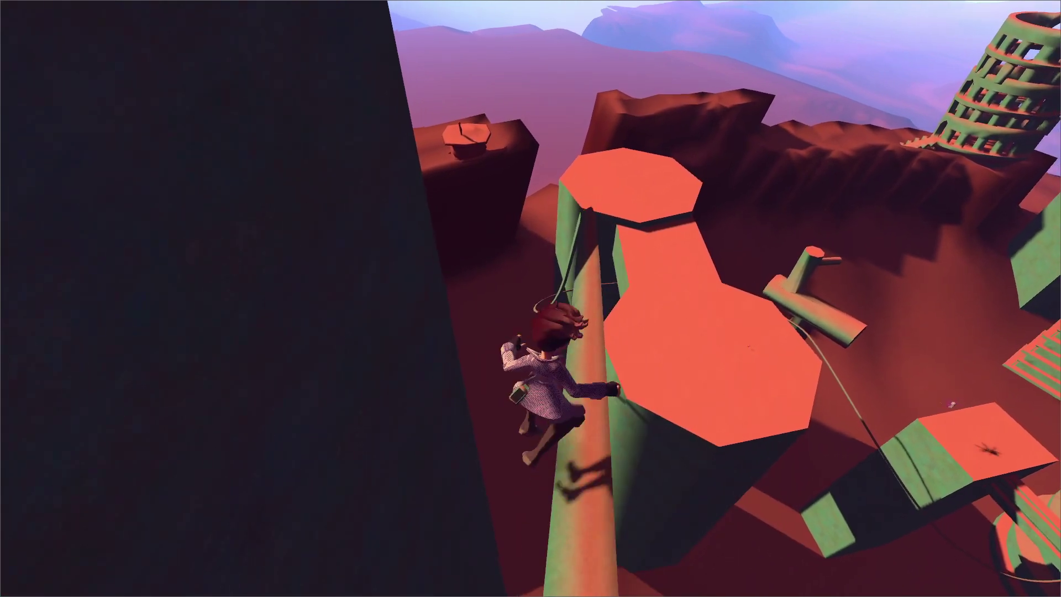
pyautogui.press('space')
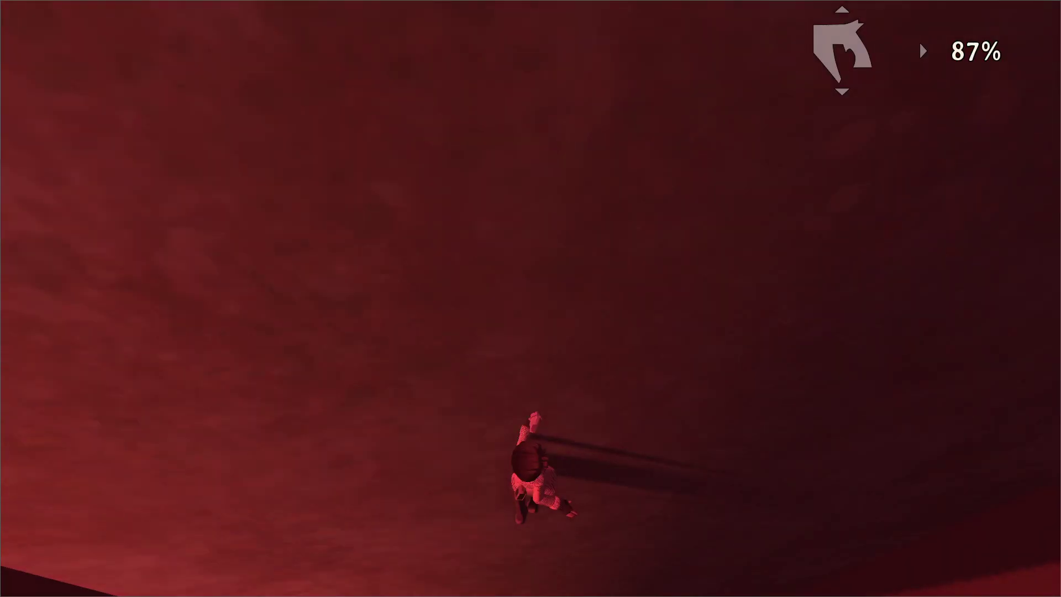
# Step: Run across the ground near the tall tower, shoot at the flying enemy with the pistol and switch back to the previous item
pyautogui.press('w')
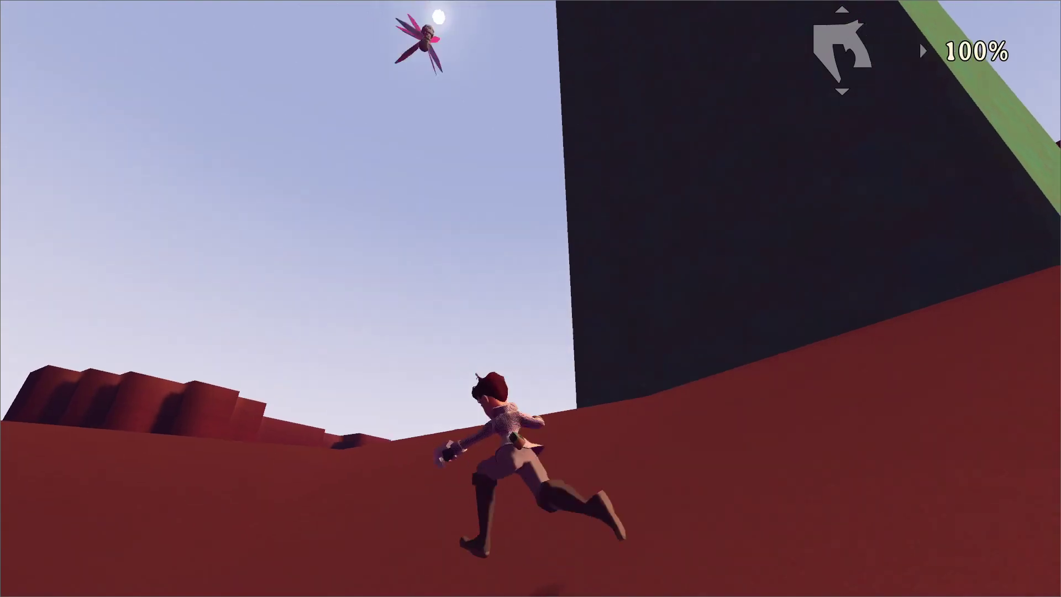
pyautogui.press('w')
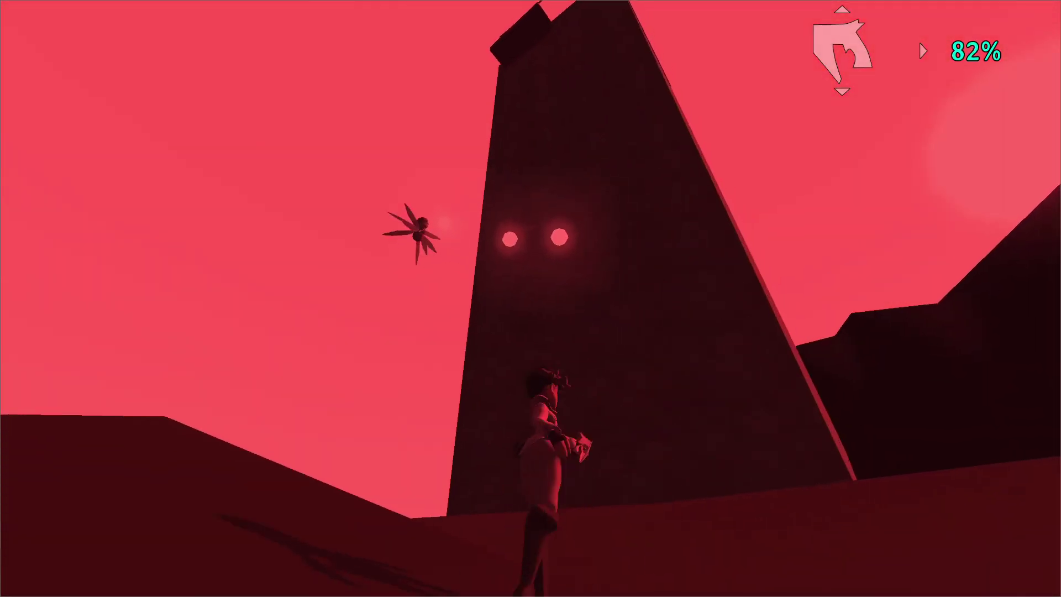
pyautogui.press('Down')
pyautogui.press('space')
pyautogui.press('space')
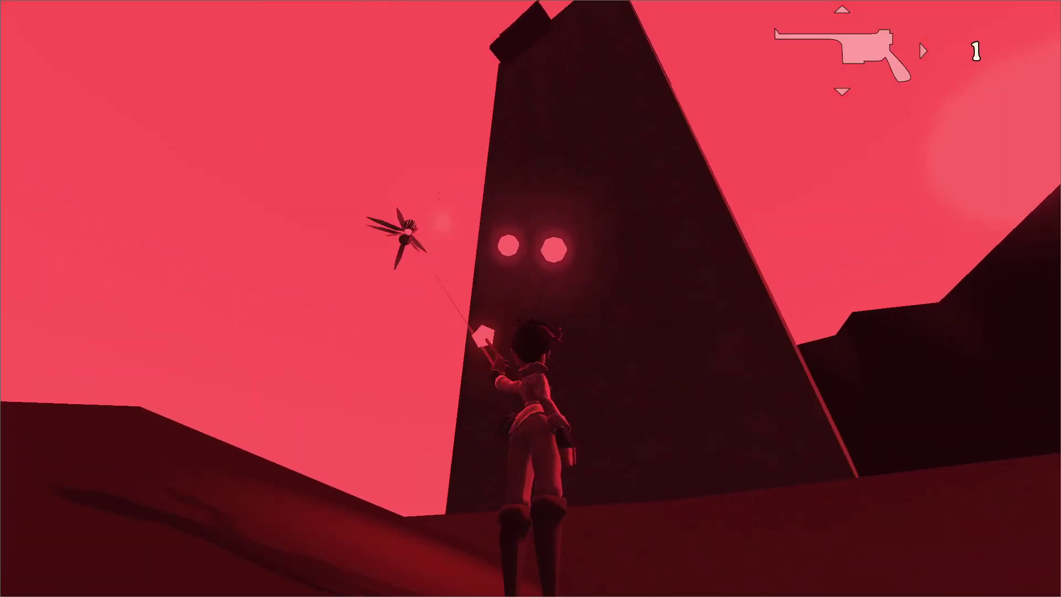
pyautogui.press('Up')
pyautogui.press('w')
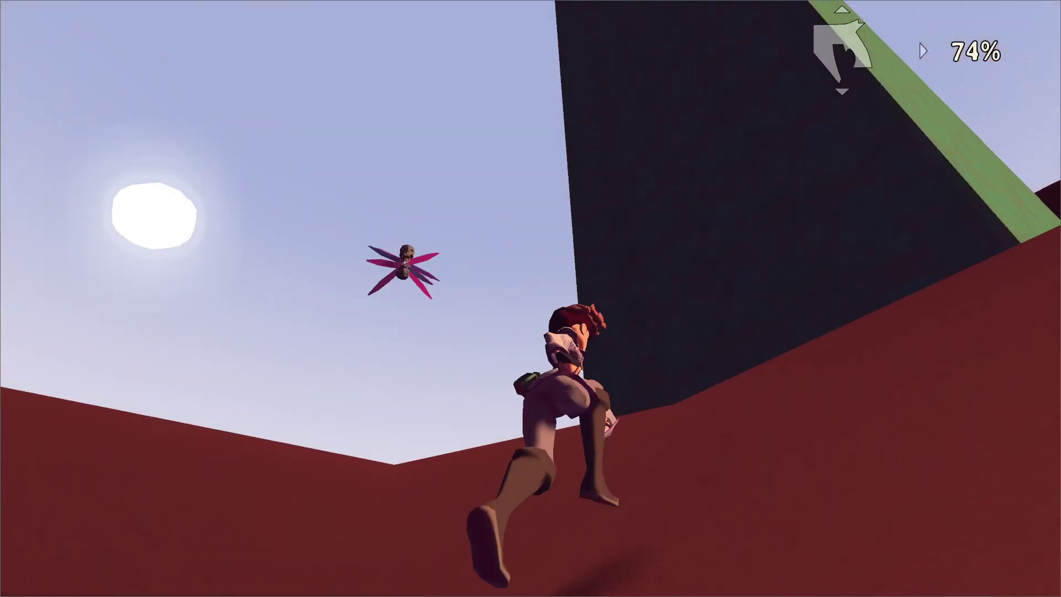